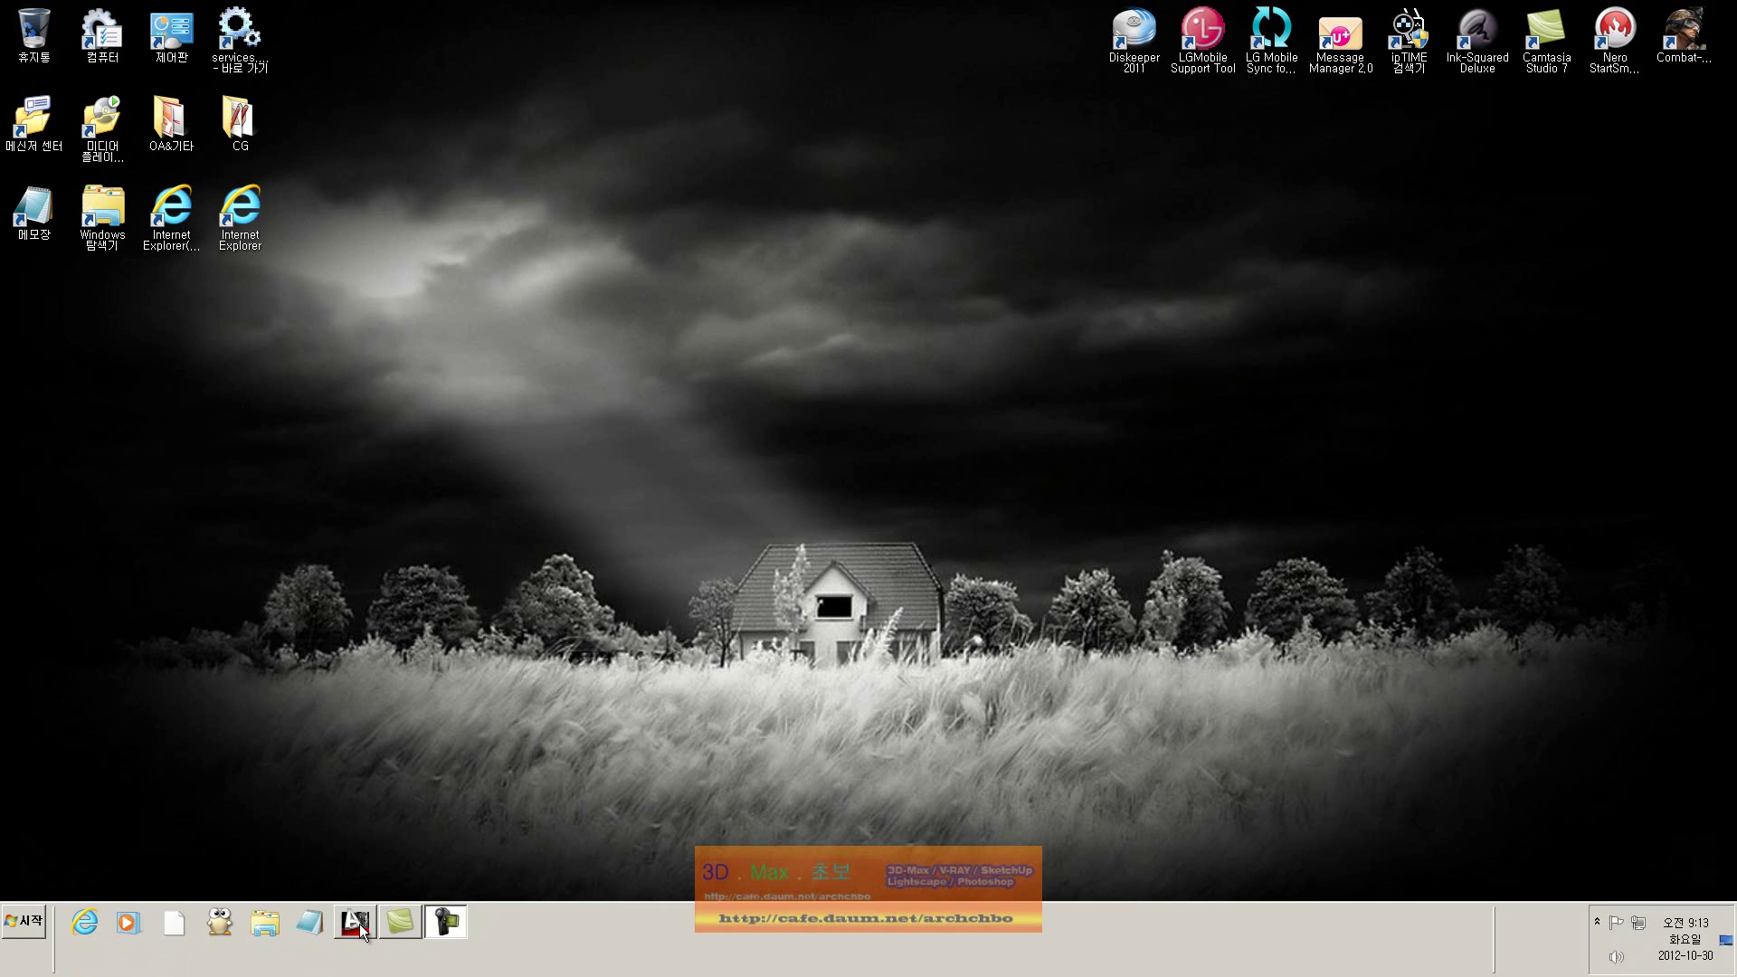
Bring AutoCAD forward, browse the Taper Faces and Clean tool lists, and start Shell
left_click(355, 923)
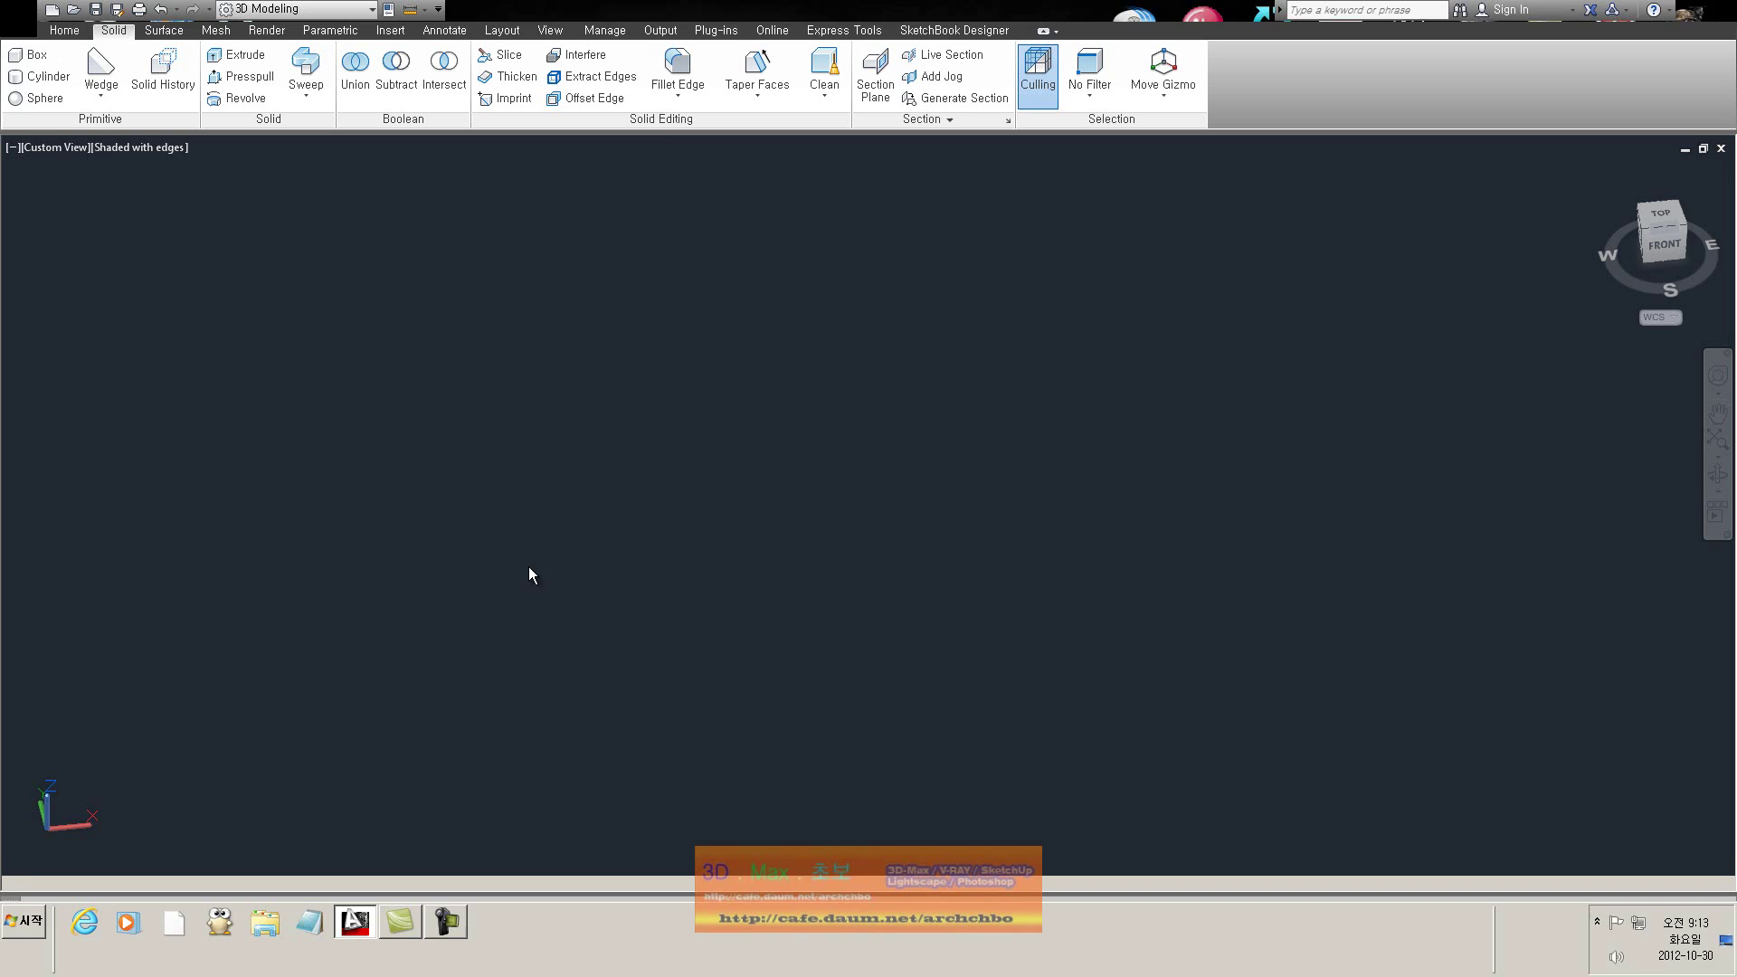
left_click(759, 100)
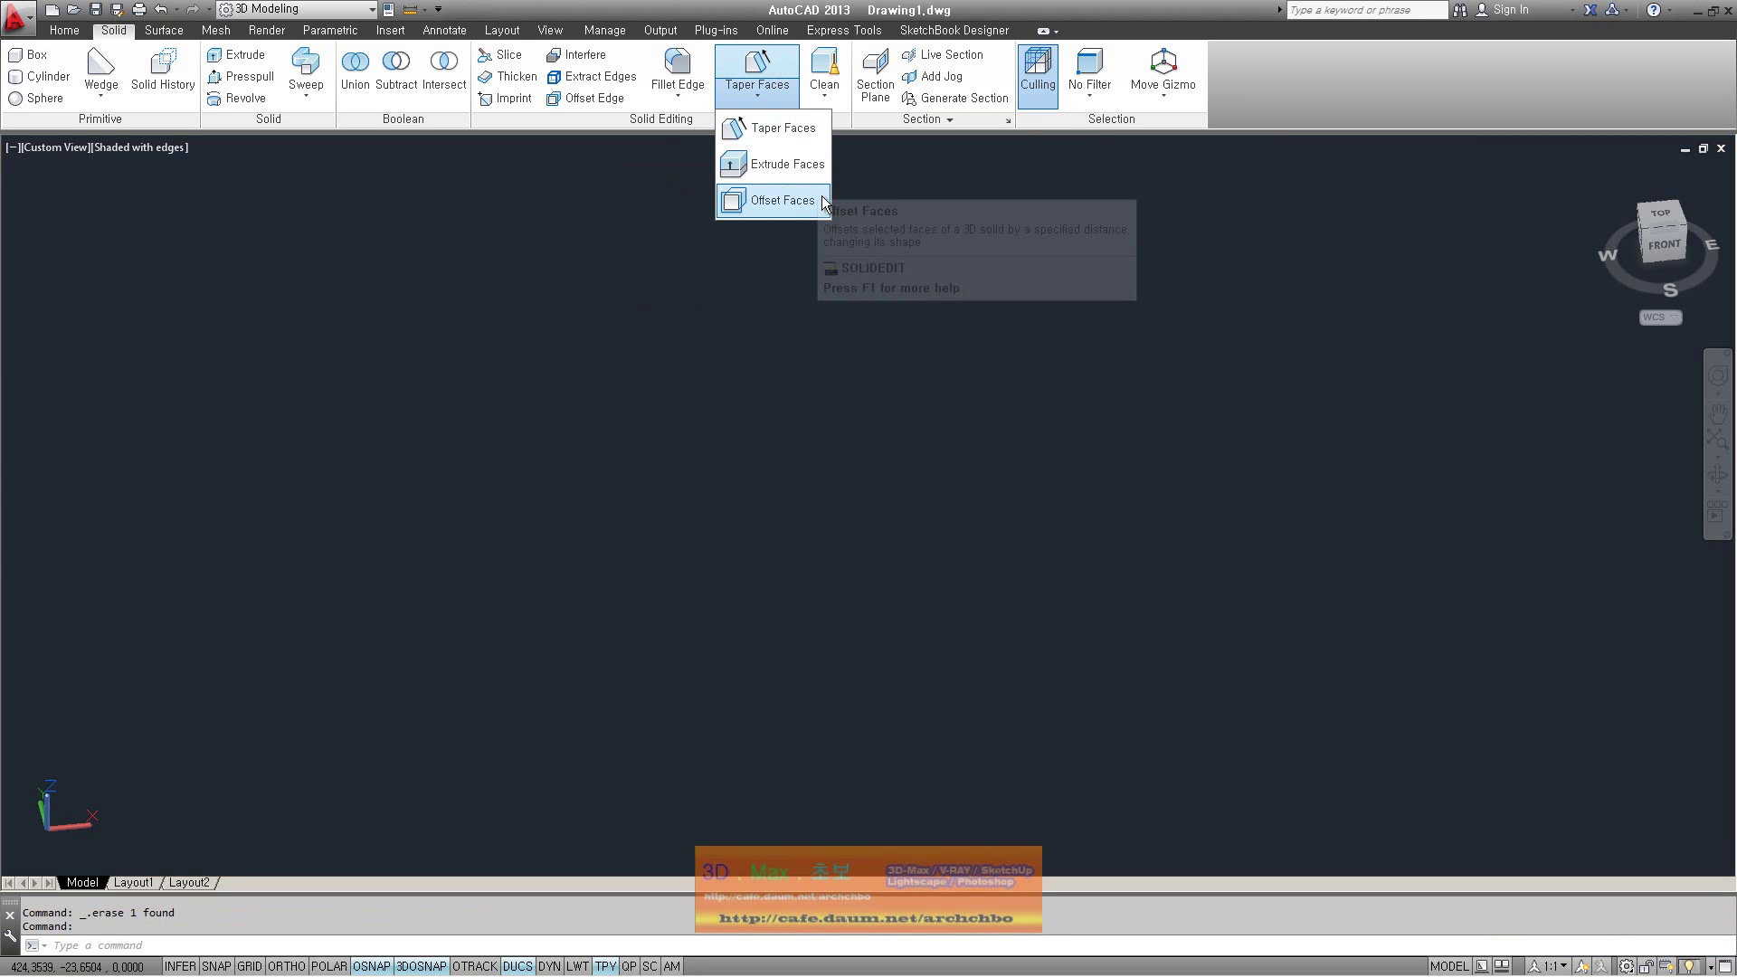
left_click(838, 100)
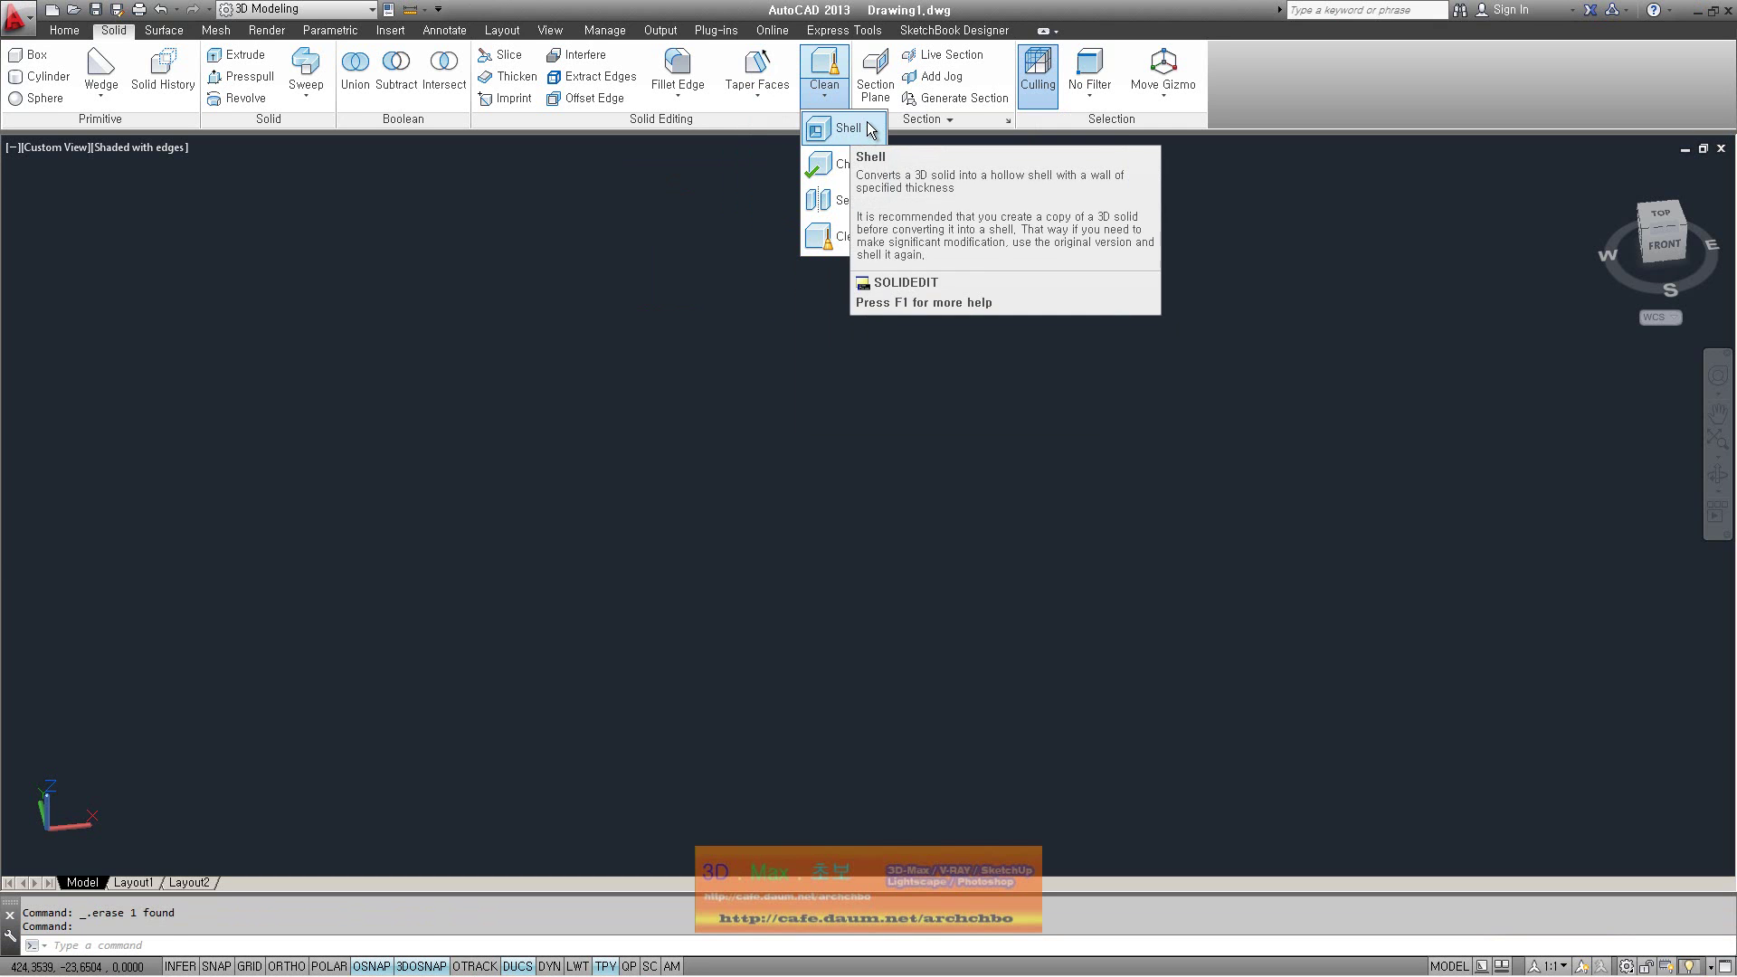
left_click(870, 129)
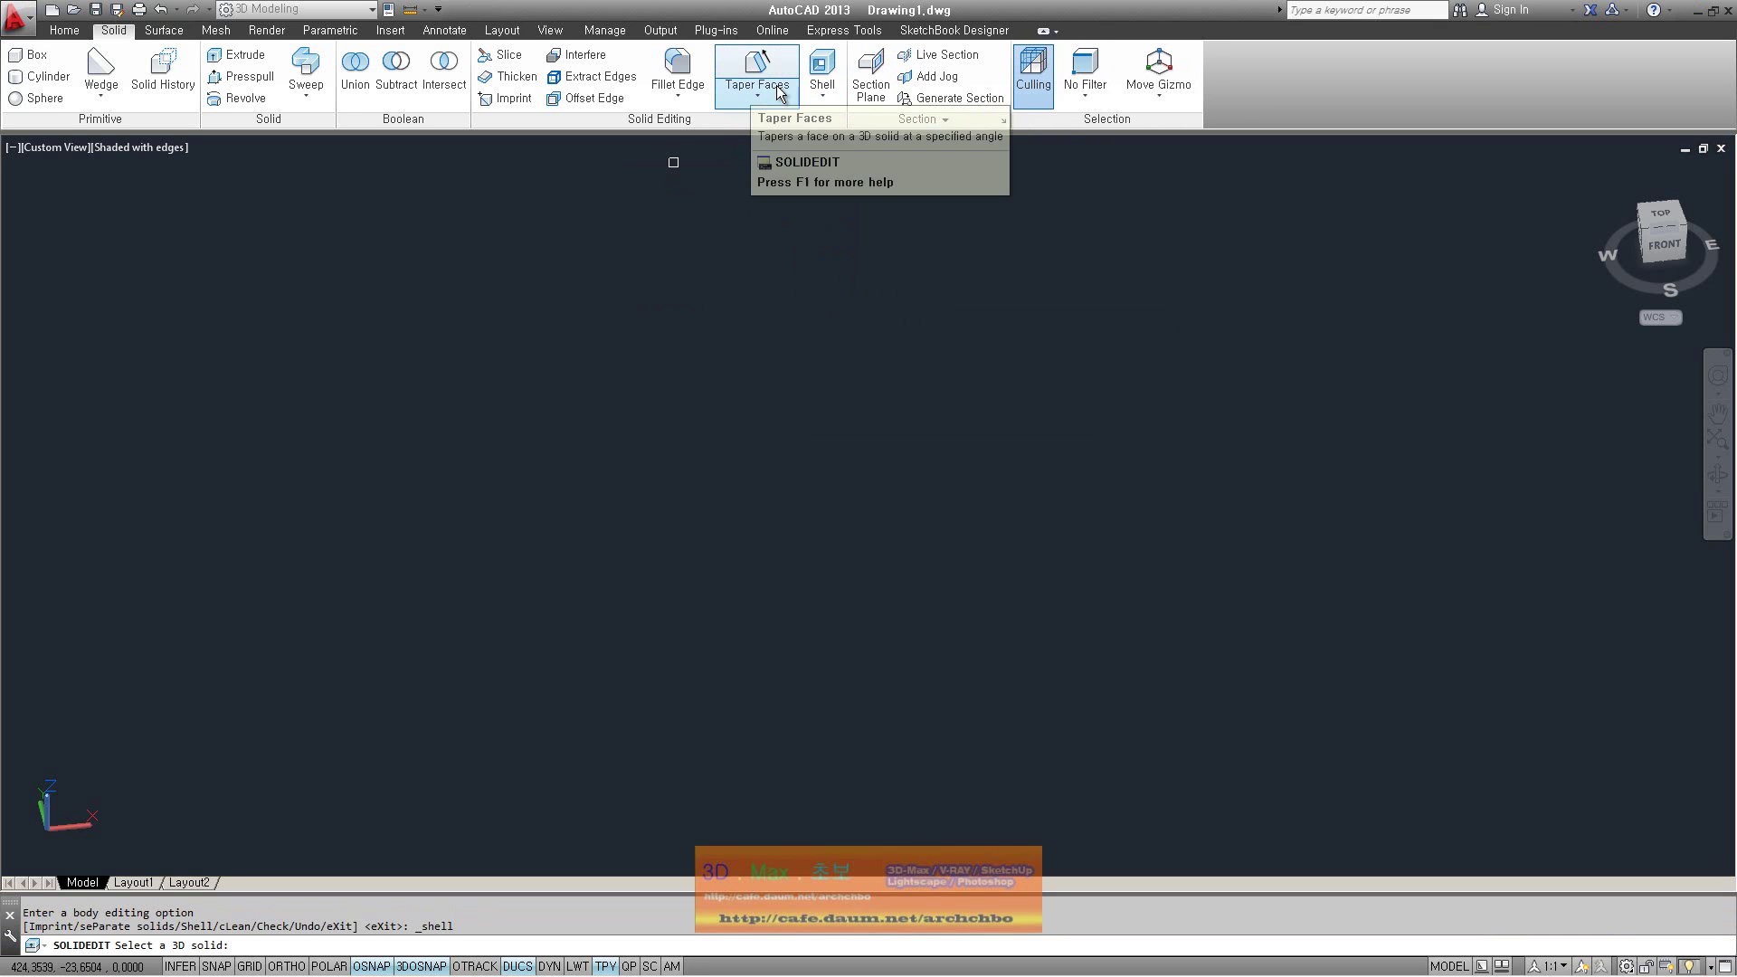
mouse_move(757, 74)
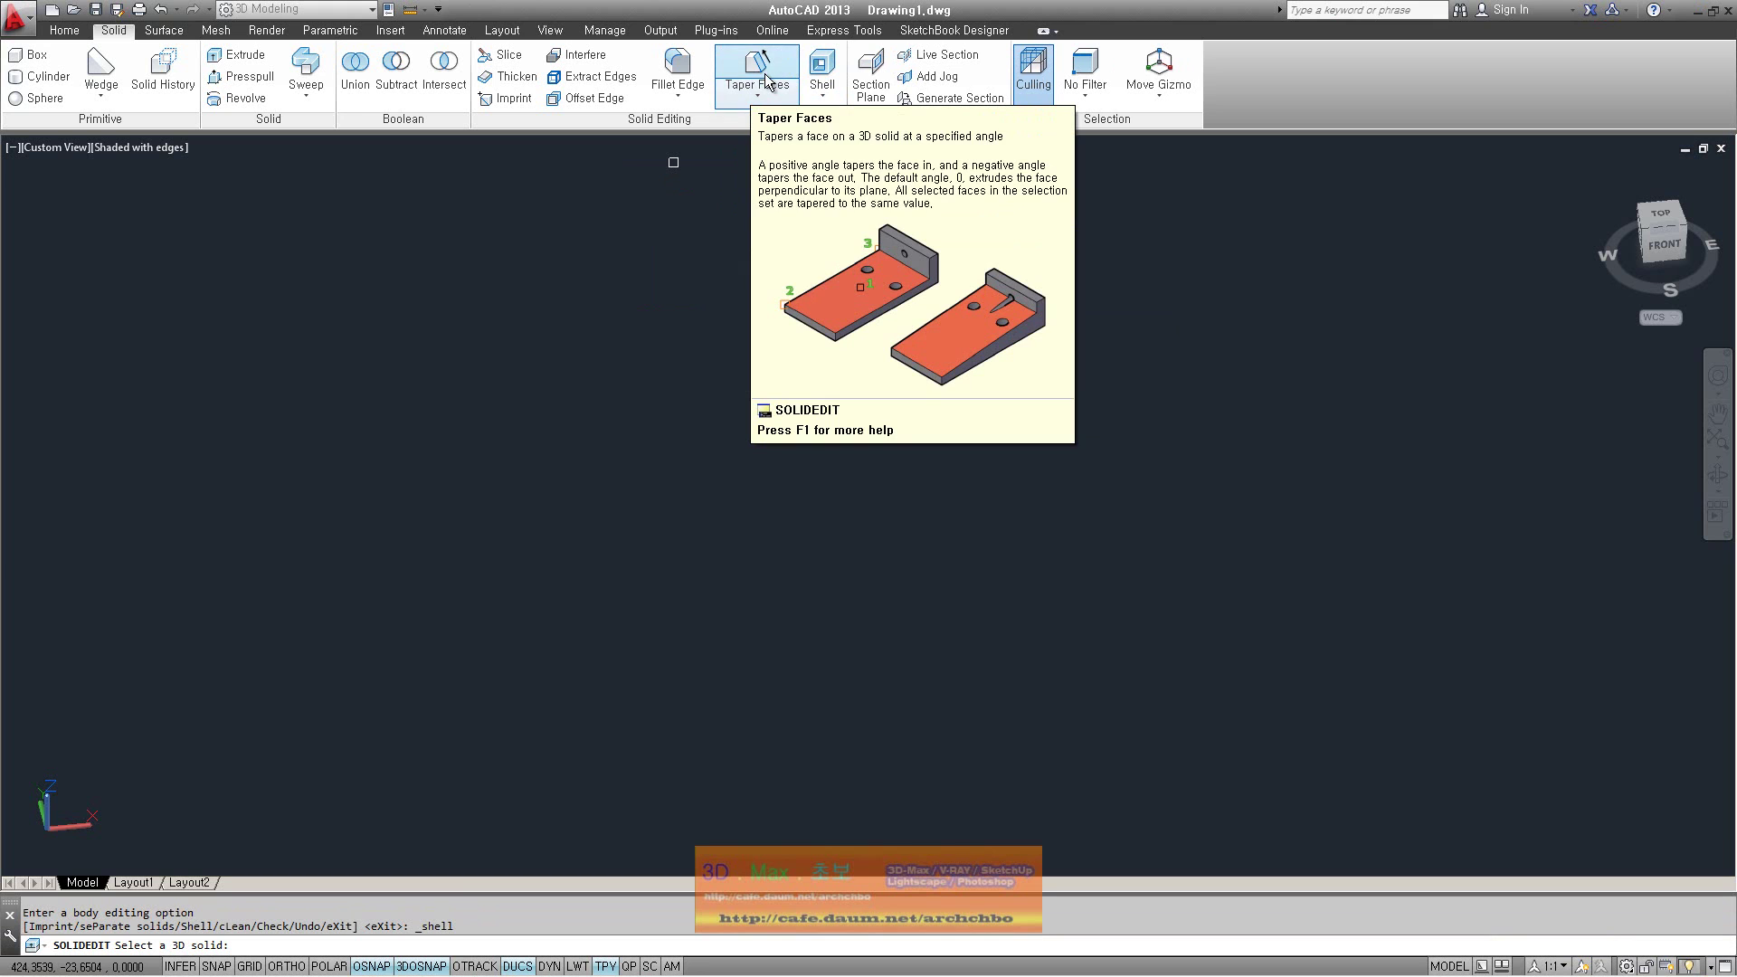
Draw a cube-shaped box solid from two base corners and a height
left_click(28, 54)
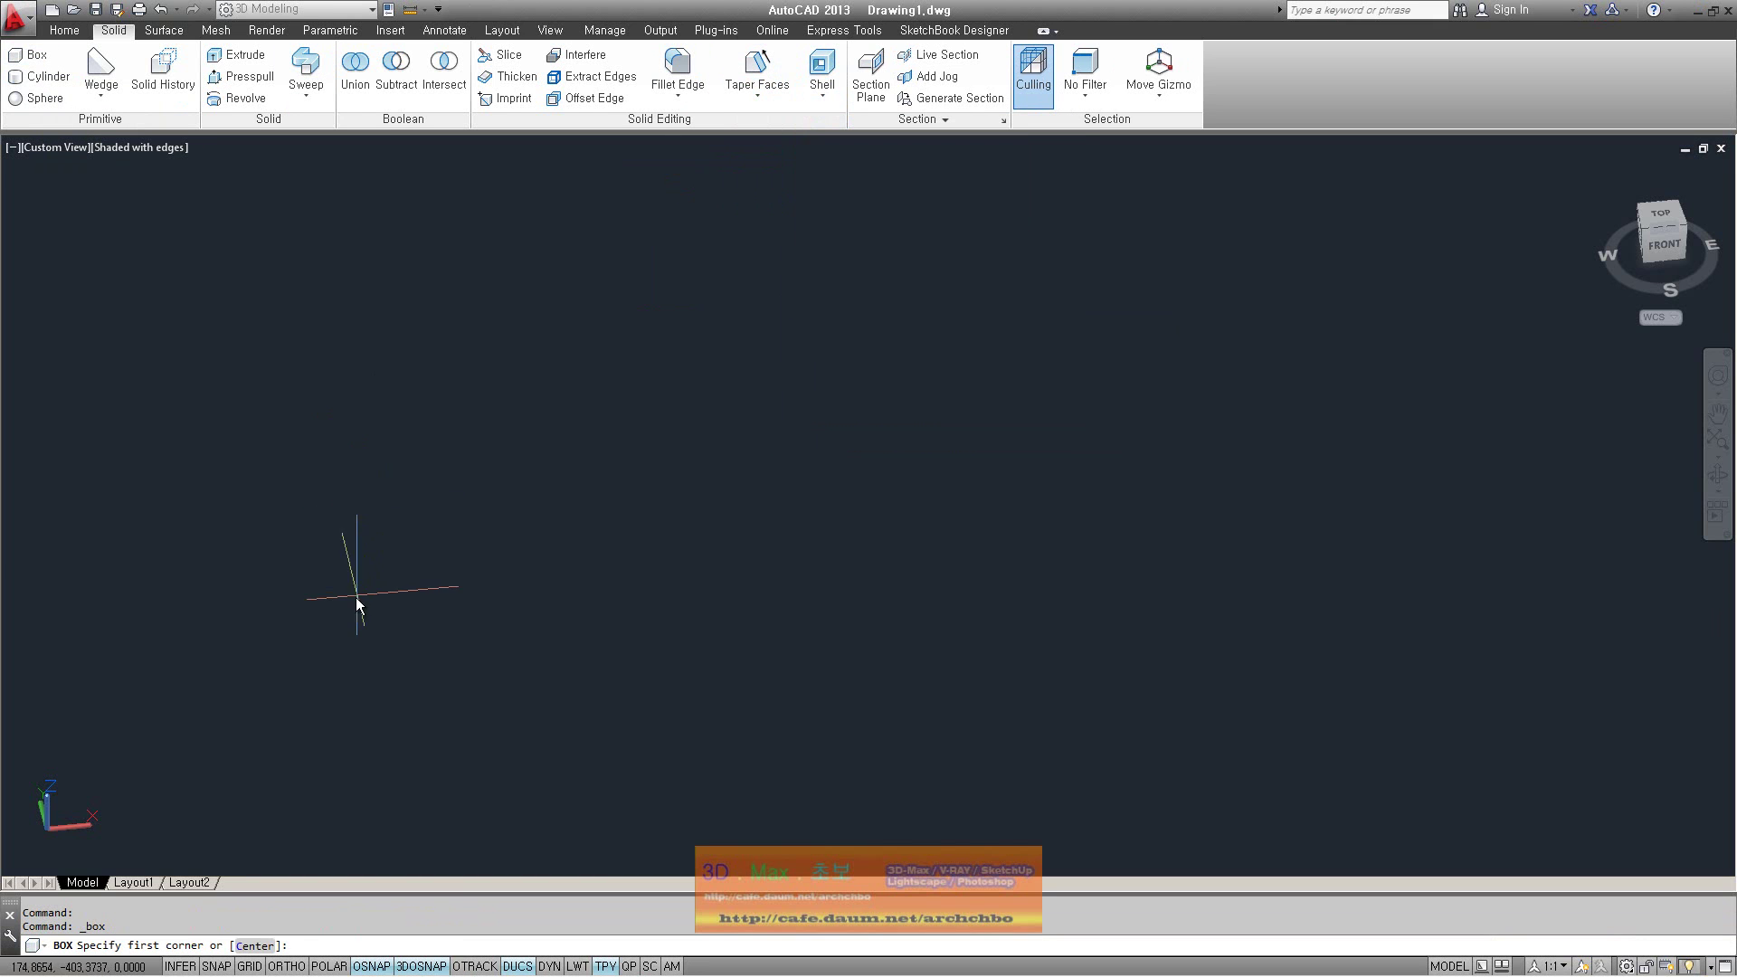
left_click(293, 595)
left_click(498, 697)
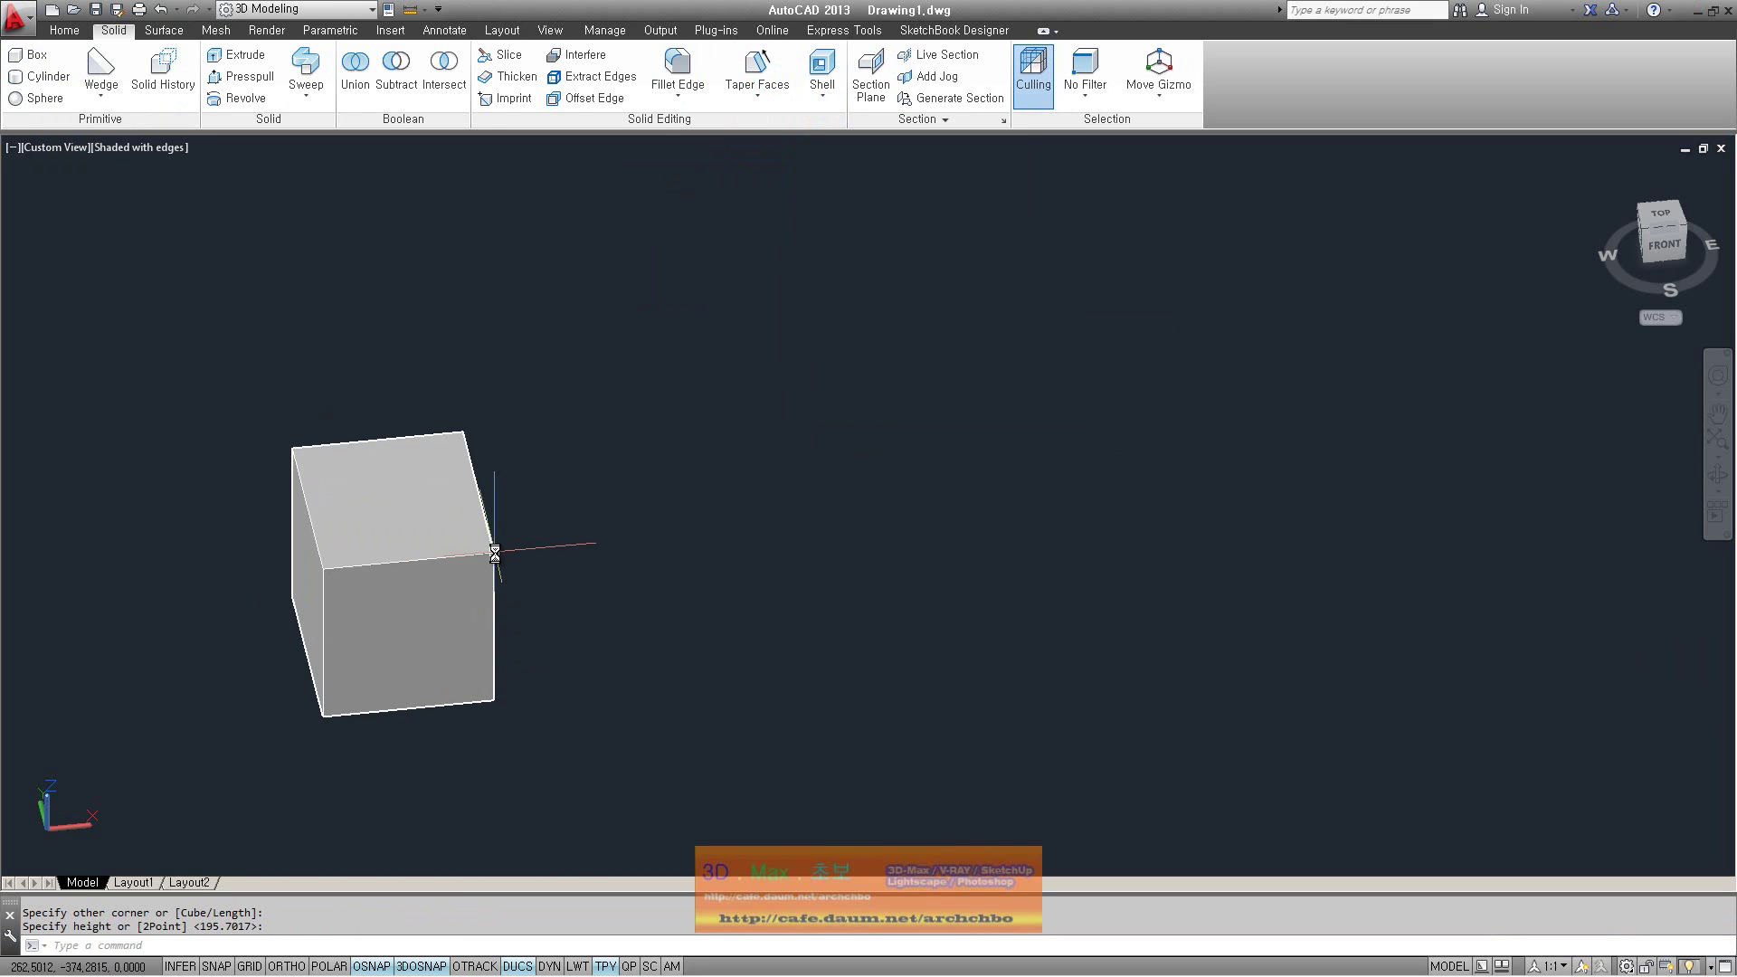
left_click(493, 626)
Switch to an isometric view of the cube and glance at the face editing tools
left_click(597, 632)
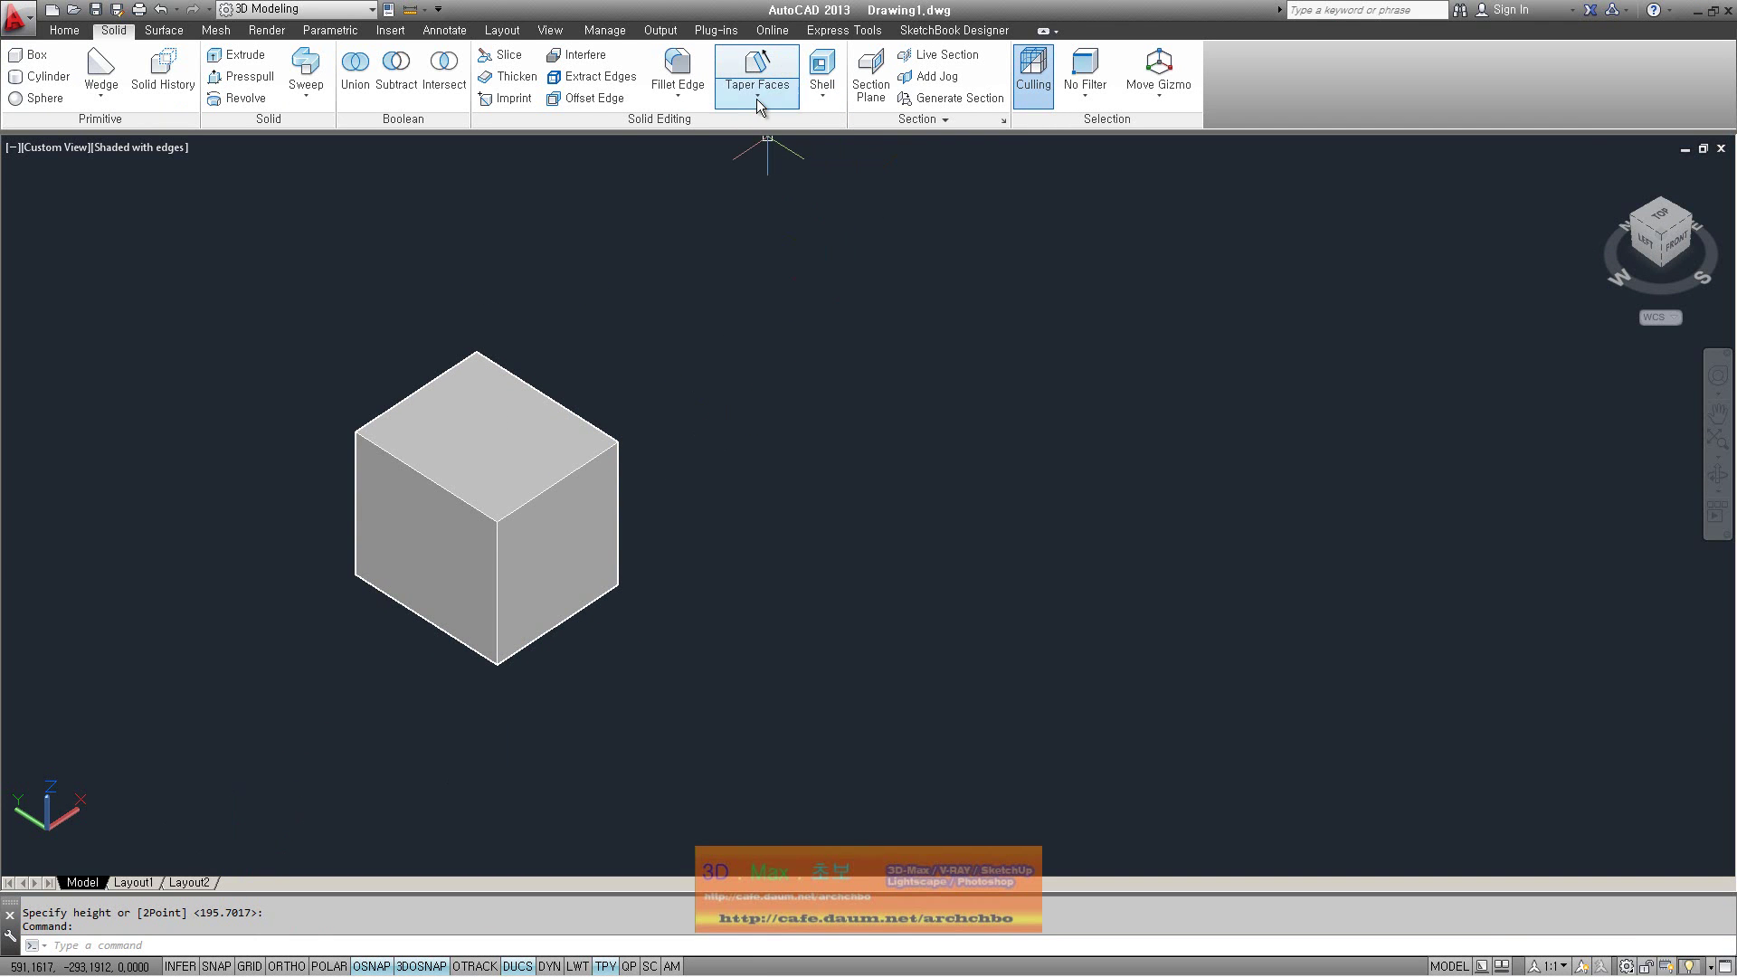
left_click(759, 97)
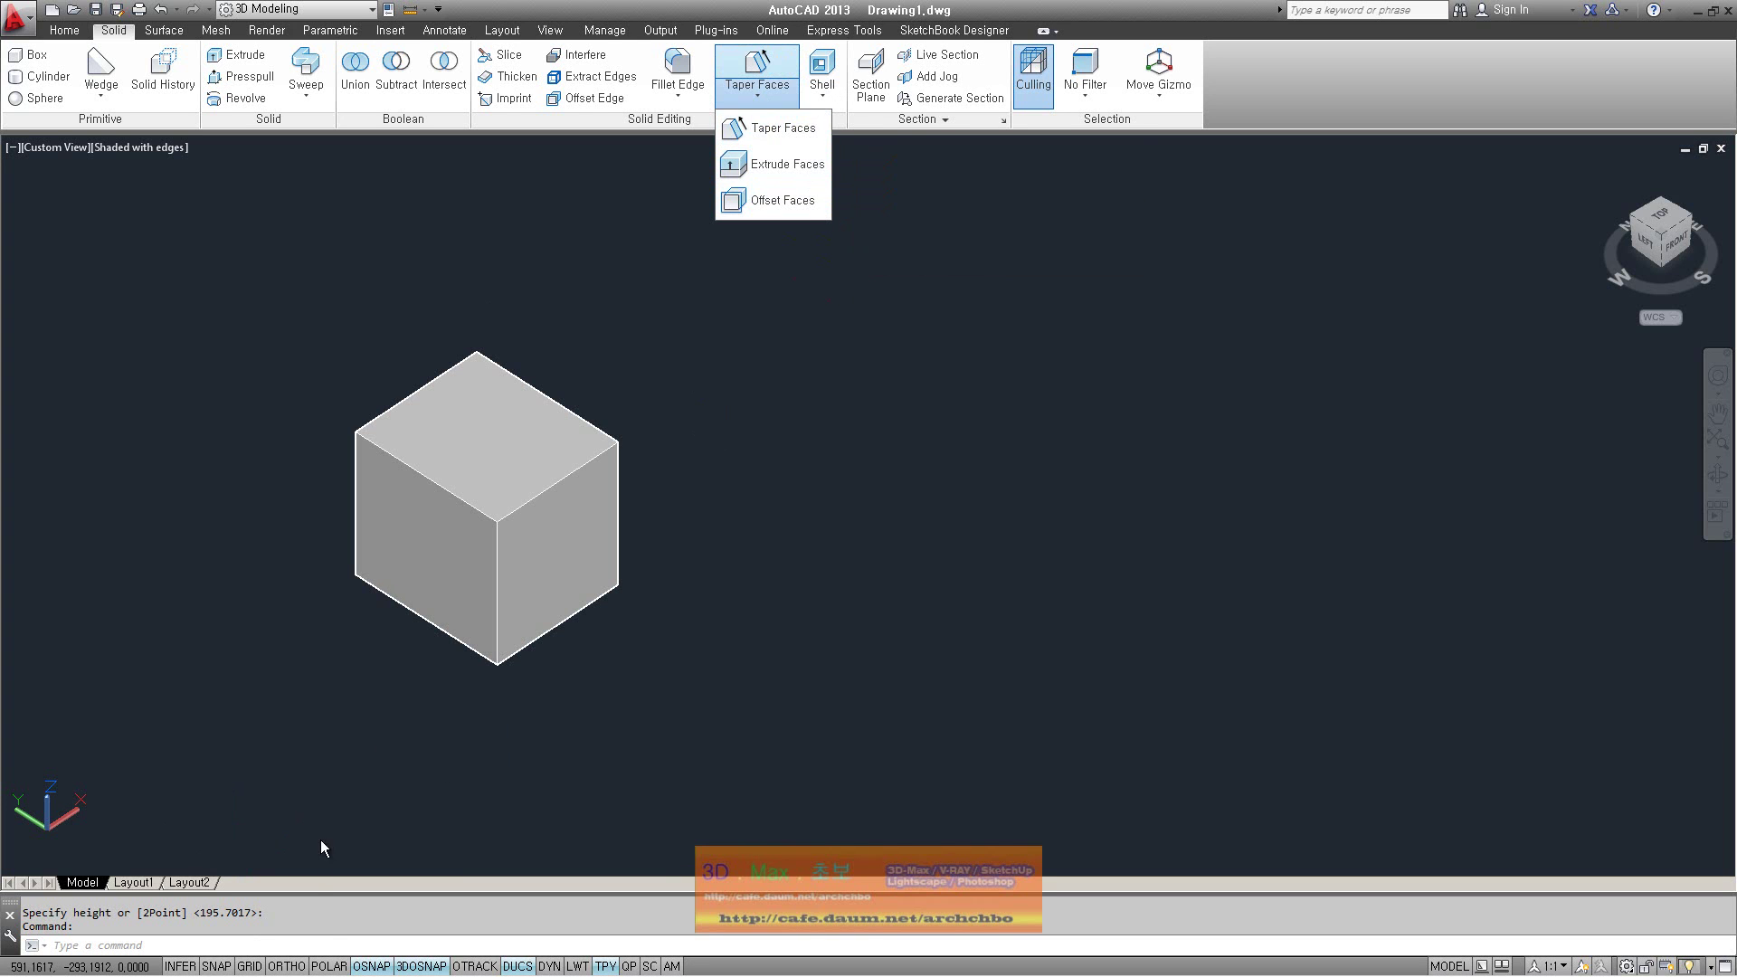
left_click(306, 946)
type("so")
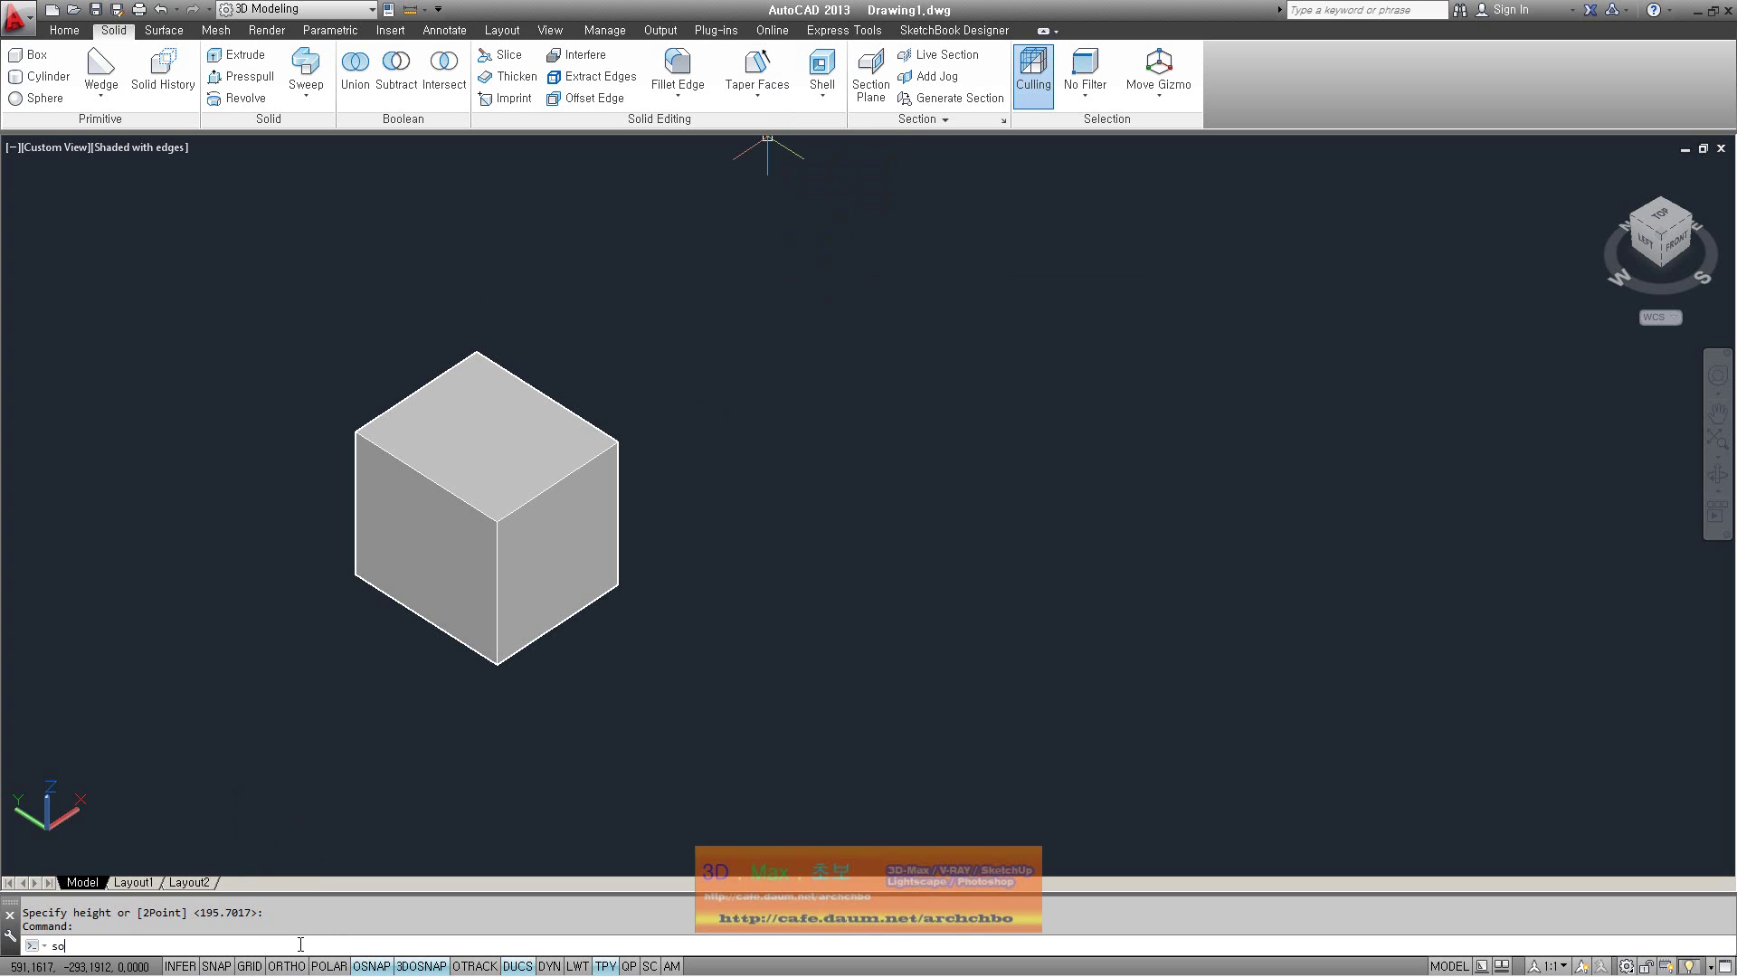
Run SOLIDEDIT, try the Edge option, exit it, and pick the Face option
type("l")
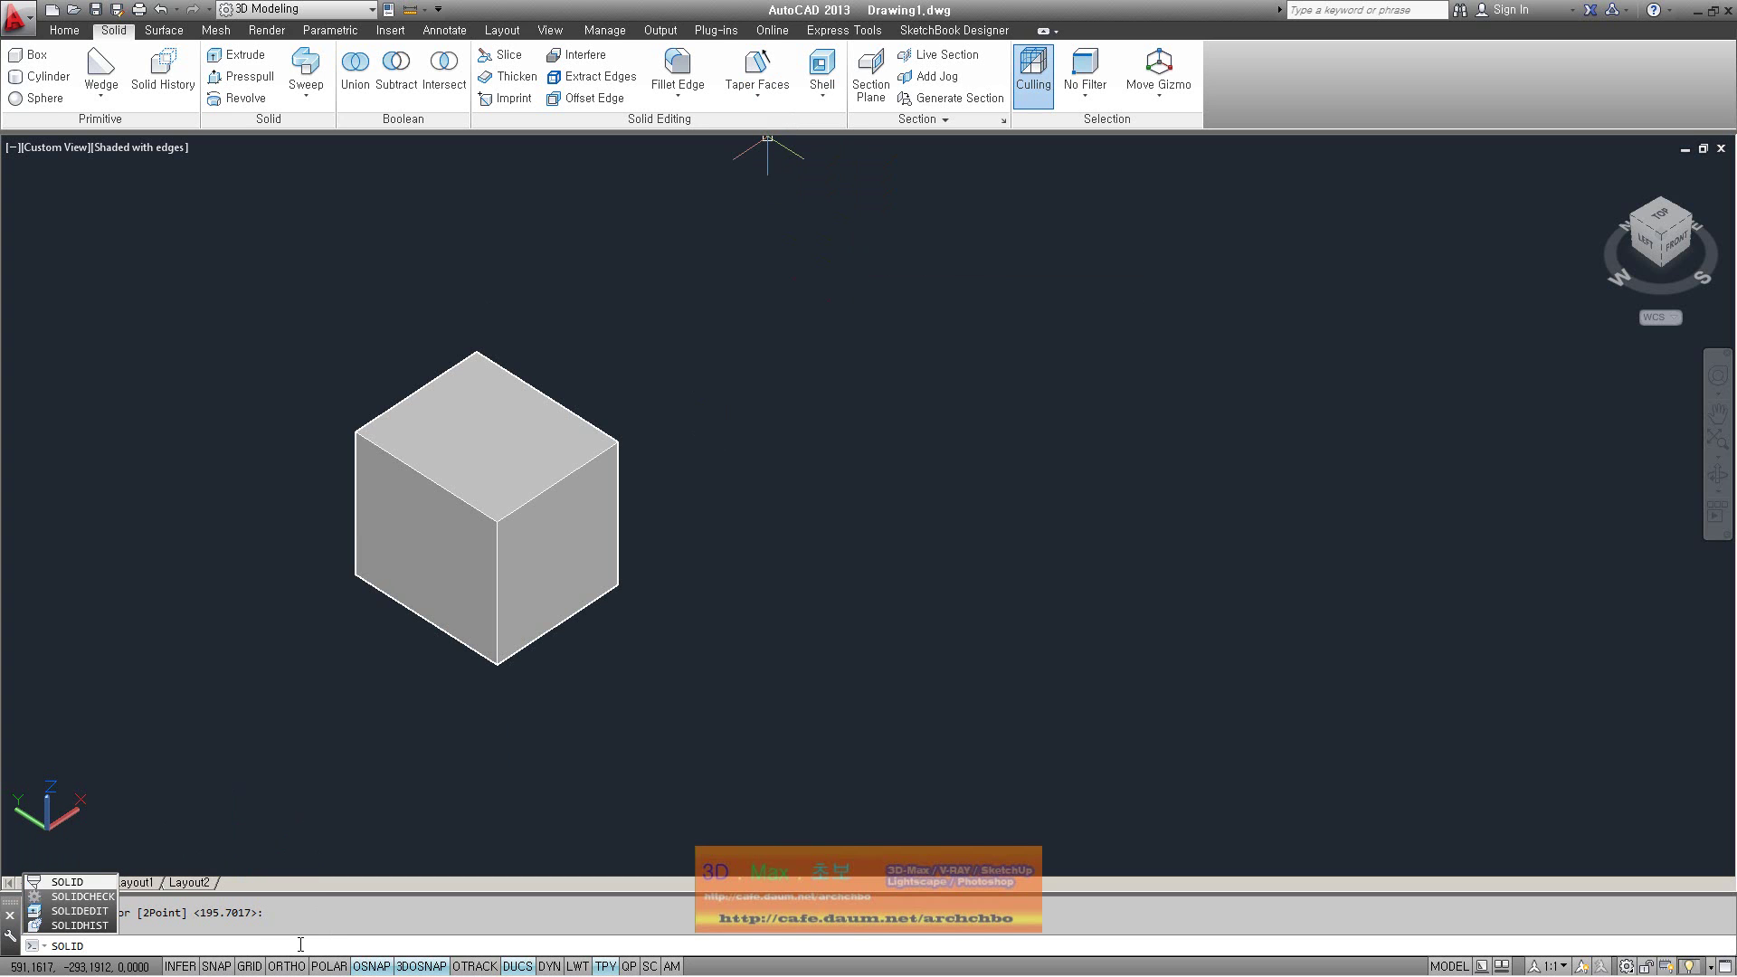
key("Return")
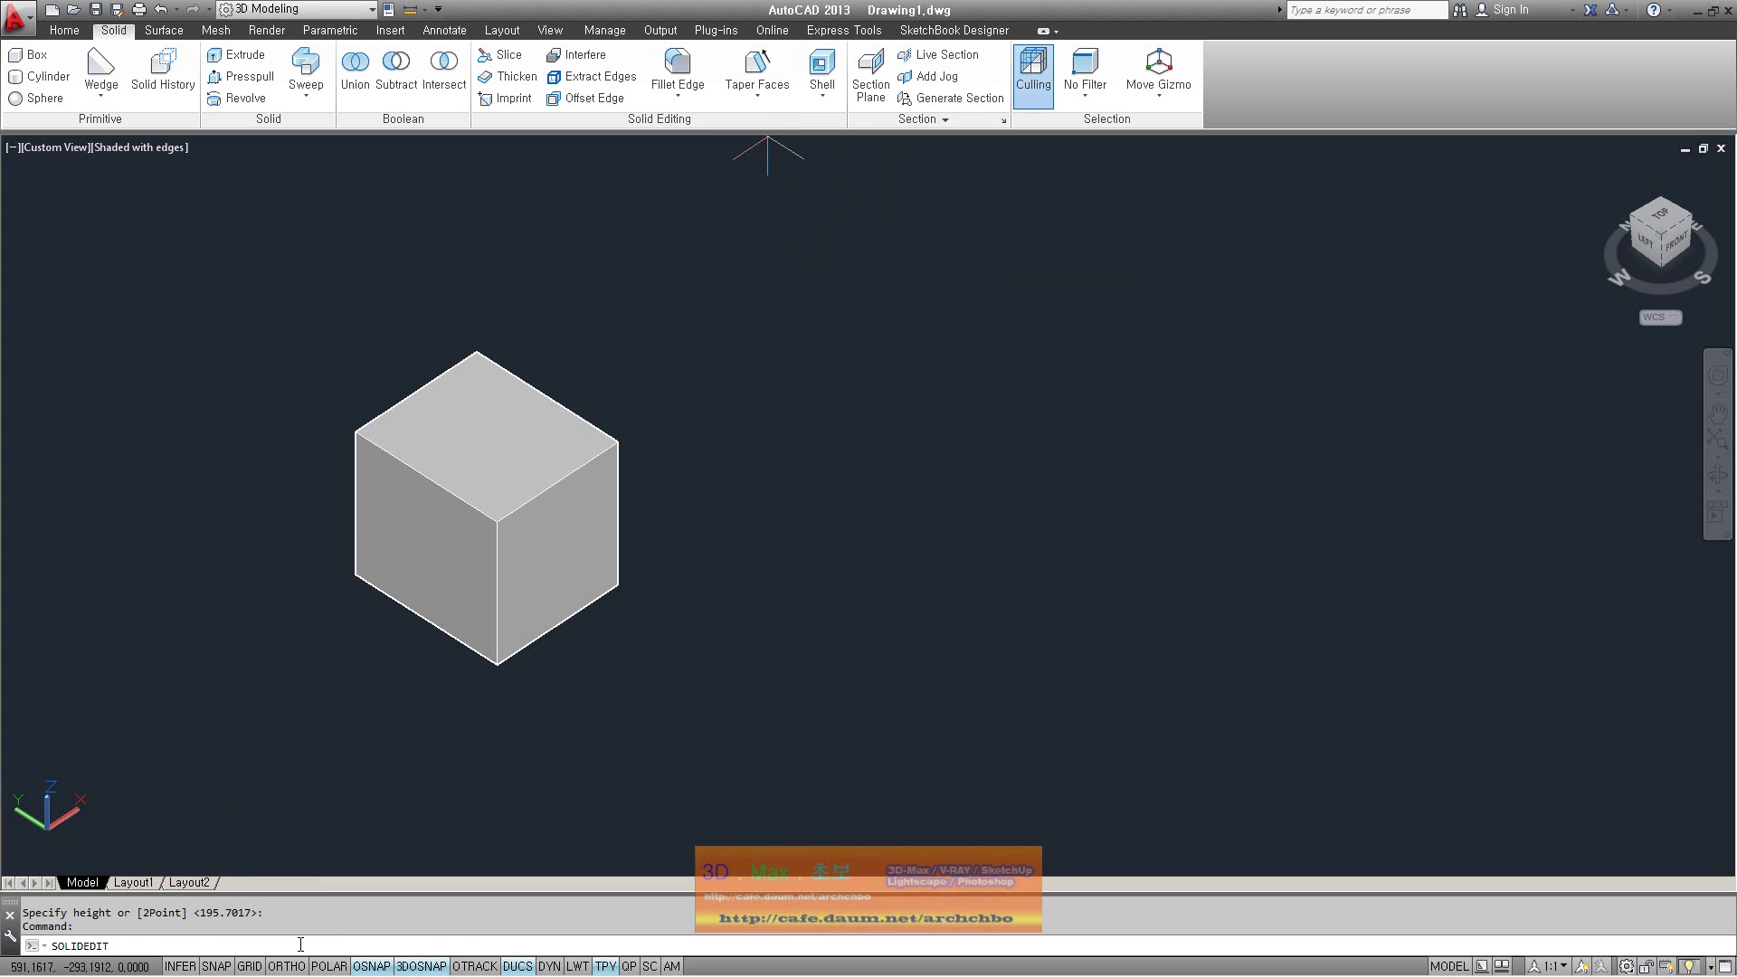
key("Return")
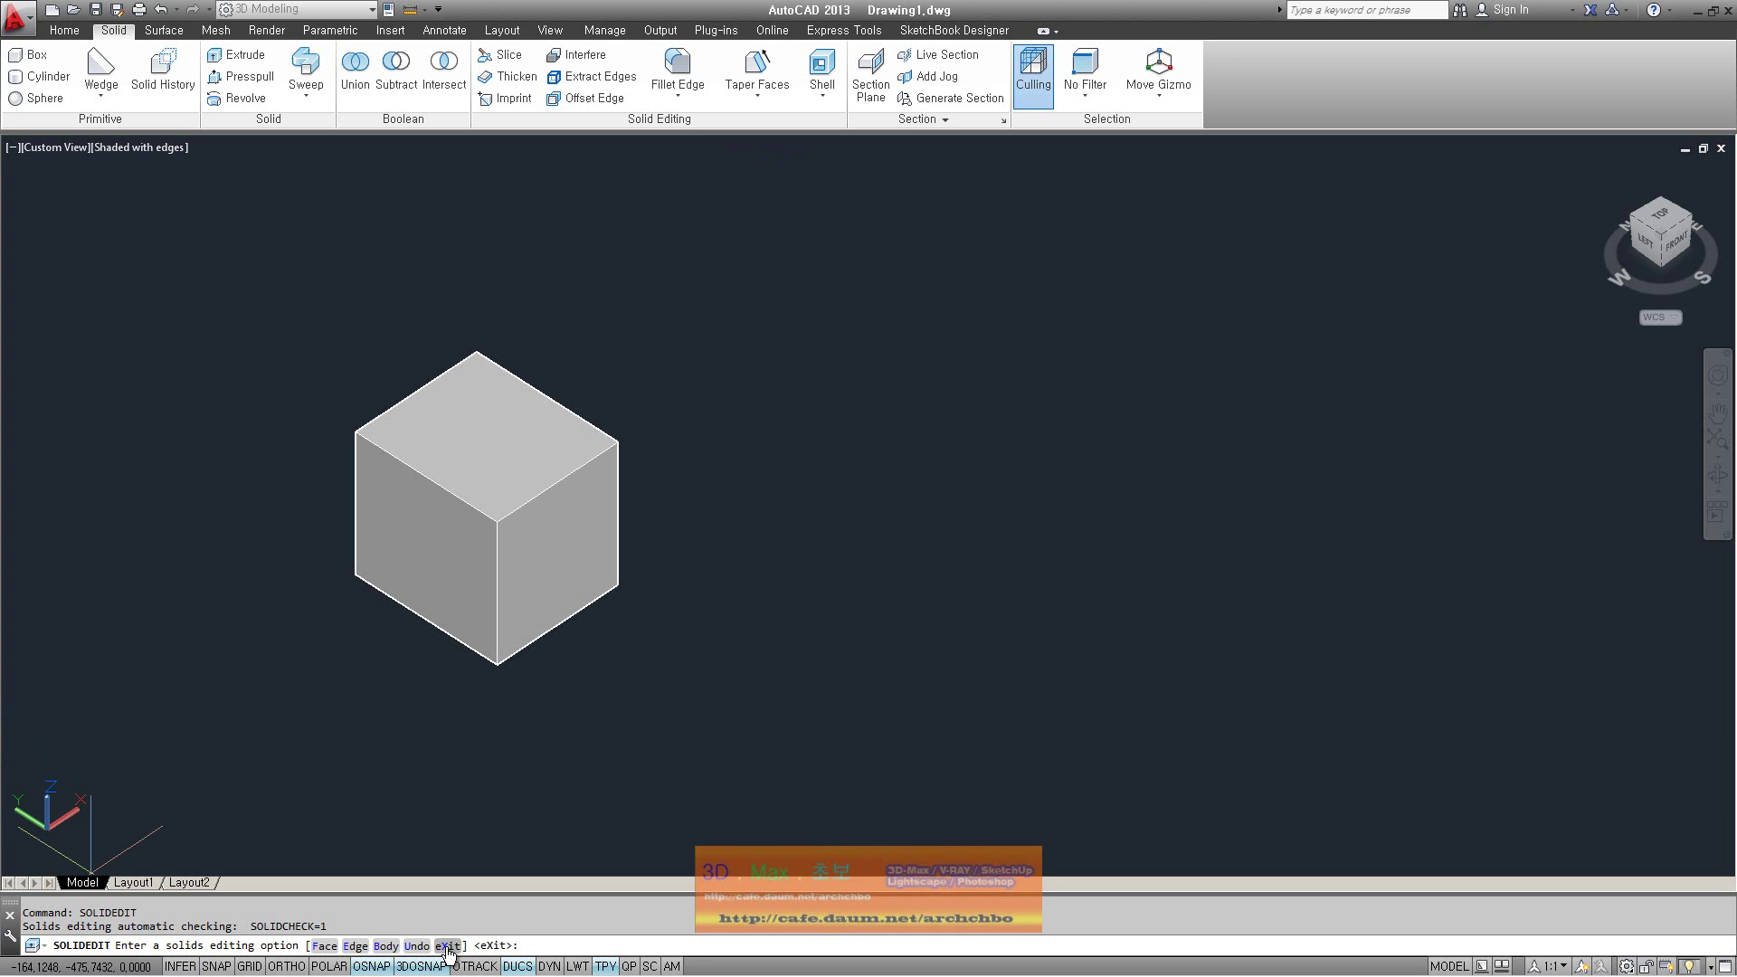
left_click(355, 947)
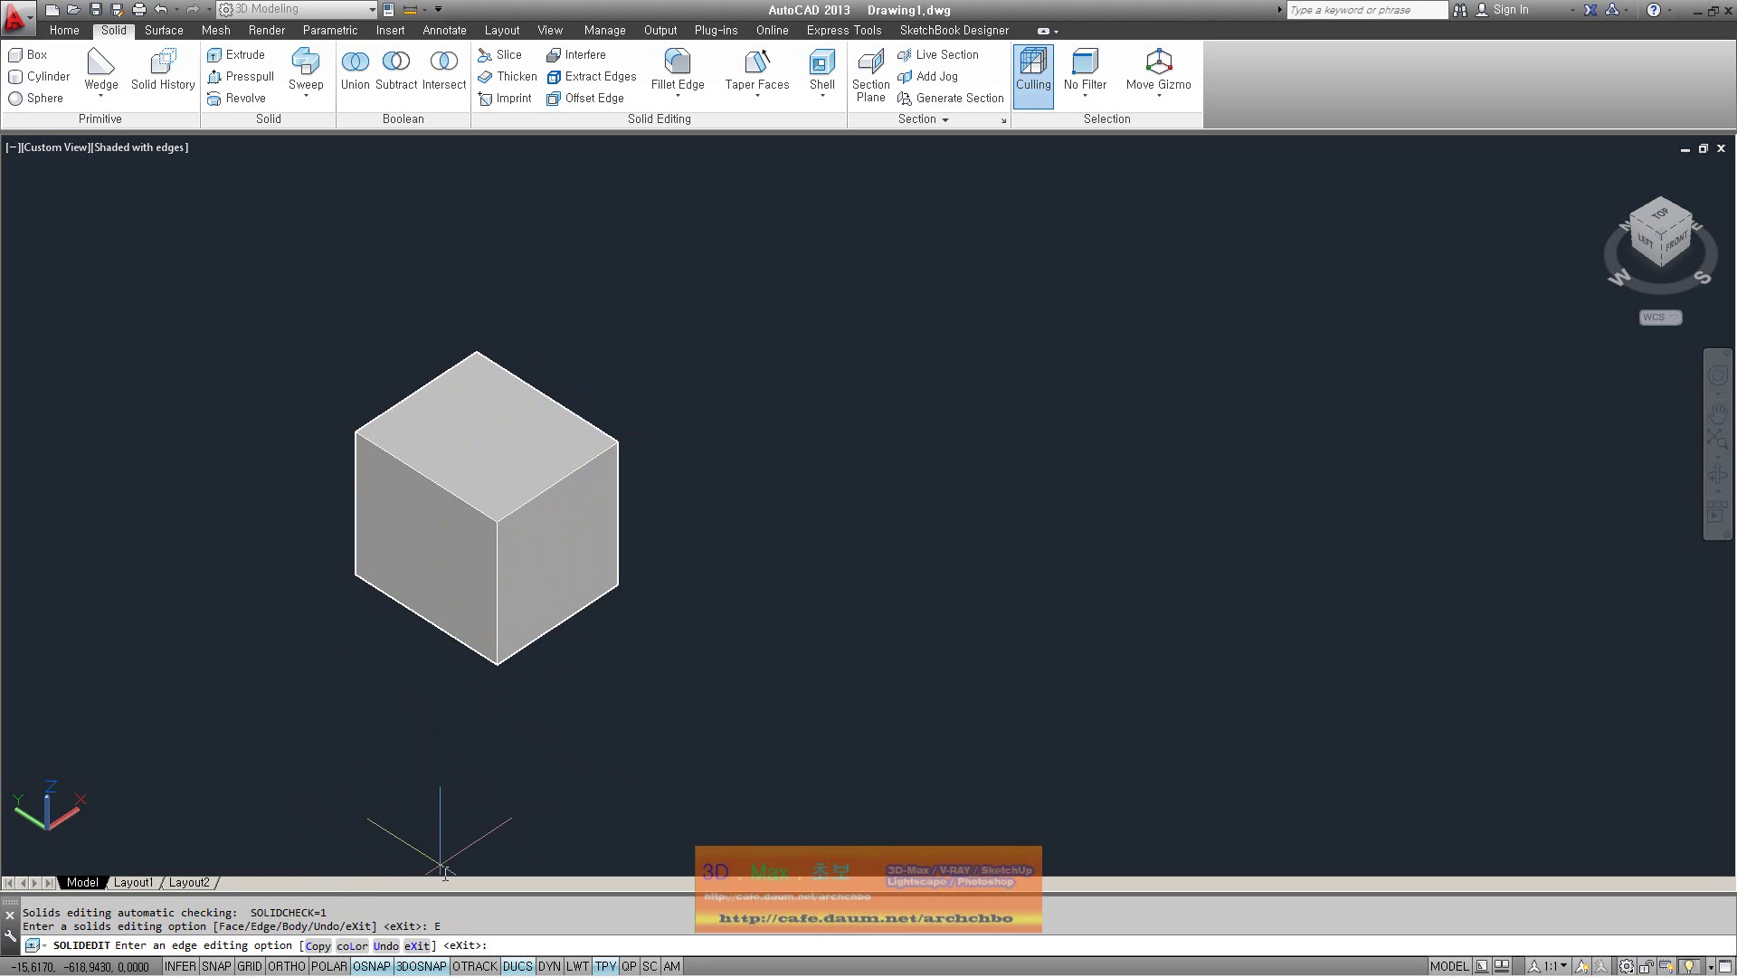
key("Return")
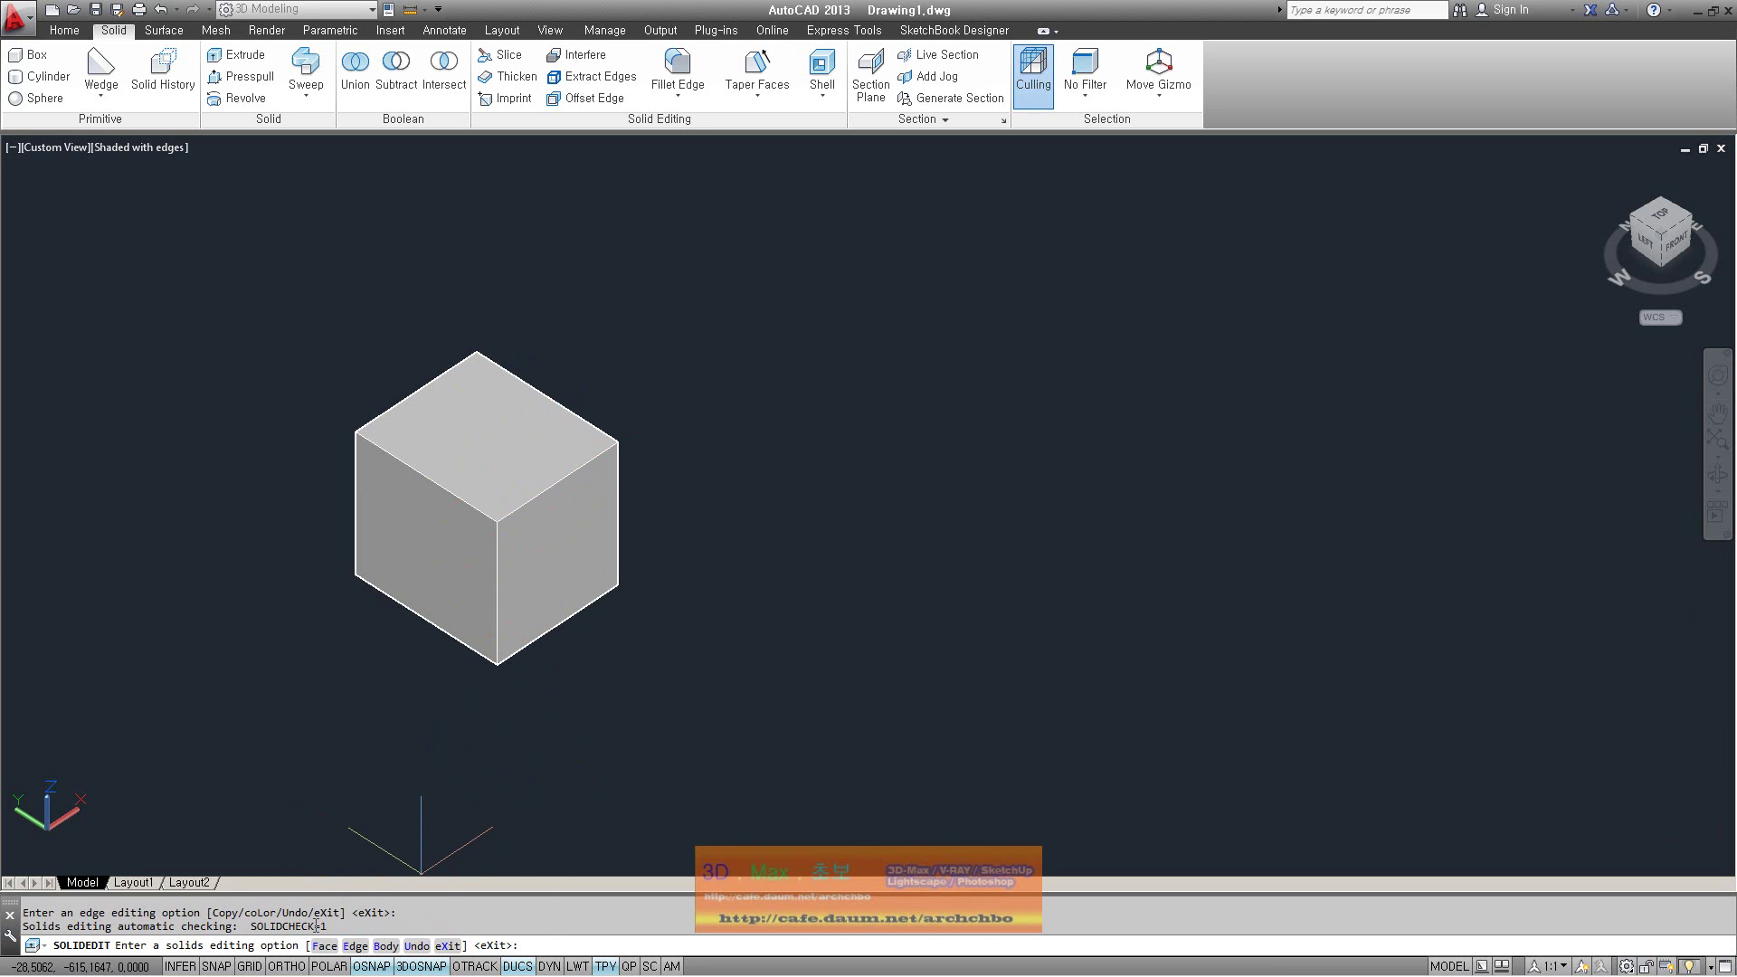
left_click(325, 945)
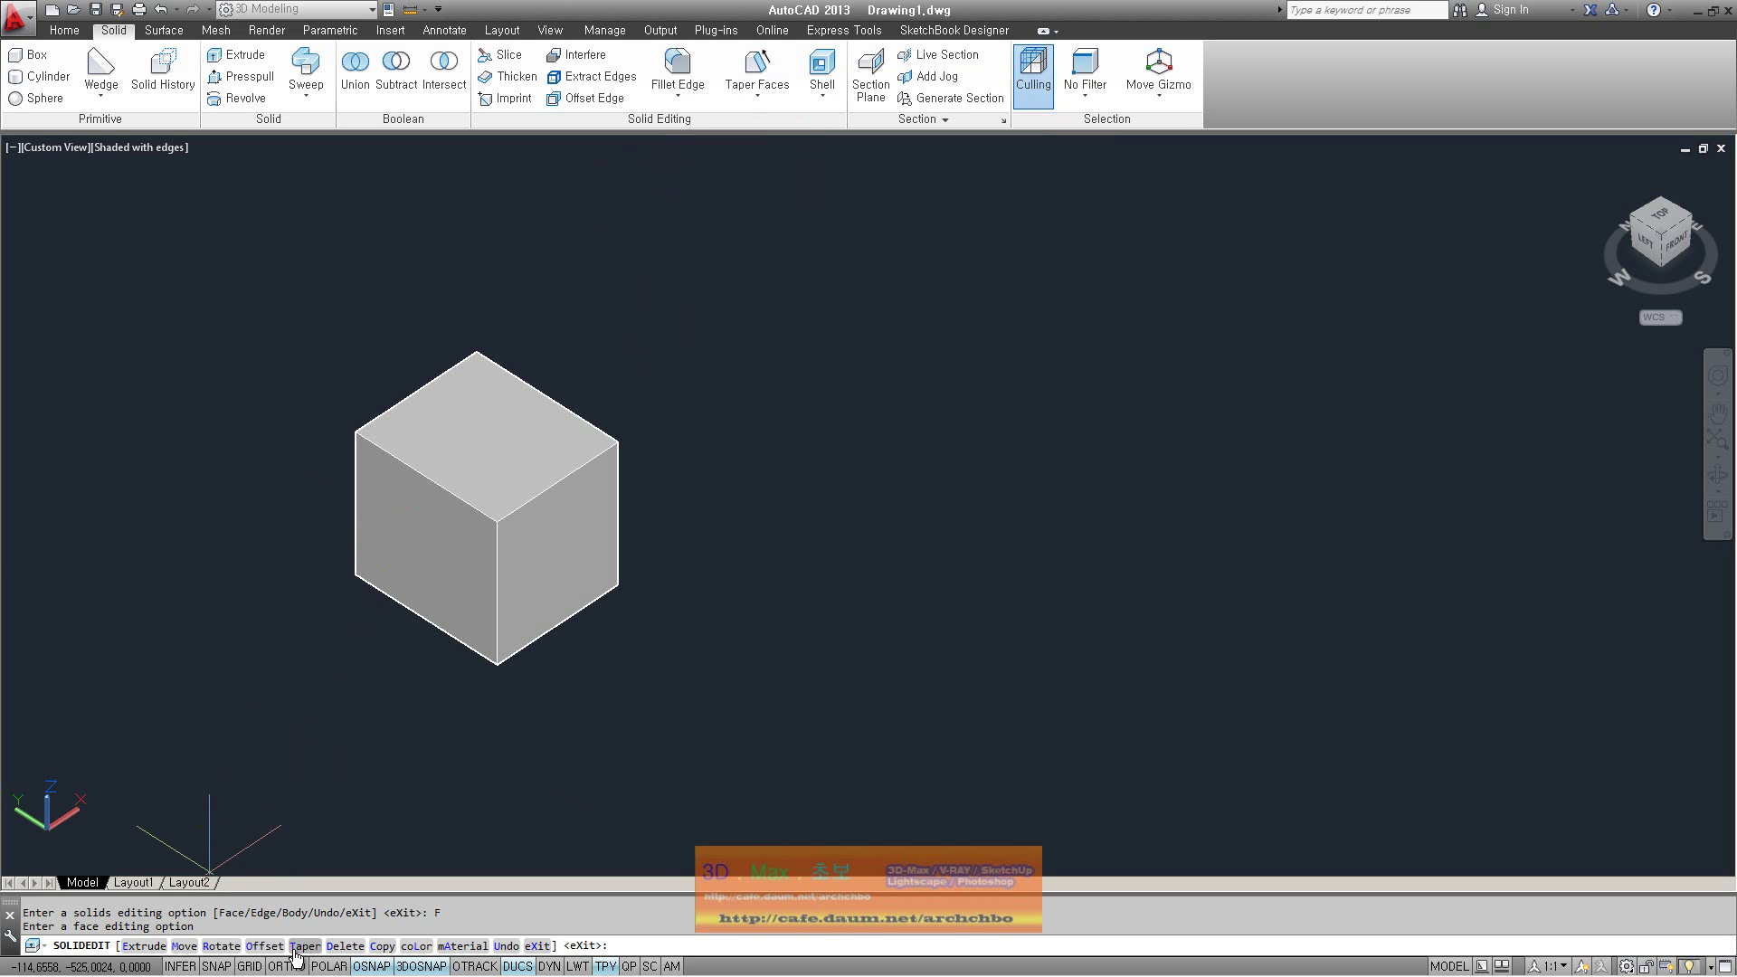
Look at the Taper Faces list, then choose Taper in SOLIDEDIT's face options
left_click(758, 91)
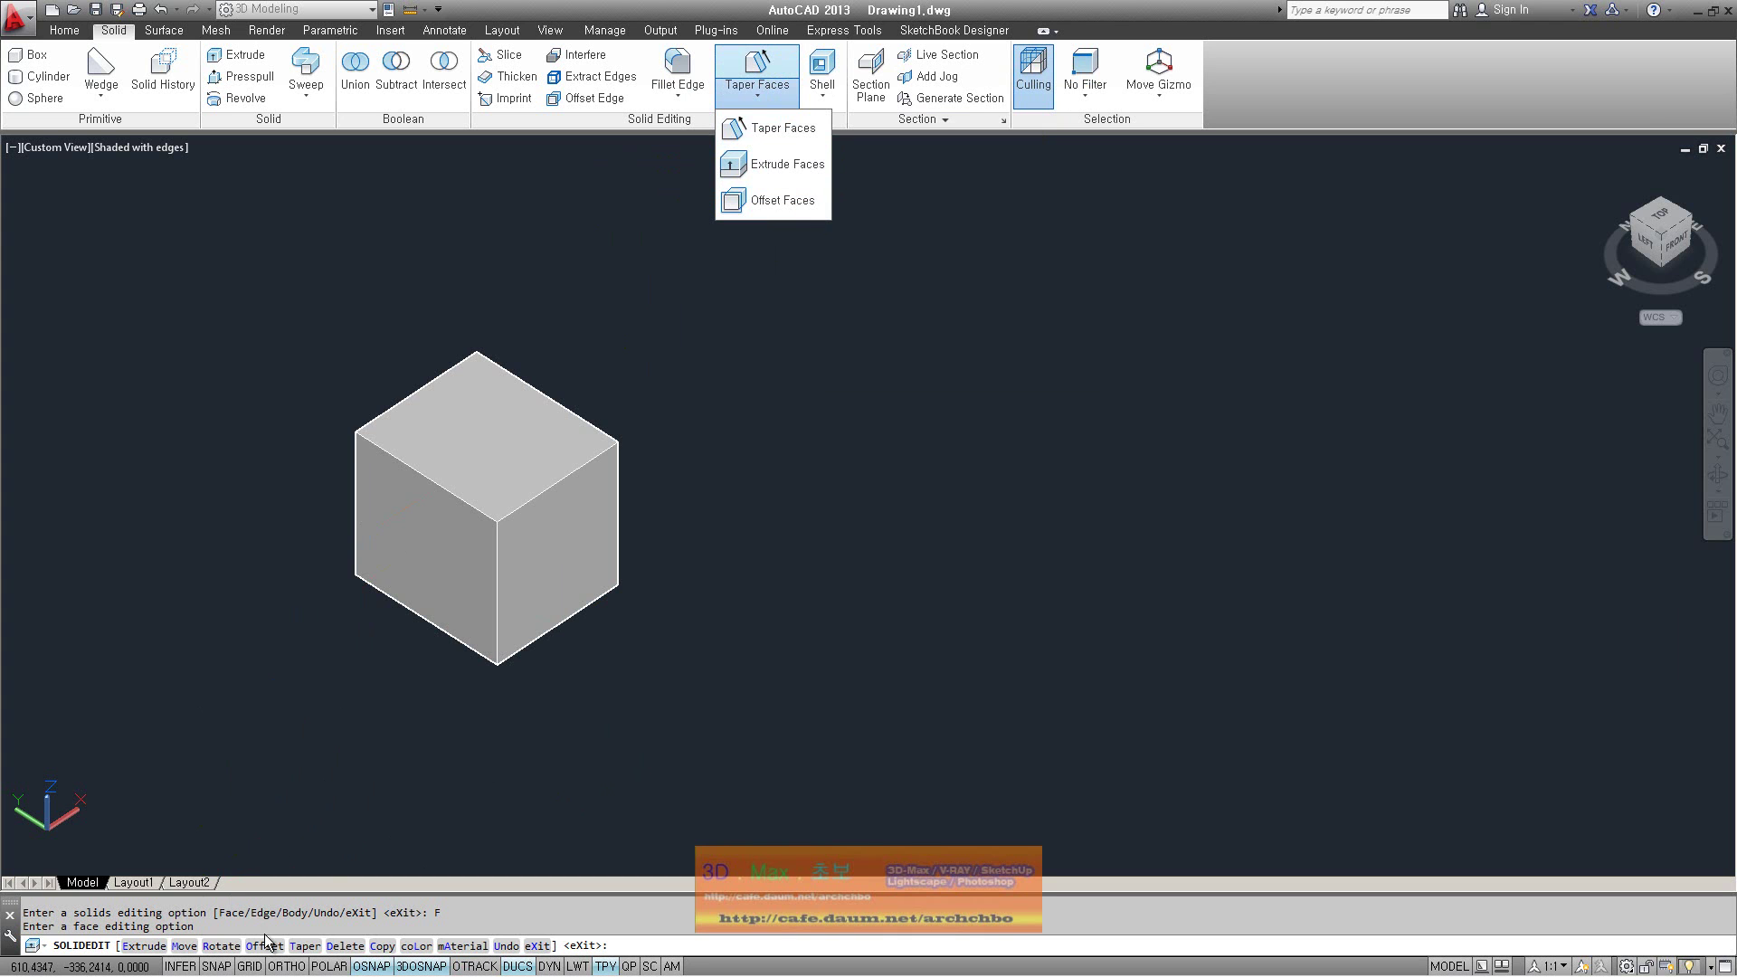
left_click(349, 723)
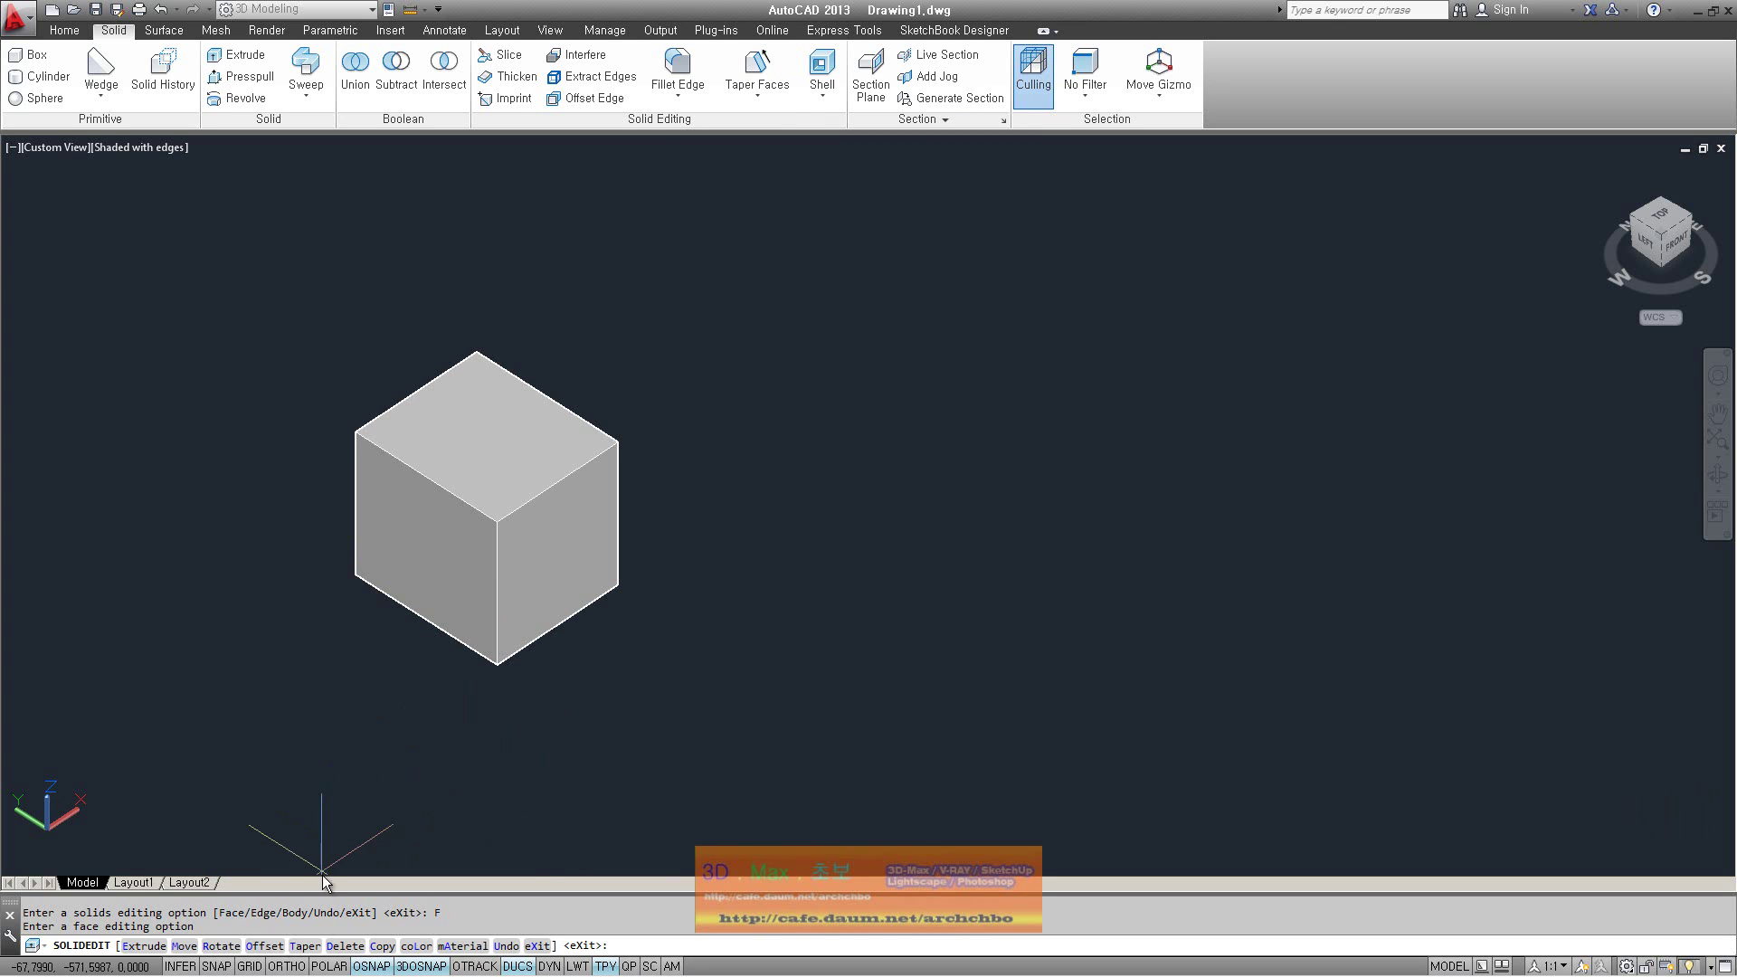
left_click(312, 945)
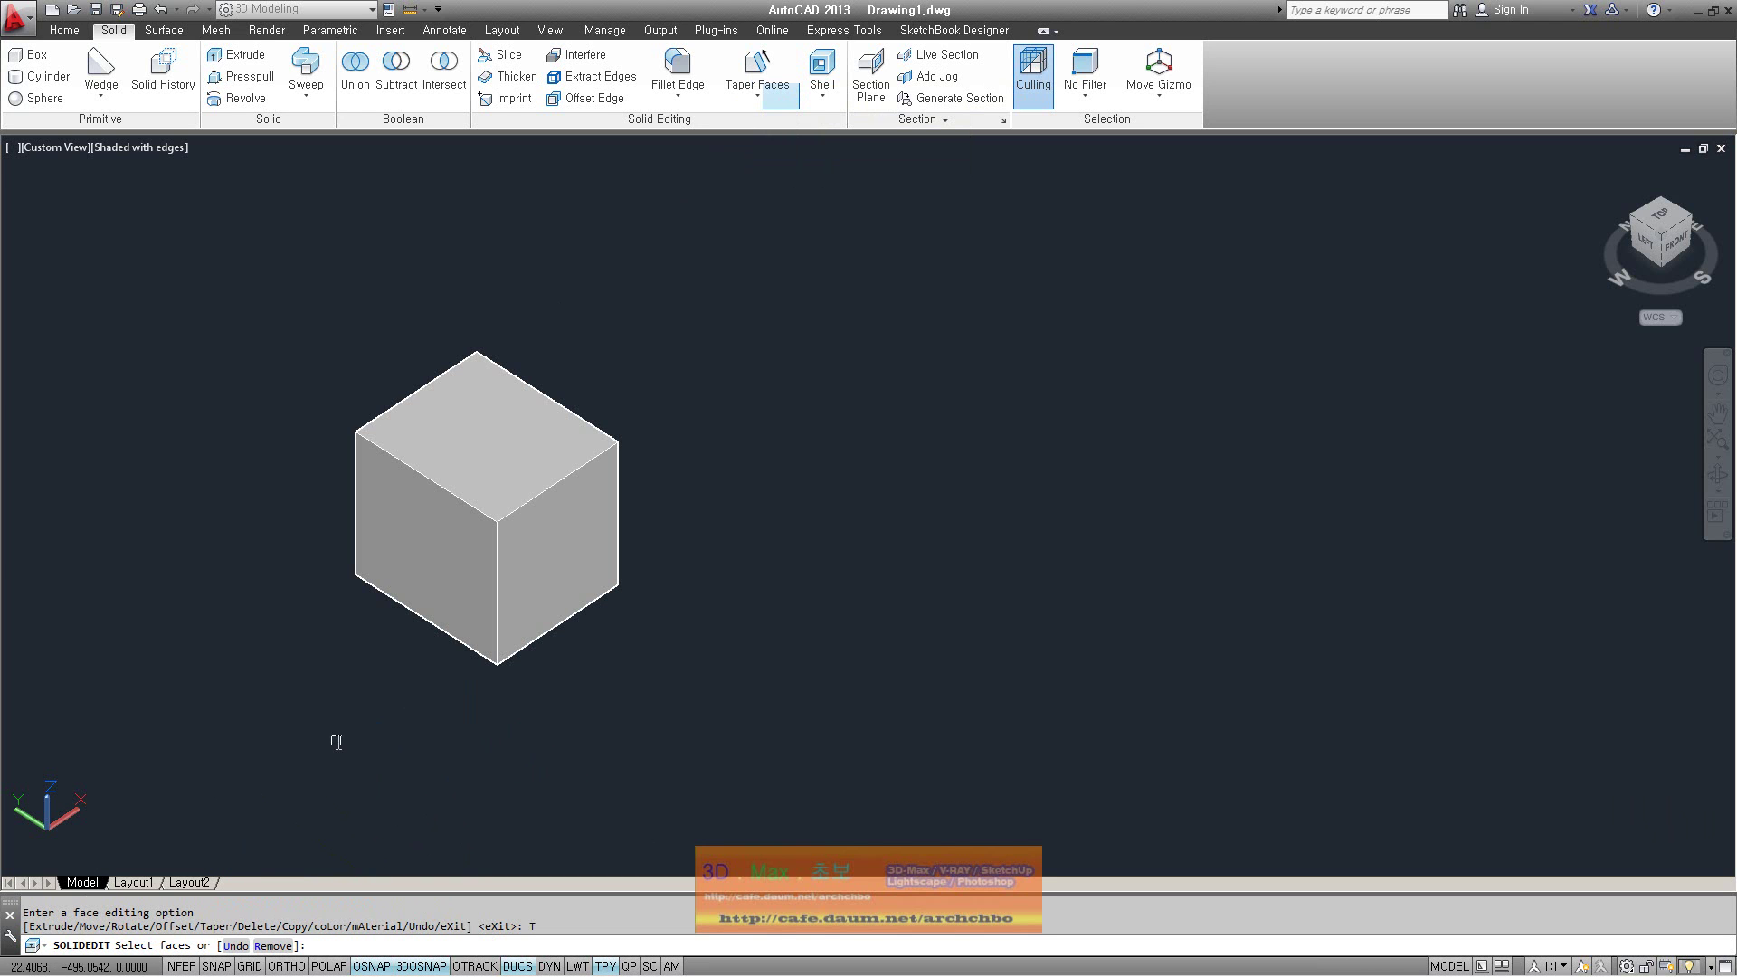
Select two cube faces and a taper base point, then cancel the taper with Esc
left_click(570, 616)
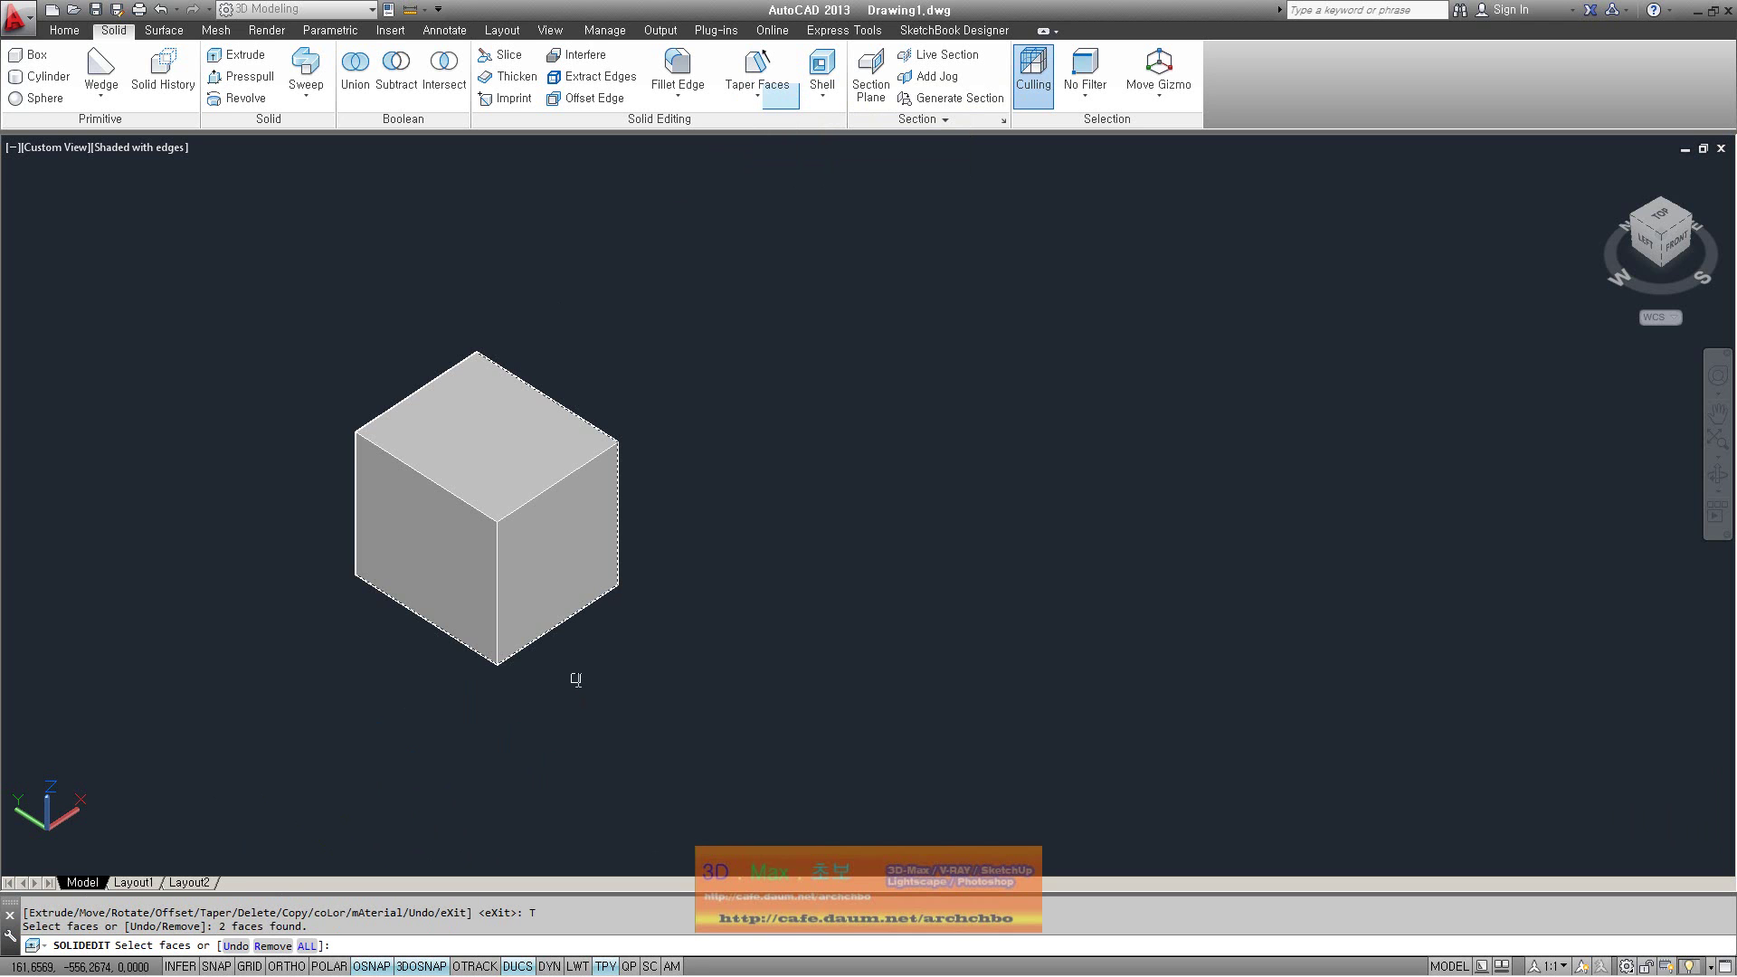
middle_click_drag(576, 679, 592, 684, "shift")
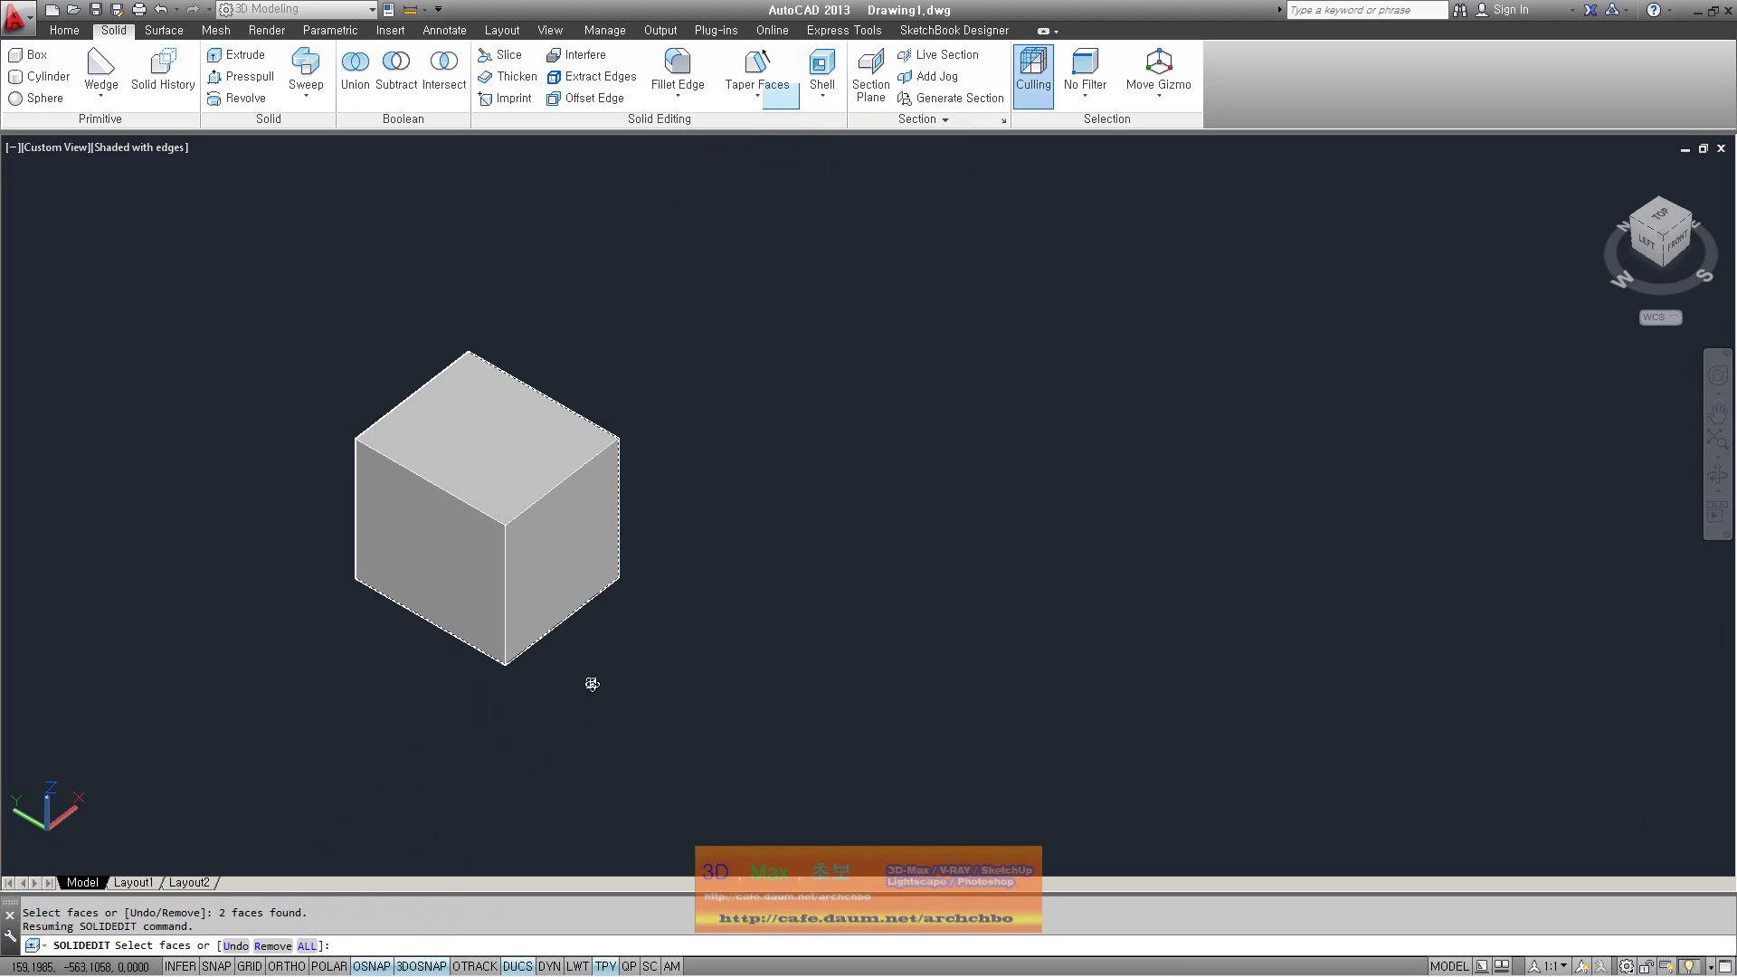
key("Return")
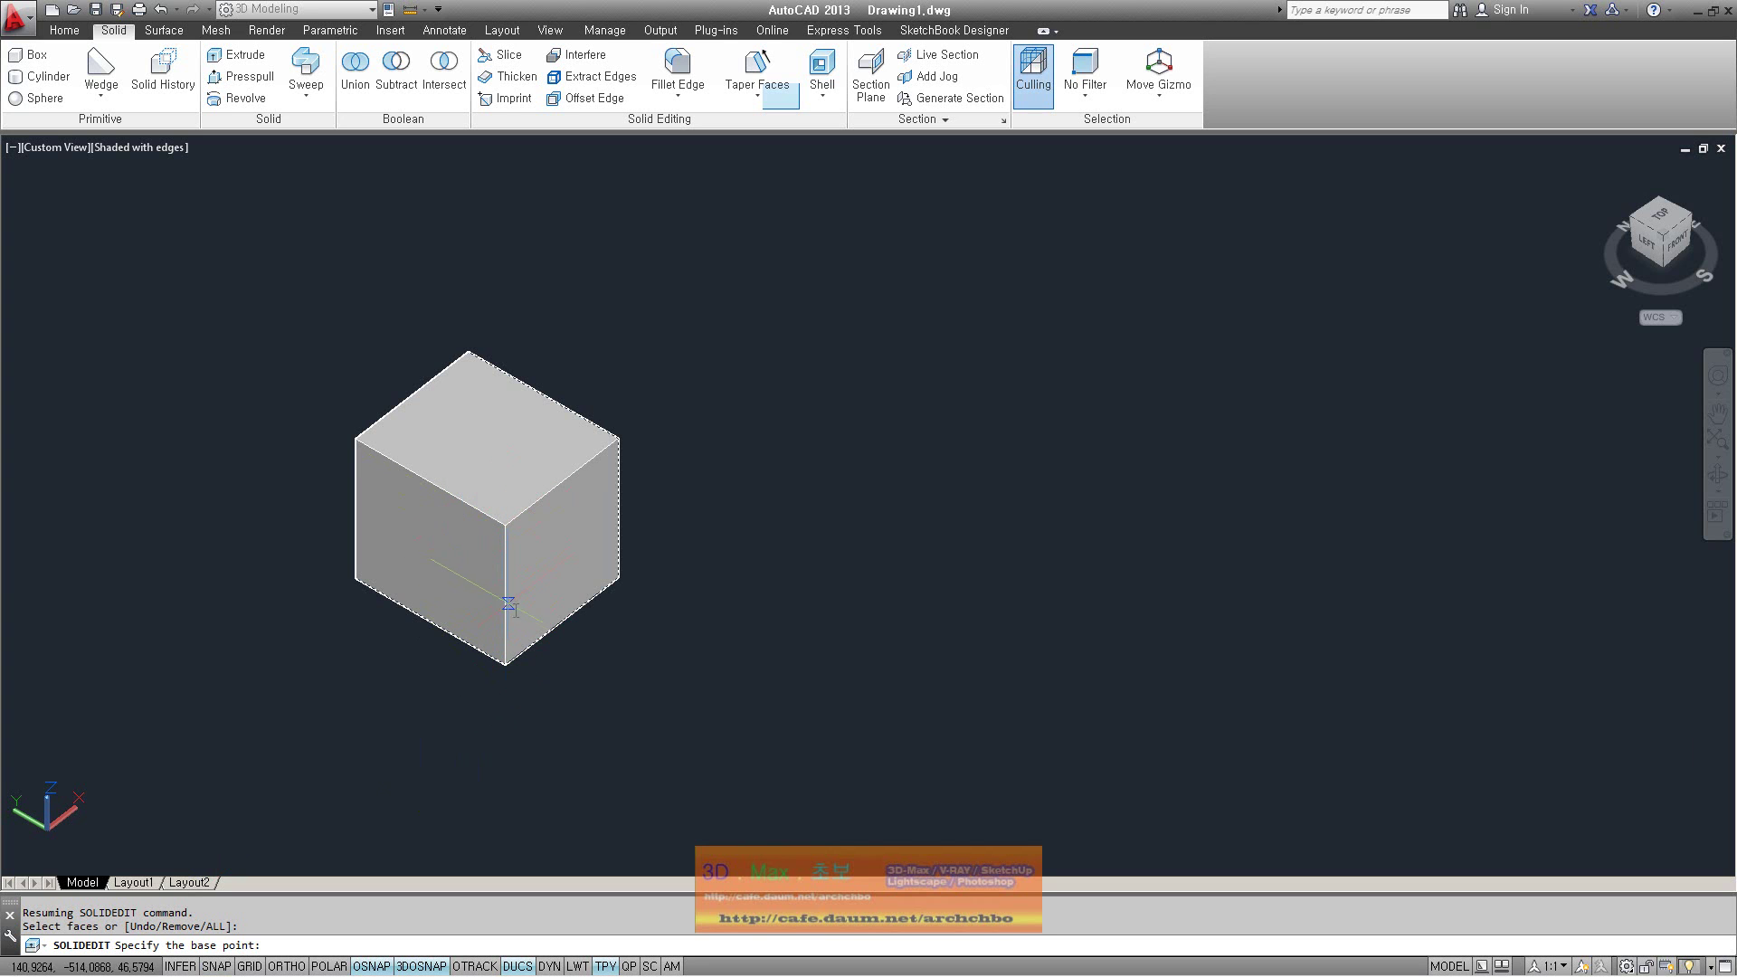
left_click(506, 665)
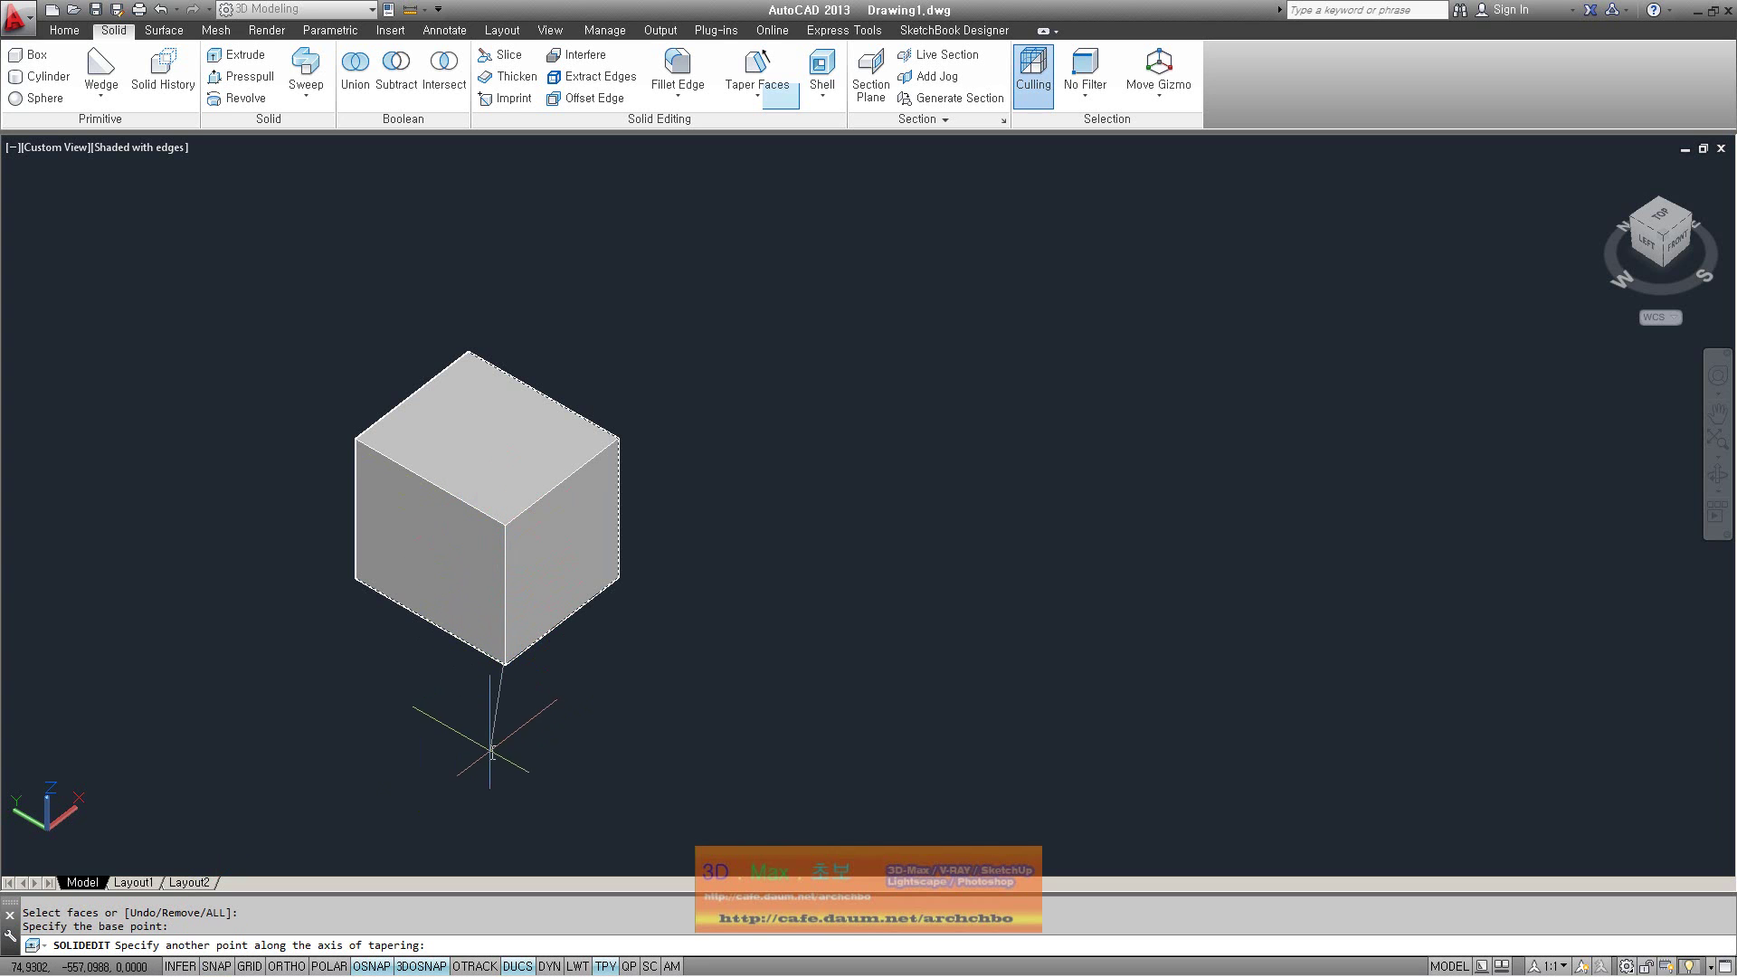
key("Escape")
key("Escape")
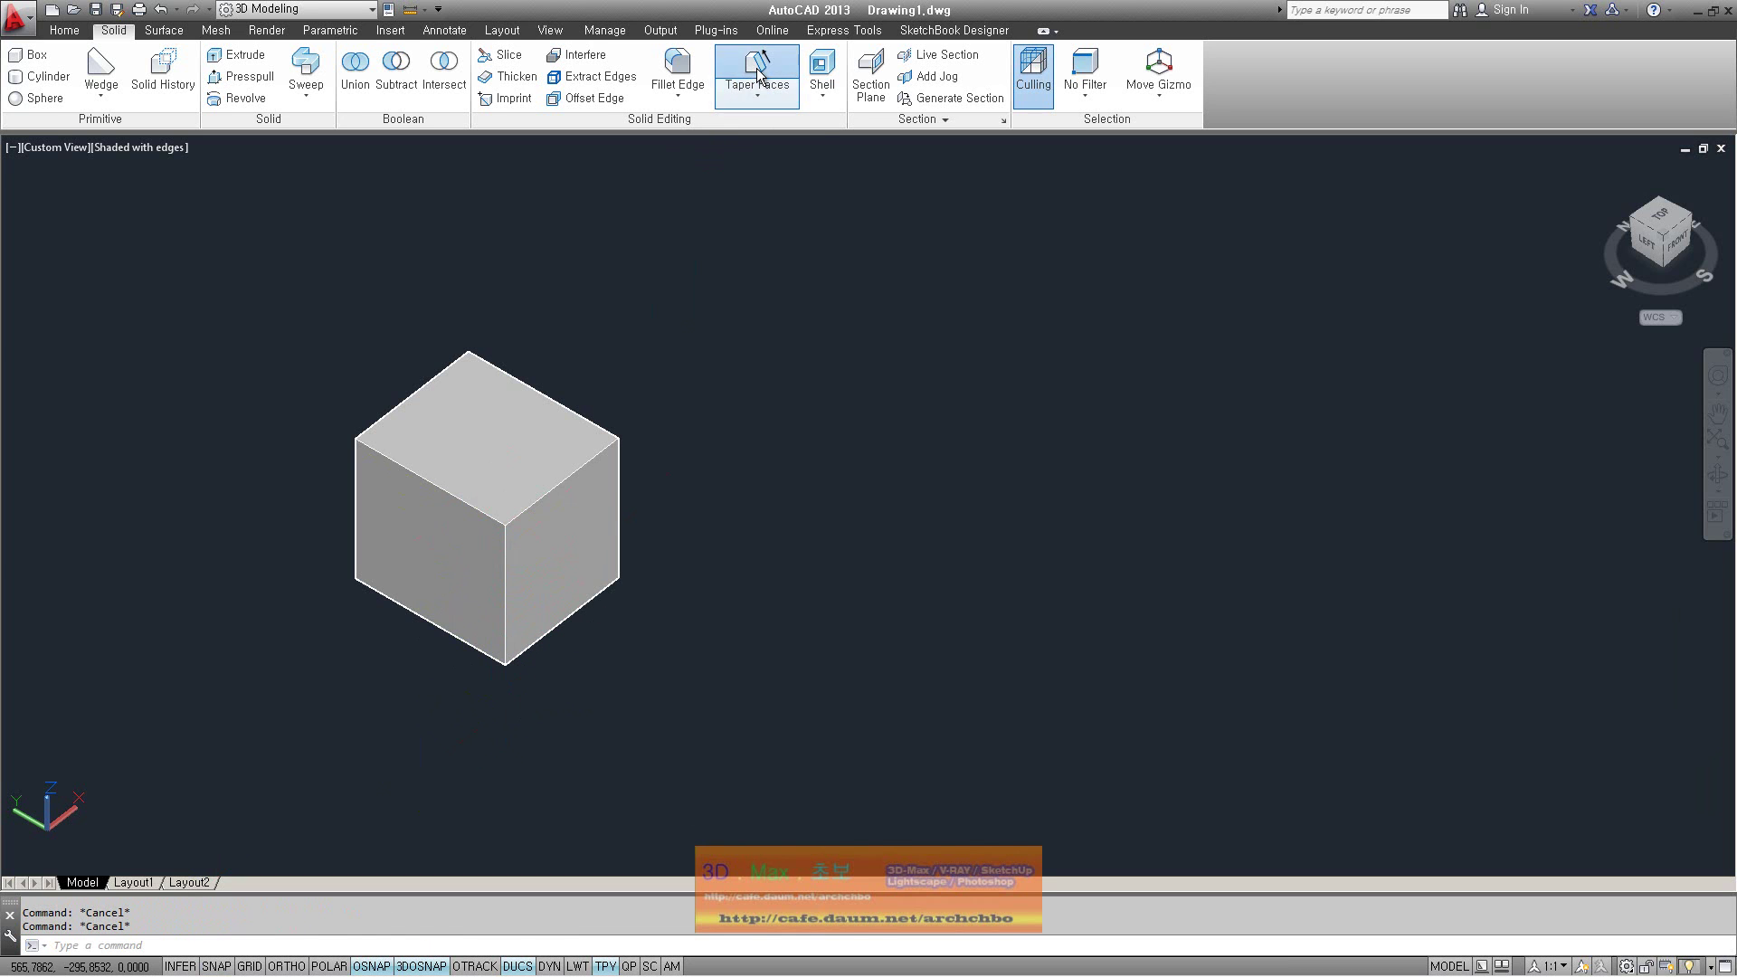
Taper the cube's right face 20 degrees about an axis from its bottom to front corner
left_click(758, 77)
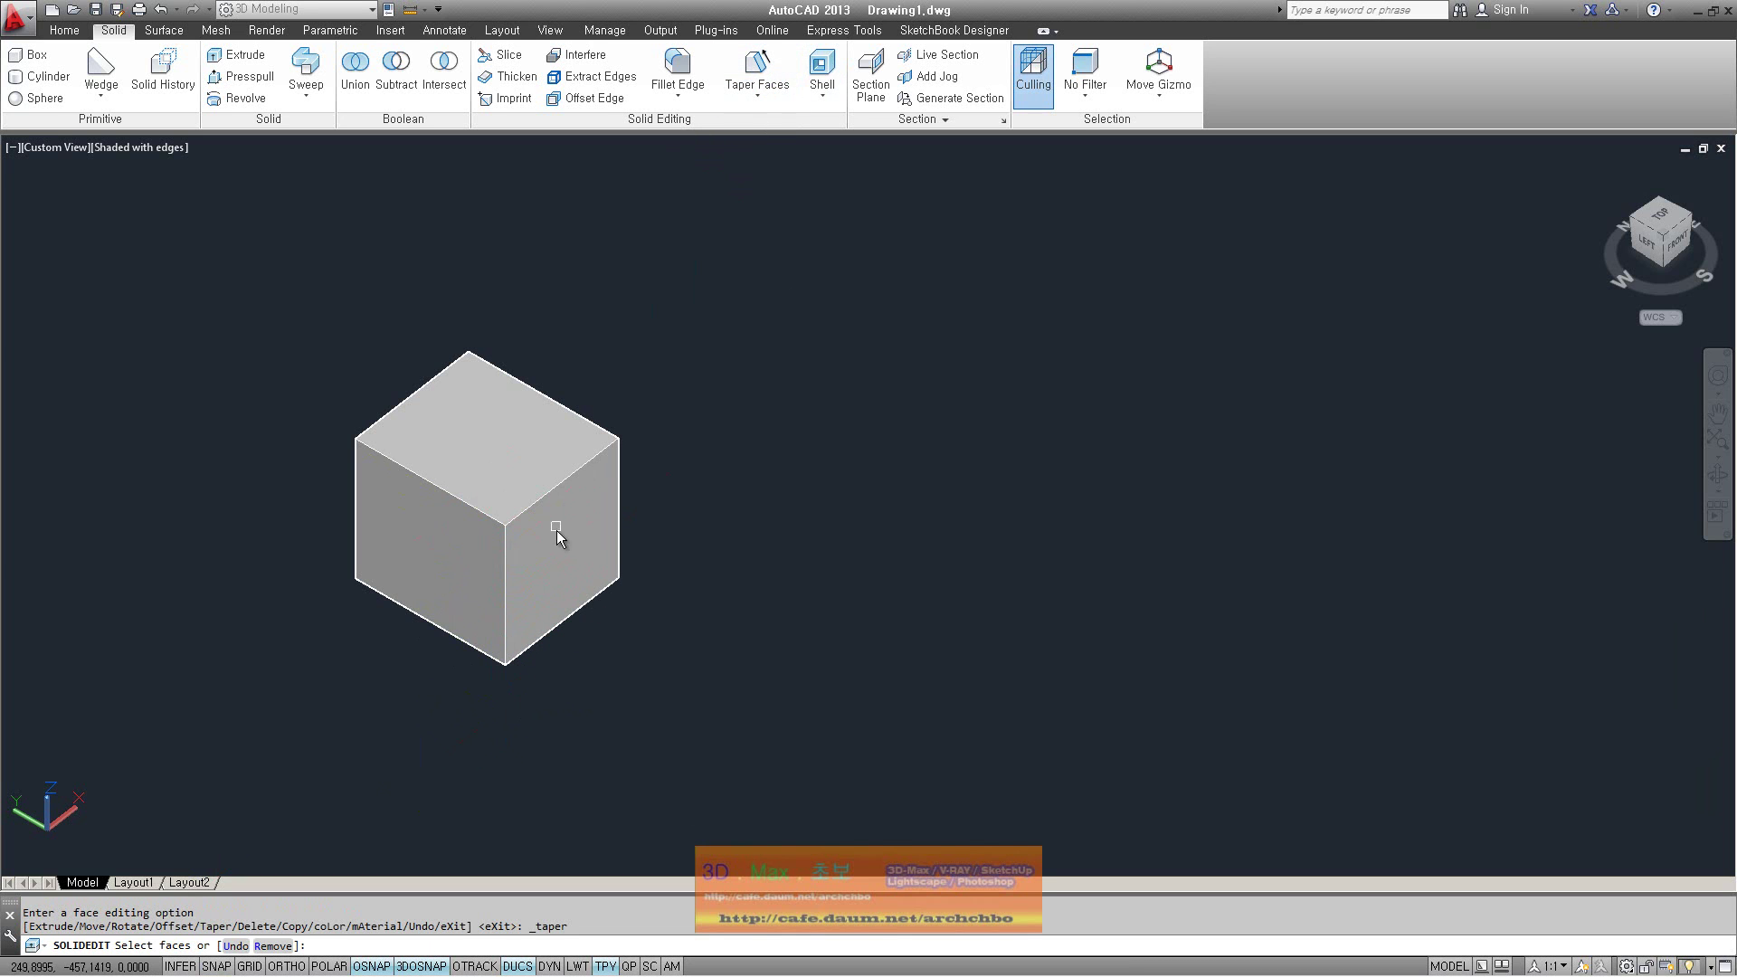
left_click(584, 536)
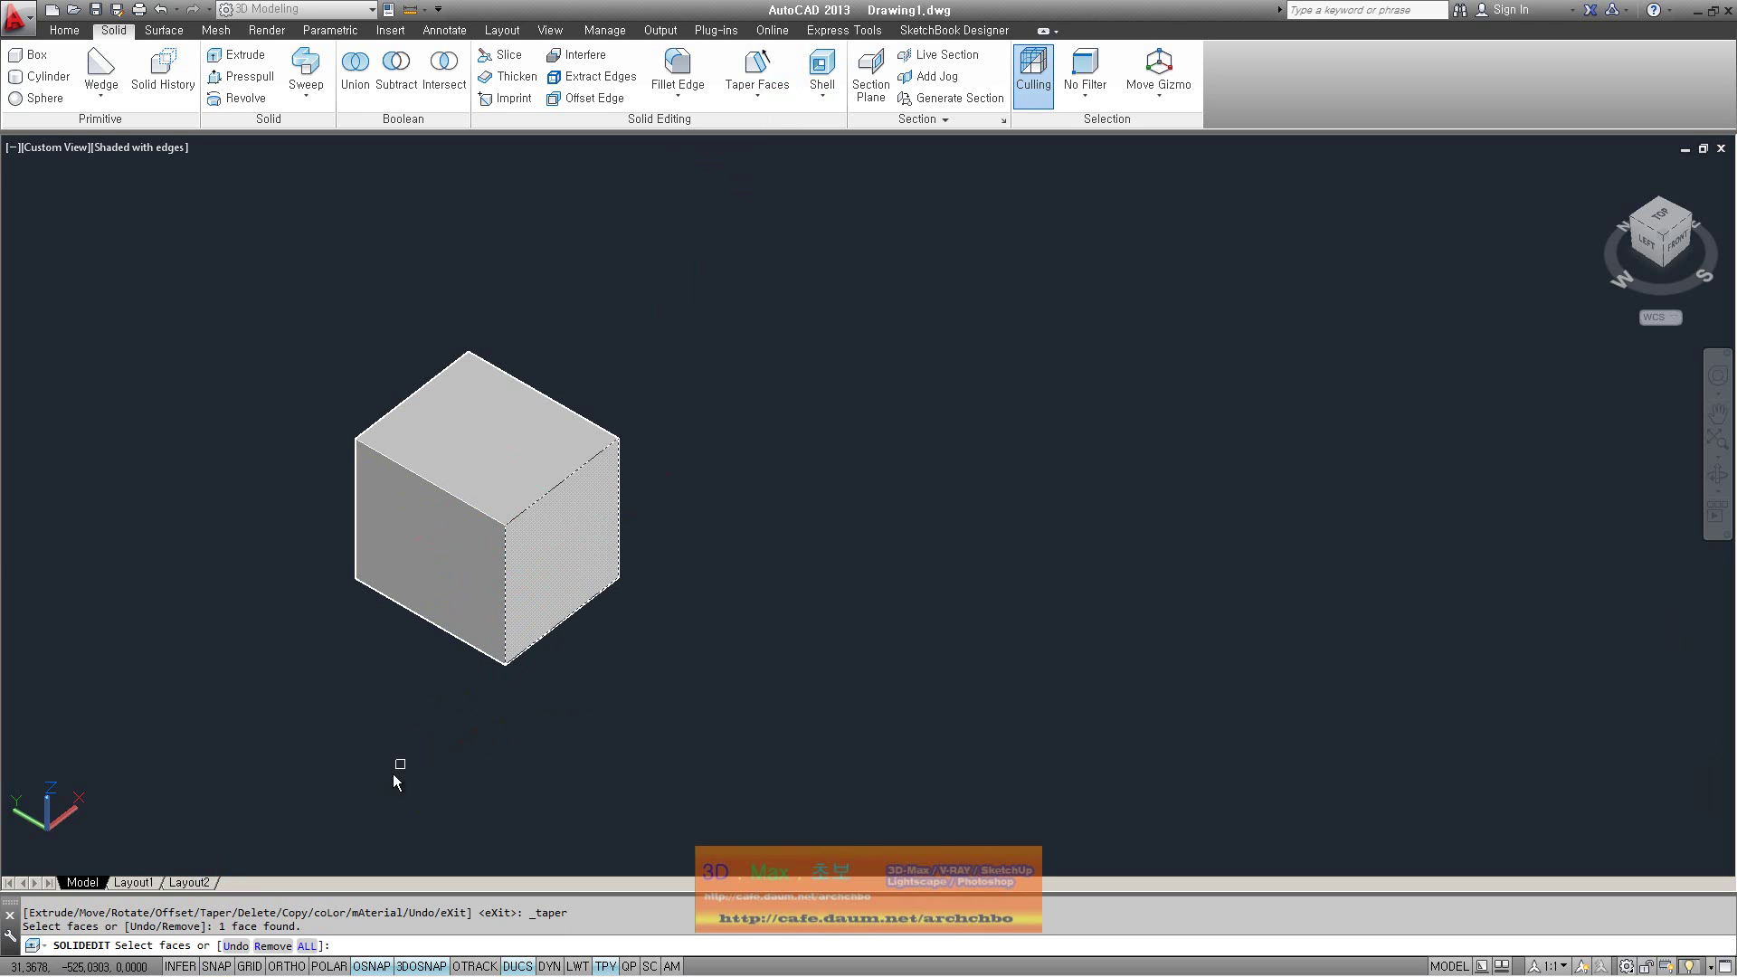
key("Return")
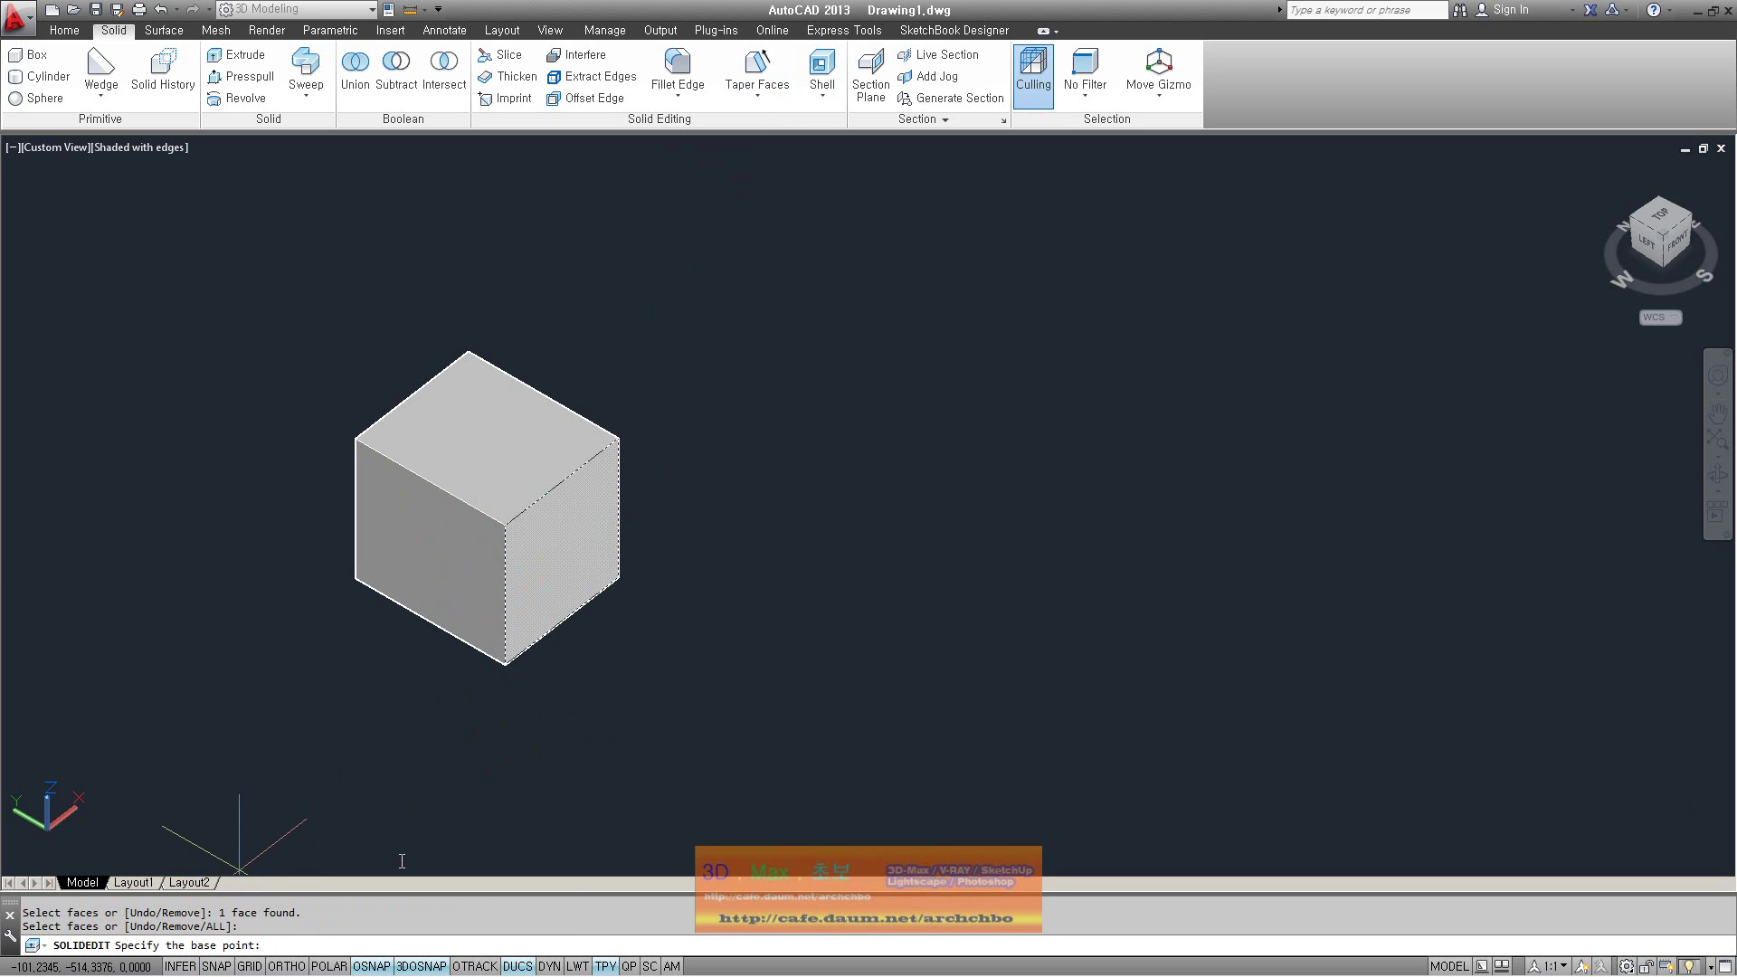
left_click(505, 666)
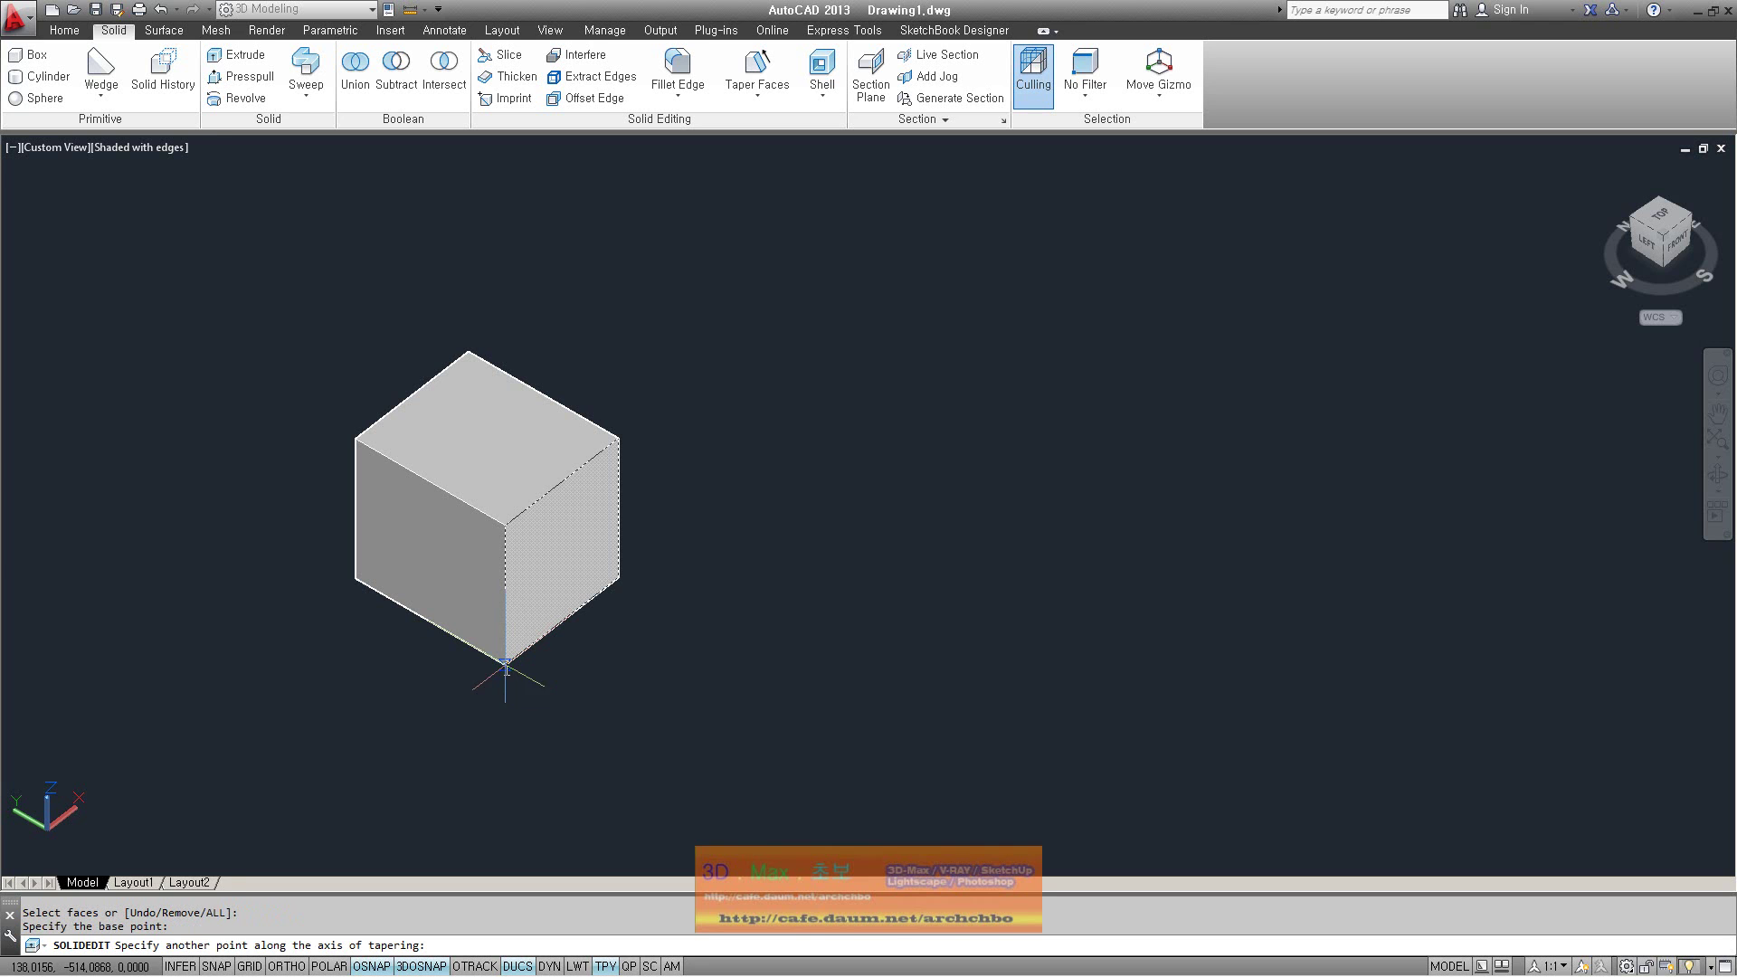
left_click(502, 524)
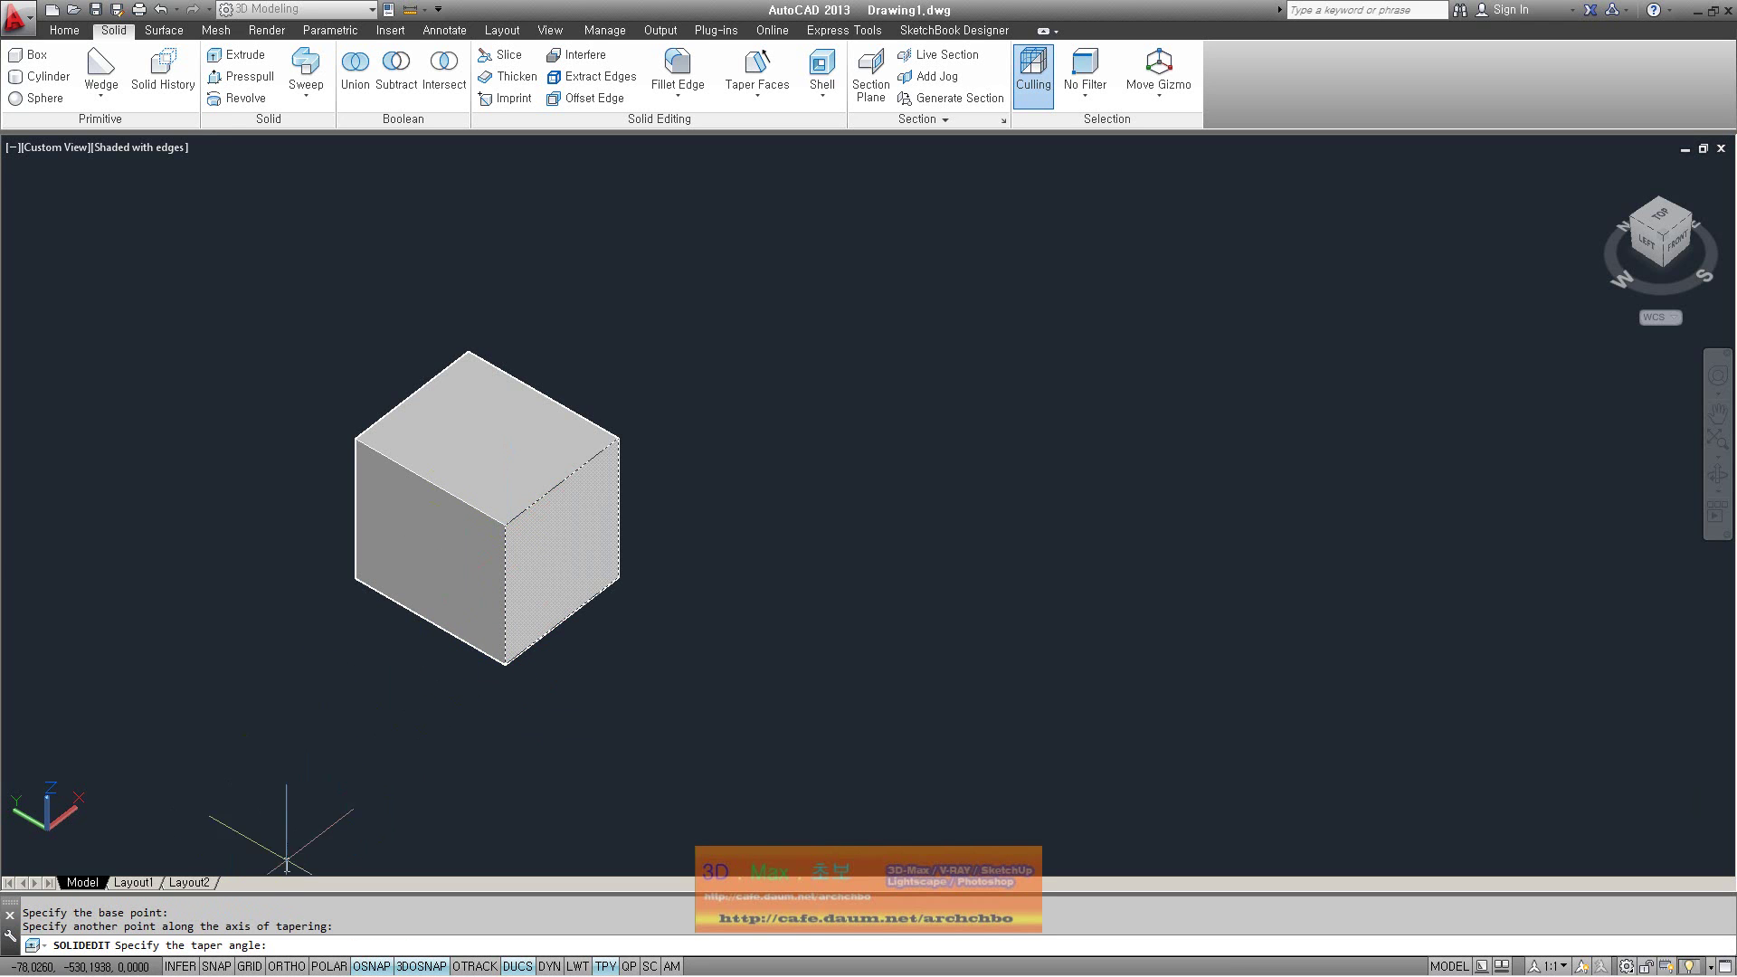
type("20")
key("Return")
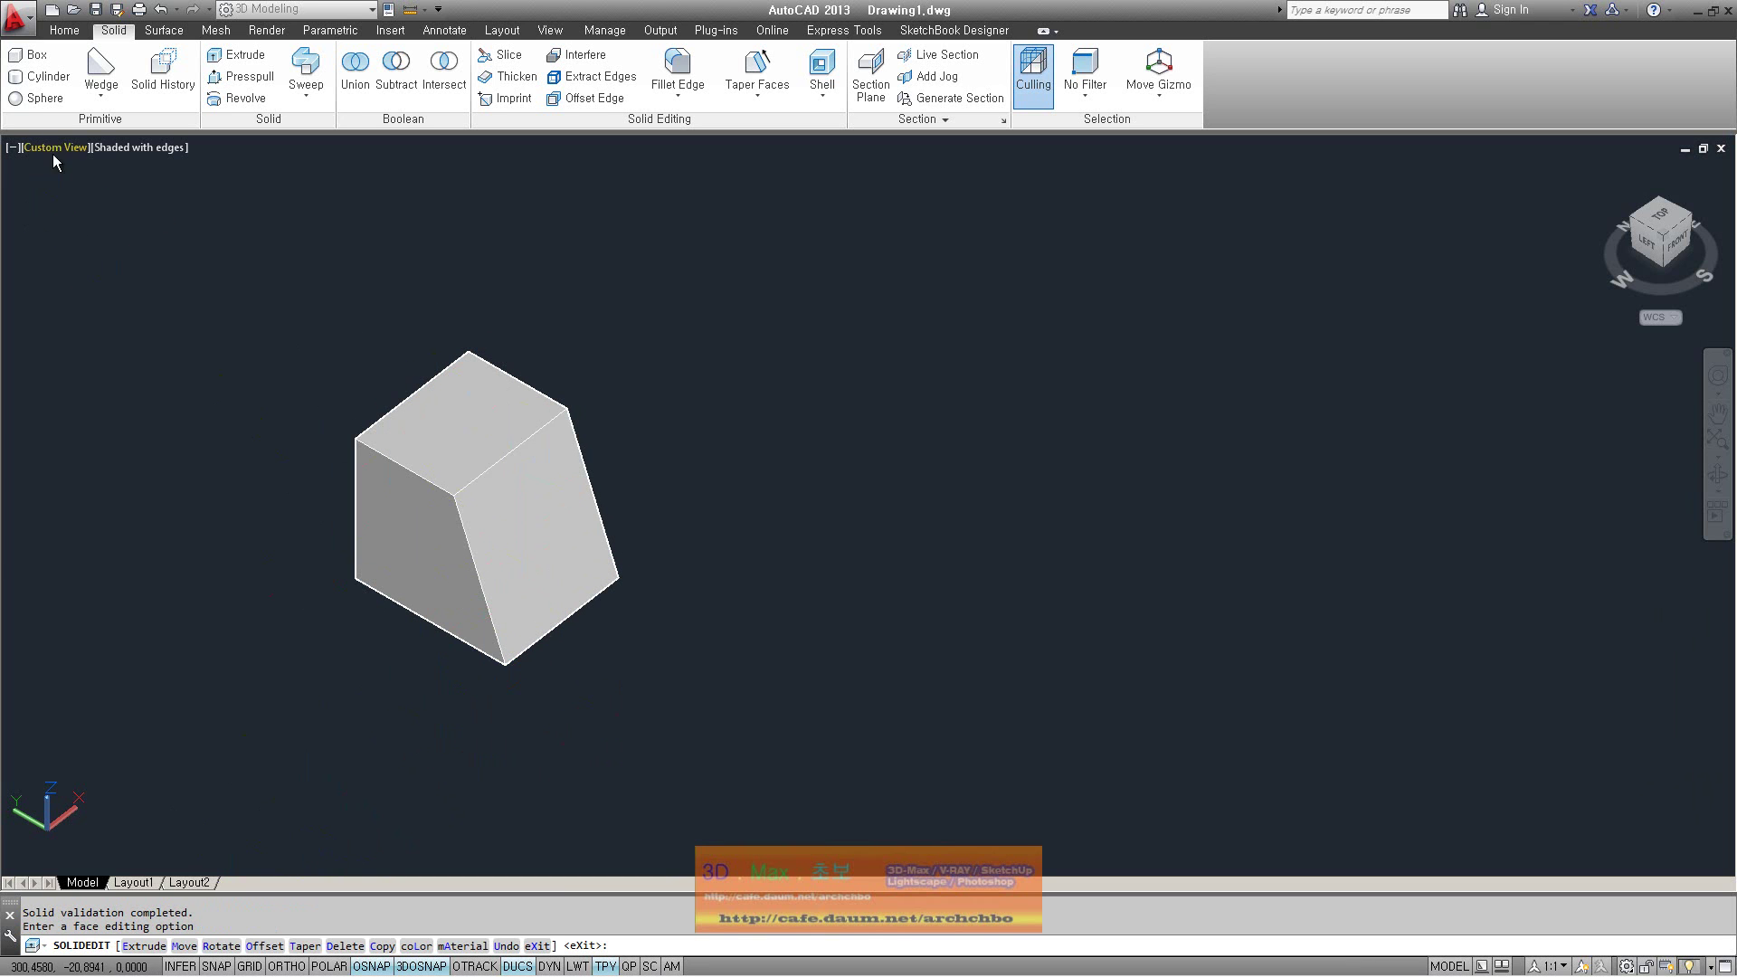
Draw a second cube box beside the tapered one and pan the view
left_click(36, 54)
left_click(816, 557)
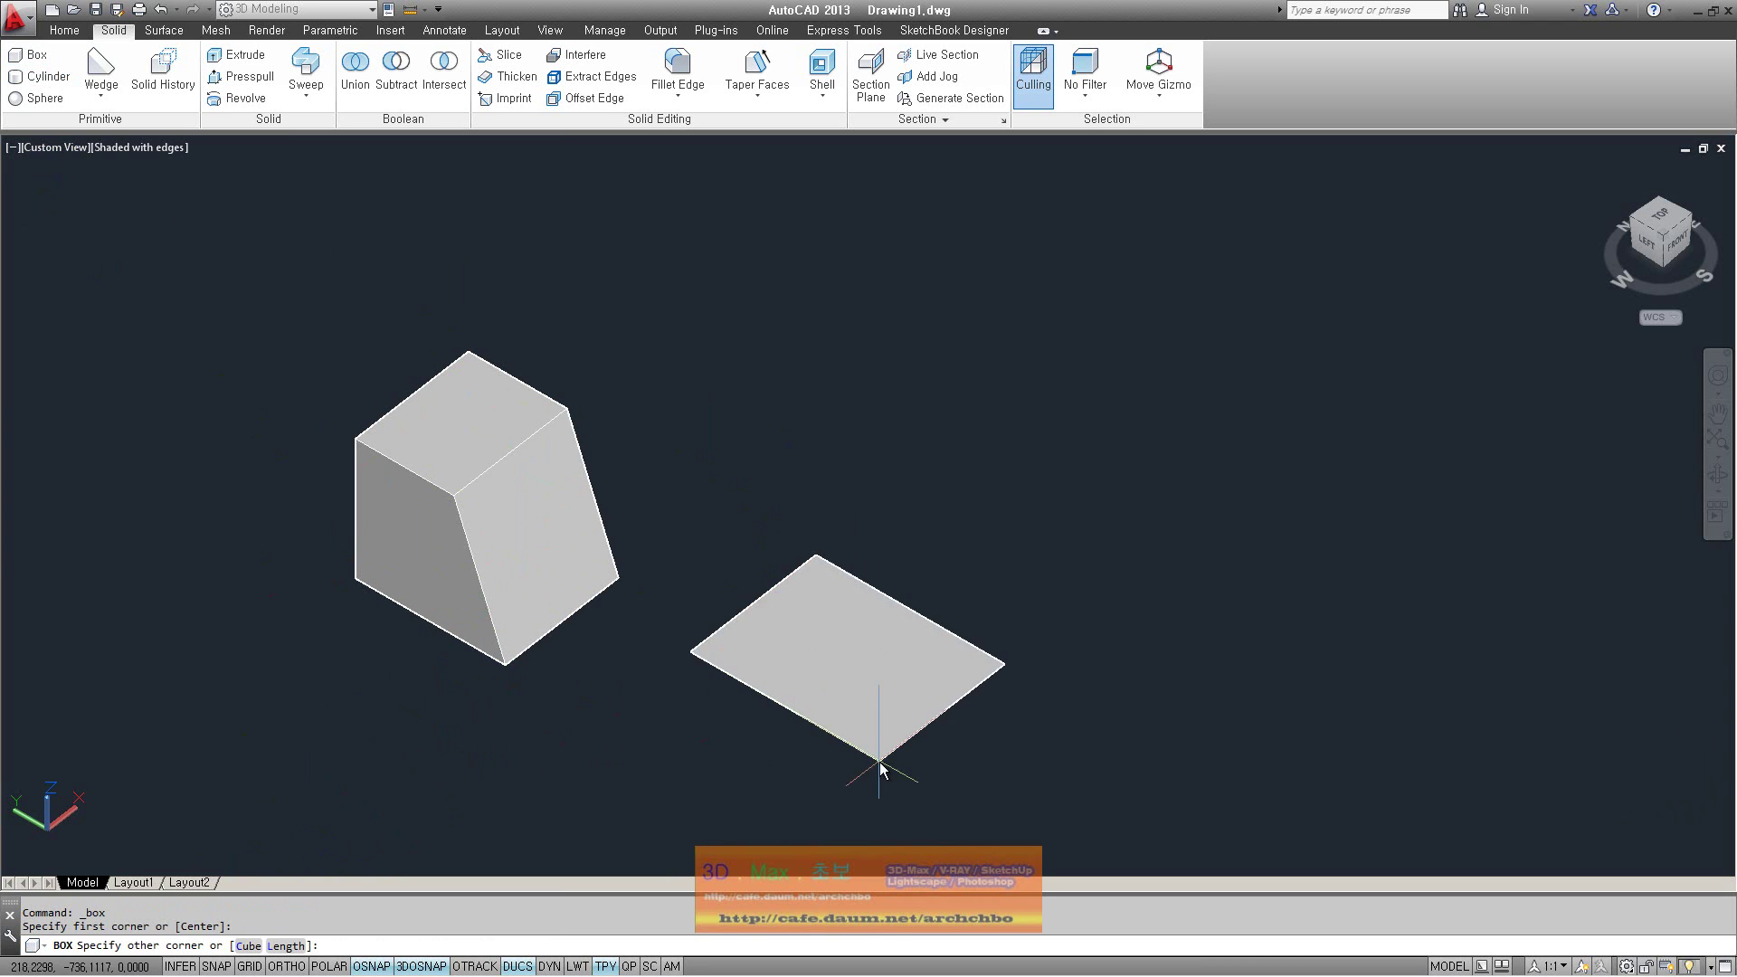
left_click(866, 771)
left_click(877, 563)
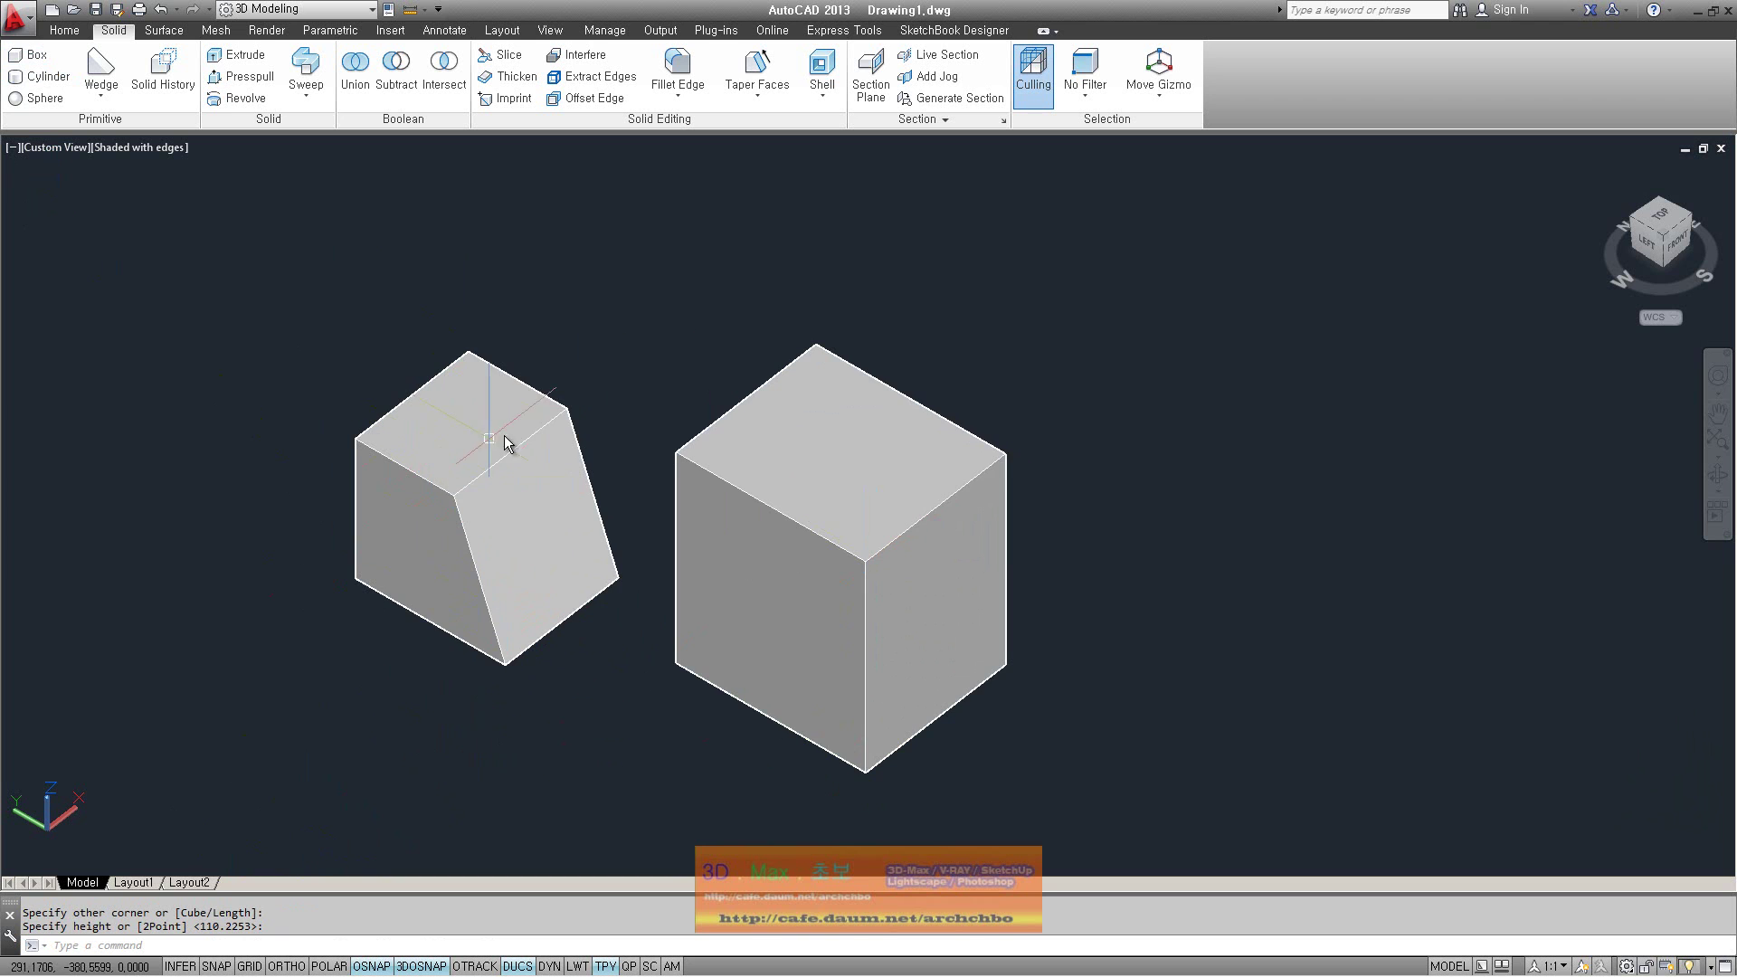
middle_click_drag(510, 445, 464, 365)
Taper the new cube's right face 20 degrees using two corner points as the axis
left_click(770, 69)
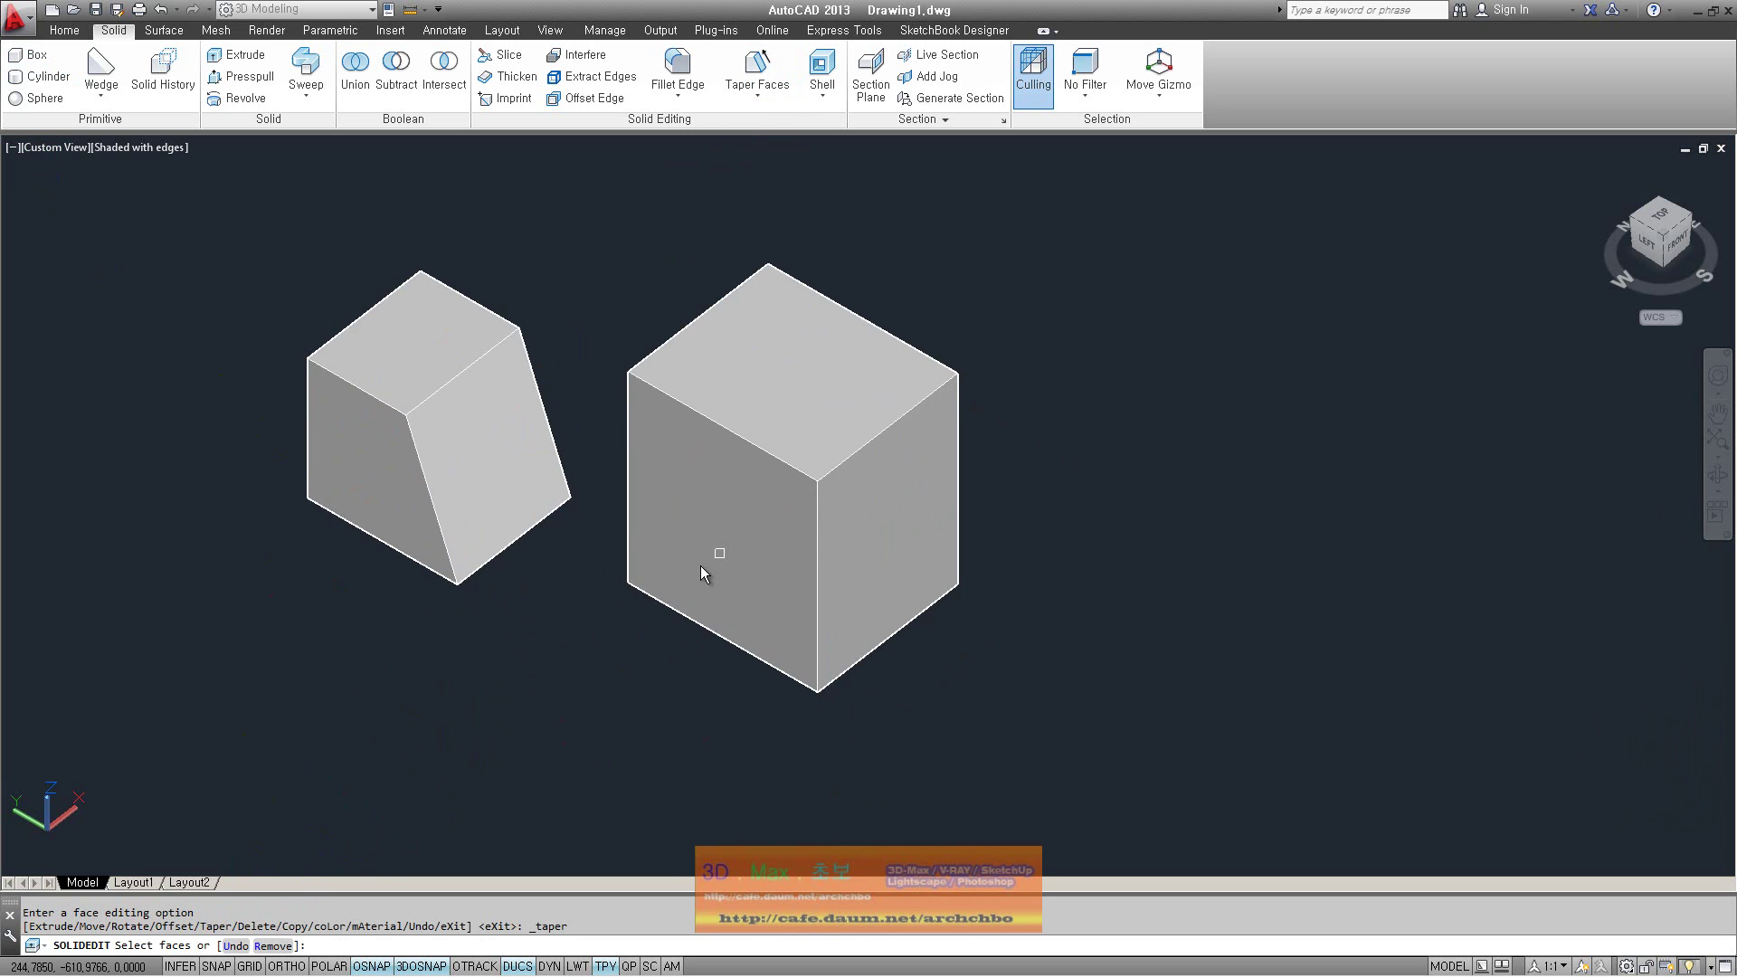
left_click(856, 596)
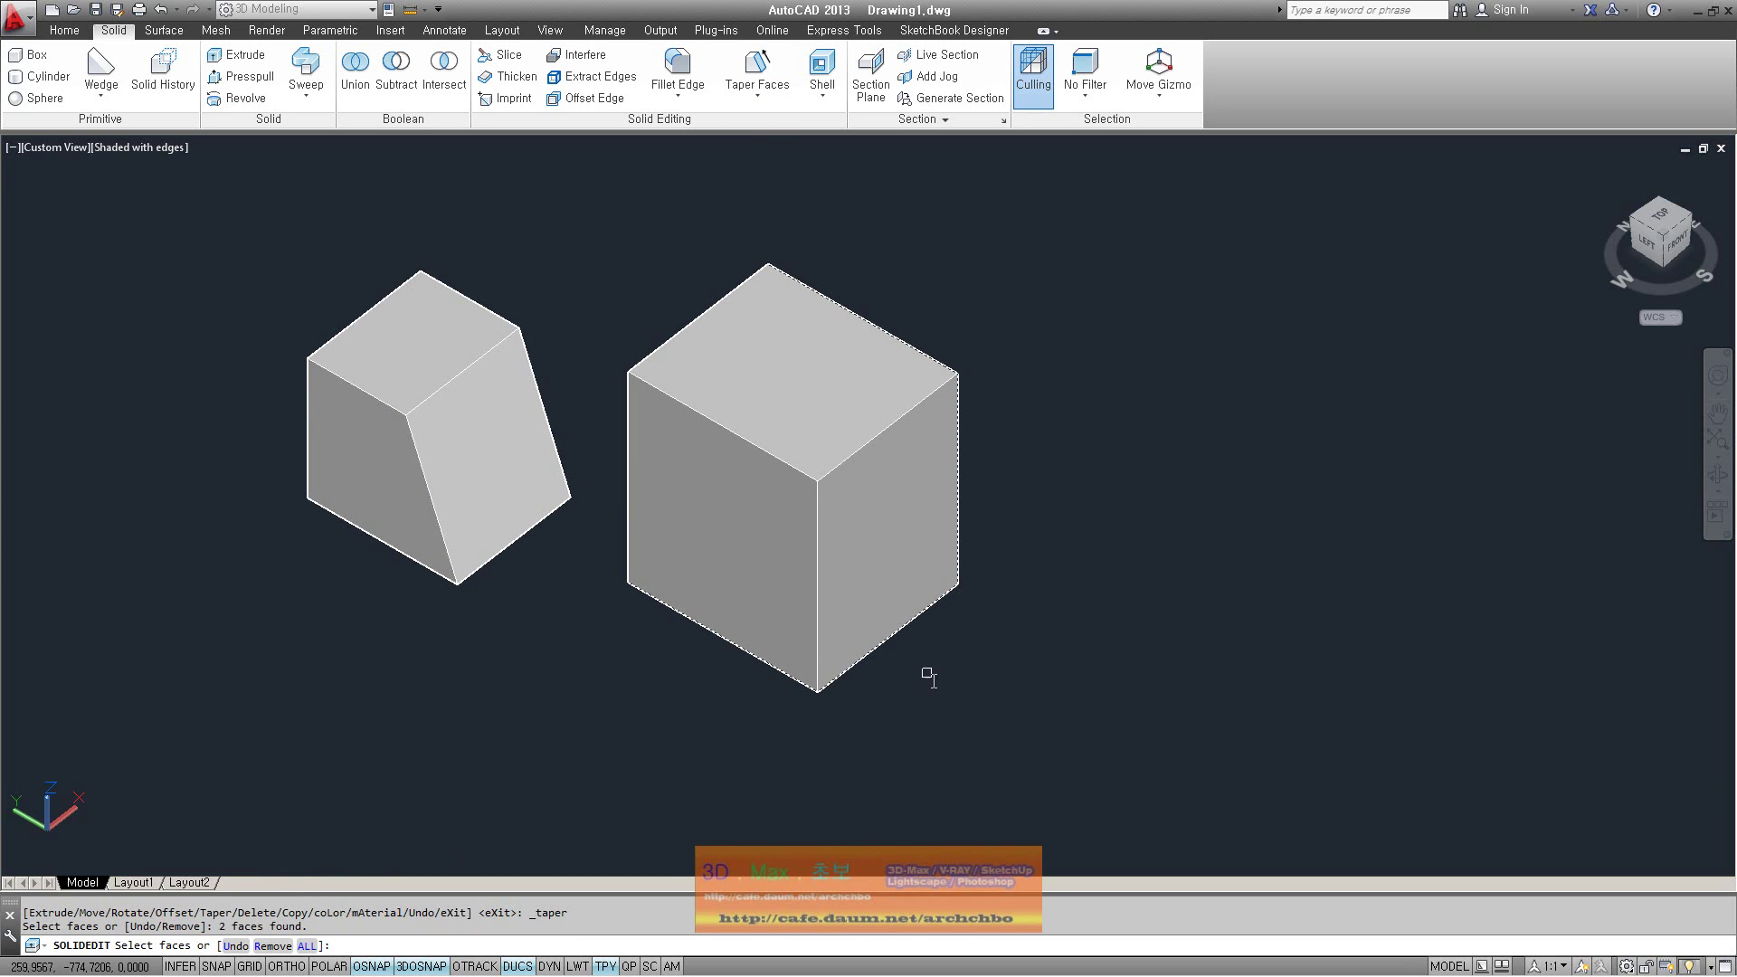
left_click(877, 610)
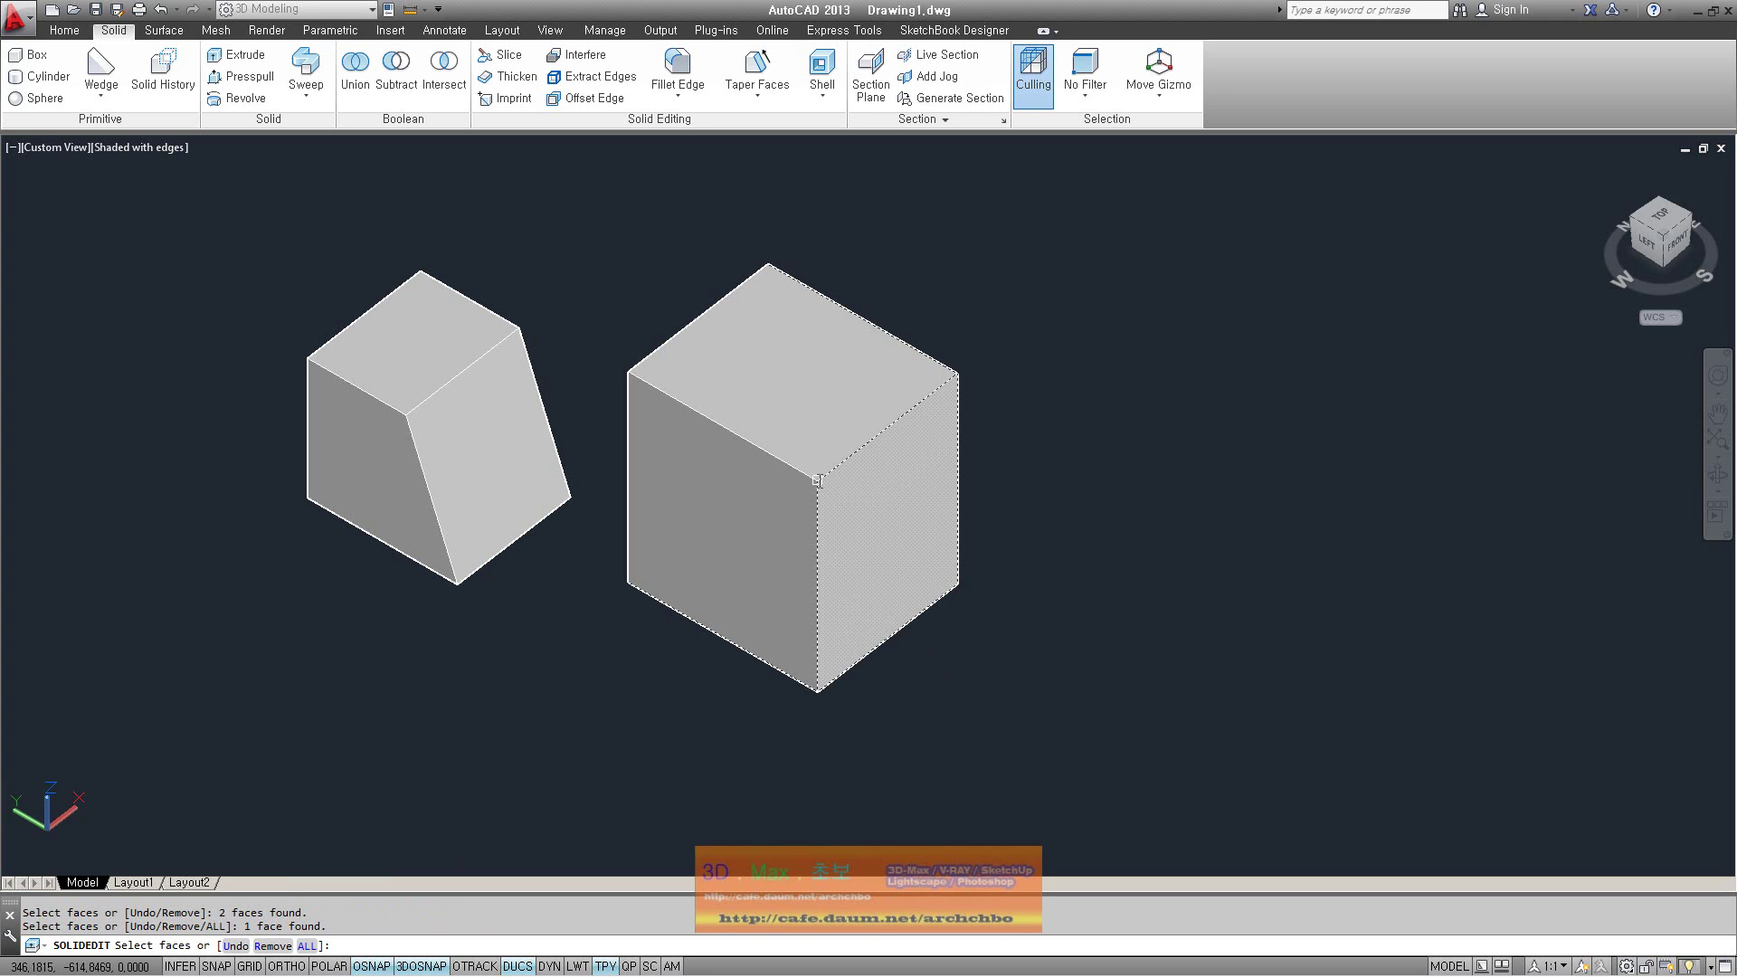
key("Return")
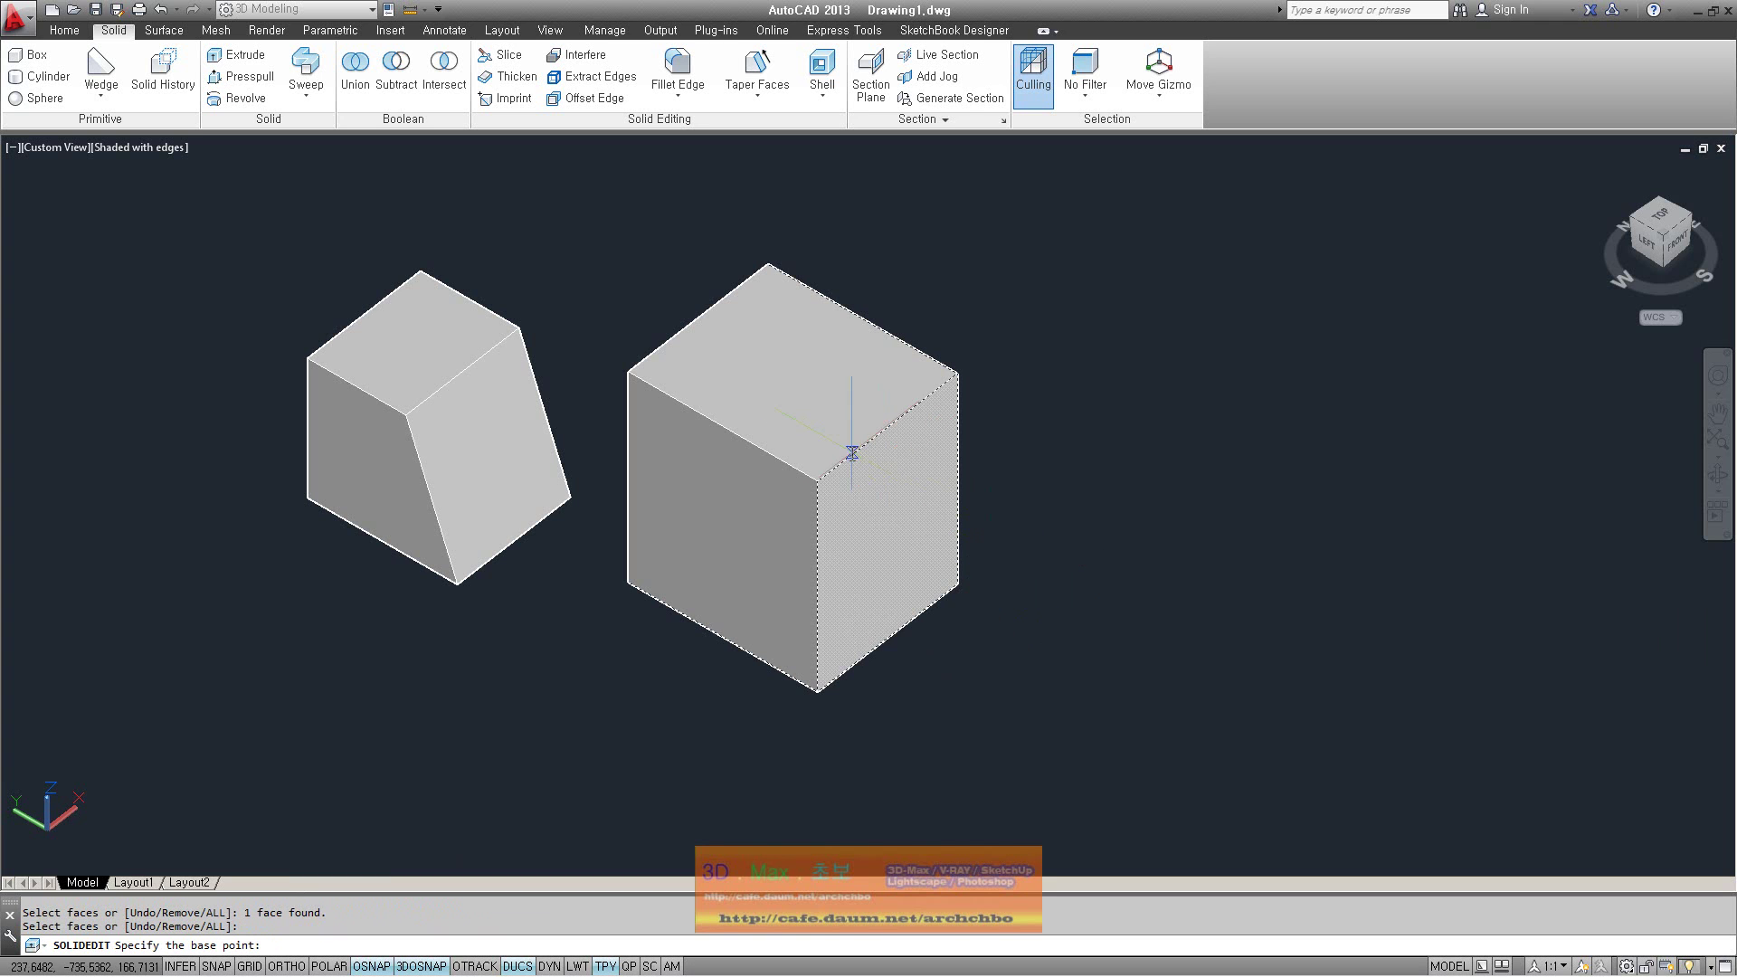
left_click(816, 480)
left_click(817, 694)
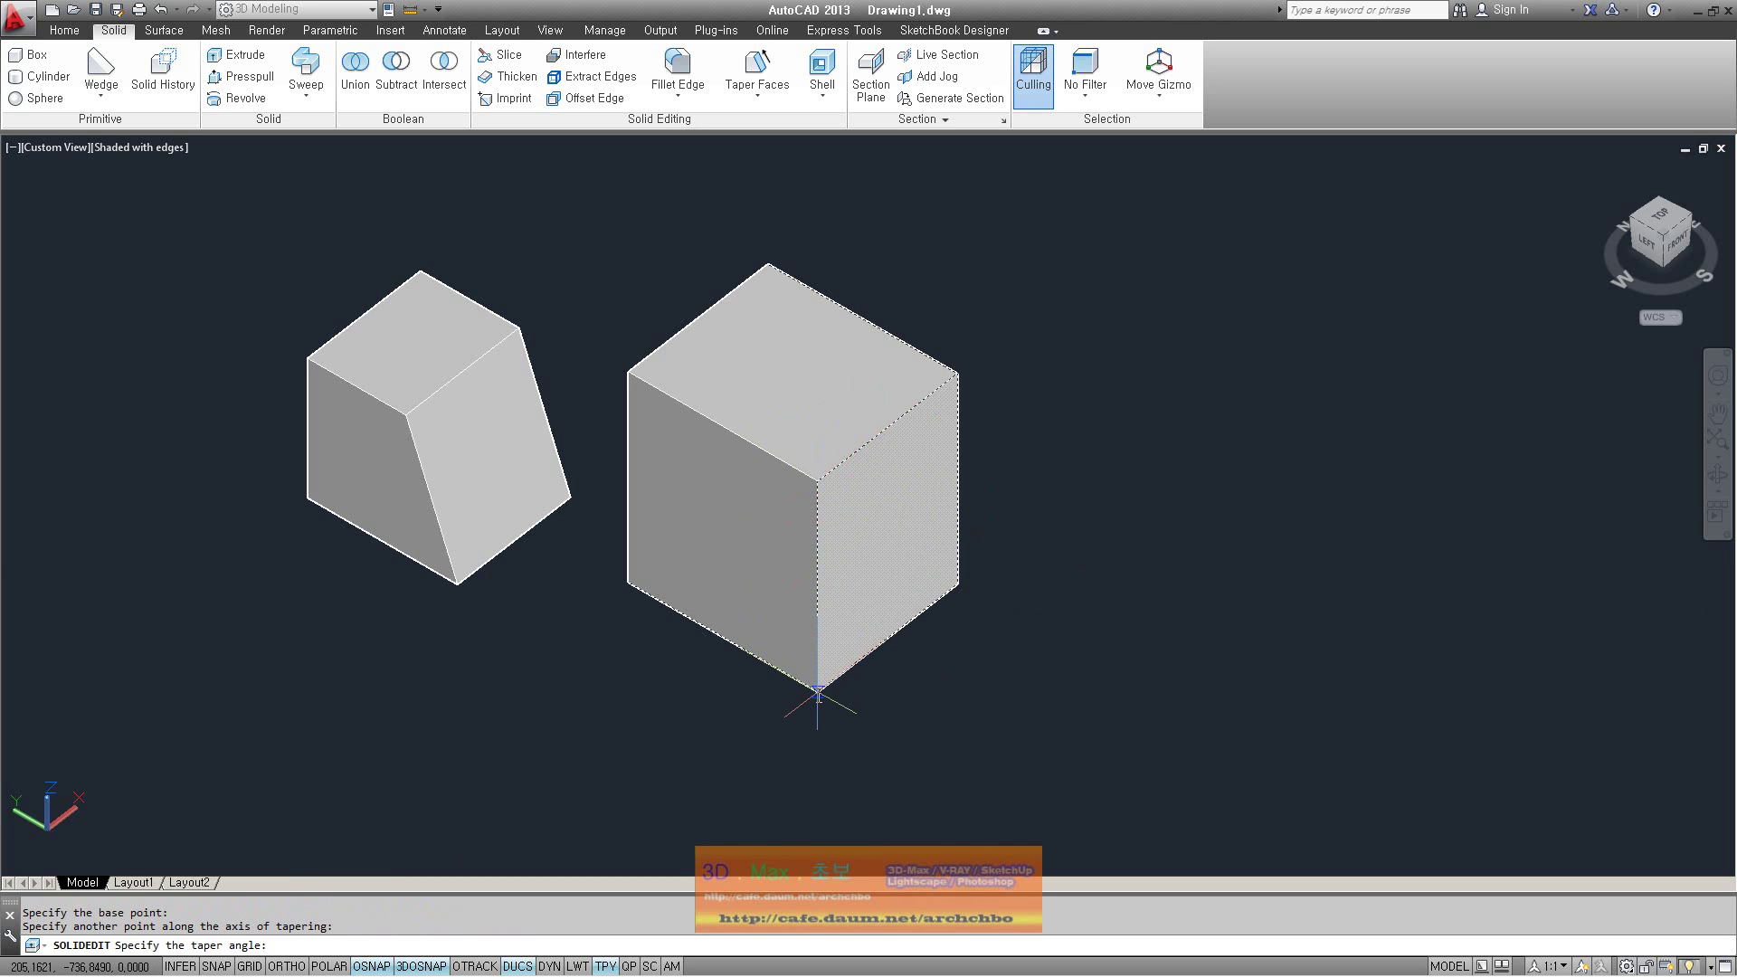
type("20")
key("Return")
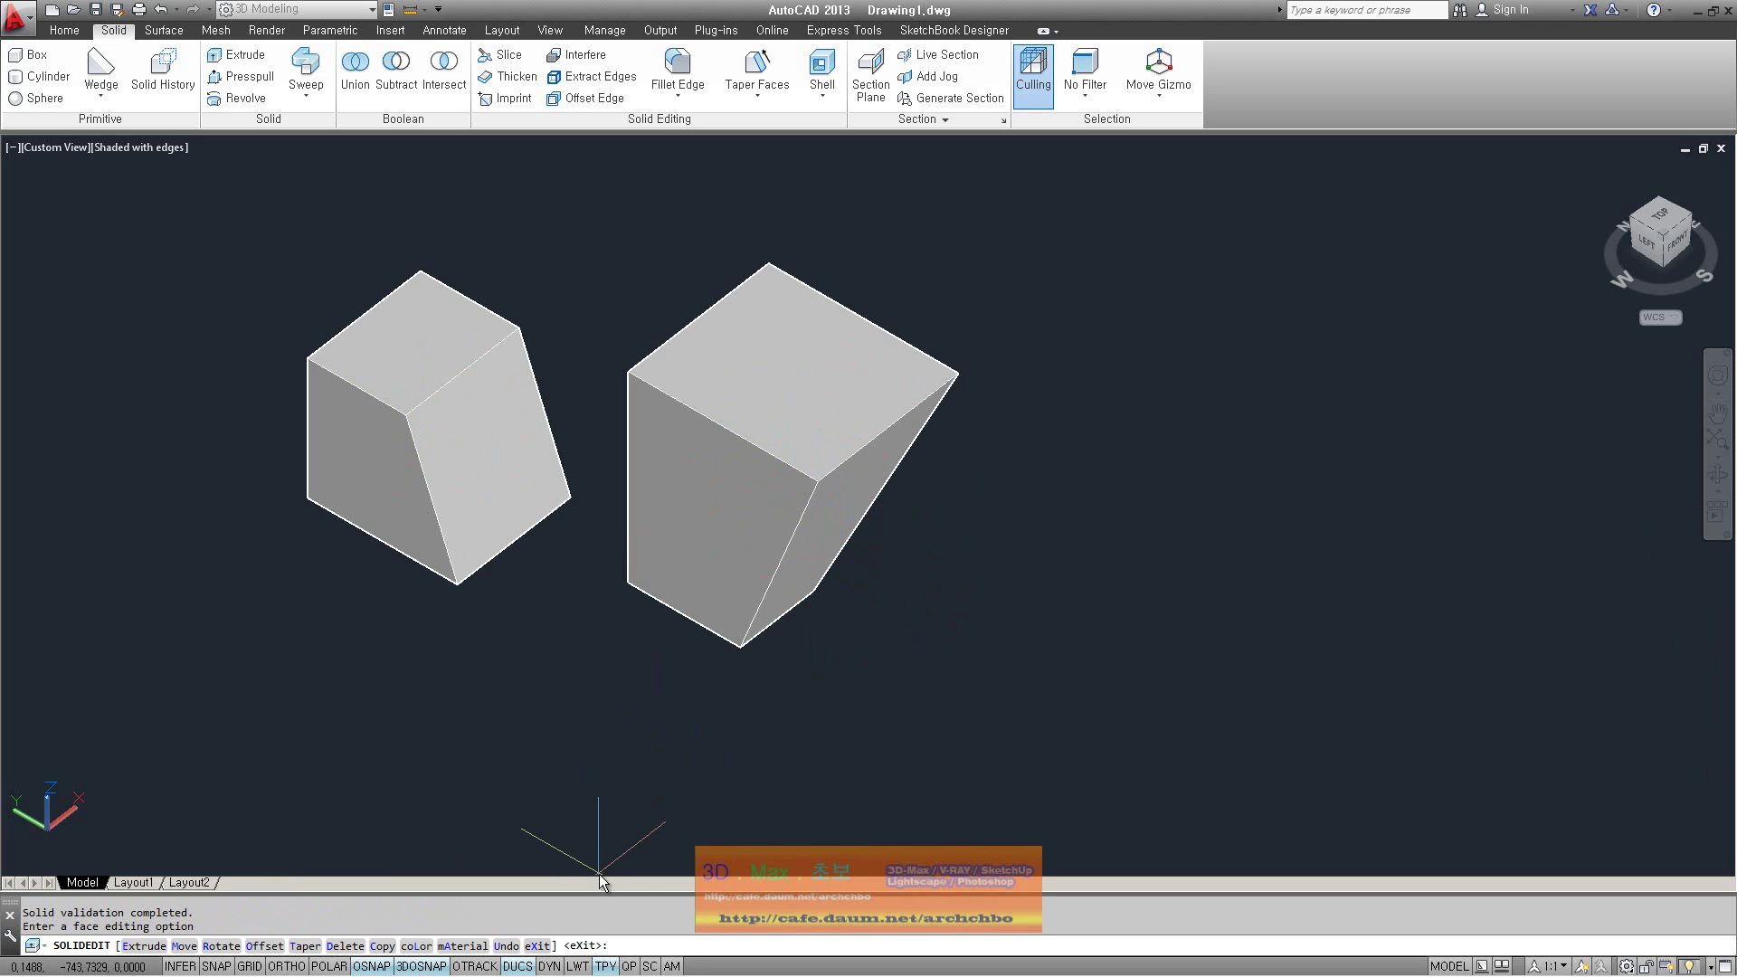
Exit face editing and briefly select, then deselect, the left tapered solid
key("Escape")
left_click(512, 525)
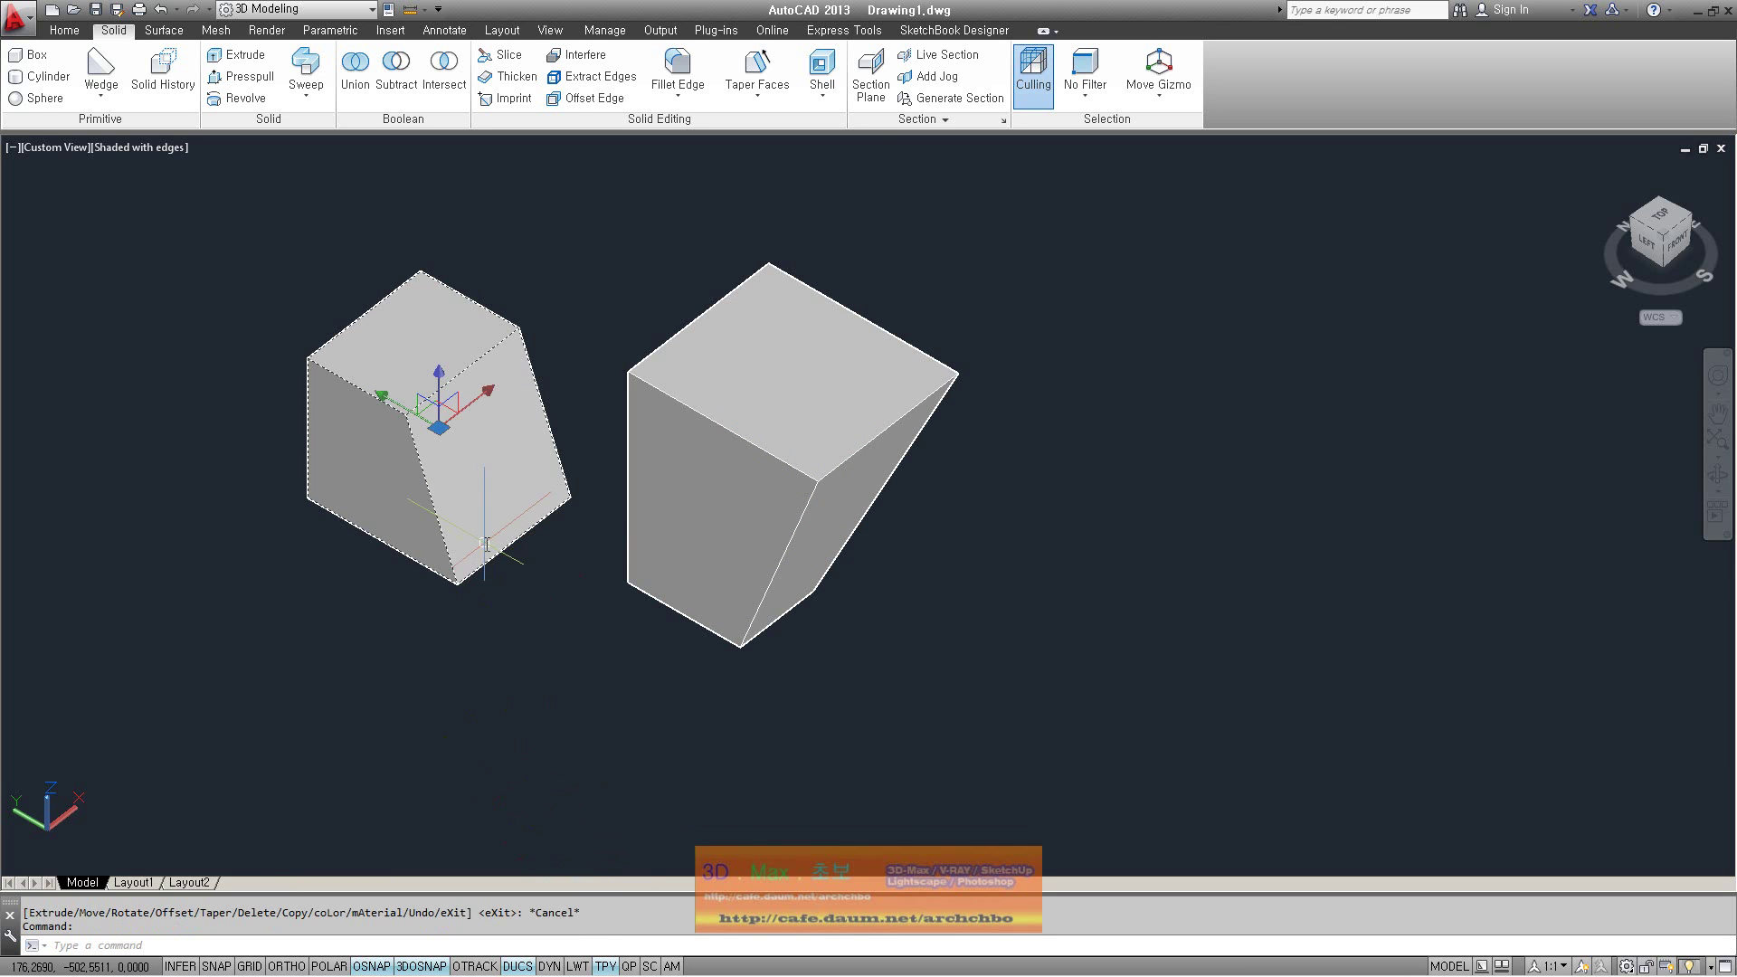
left_click(757, 94)
key("Escape")
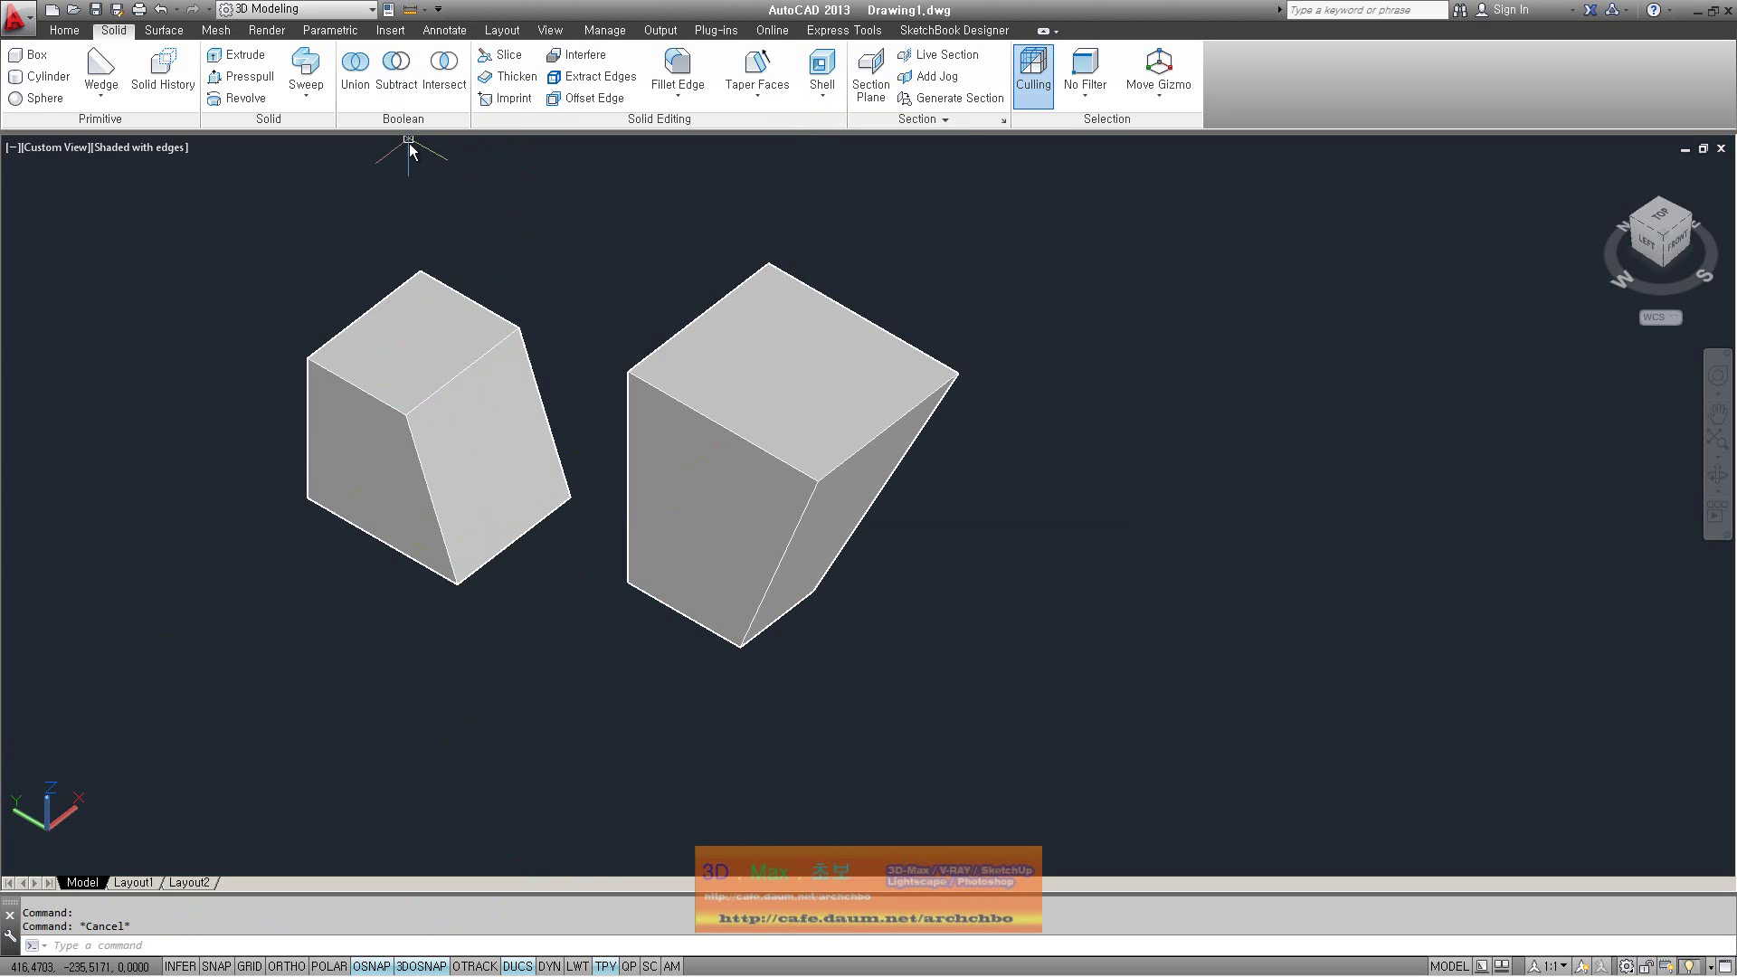
Extrude the right solid's top face upward by 100 with zero taper
left_click(757, 95)
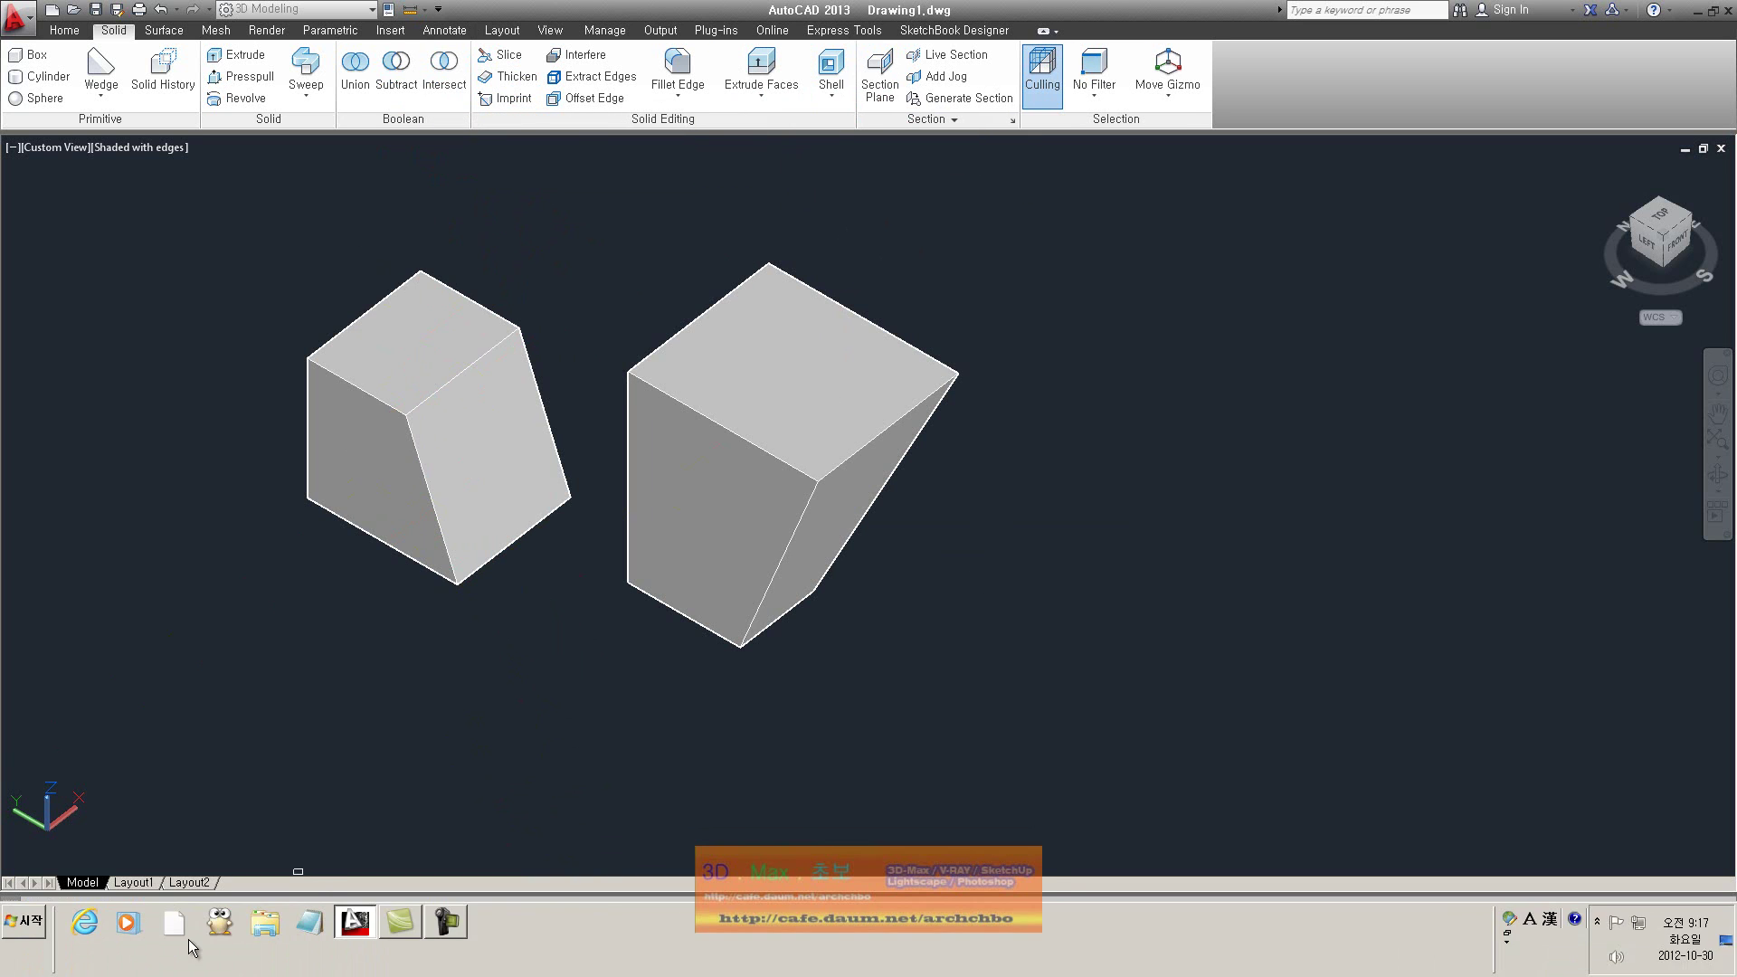
left_click(798, 372)
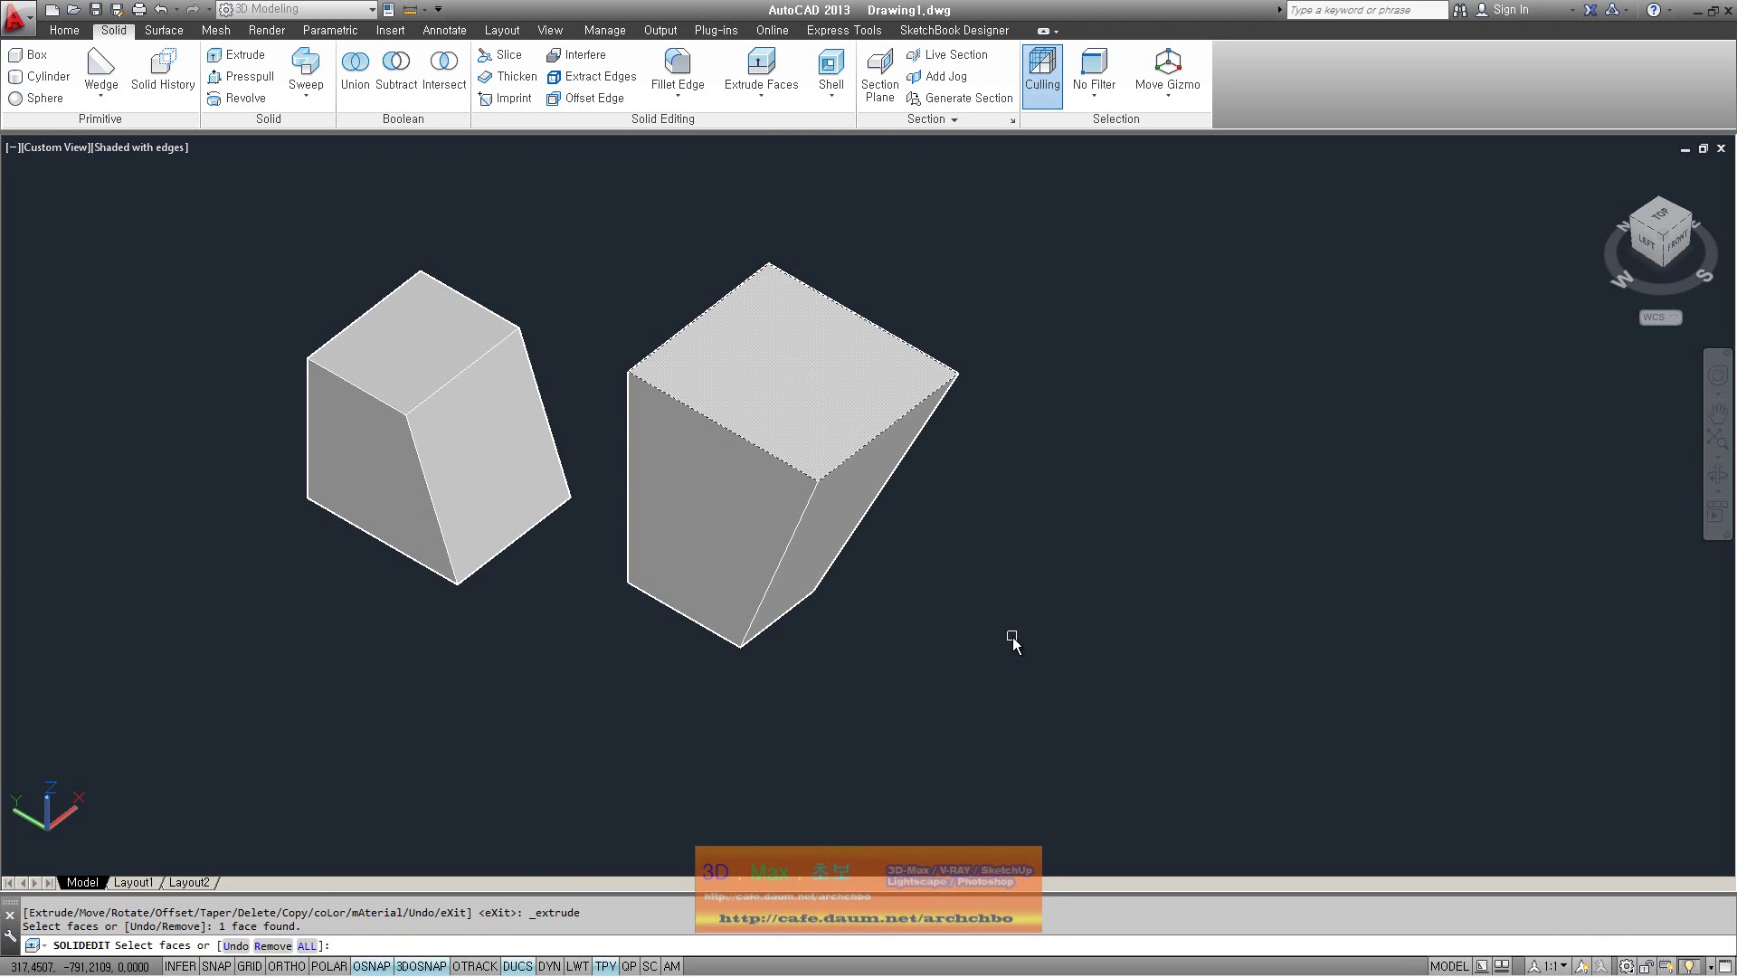
key("Return")
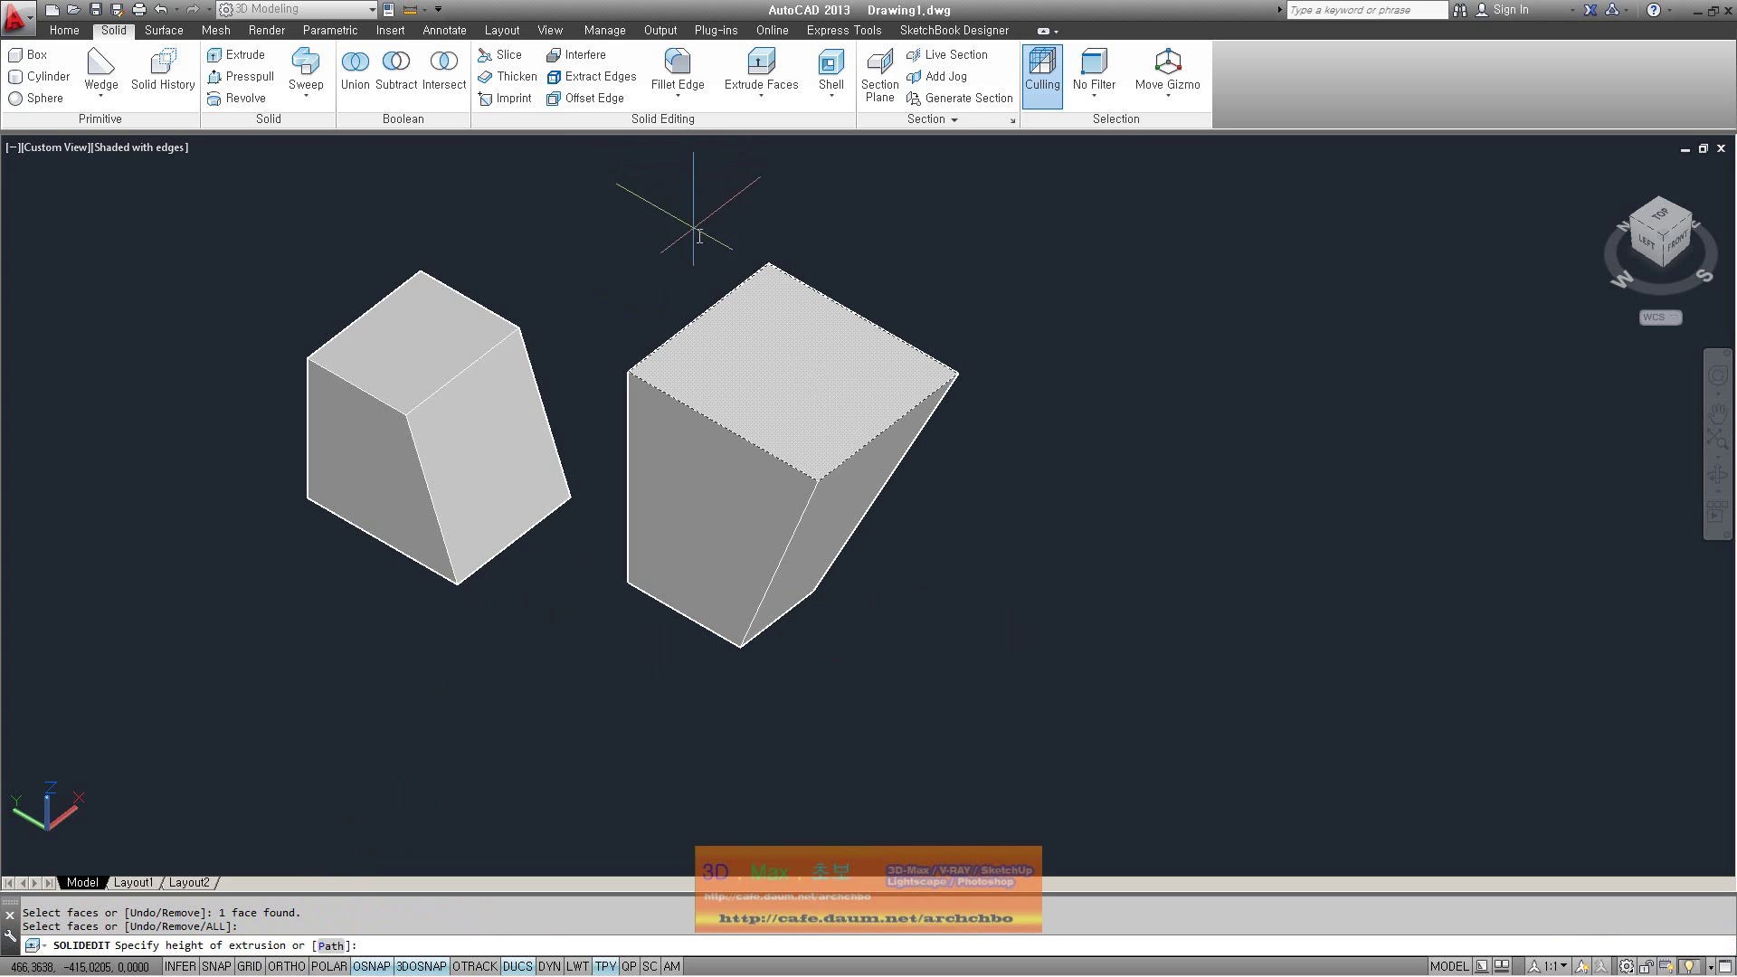
type(" 100")
key("Return")
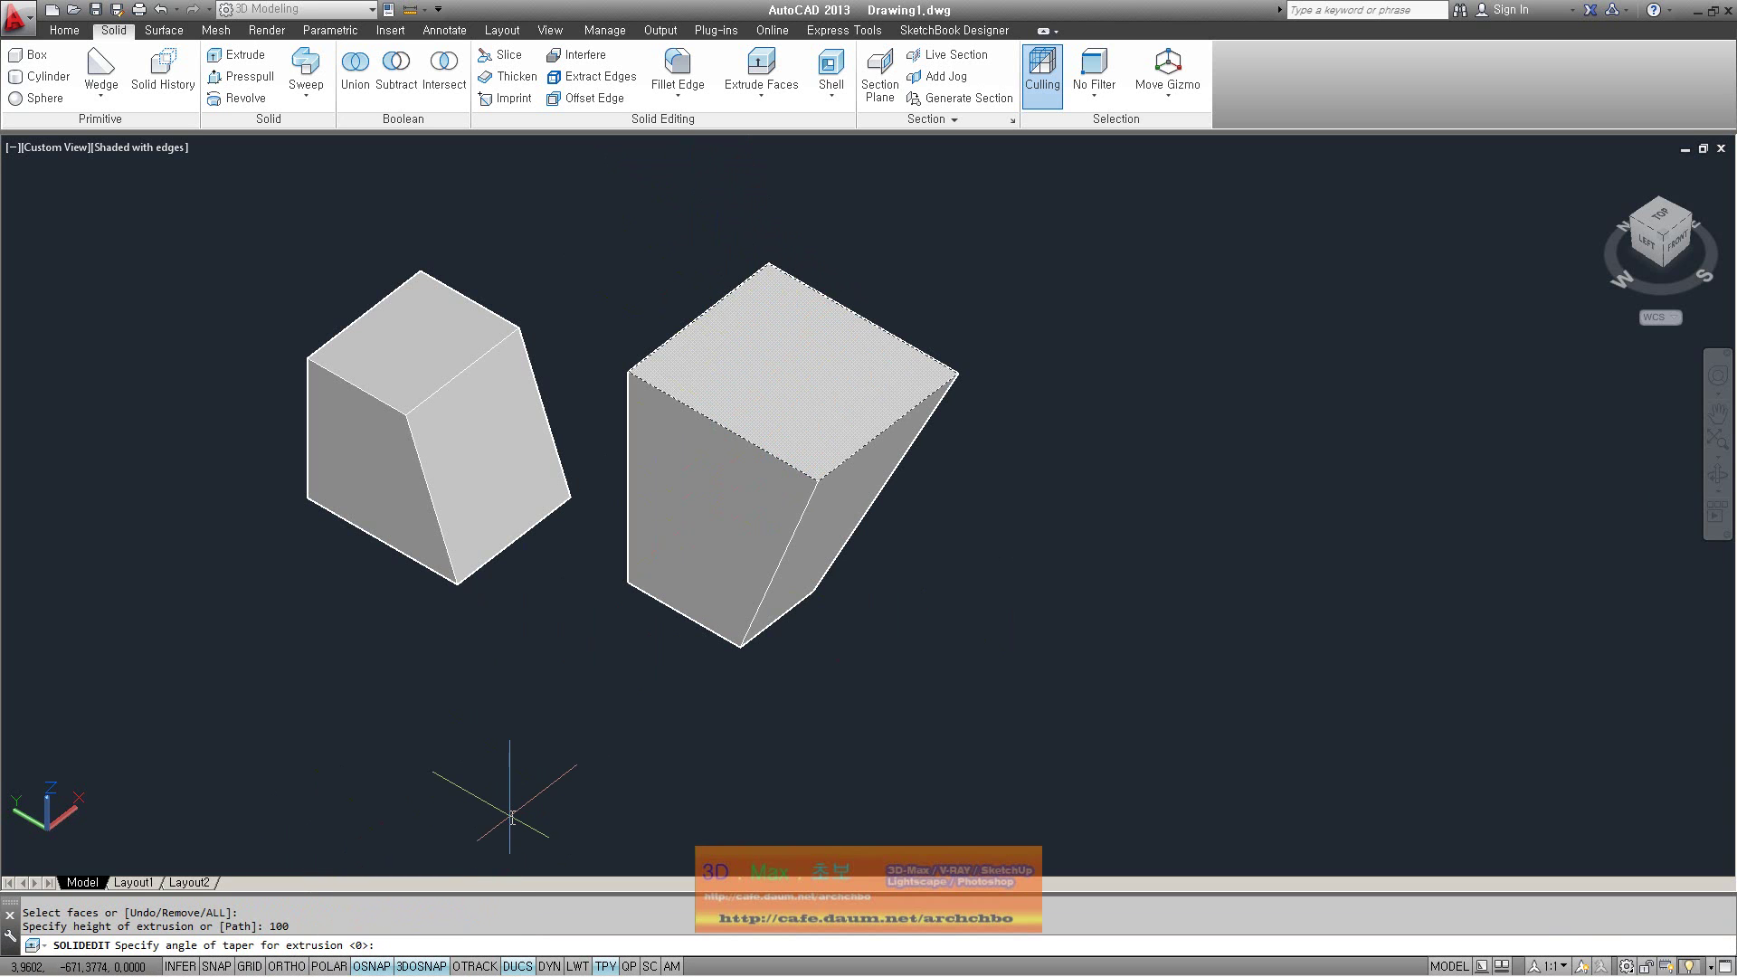
key("Return")
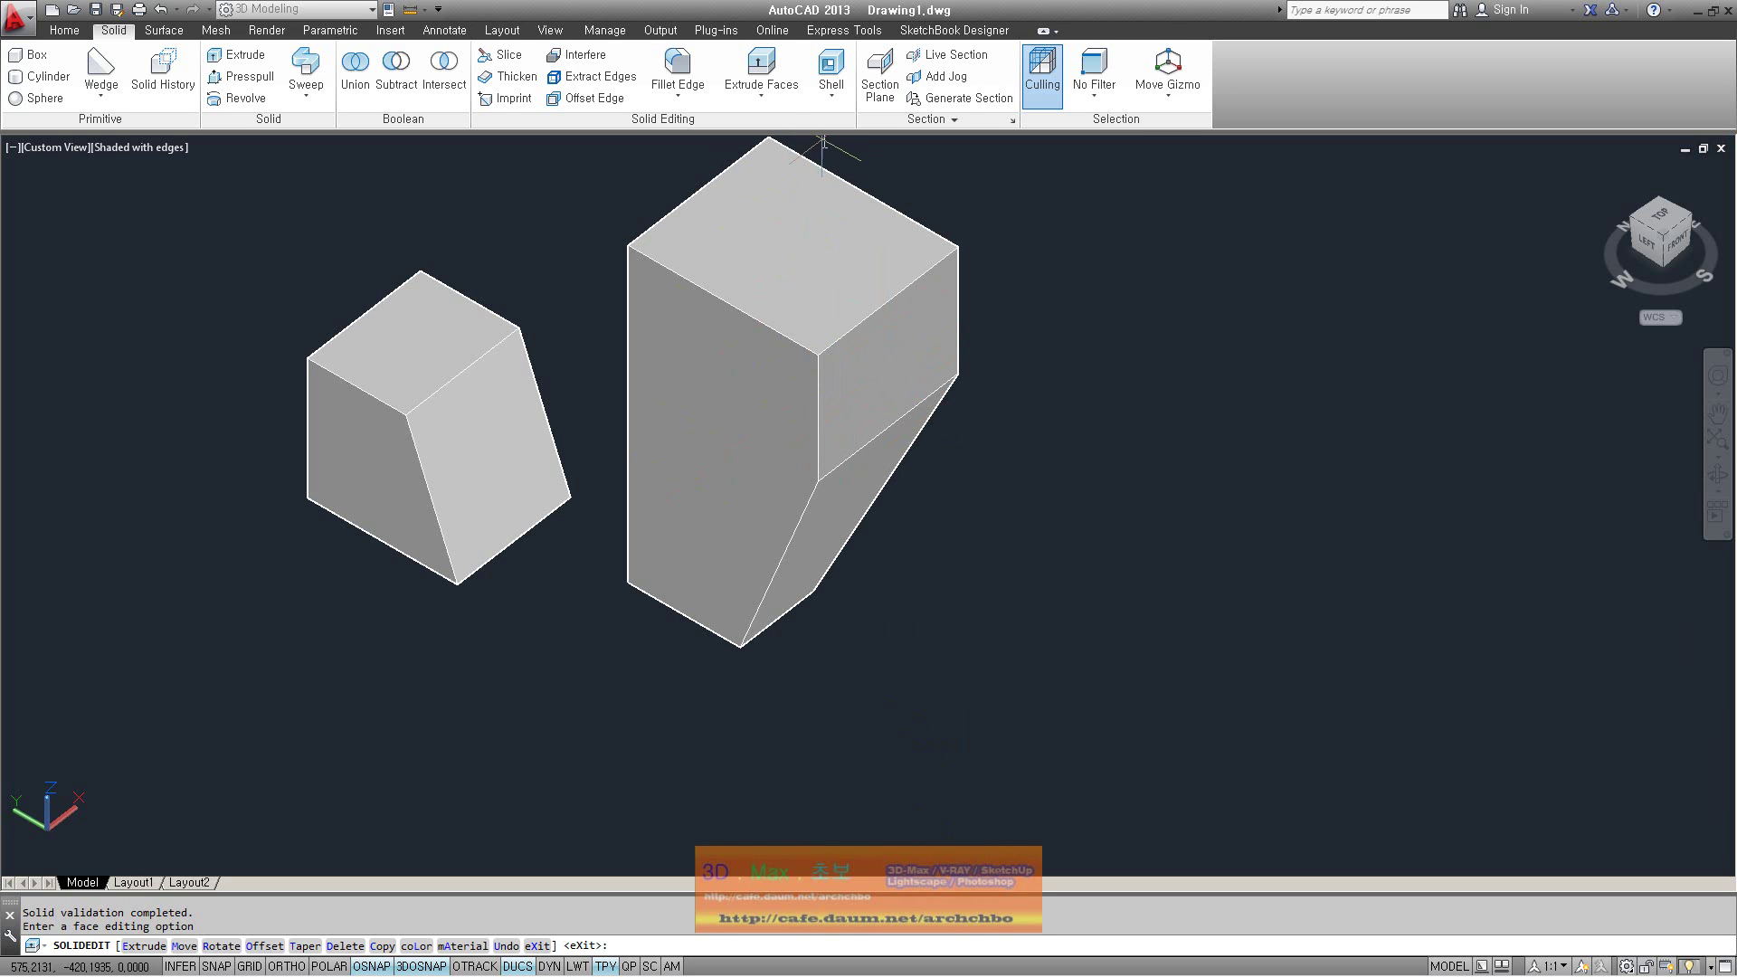
Extrude the small solid's left face by 100, then orbit to view the solids
left_click(761, 68)
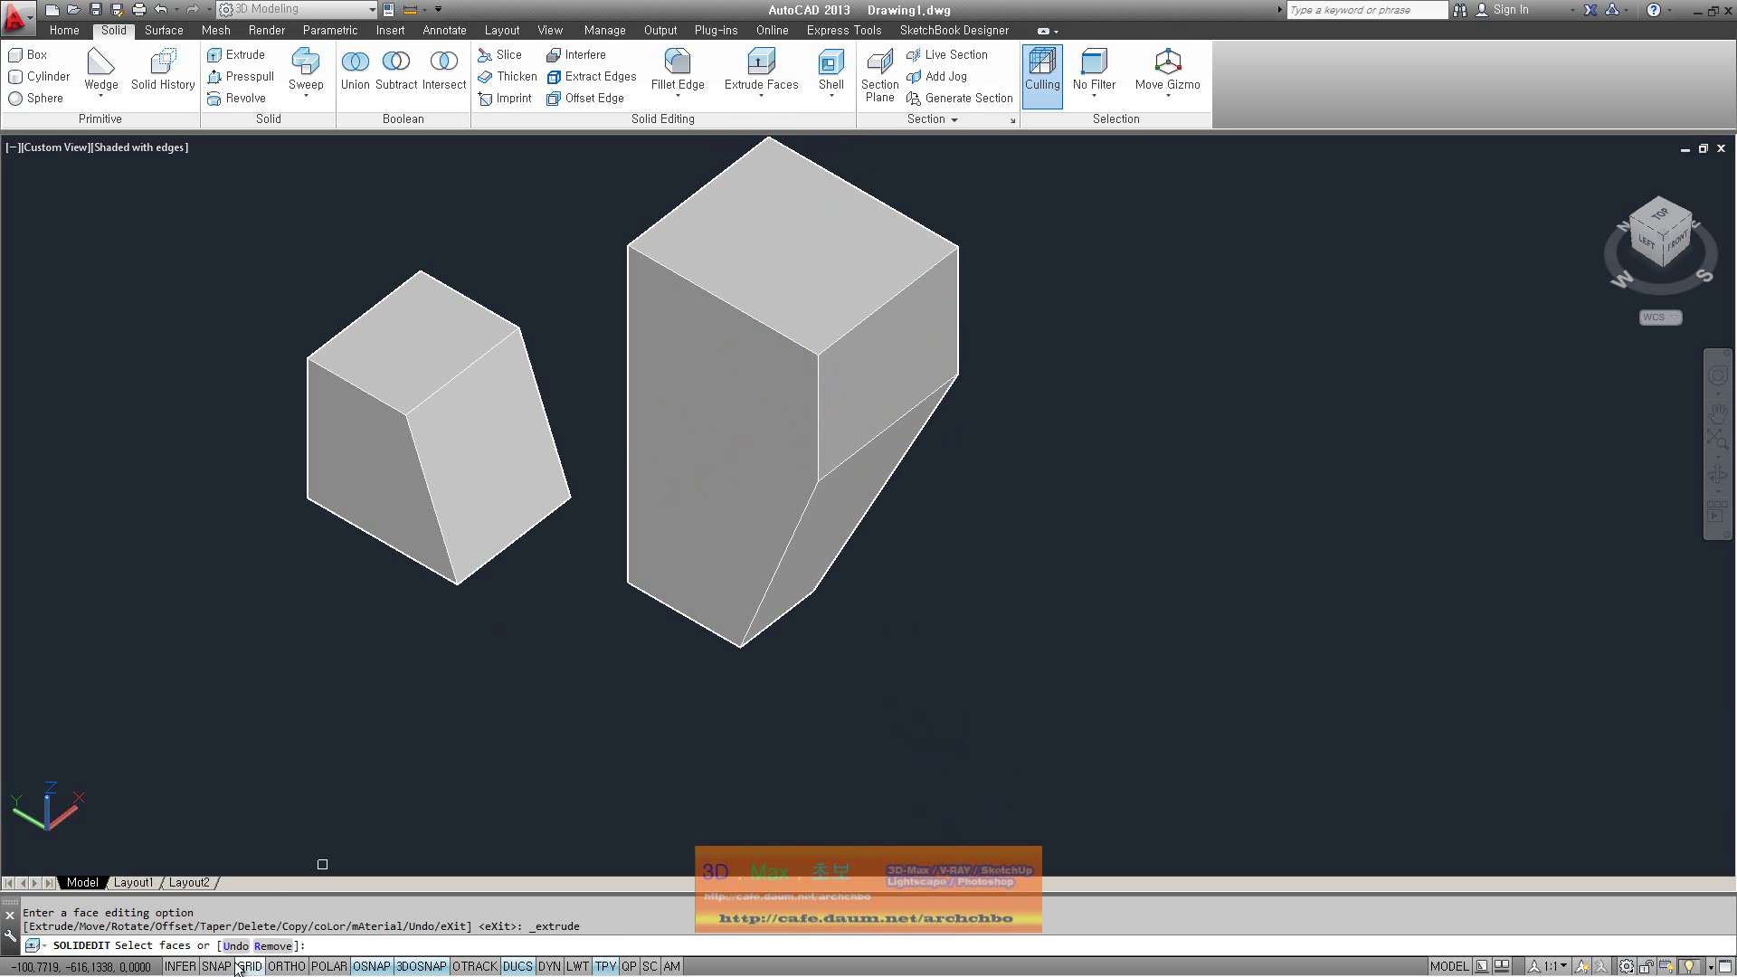
left_click(398, 534)
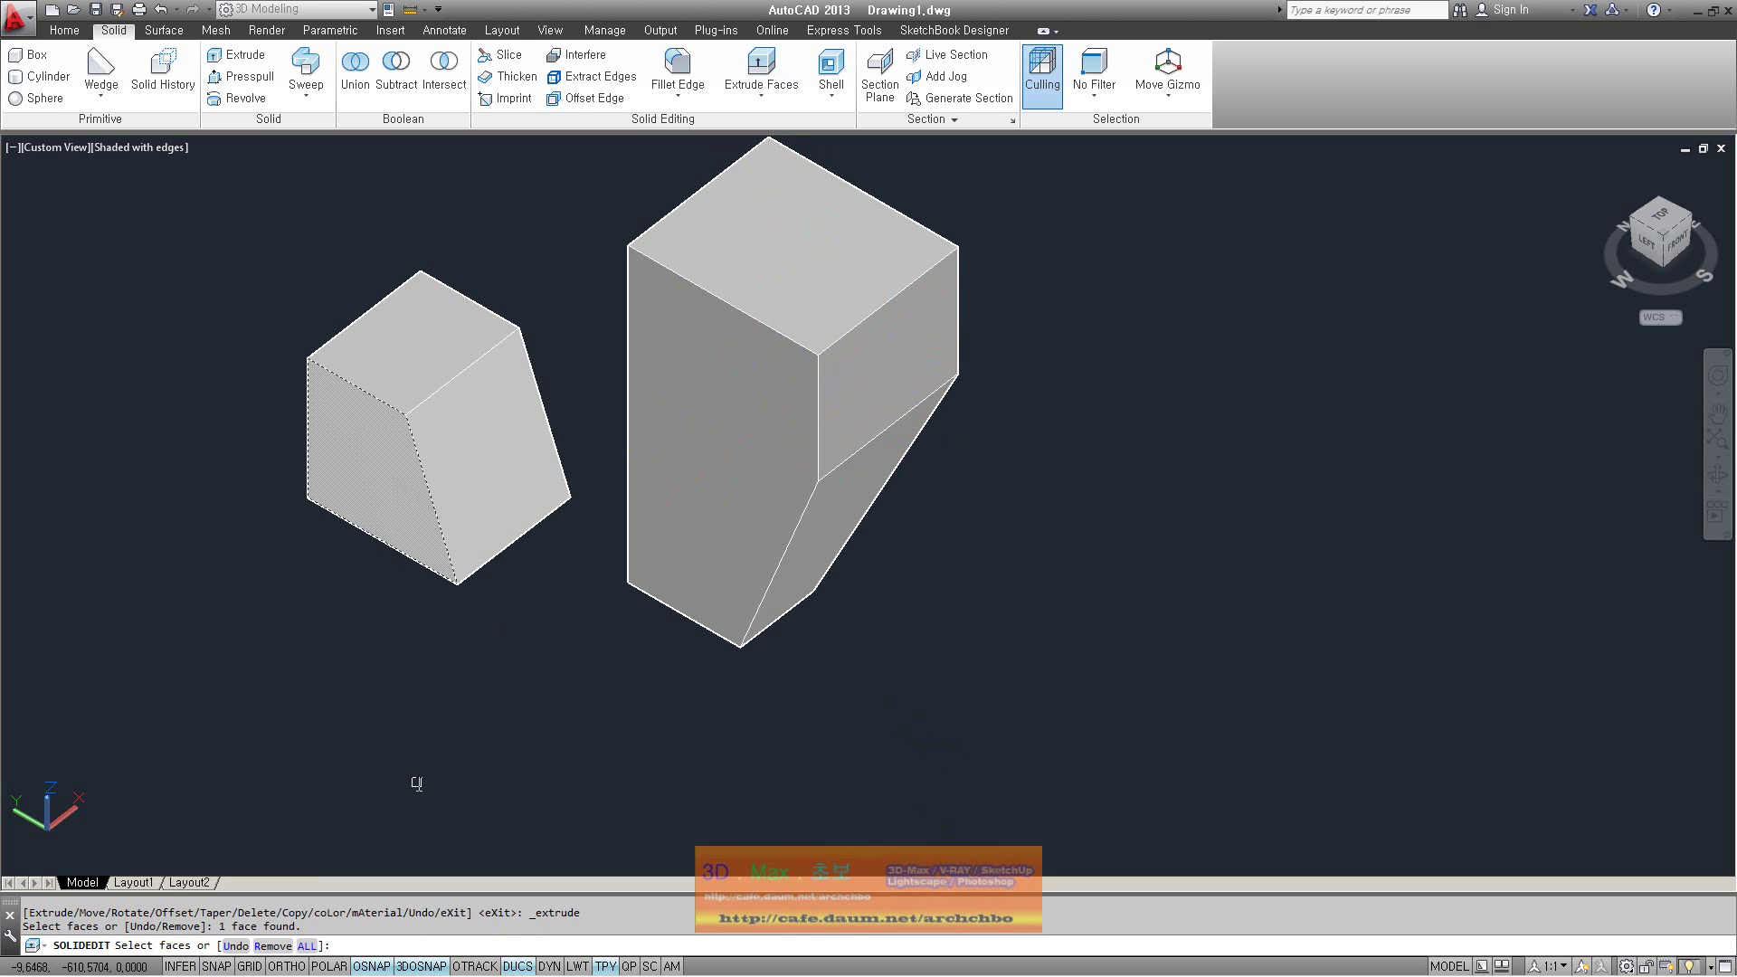
key("Return")
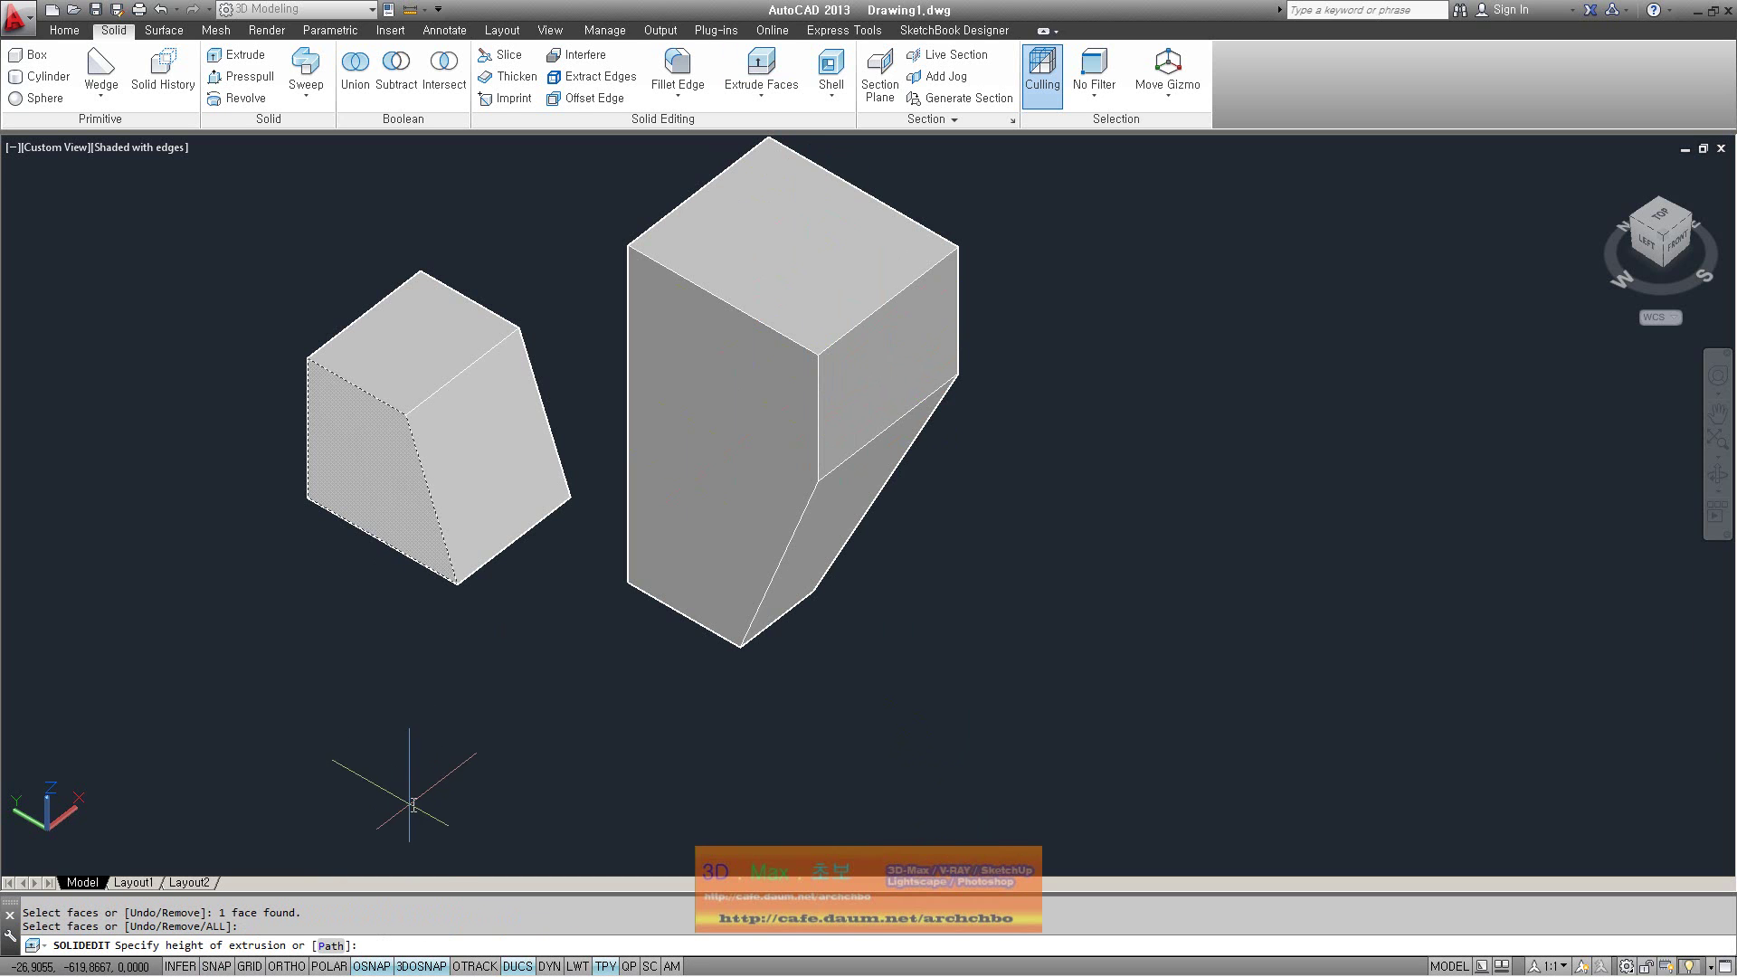
type("100")
key("Return")
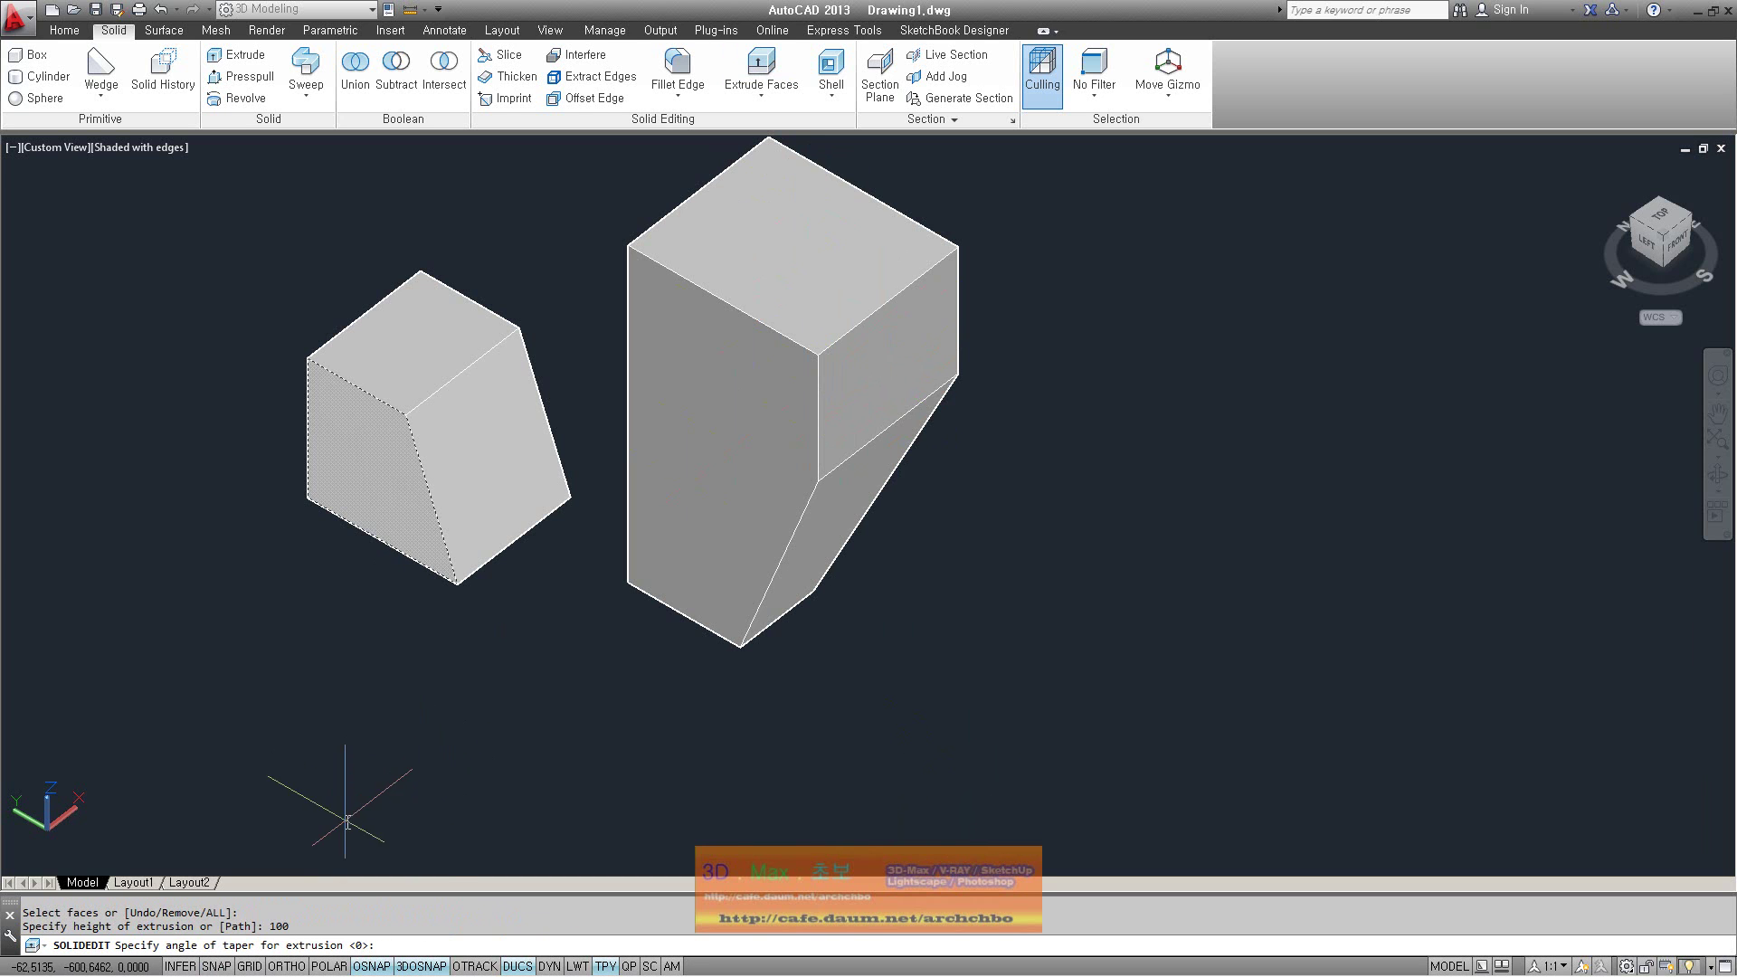
type("50")
key("Return")
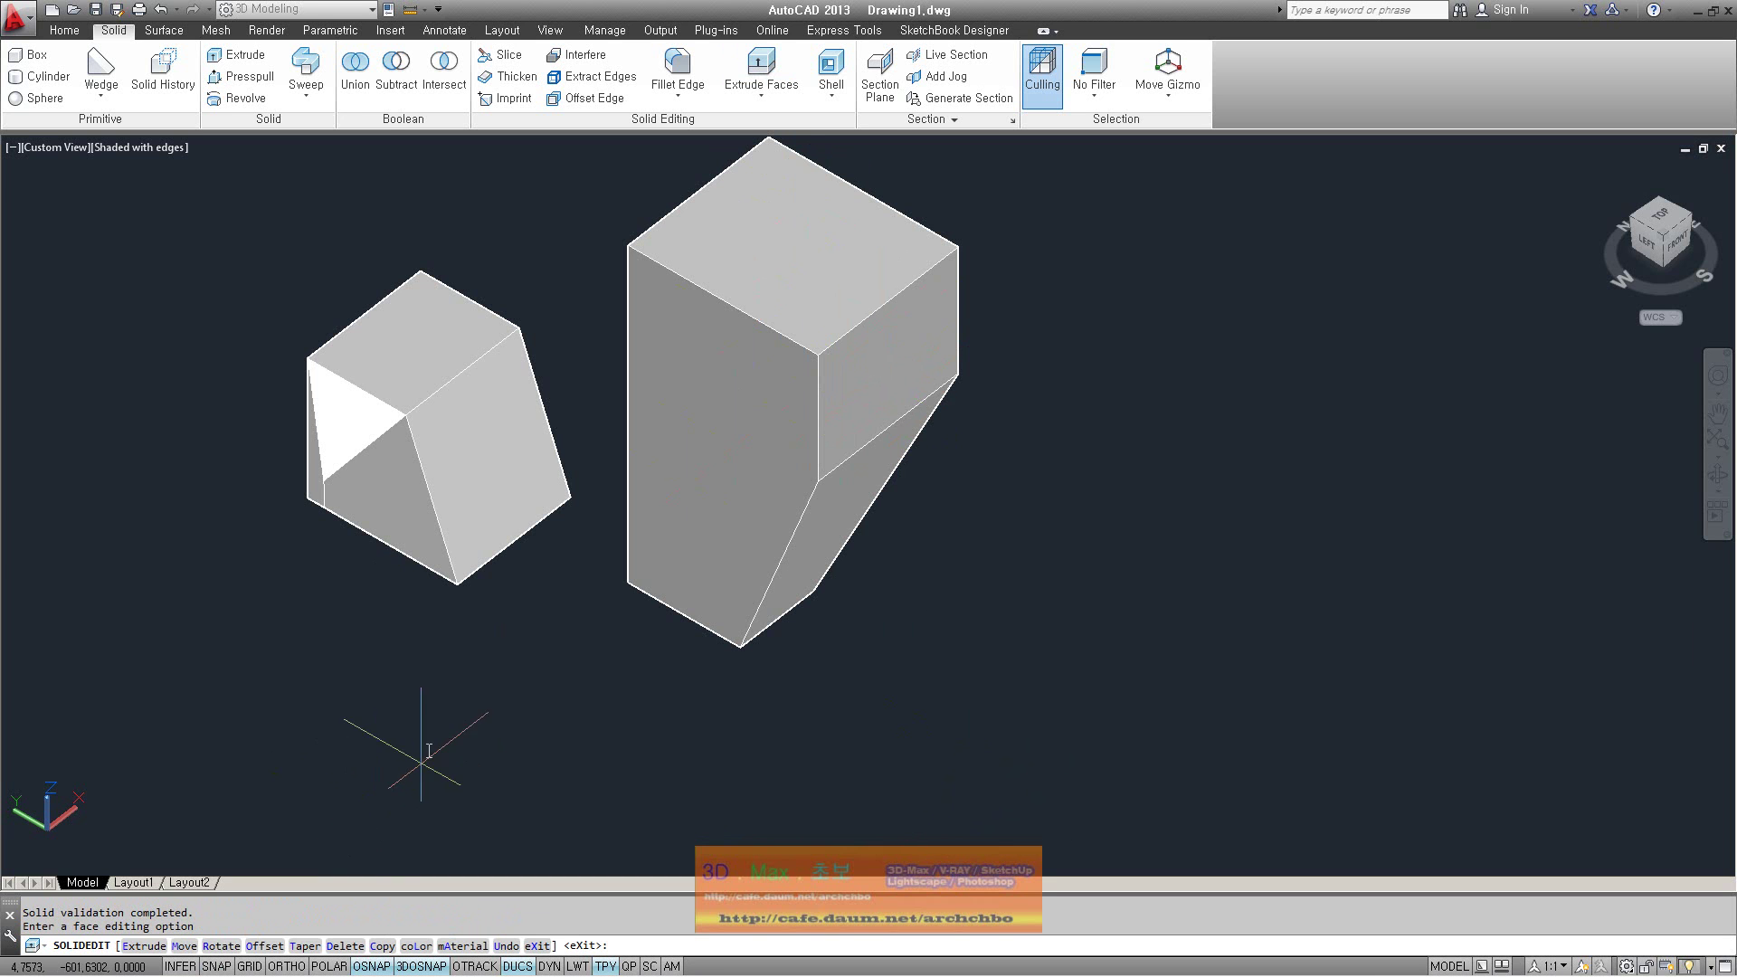
mouse_move(333, 671)
middle_mouse_down("shift")
mouse_move(736, 620)
mouse_move(683, 588)
mouse_move(642, 613)
middle_mouse_up("shift")
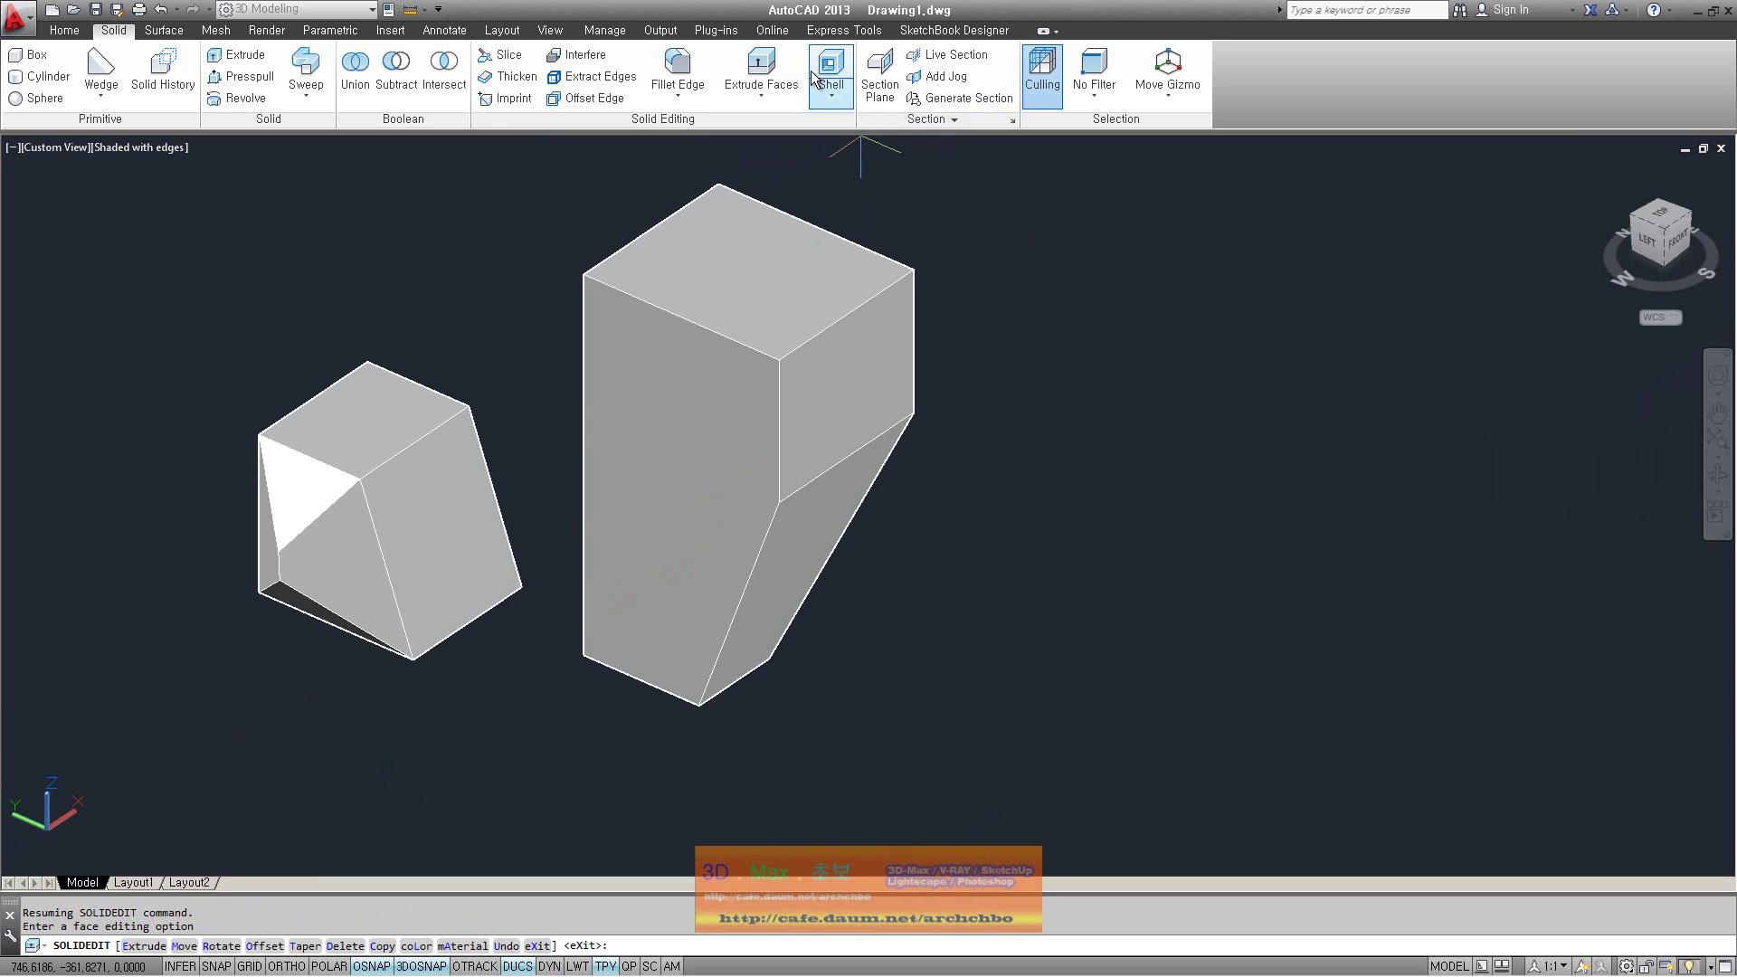
Extrude the tall solid's top face another 100 with a taper so its top narrows
left_click(761, 68)
left_click(834, 311)
middle_click_drag(1038, 405, 954, 488)
key("Return")
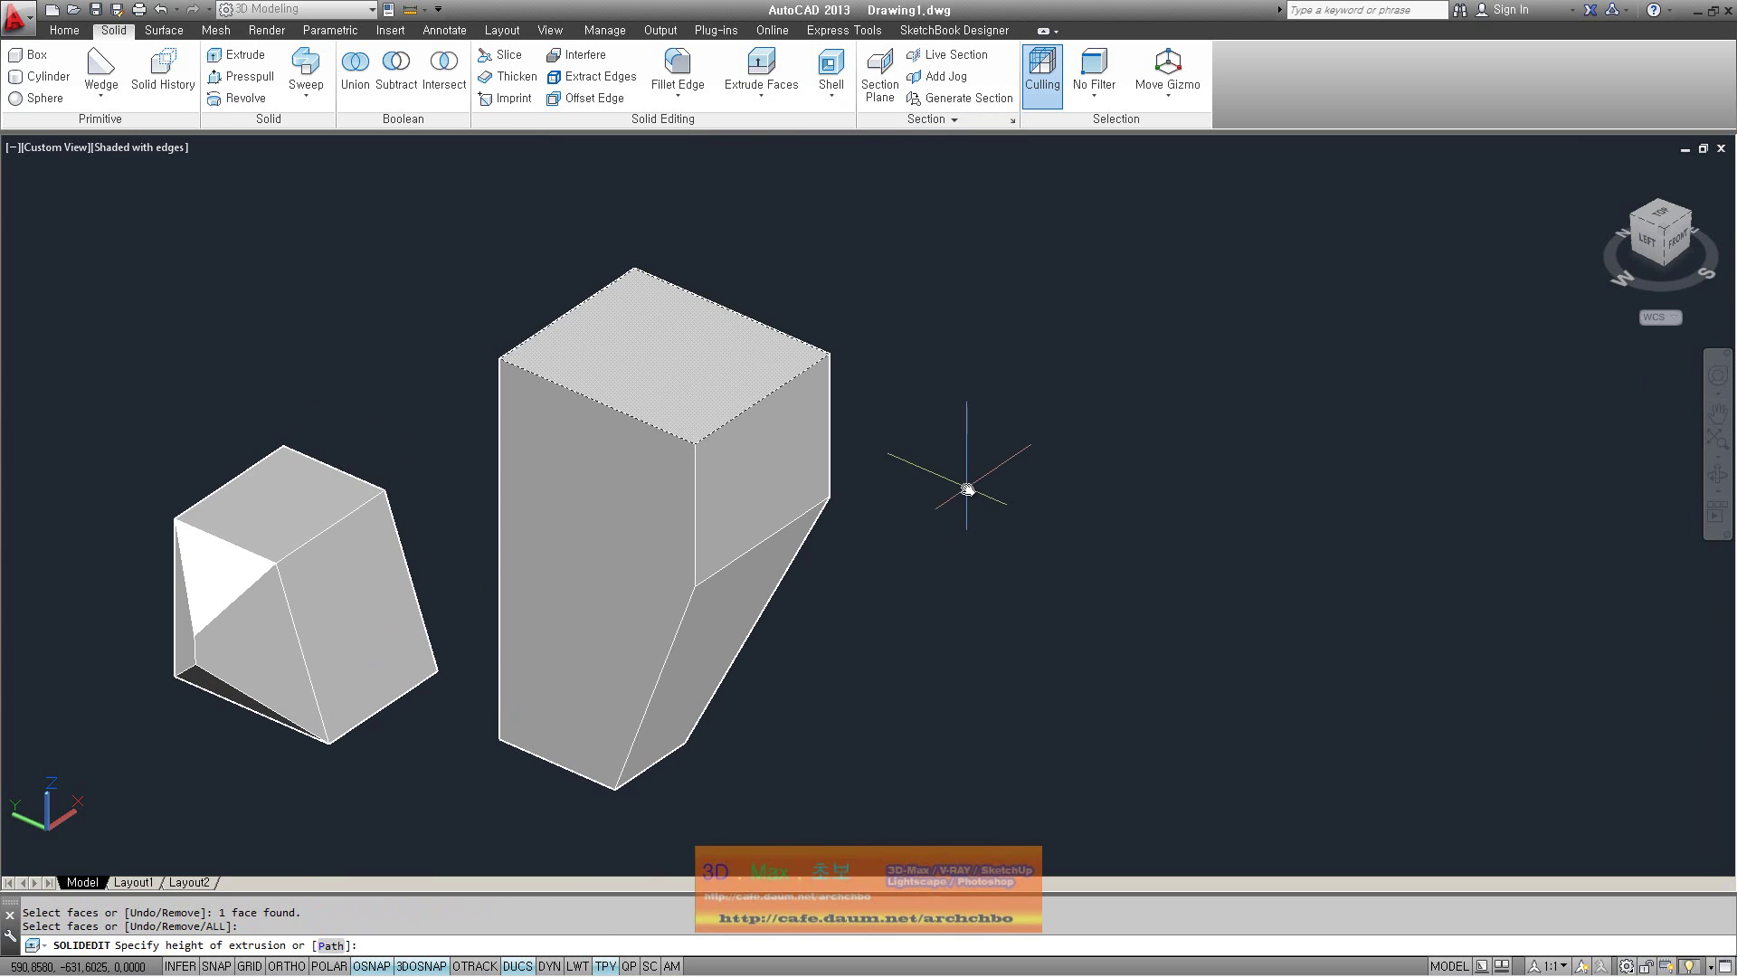
type("100")
key("Return")
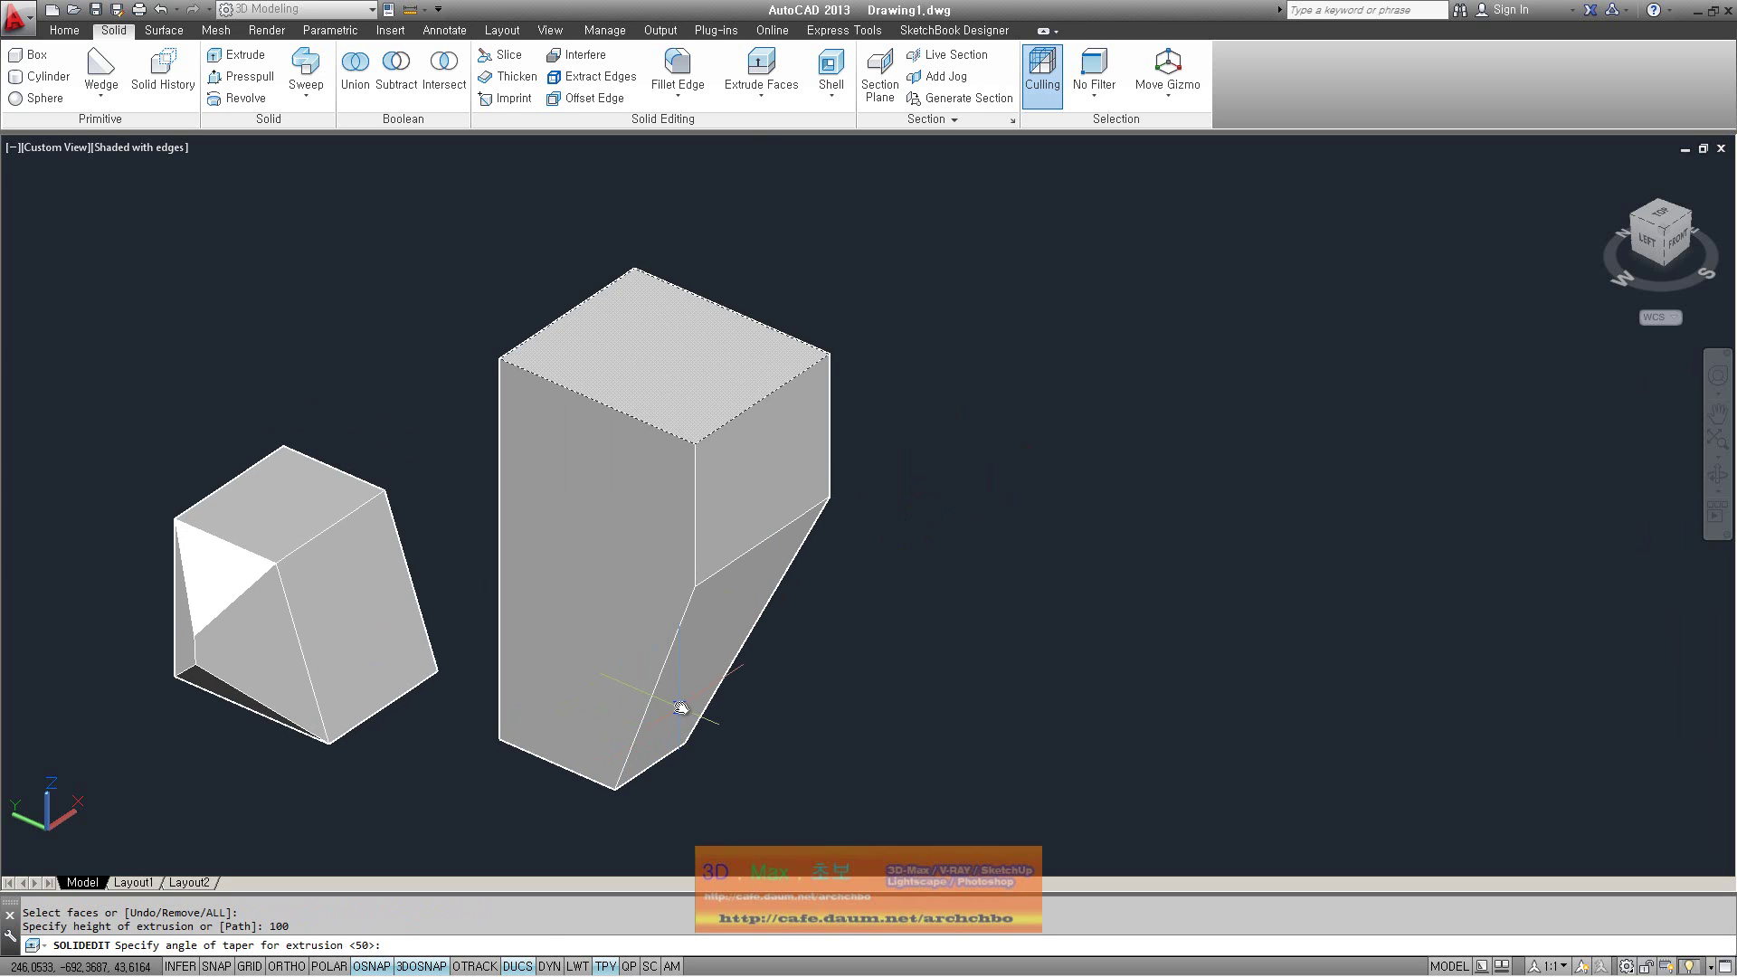
type("10")
key("Return")
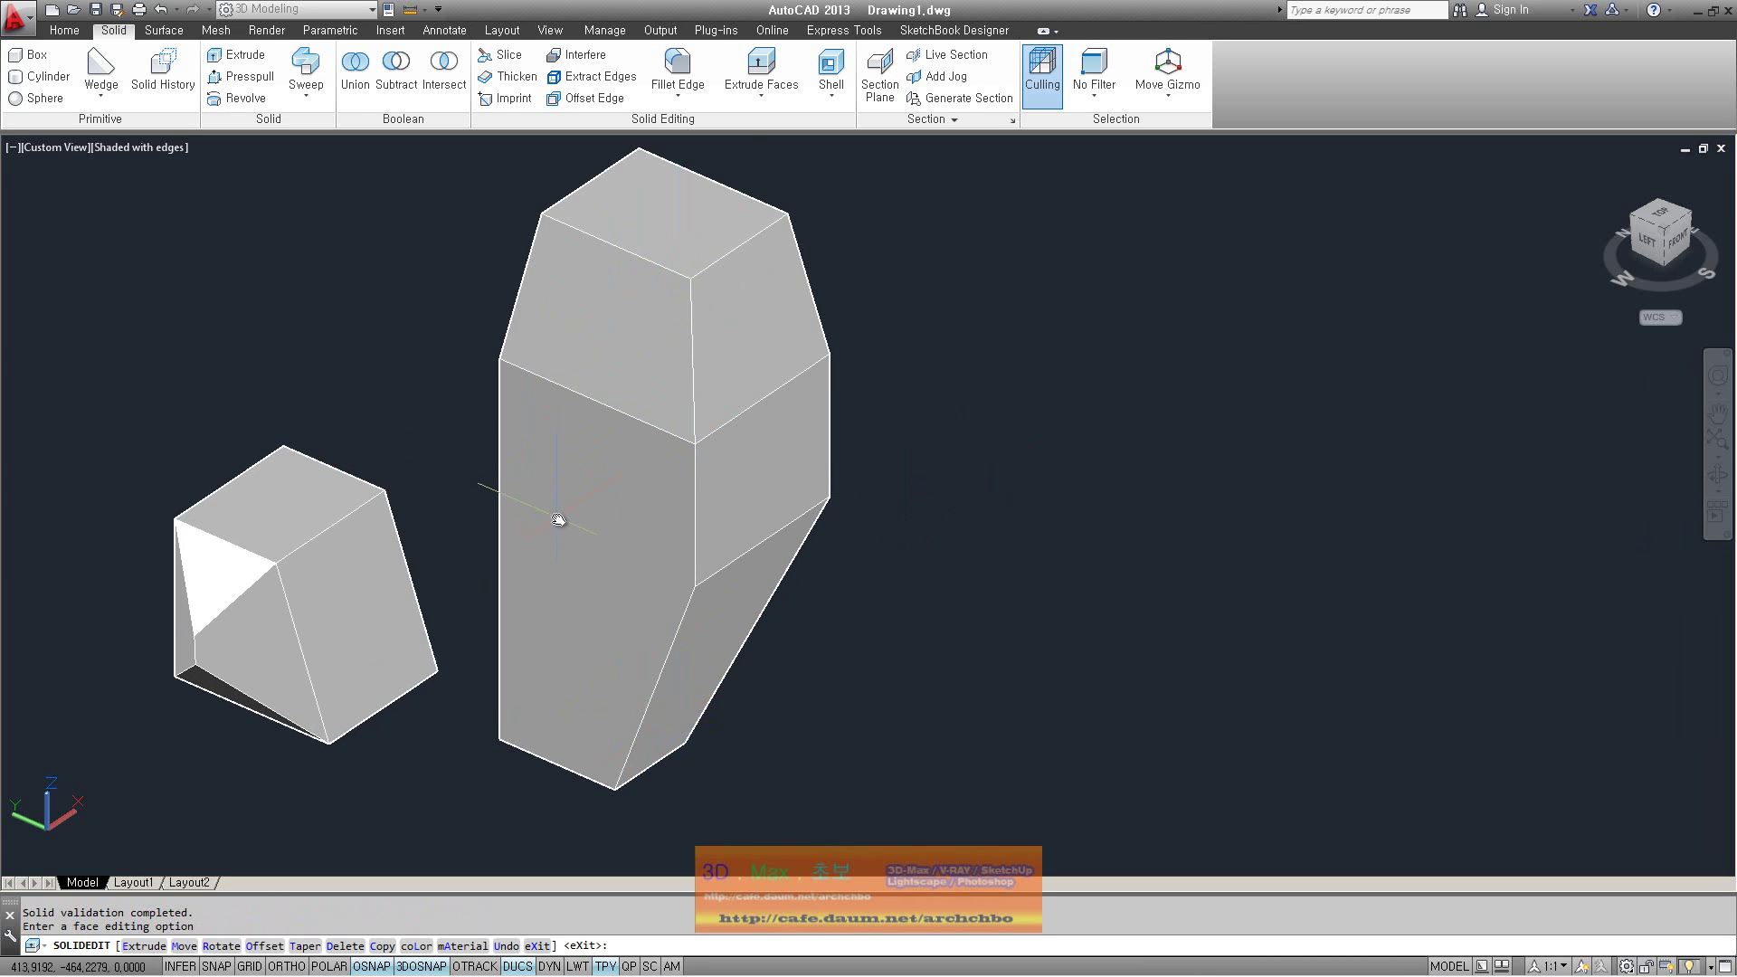
left_click(768, 103)
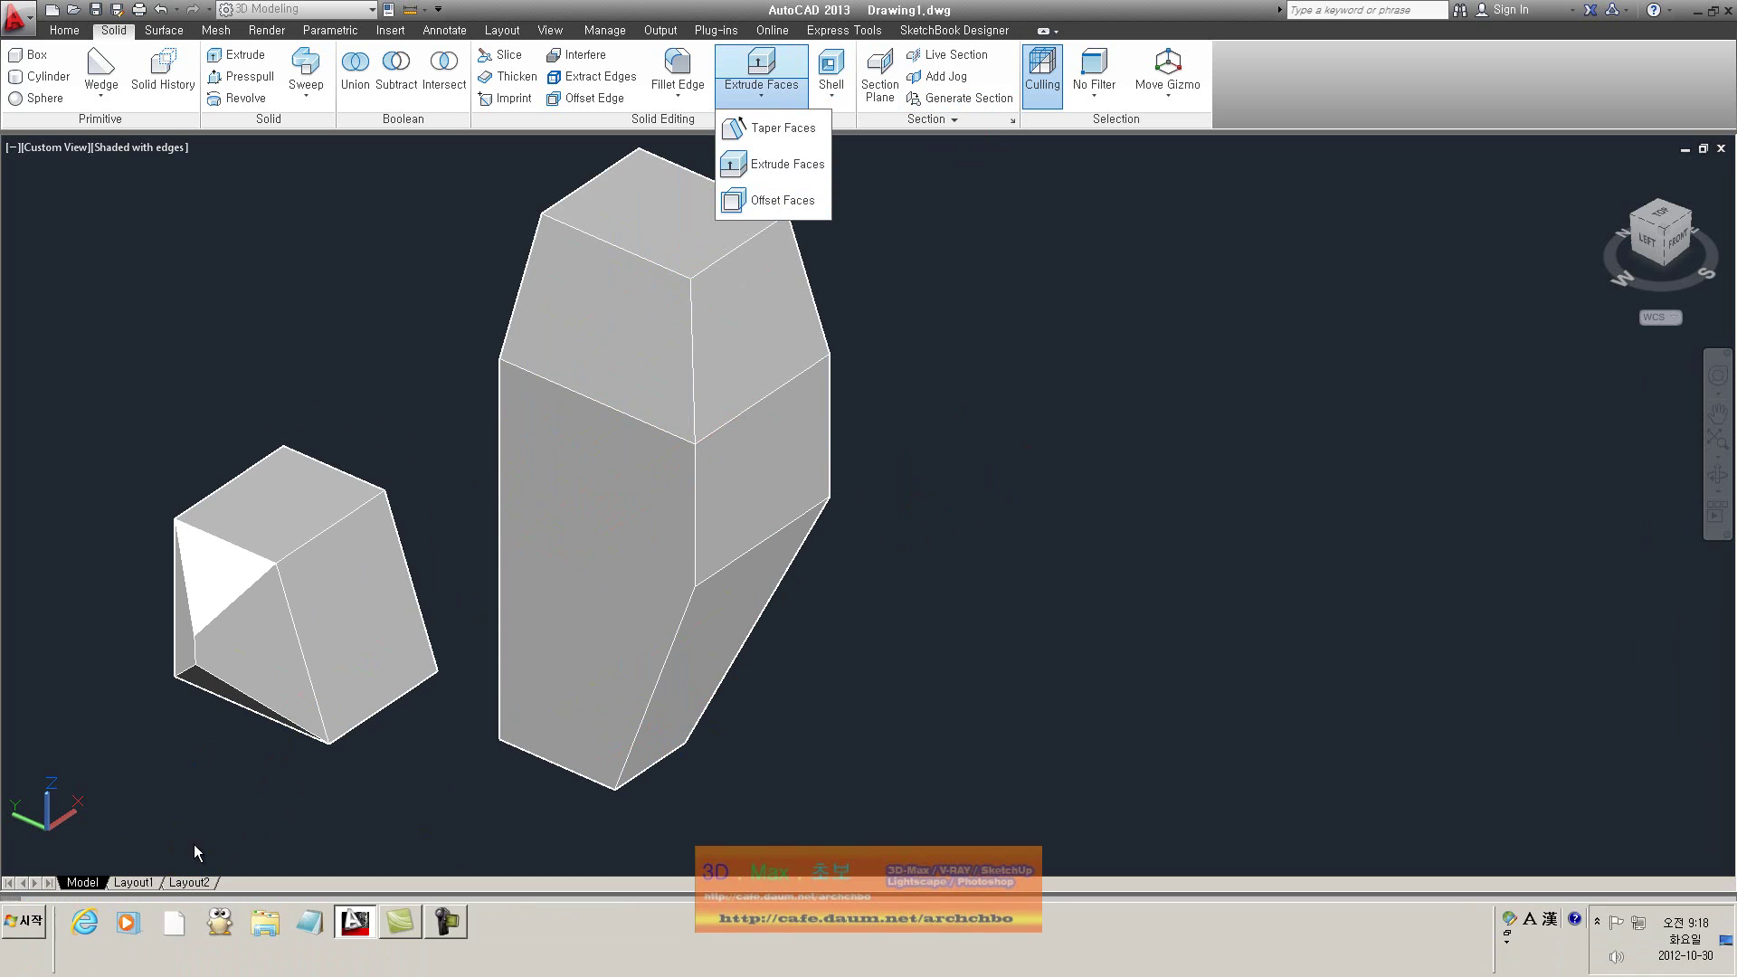
Move the tall solid's top face down, flattening the solid
left_click(187, 943)
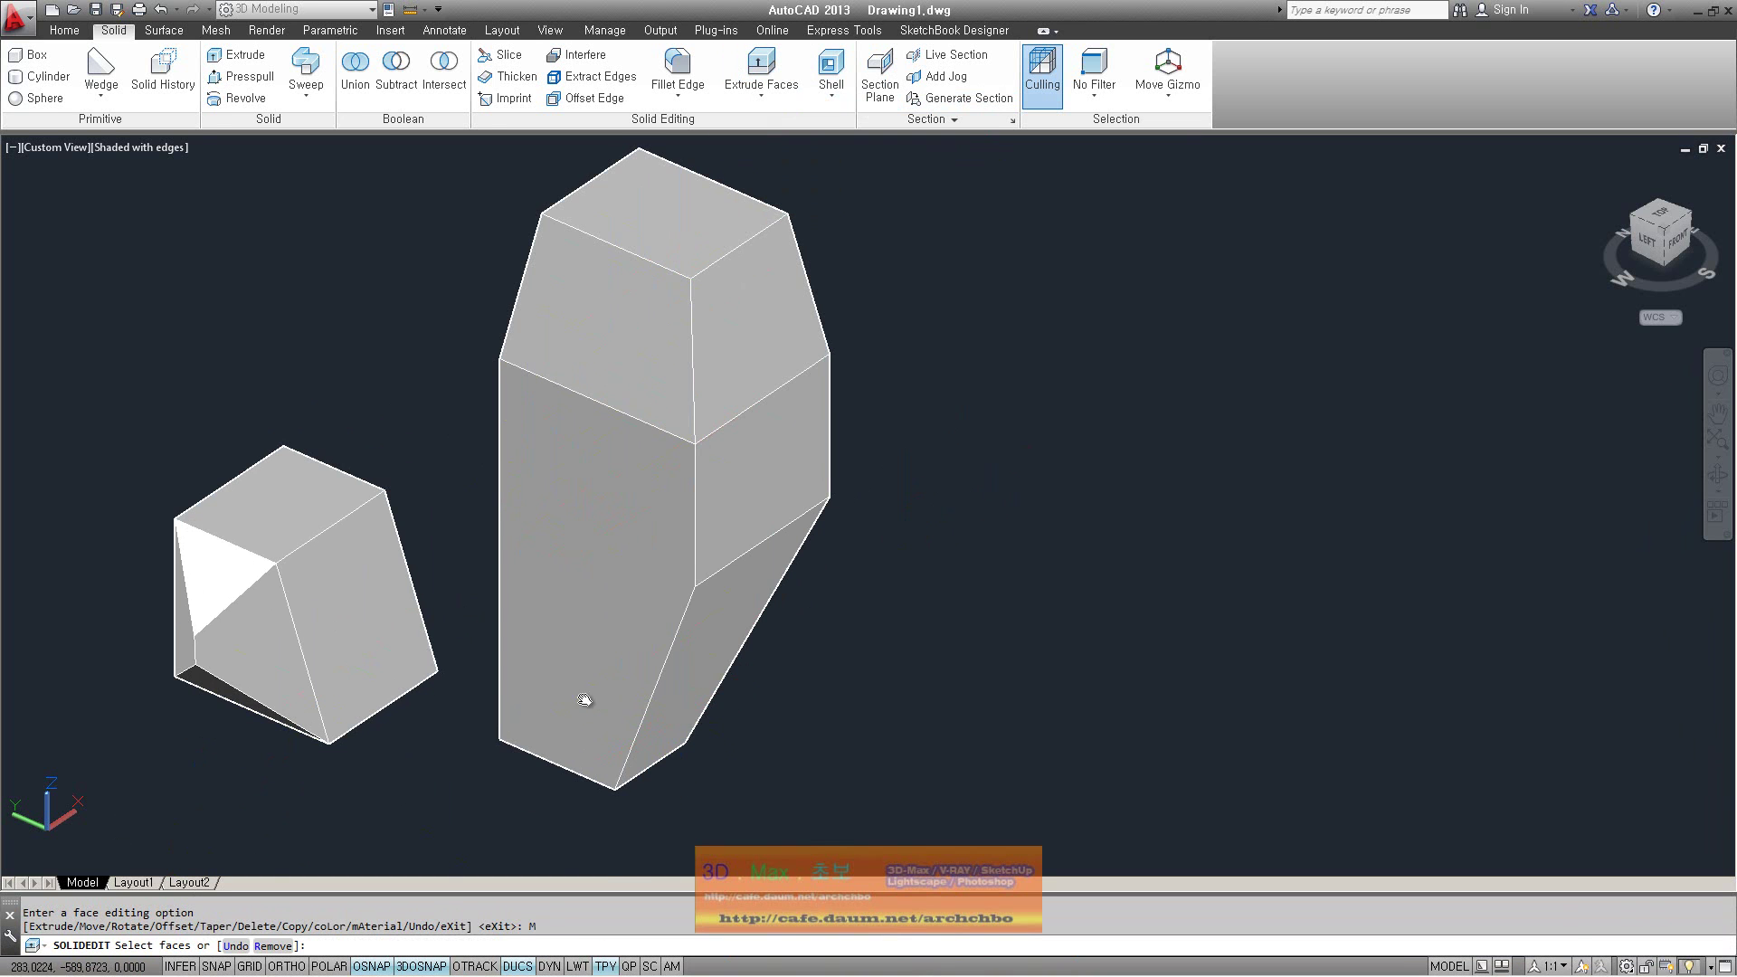
middle_click_drag(573, 643, 557, 725)
left_click(676, 338)
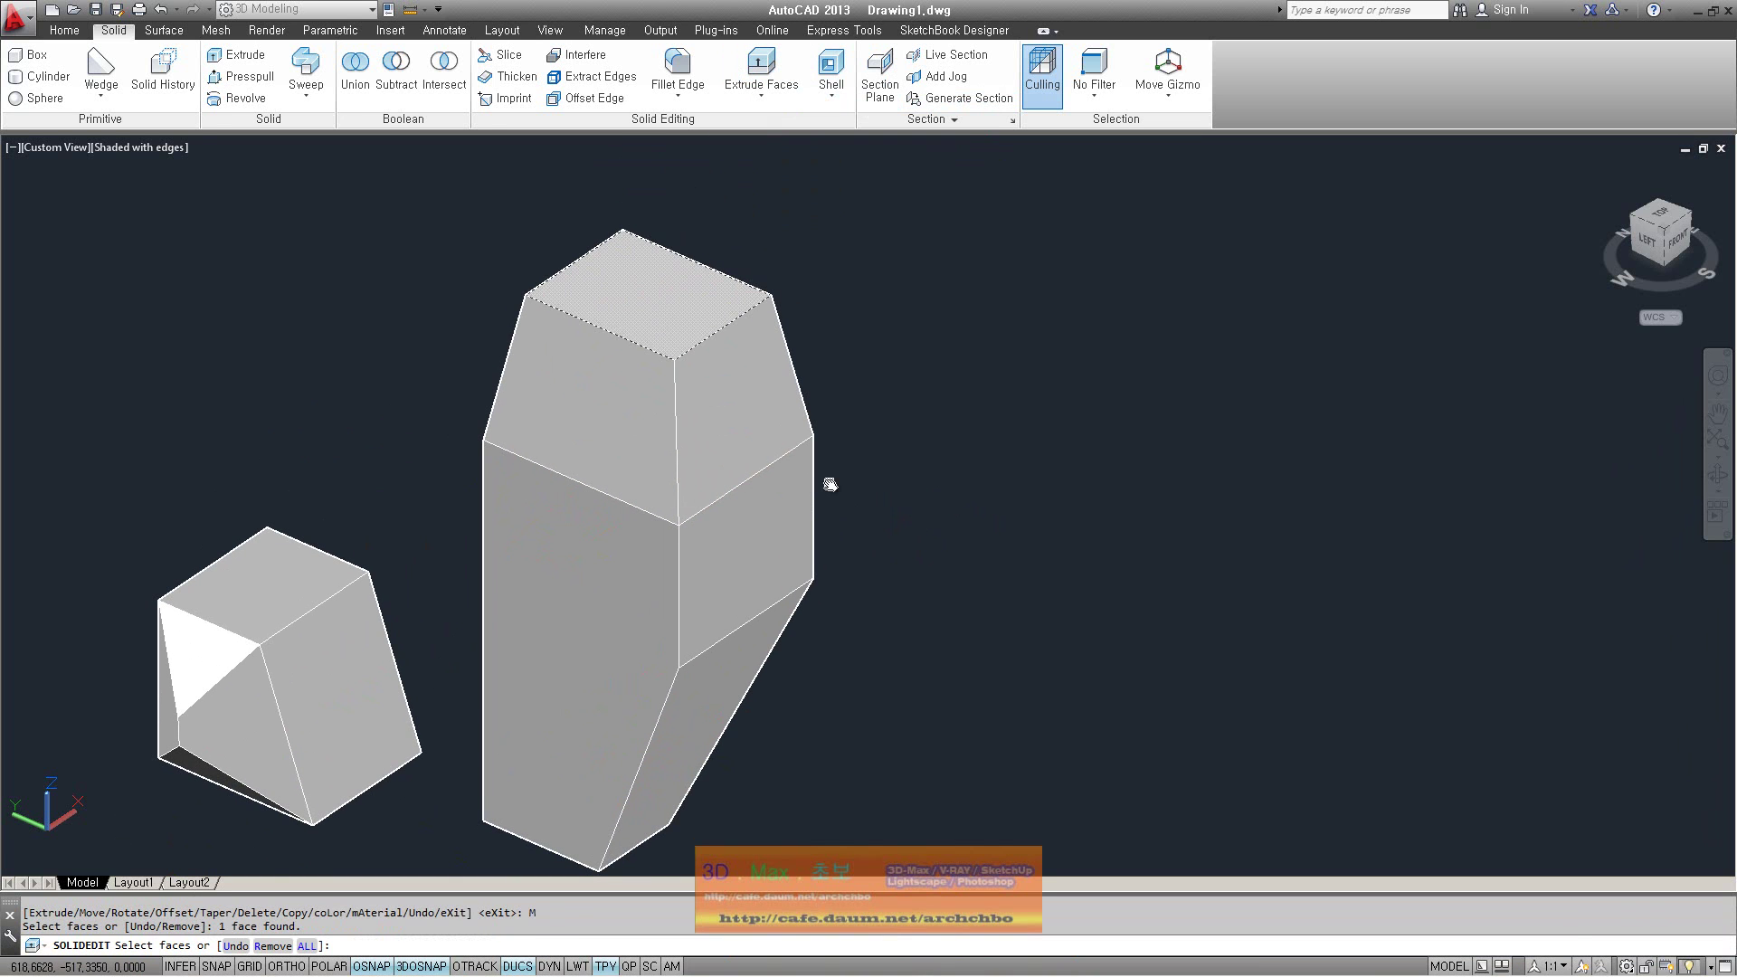
key("Return")
left_click(676, 360)
left_click(685, 206)
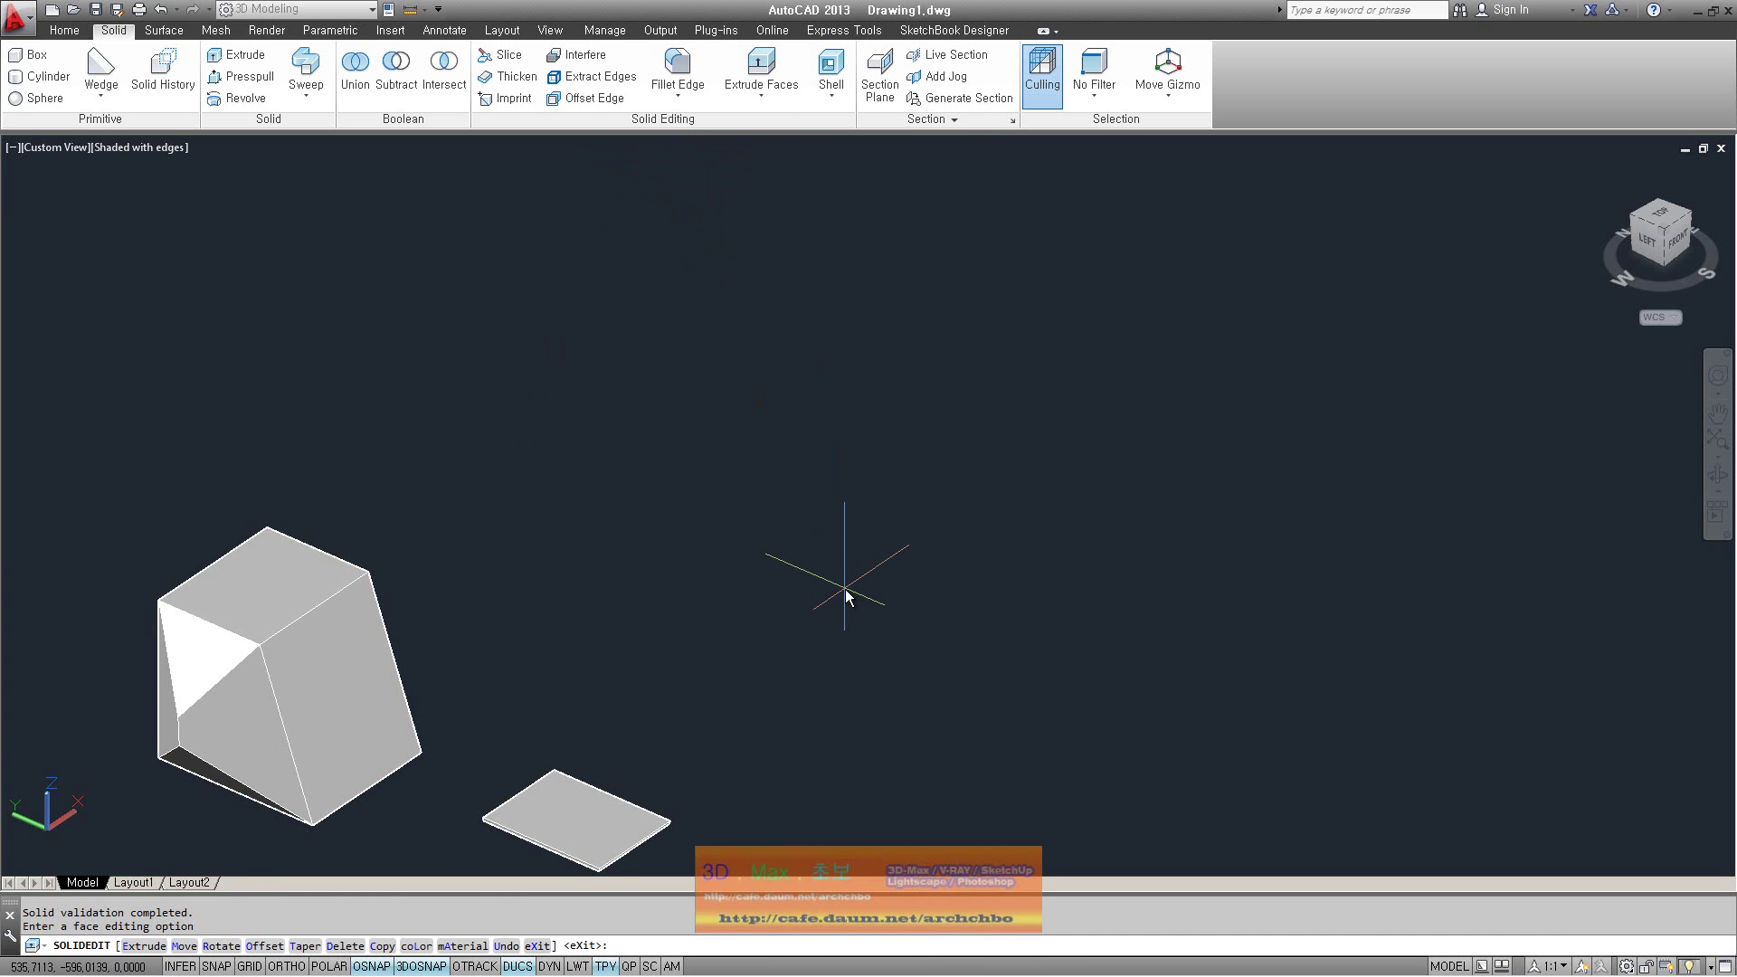
Undo the face move with U and reframe the view on both solids
type("u")
key("Return")
middle_click_drag(748, 389, 720, 408)
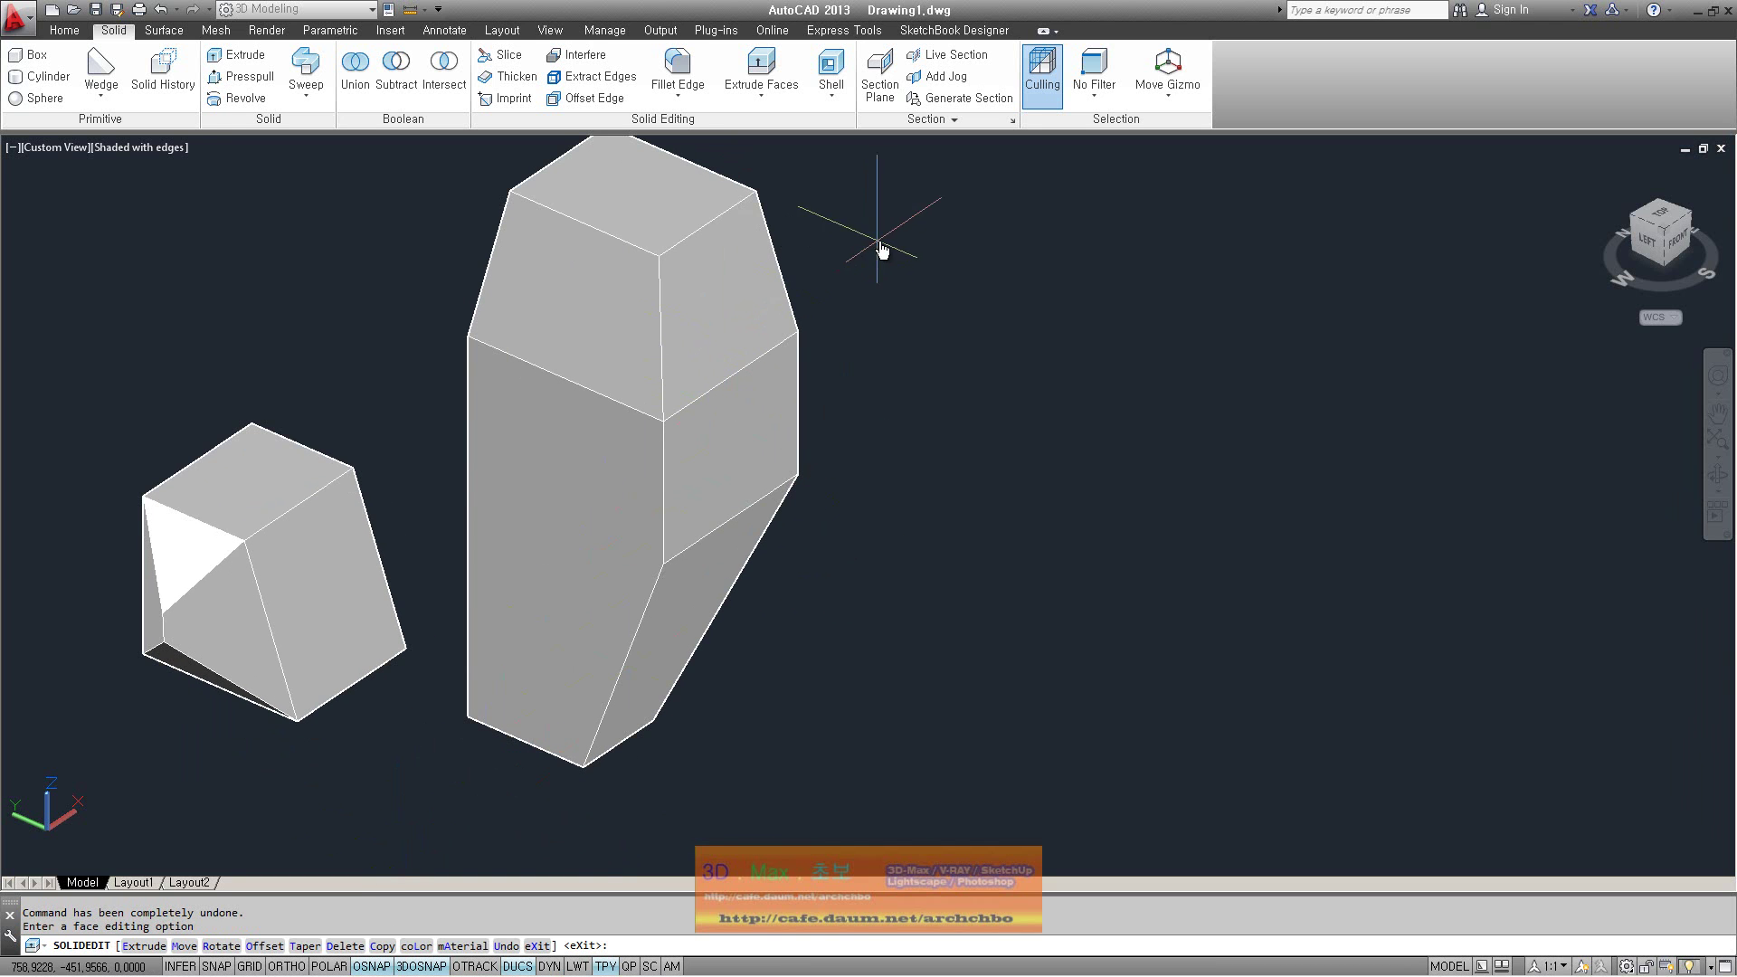
mouse_move(885, 283)
middle_mouse_down()
mouse_move(906, 318)
mouse_move(738, 341)
mouse_move(807, 310)
middle_mouse_up()
scroll(907, 318, "down", 2)
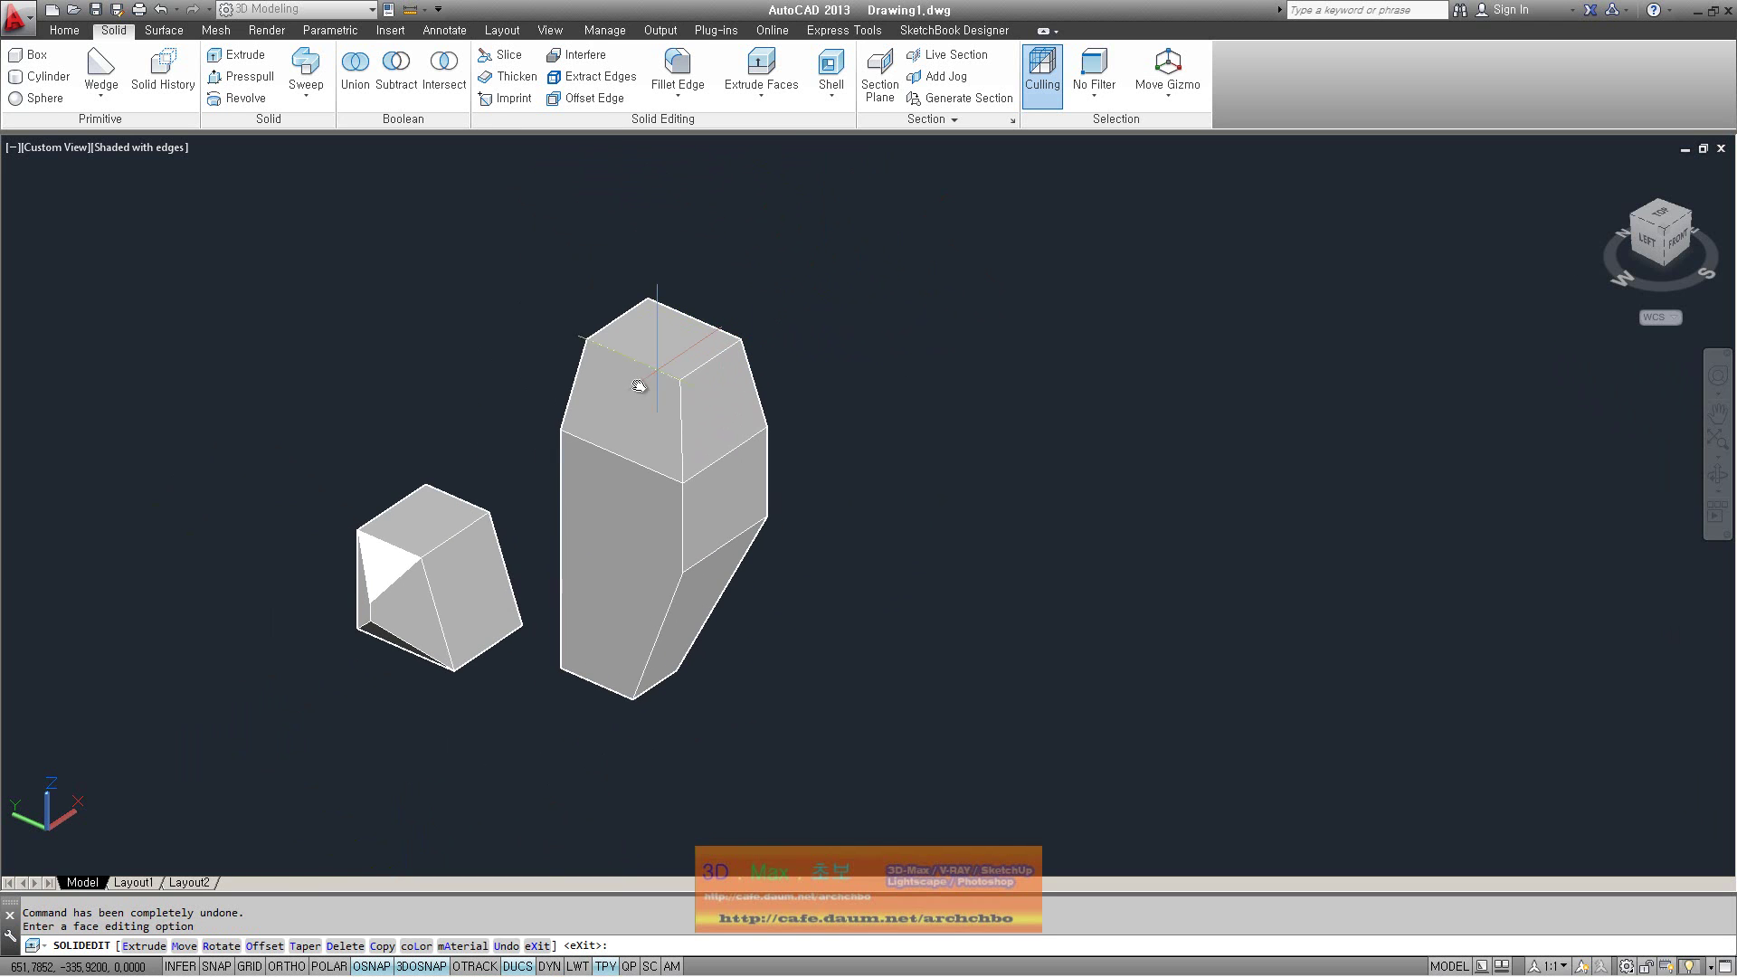
Offset the tall solid's lower left face outward by 20 and orbit to inspect it
left_click(264, 946)
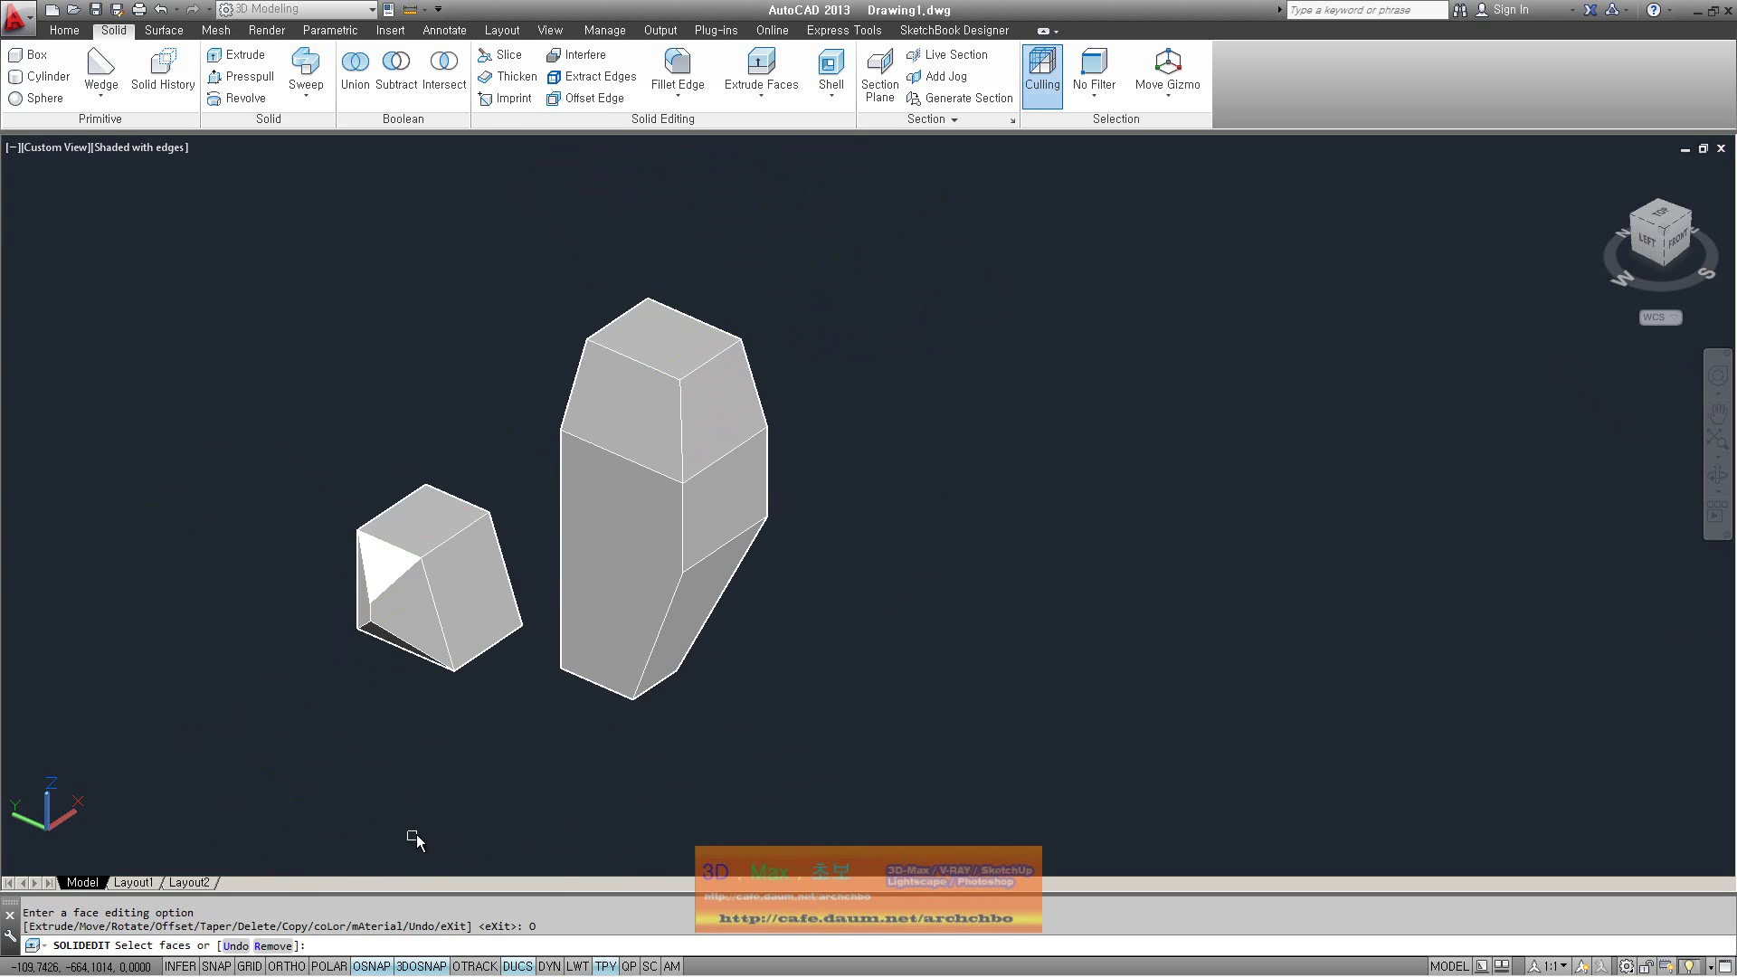
left_click(644, 539)
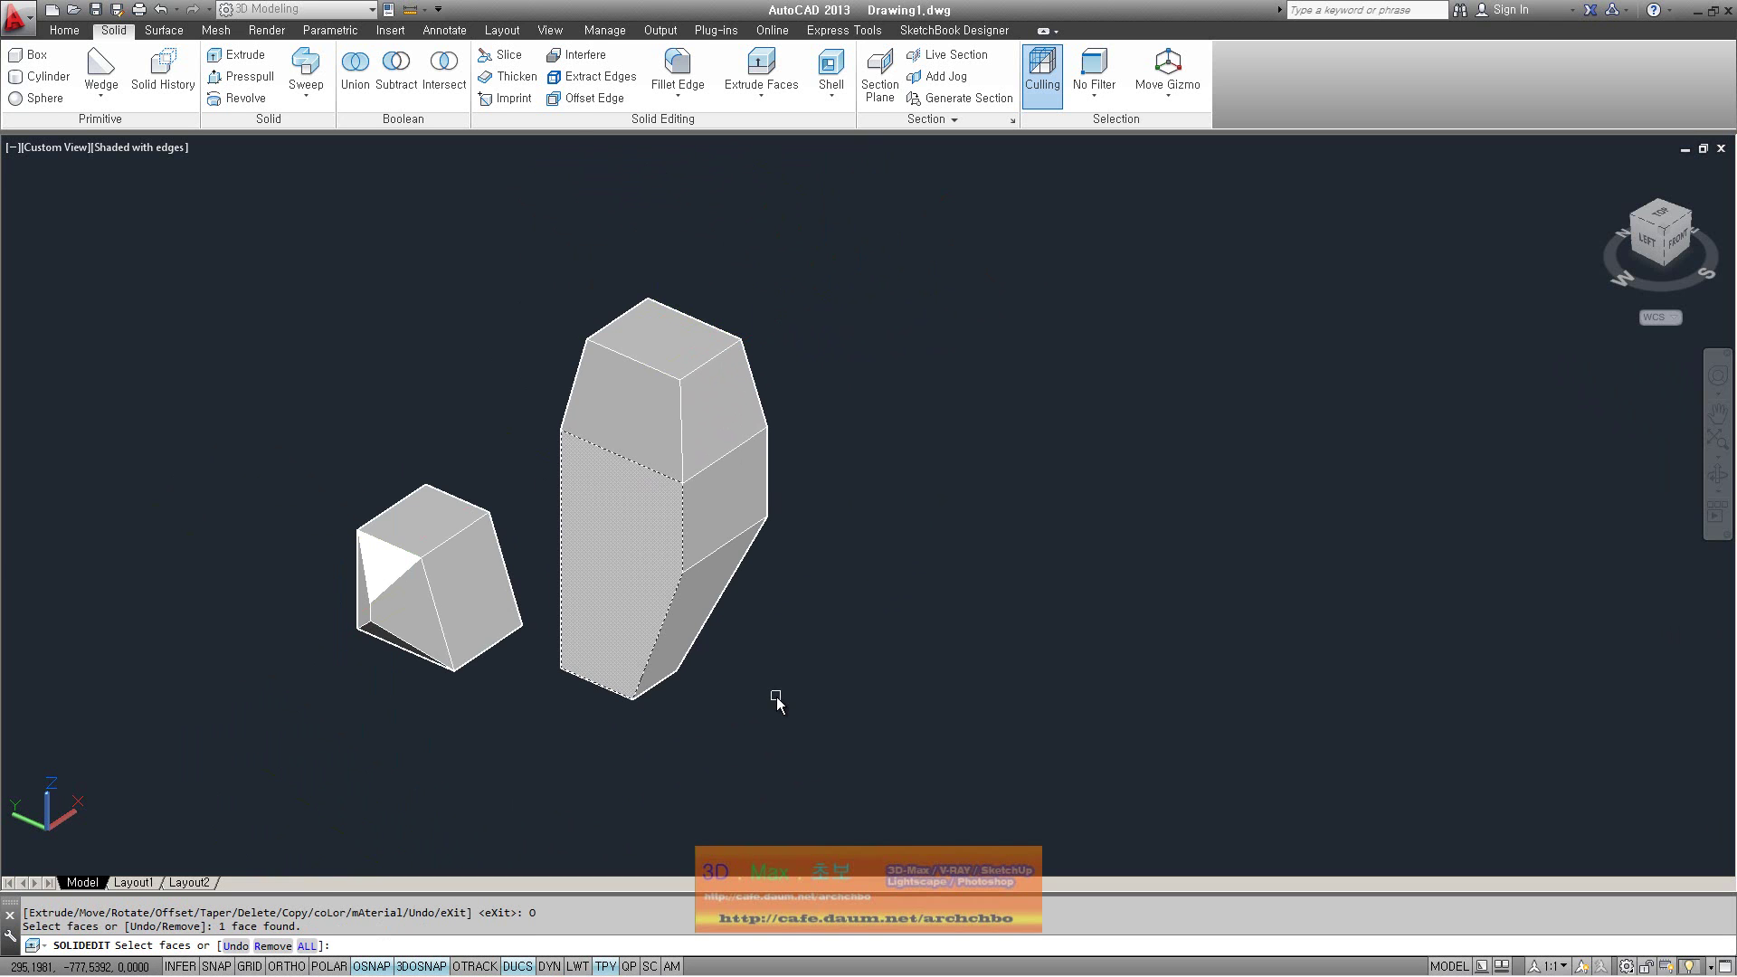
key("Return")
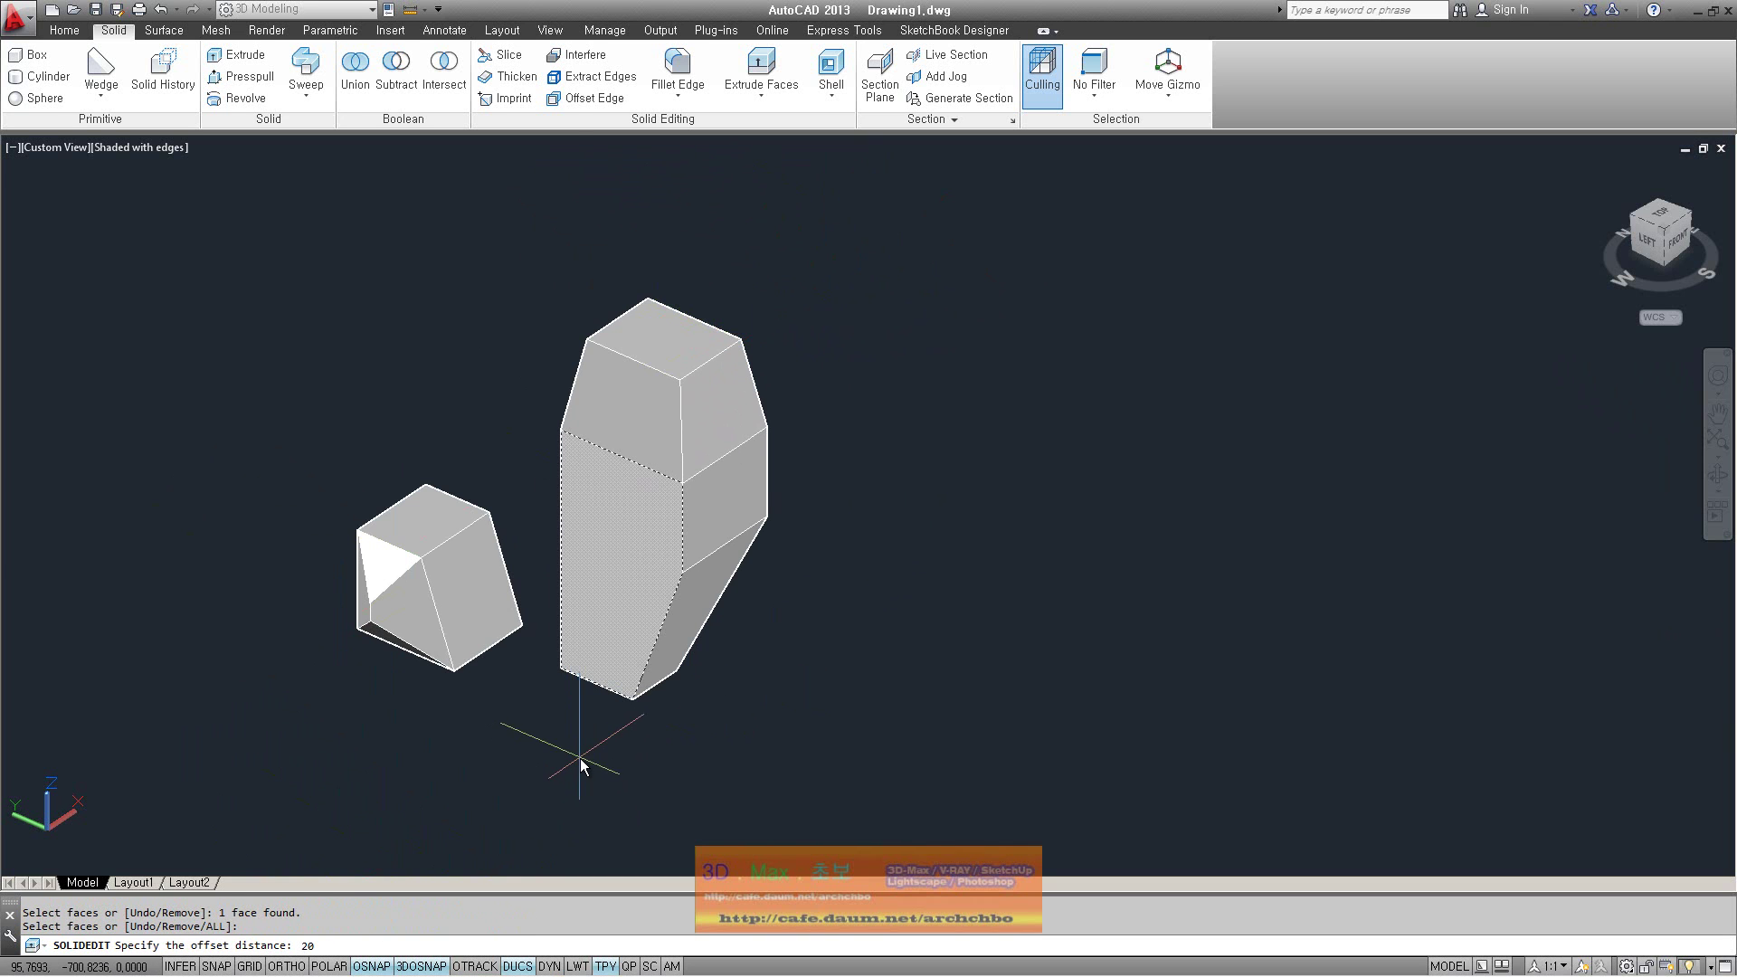
type("20")
key("Return")
key("Return")
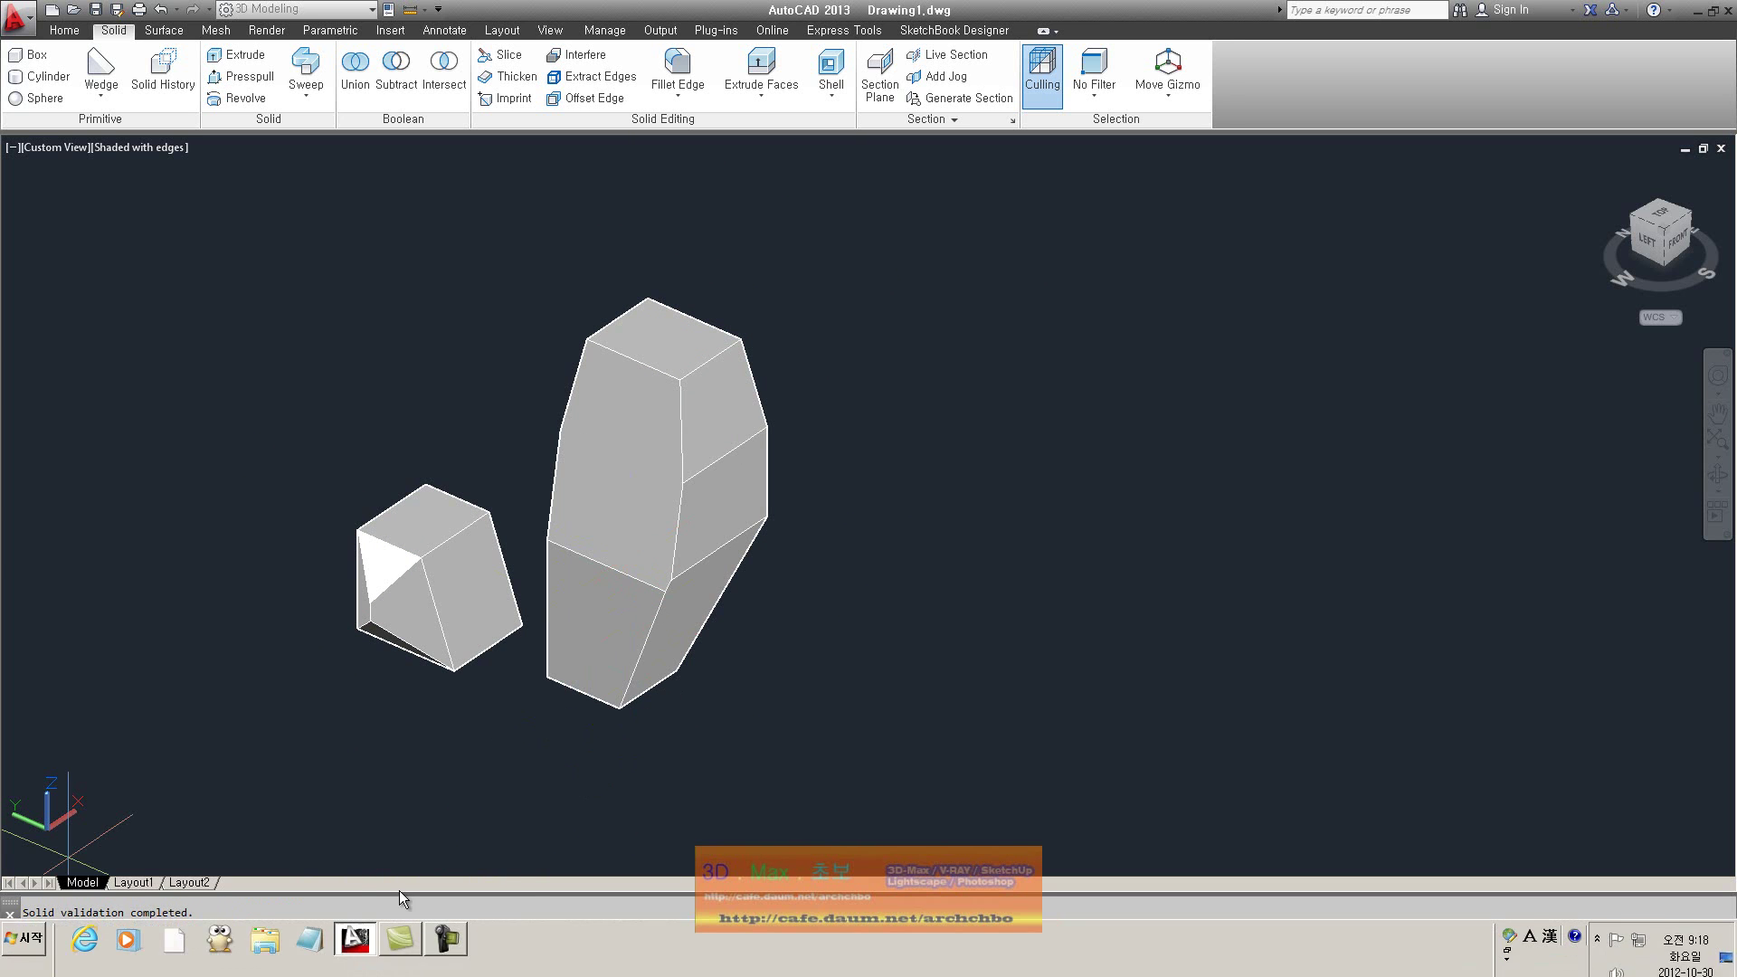
mouse_move(820, 619)
middle_mouse_down("shift")
mouse_move(675, 570)
mouse_move(675, 585)
mouse_move(811, 601)
mouse_move(885, 593)
middle_mouse_up("shift")
Window-select both existing solids and delete them
key("Escape")
left_click(905, 769)
left_click(164, 214)
key("Delete")
Draw a new box and orbit to a near-horizontal view of it
left_click(36, 54)
left_click(409, 641)
left_click(491, 721)
left_click(480, 427)
mouse_move(541, 455)
middle_mouse_down("shift")
mouse_move(476, 582)
mouse_move(640, 291)
mouse_move(778, 176)
middle_mouse_up("shift")
Offset the box's right face outward by 500
left_click(761, 95)
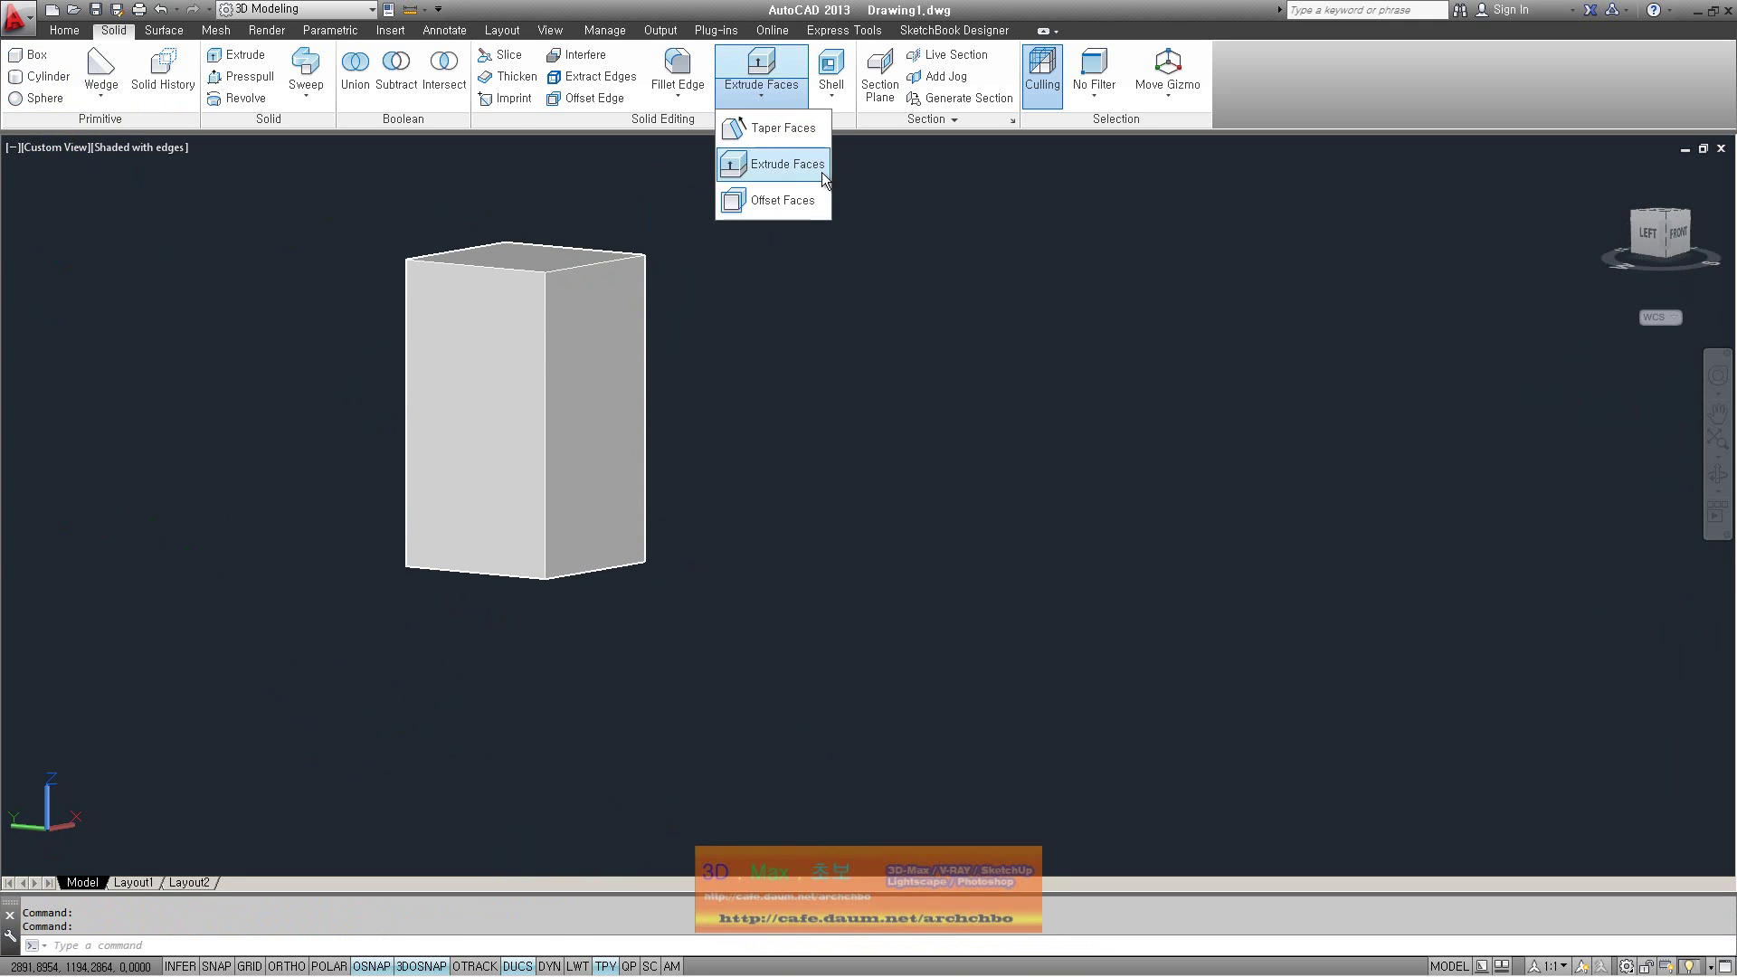
left_click(777, 193)
left_click(601, 529)
key("Return")
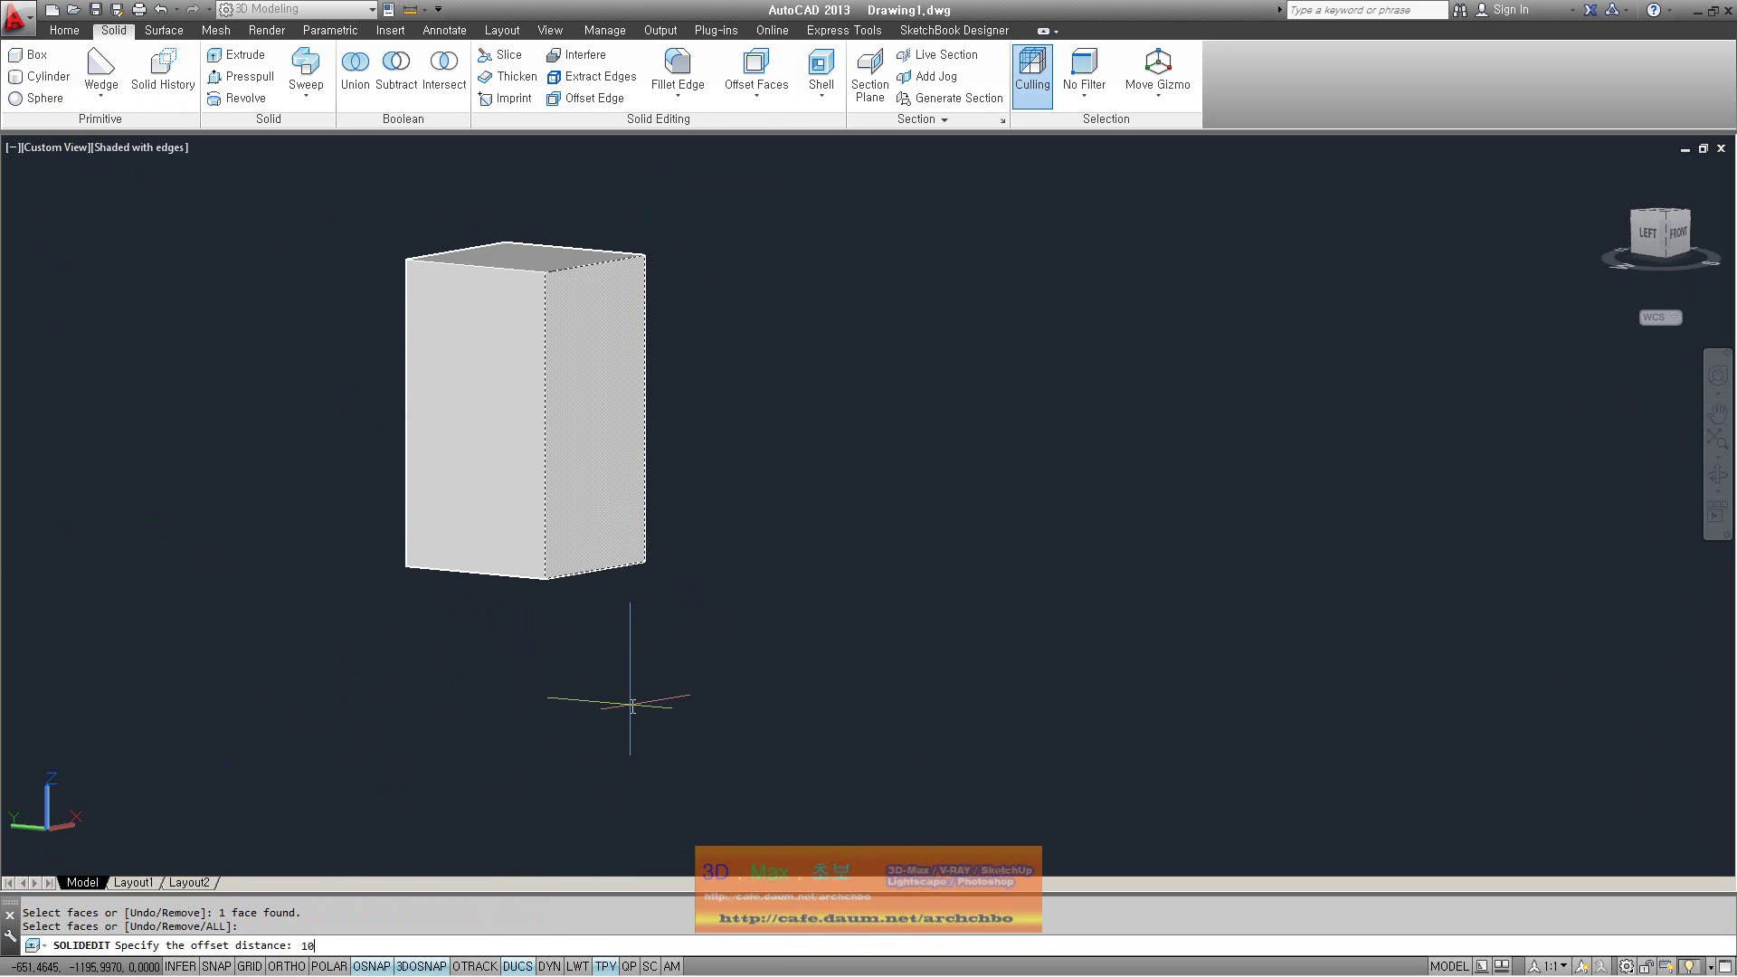
type("500")
key("Return")
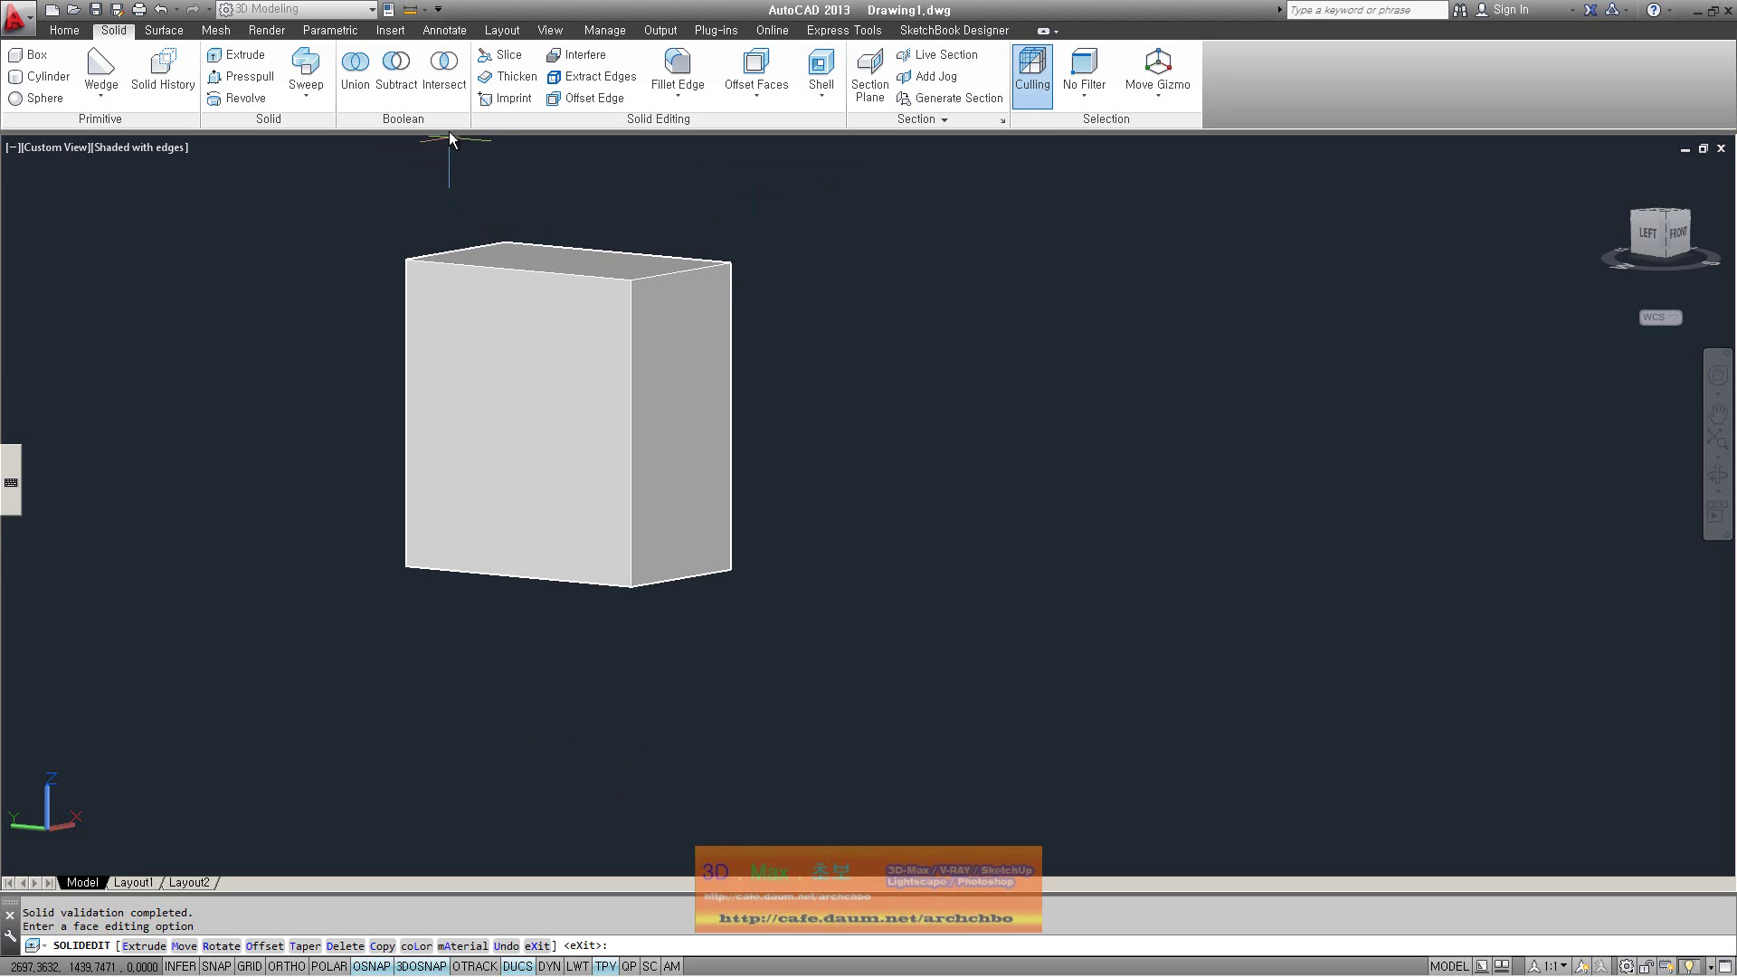
Launch the Ink-Squared Deluxe screen pen over the AutoCAD drawing
left_click(1694, 13)
double_click(1497, 60)
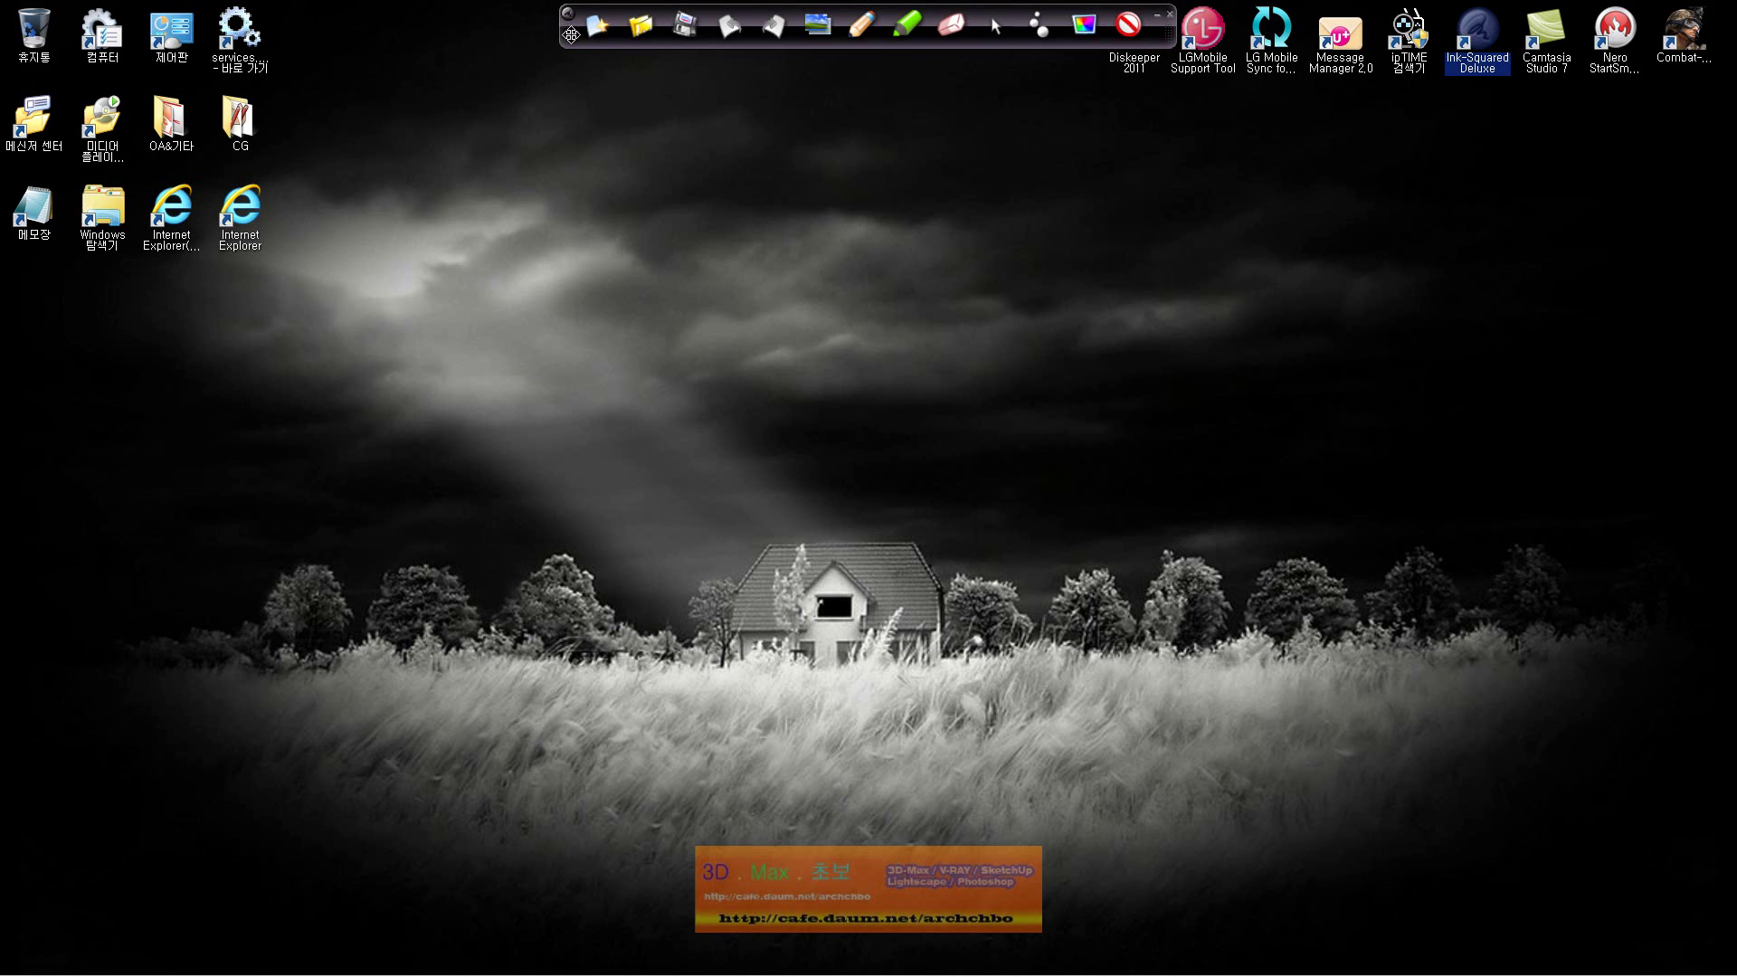
left_click_drag(561, 40, 943, 51)
mouse_move(671, 936)
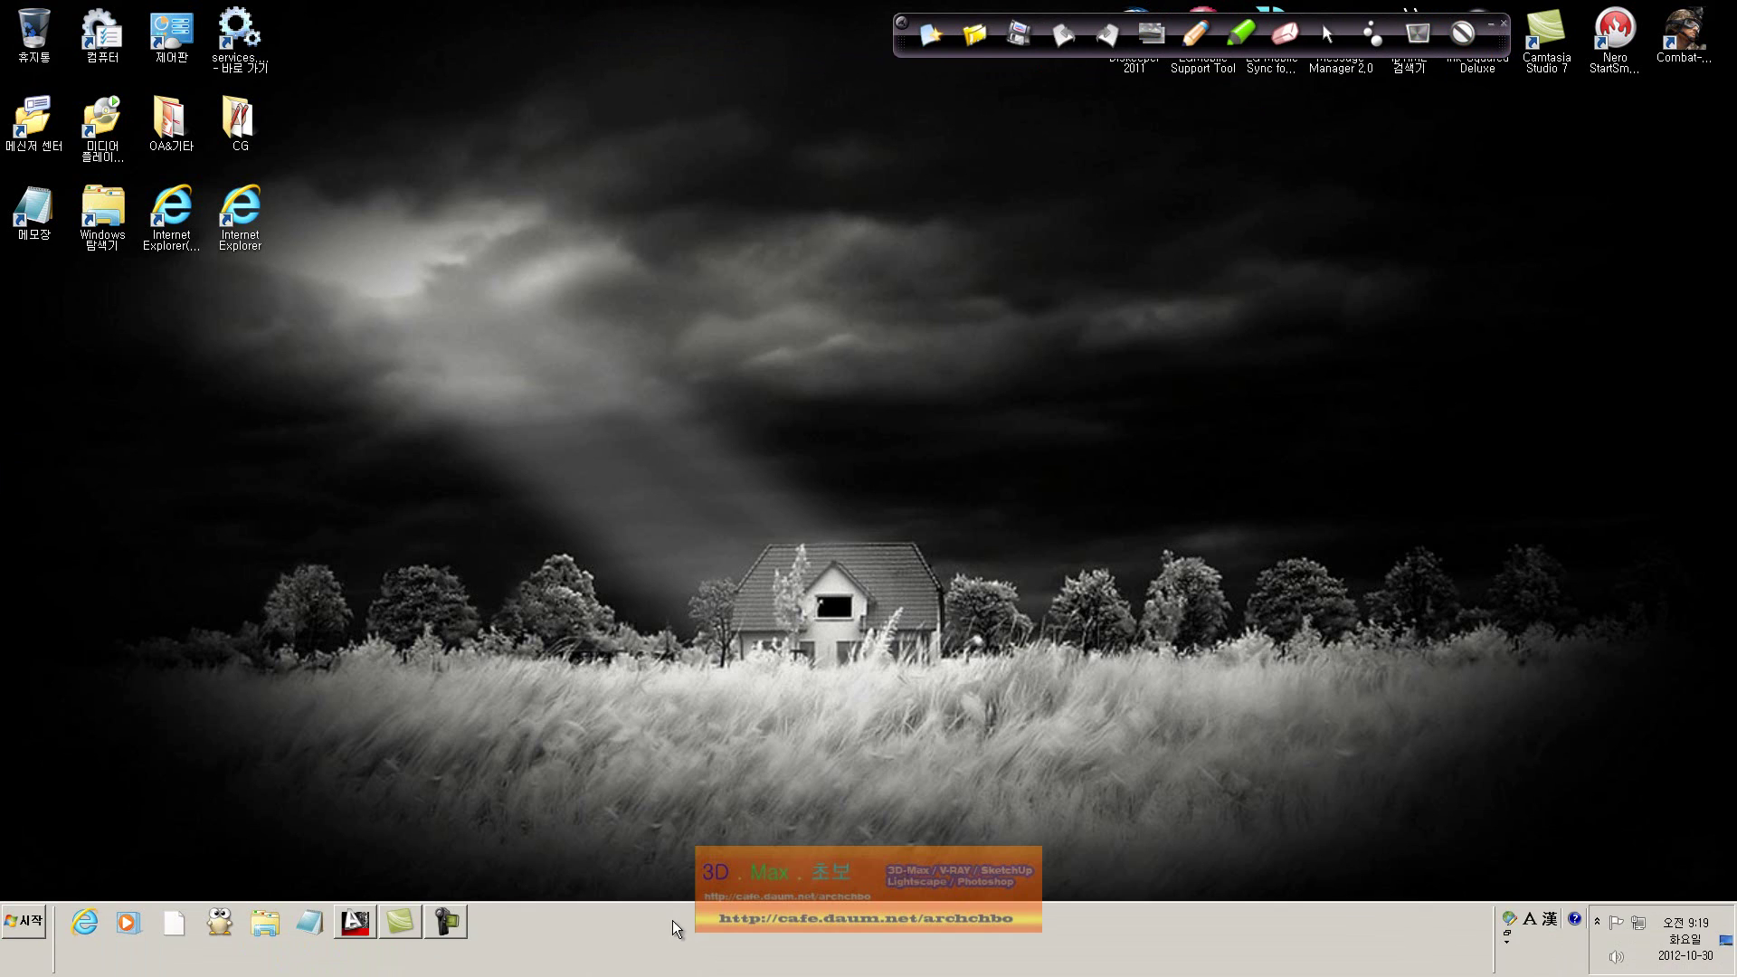
left_click(365, 929)
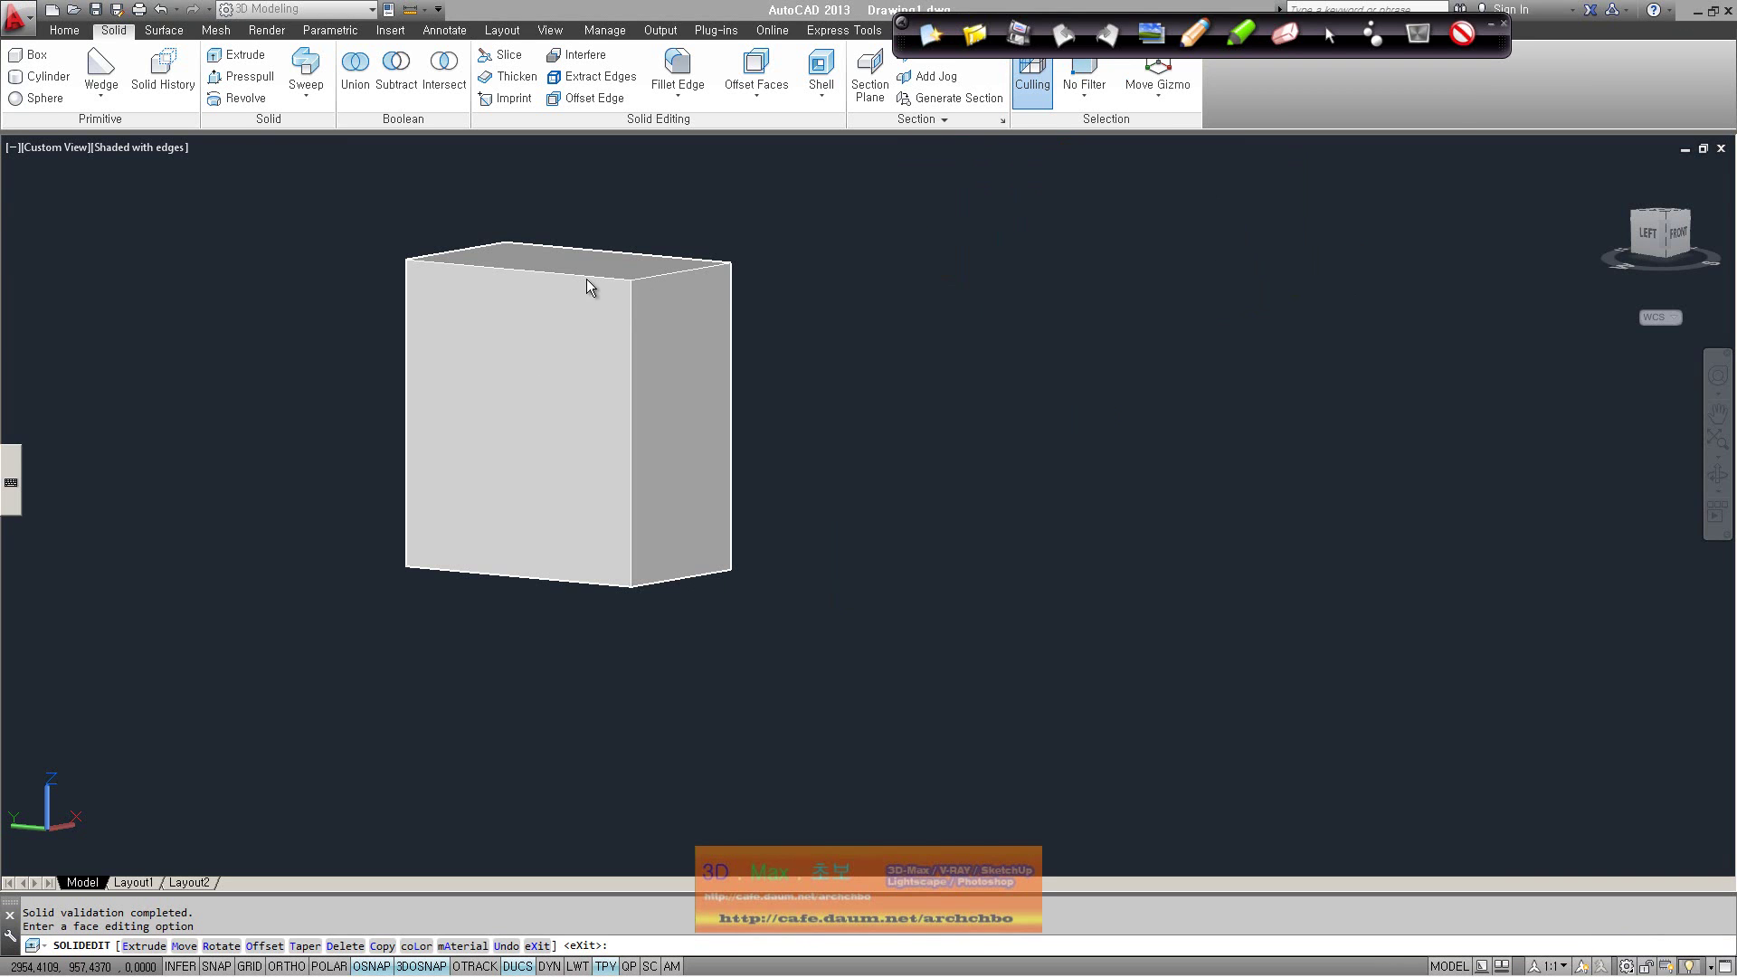
Ink lines along the box and handwrite 'offset' and 'extrude' notes beside it
left_click_drag(558, 276, 551, 586)
mouse_move(561, 272)
left_mouse_down()
mouse_move(679, 241)
mouse_move(750, 264)
mouse_move(811, 222)
mouse_move(758, 216)
mouse_move(860, 176)
mouse_move(931, 232)
left_mouse_up()
mouse_move(978, 158)
left_mouse_down()
mouse_move(955, 213)
mouse_move(1122, 208)
mouse_move(1129, 234)
left_mouse_up()
left_click_drag(1126, 247, 1145, 251)
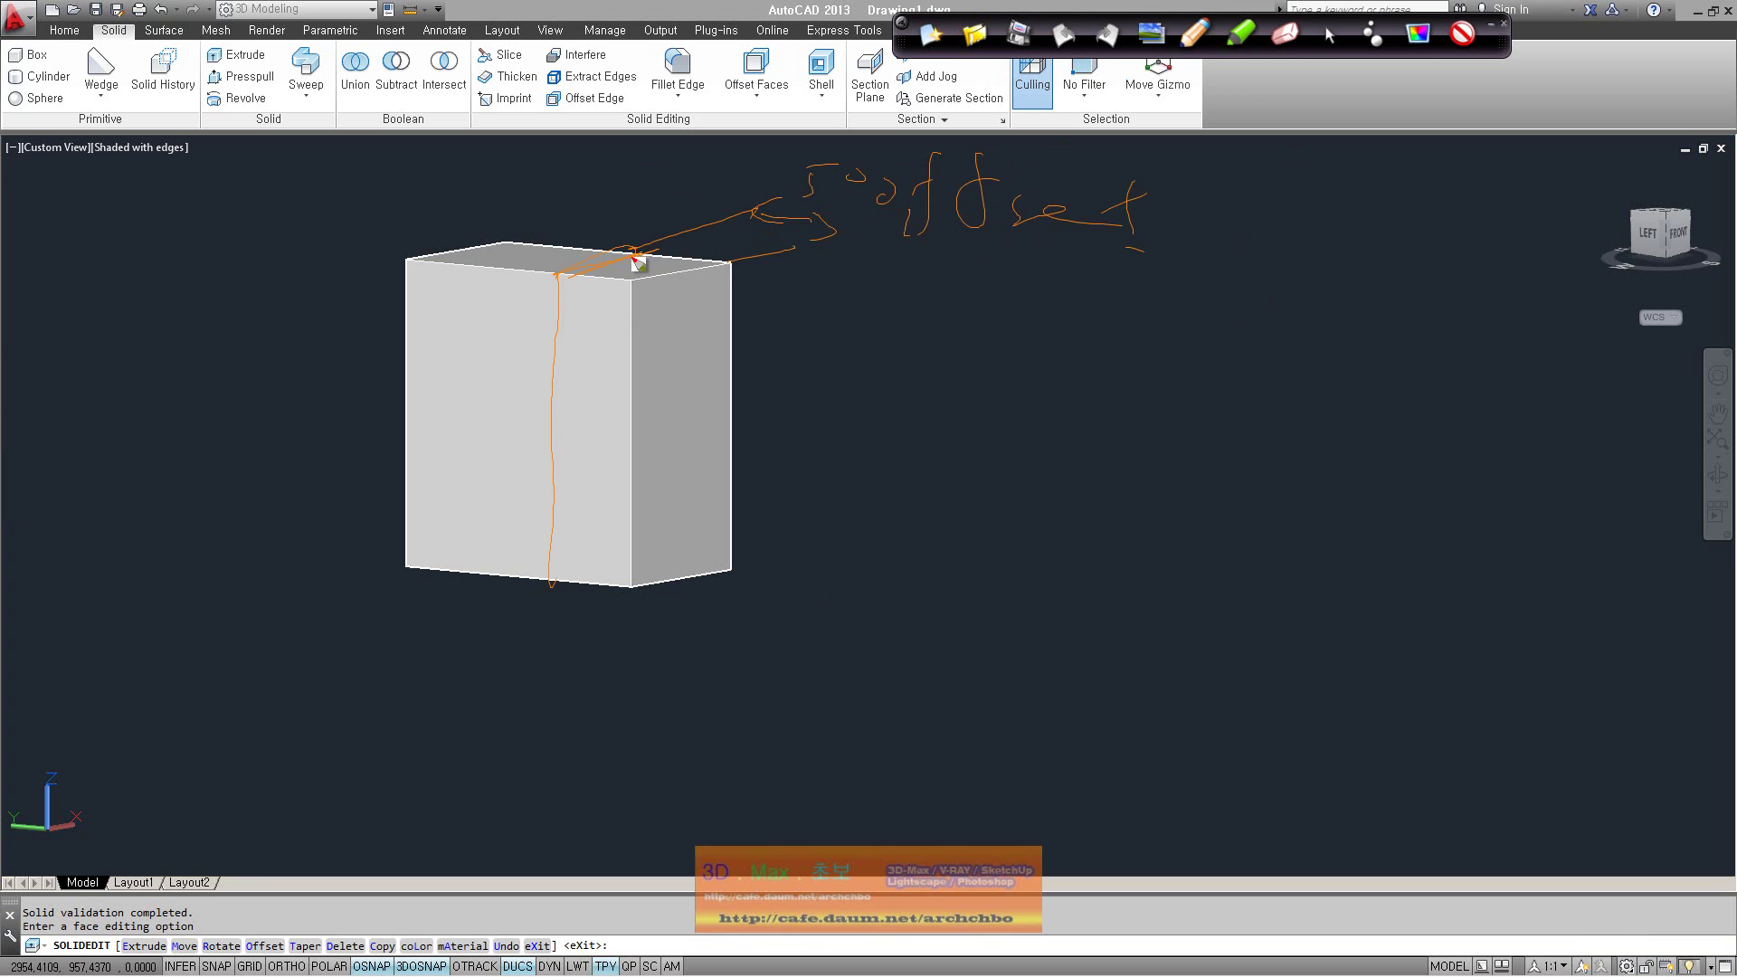
left_click_drag(953, 269, 1212, 278)
left_click_drag(825, 401, 1191, 376)
Trace the box's edges in ink and circle the notes with an arrow
left_click_drag(570, 273, 731, 263)
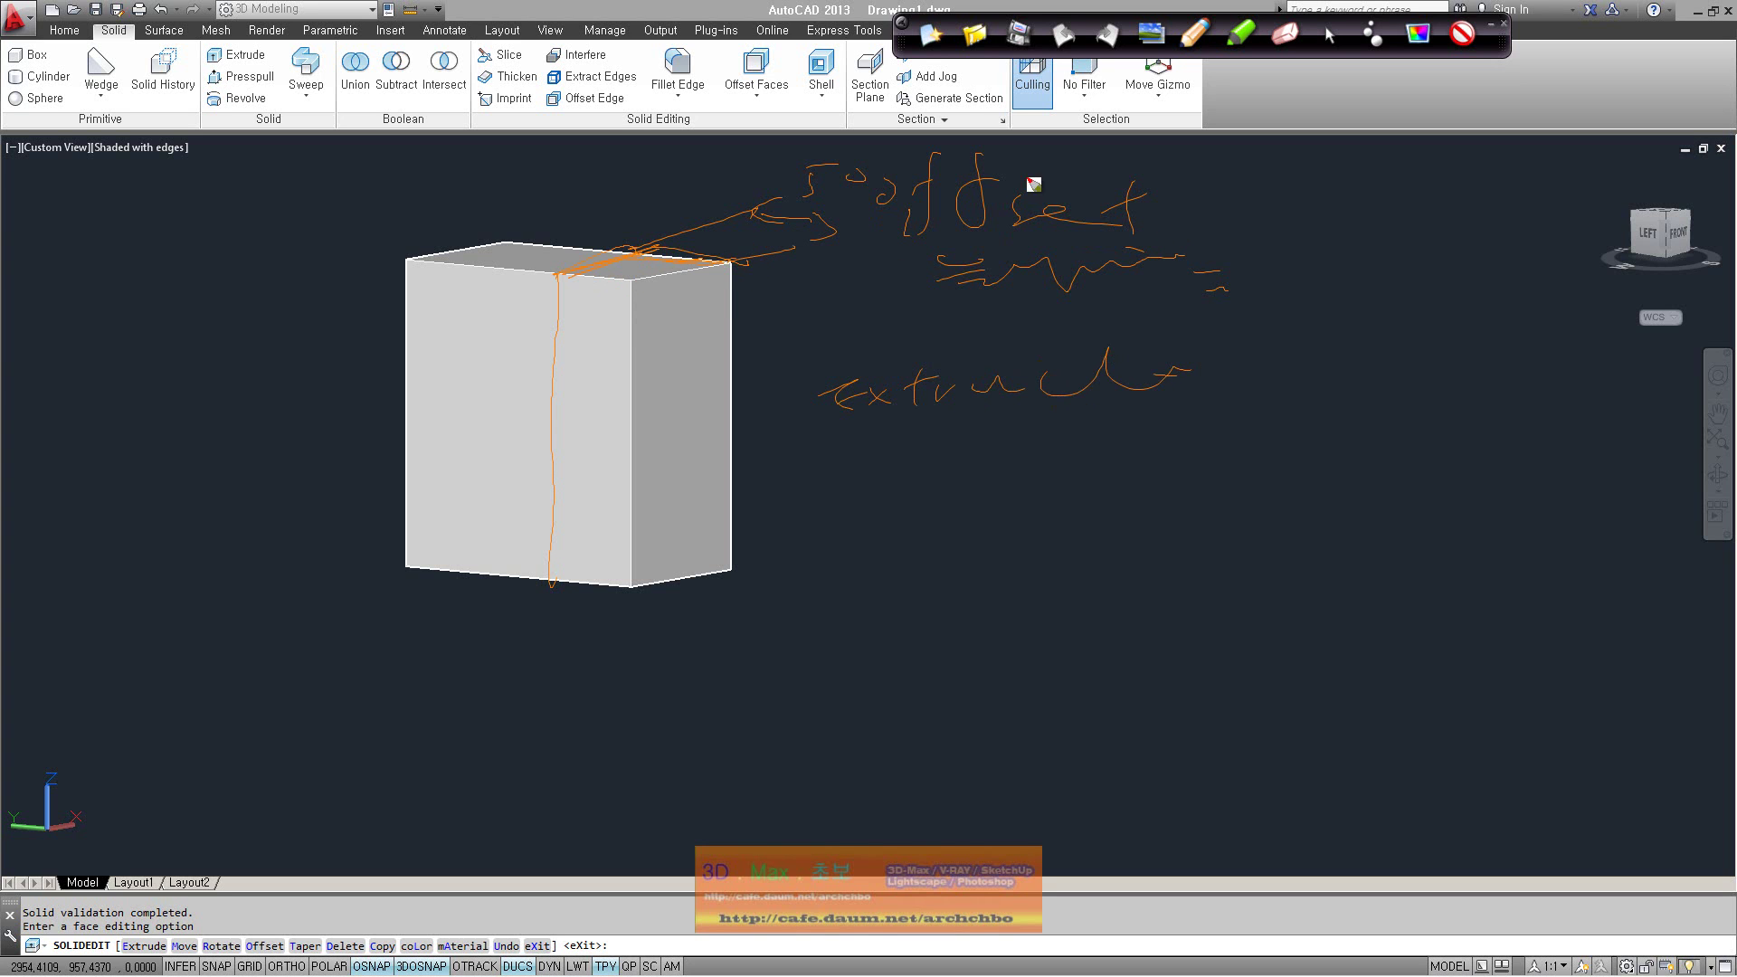
mouse_move(561, 278)
left_mouse_down()
mouse_move(638, 258)
mouse_move(608, 291)
mouse_move(721, 334)
mouse_move(942, 319)
left_mouse_up()
left_click_drag(867, 378, 837, 387)
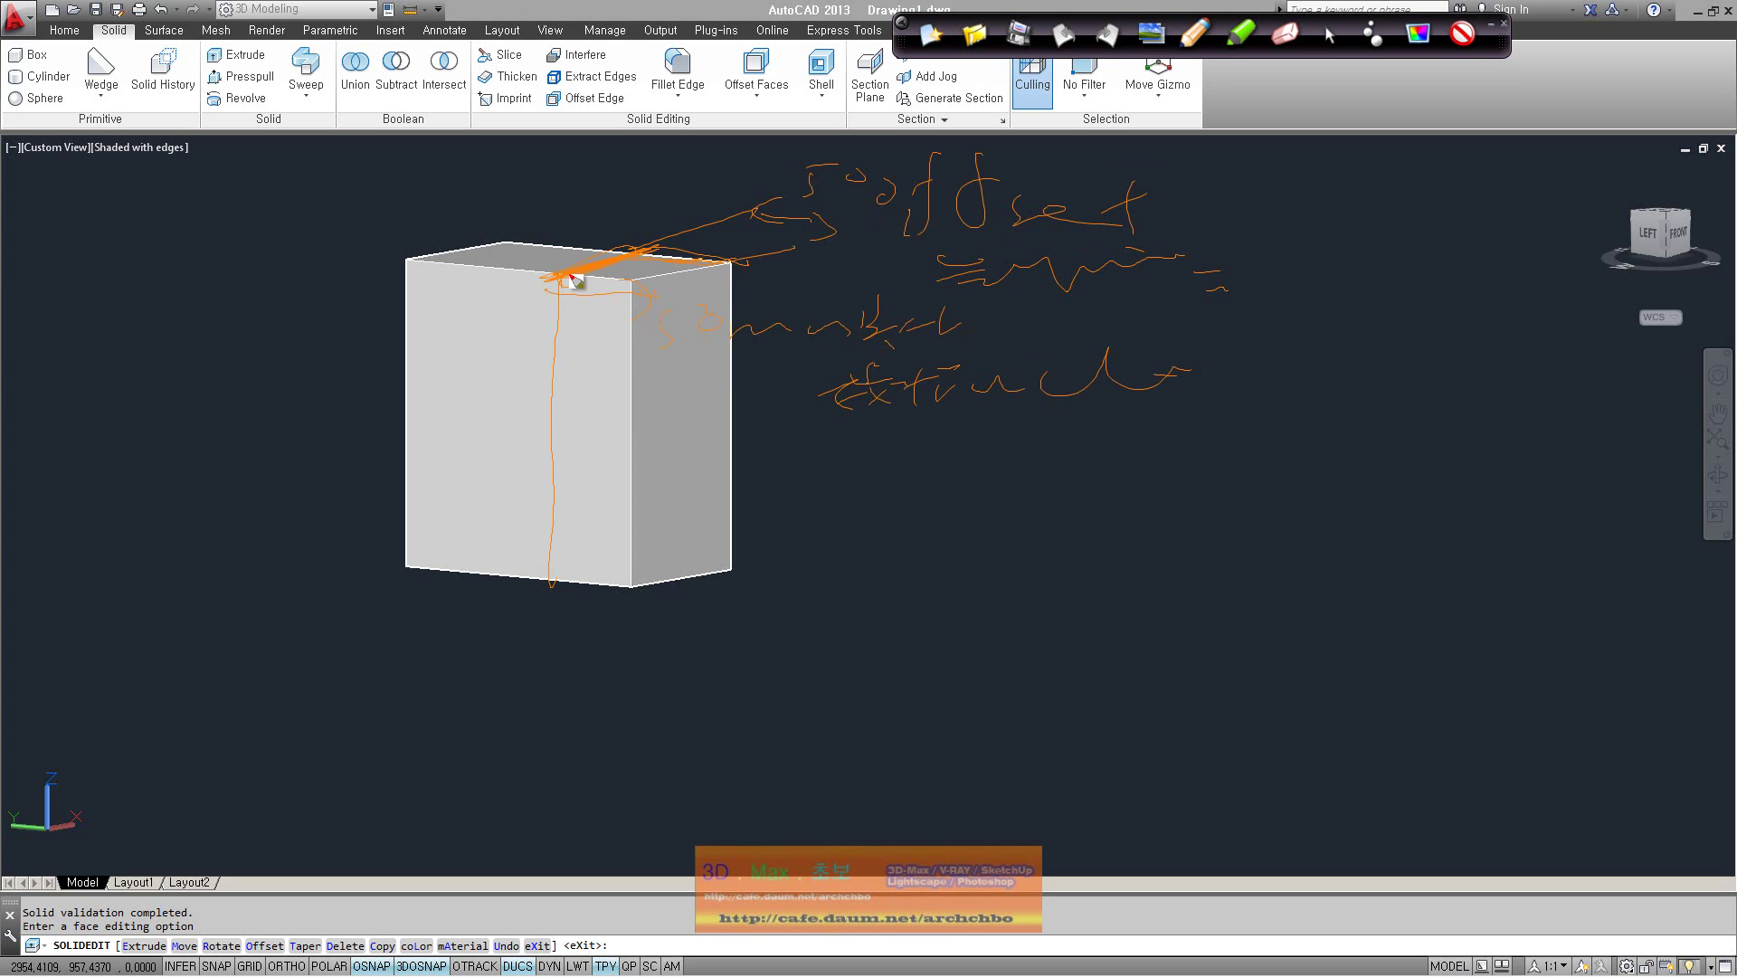
left_click_drag(570, 278, 570, 580)
mouse_move(1370, 415)
left_mouse_down()
mouse_move(1241, 430)
mouse_move(1348, 321)
left_mouse_up()
left_click_drag(1249, 461, 1307, 421)
left_click_drag(1349, 466, 1373, 456)
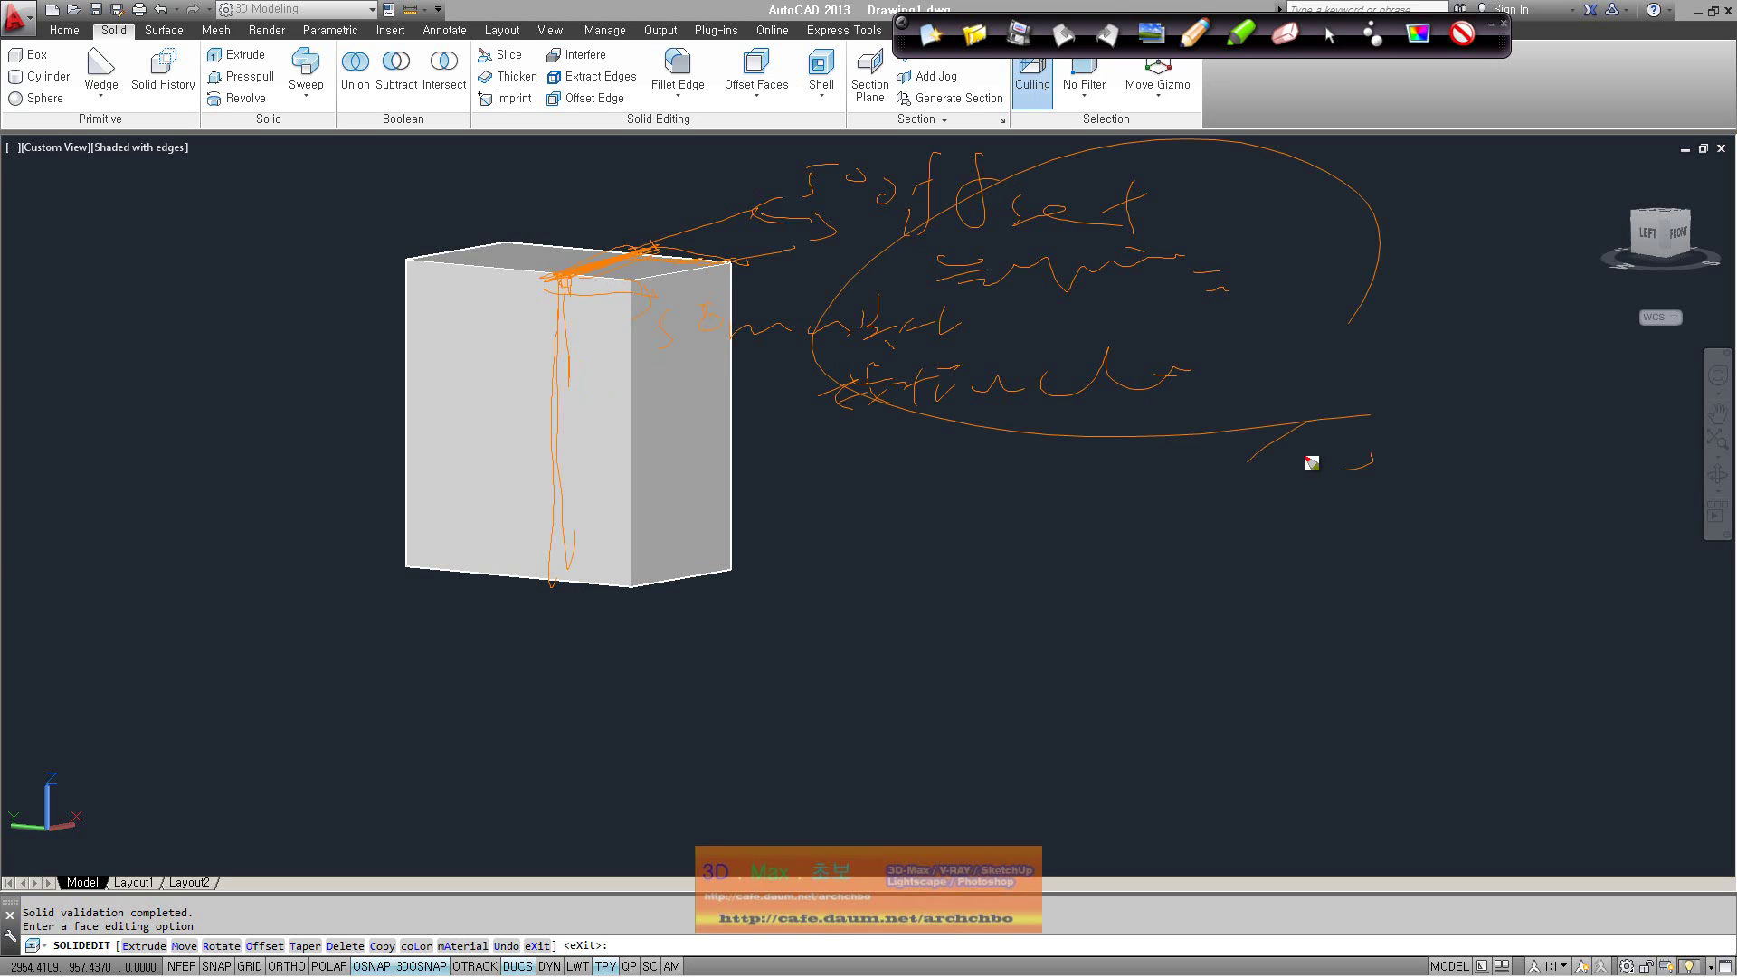
left_click(1325, 27)
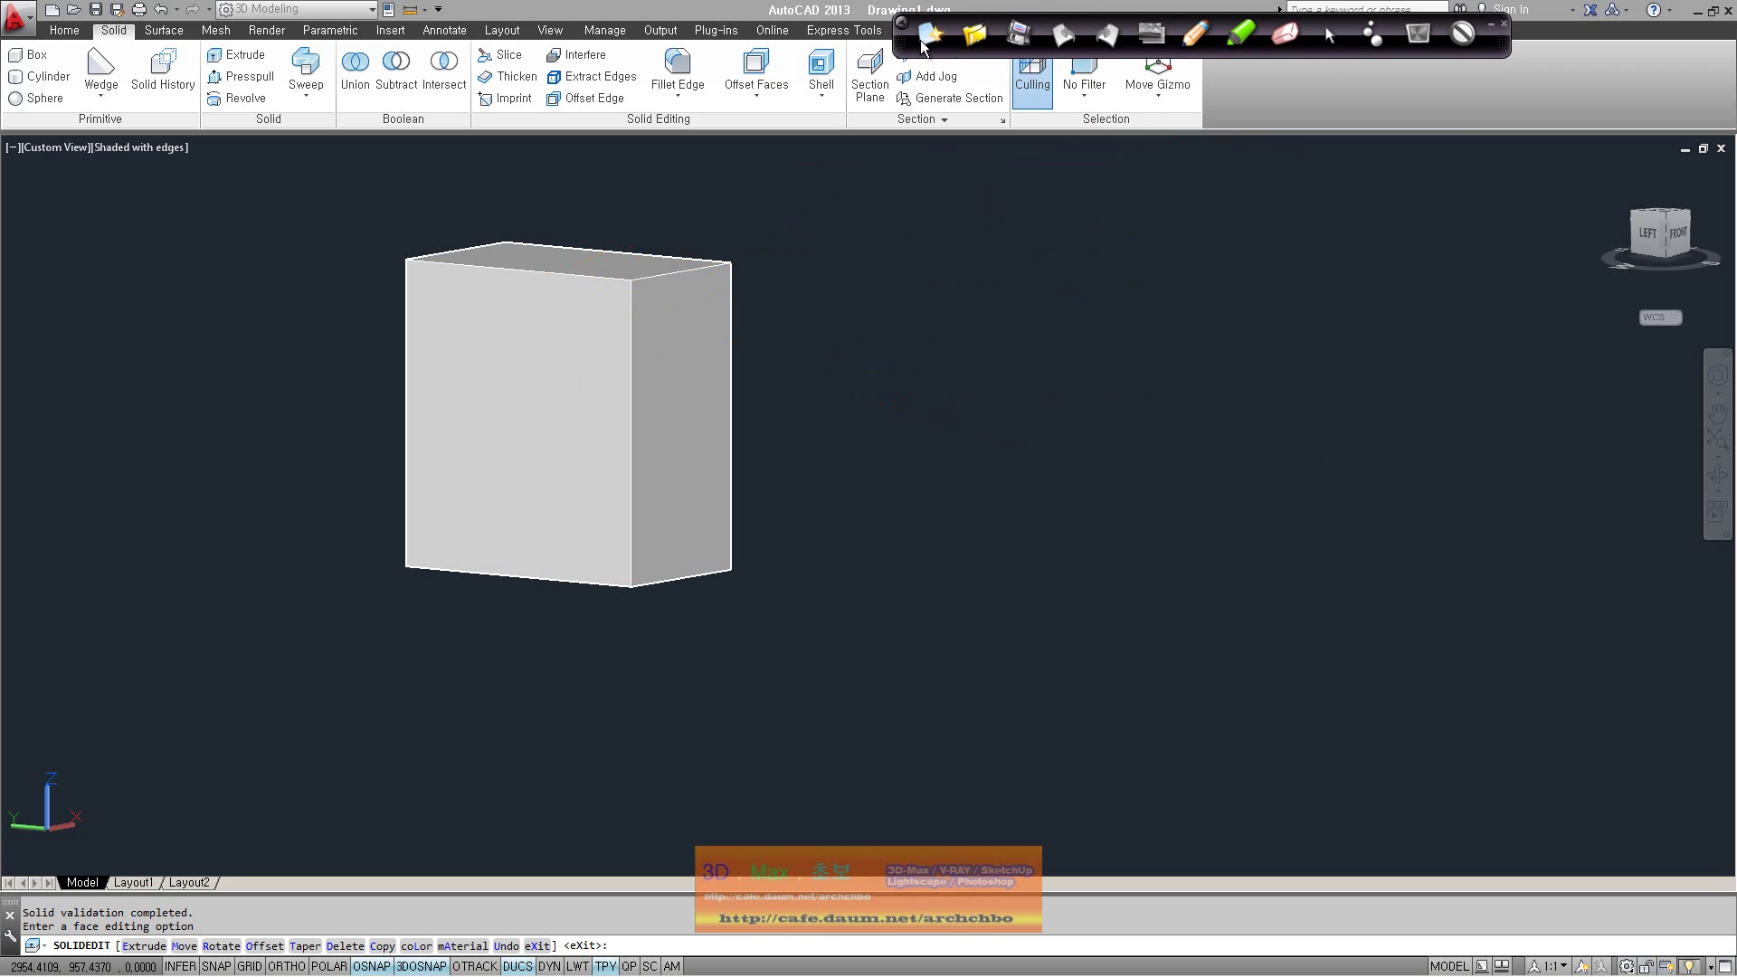
left_click(1334, 33)
Try giving the box's right face true colour green, then cancel when it's rejected
left_click(417, 946)
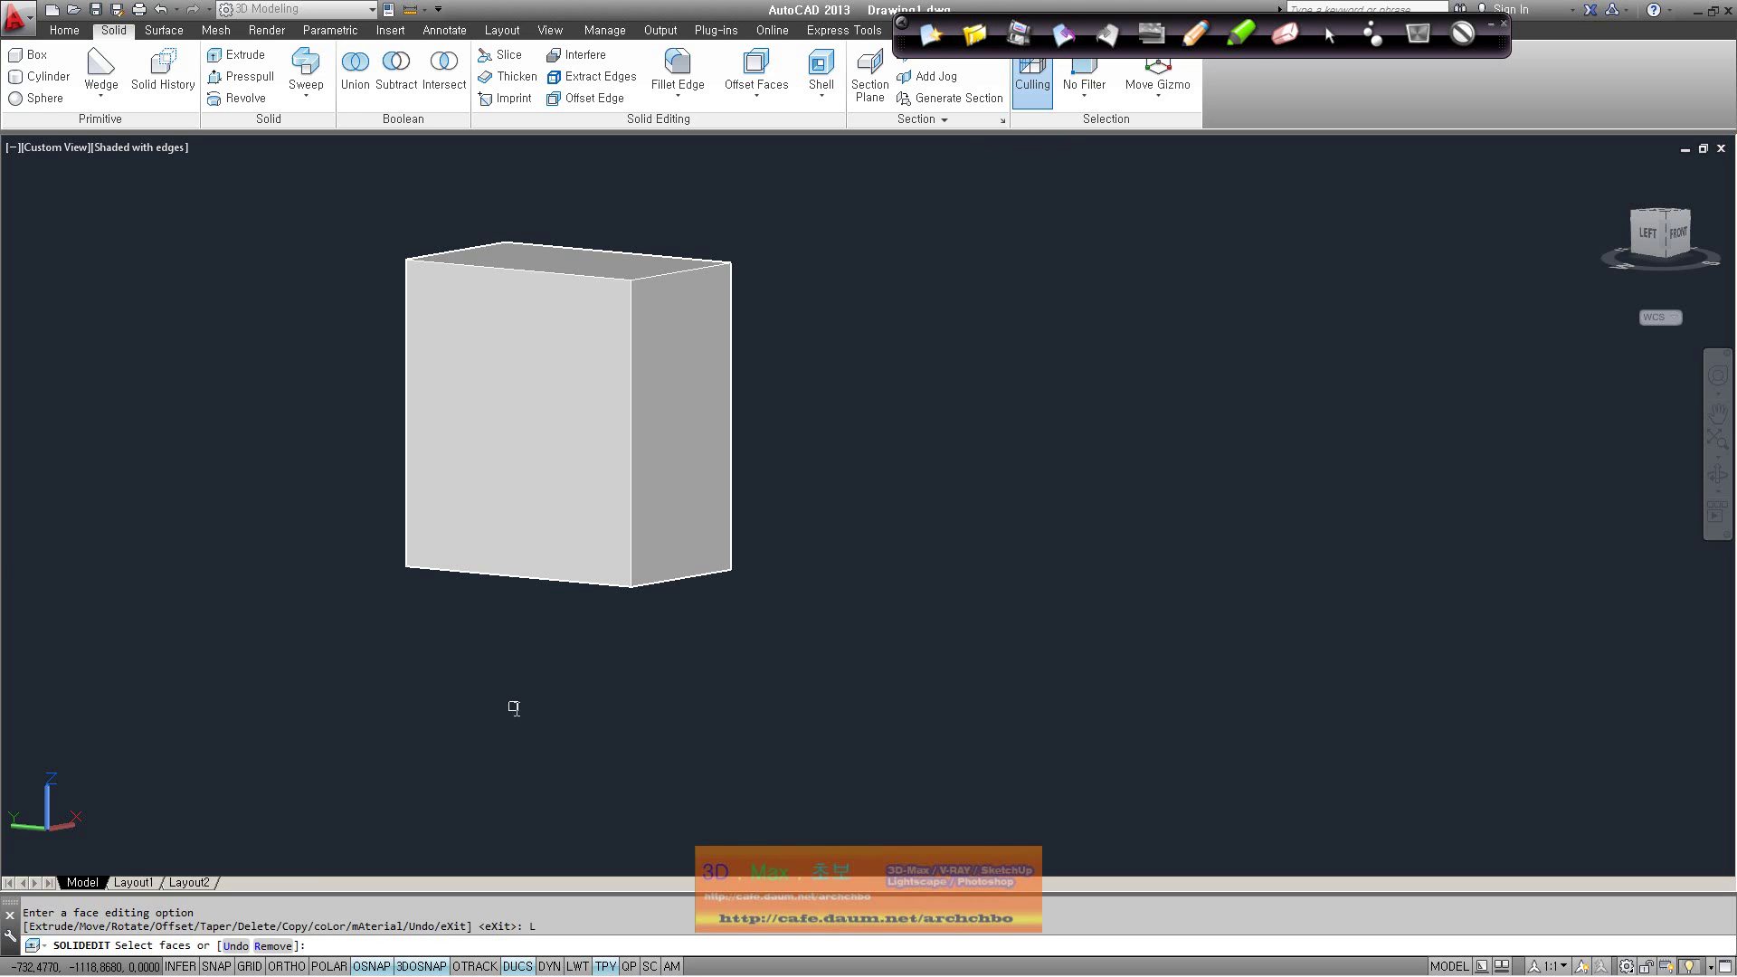
left_click(668, 559)
key("Return")
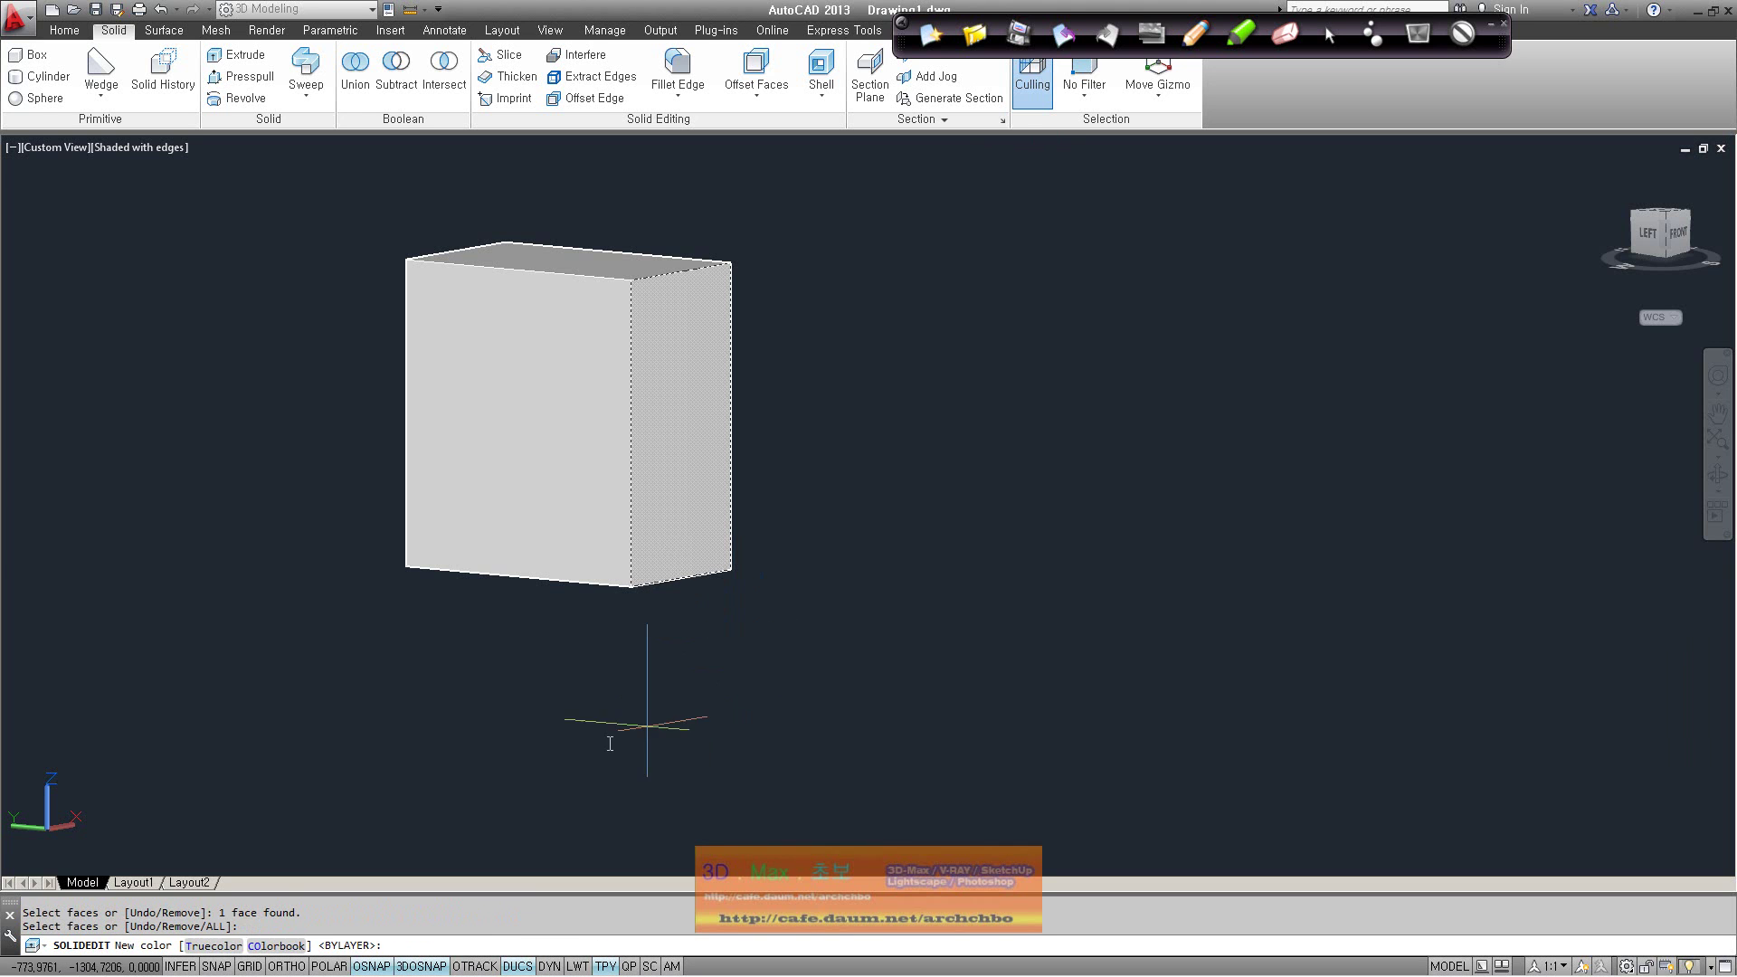
left_click(213, 946)
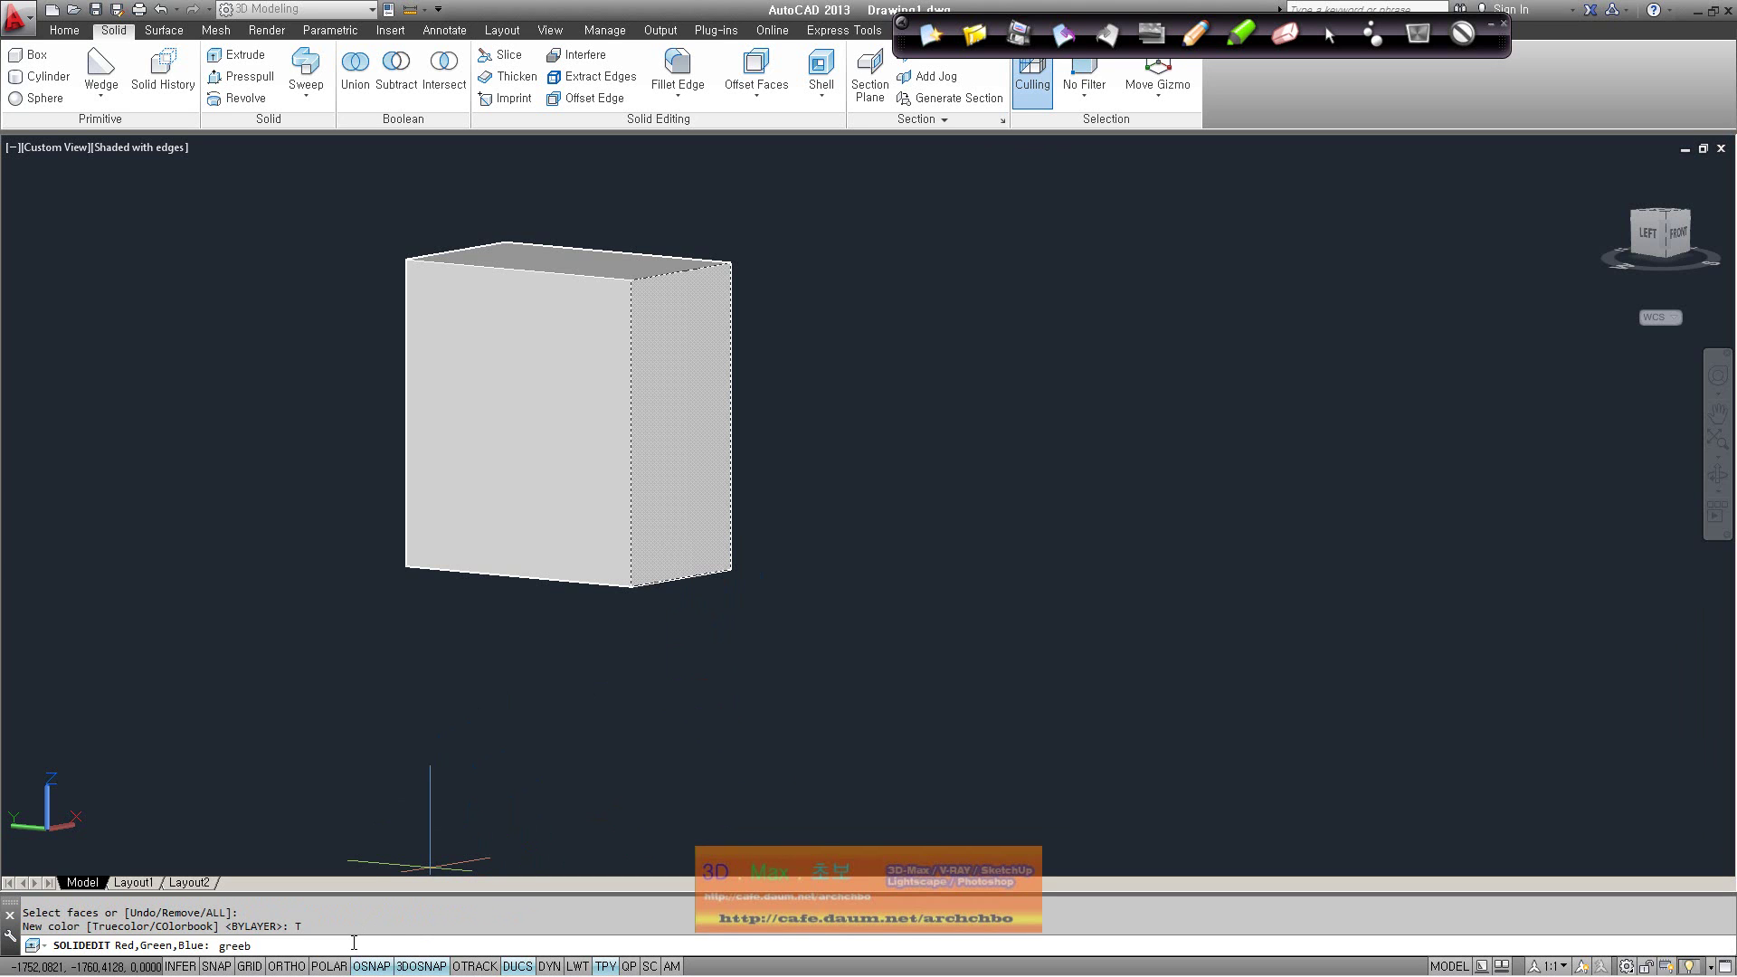
key("Return")
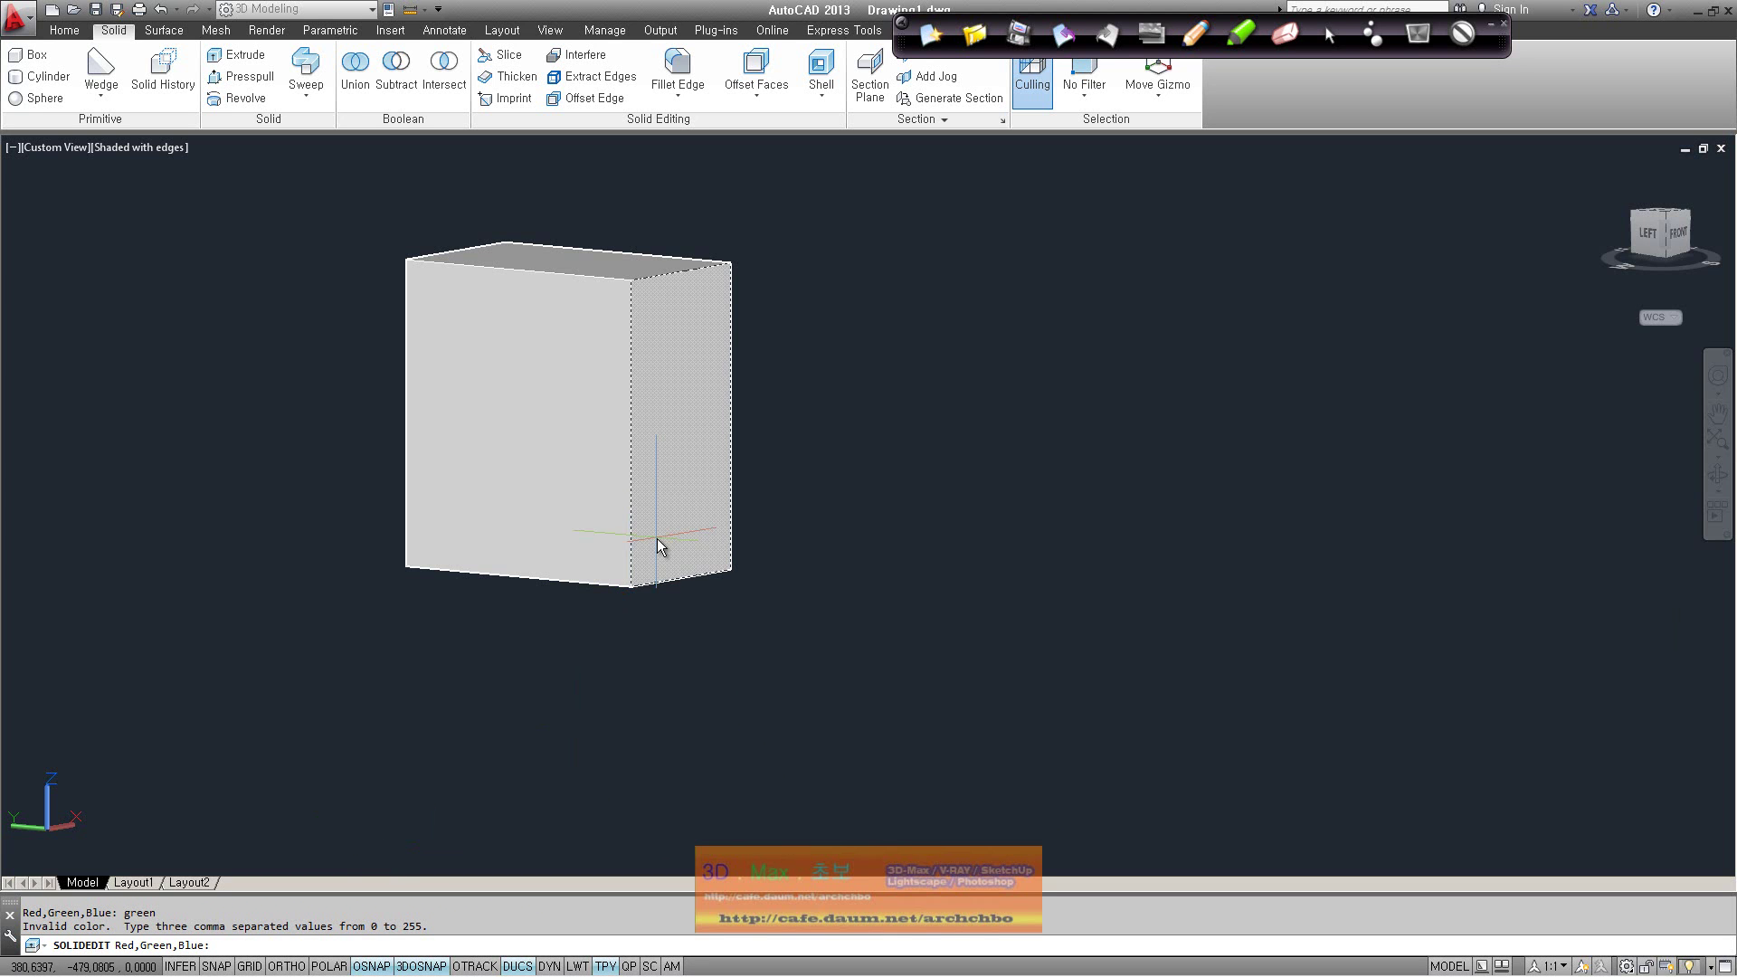
key("Escape")
mouse_move(730, 632)
middle_mouse_down("shift")
mouse_move(679, 712)
mouse_move(633, 692)
middle_mouse_up("shift")
middle_click_drag(546, 495, 567, 508)
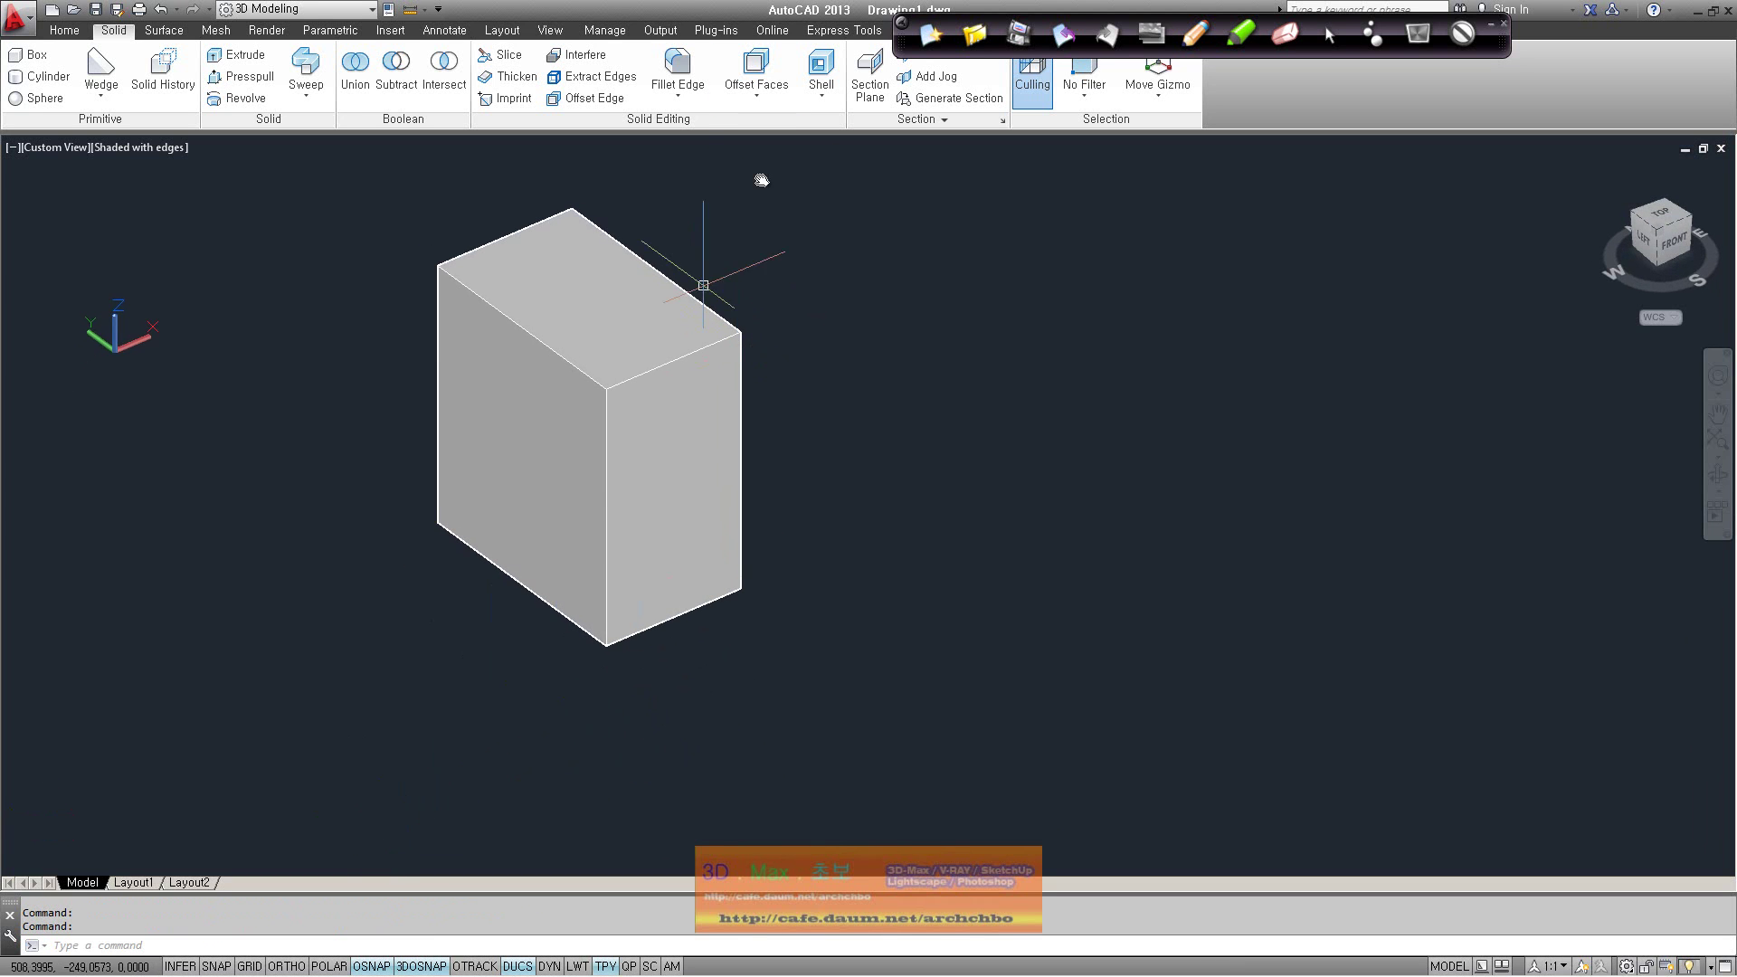
Start SOLIDEDIT with the SO alias and navigate its face options
left_click(757, 96)
left_click(821, 96)
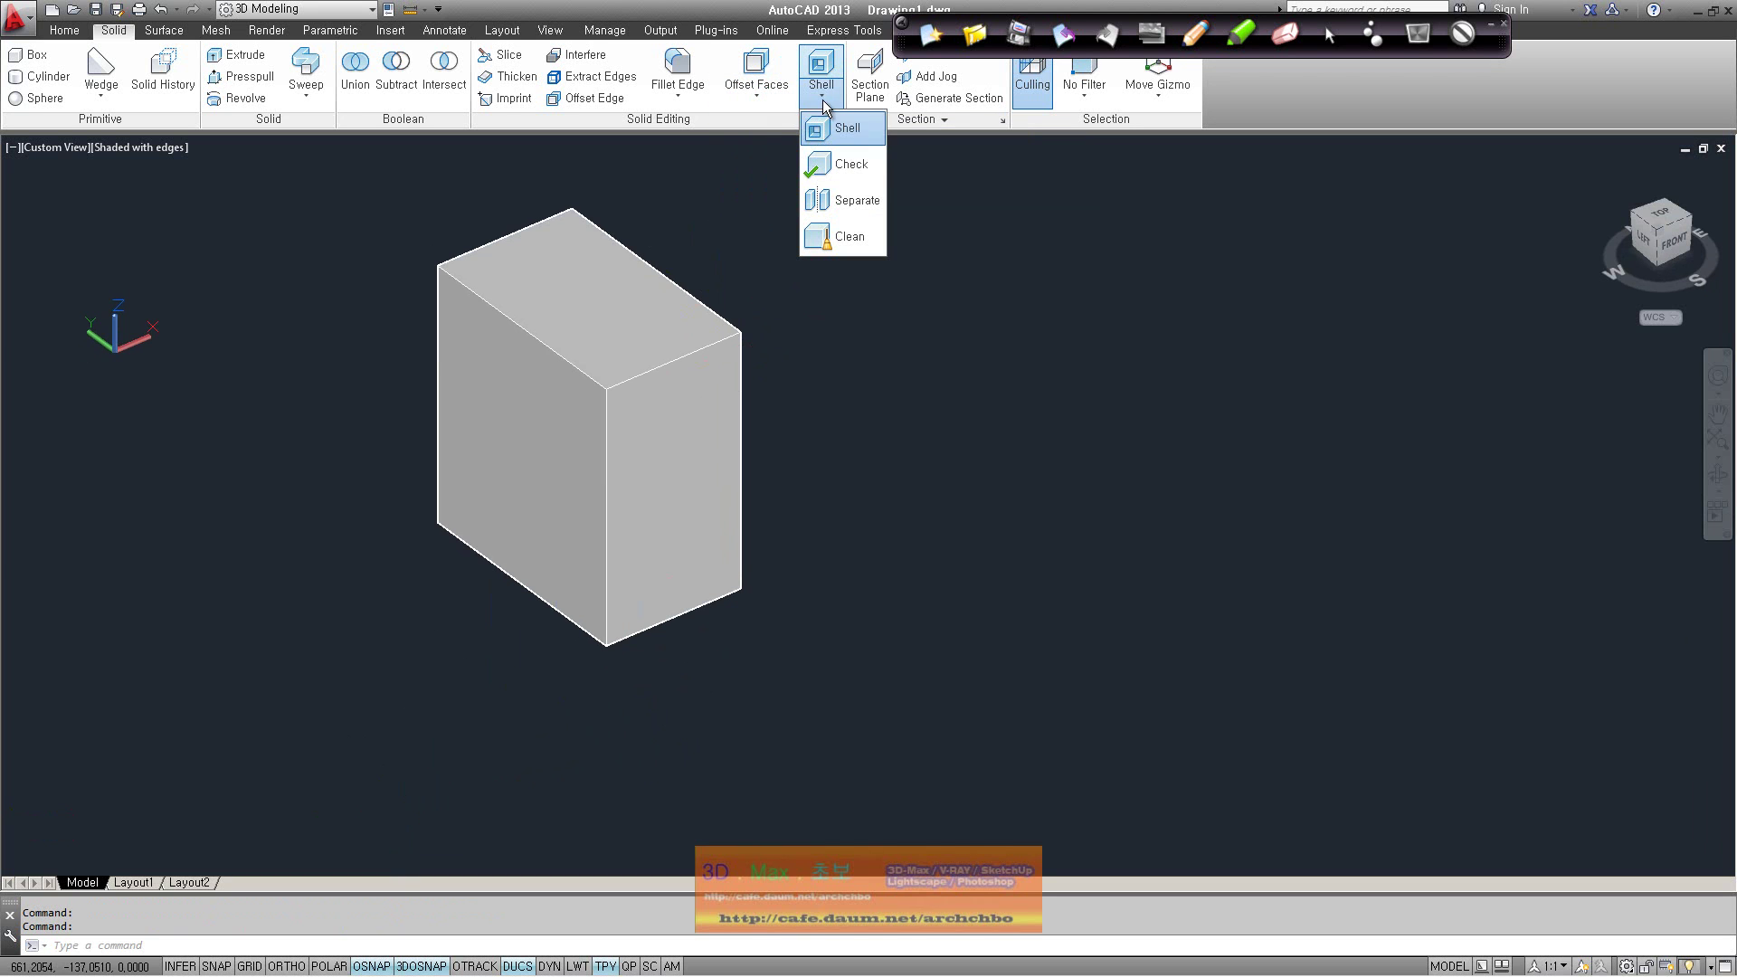
left_click(677, 217)
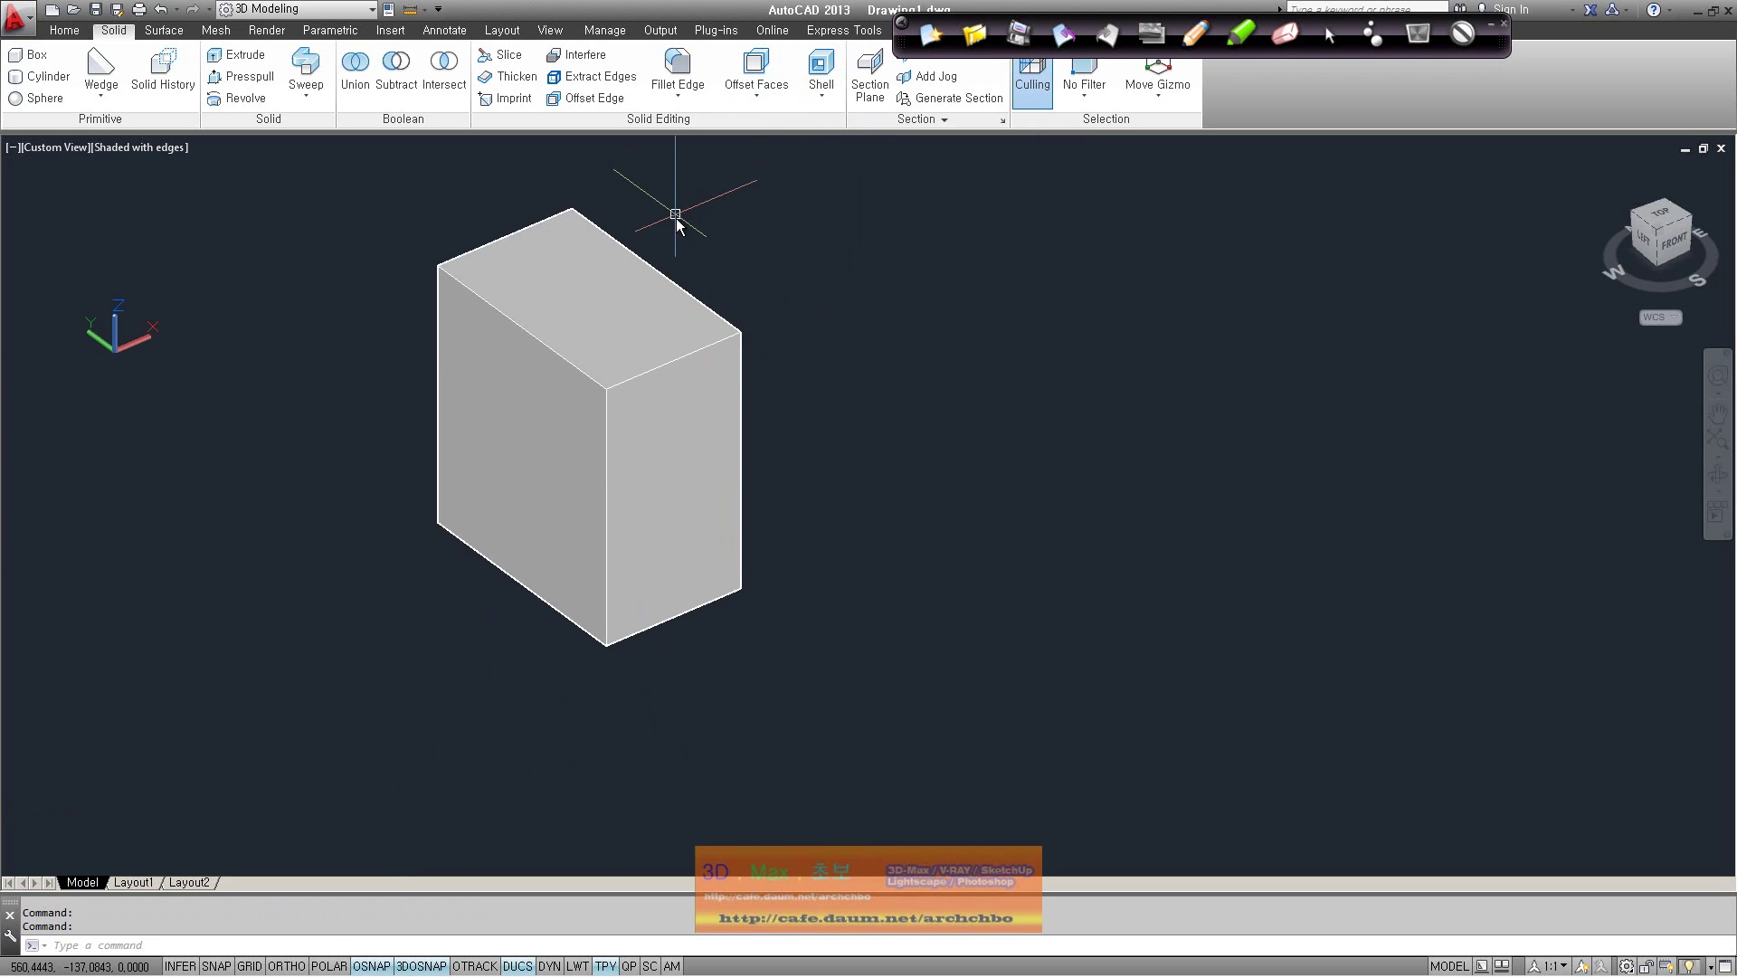
type("solidedit")
key("Return")
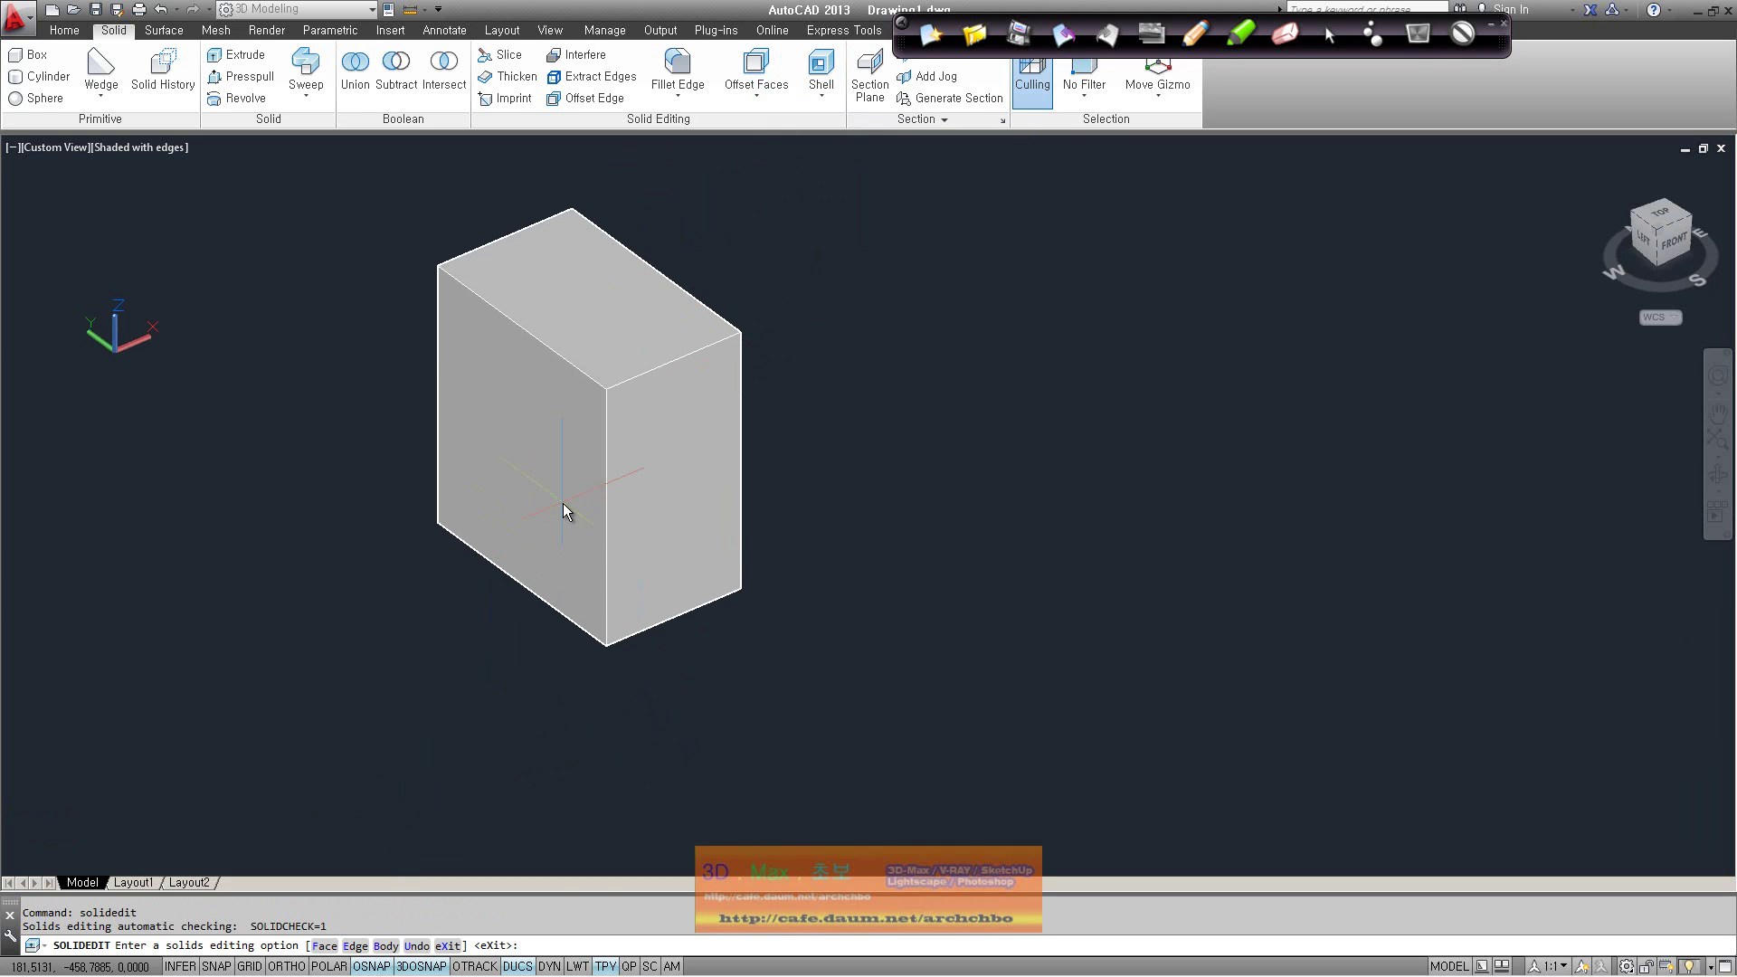
left_click(328, 945)
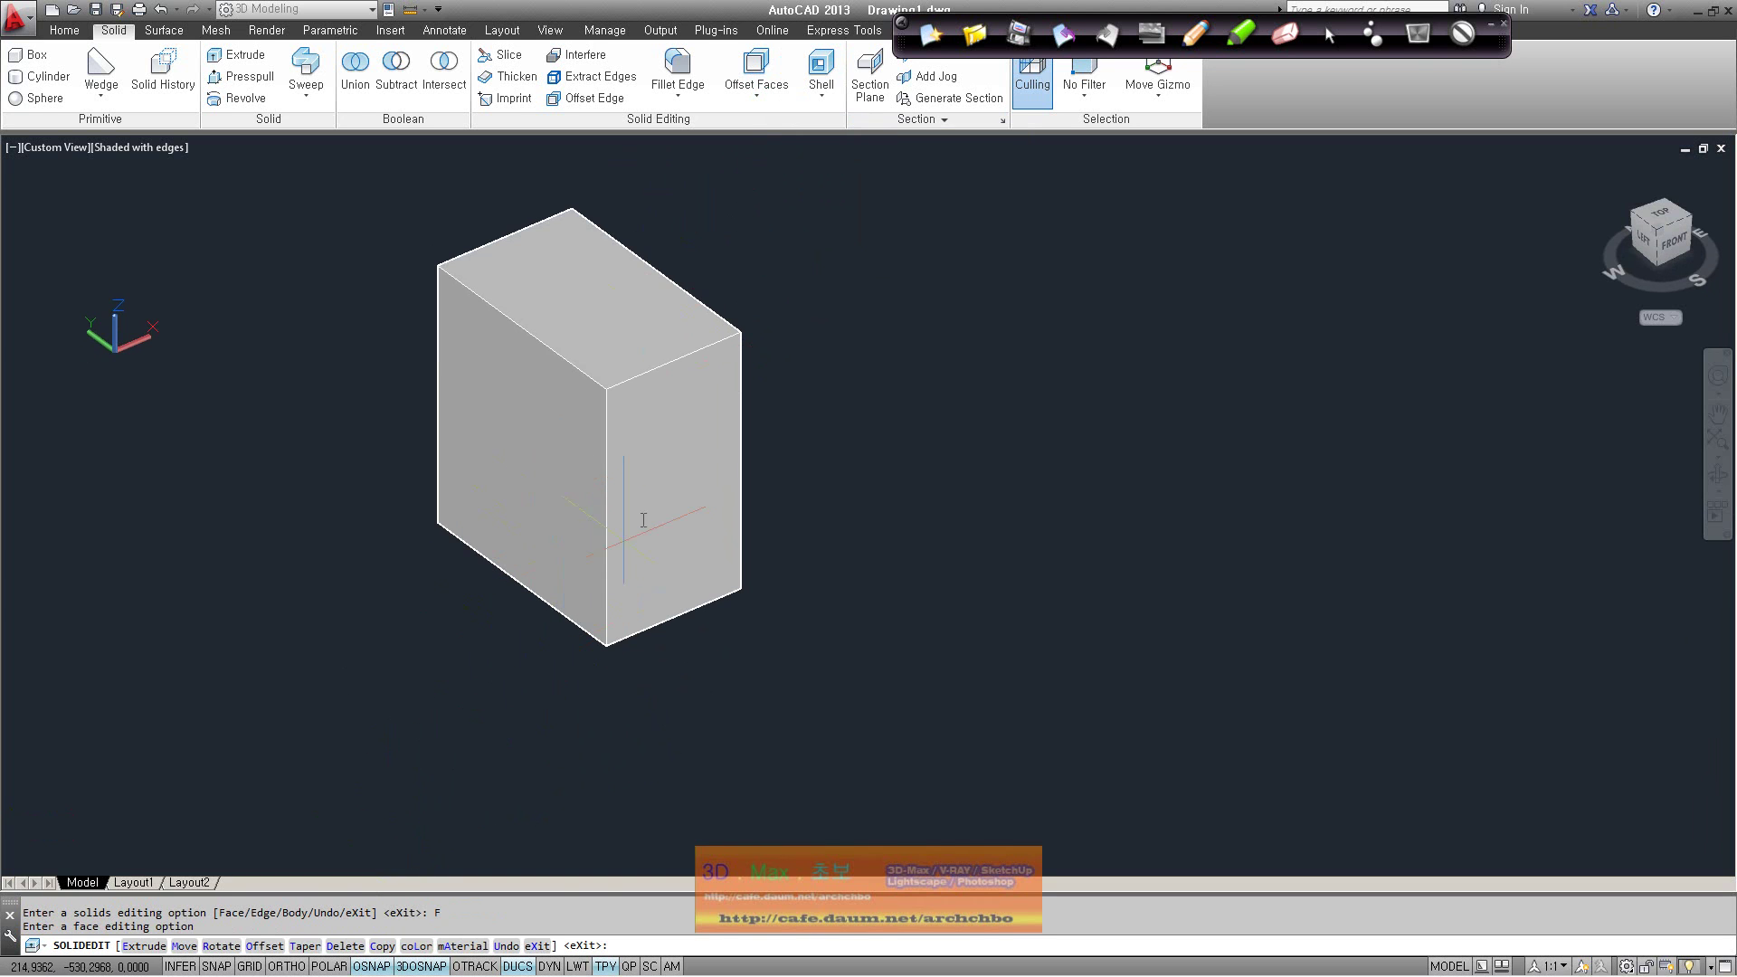
middle_click_drag(517, 764, 577, 709, "shift")
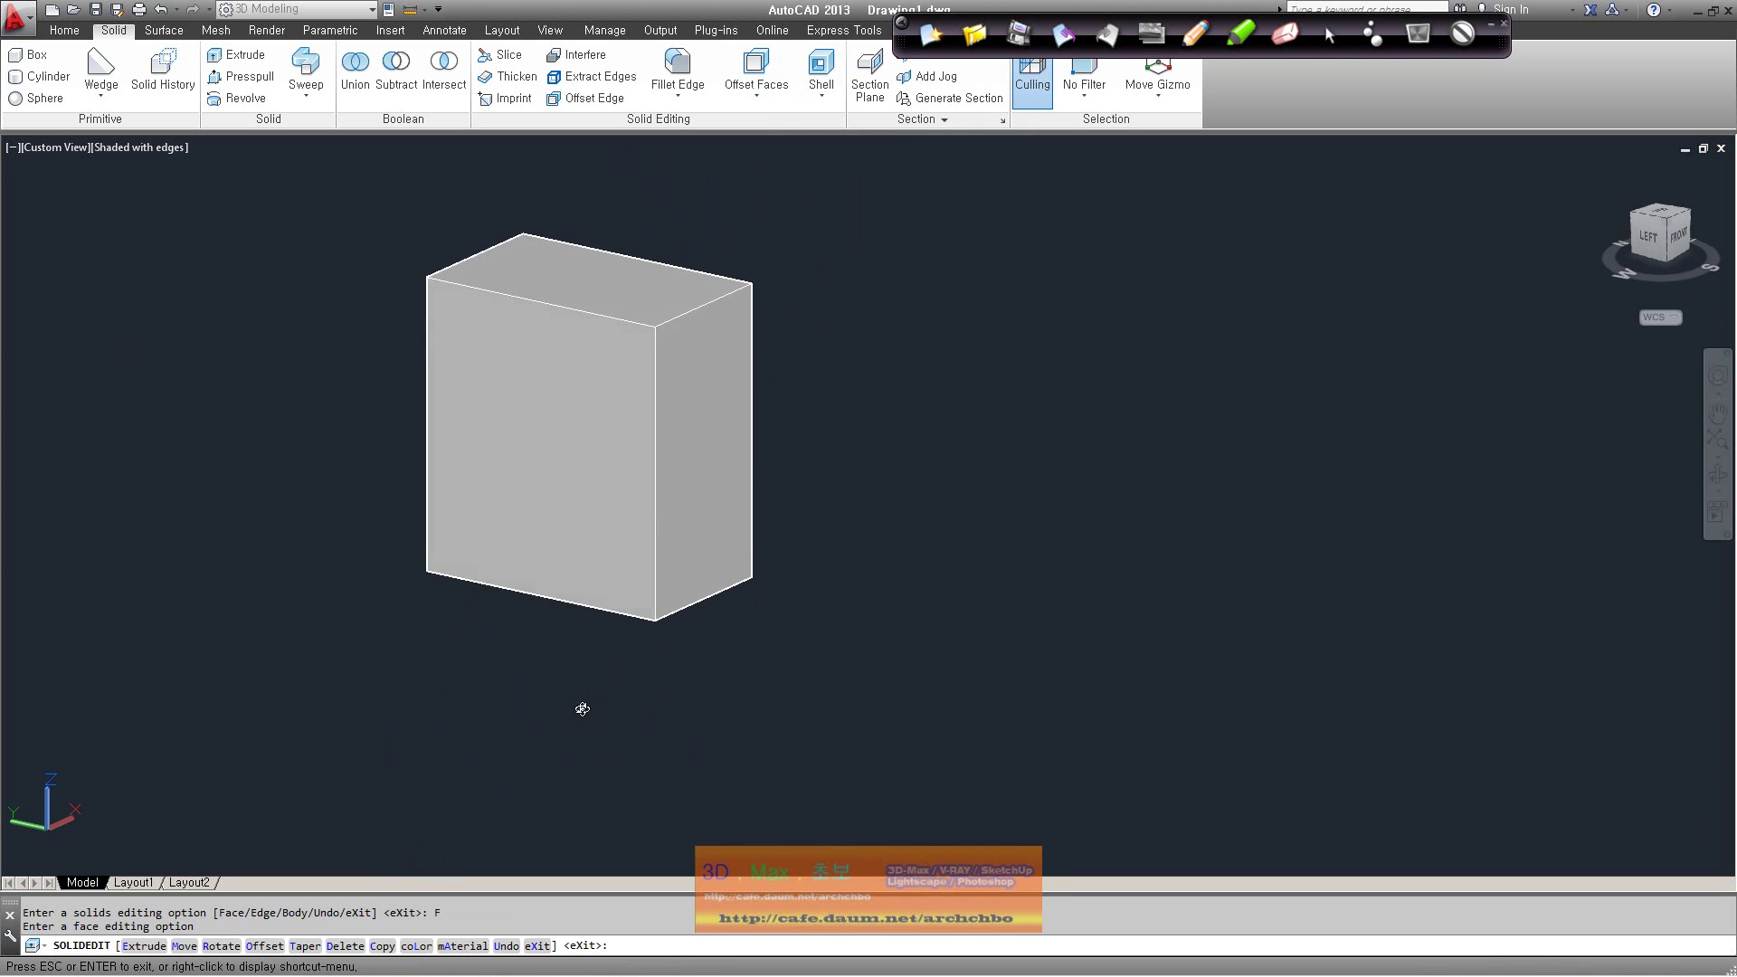
key("Return")
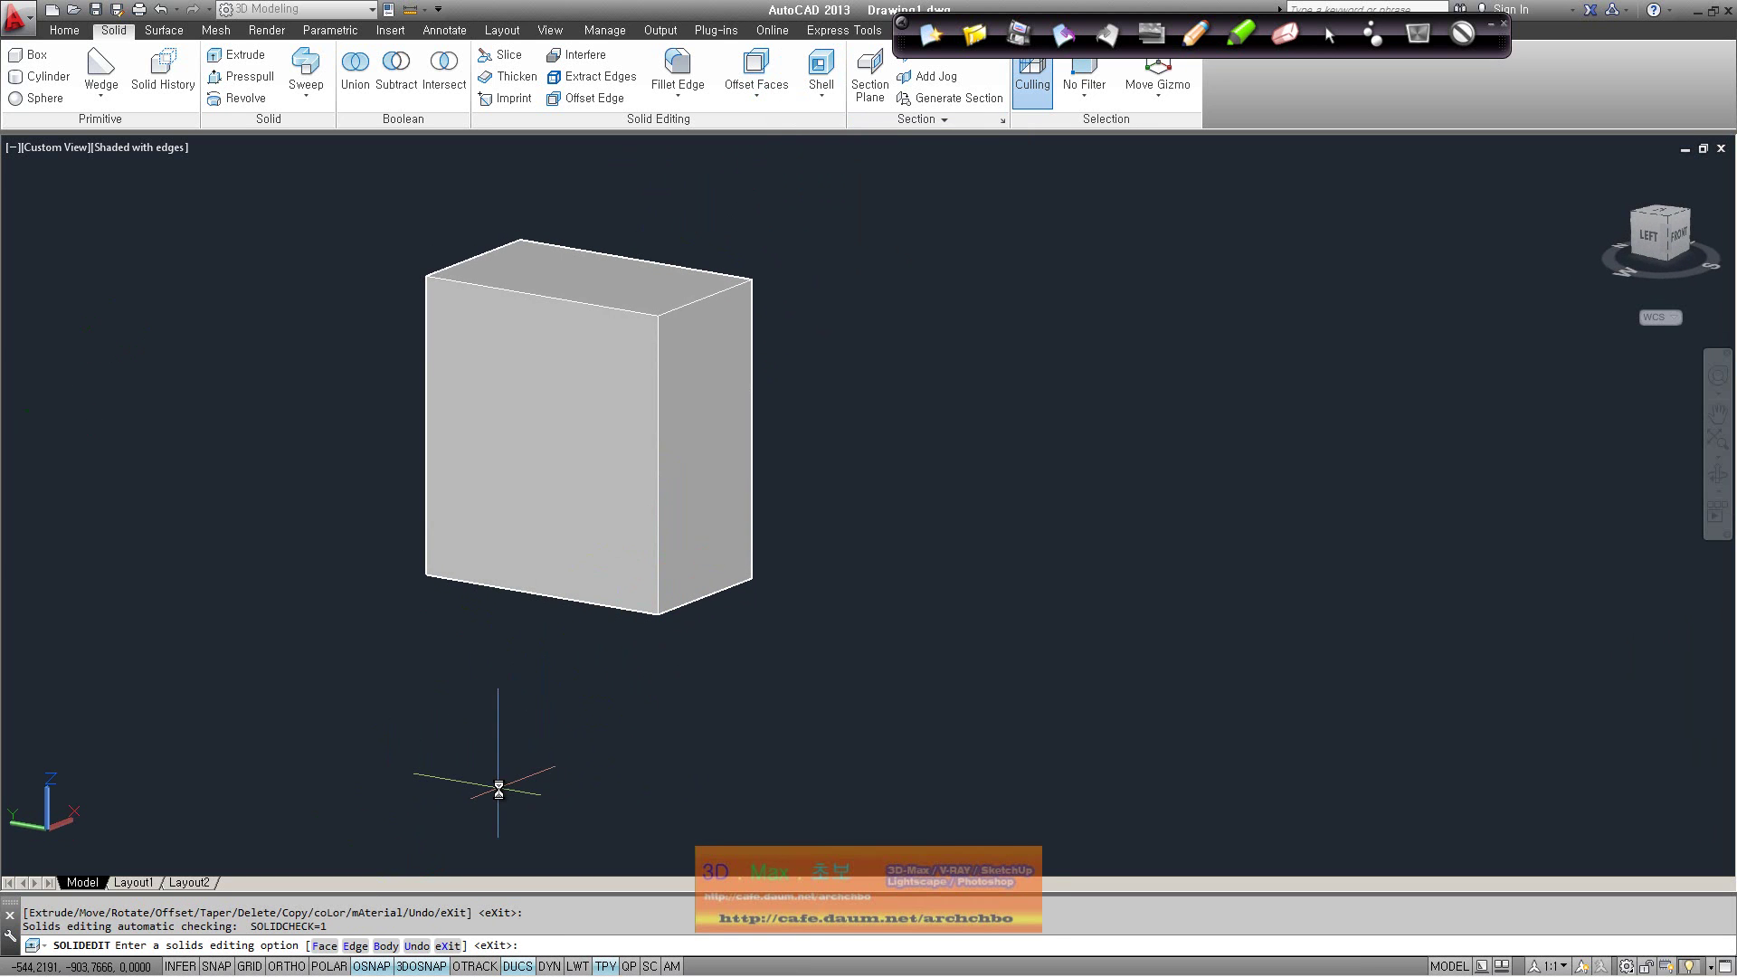
Colour the box's right face red and orbit to show it
left_click(324, 946)
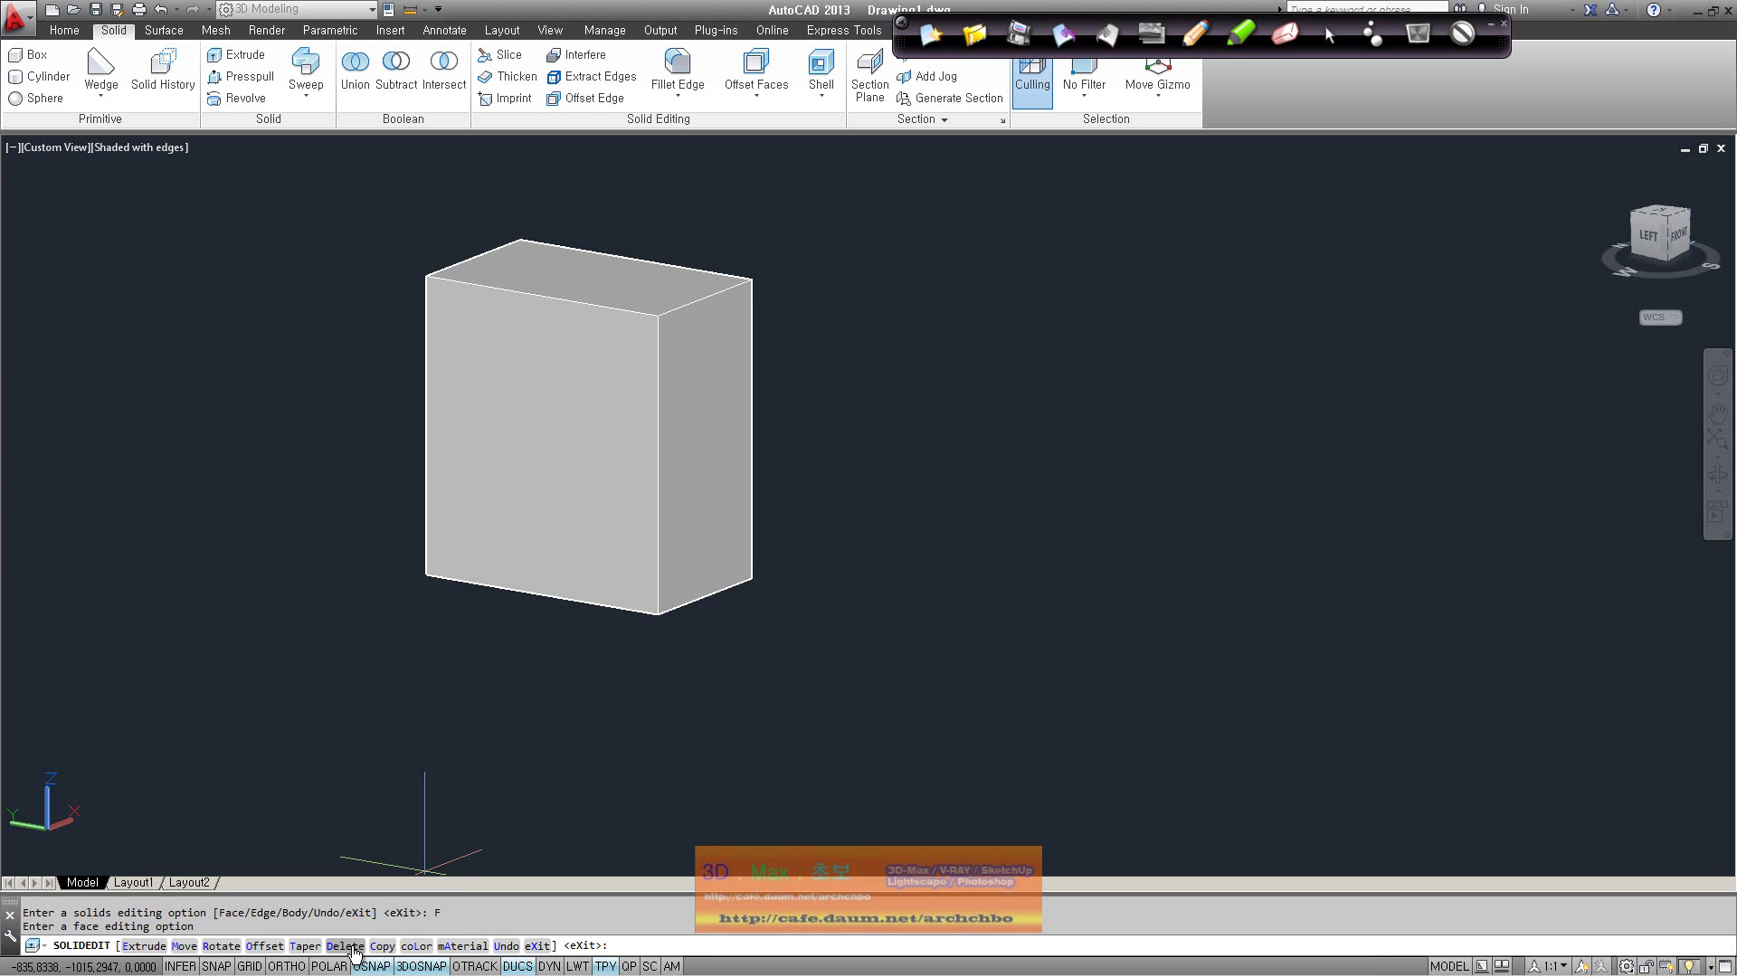
left_click(415, 946)
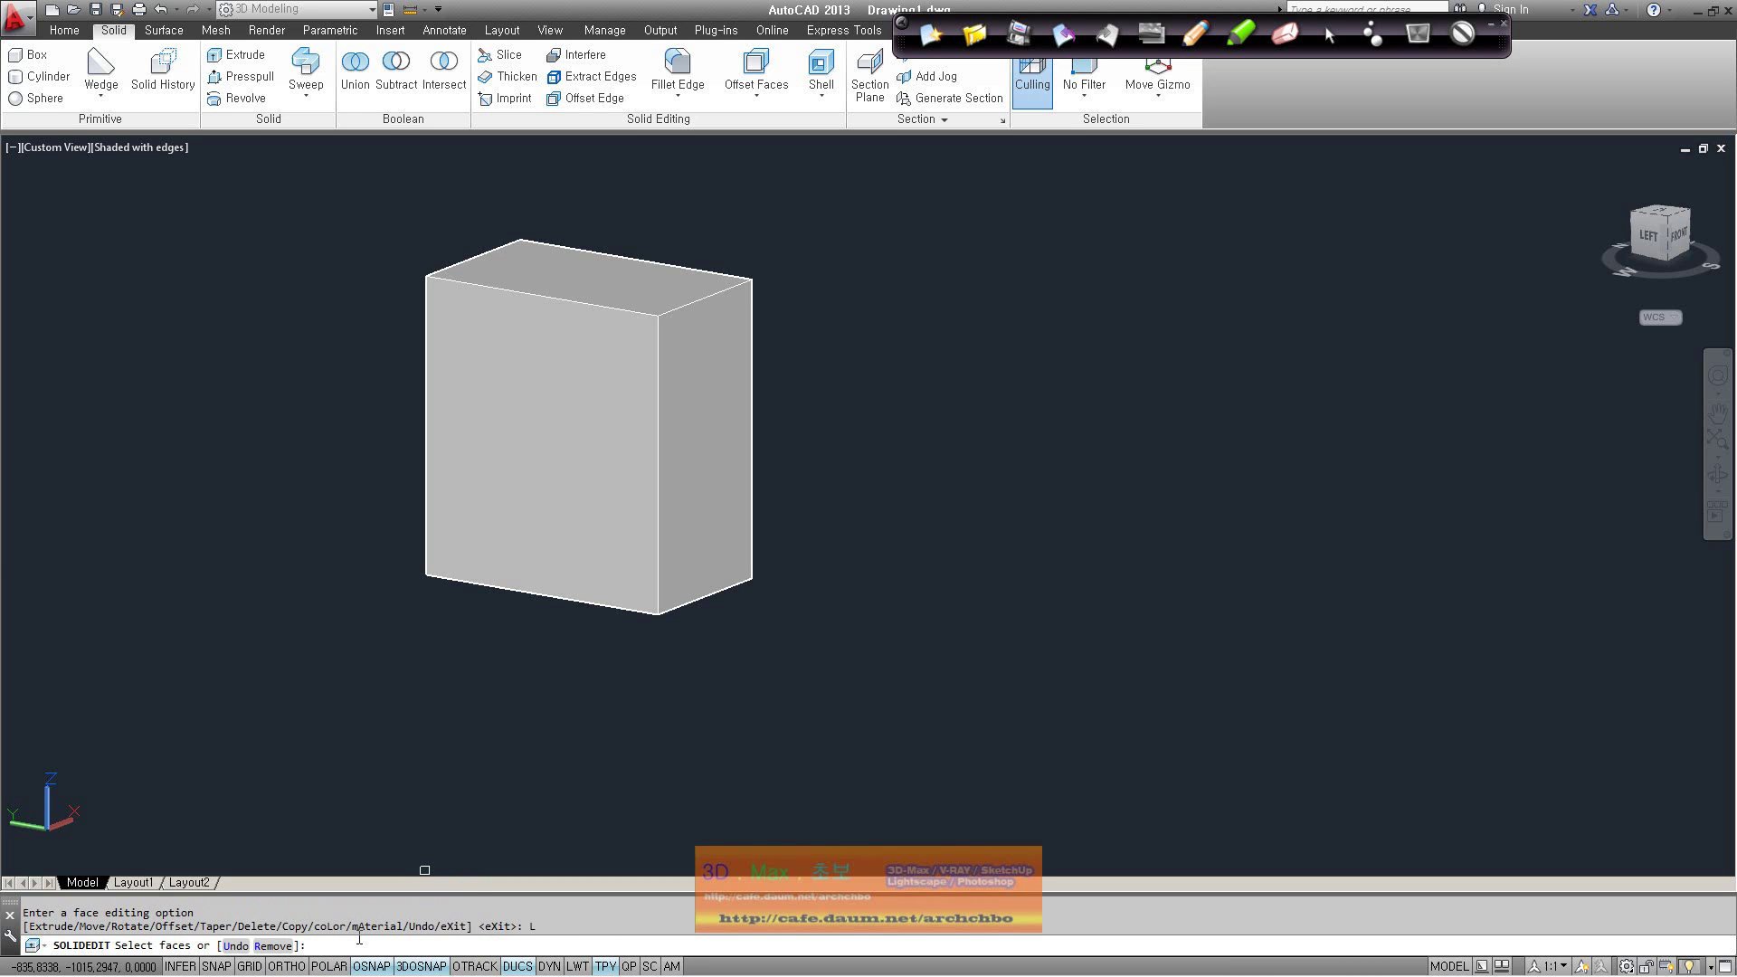
left_click(686, 577)
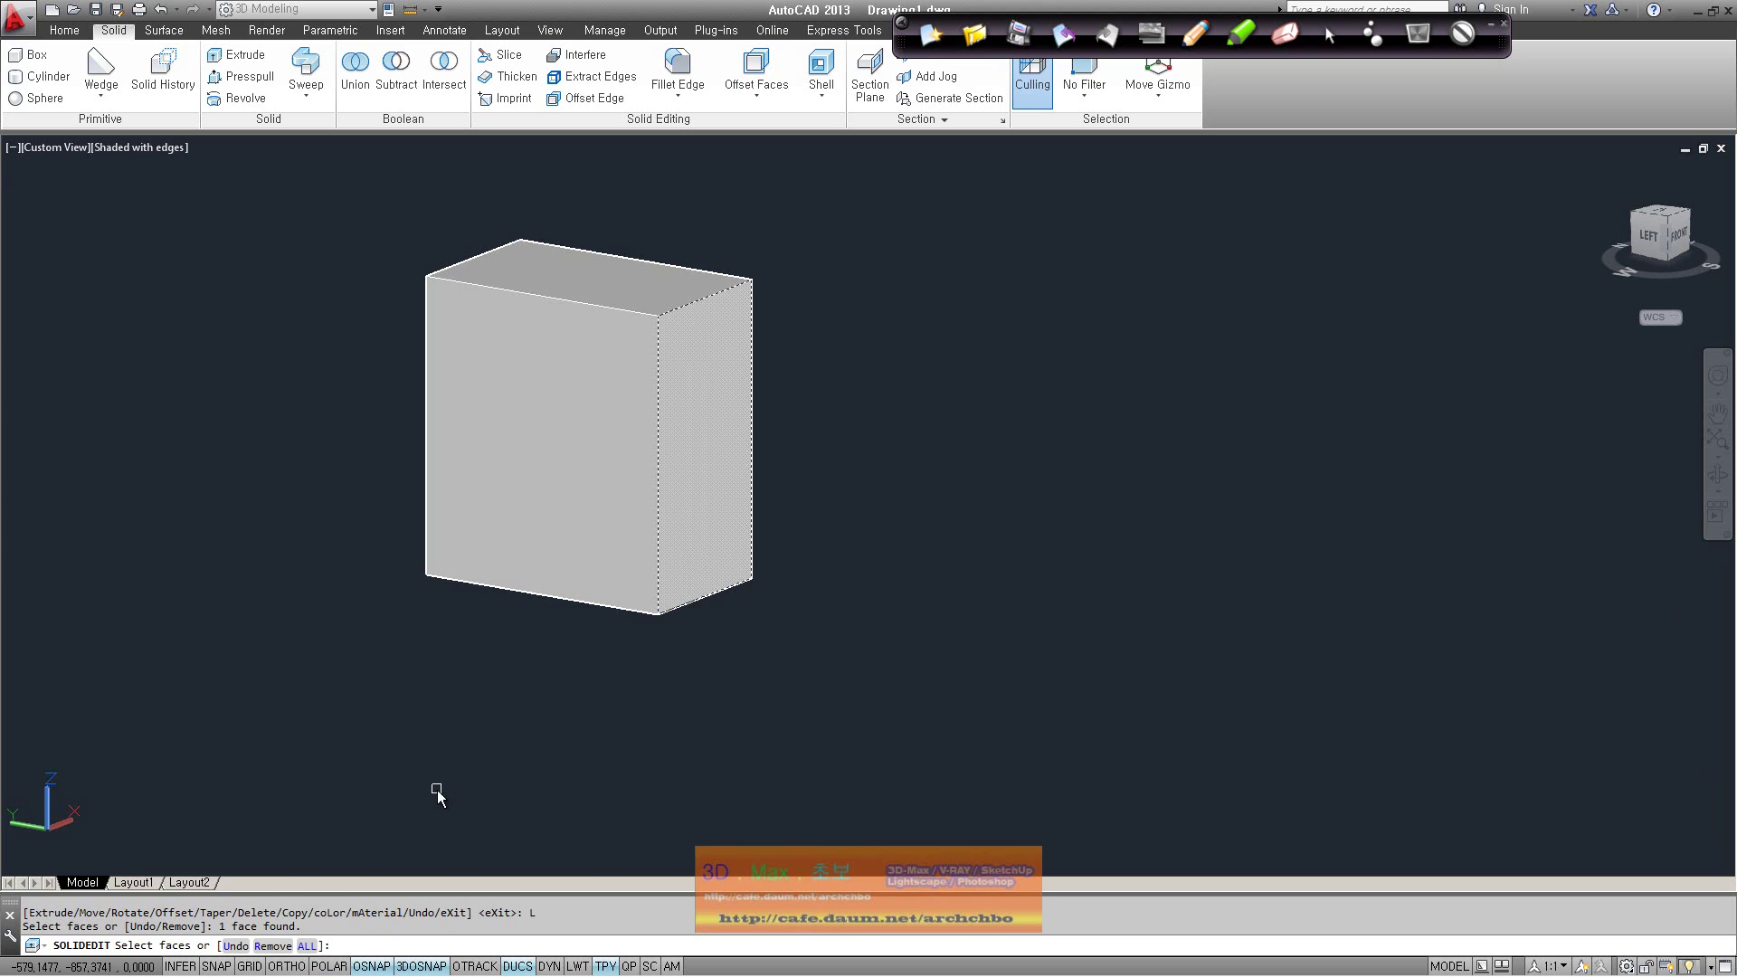
key("Return")
left_click(727, 536)
left_click(834, 637)
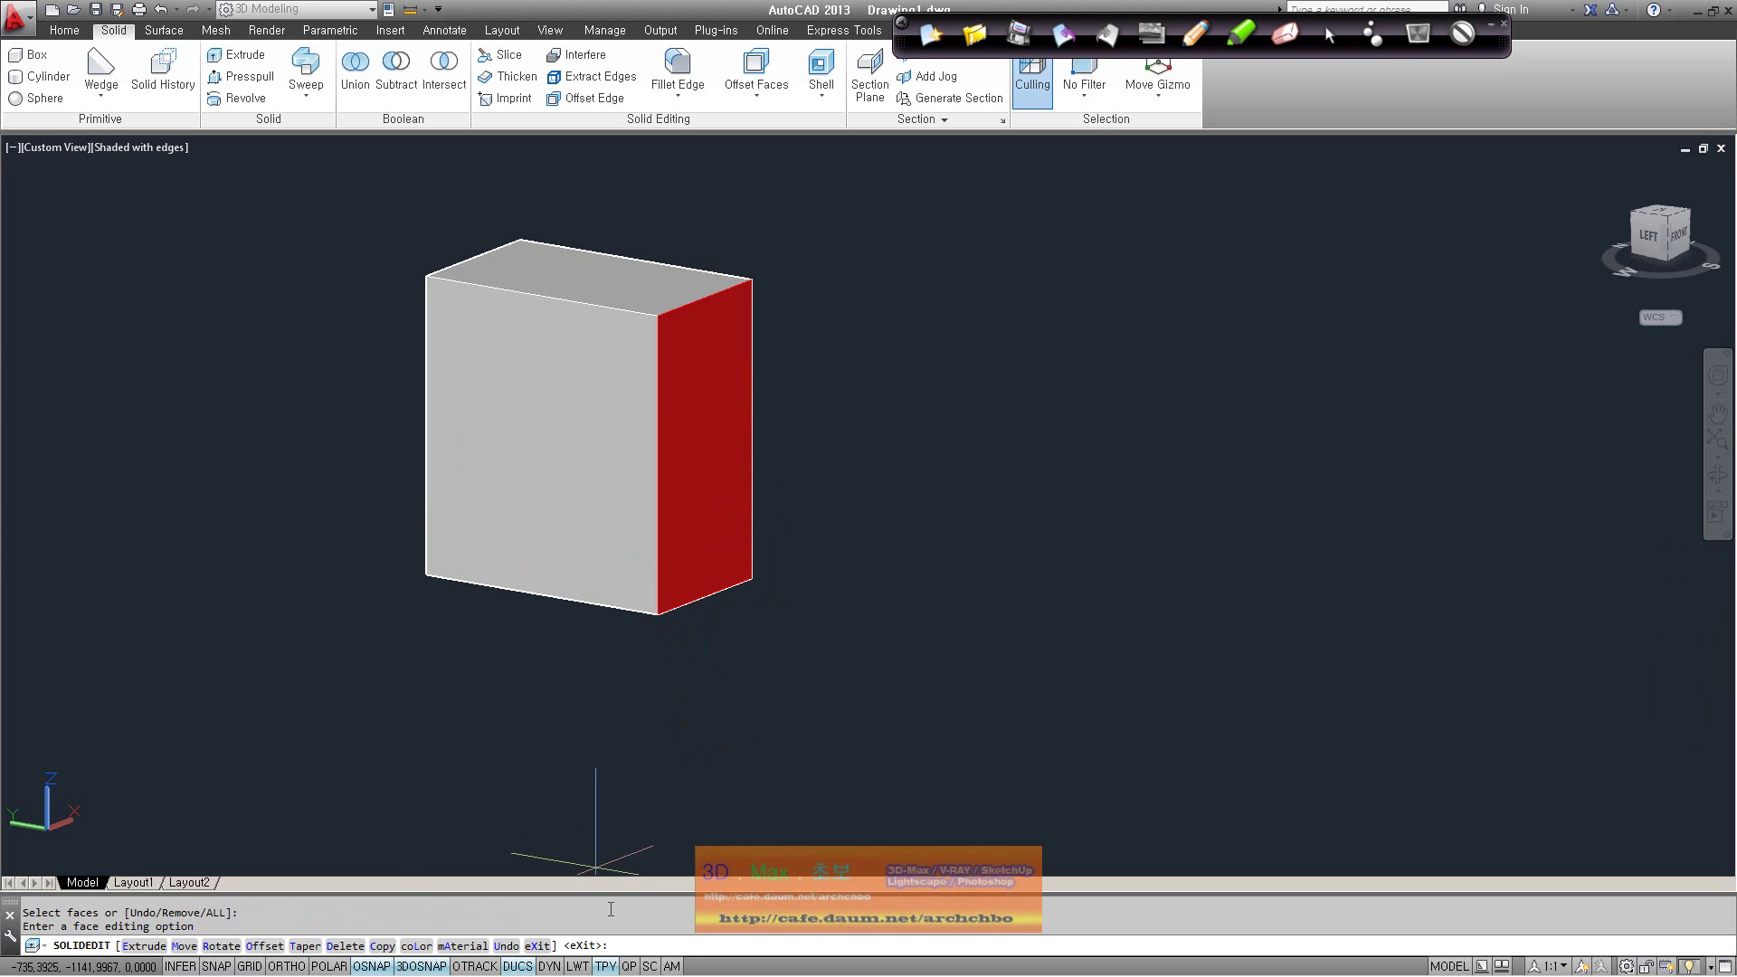
key("Return")
middle_click_drag(907, 582, 706, 431, "shift")
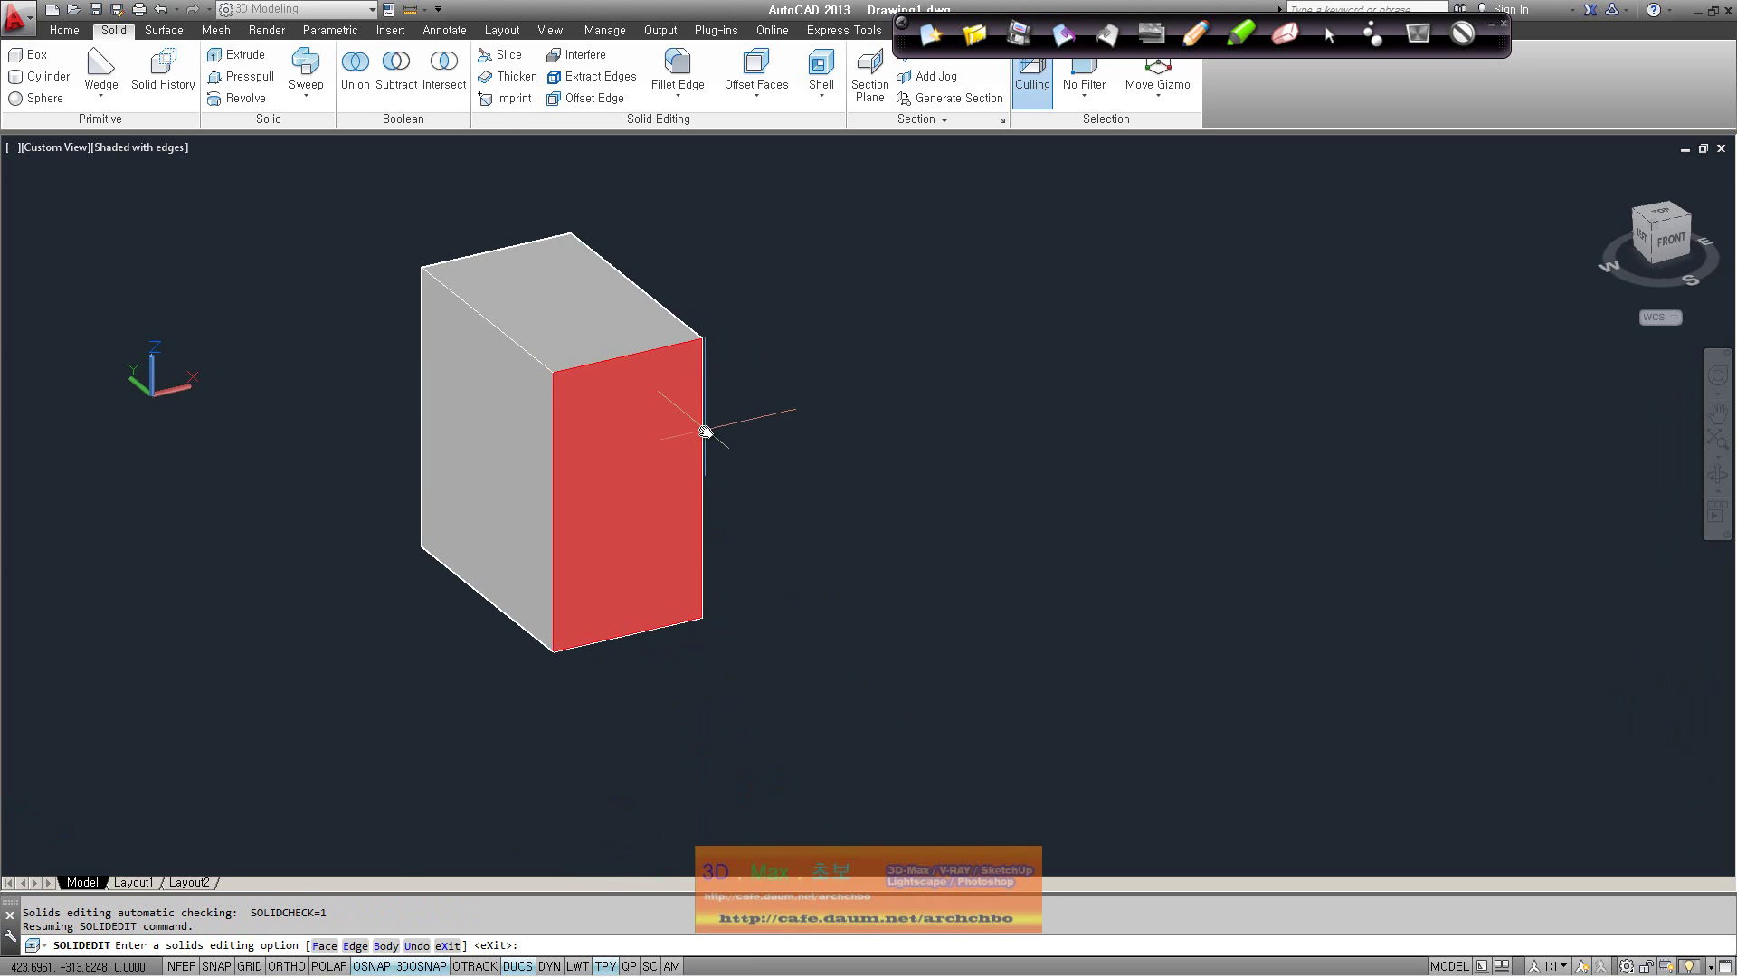
left_click(757, 91)
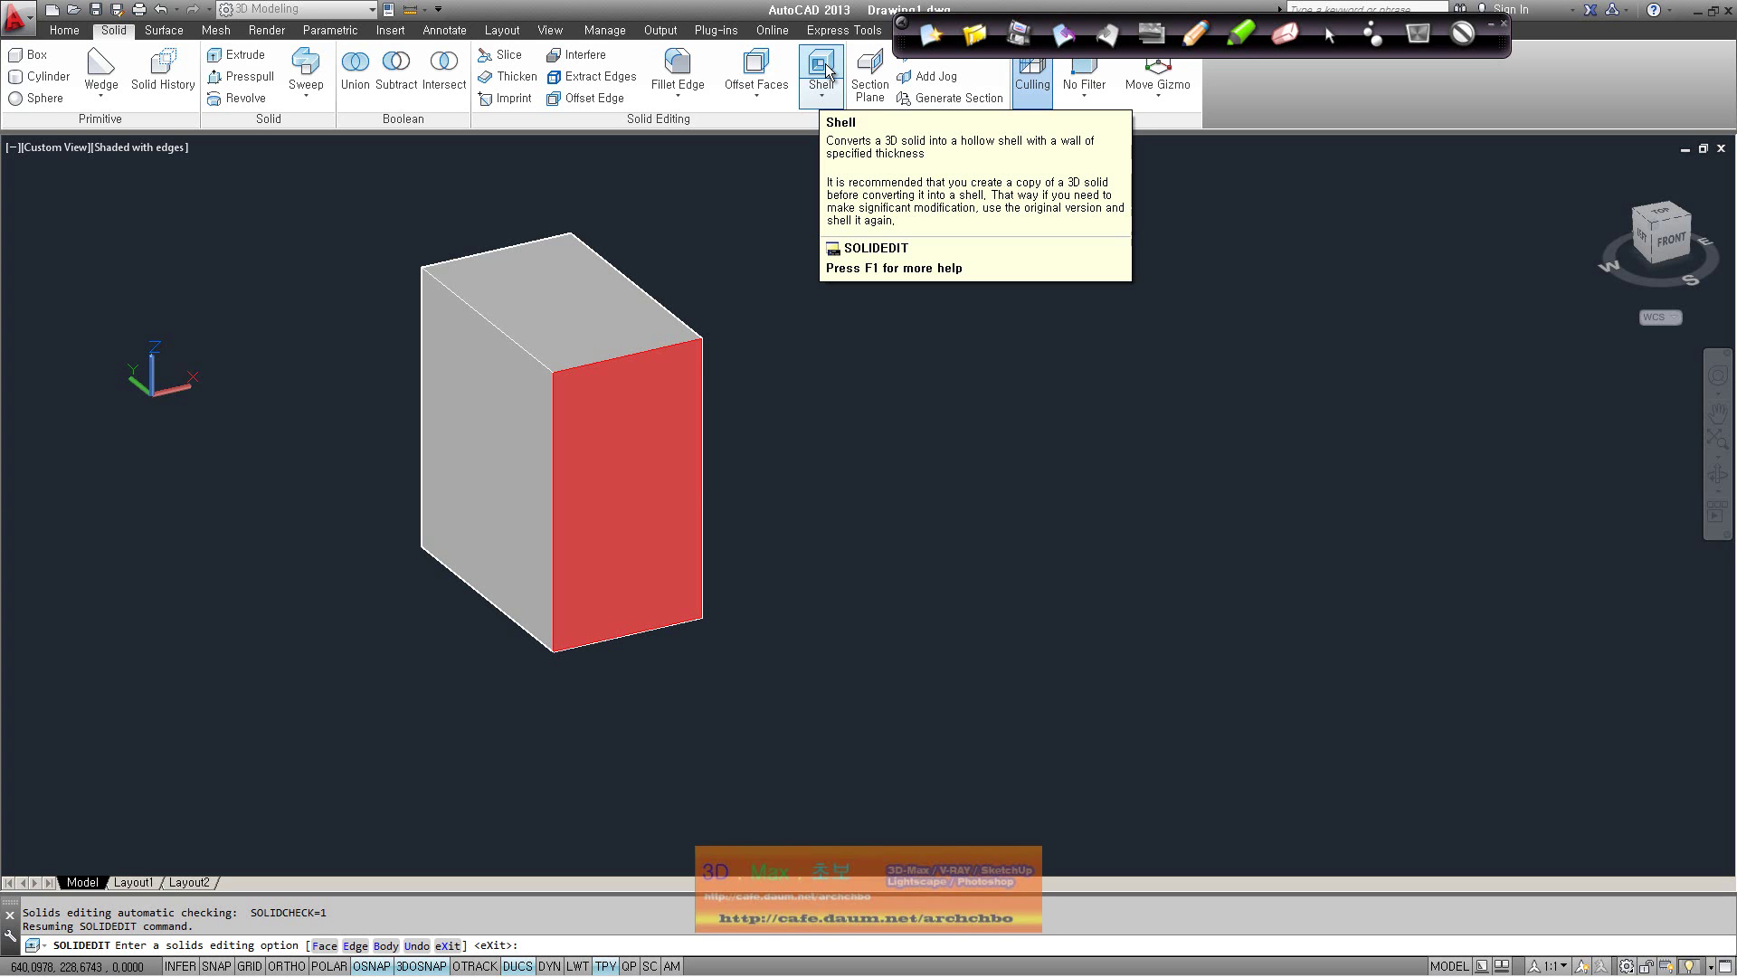
Attempt to shell the red-faced box with 10-unit walls
left_click(826, 67)
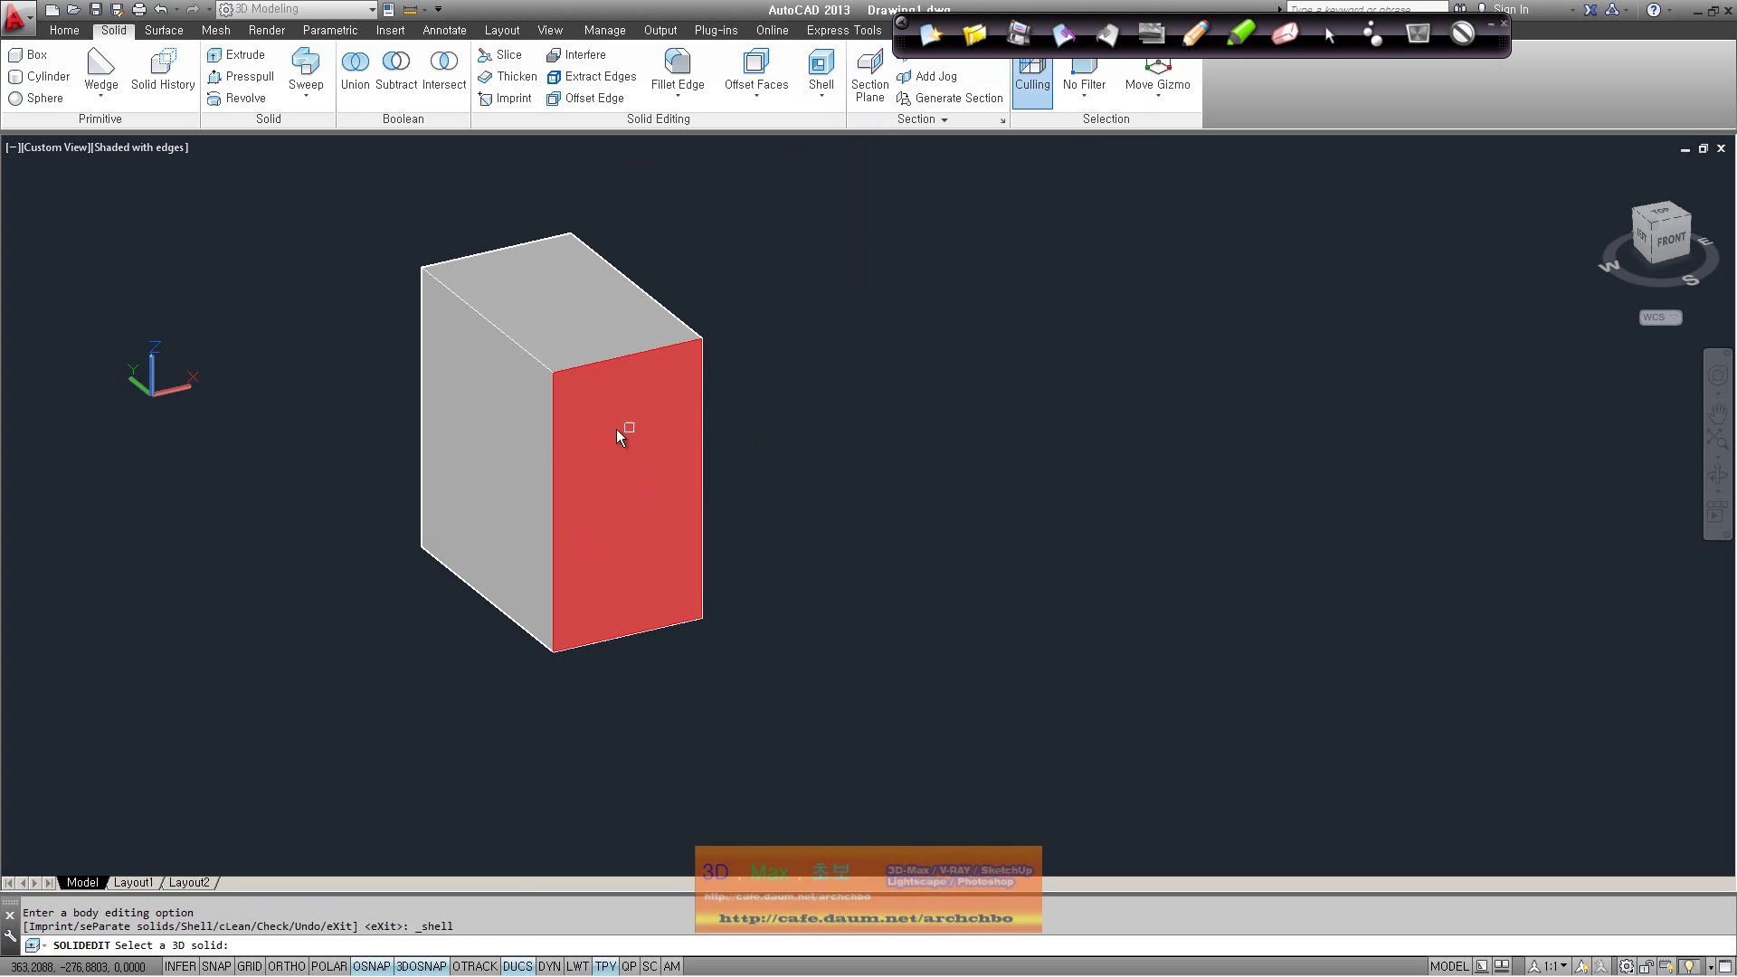
left_click(527, 448)
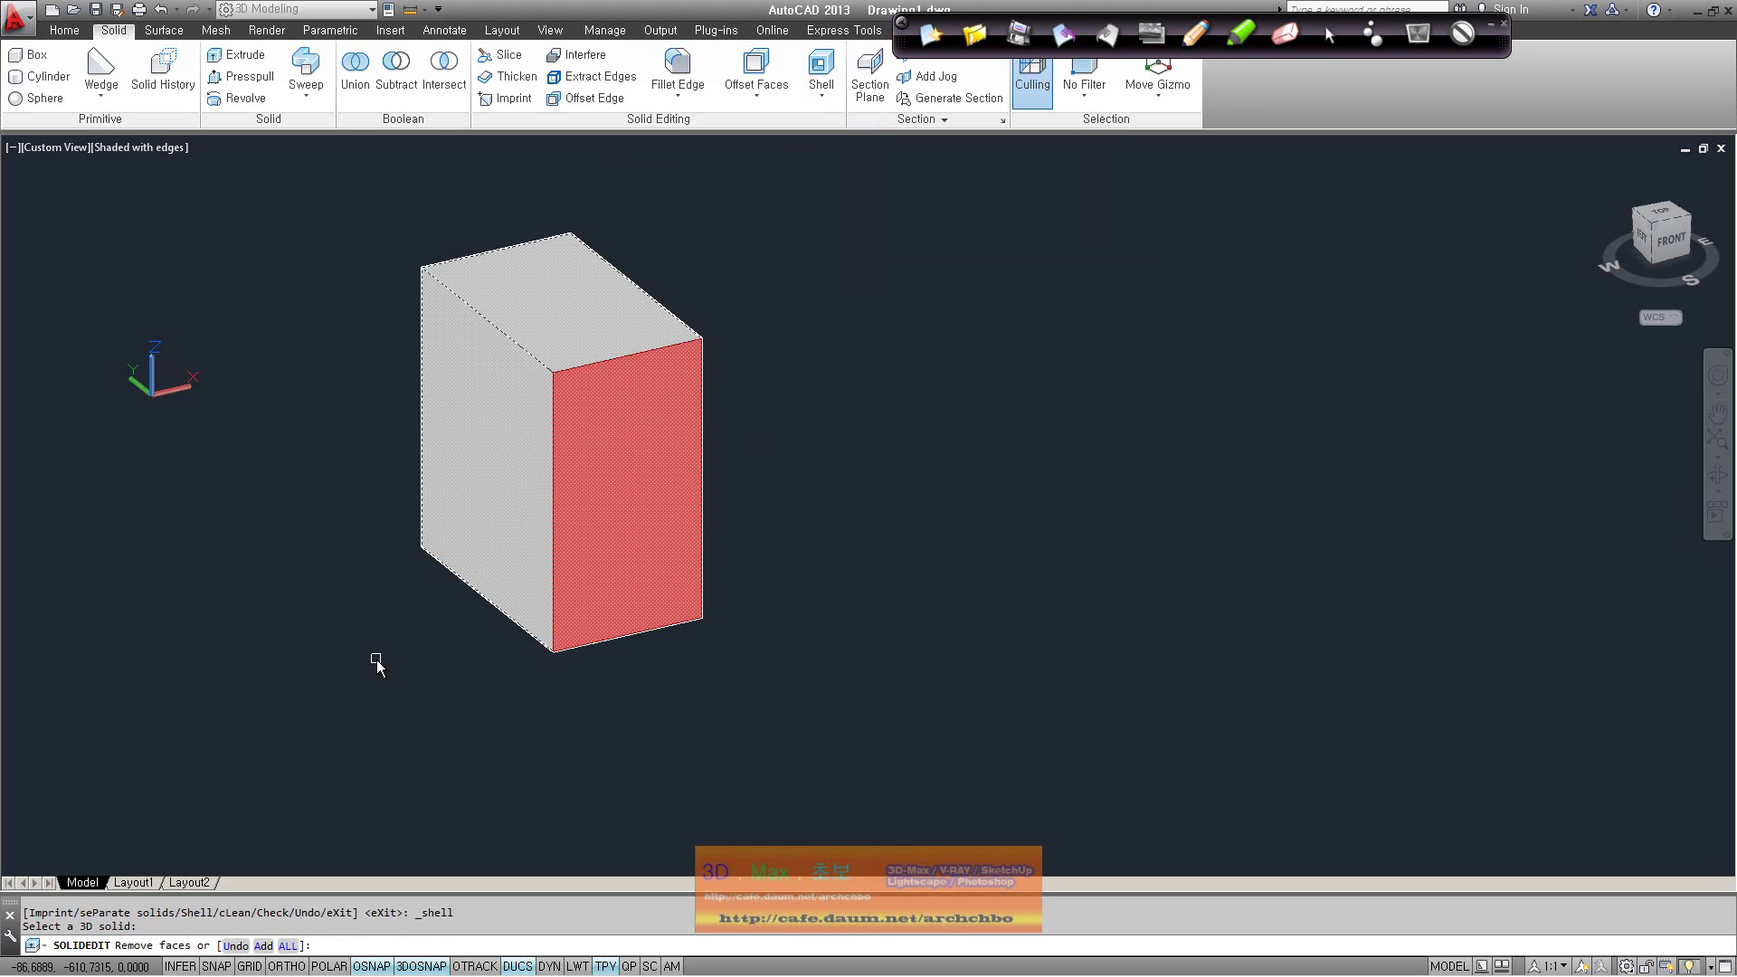
key("Return")
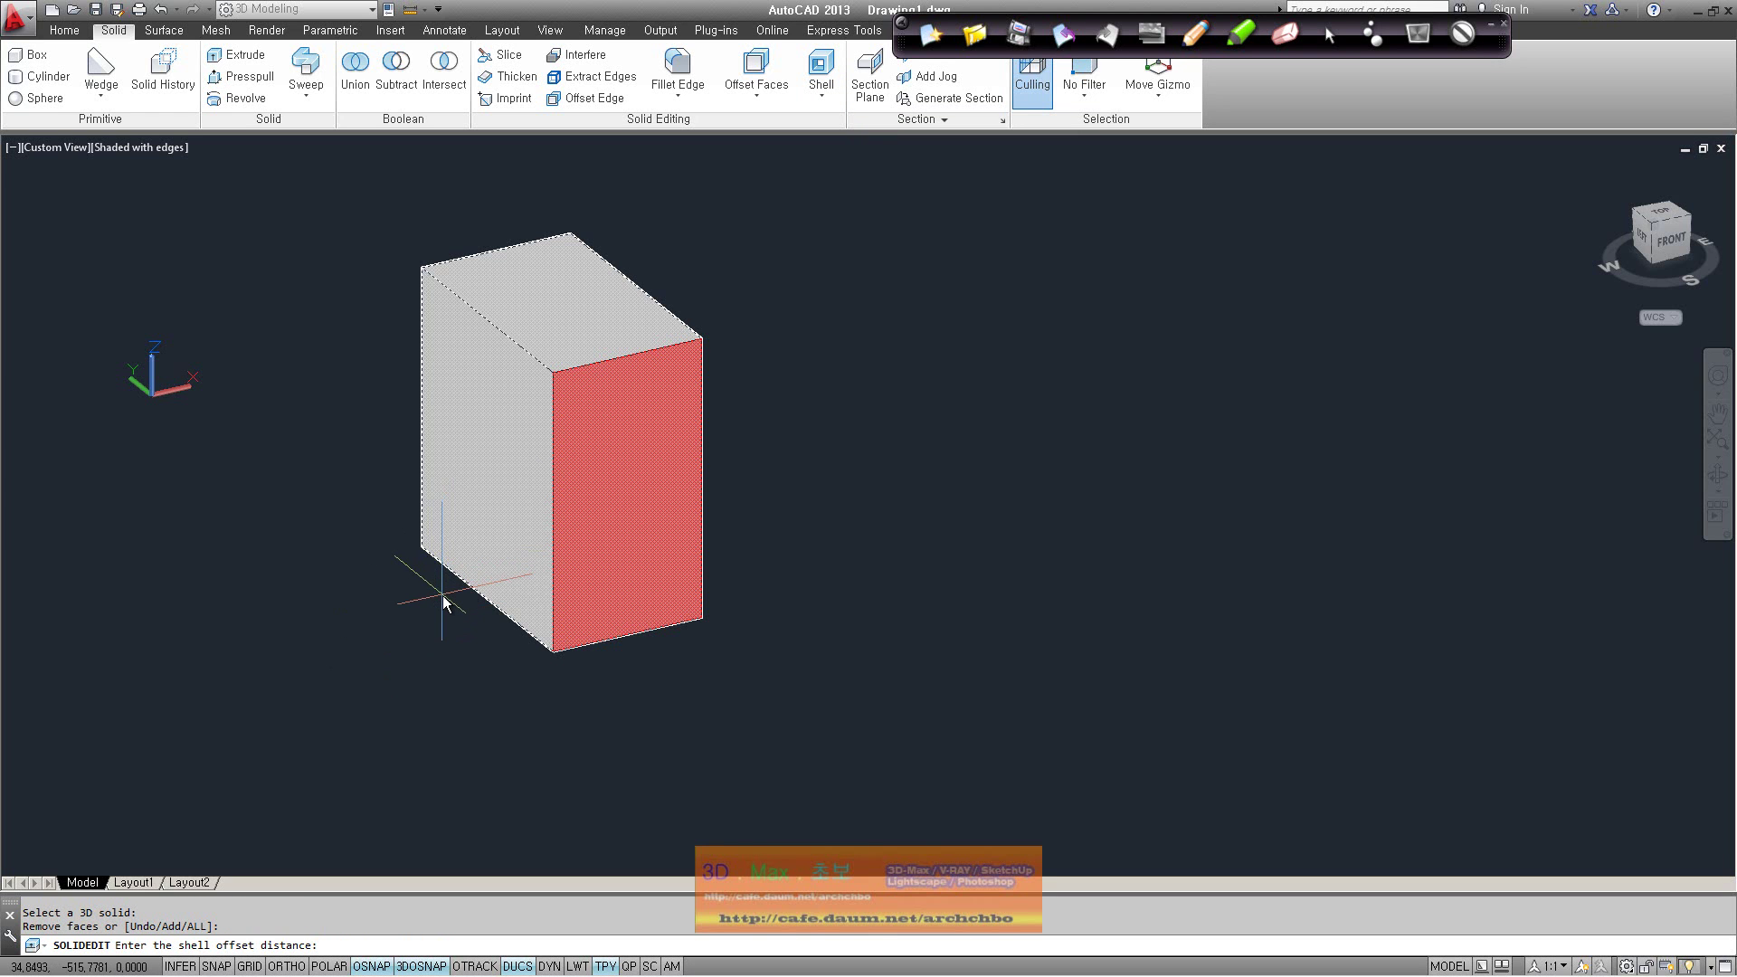
type("3010")
key("Return")
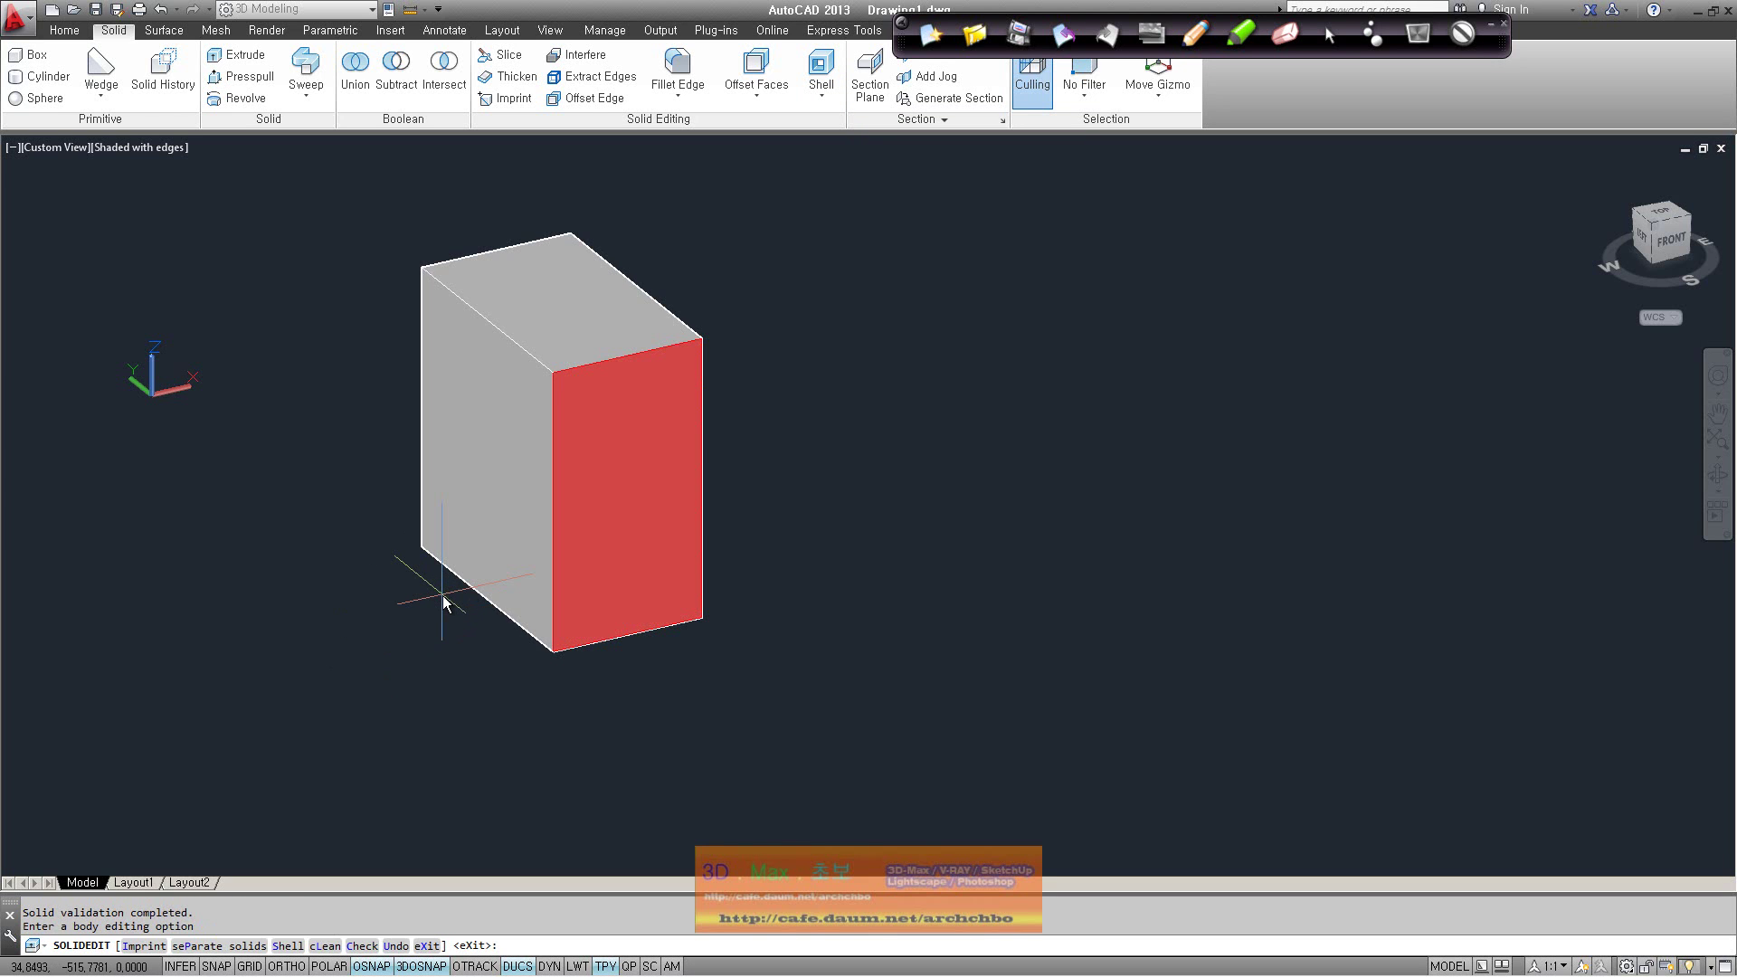
mouse_move(477, 558)
middle_mouse_down()
mouse_move(1004, 644)
mouse_move(1238, 395)
mouse_move(567, 617)
mouse_move(918, 193)
middle_mouse_up()
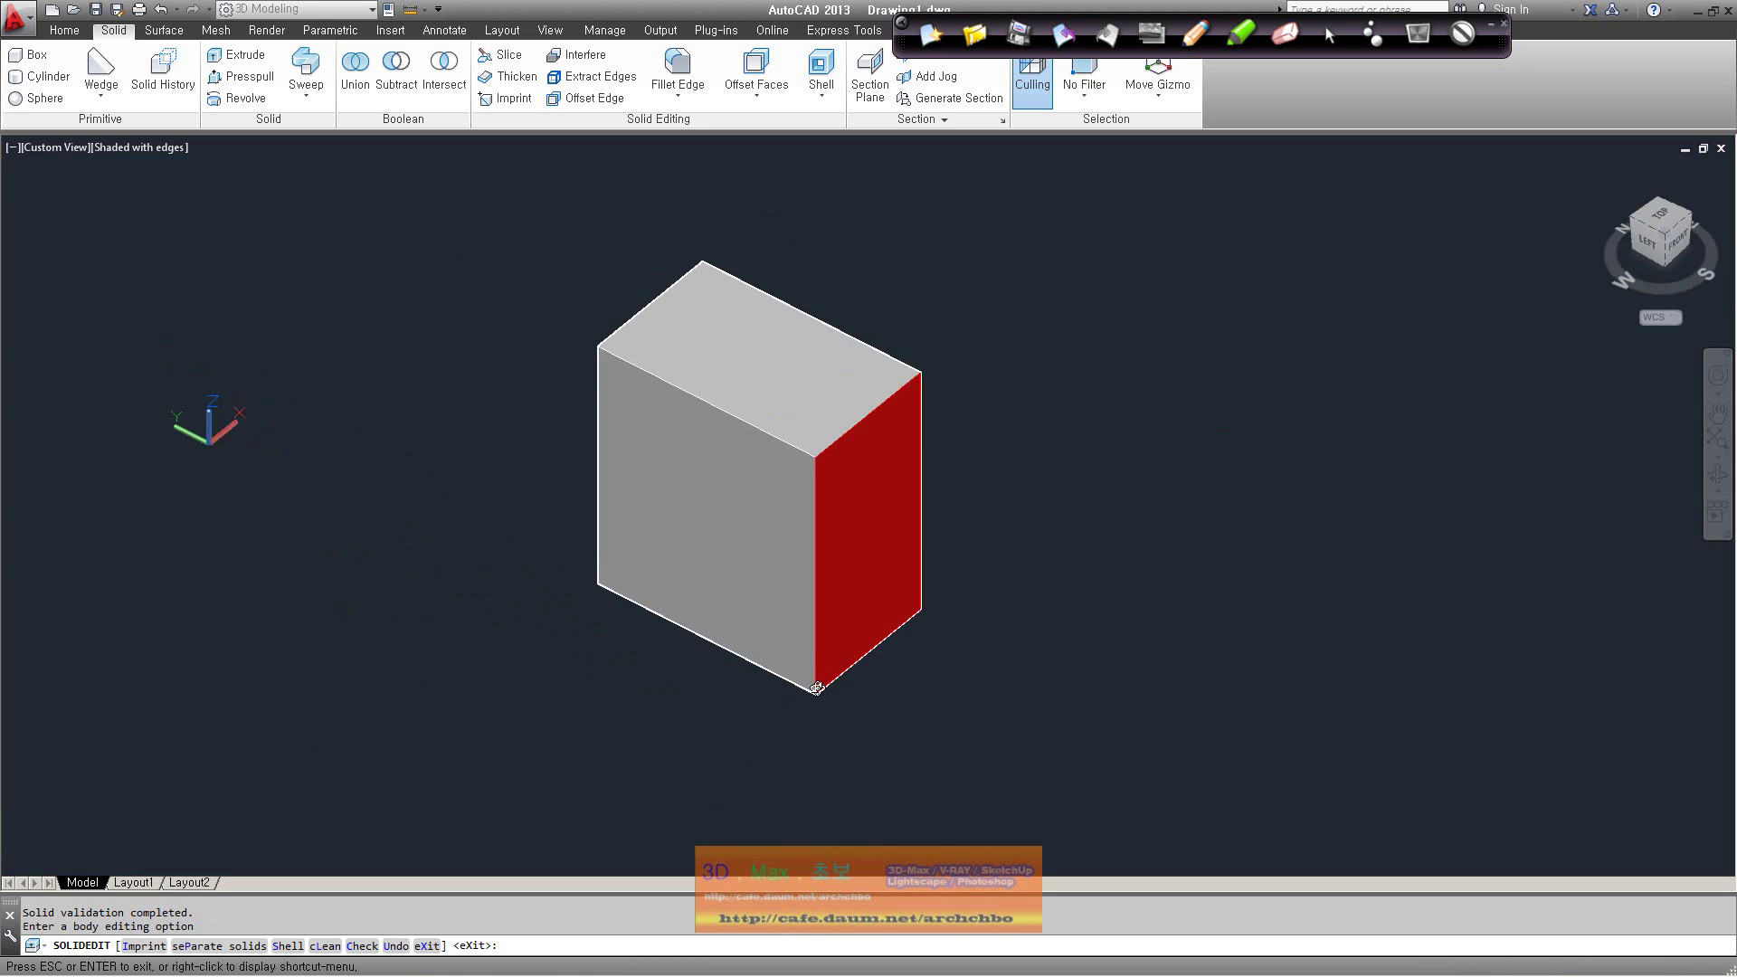
Retry the shell with thickness picked by two points, then cancel SOLIDEDIT
left_click(822, 72)
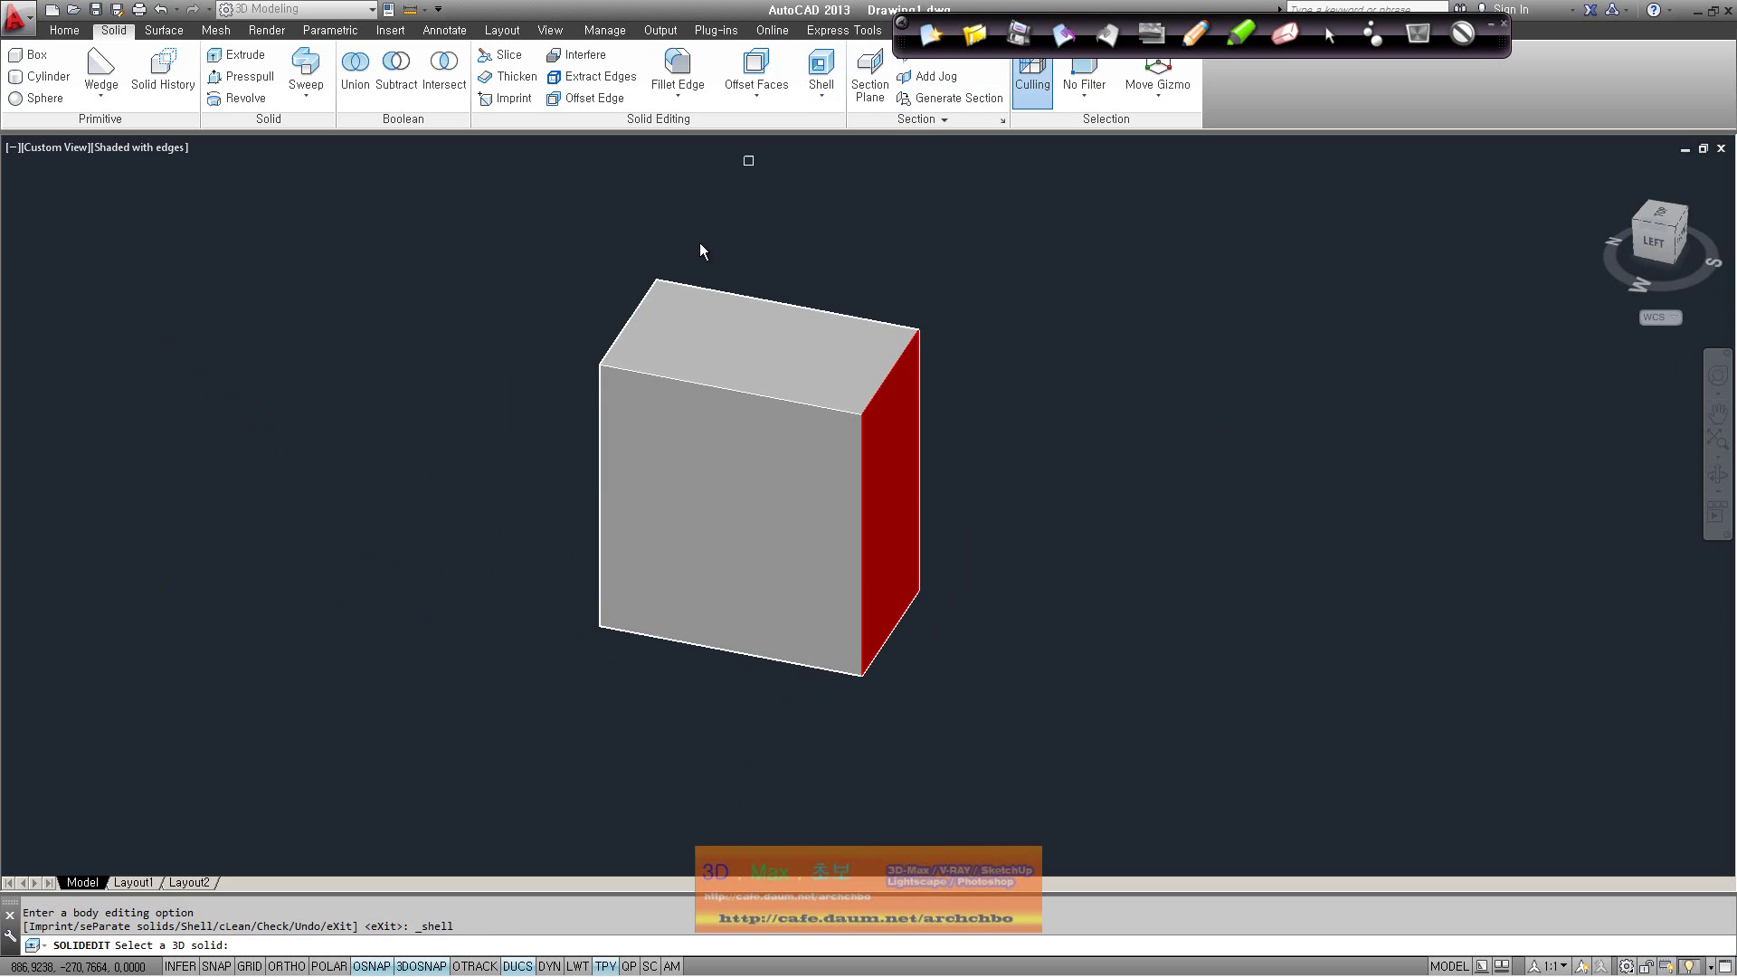
left_click(609, 608)
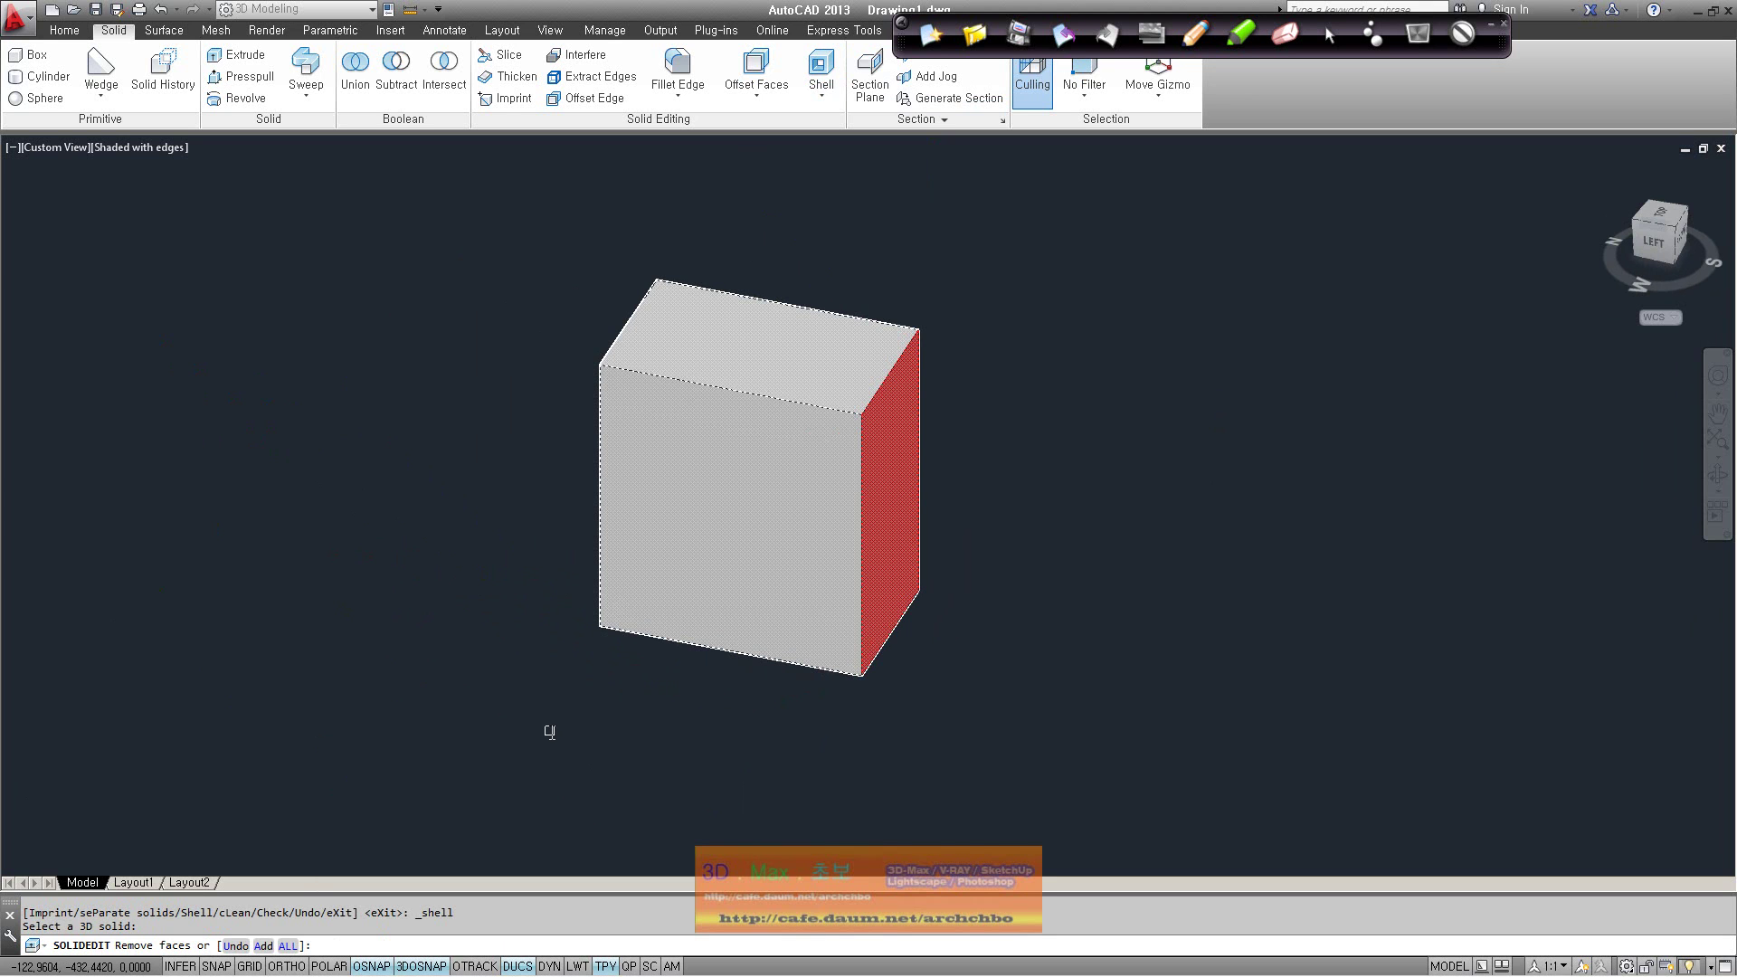
key("Return")
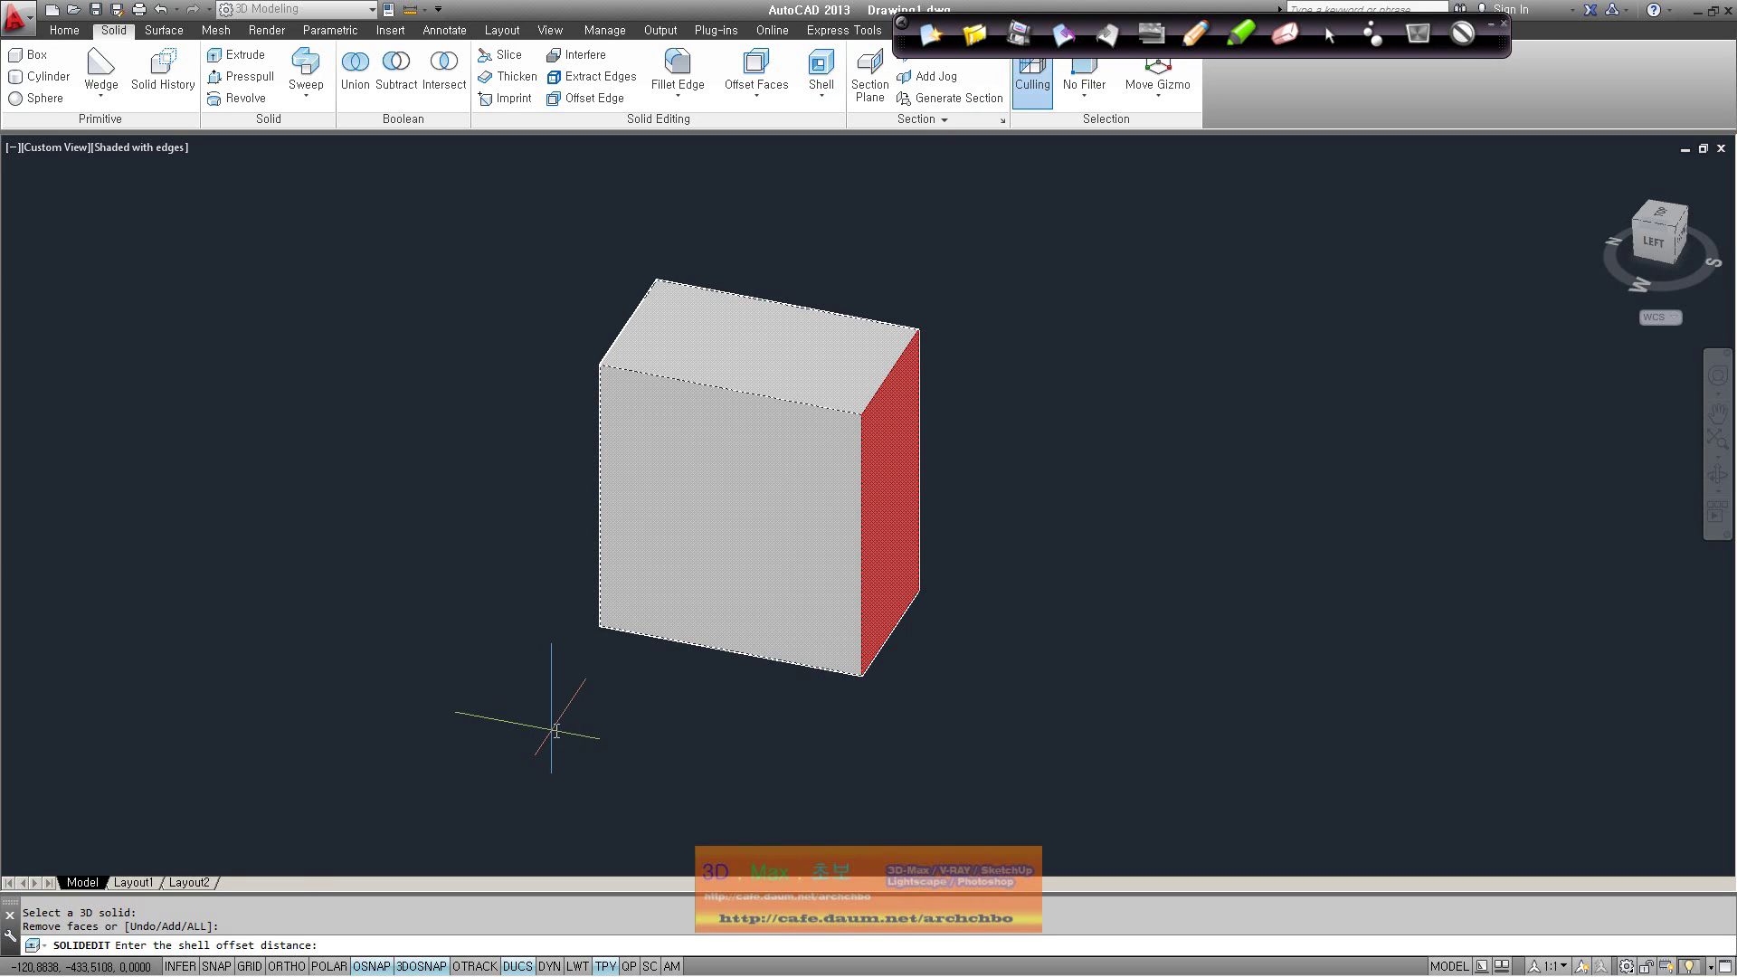
left_click(727, 518)
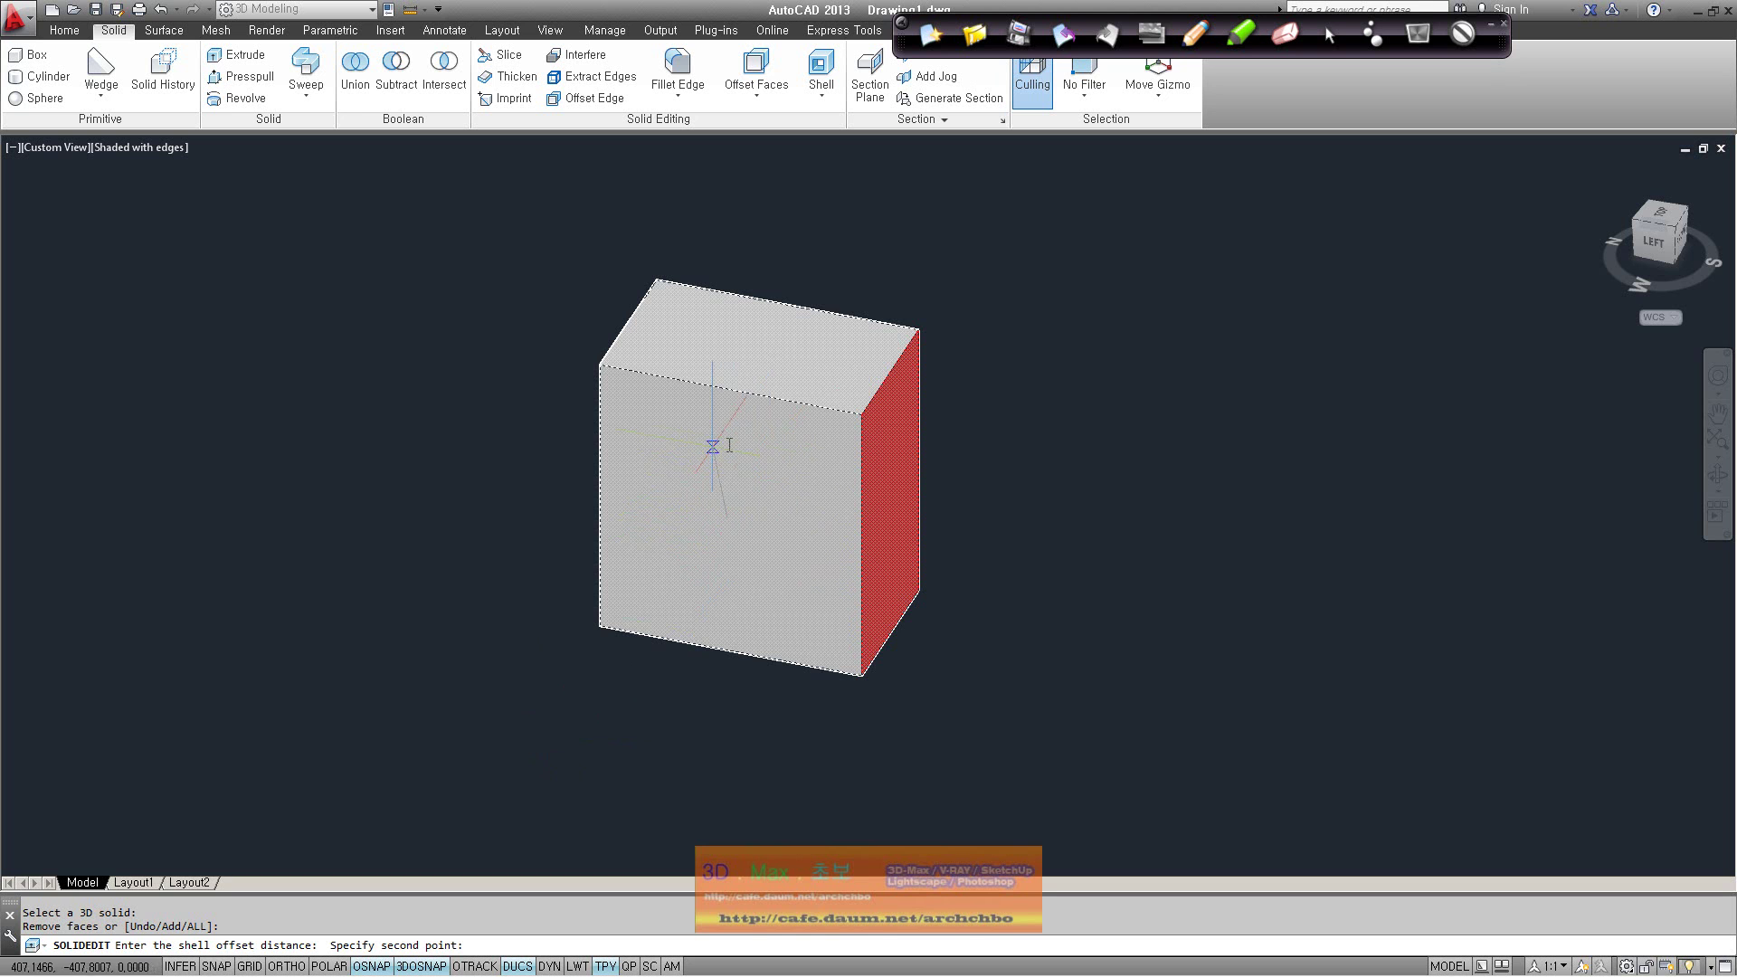
left_click(731, 462)
mouse_move(910, 660)
middle_mouse_down("shift")
mouse_move(730, 310)
mouse_move(1001, 628)
middle_mouse_up("shift")
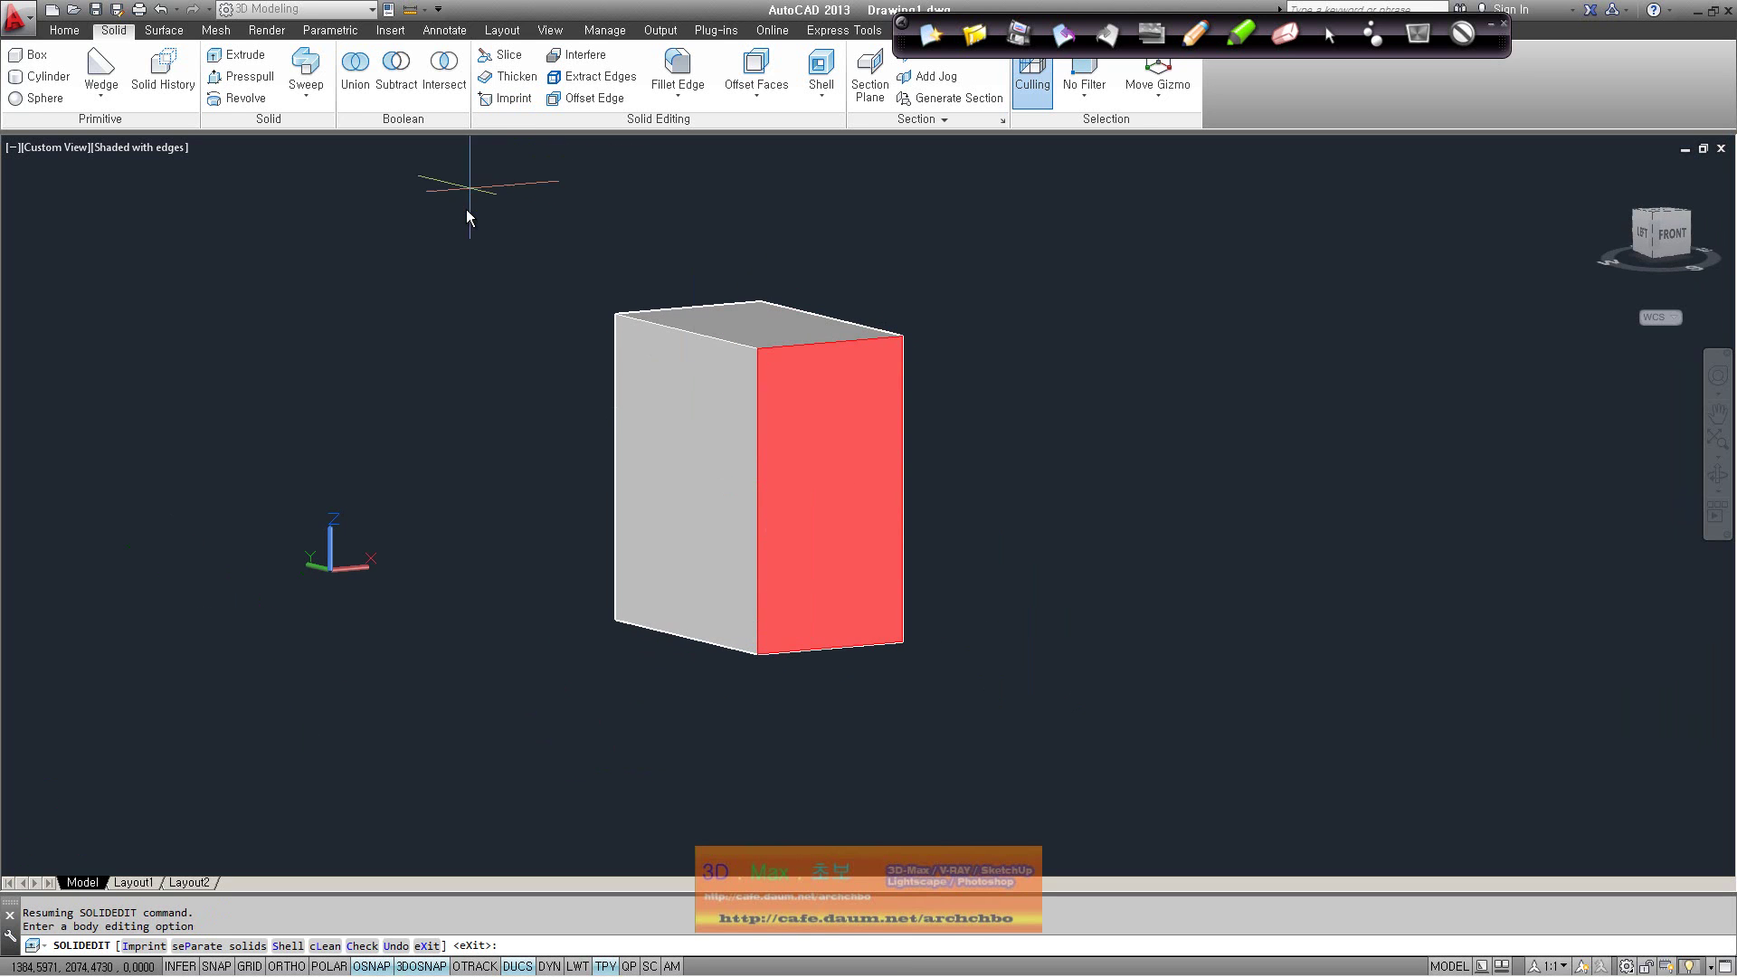
key("Escape")
left_click(575, 214)
Erase the red-faced box, then draw a trial box and delete it too
left_click(1043, 724)
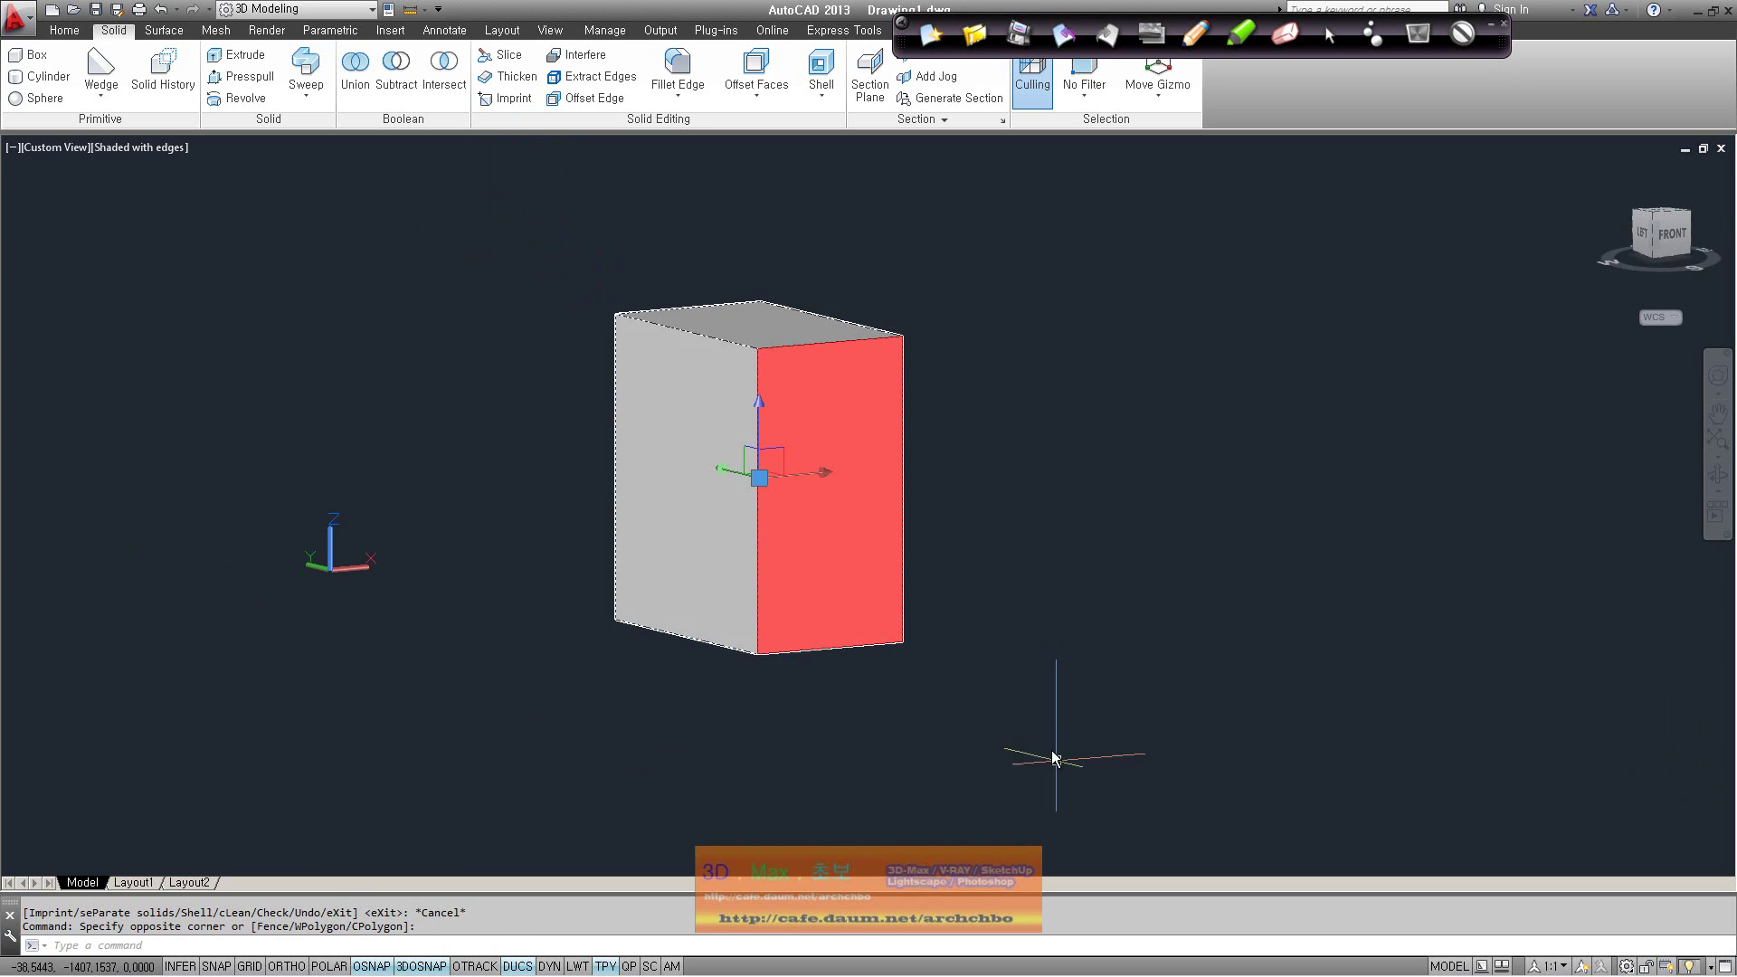
key("Delete")
left_click(37, 54)
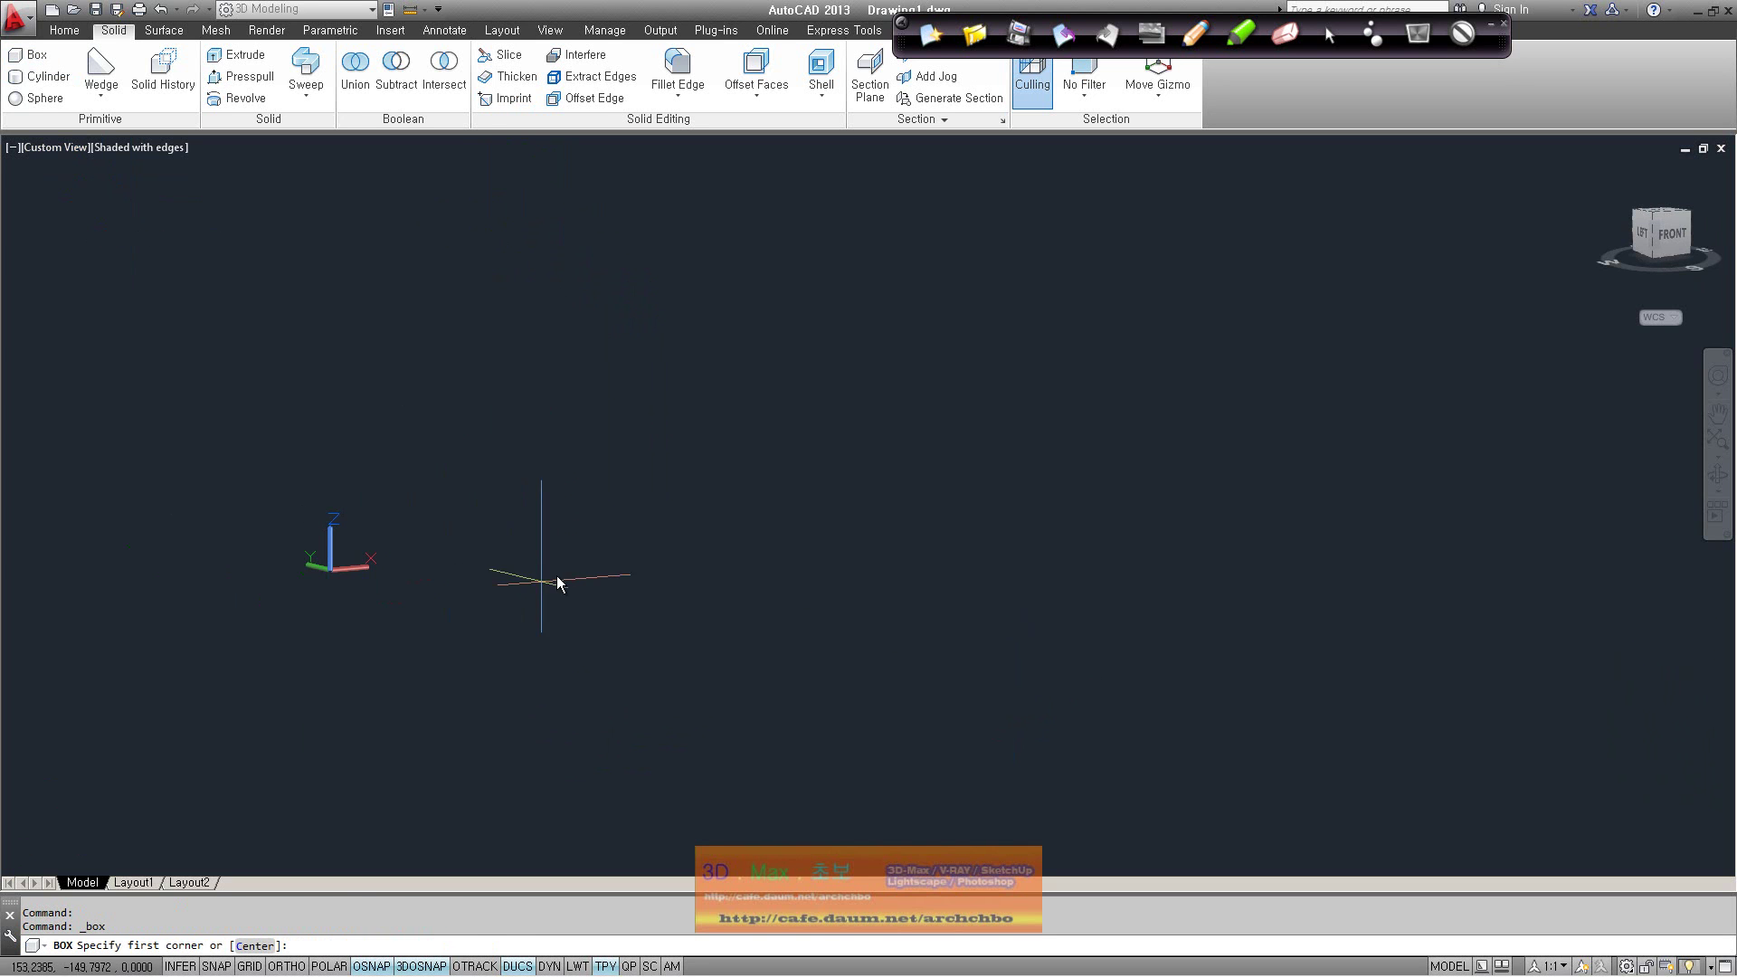
left_click(520, 580)
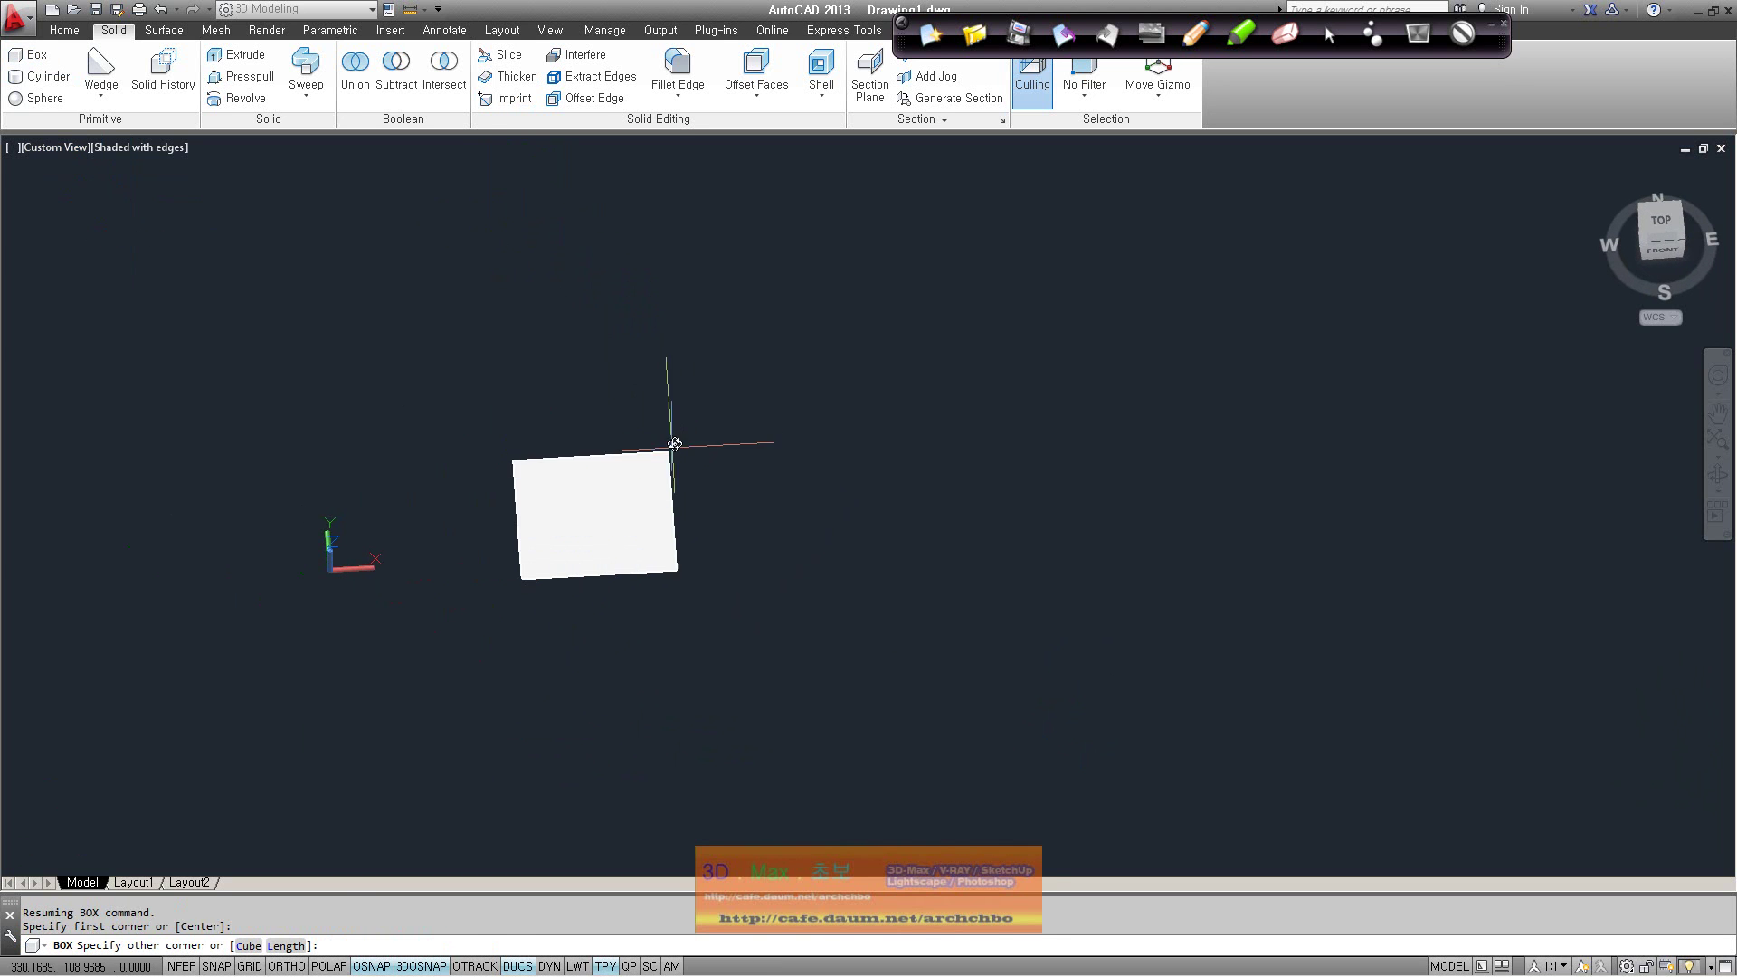
left_click(711, 362)
left_click(698, 173)
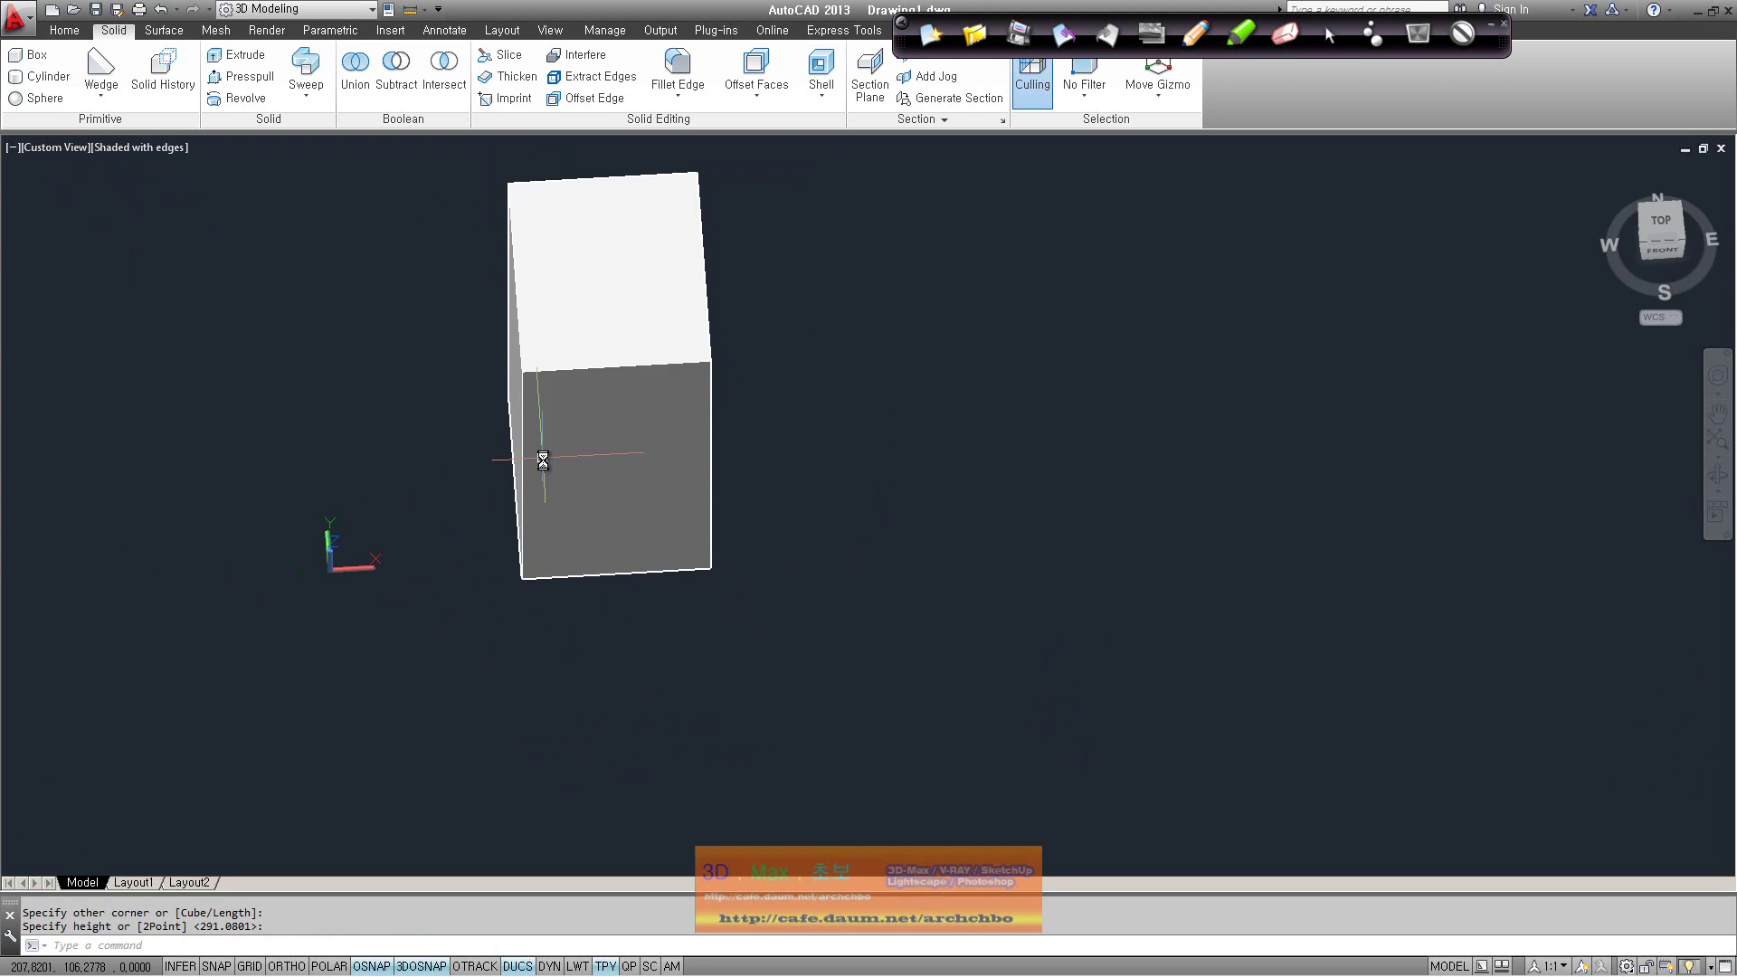
left_click(738, 361)
left_click(633, 500)
key("Delete")
Draw a fresh cube and orbit to an isometric view of it
left_click(36, 58)
left_click(527, 618)
left_click(687, 731)
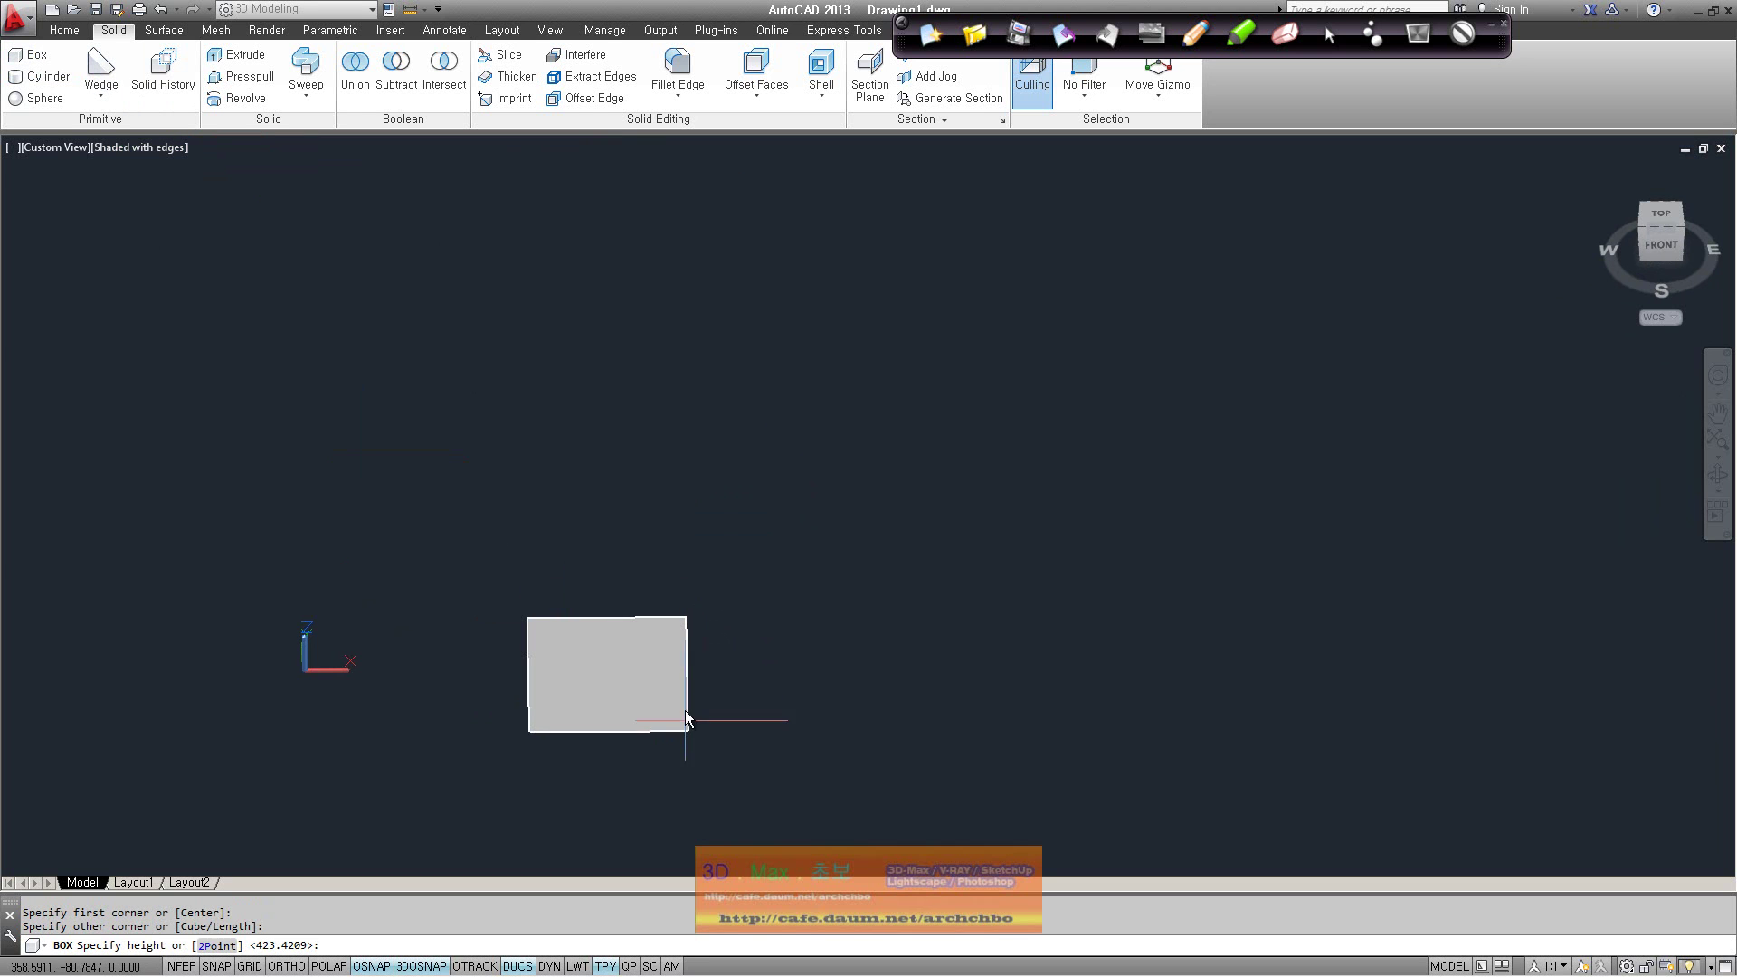
left_click(688, 630)
middle_click_drag(688, 630, 819, 664, "shift")
left_click(821, 72)
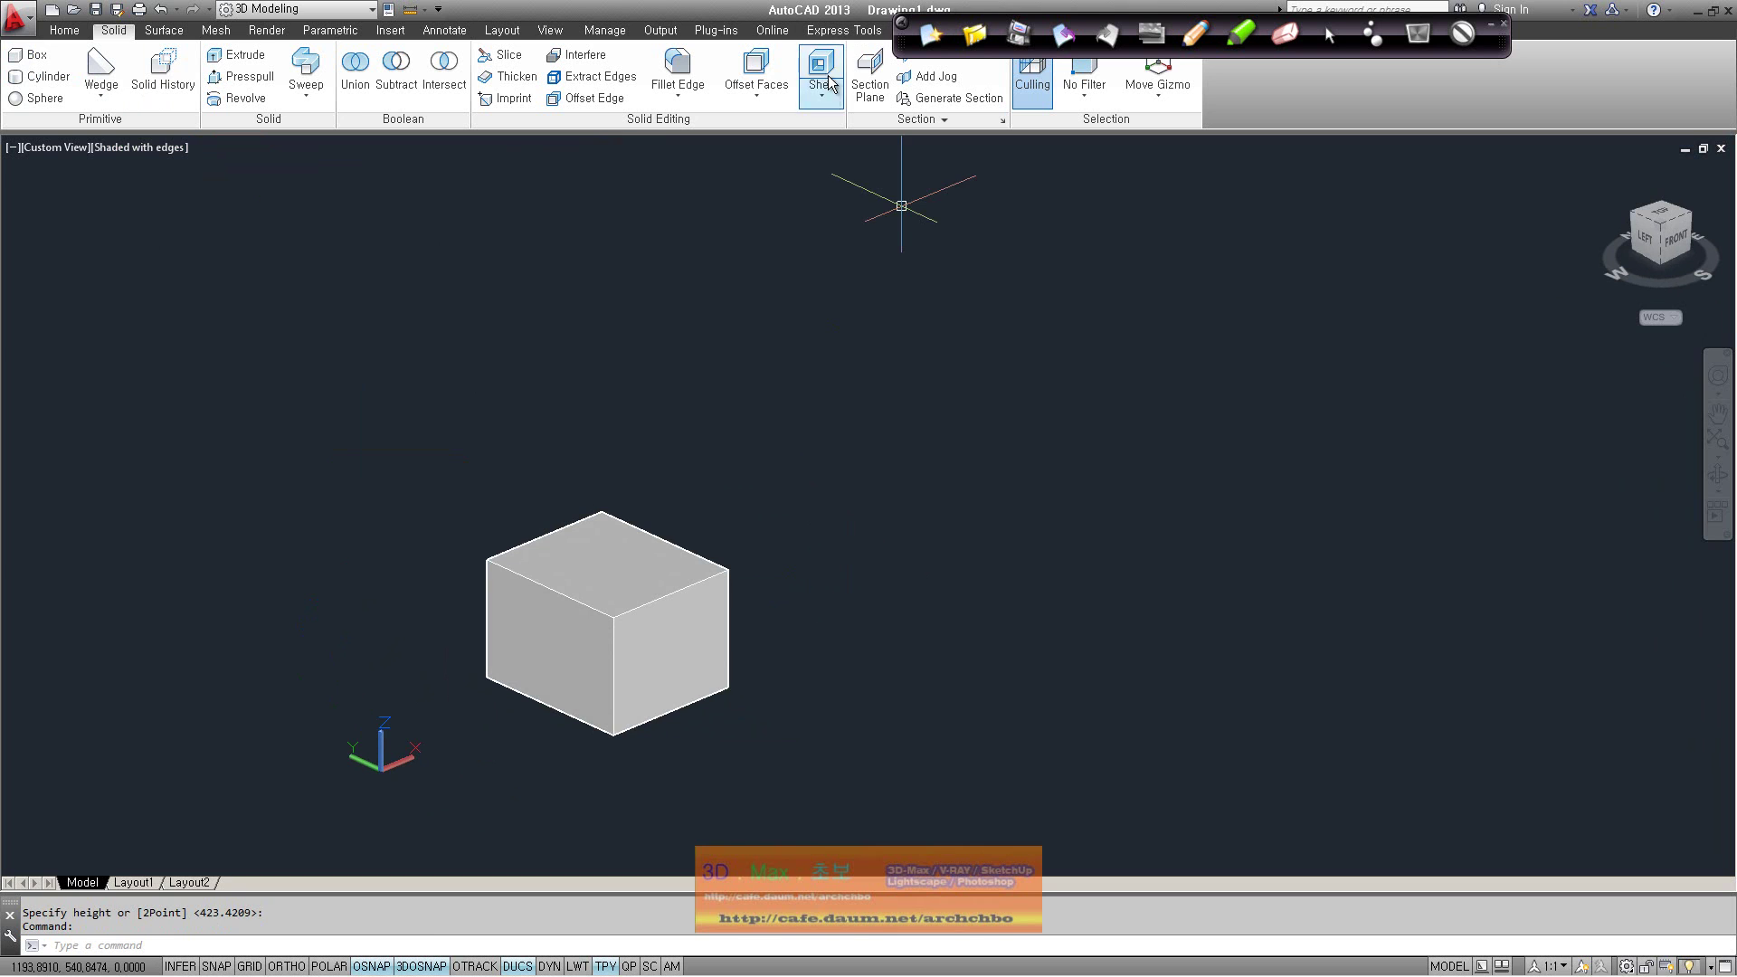
Shell the fresh cube with 10-unit walls, keeping all faces
left_click(574, 688)
key("Return")
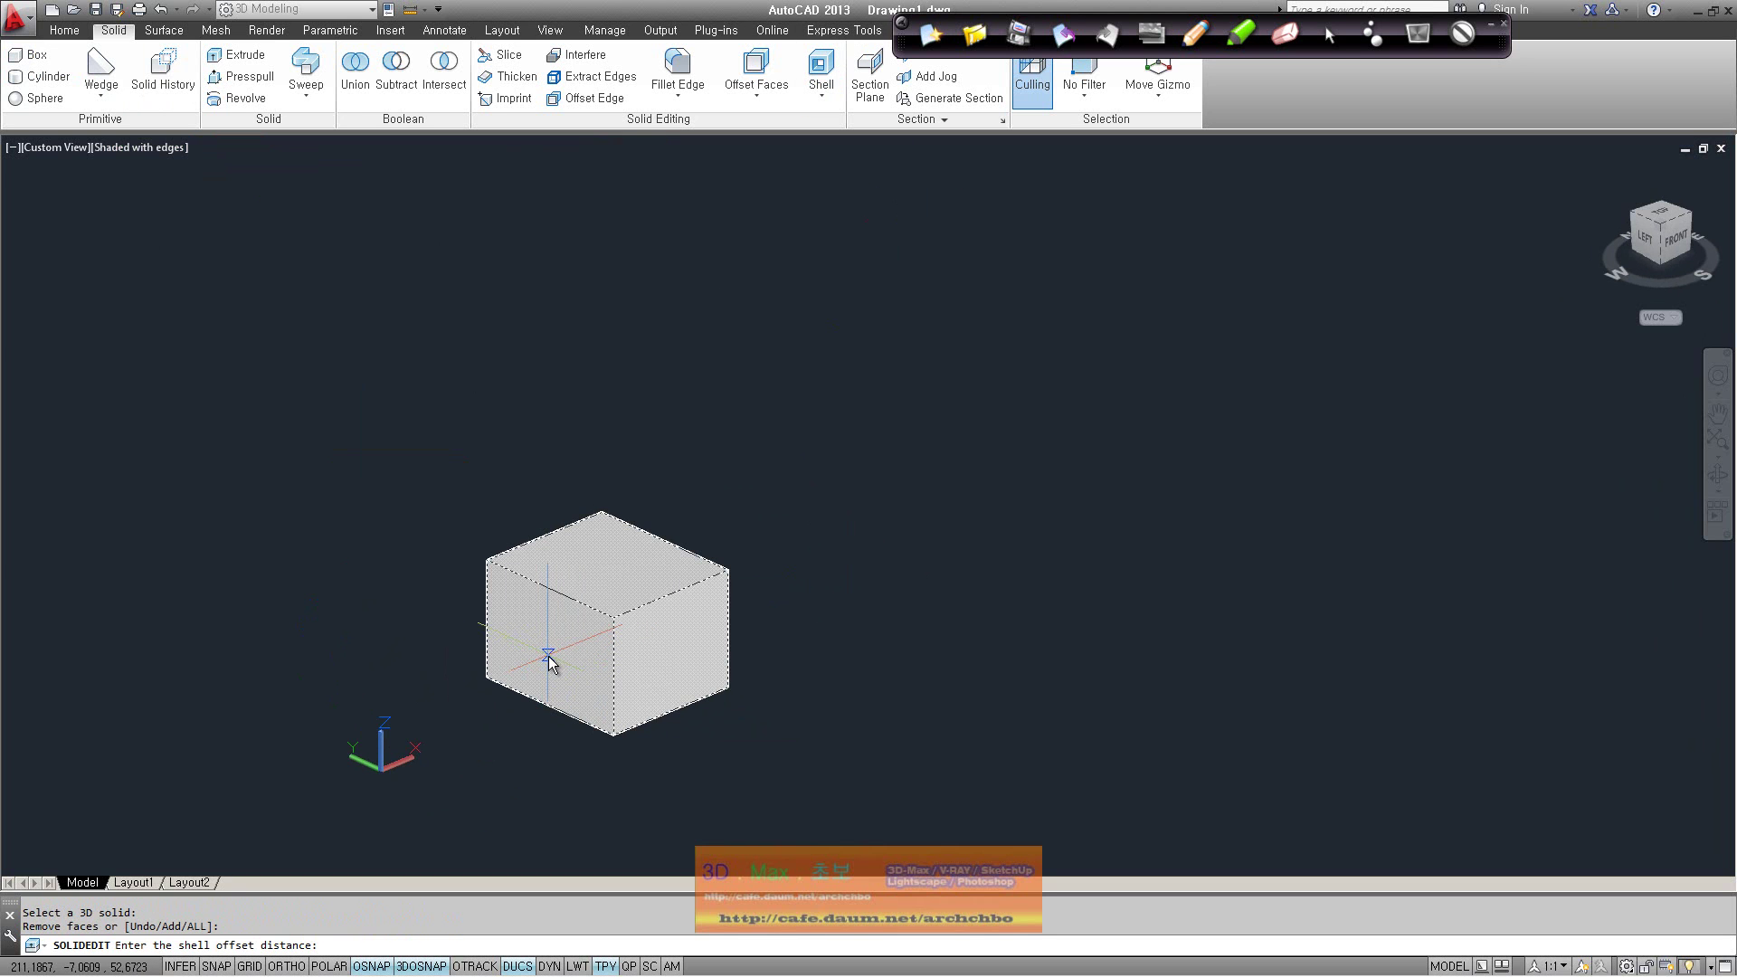
type("210")
key("Return")
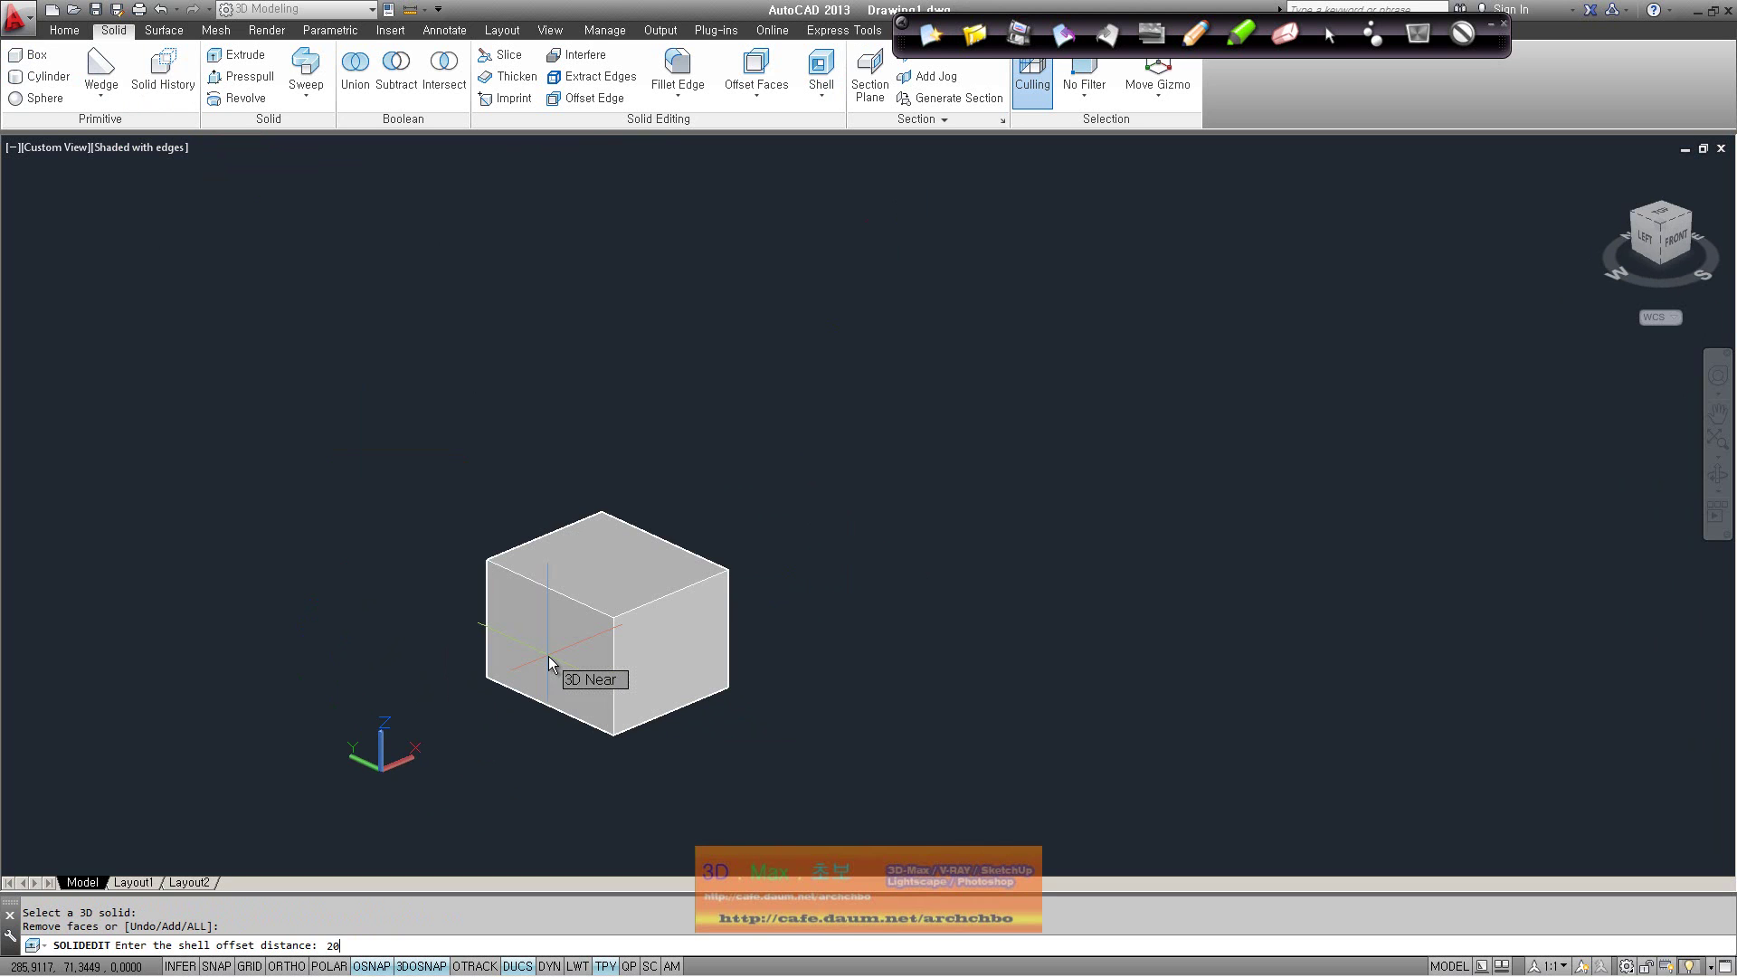
mouse_move(696, 740)
middle_mouse_down("shift")
mouse_move(574, 556)
mouse_move(446, 504)
mouse_move(438, 713)
mouse_move(694, 714)
mouse_move(713, 730)
middle_mouse_up("shift")
scroll(688, 697, "up", 2)
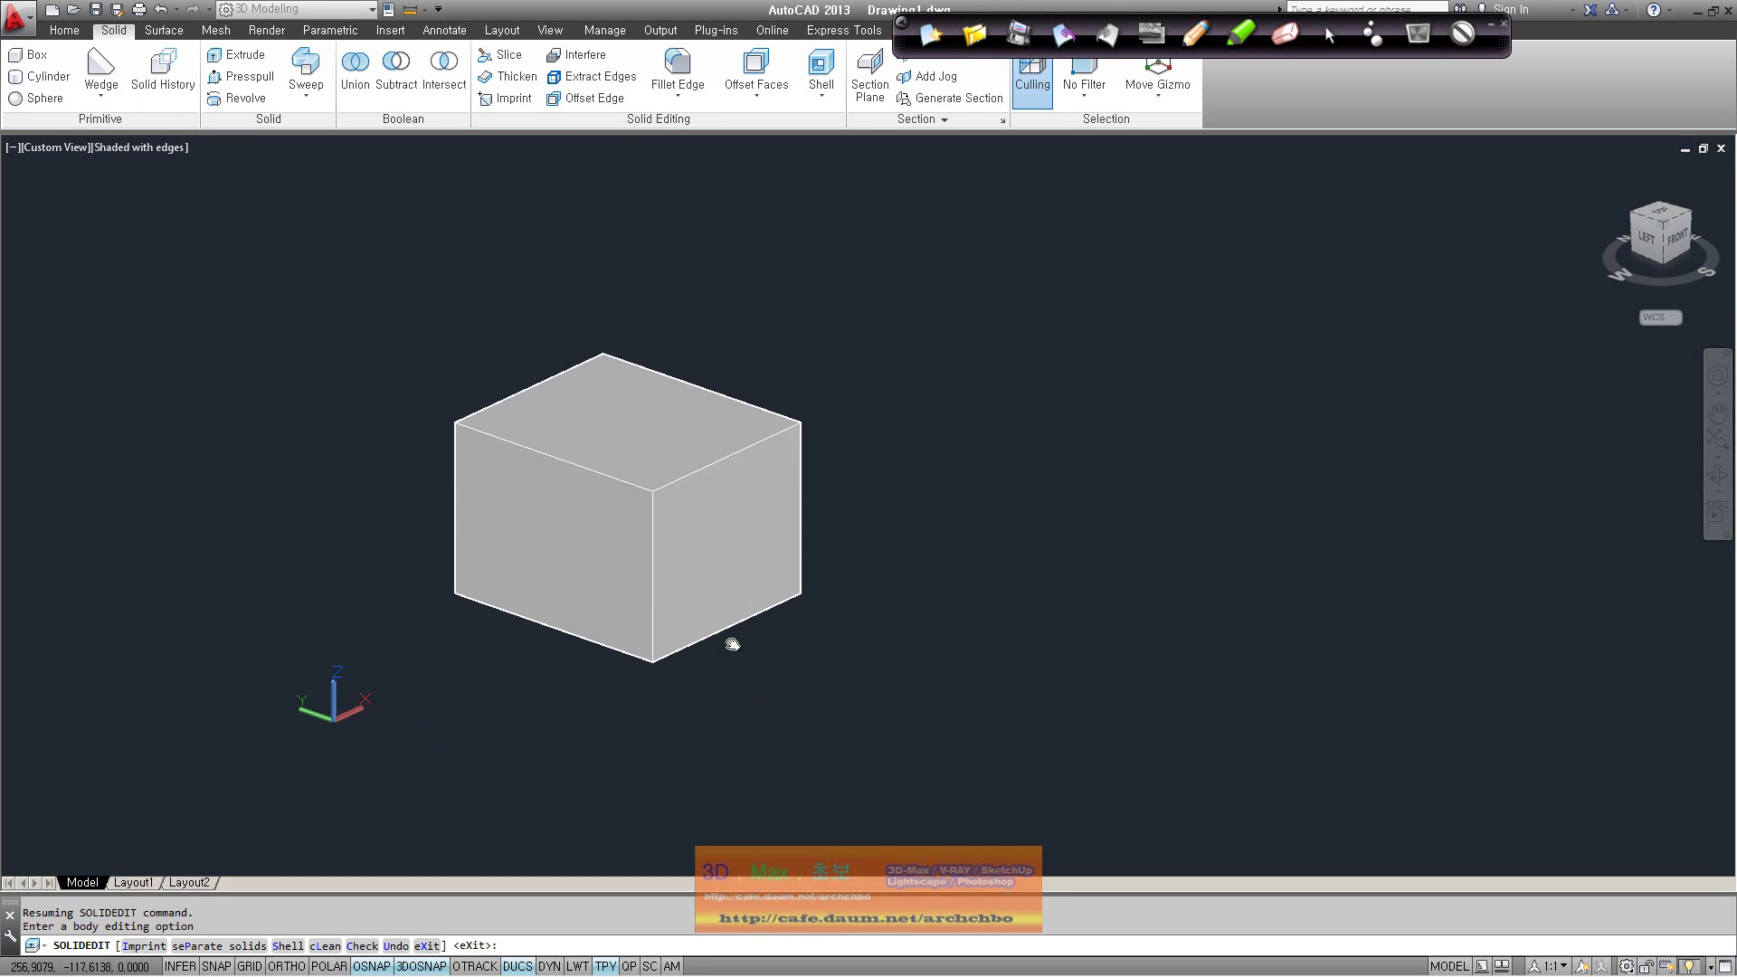
scroll(731, 674, "up", 2)
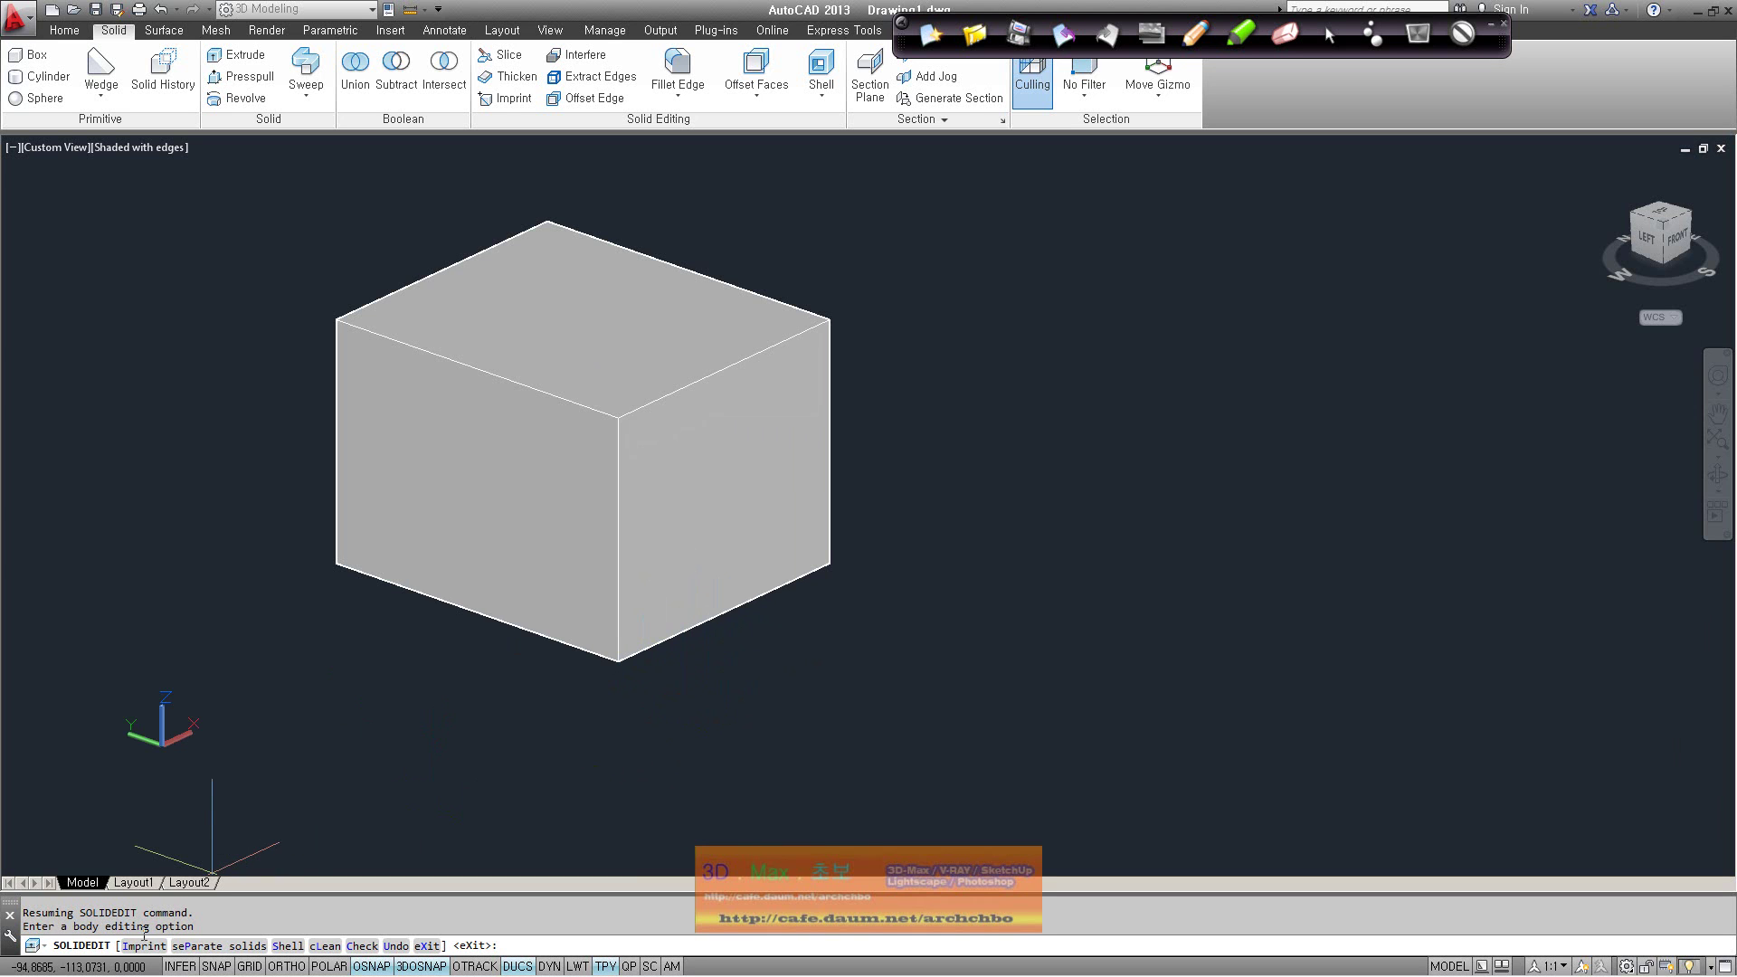
Retry the shell with the front face left open and a 1-unit offset
left_click(286, 947)
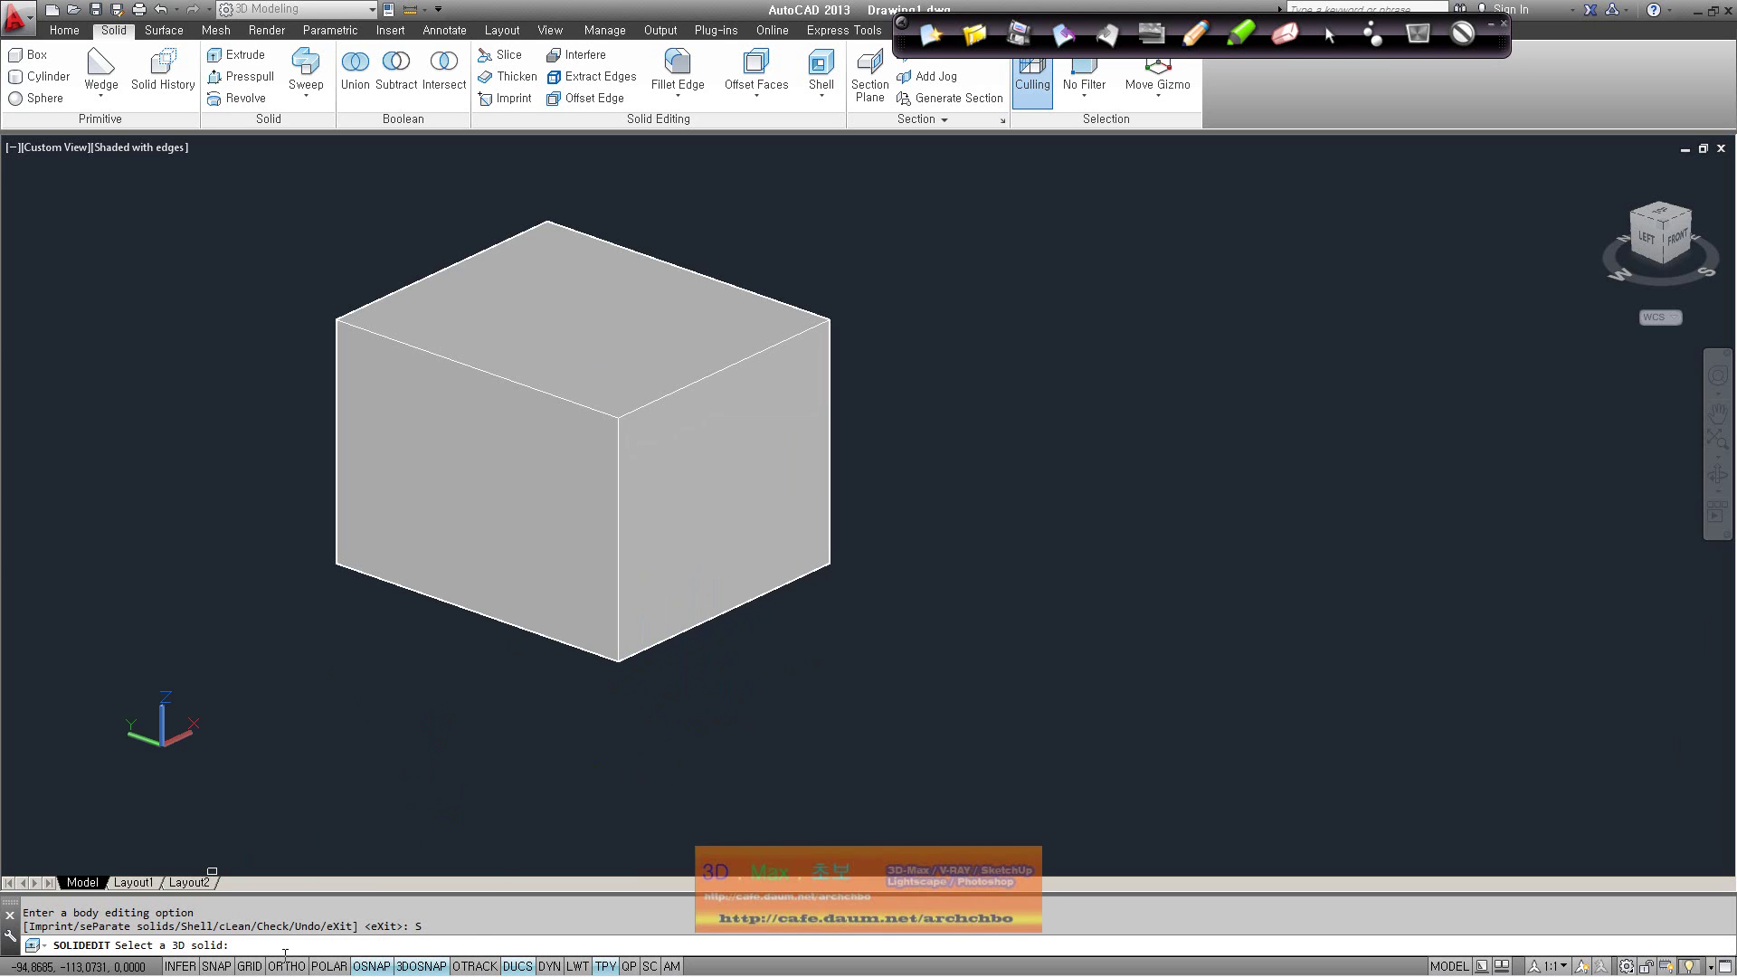
left_click(599, 610)
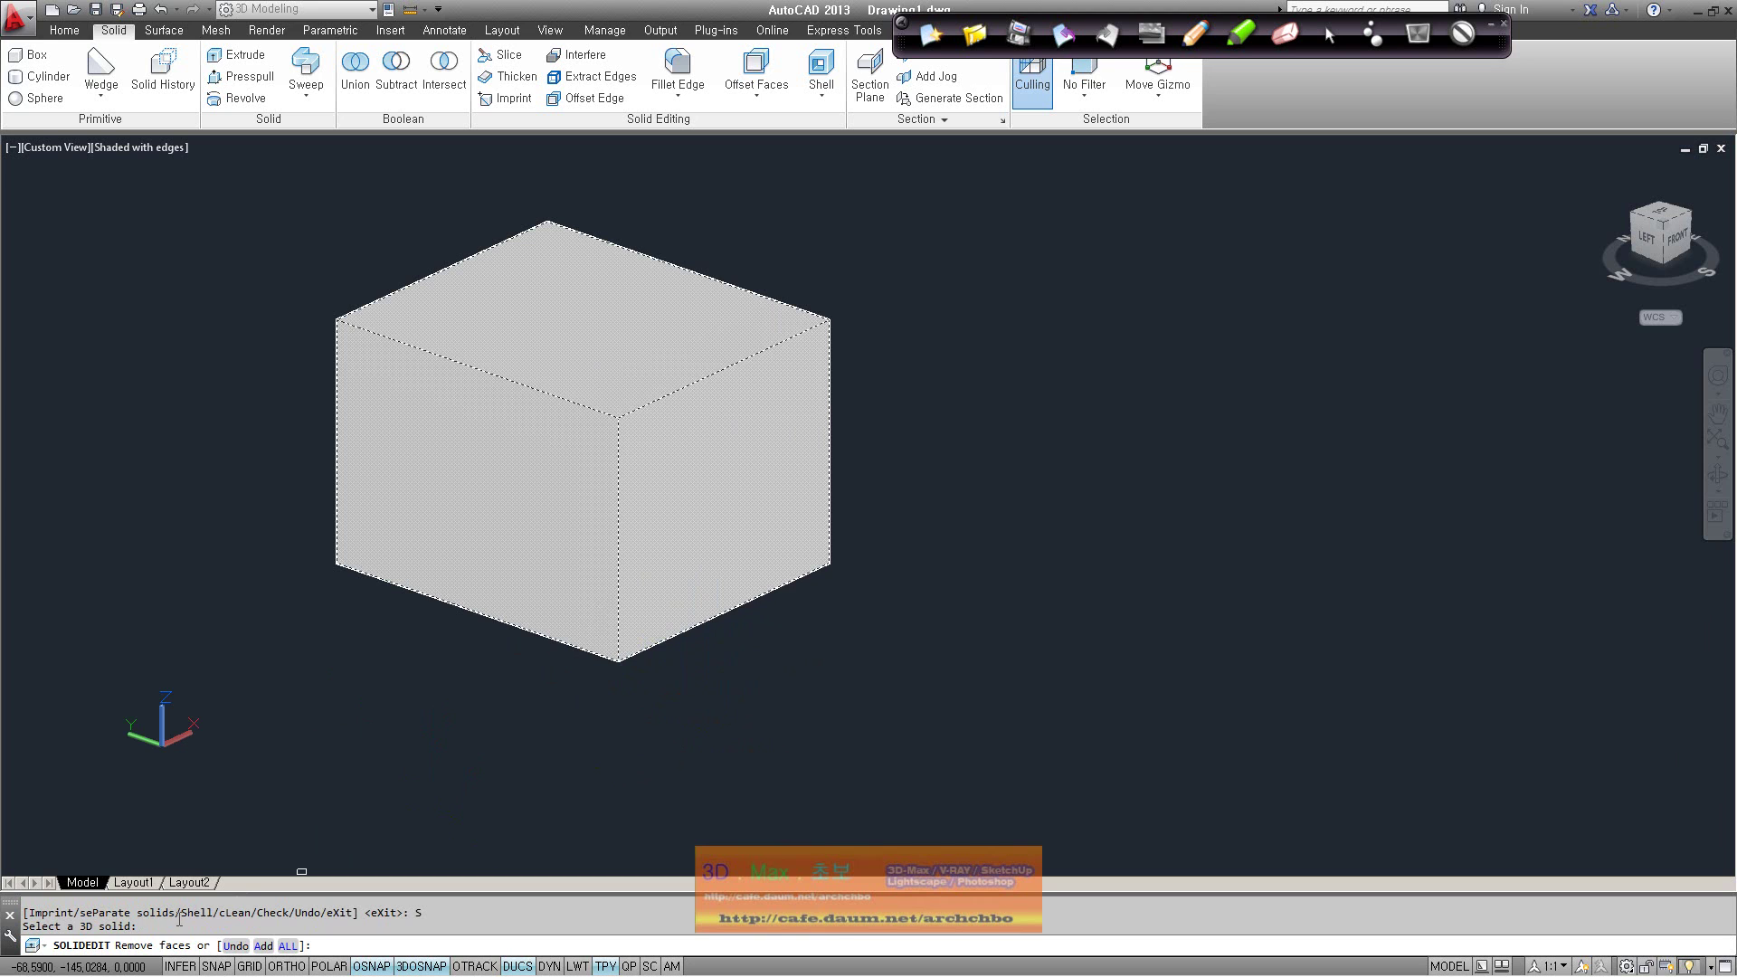
left_click(542, 575)
key("Return")
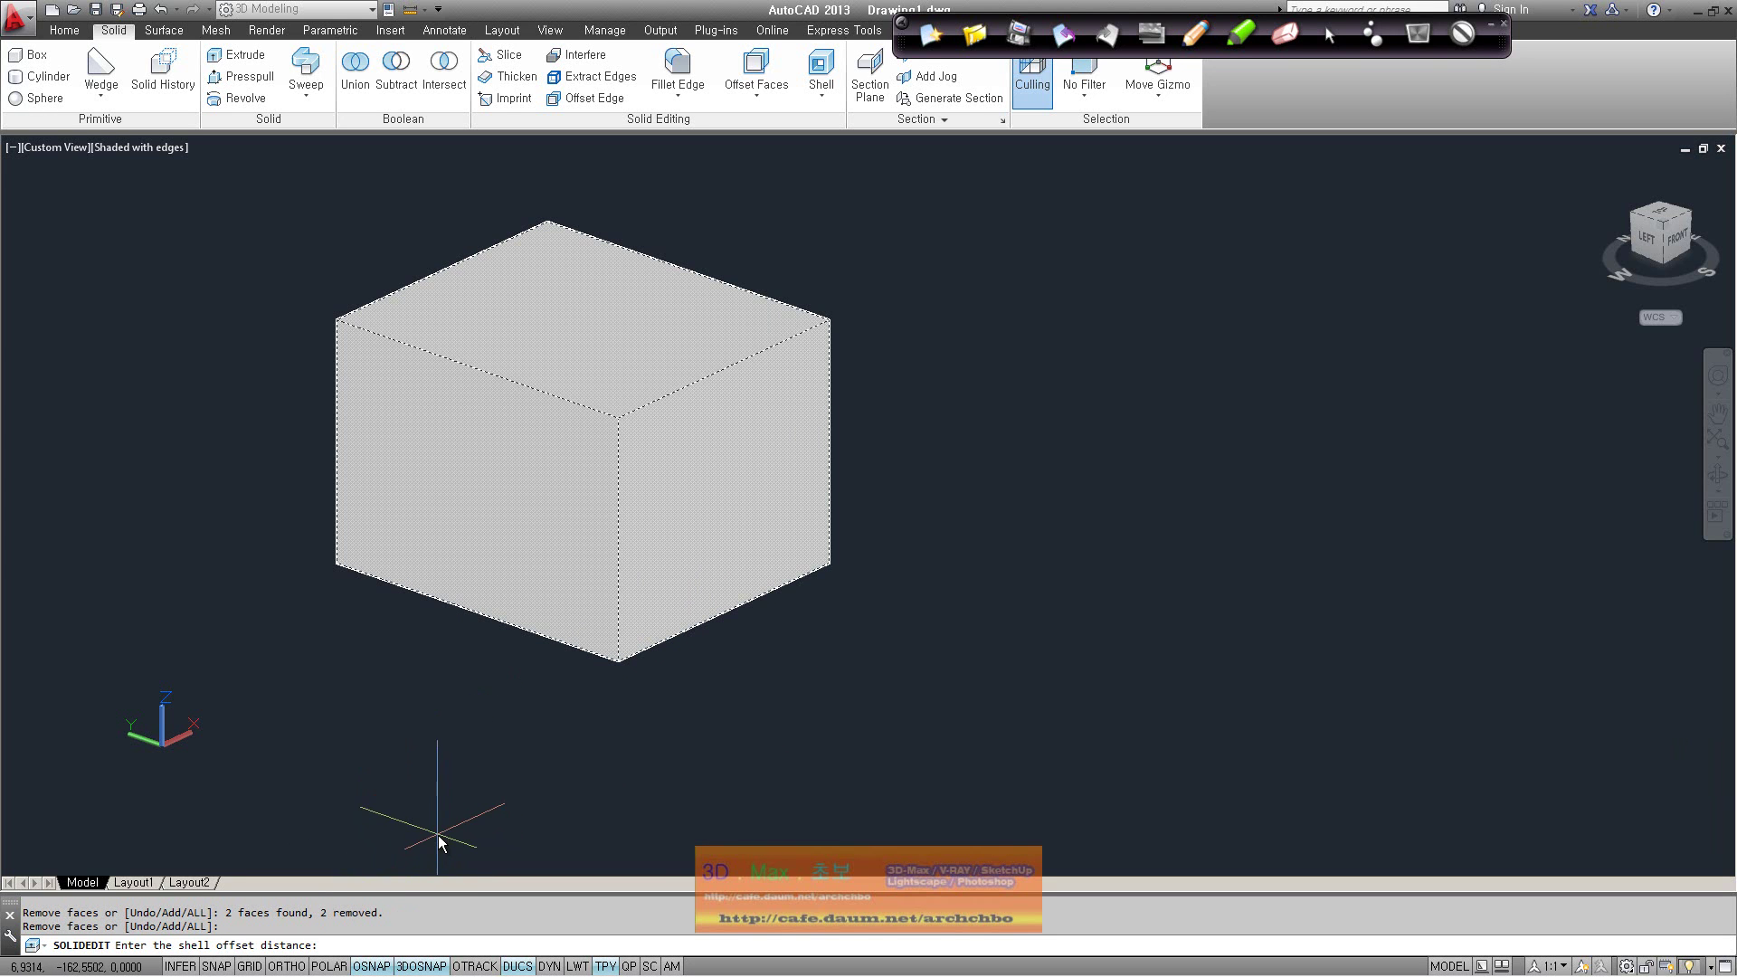
type("10")
key("Return")
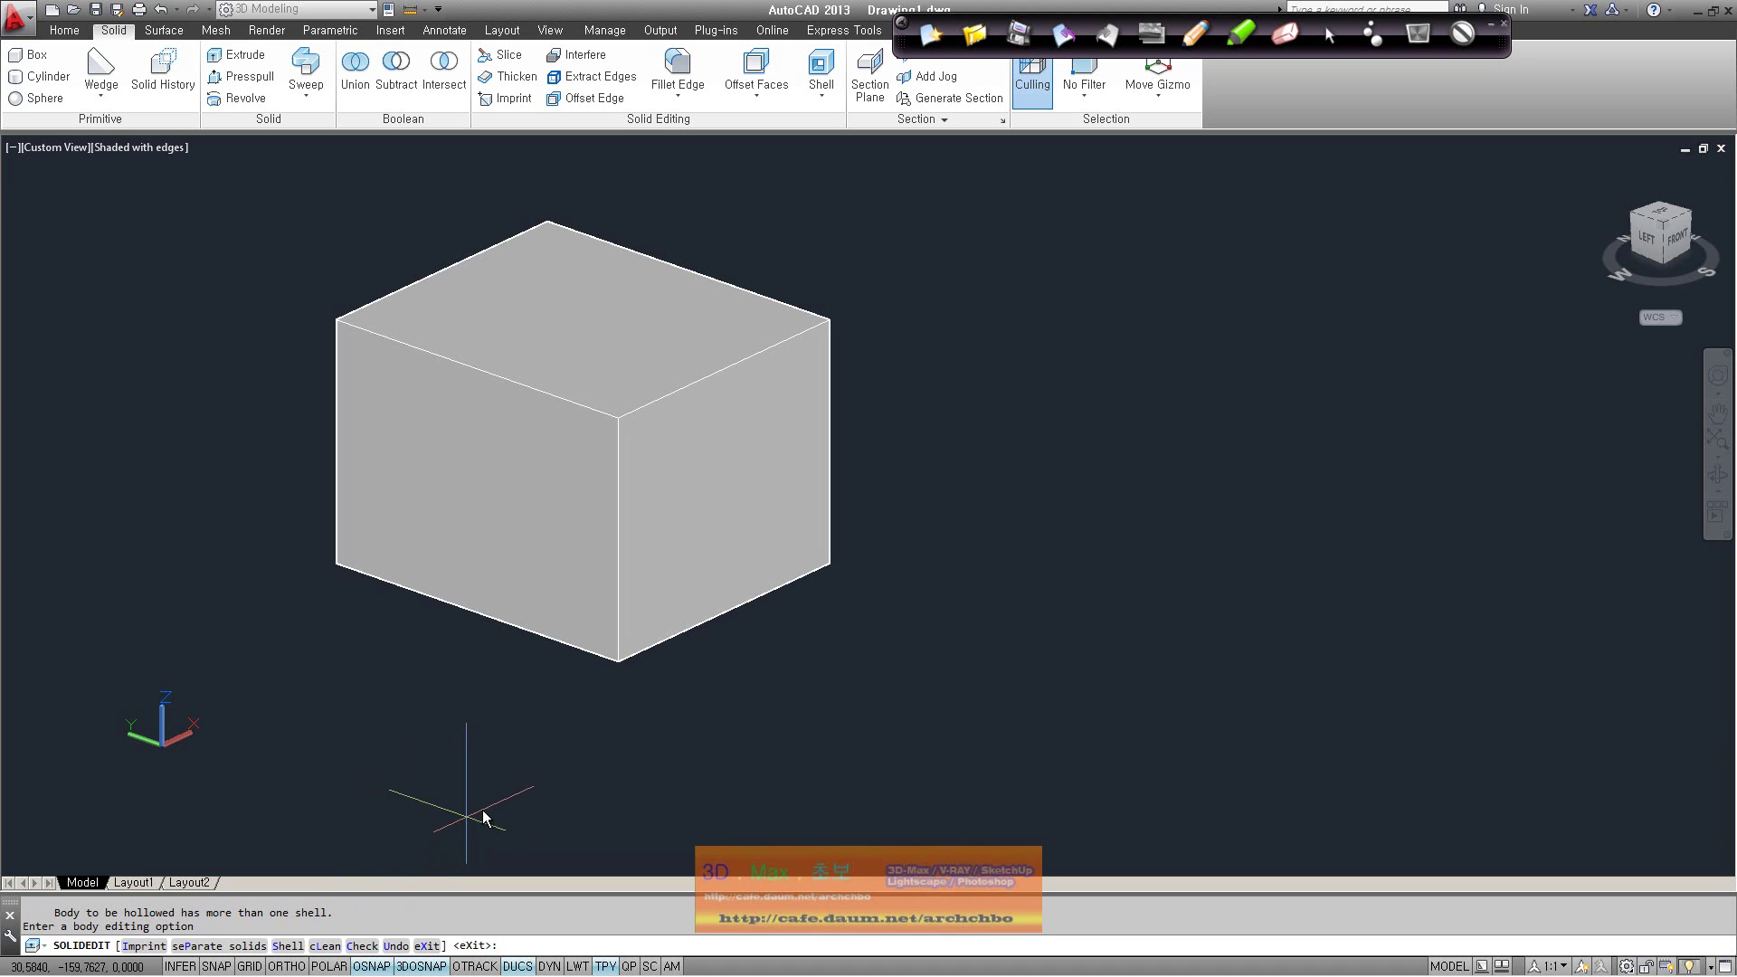
mouse_move(486, 684)
middle_mouse_down("shift")
mouse_move(382, 641)
mouse_move(449, 663)
middle_mouse_up("shift")
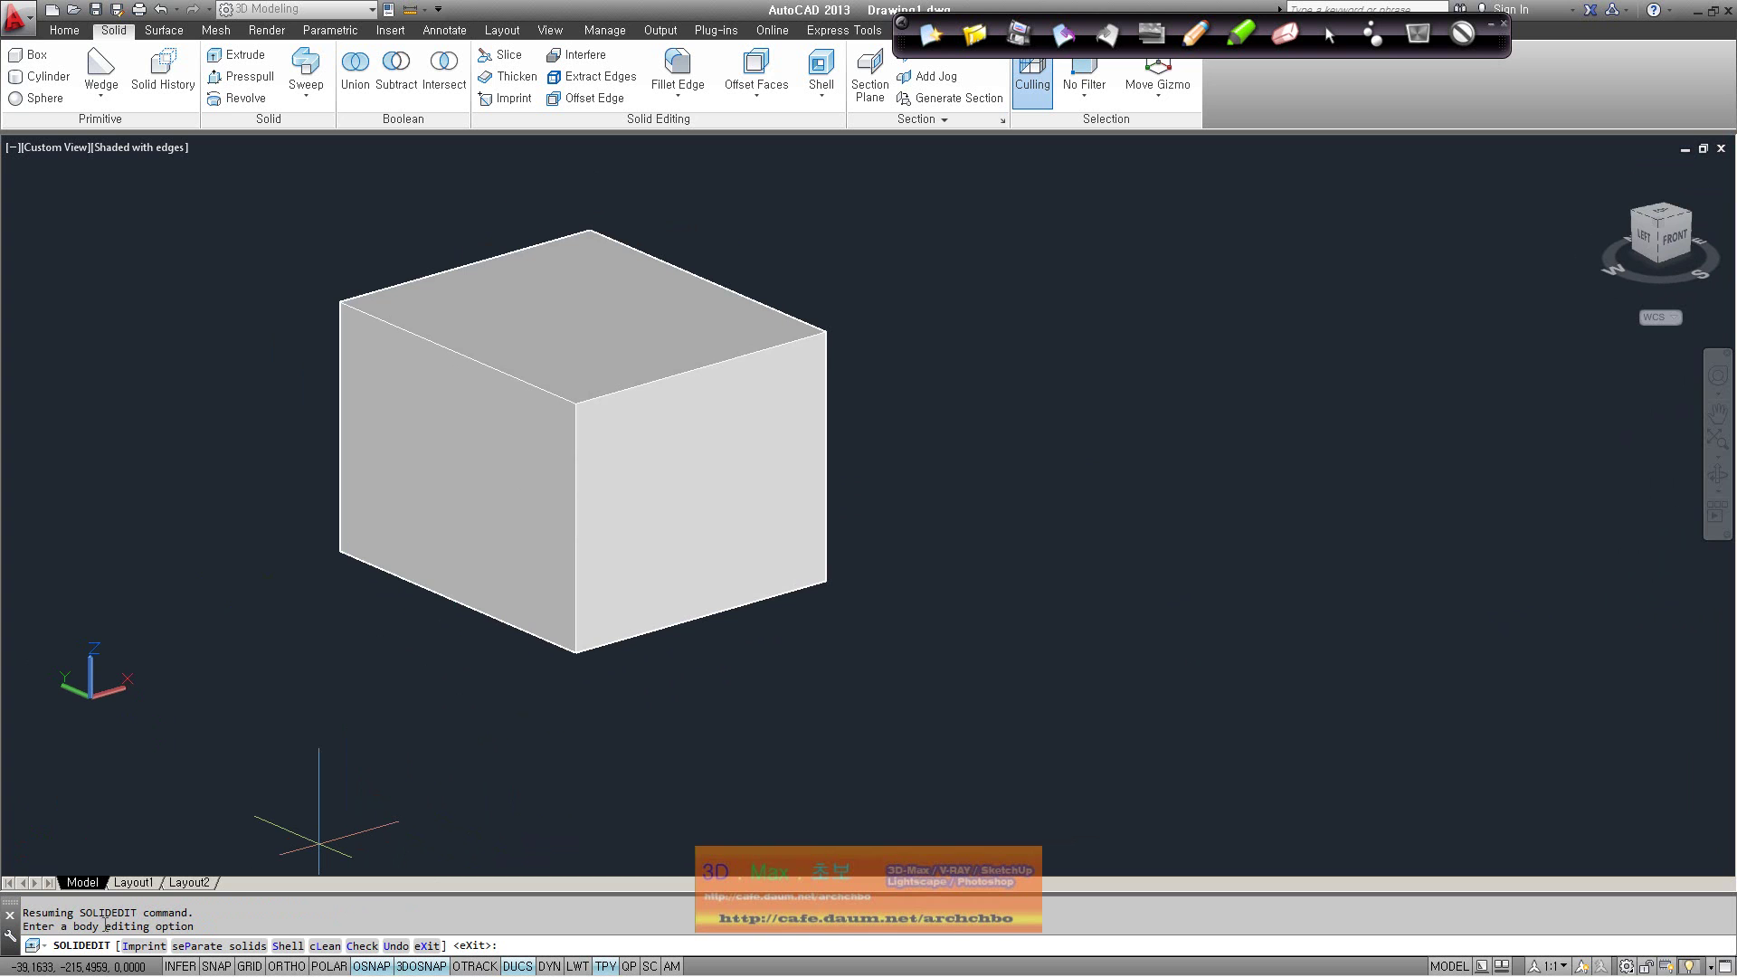
Enlarge the command history to show the full shell error, and cancel SOLIDEDIT
left_click_drag(232, 894, 238, 789)
key("Escape")
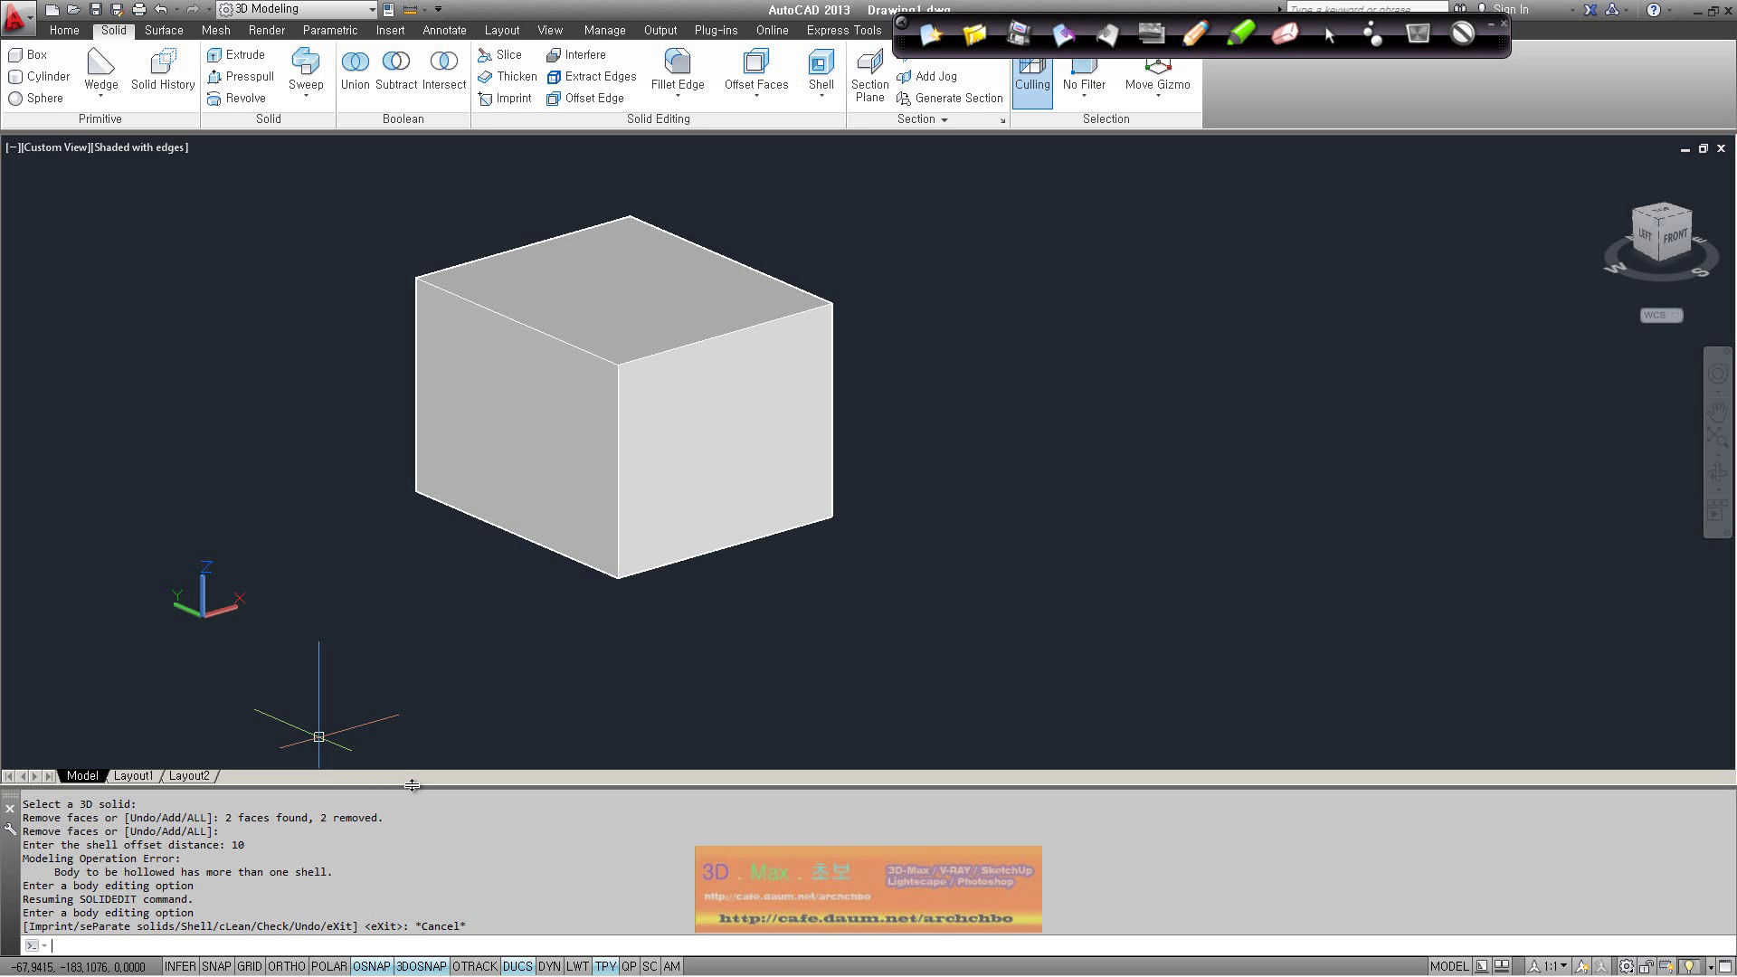
Restore the command window size, then window-select and delete the old cube
left_click_drag(414, 791, 414, 870)
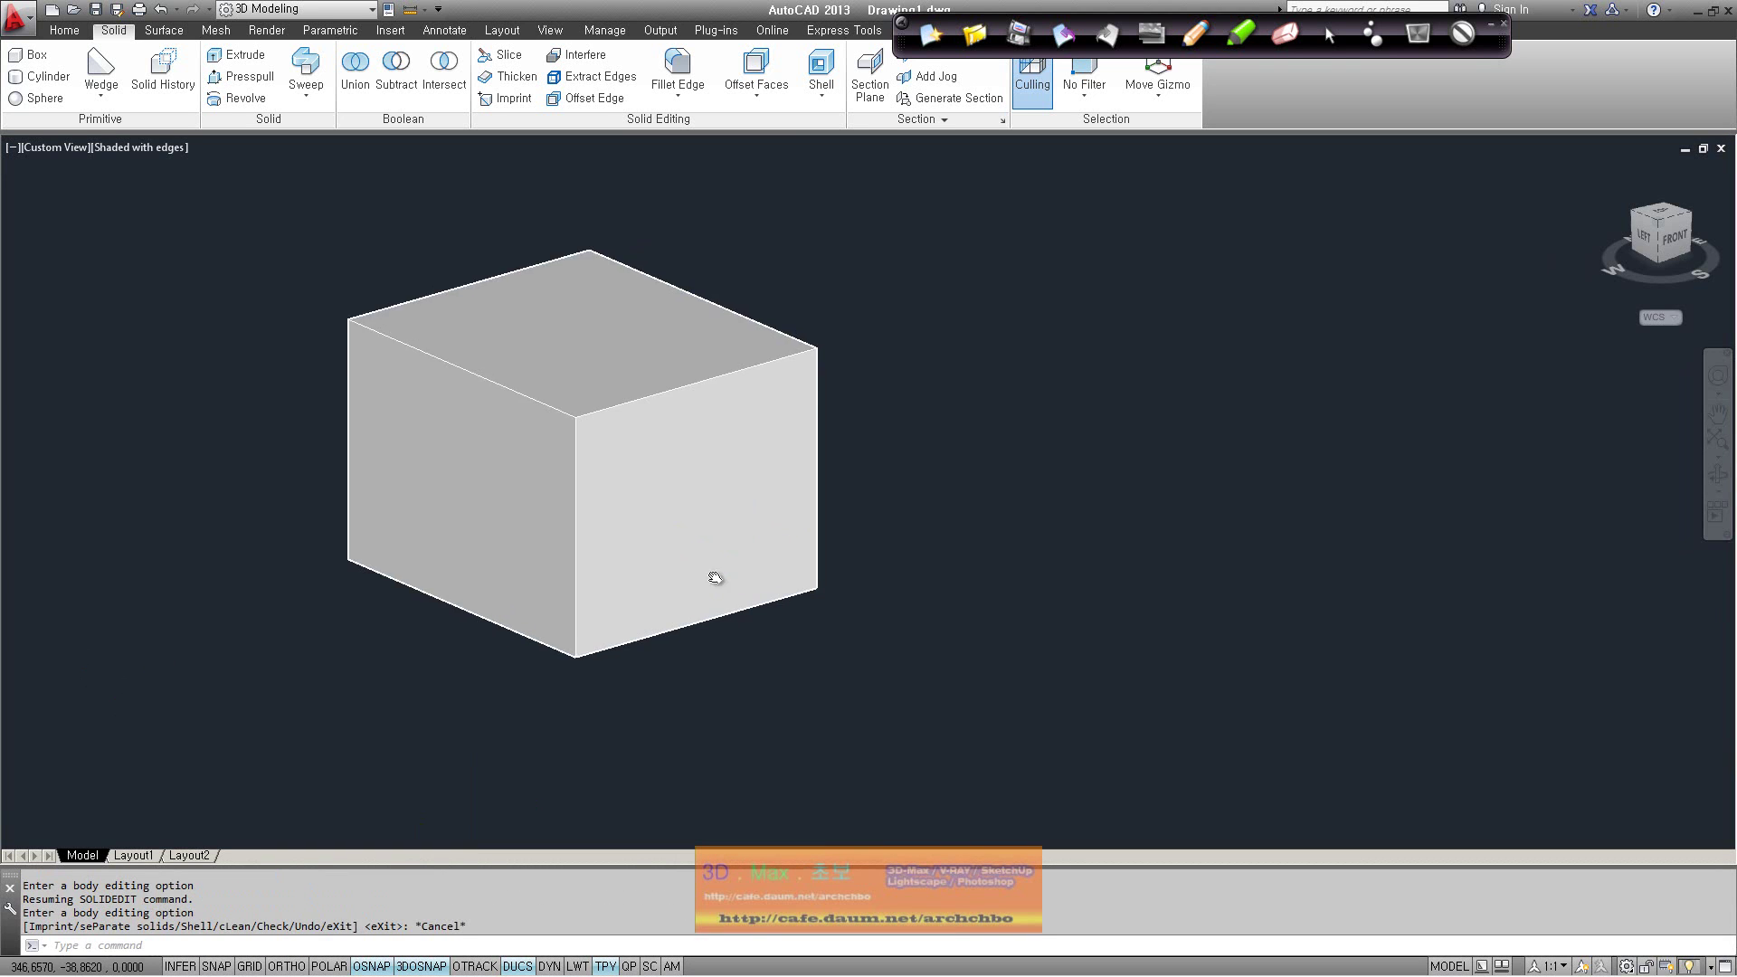
scroll(710, 575, "down", 3)
left_click(698, 570)
left_click_drag(996, 714, 258, 204)
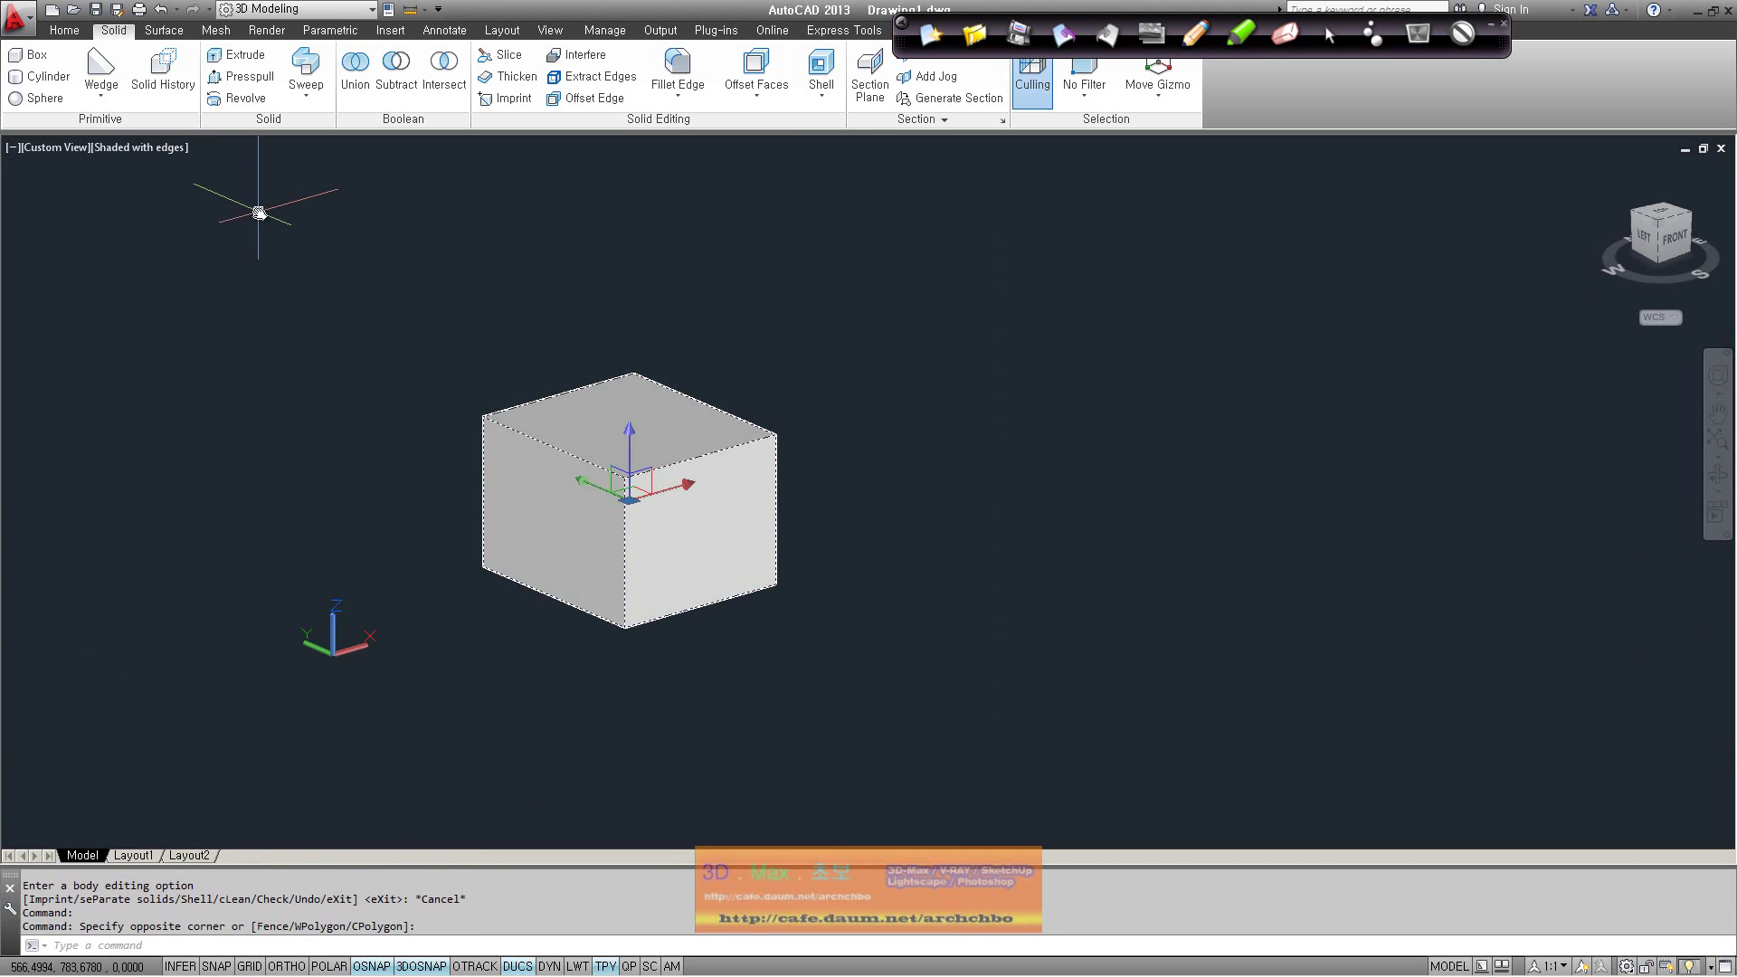
key("Delete")
Draw a new cube with Box from two base corners and a height, then centre it in view
left_click(34, 62)
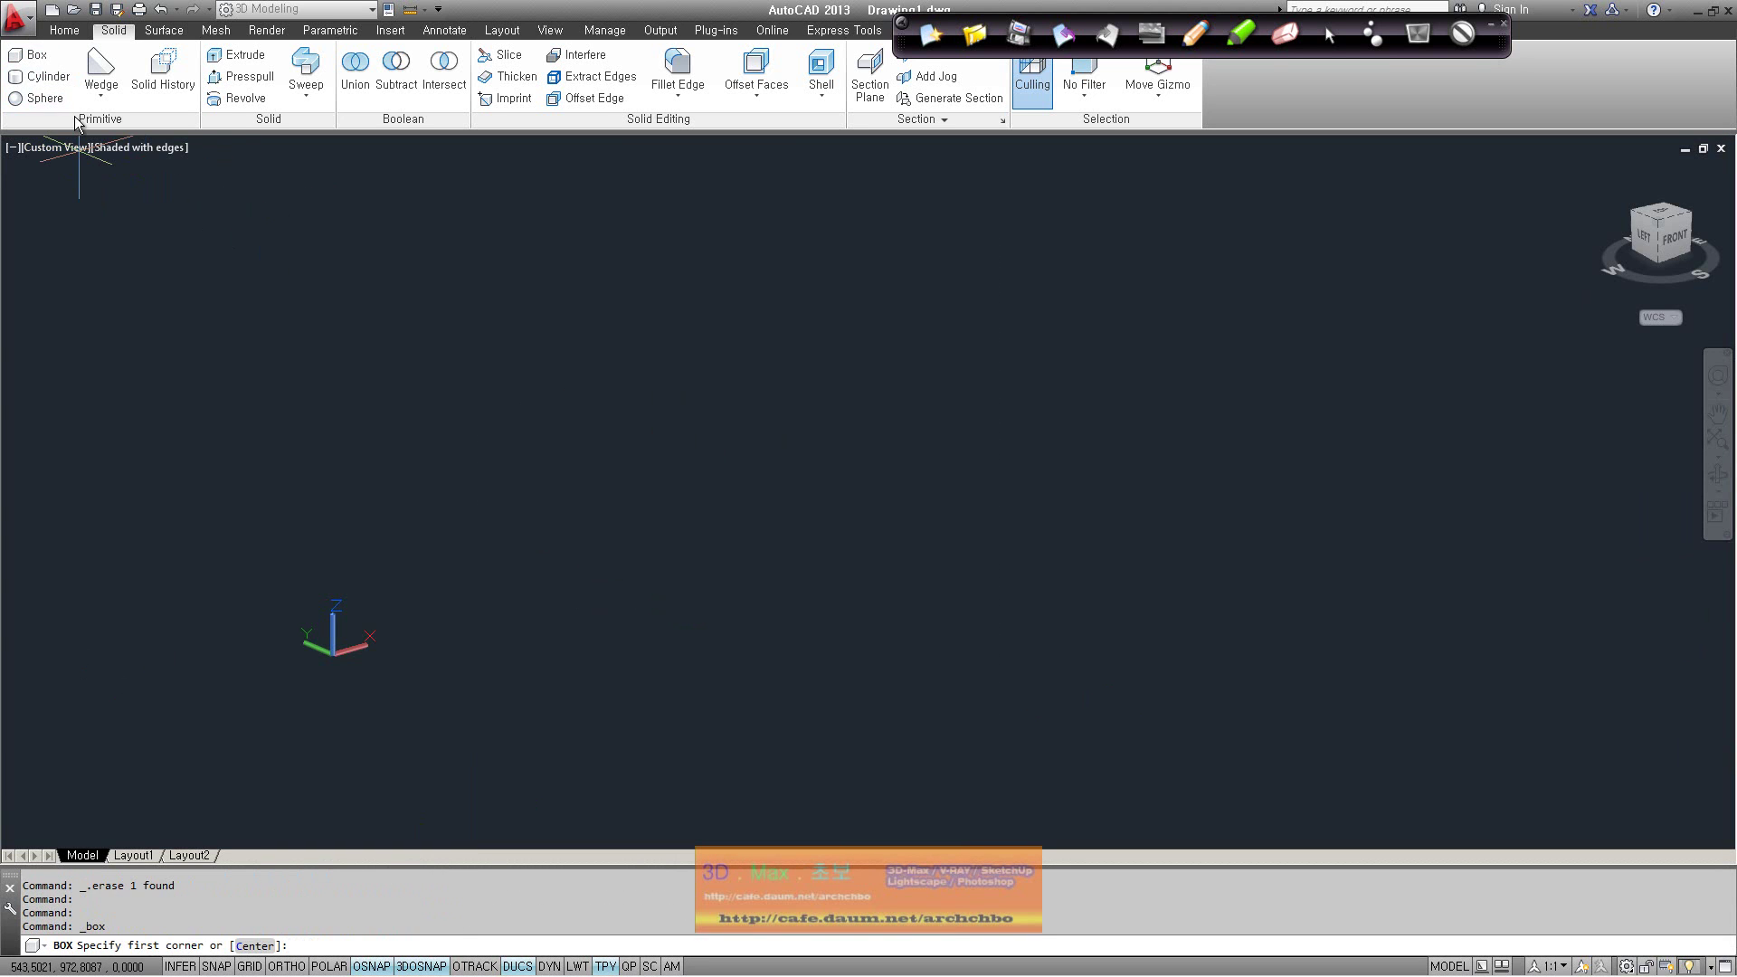
left_click(569, 556)
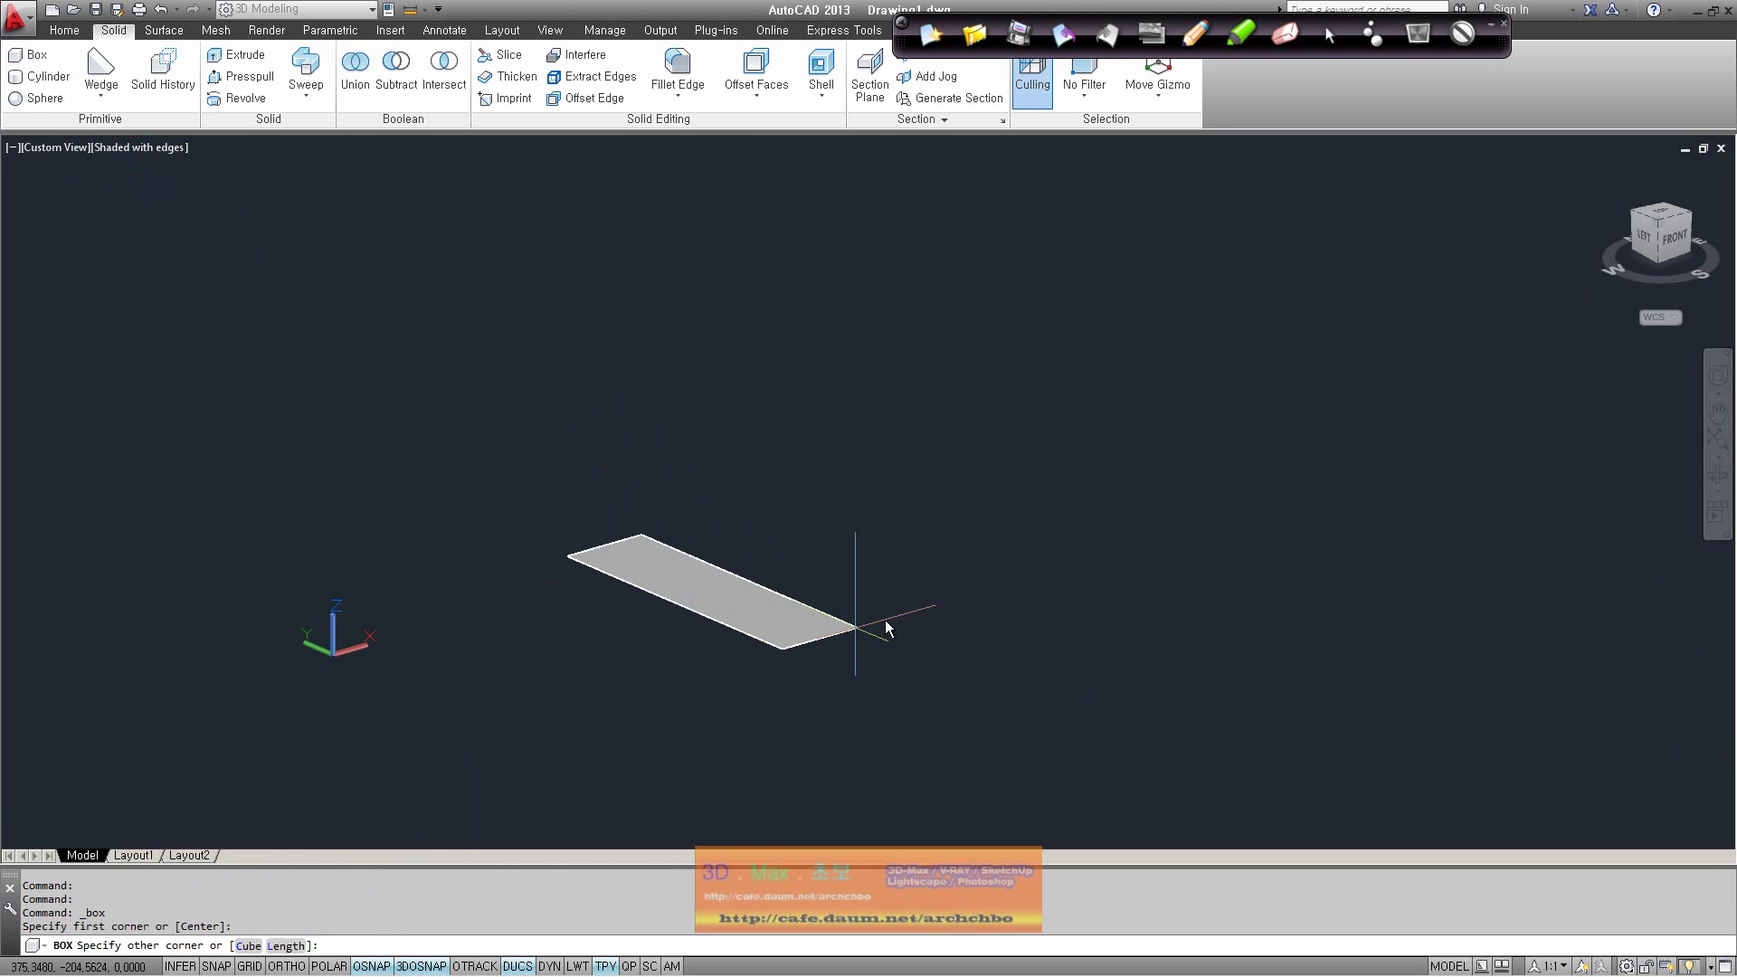
left_click(949, 572)
left_click(950, 310)
middle_click_drag(970, 493, 835, 582)
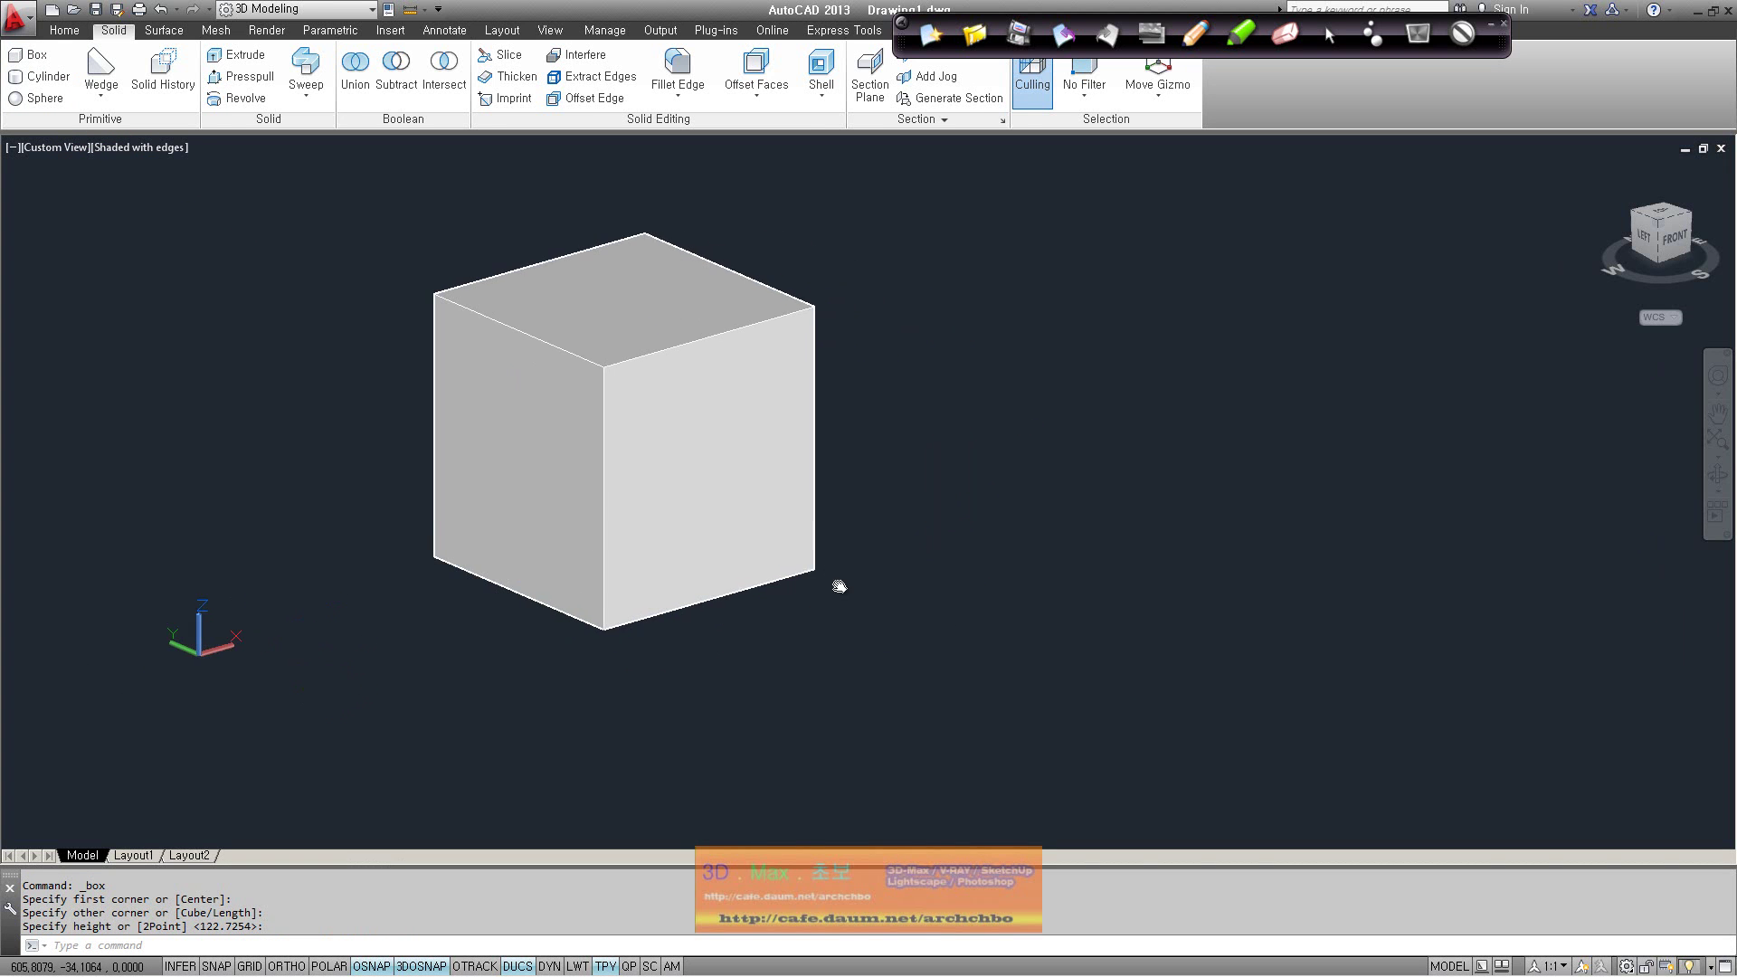
Taper the cube's left face 20 degrees about an axis from its bottom to top corner
left_click(750, 101)
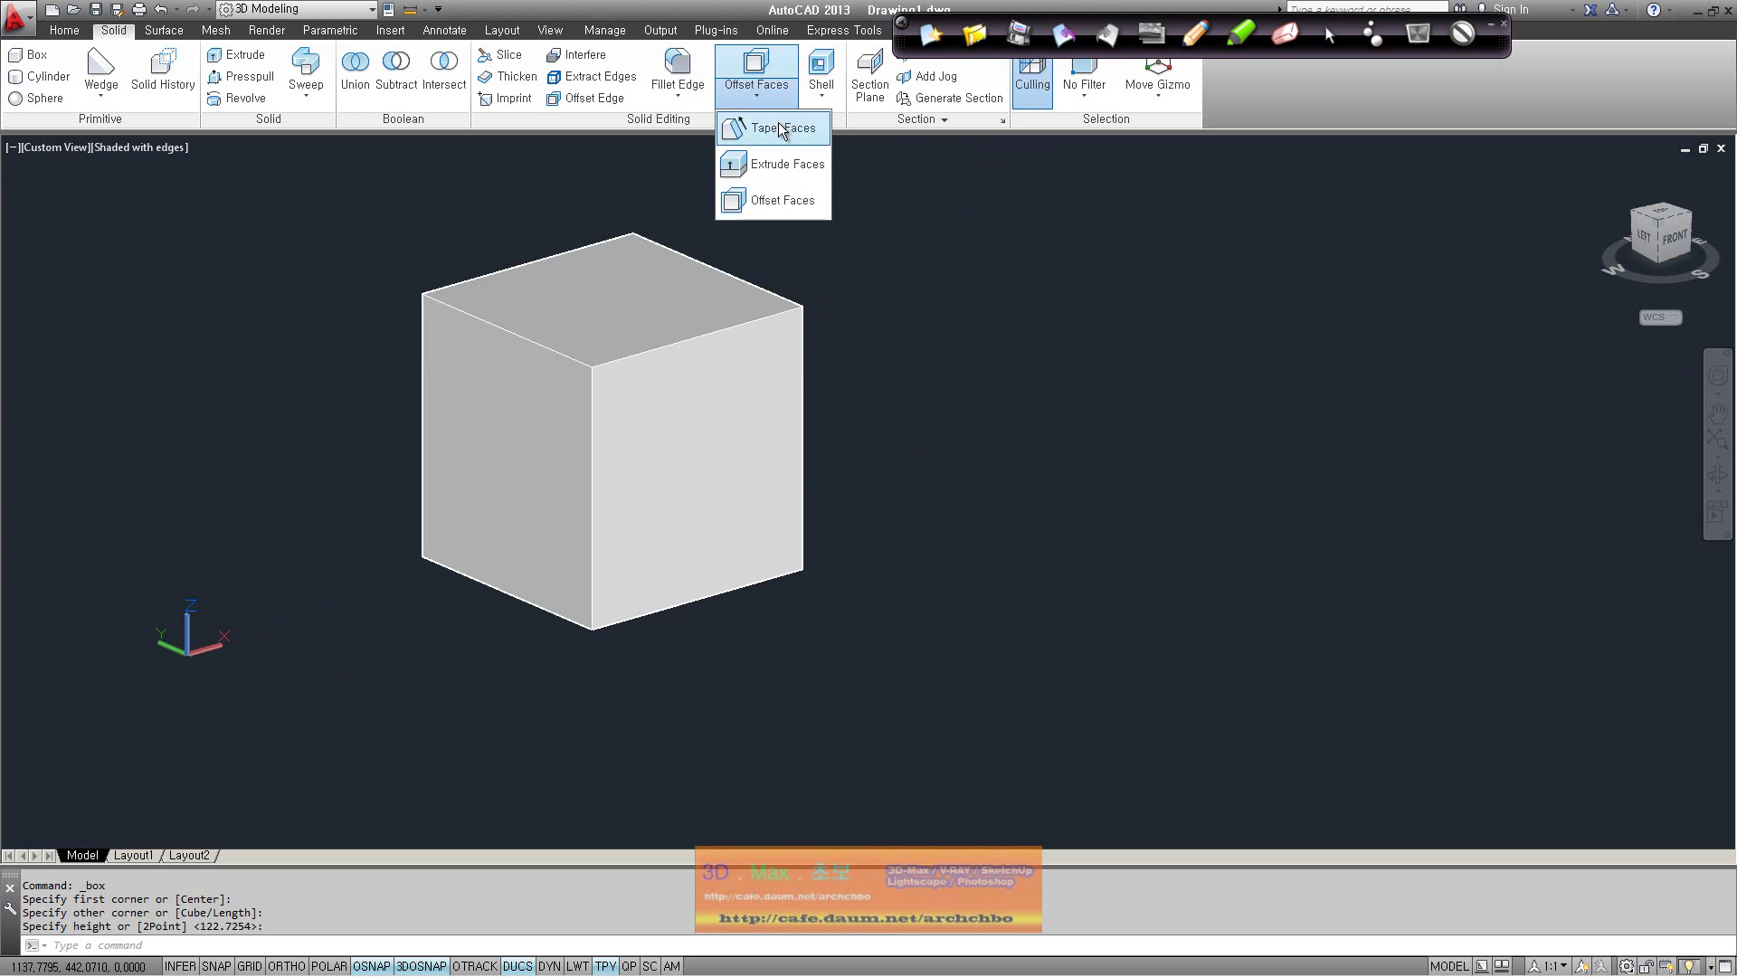
left_click(780, 129)
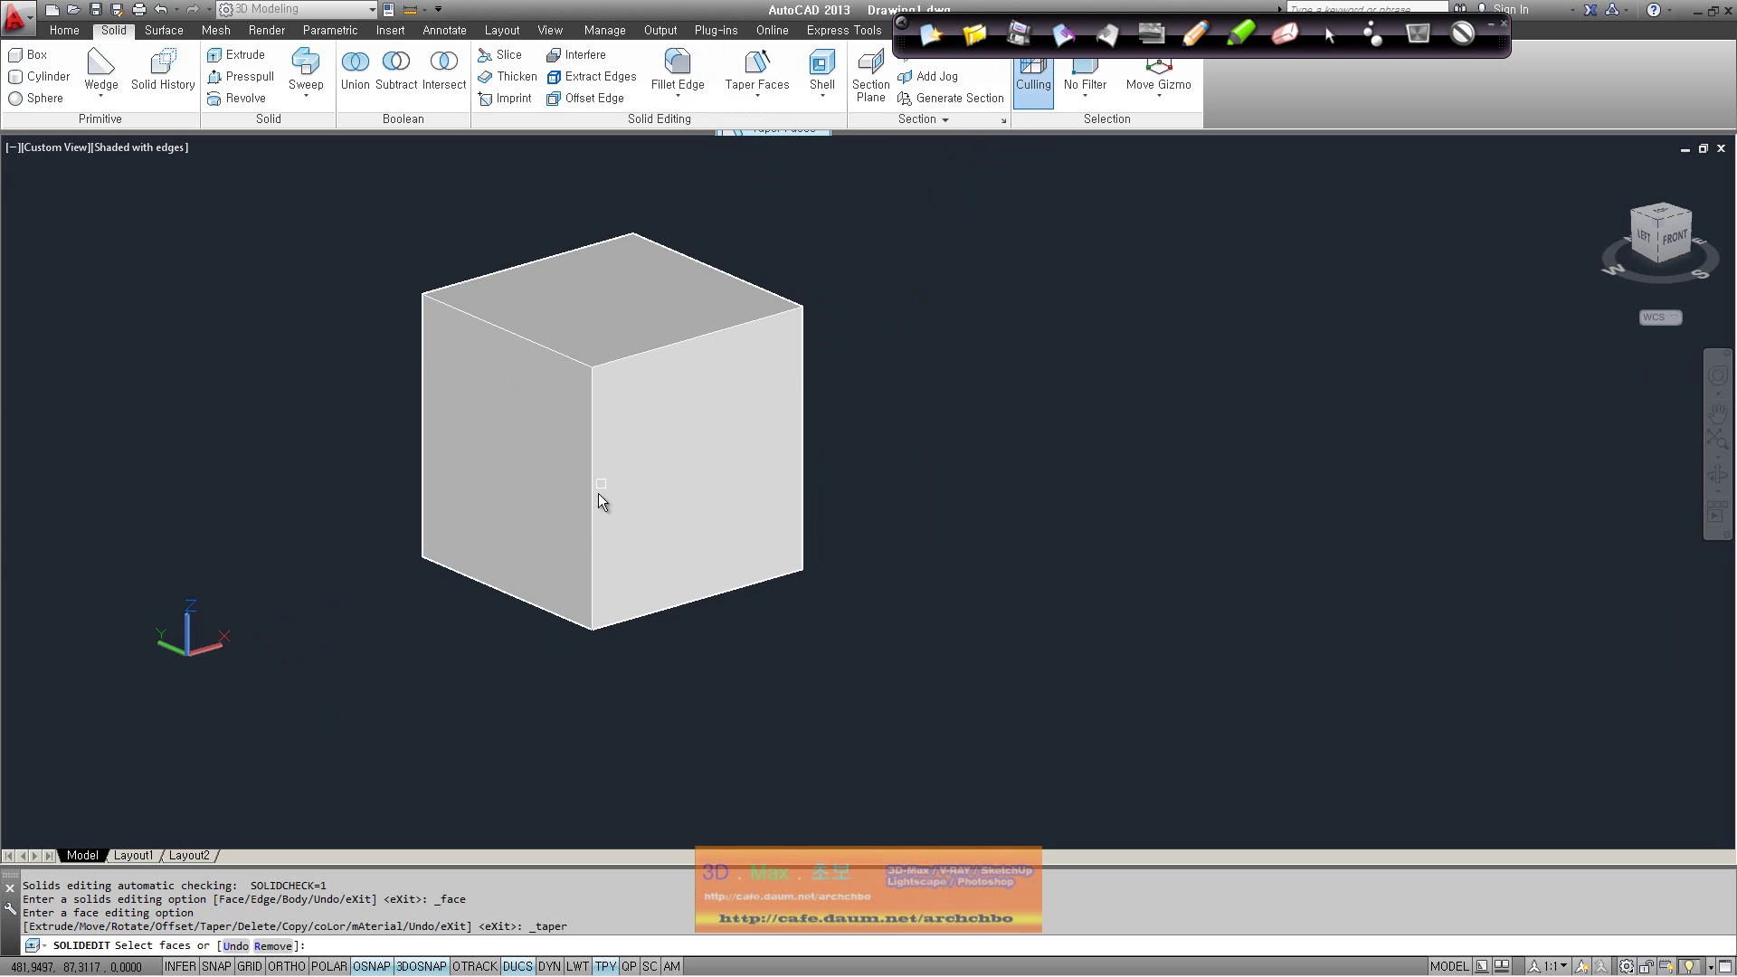
left_click(516, 510)
key("Return")
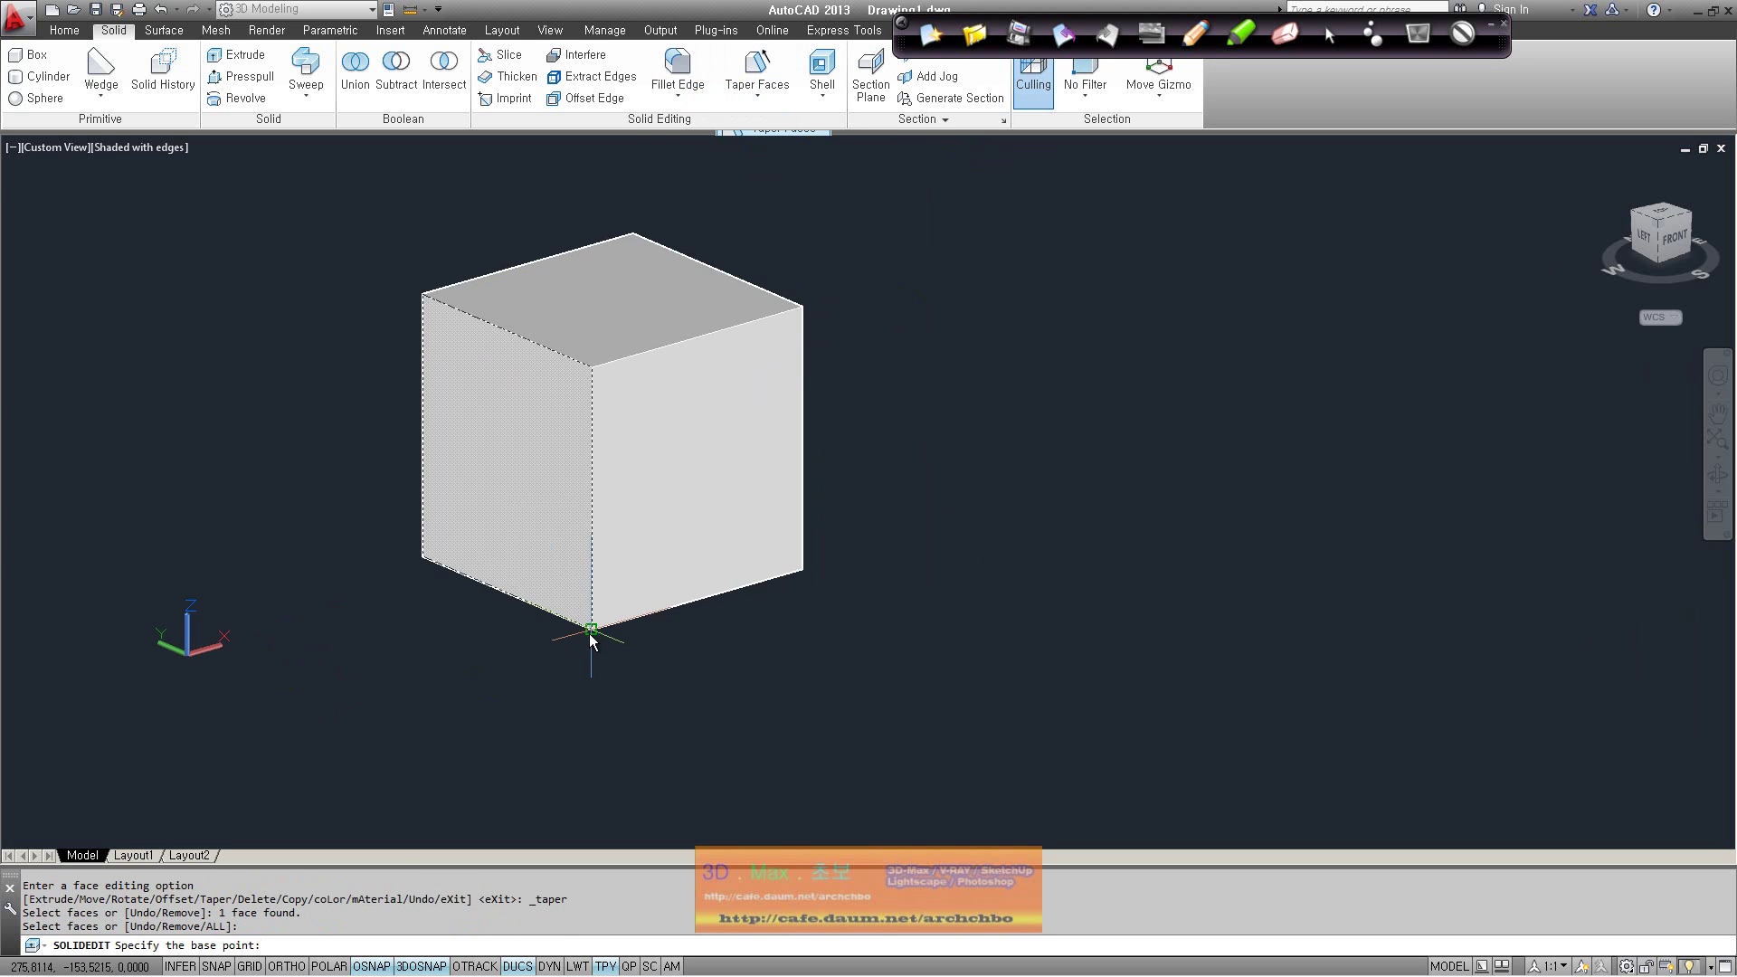
left_click(591, 633)
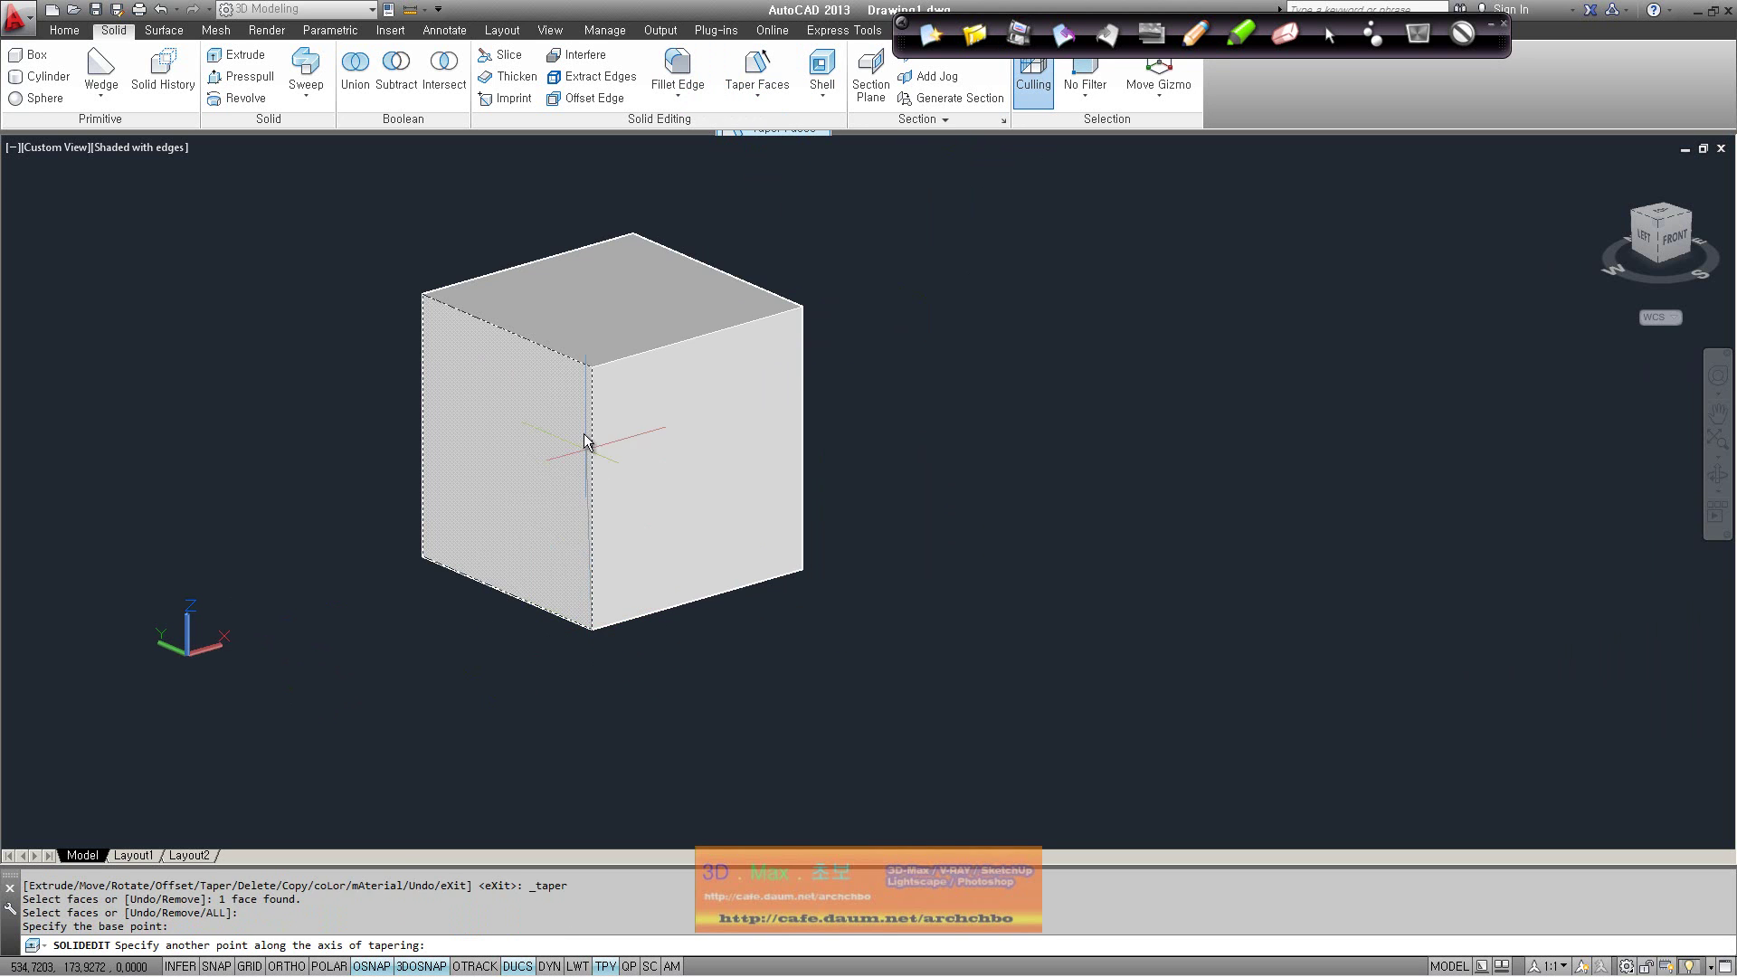
left_click(590, 365)
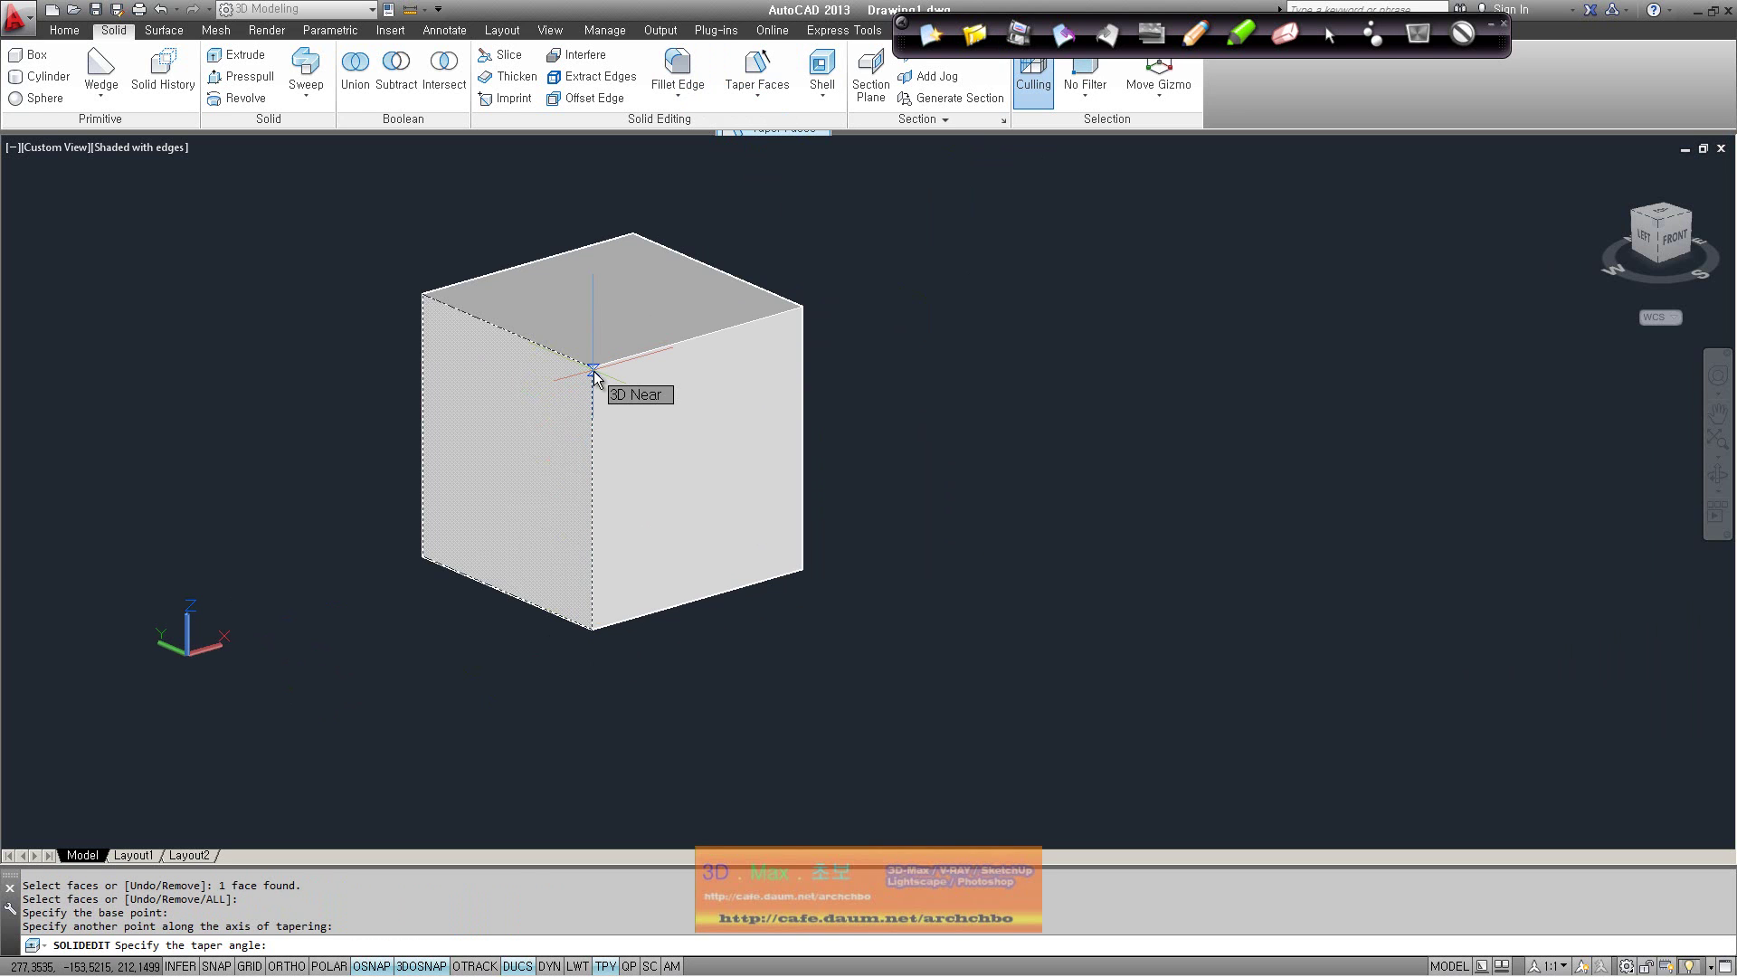
type("20")
key("Return")
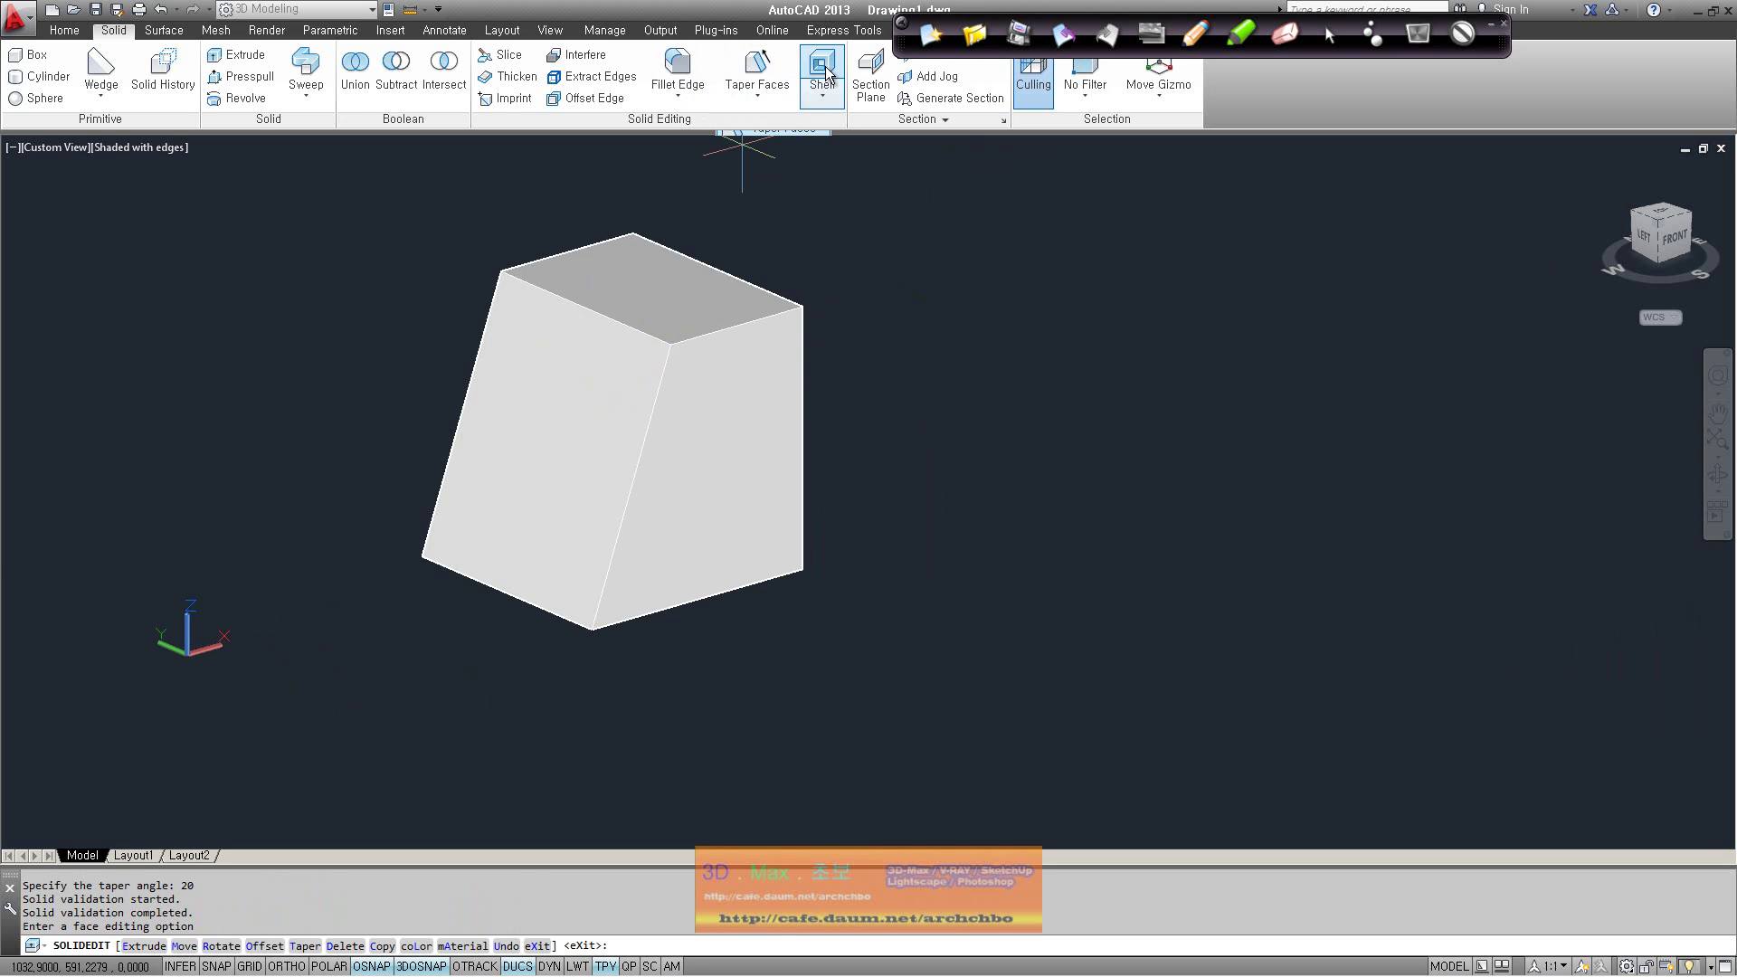
left_click(822, 73)
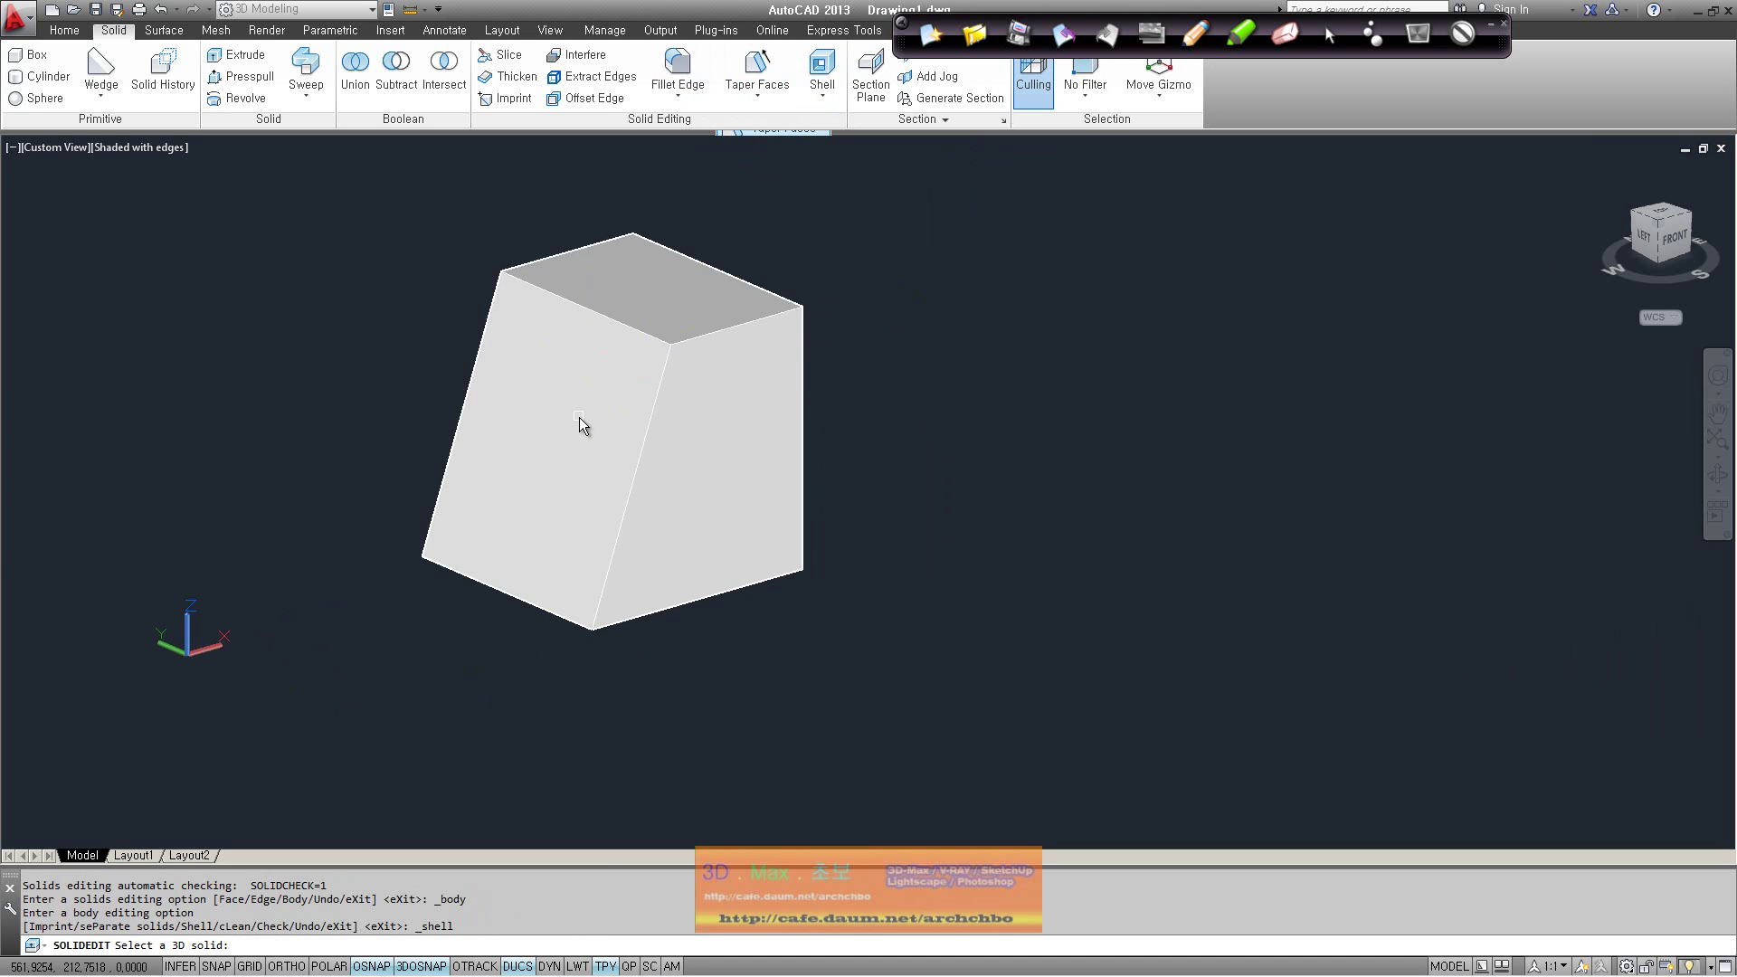
left_click(773, 391)
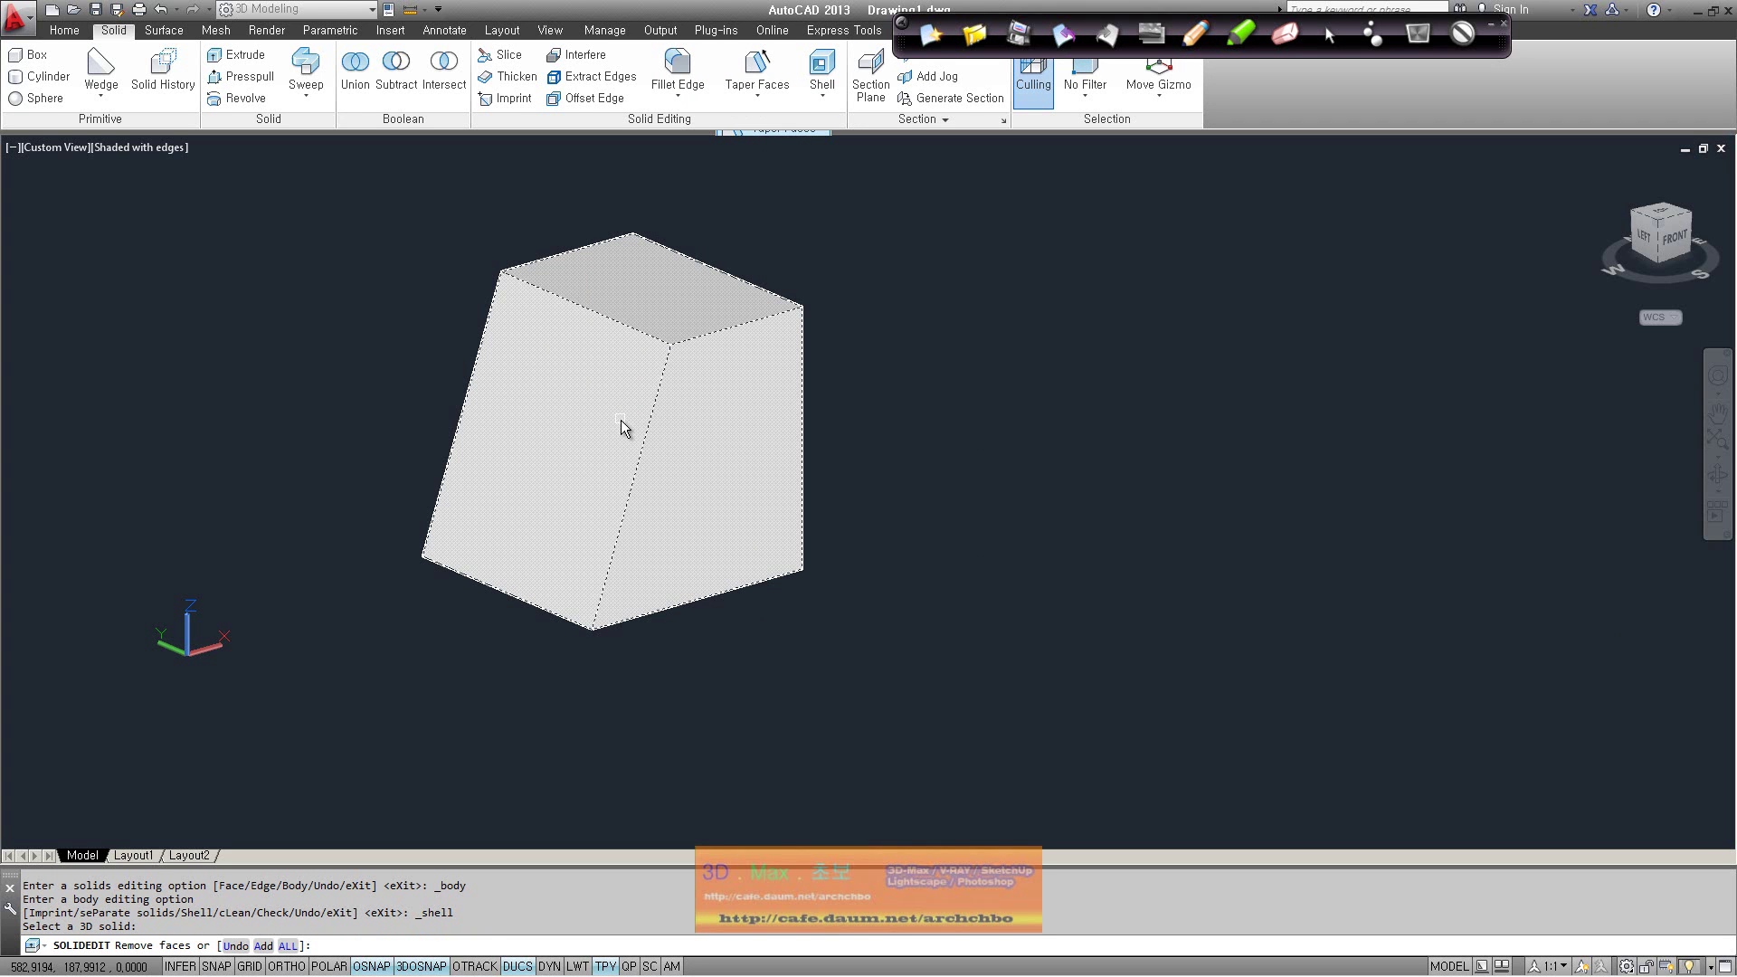
left_click(725, 317)
left_click(726, 385)
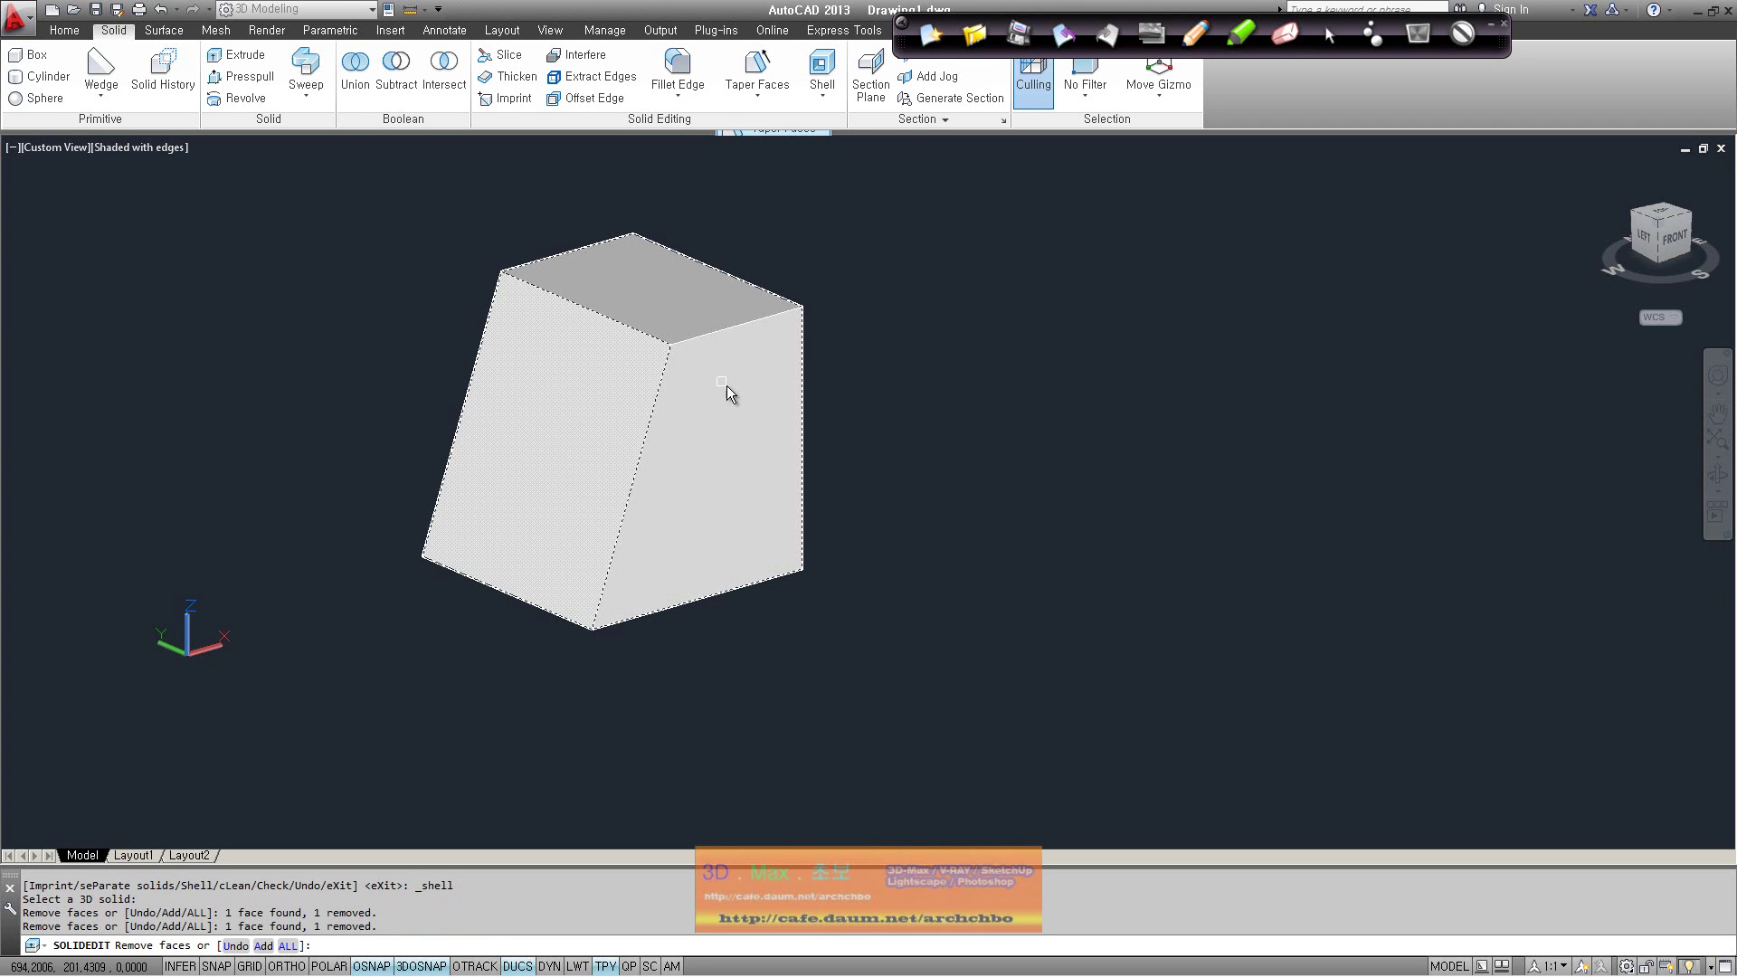
middle_click_drag(905, 434, 594, 446, "shift")
left_click(726, 454)
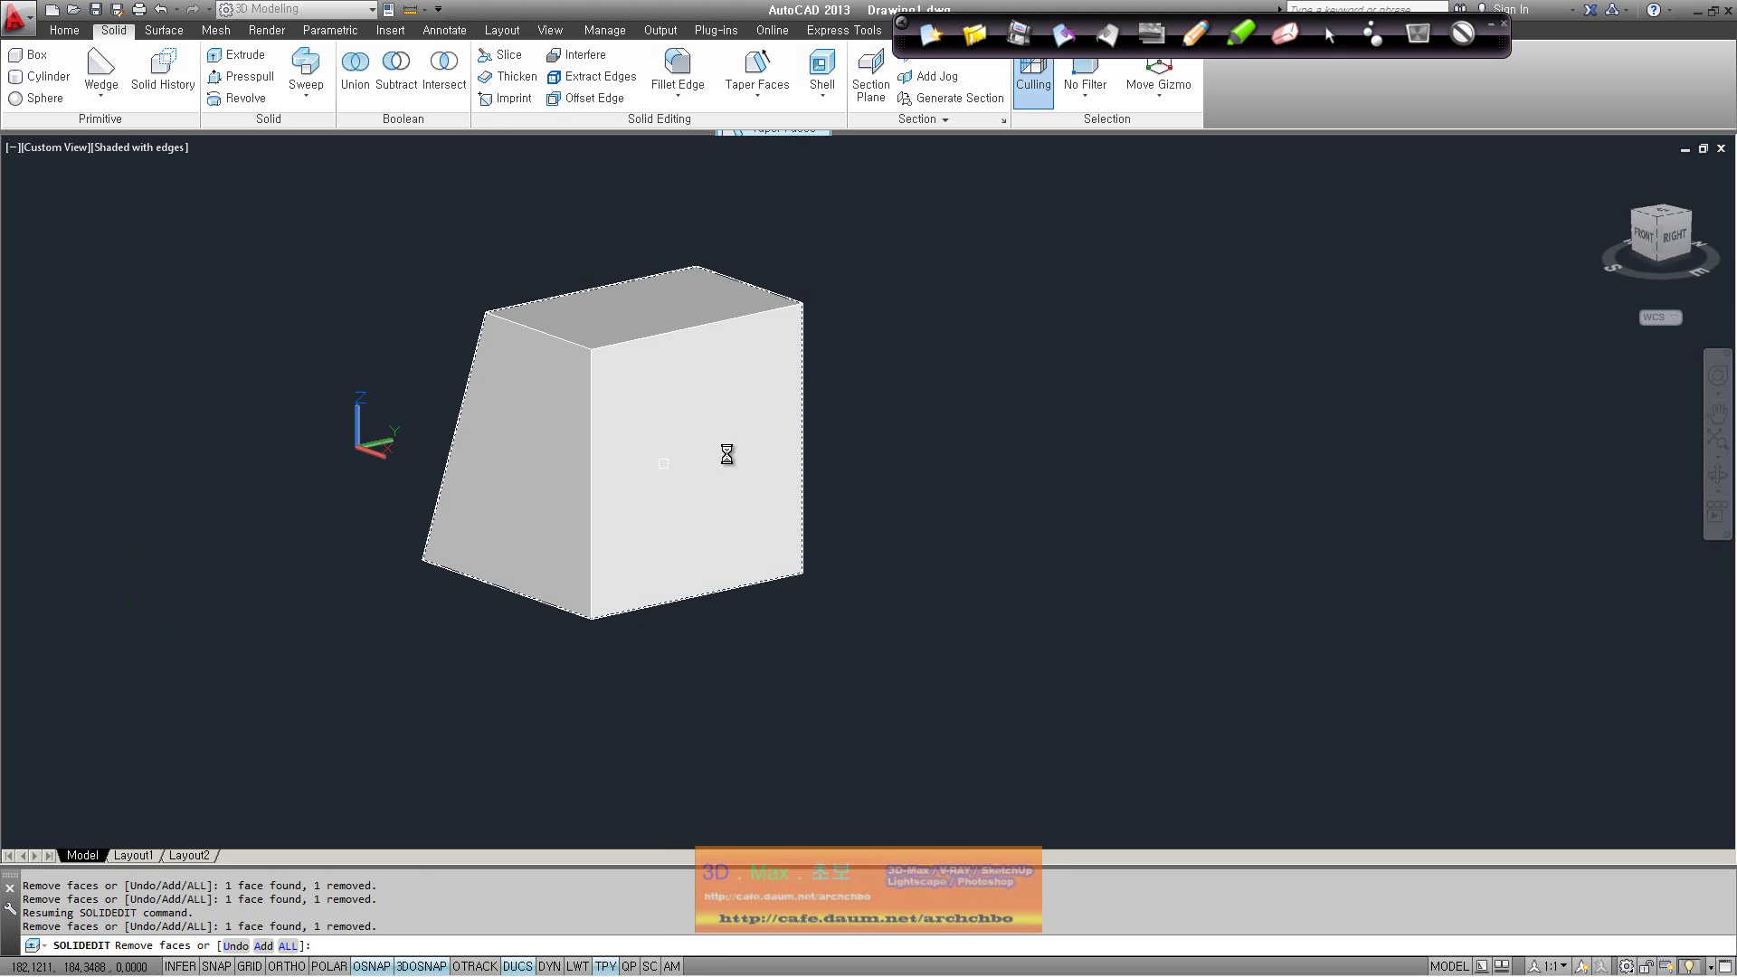
middle_click_drag(727, 454, 570, 446, "shift")
left_click(610, 485)
mouse_move(784, 461)
middle_mouse_down("shift")
mouse_move(604, 400)
mouse_move(609, 504)
middle_mouse_up("shift")
mouse_move(760, 489)
middle_mouse_down("shift")
mouse_move(392, 621)
mouse_move(379, 653)
middle_mouse_up("shift")
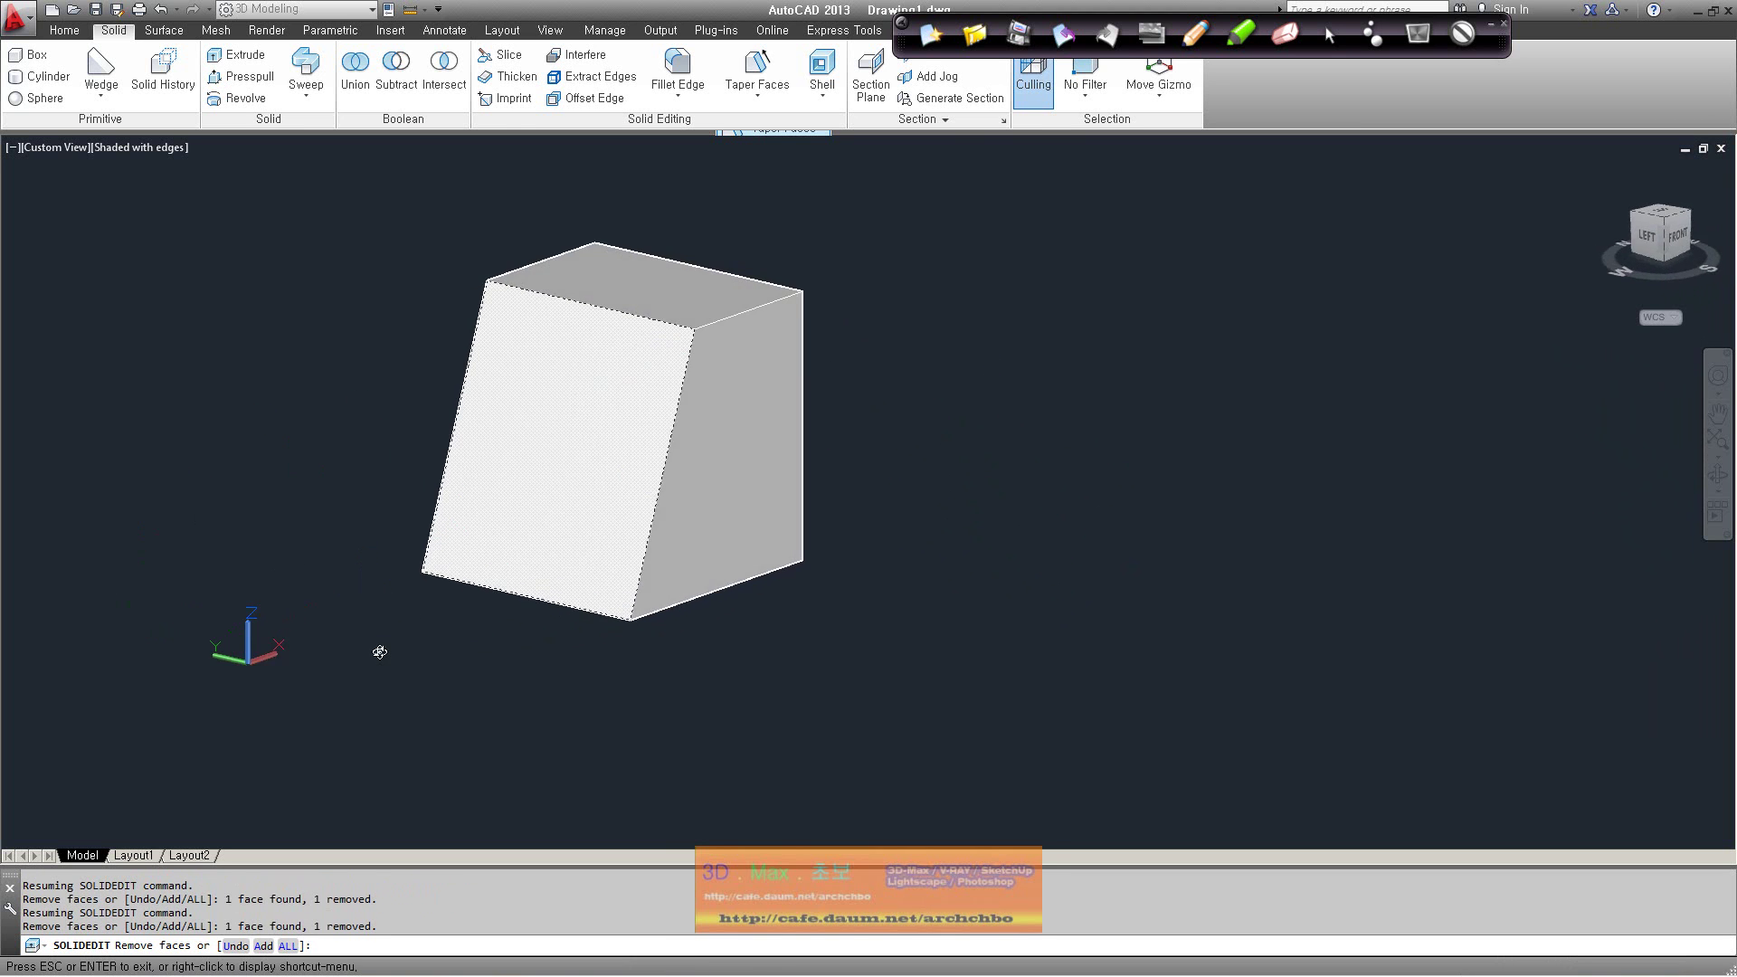
key("Return")
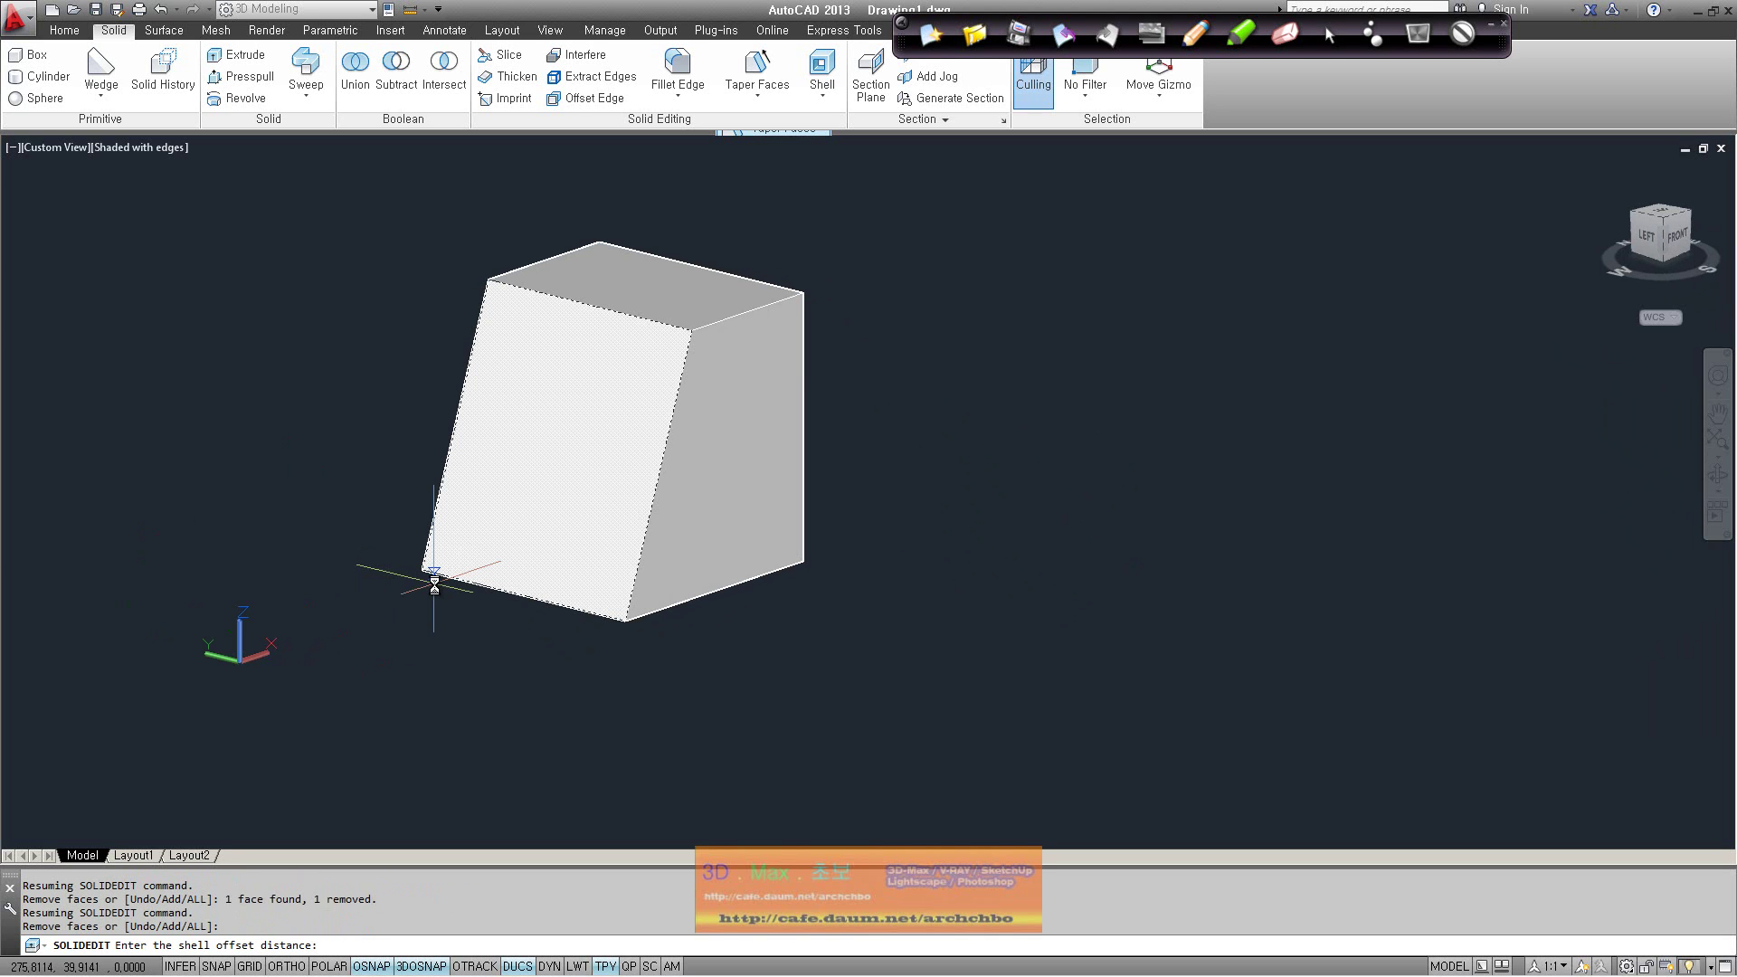
key("Return")
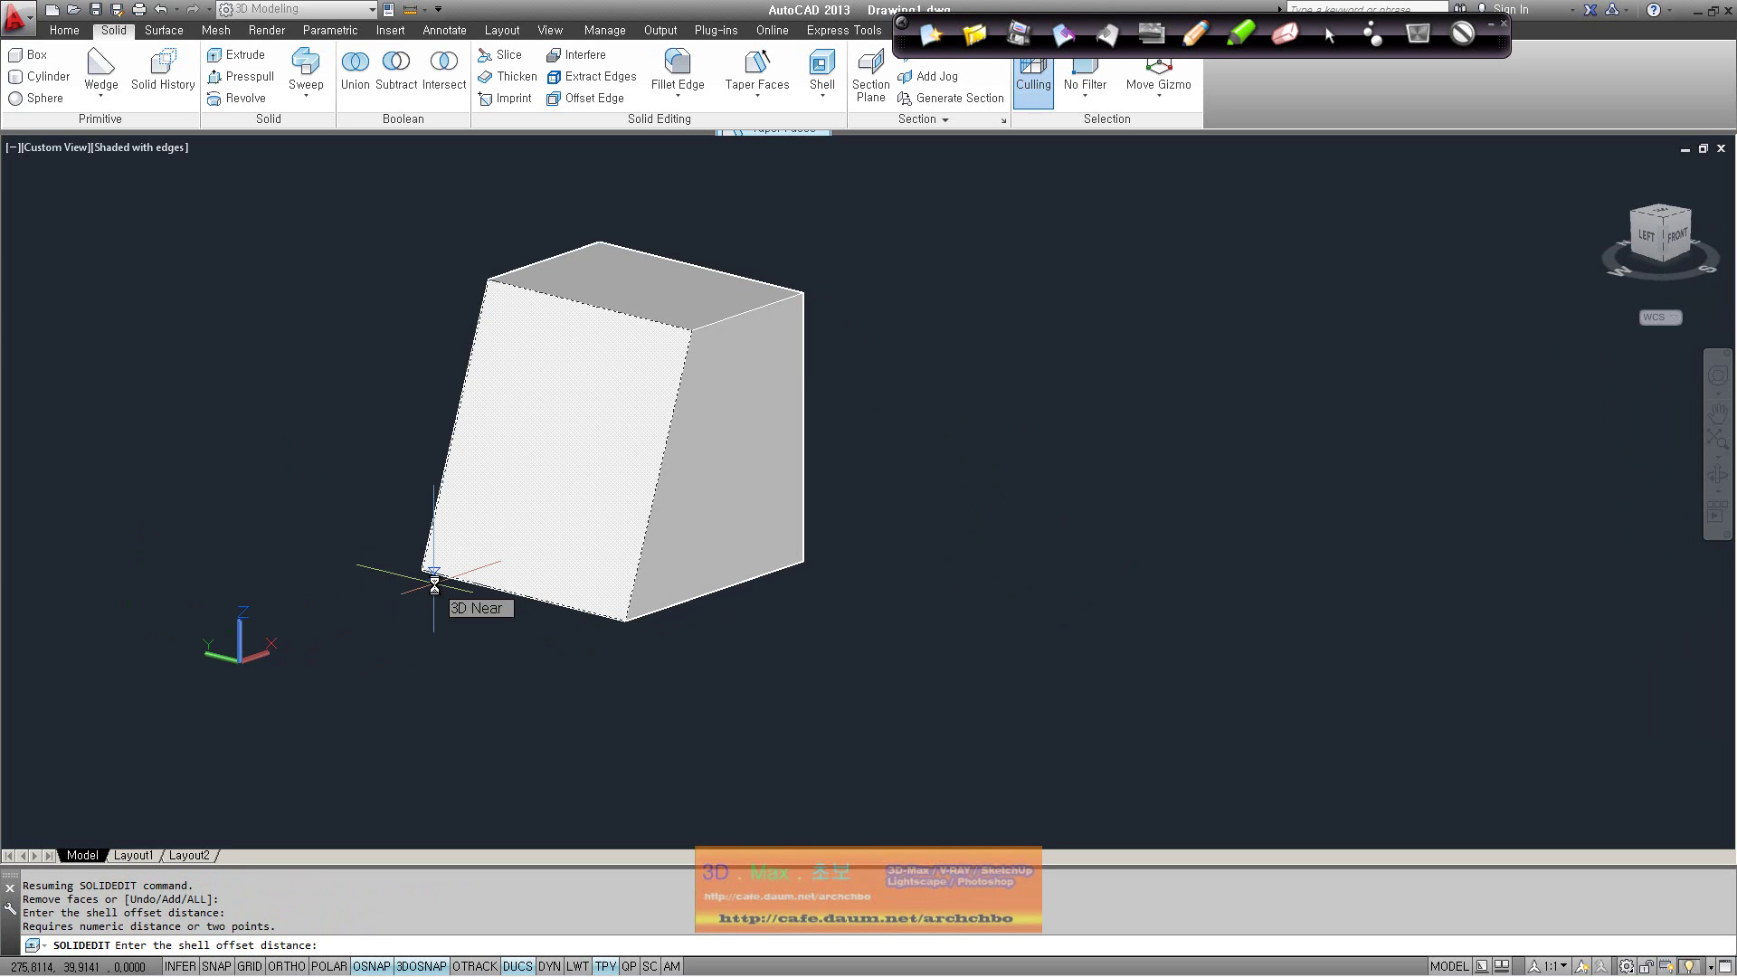
type("20")
key("Return")
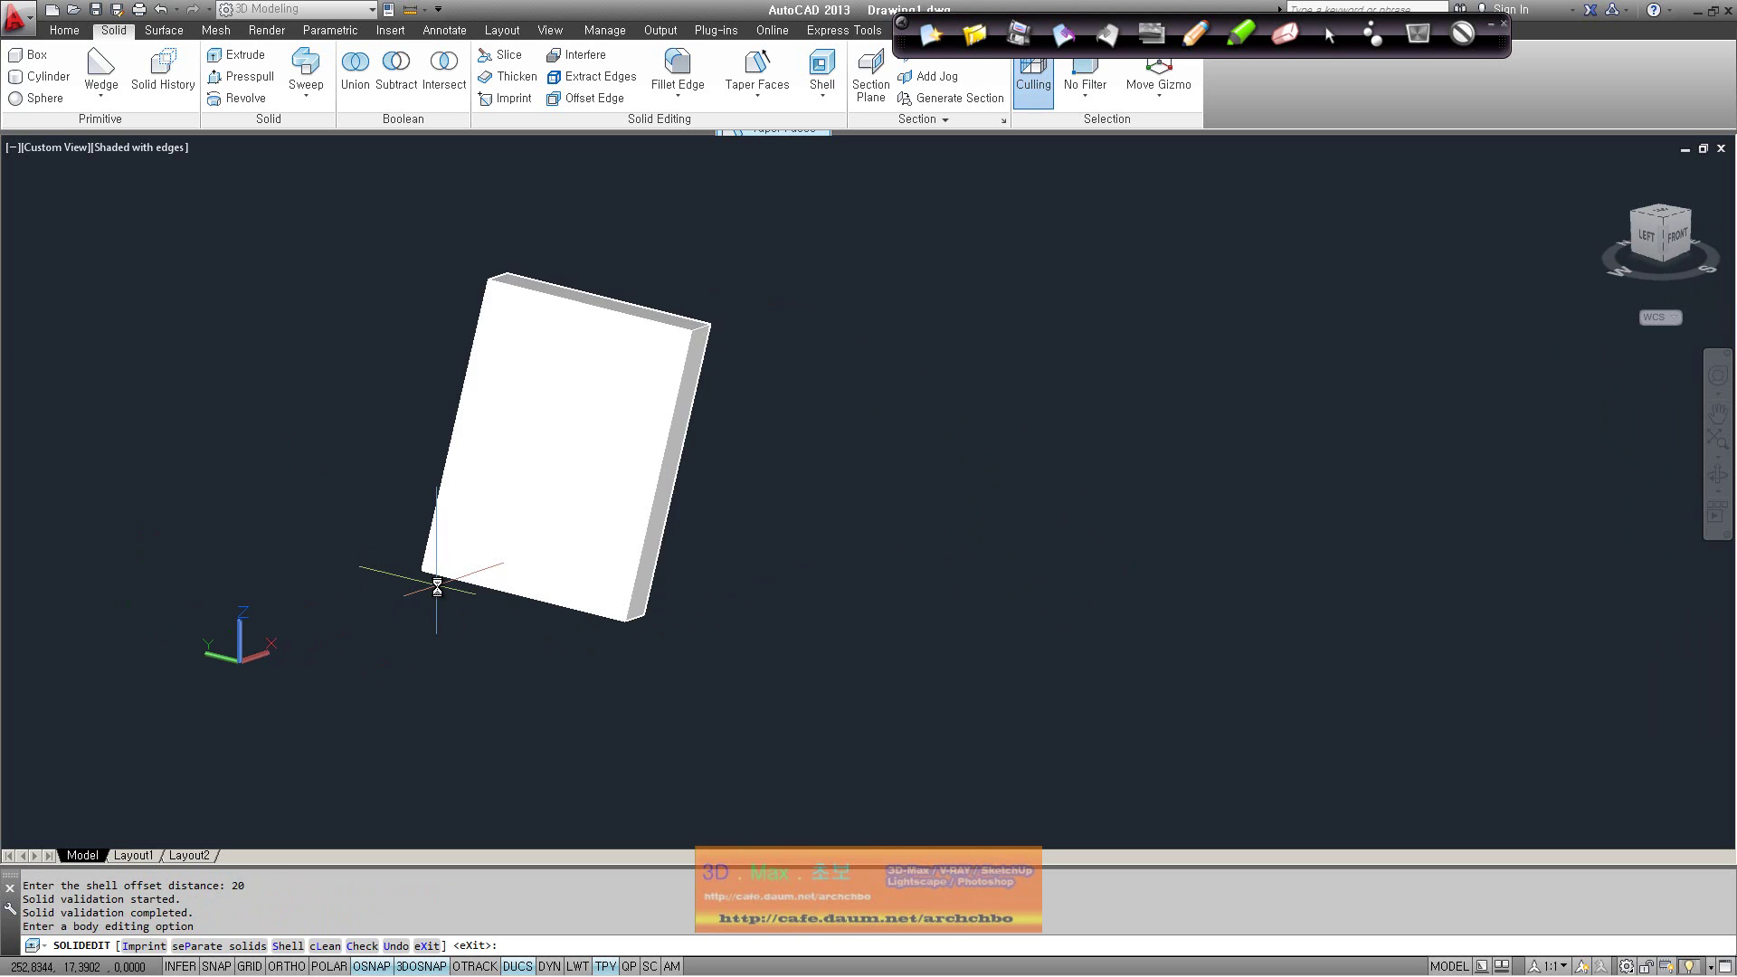
middle_click_drag(437, 587, 449, 220, "shift")
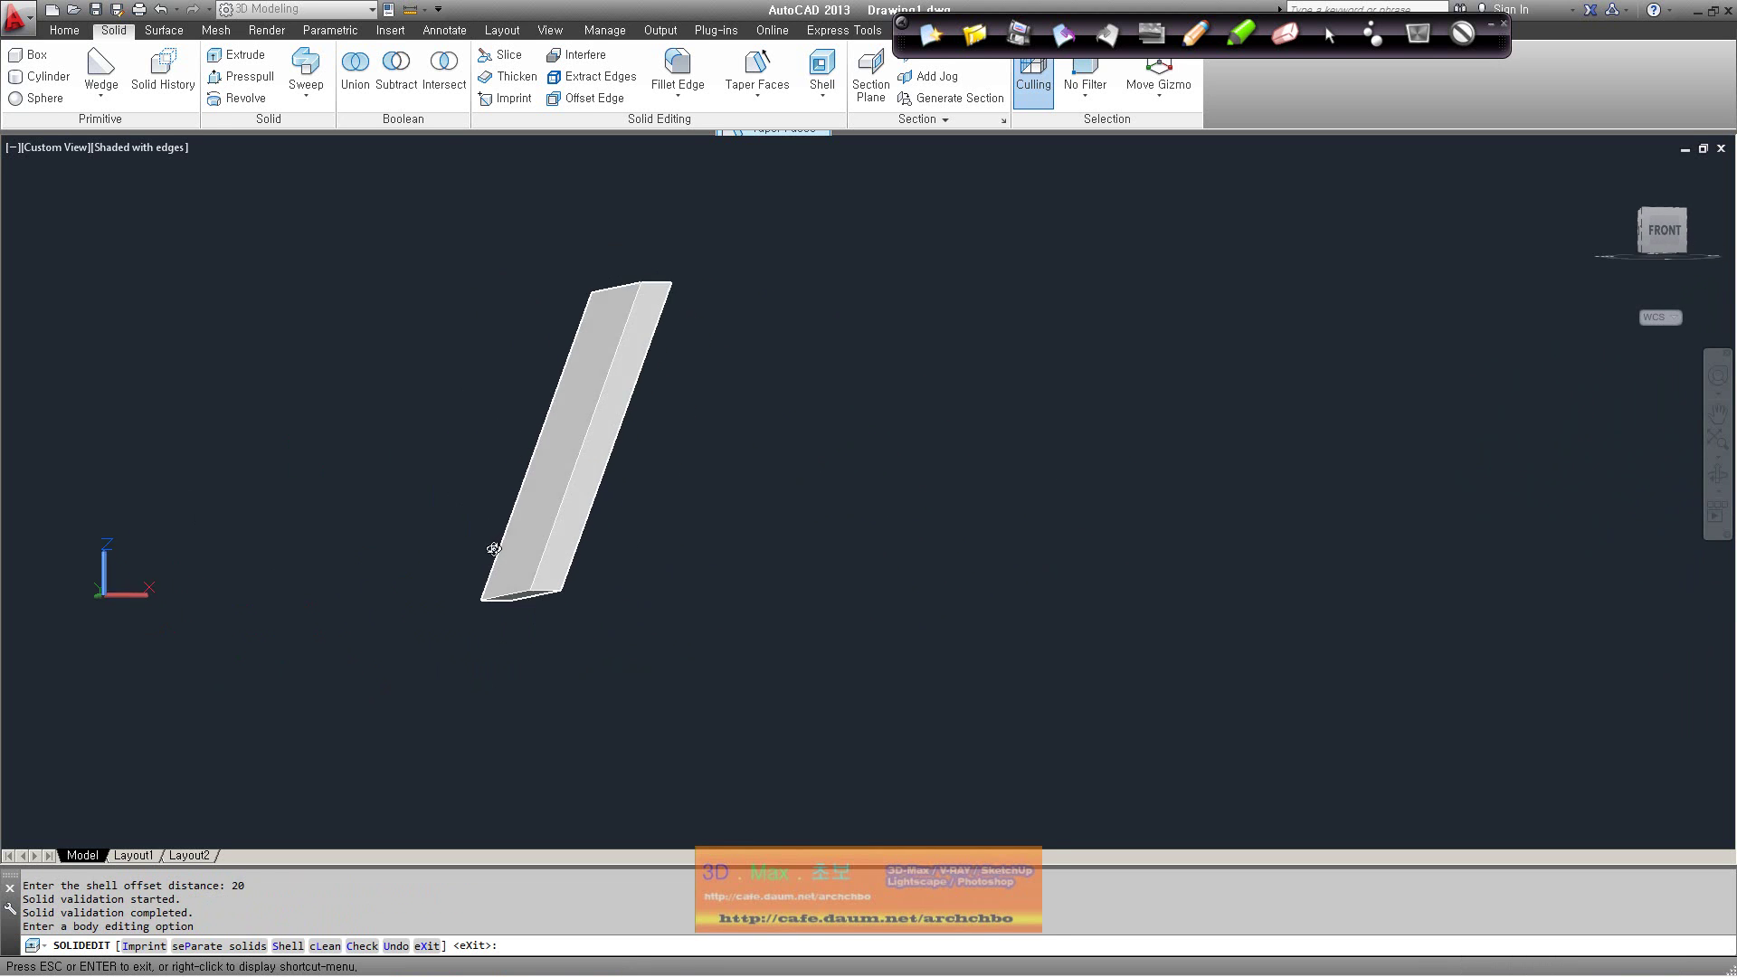
left_click(160, 9)
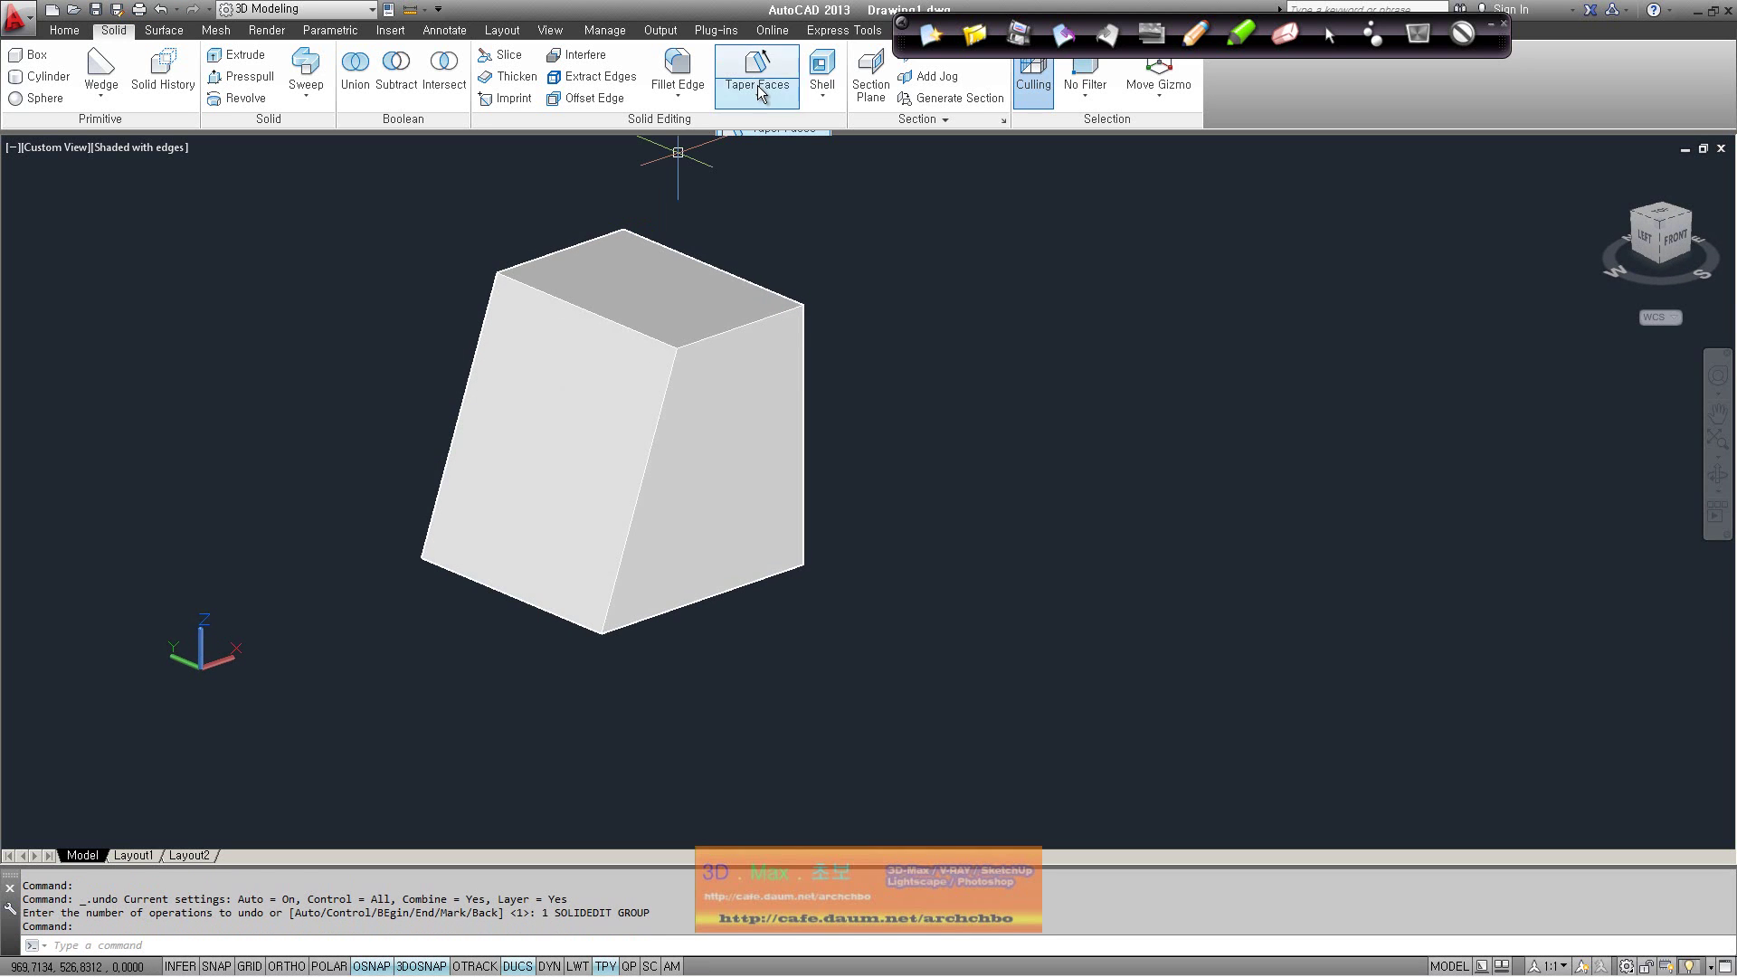
Shell the tapered box with offset 20 and no faces removed, then orbit to inspect it
left_click(823, 72)
left_click(586, 431)
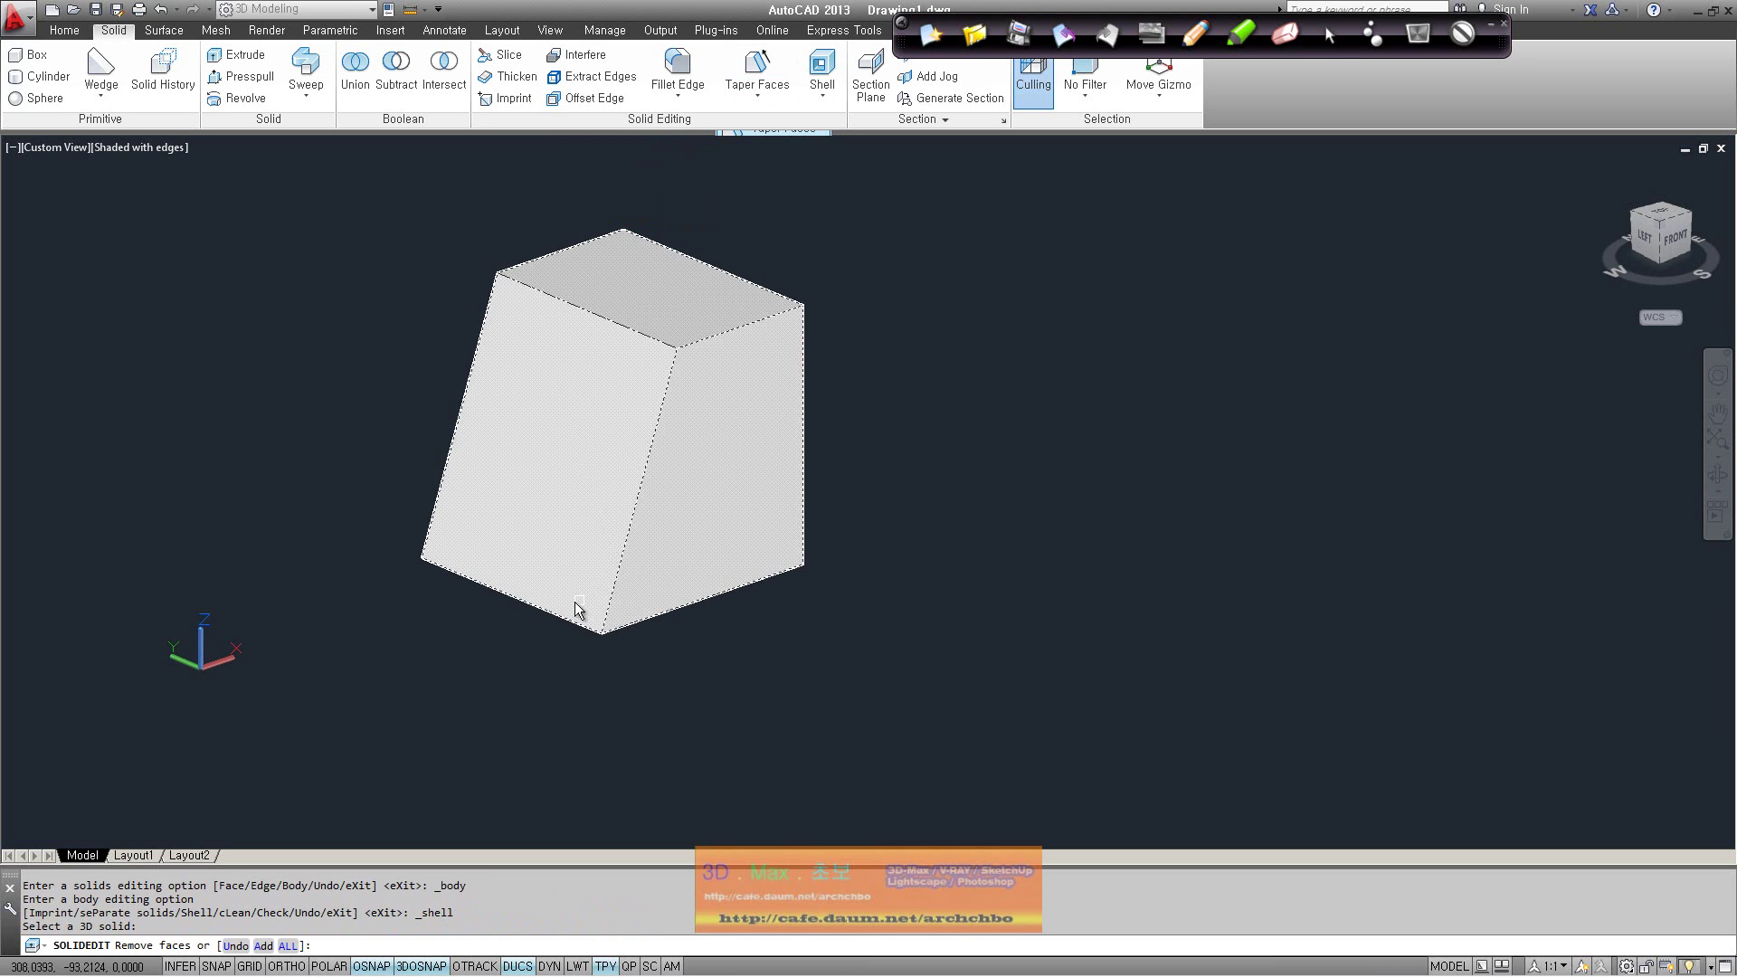
key("Return")
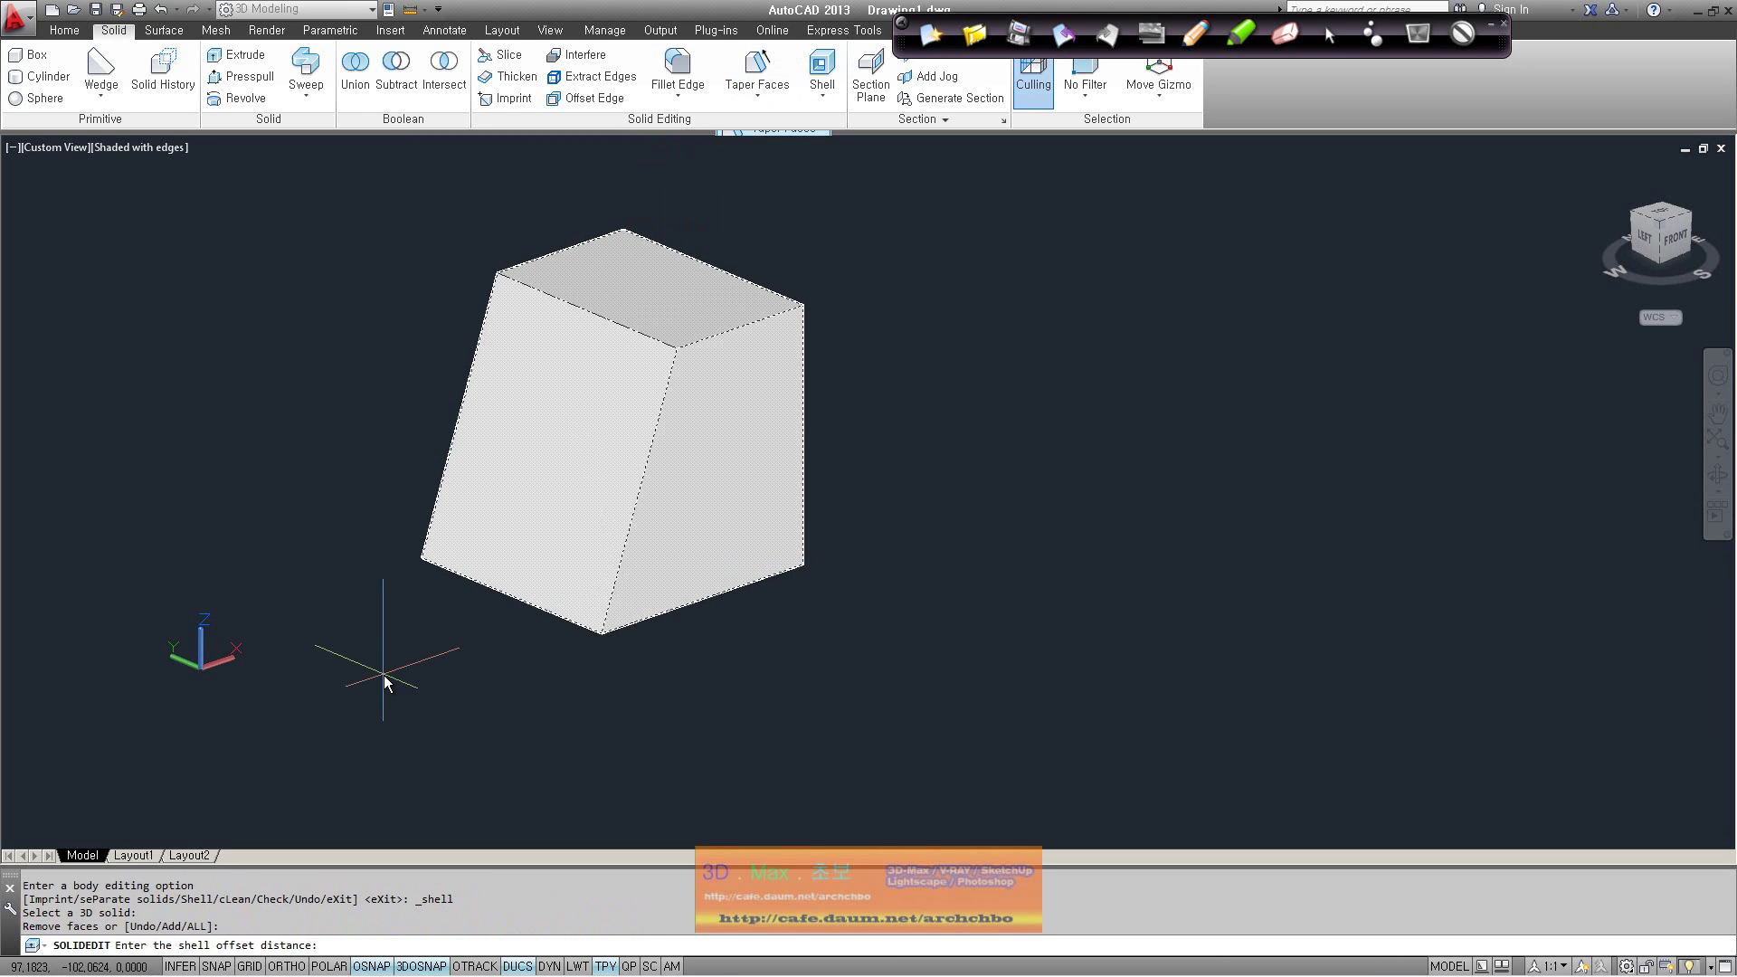
type("20")
key("Return")
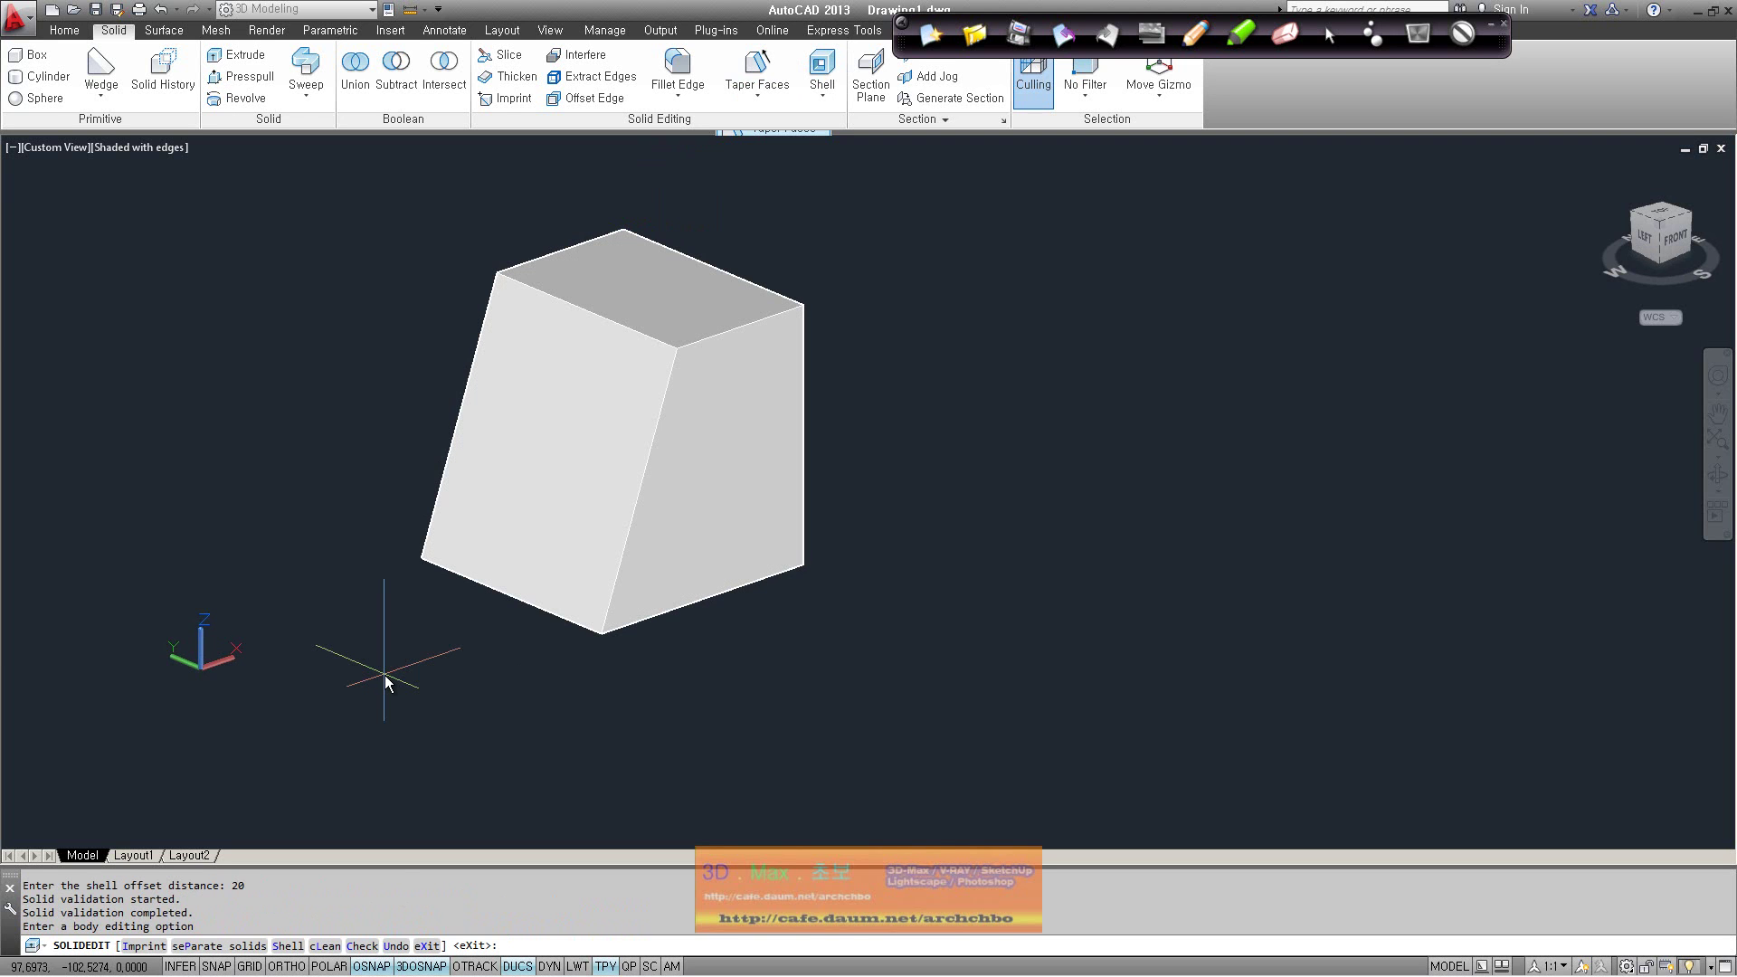
scroll(516, 714, "down", 1)
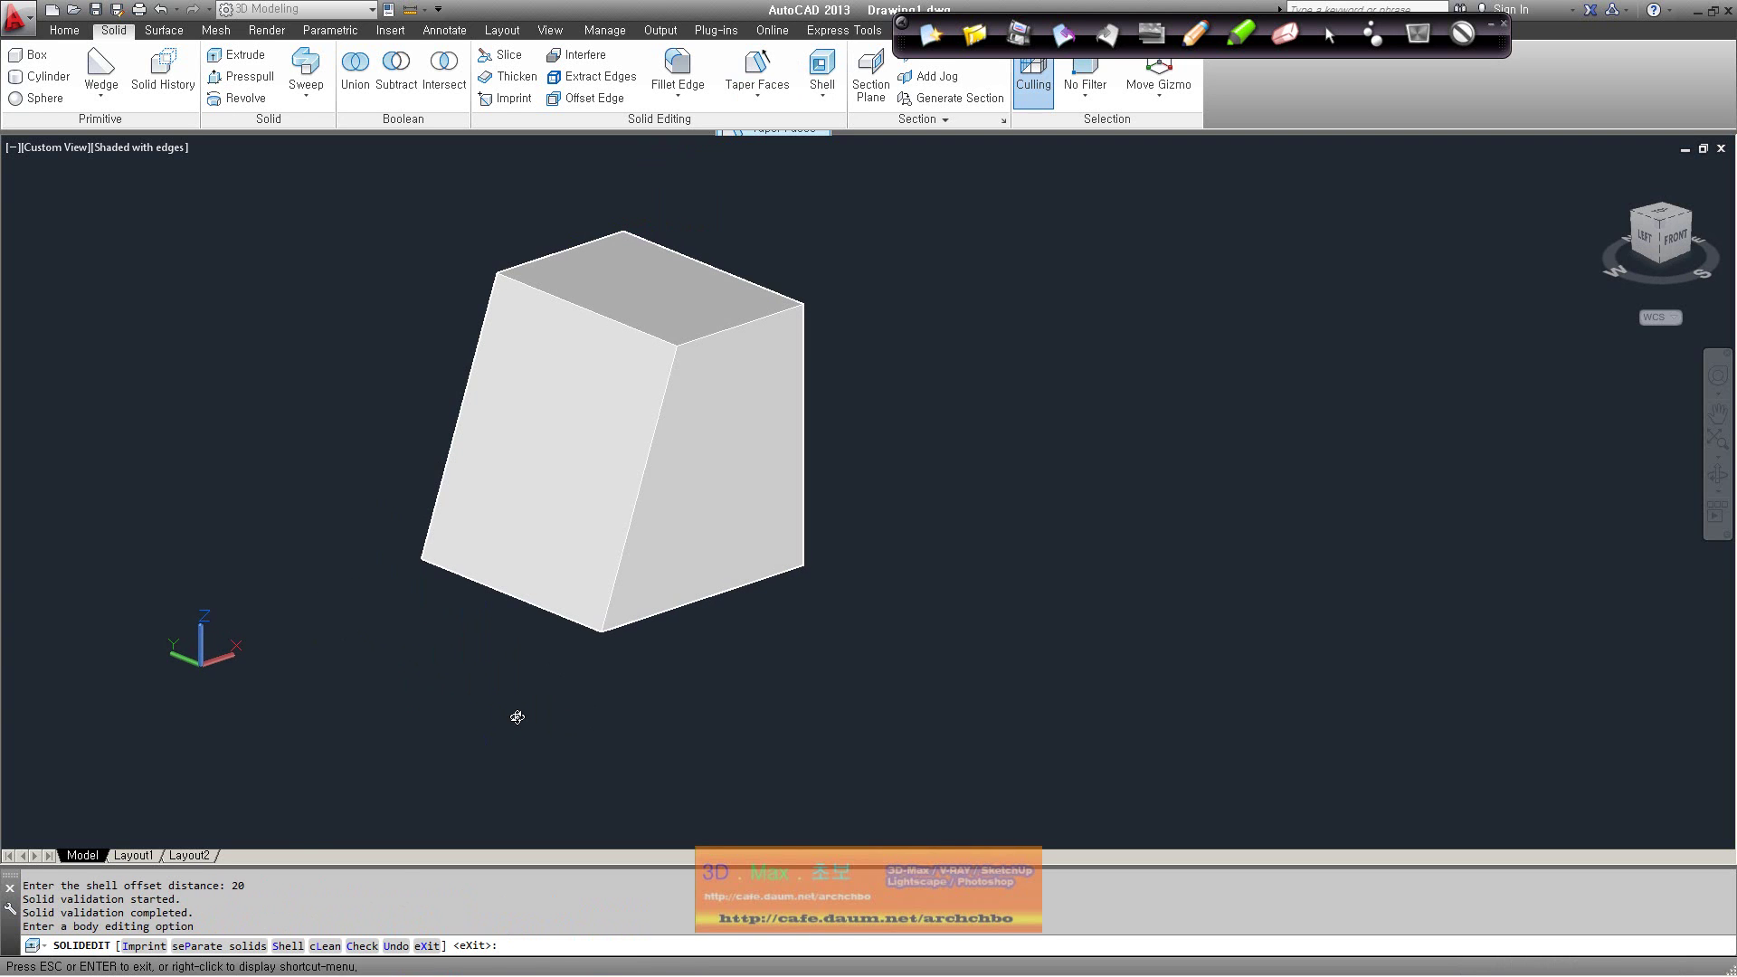
middle_click_drag(625, 601, 669, 474, "shift")
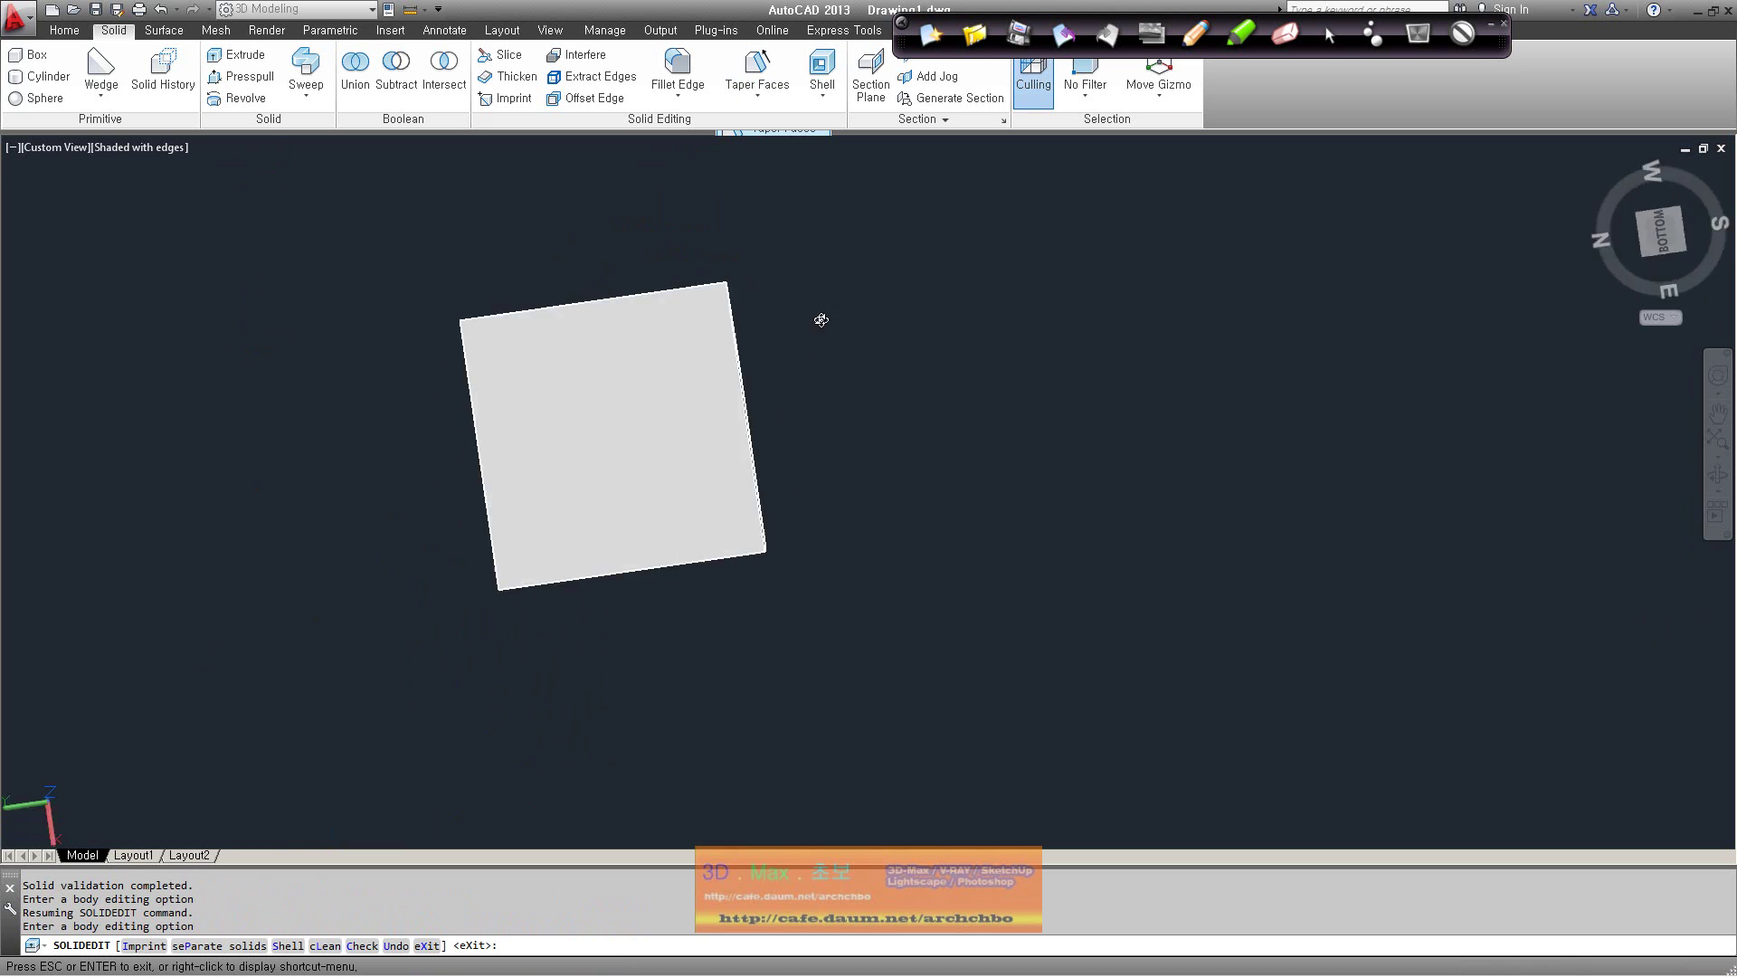
Pick the tapered solid for a second shell, cancel at the thickness prompt, and restart Shell
left_click(822, 68)
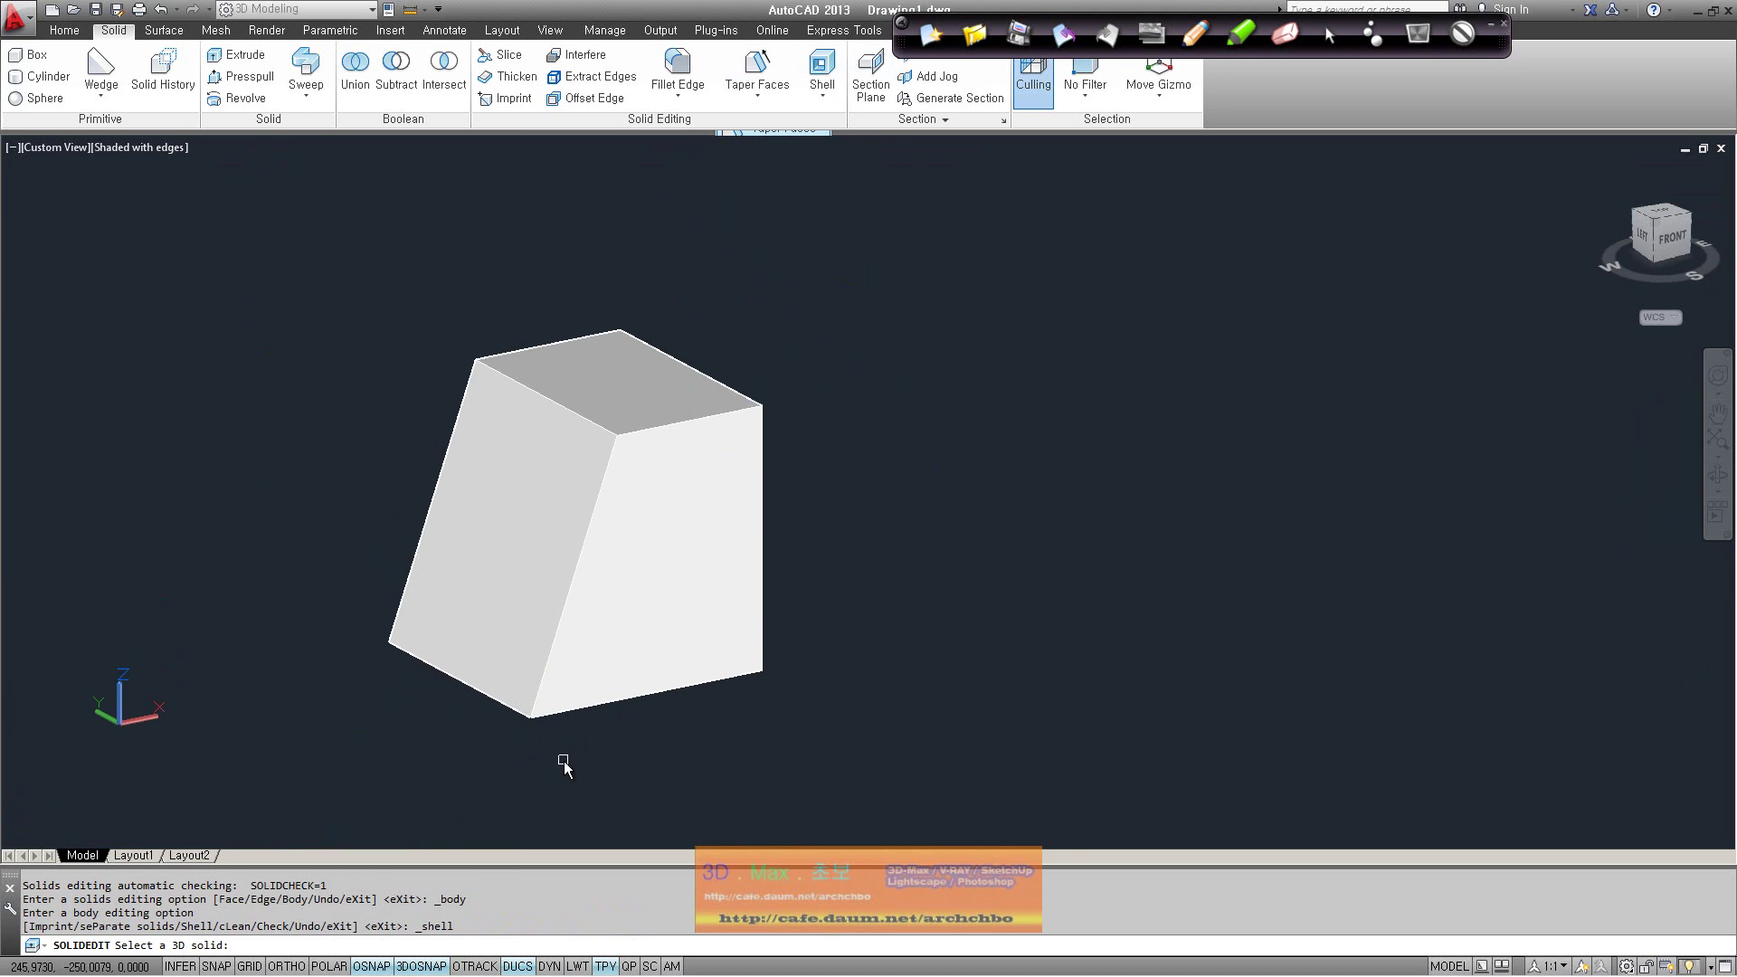
left_click(681, 485)
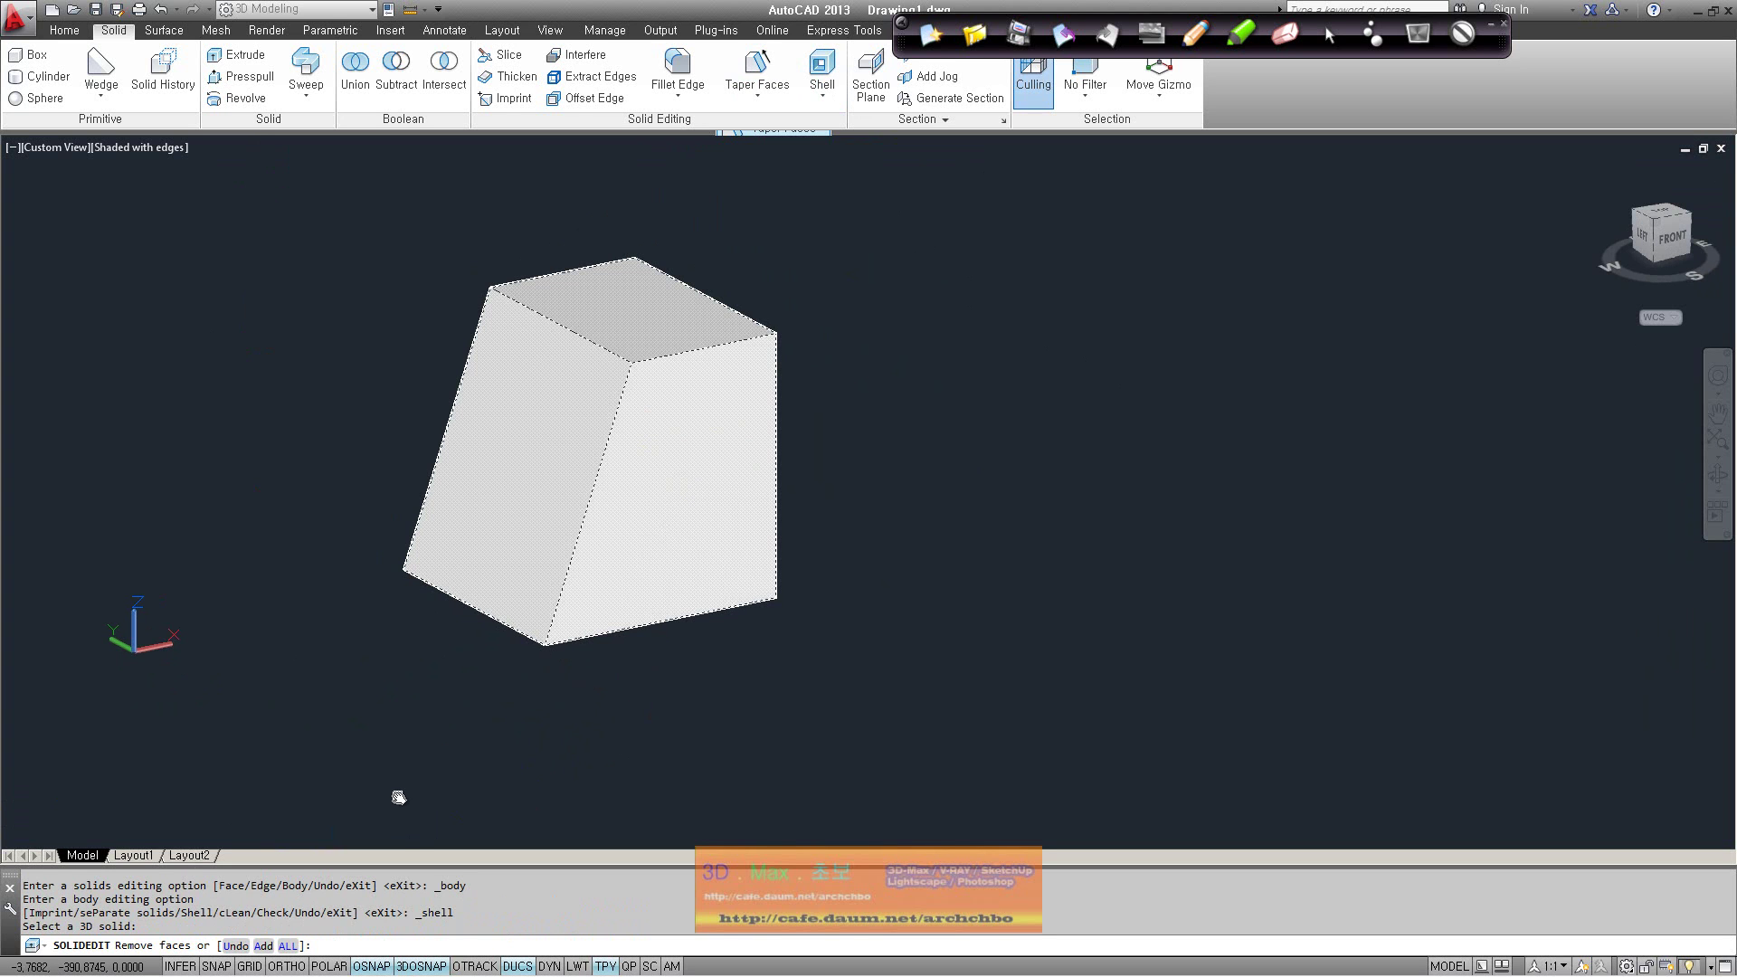
key("Return")
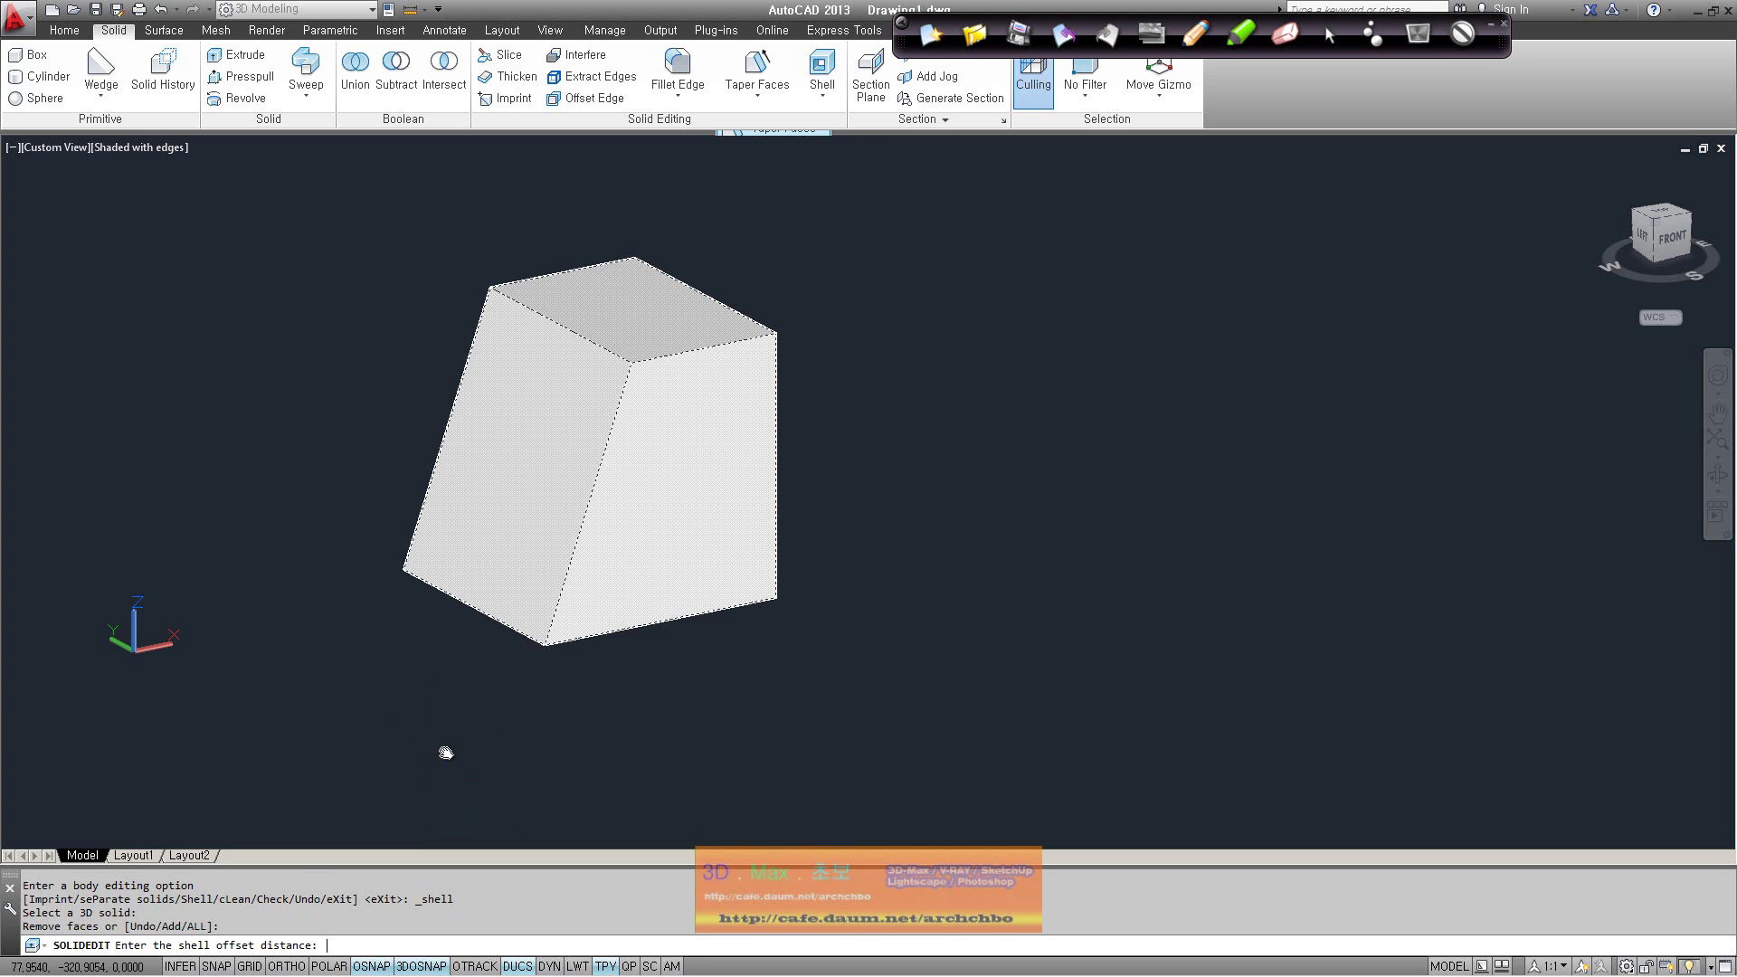
key("Escape")
left_click(831, 74)
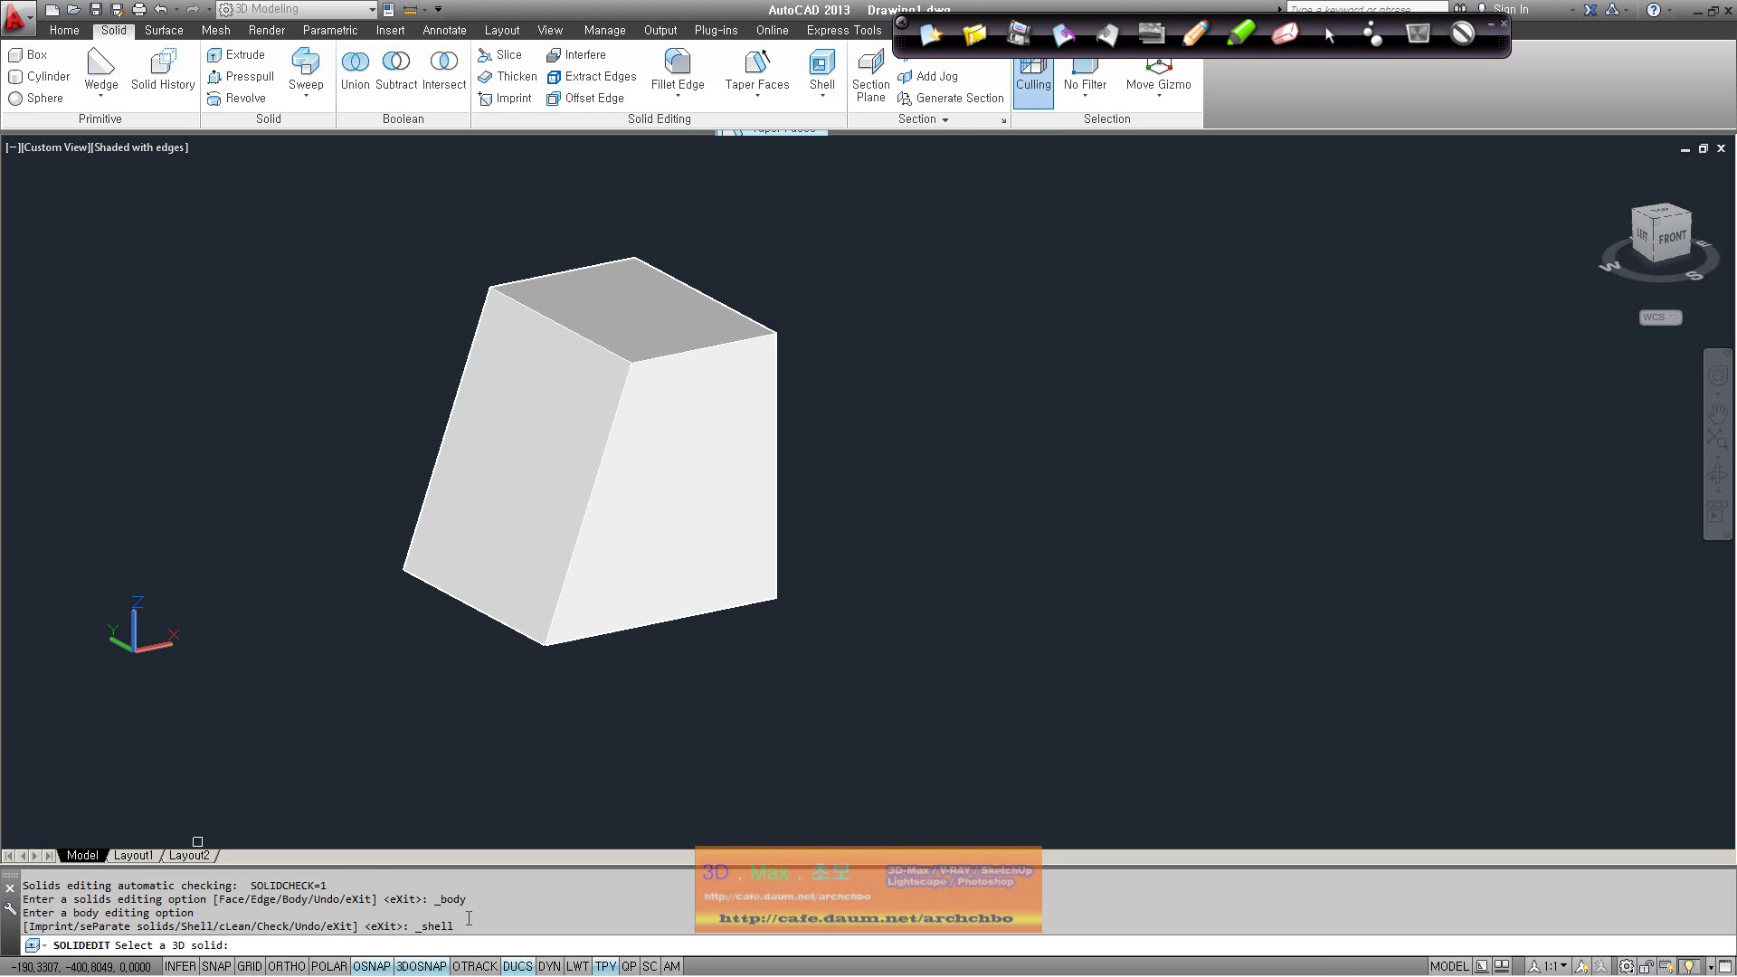
key("Escape")
type("SOLID")
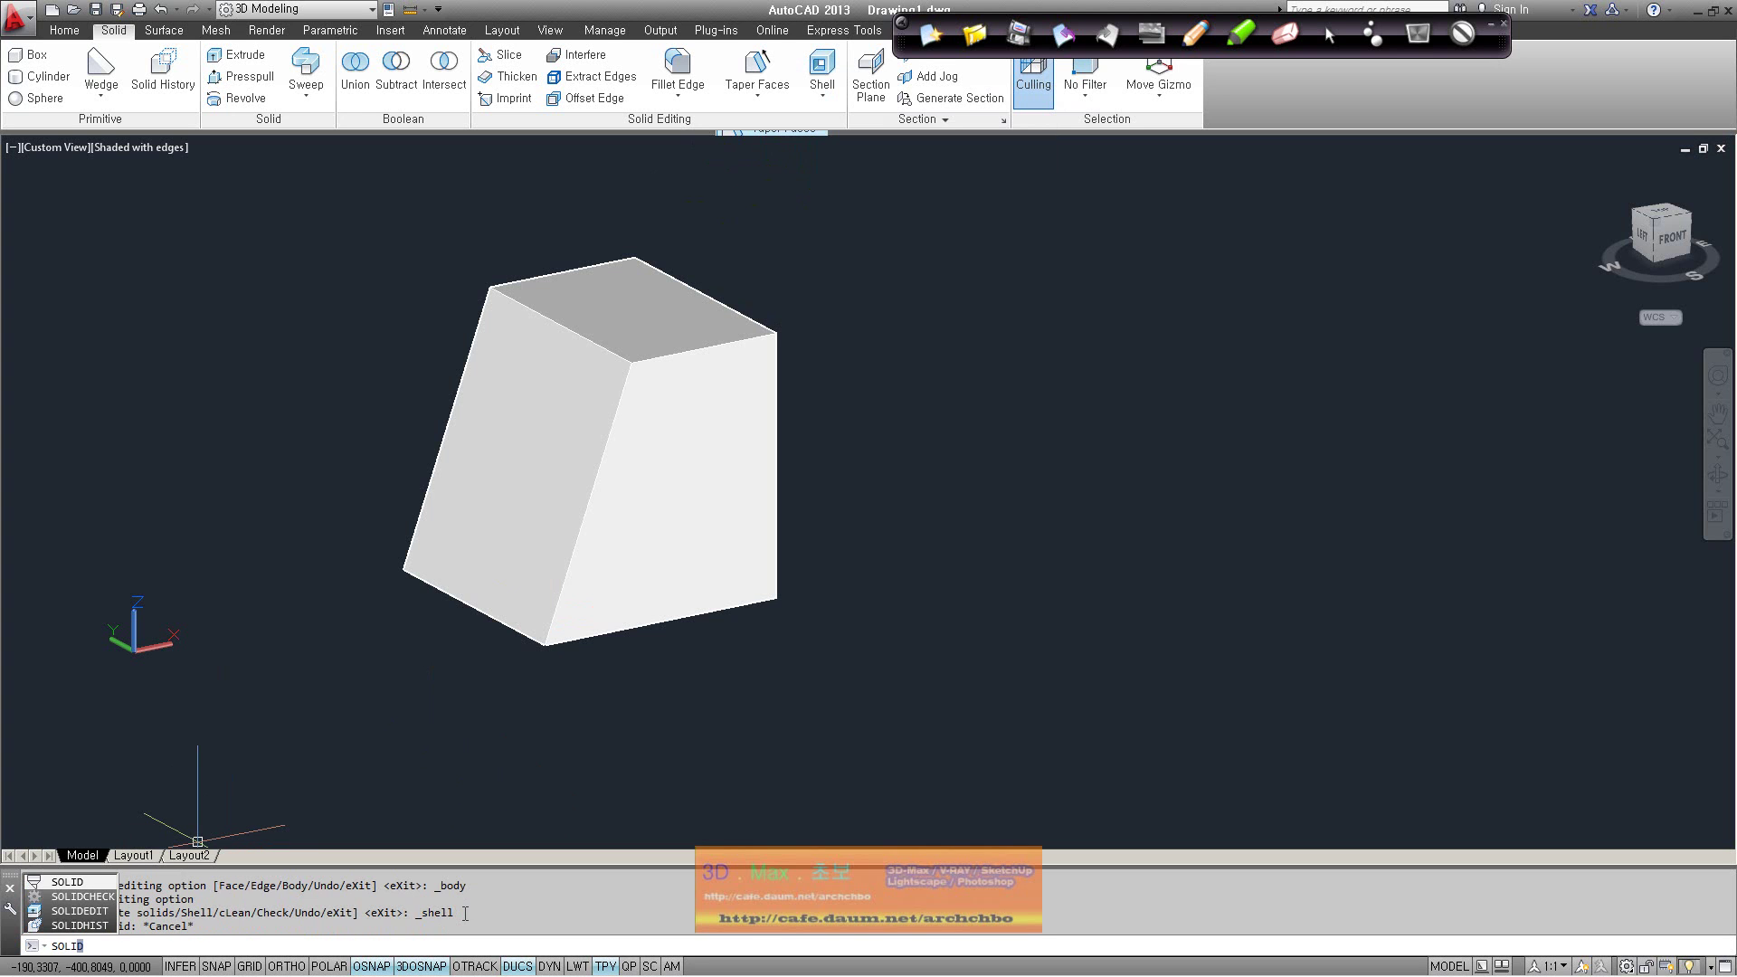
type("EDIT")
key("Return")
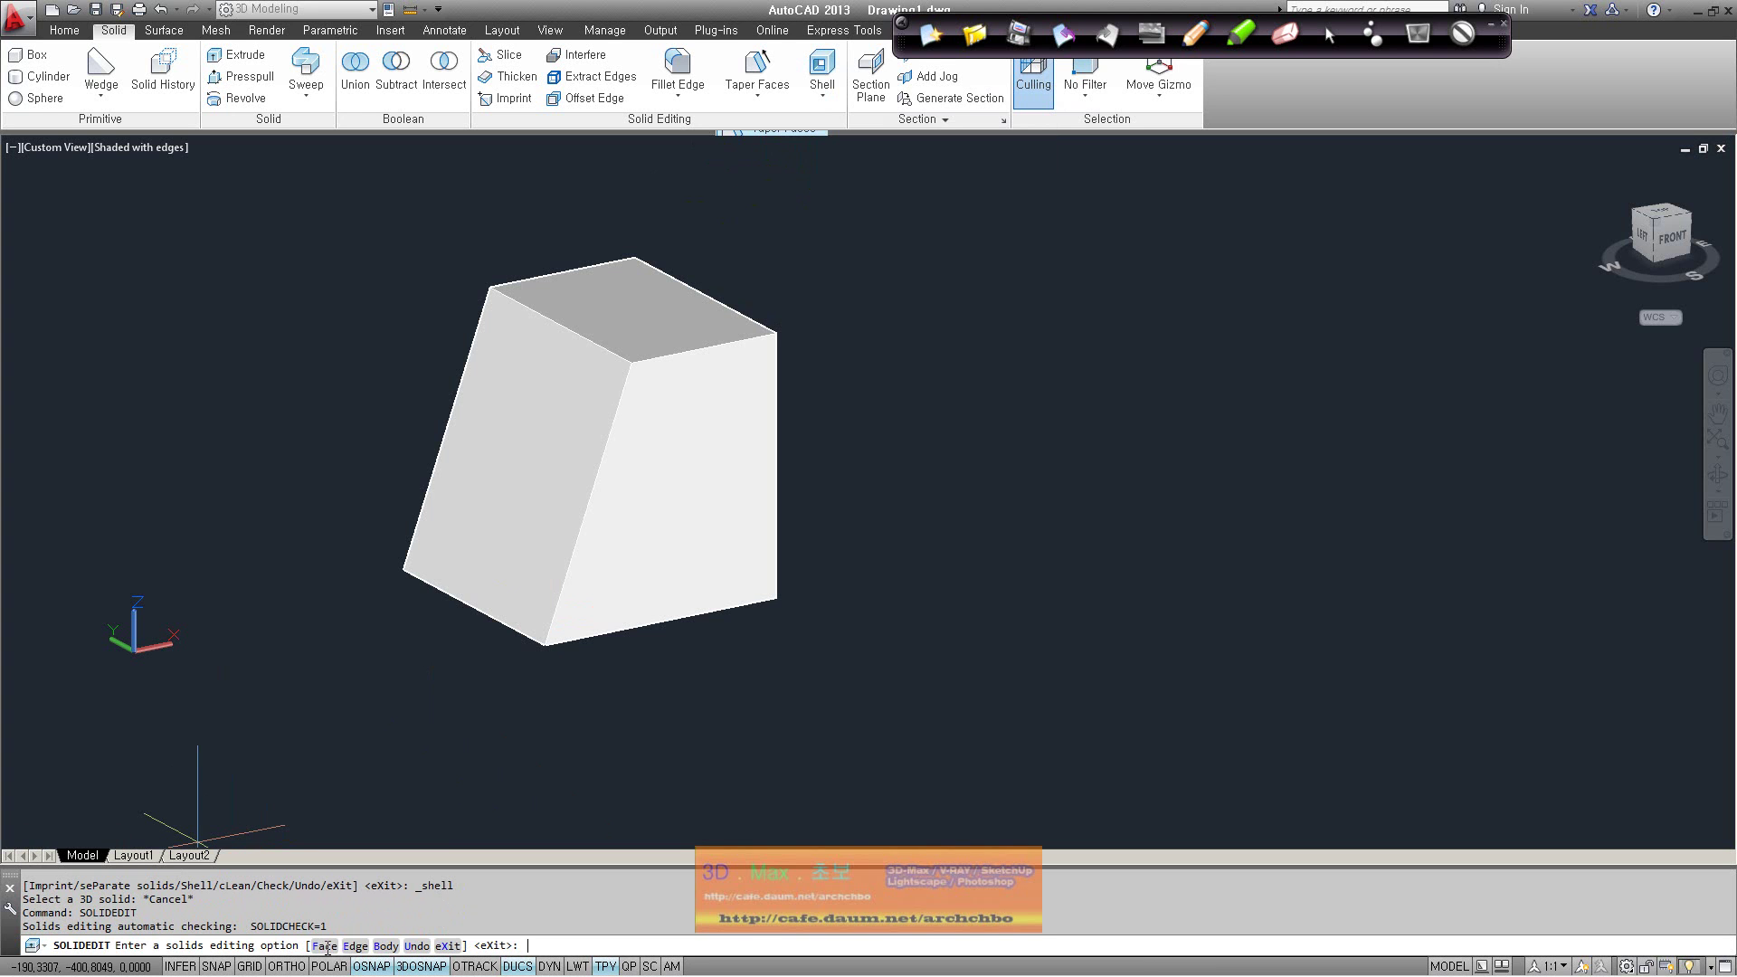
type("F")
key("Return")
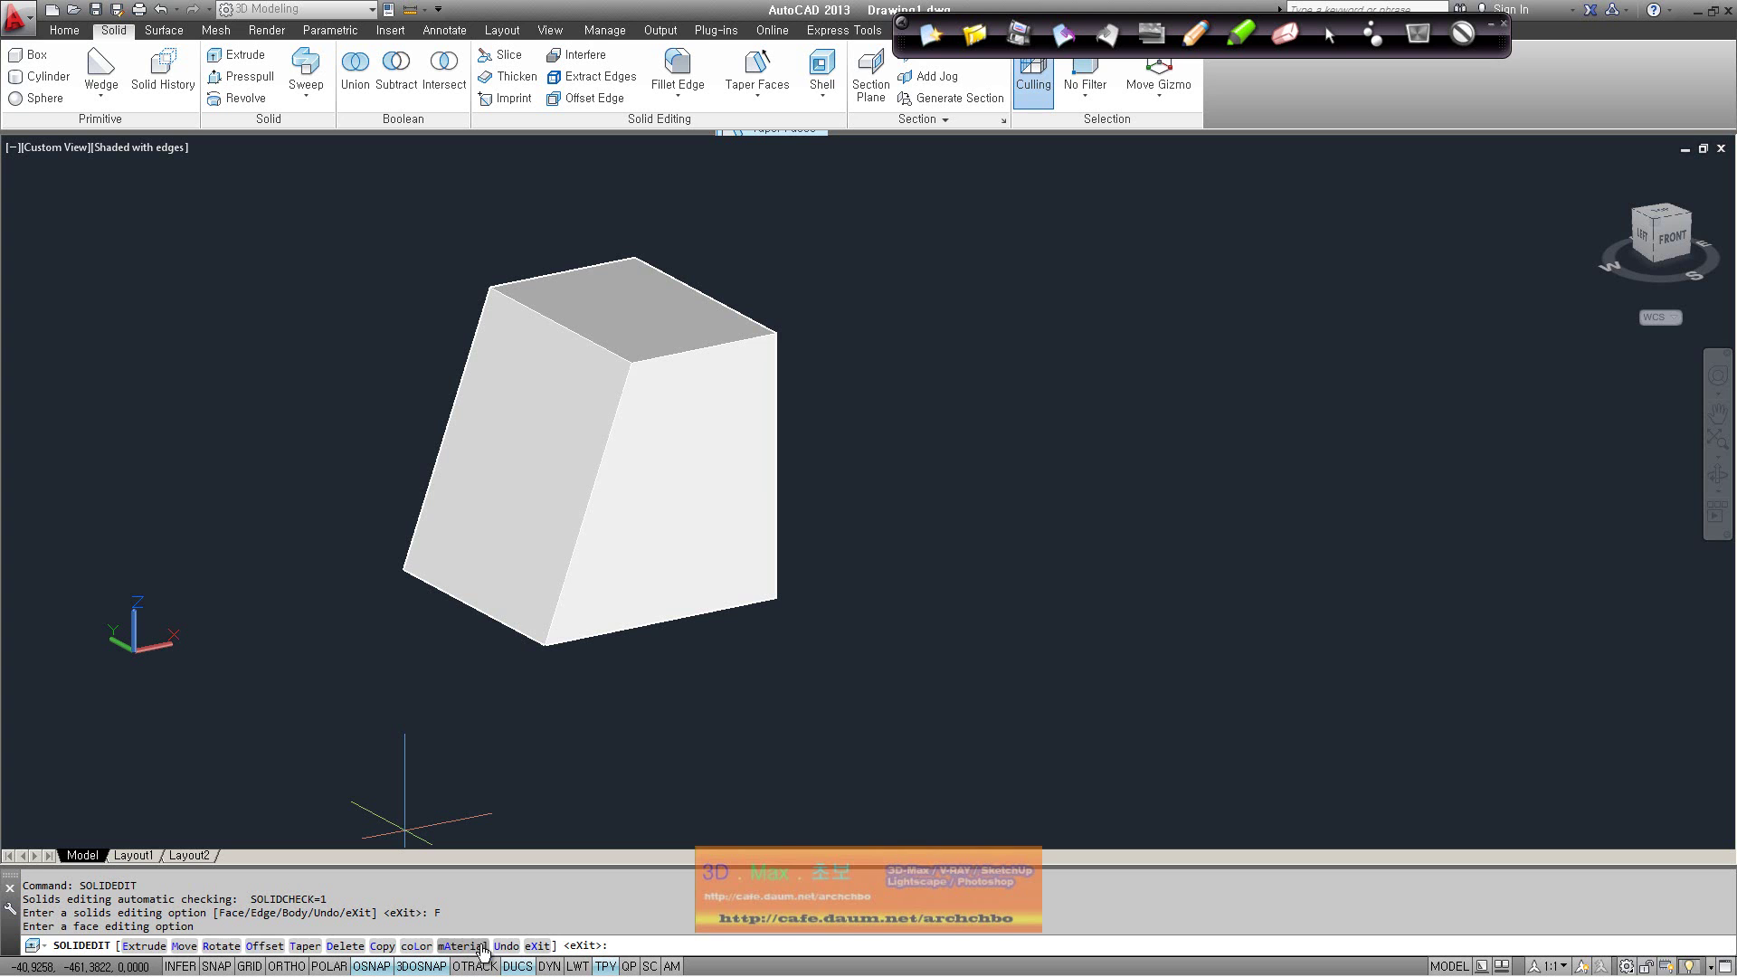
left_click(539, 947)
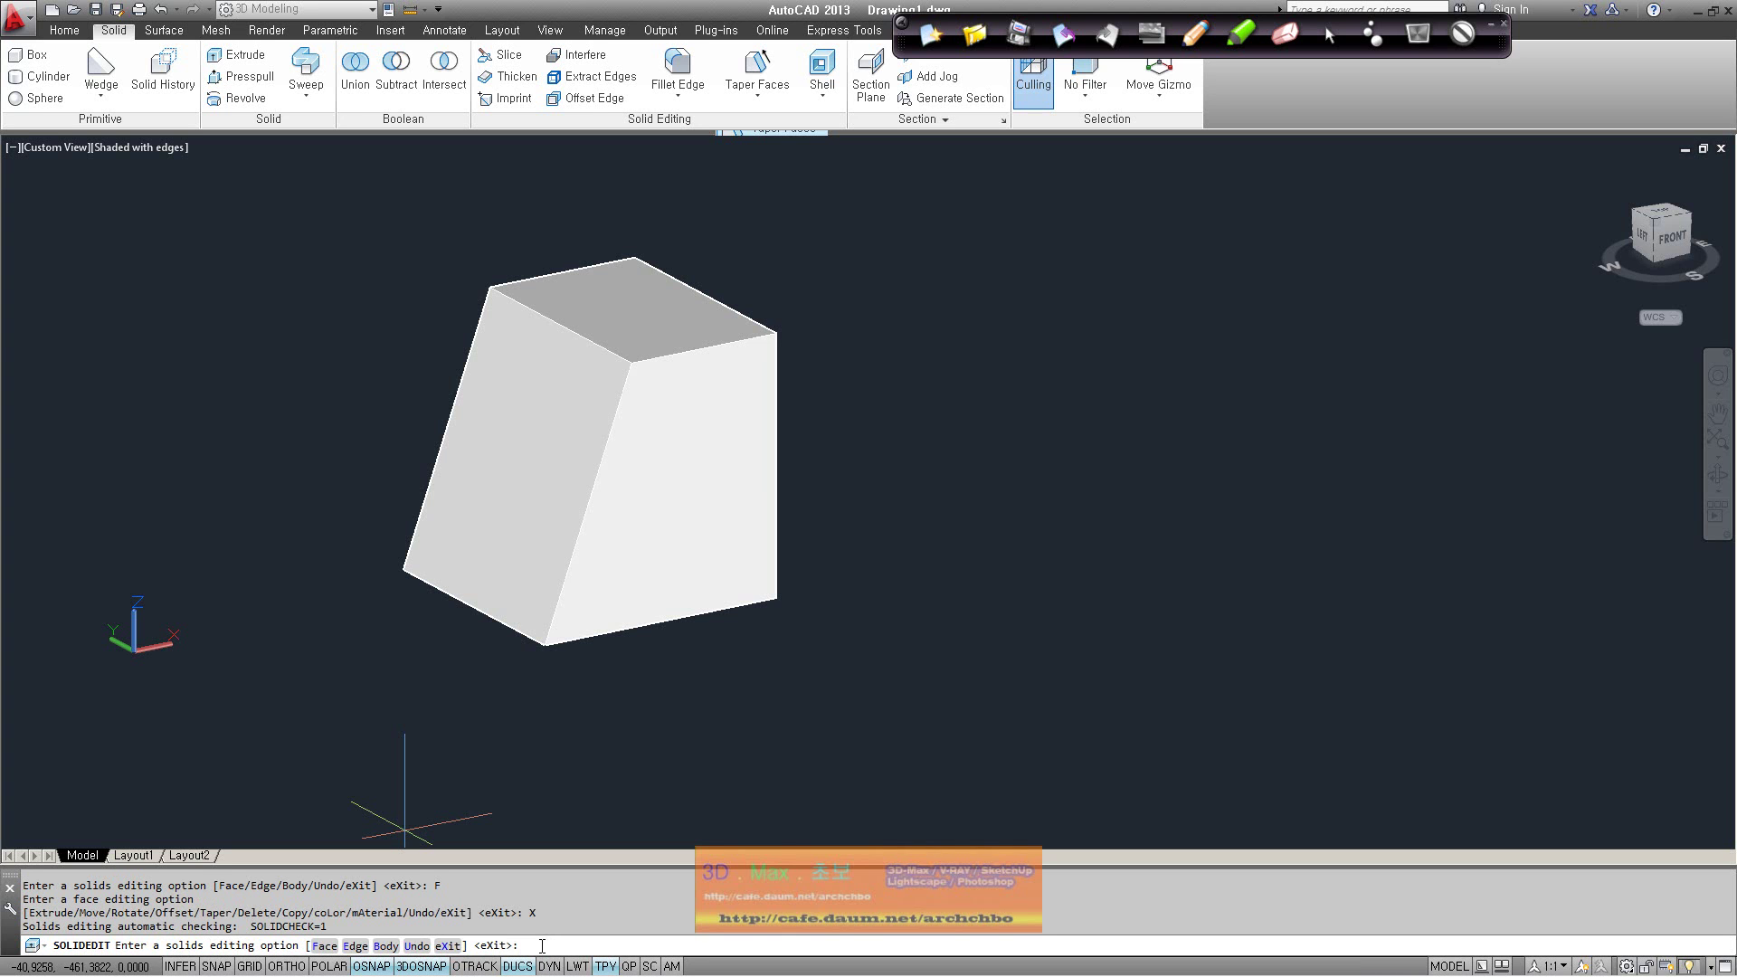
left_click(382, 946)
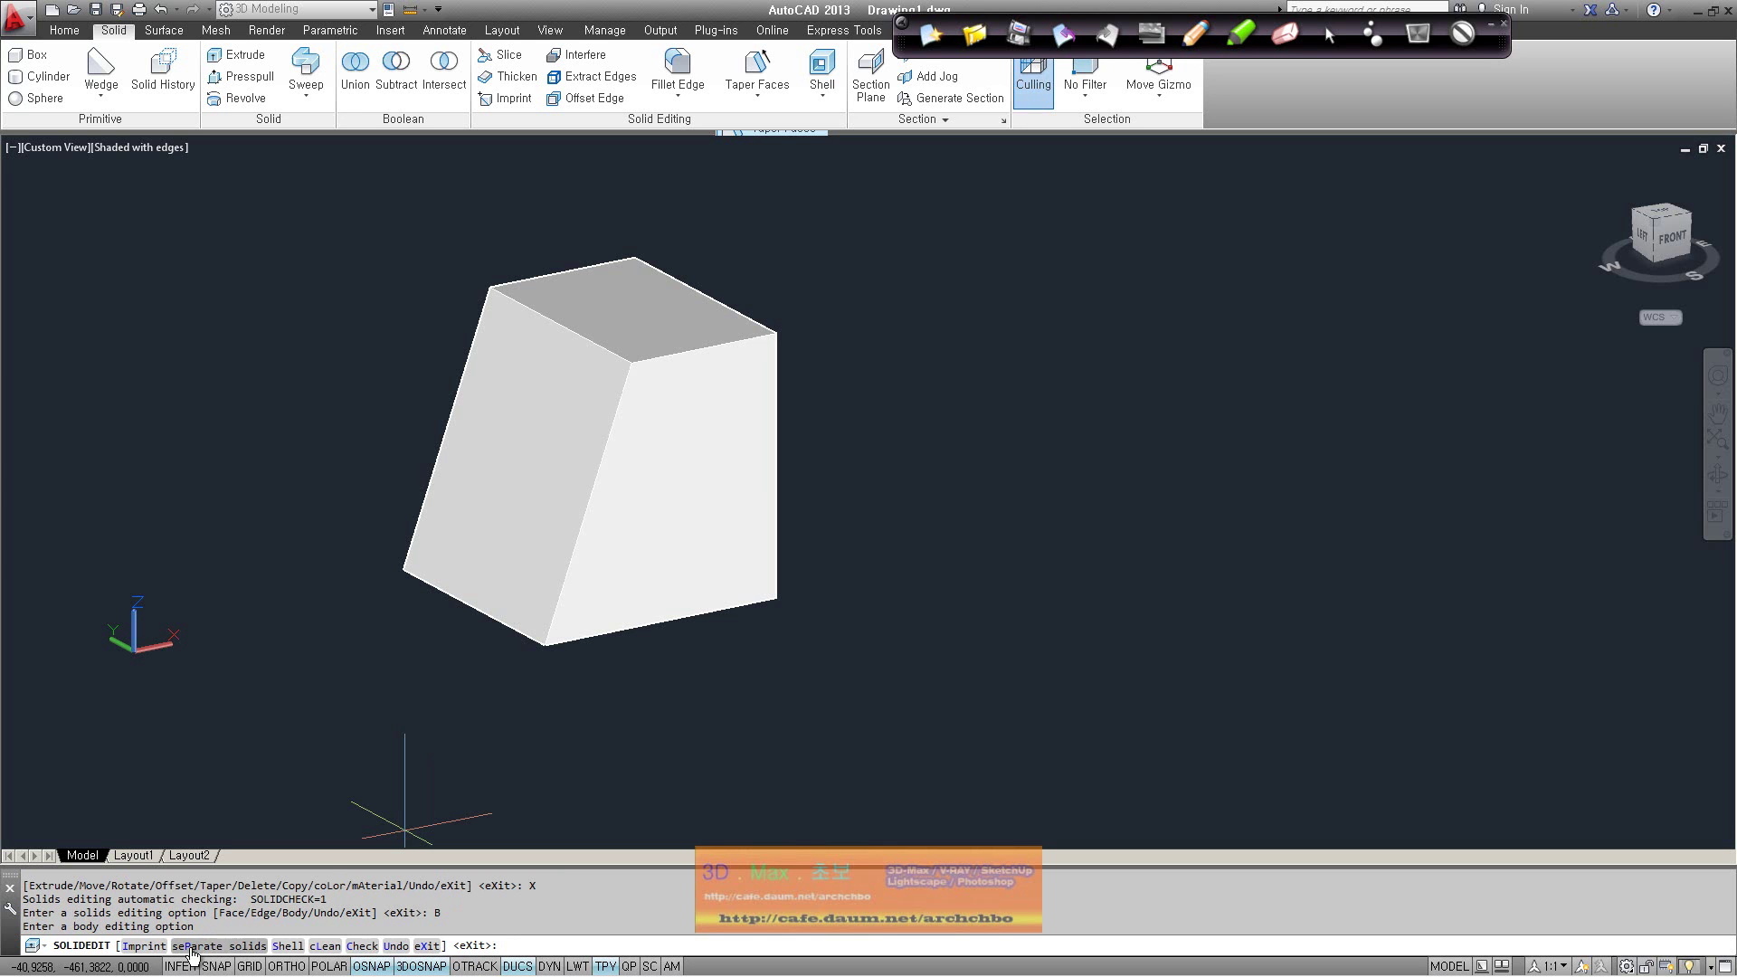
left_click(287, 946)
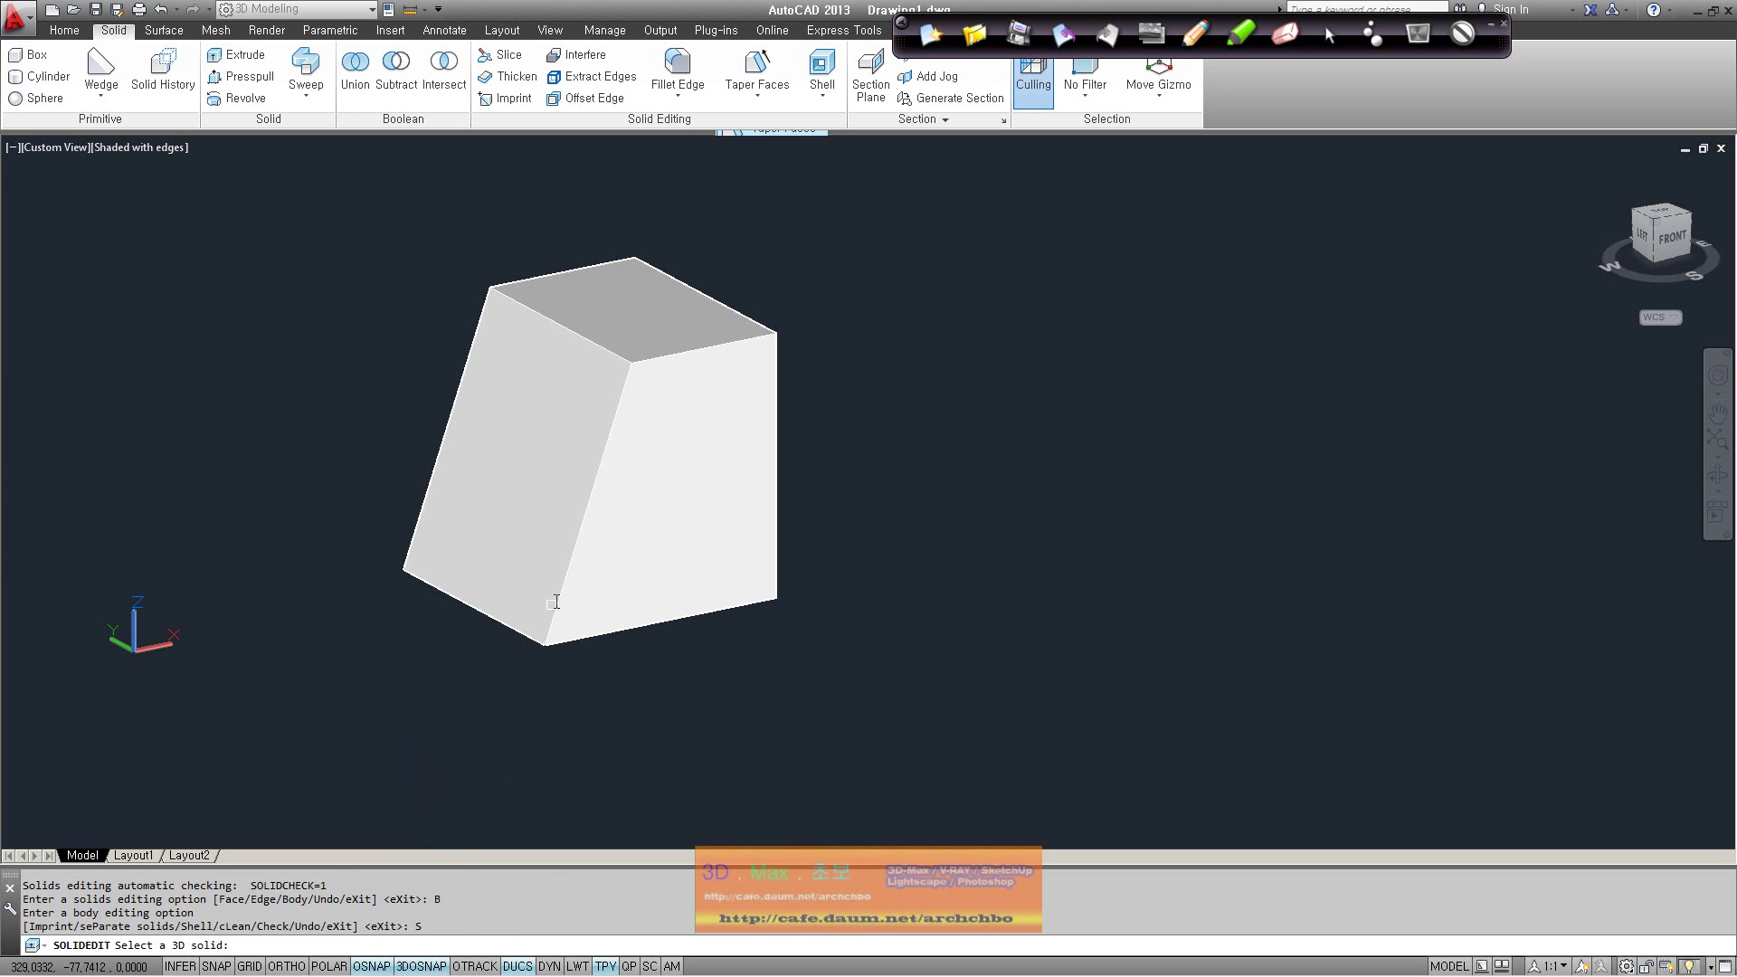
left_click(538, 487)
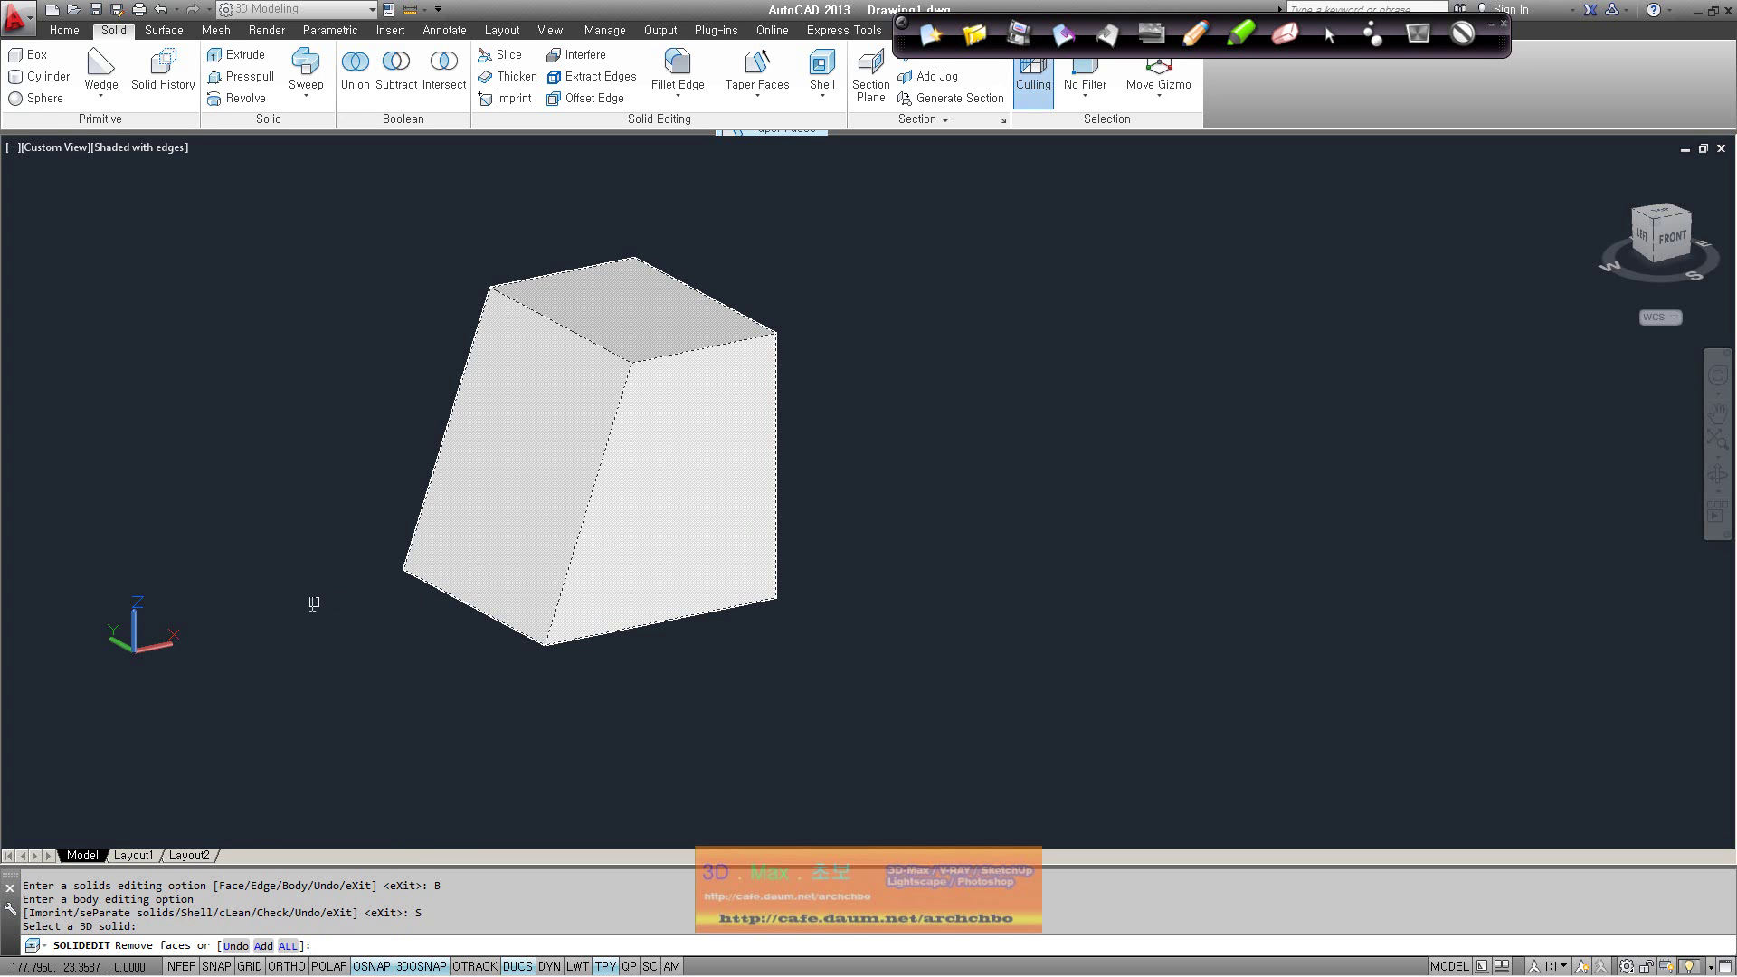
key("Return")
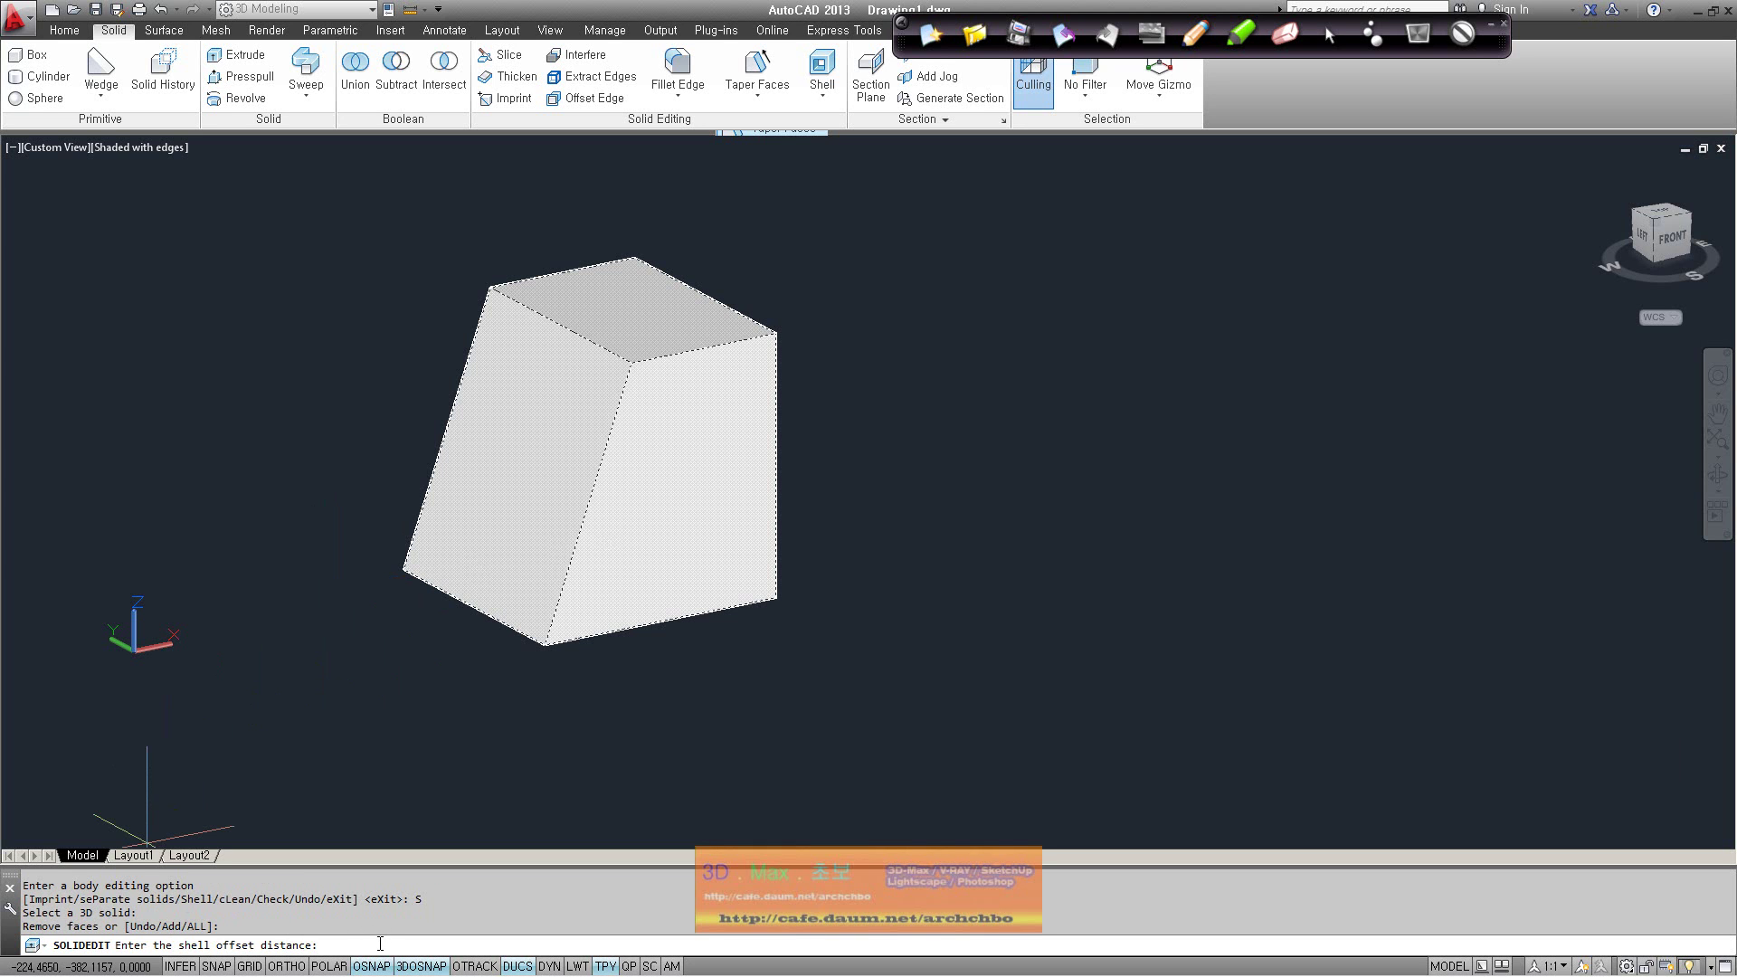
type("30")
key("Return")
mouse_move(540, 702)
middle_mouse_down("shift")
mouse_move(572, 768)
mouse_move(724, 751)
middle_mouse_up("shift")
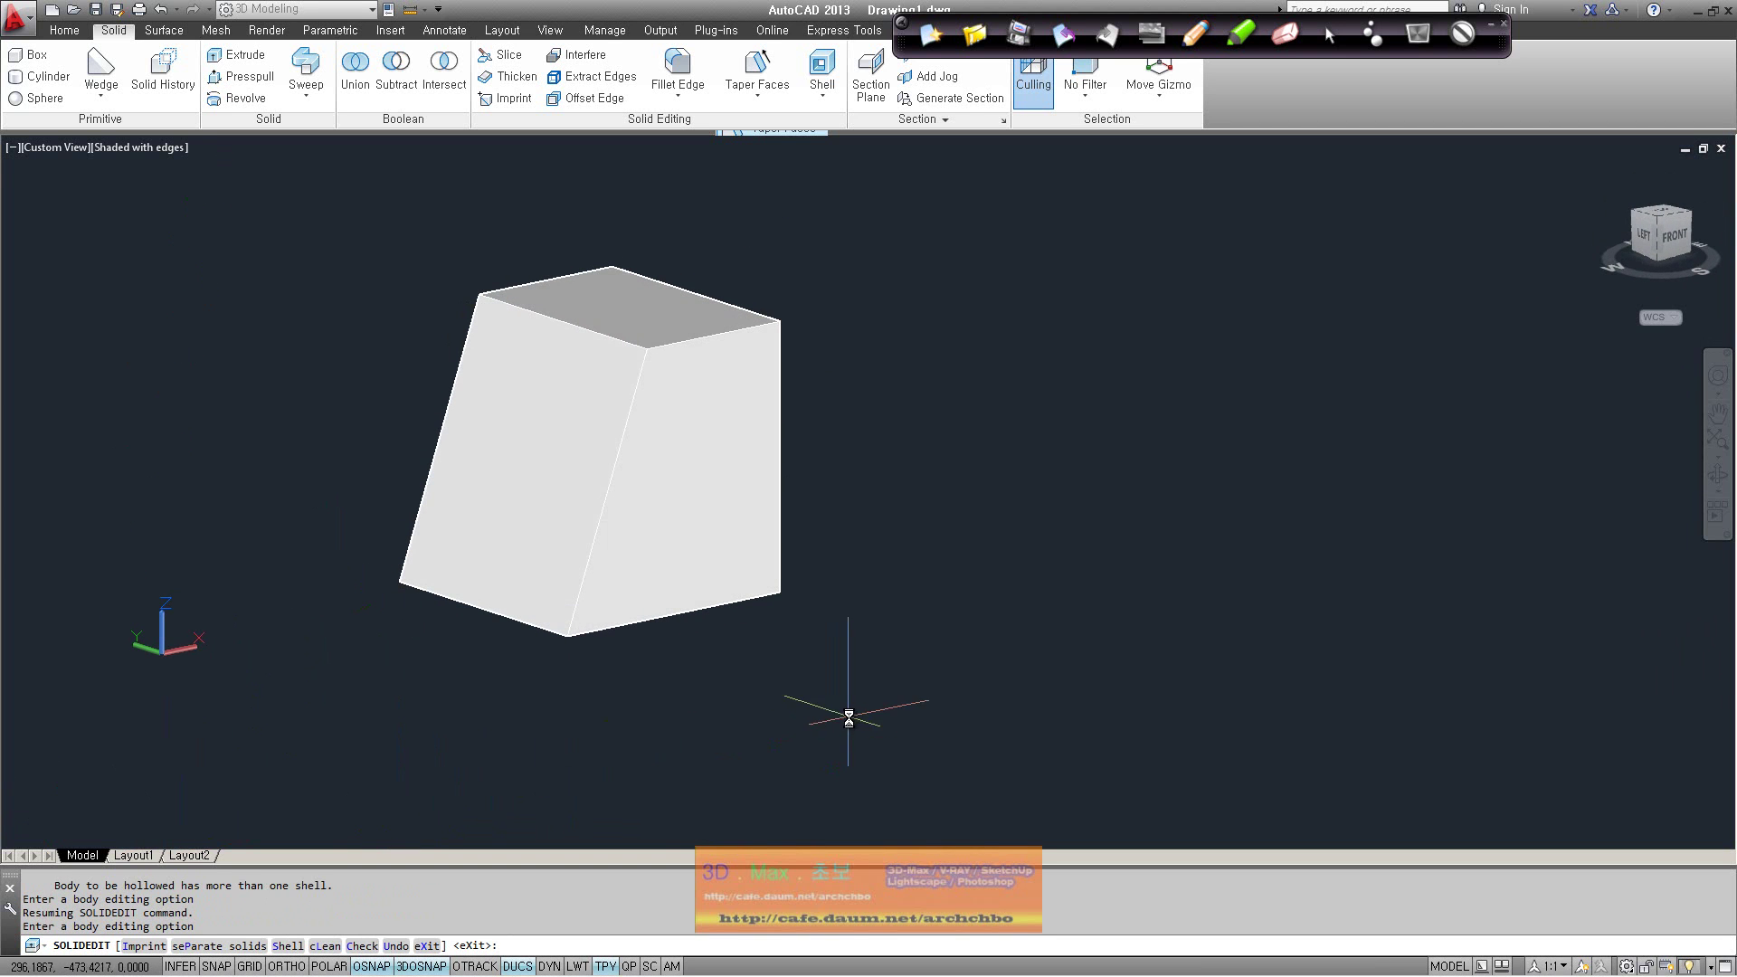
key("Return")
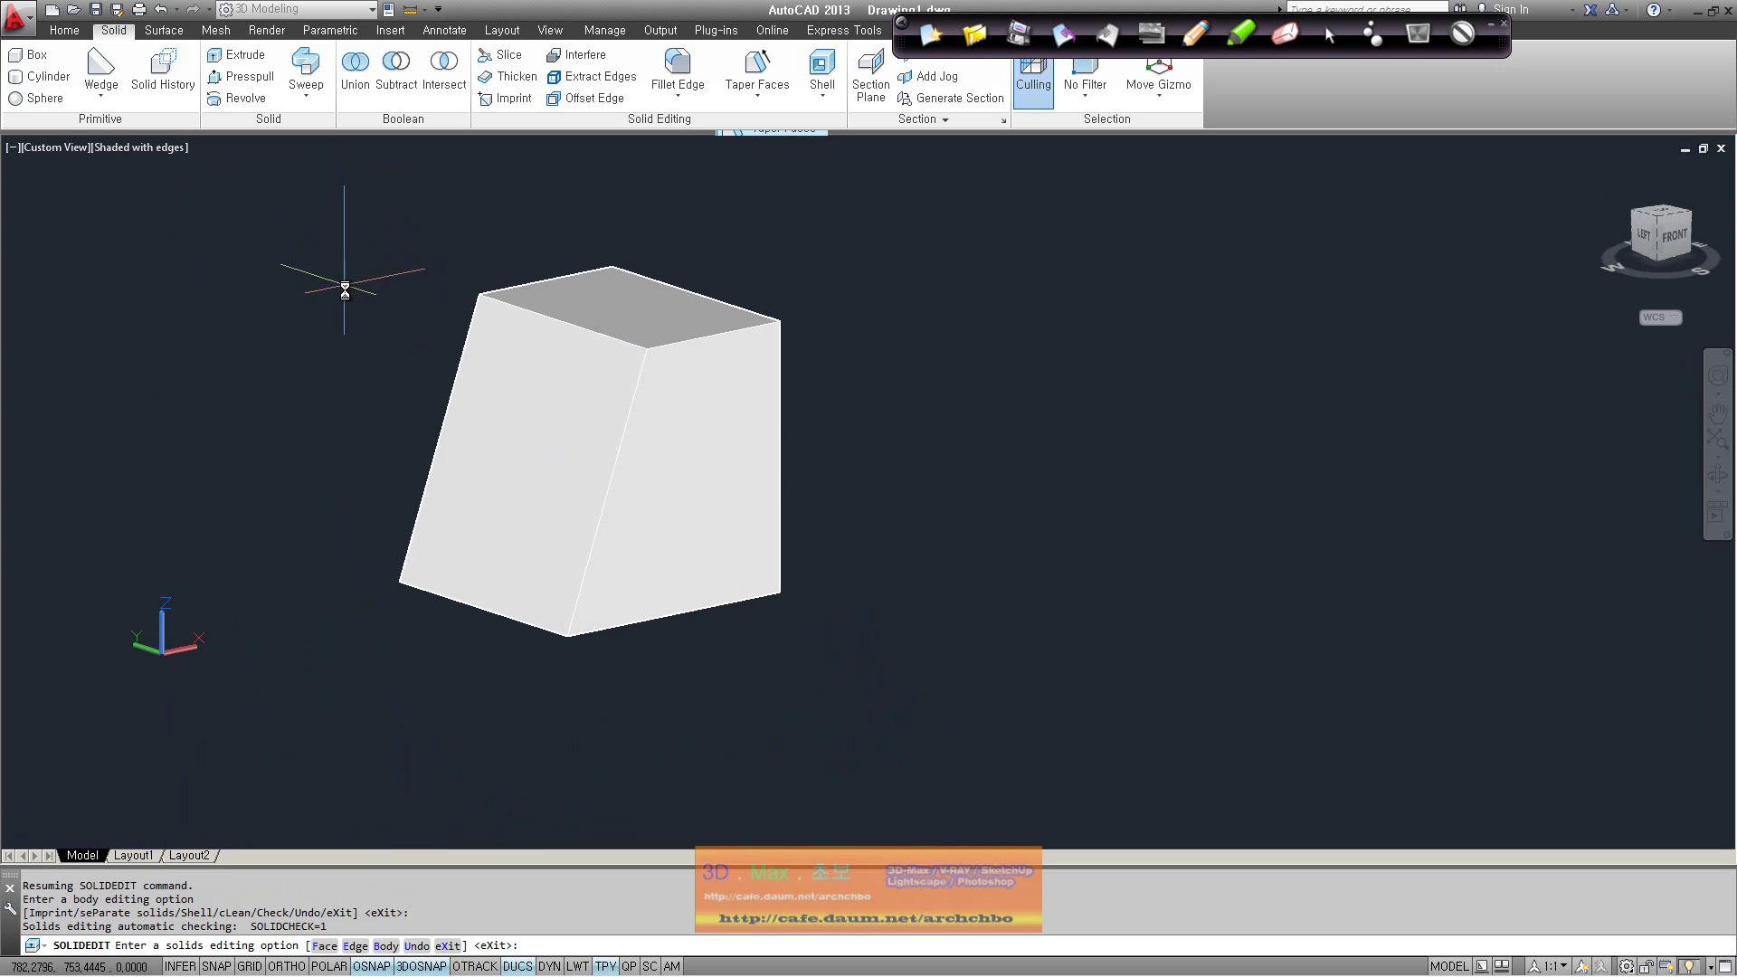
key("Escape")
Window-select and erase the tapered solid, leaving the drawing empty
left_click(356, 225)
left_click(944, 670)
key("Delete")
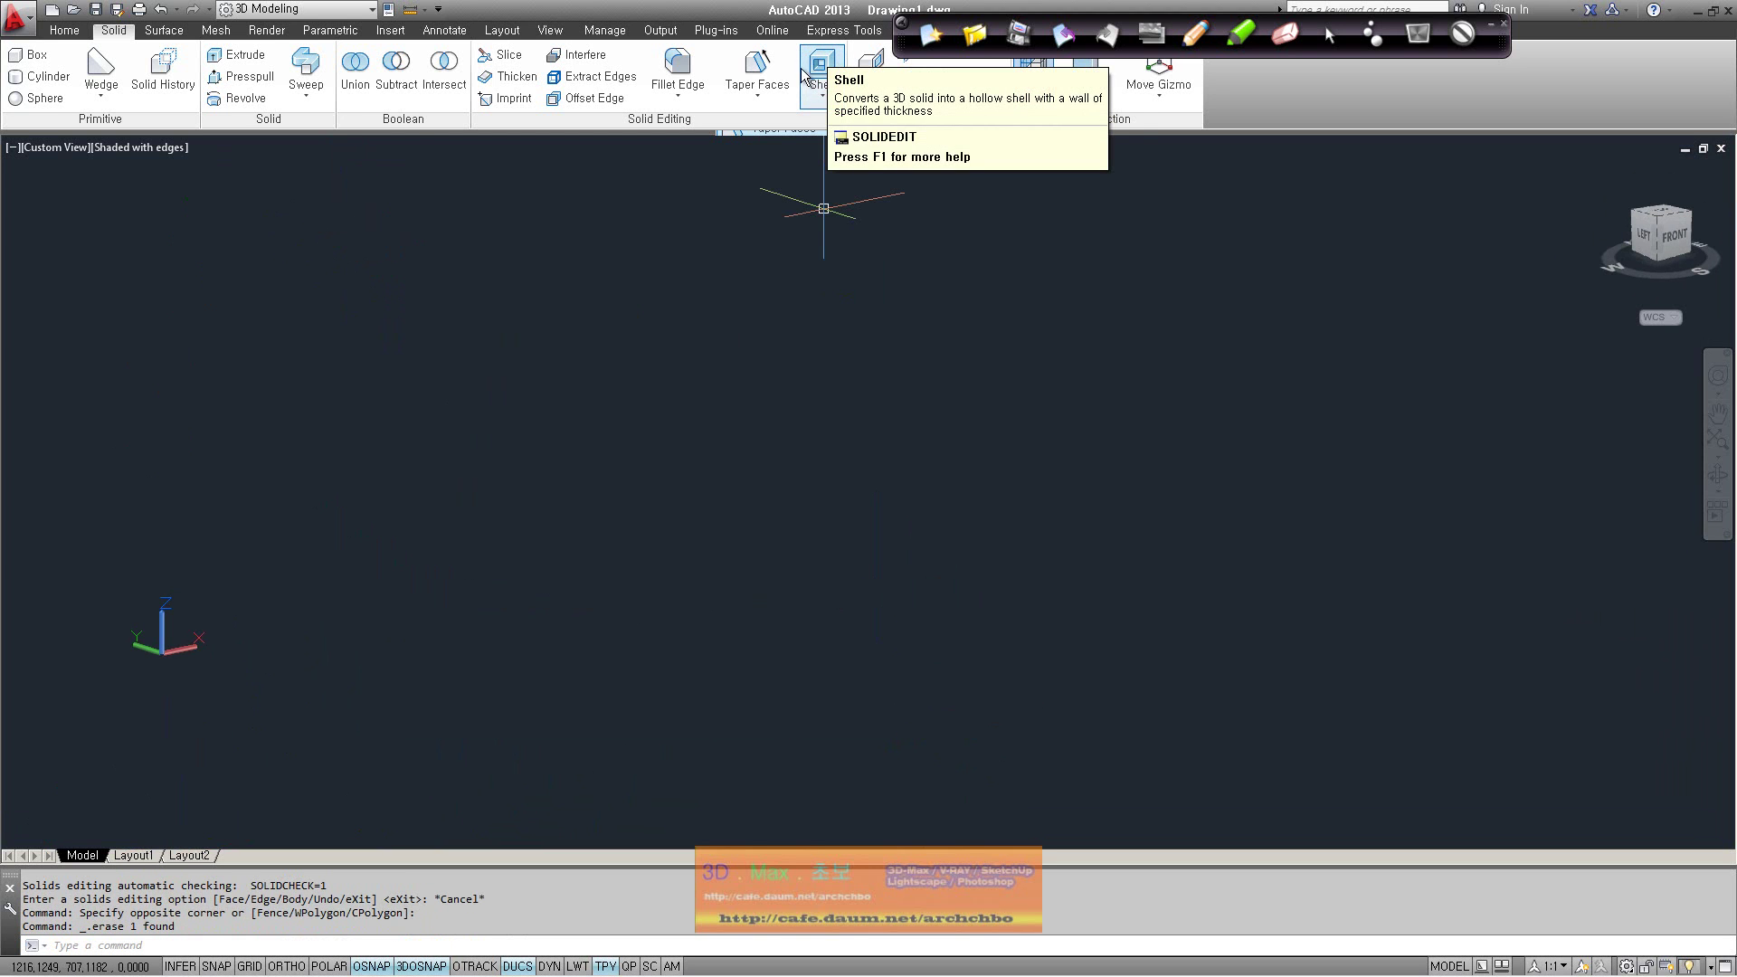
left_click(828, 102)
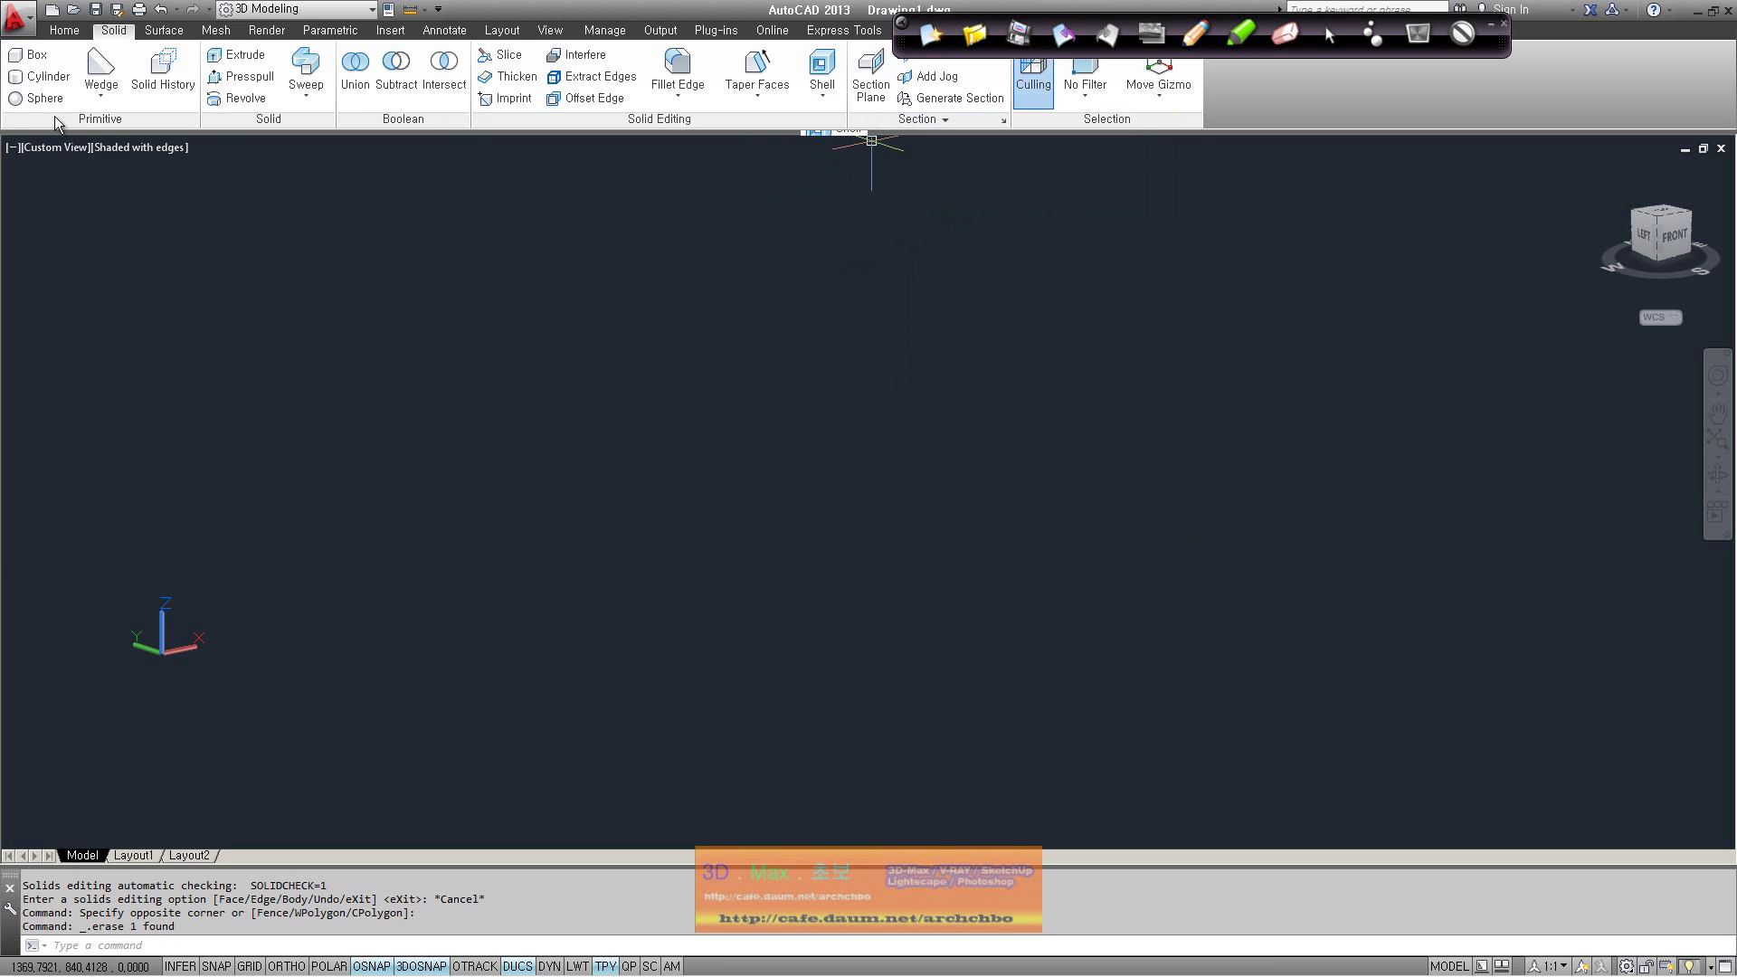
Draw a new box solid from two base corners and a height, shown in an isometric view
left_click(34, 54)
left_click(494, 509)
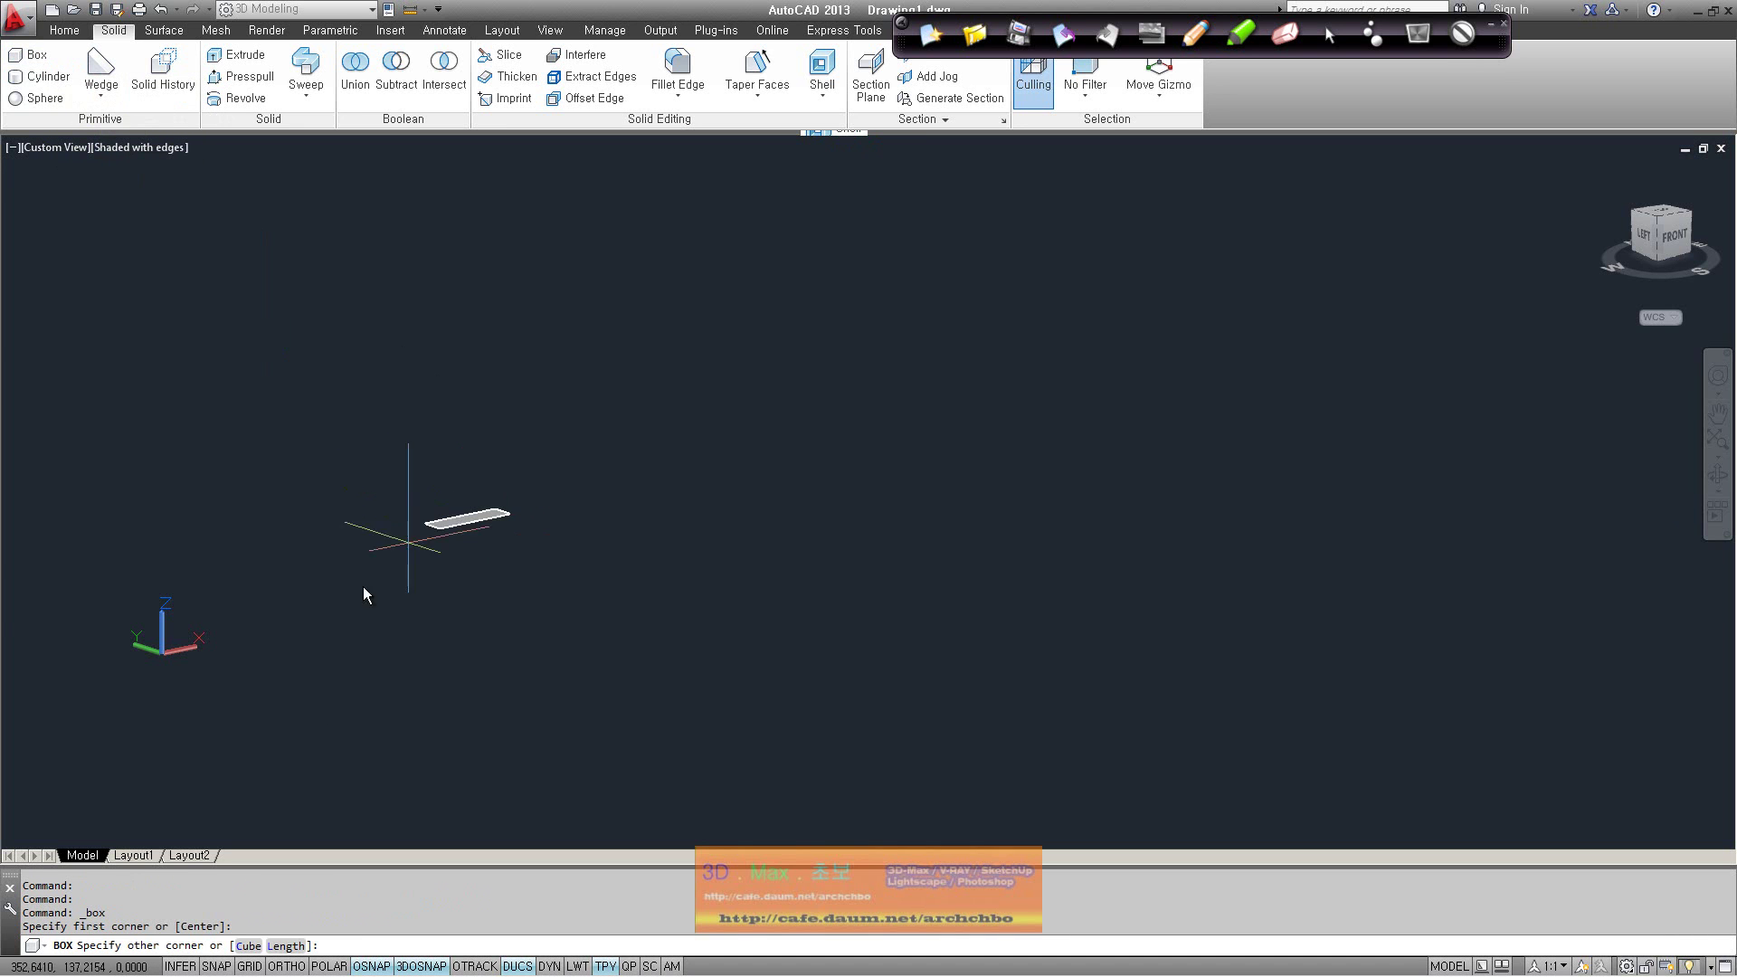
left_click(505, 693)
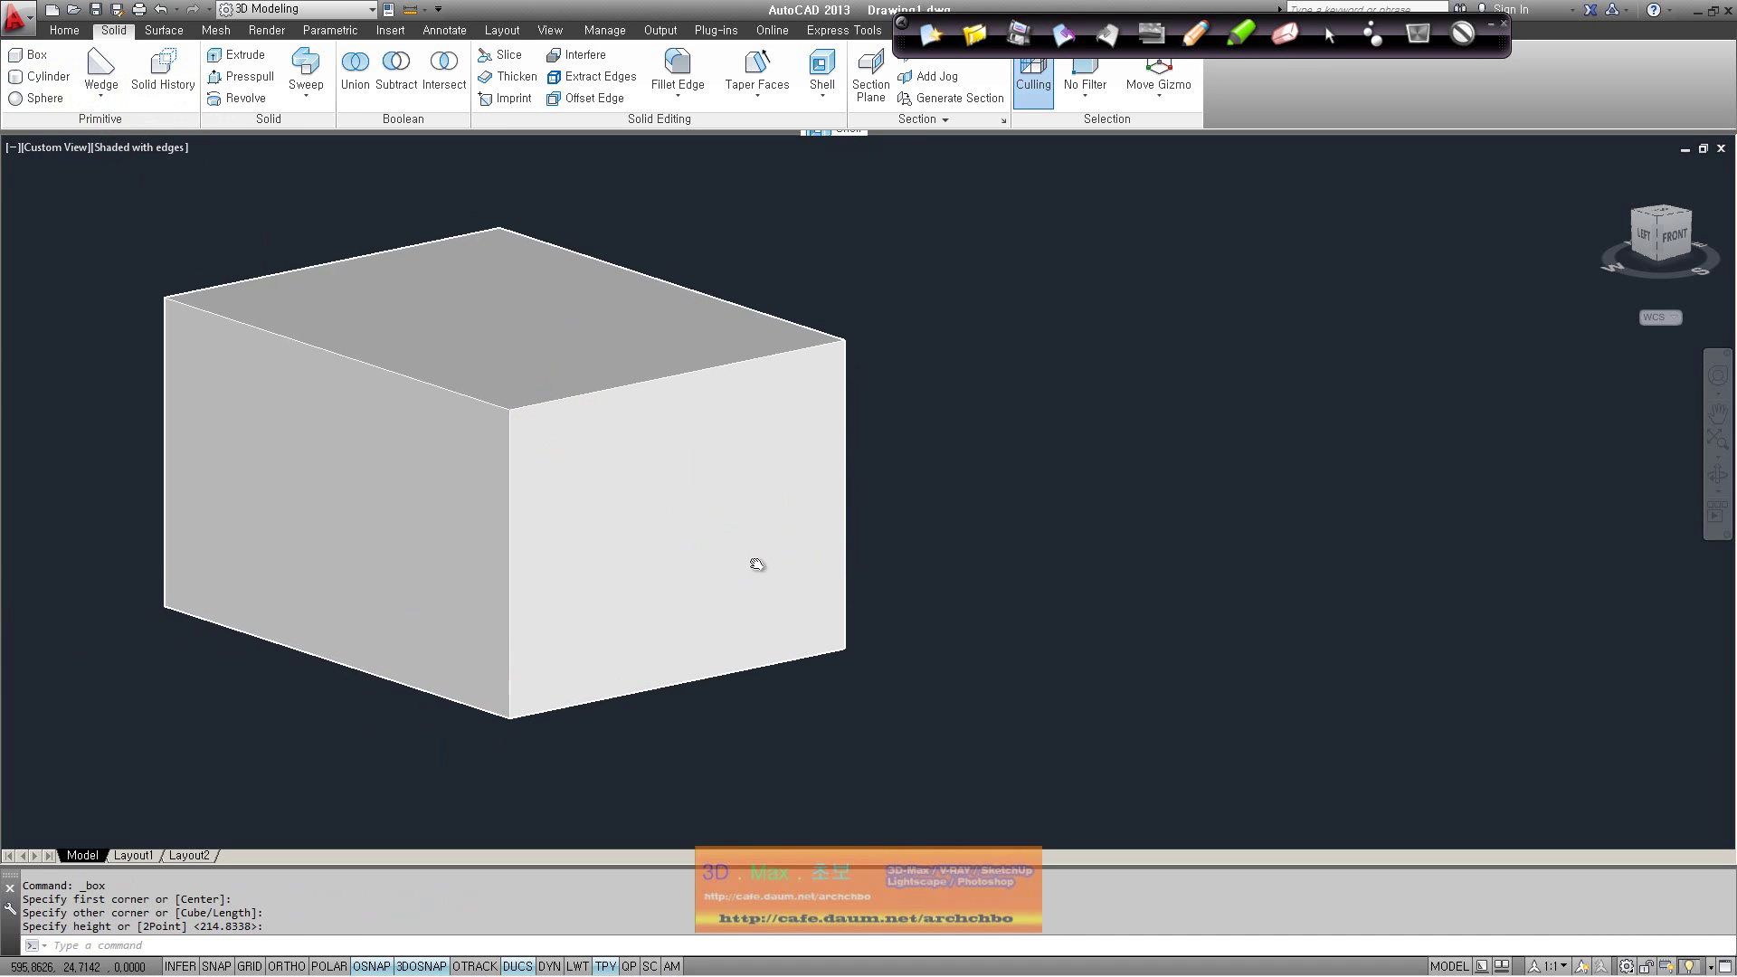
left_click(756, 561)
scroll(740, 640, "down", 2)
mouse_move(739, 640)
middle_mouse_down("shift")
mouse_move(823, 713)
mouse_move(737, 613)
mouse_move(718, 620)
mouse_move(601, 302)
middle_mouse_up("shift")
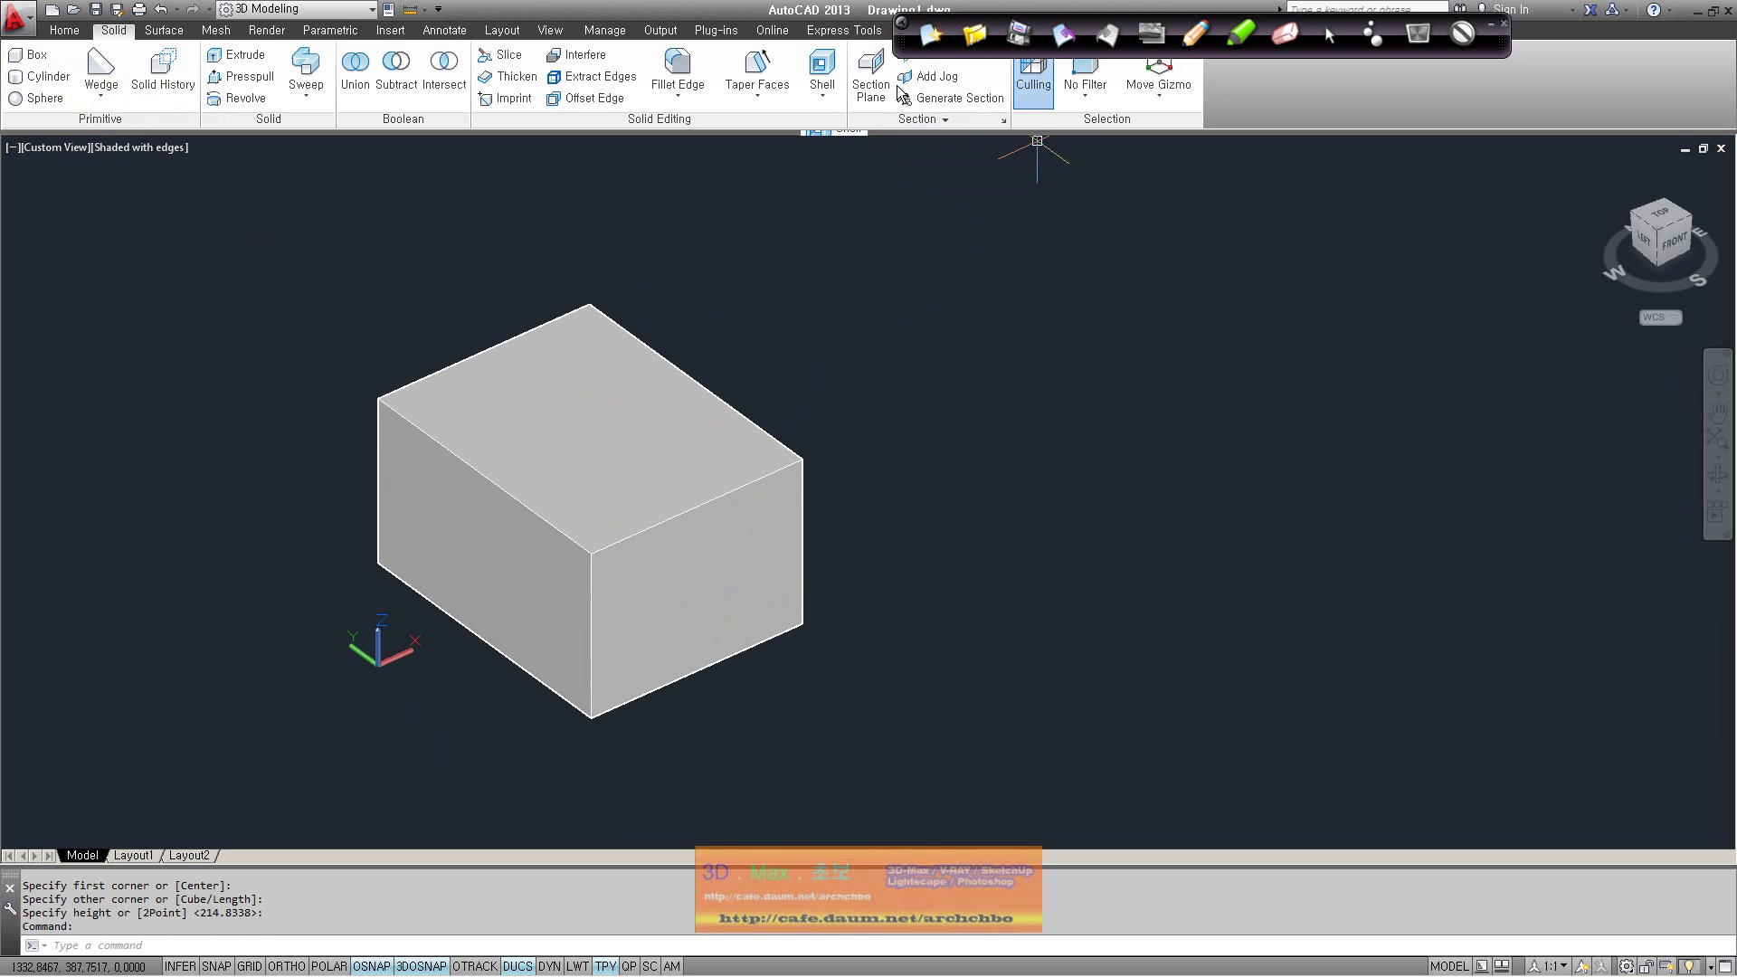
left_click(871, 76)
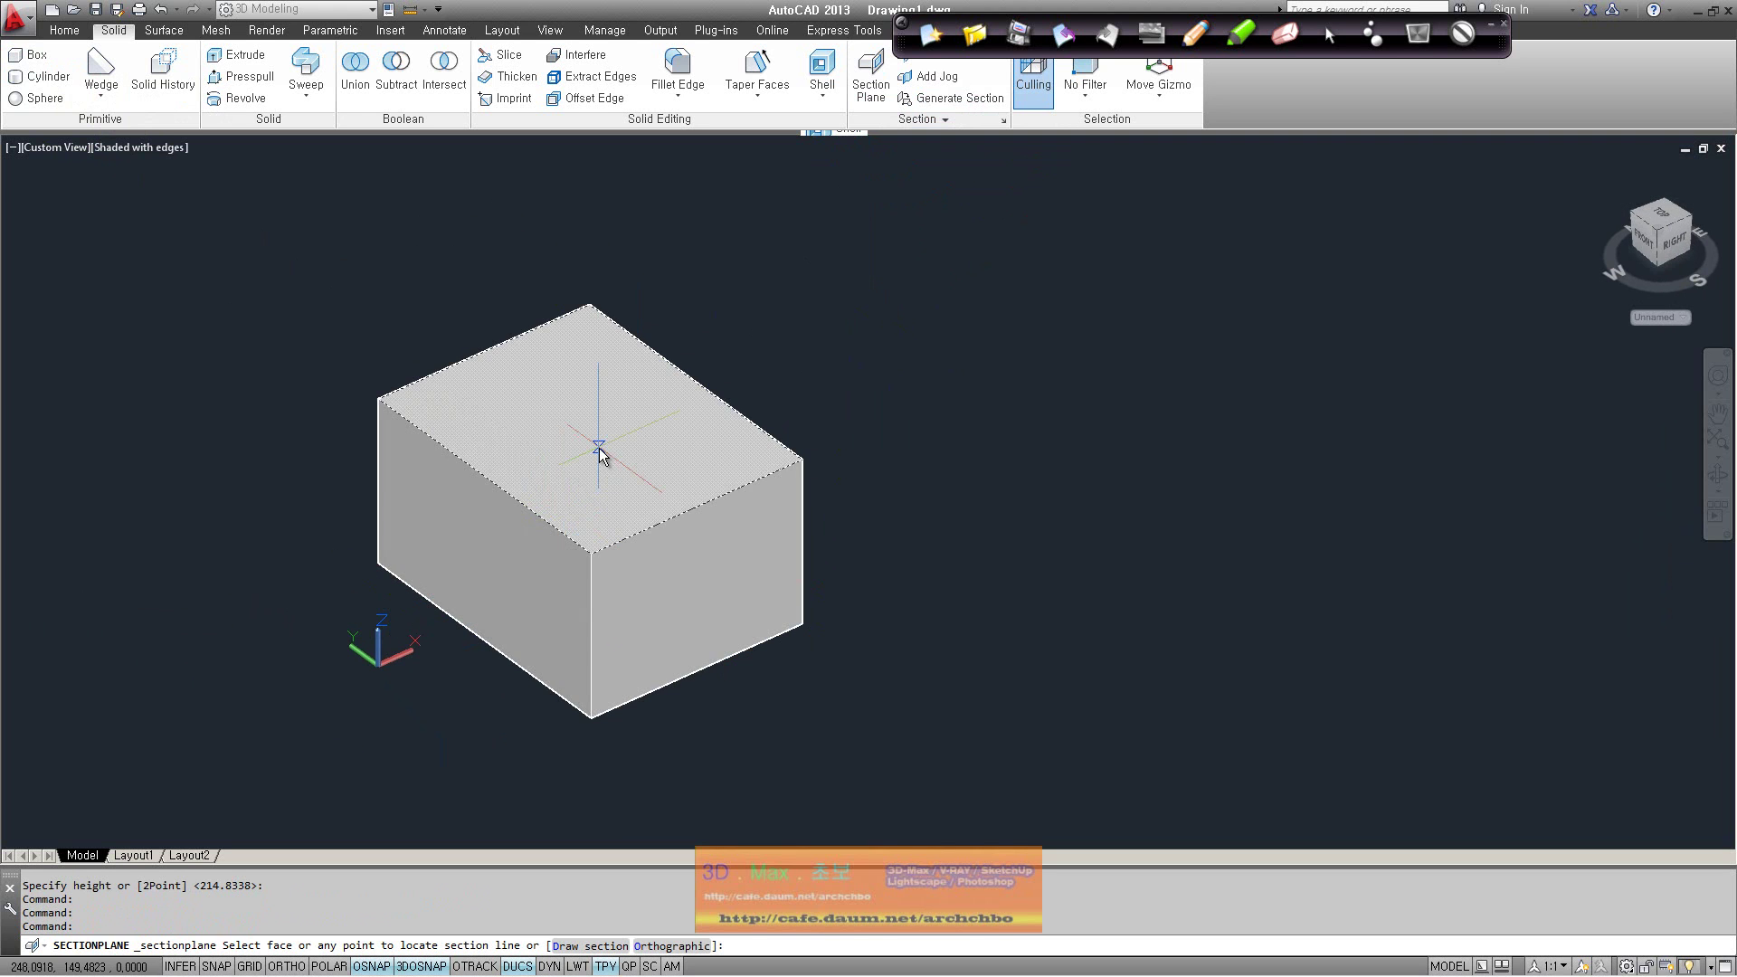
Place a section plane on the box's left face, delete it, and place one on the top face
left_click(495, 579)
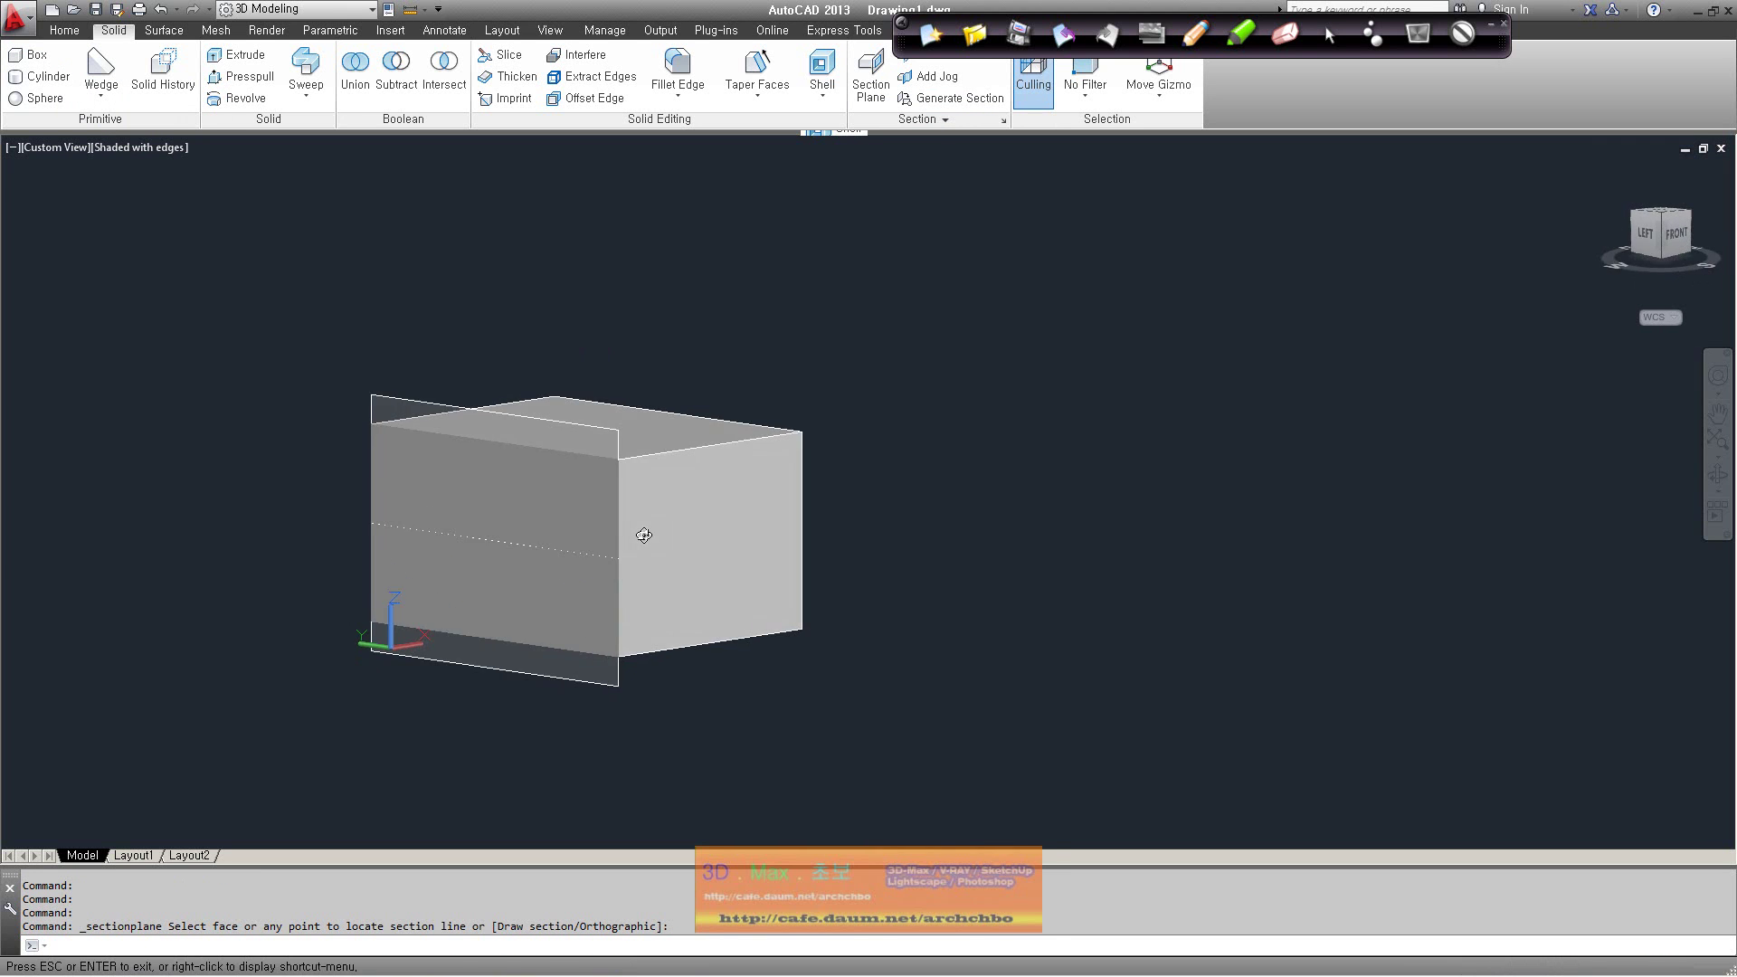
left_click(602, 524)
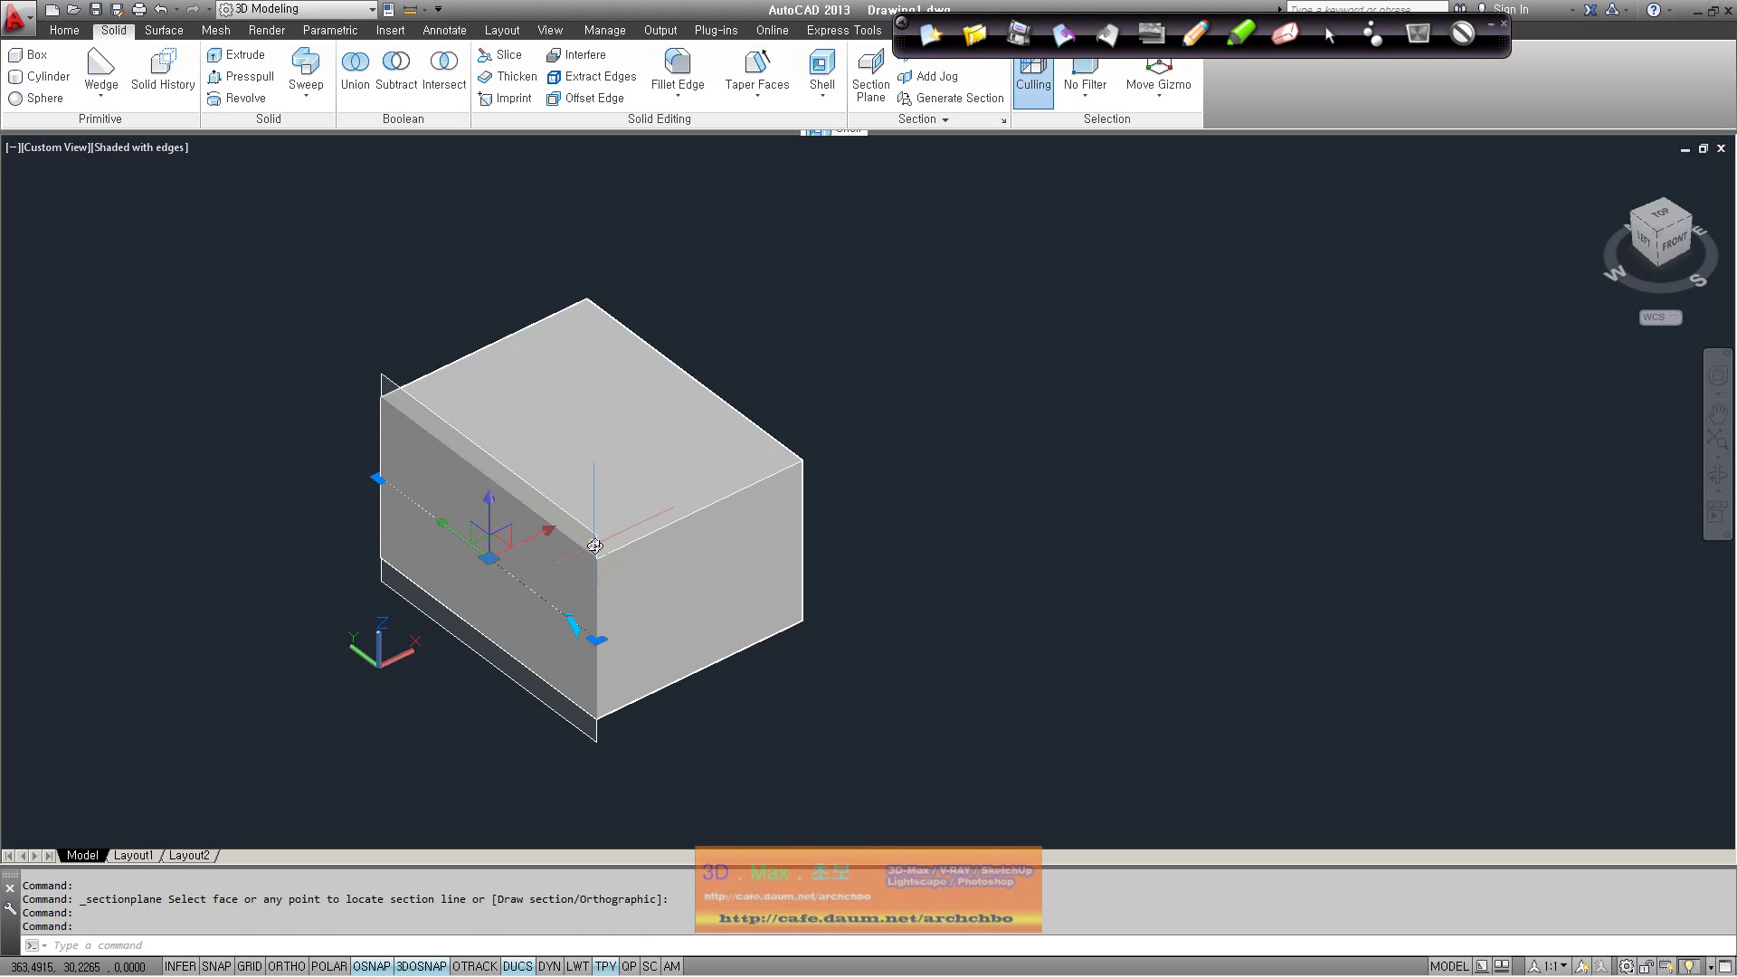
key("Delete")
left_click(871, 73)
left_click(597, 453)
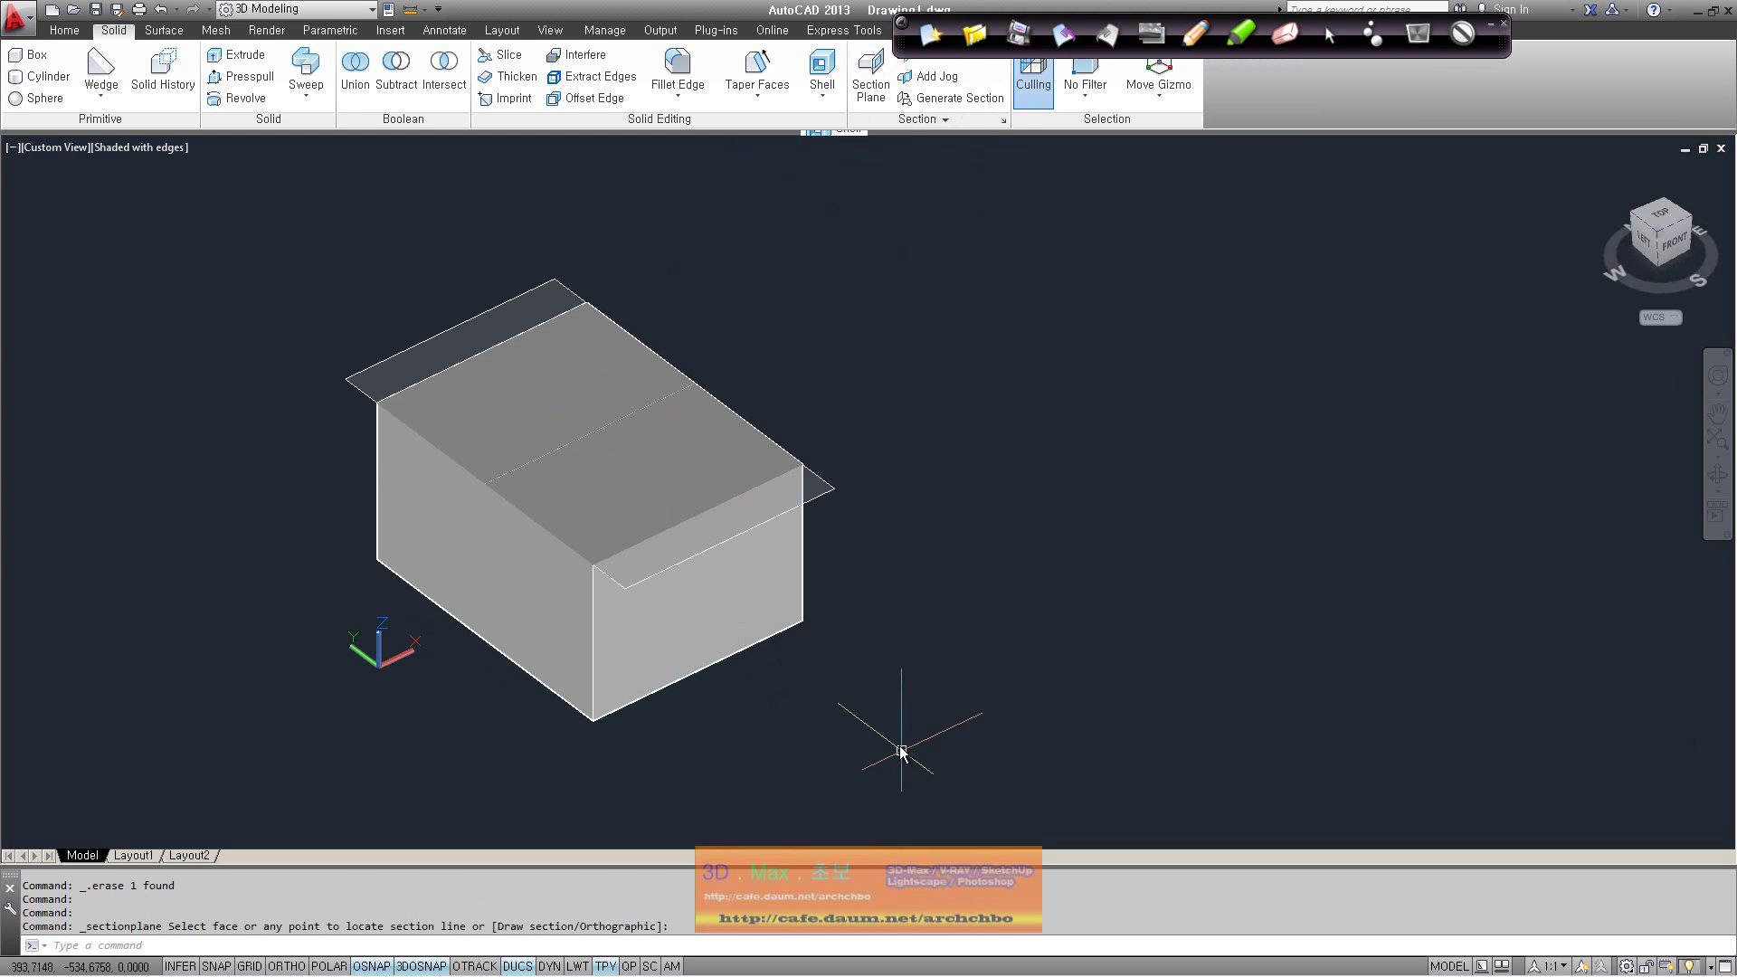
Cancel a started section line and turn on culling in the hidden section options
left_click(870, 72)
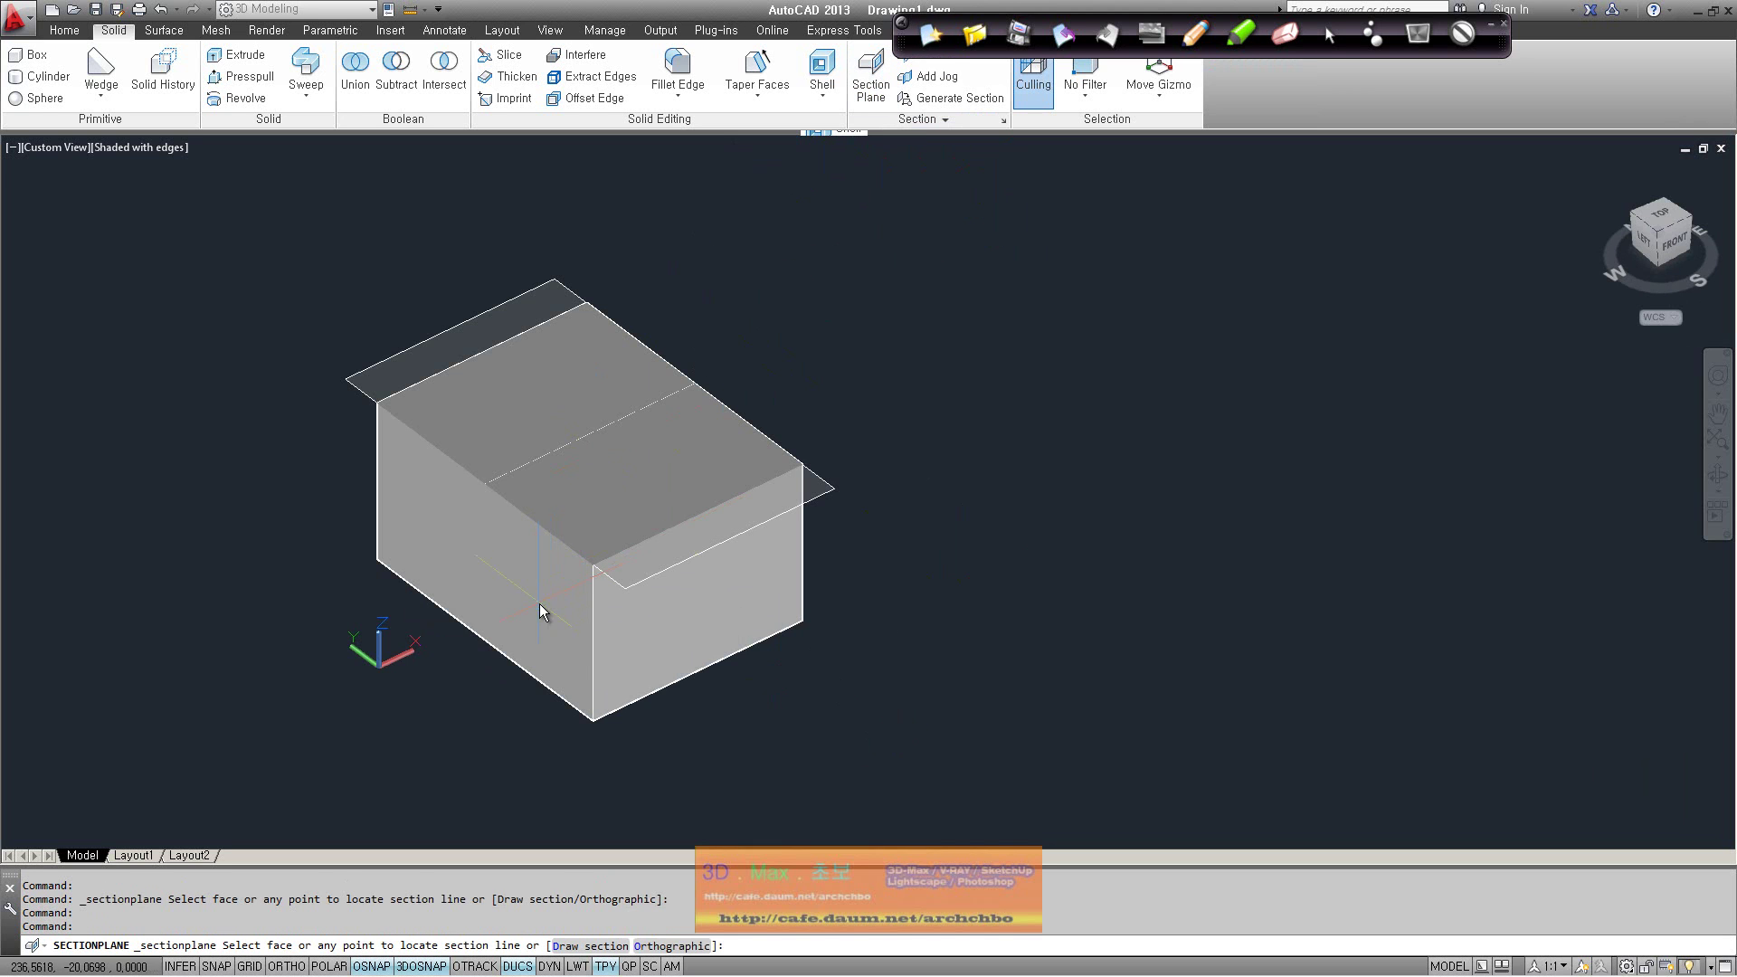
left_click(496, 584)
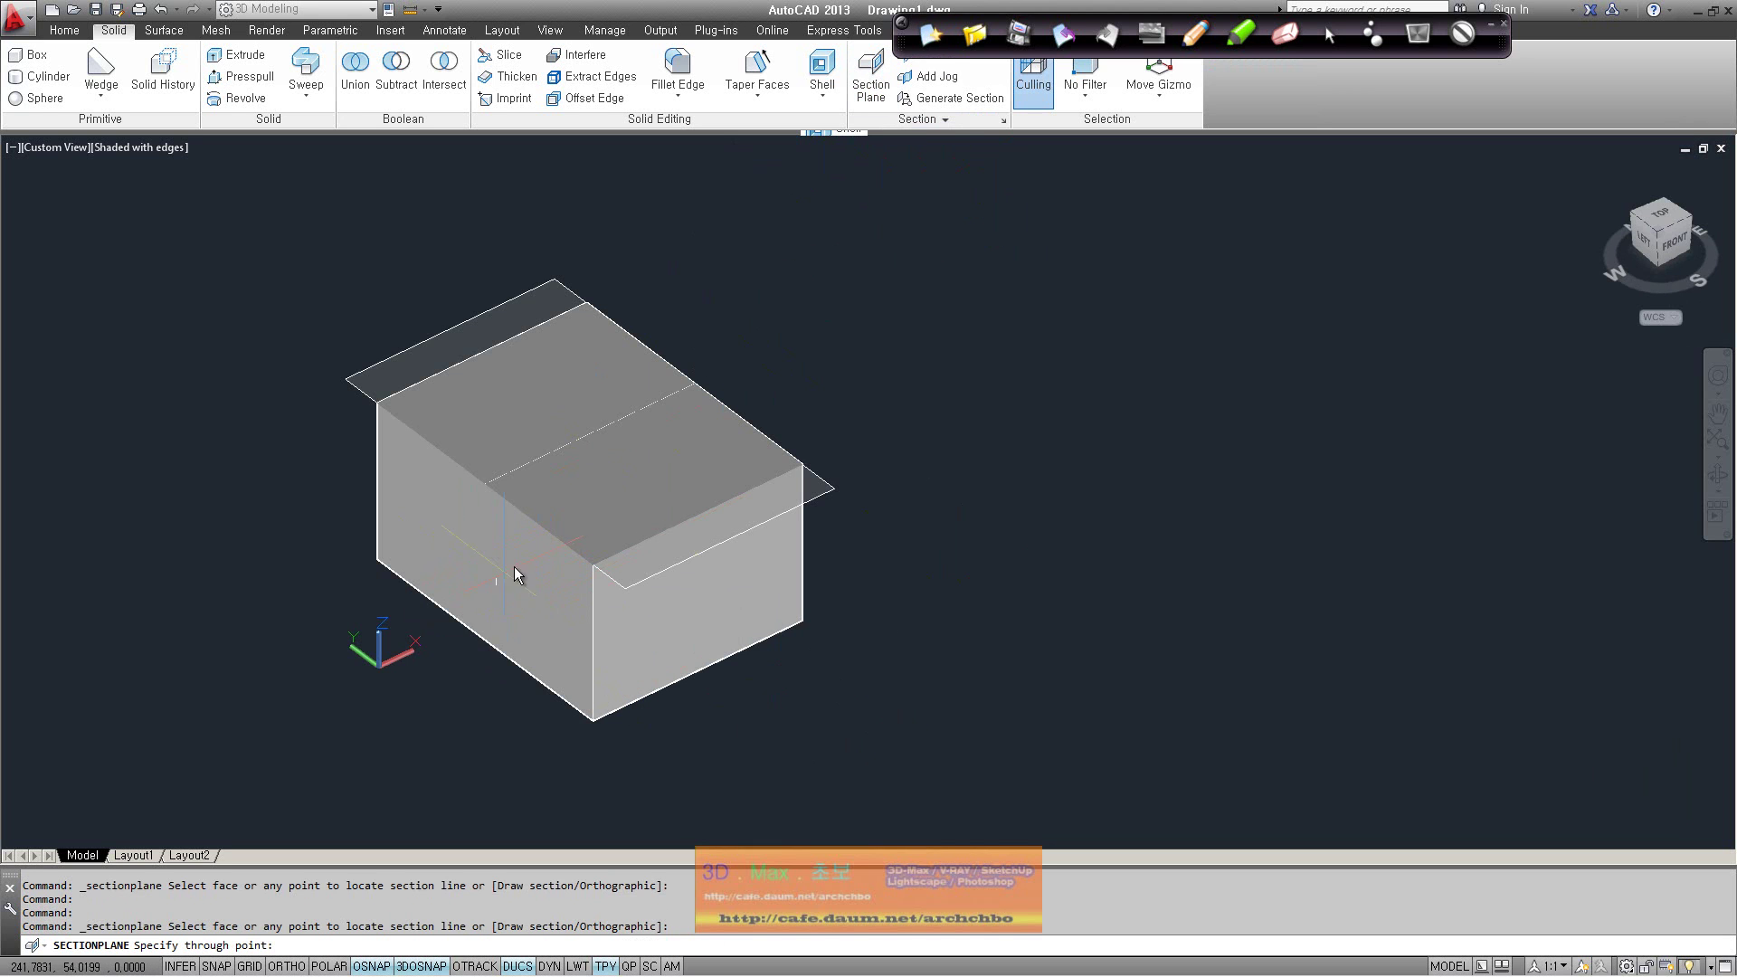
key("Escape")
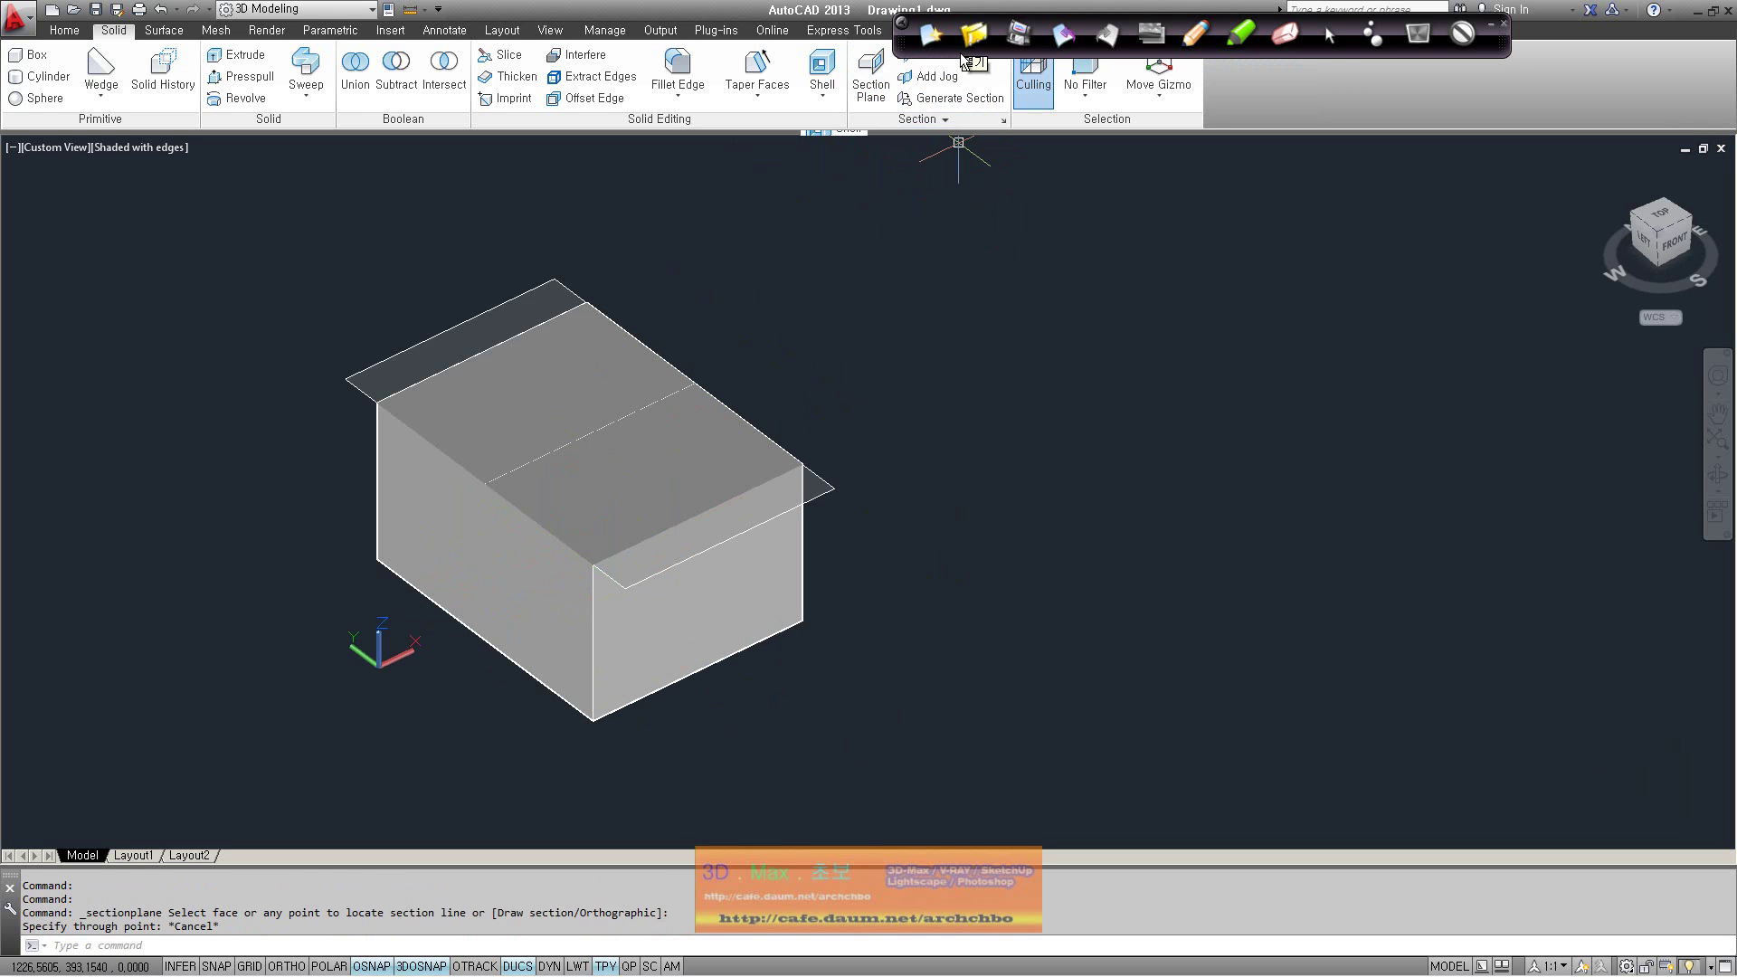
left_click_drag(962, 54, 1115, 39)
left_click(1049, 88)
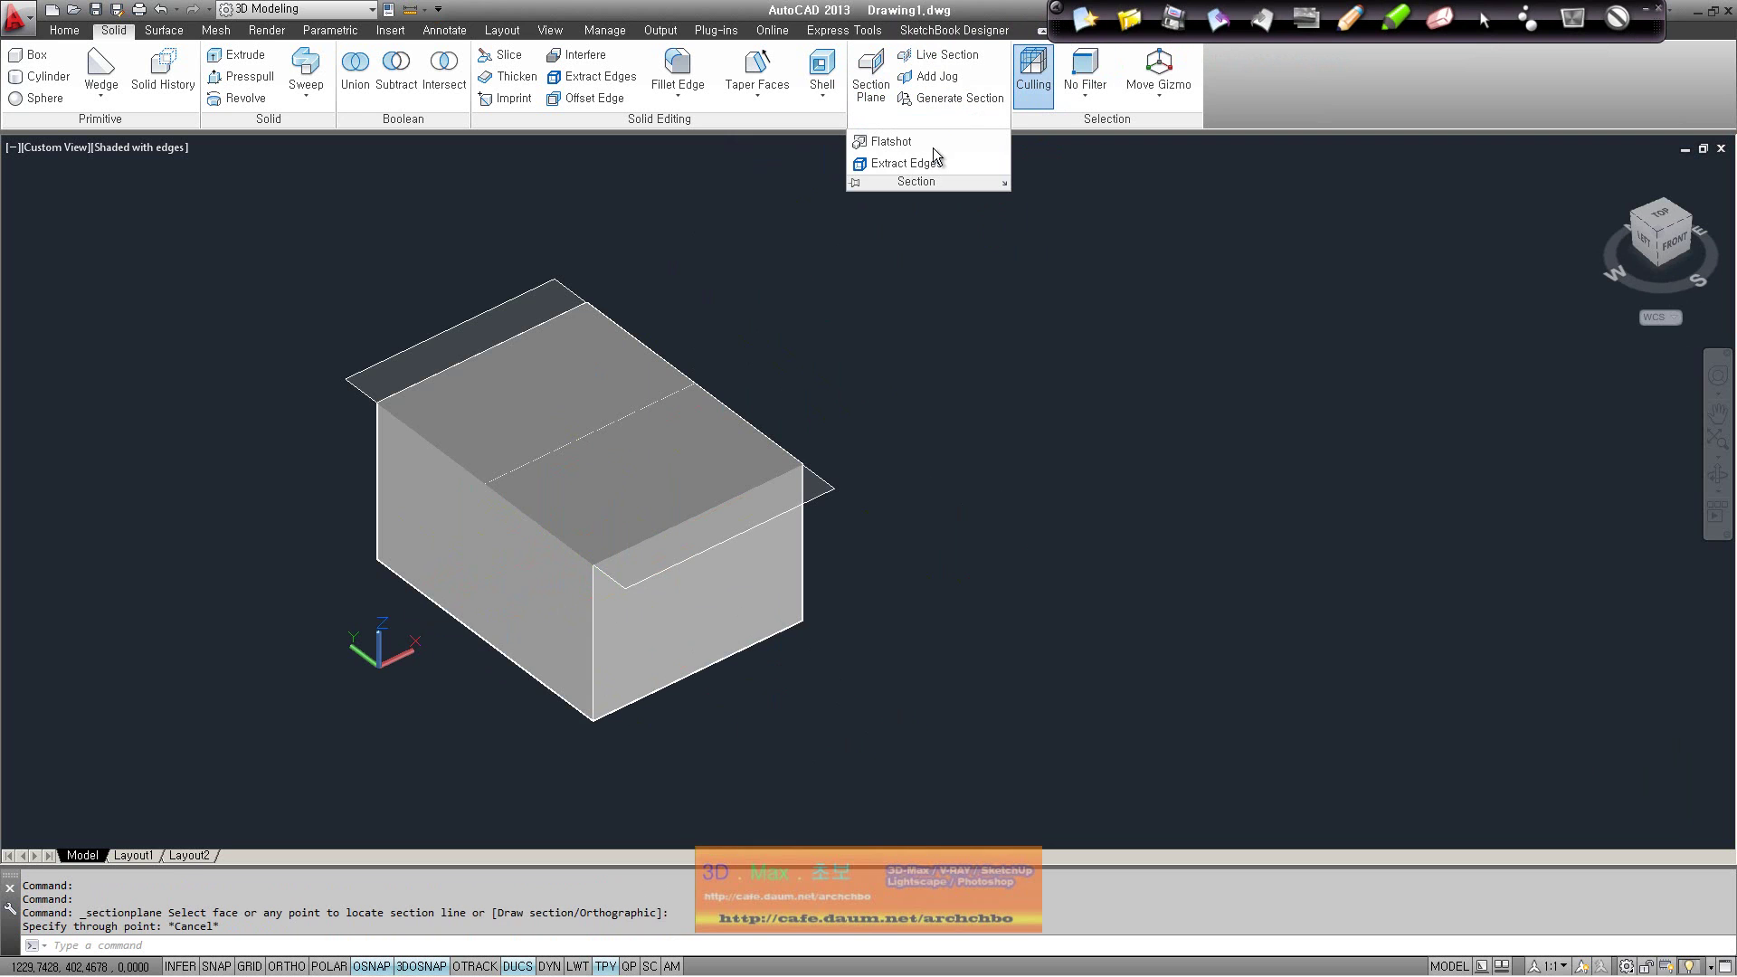
key("Escape")
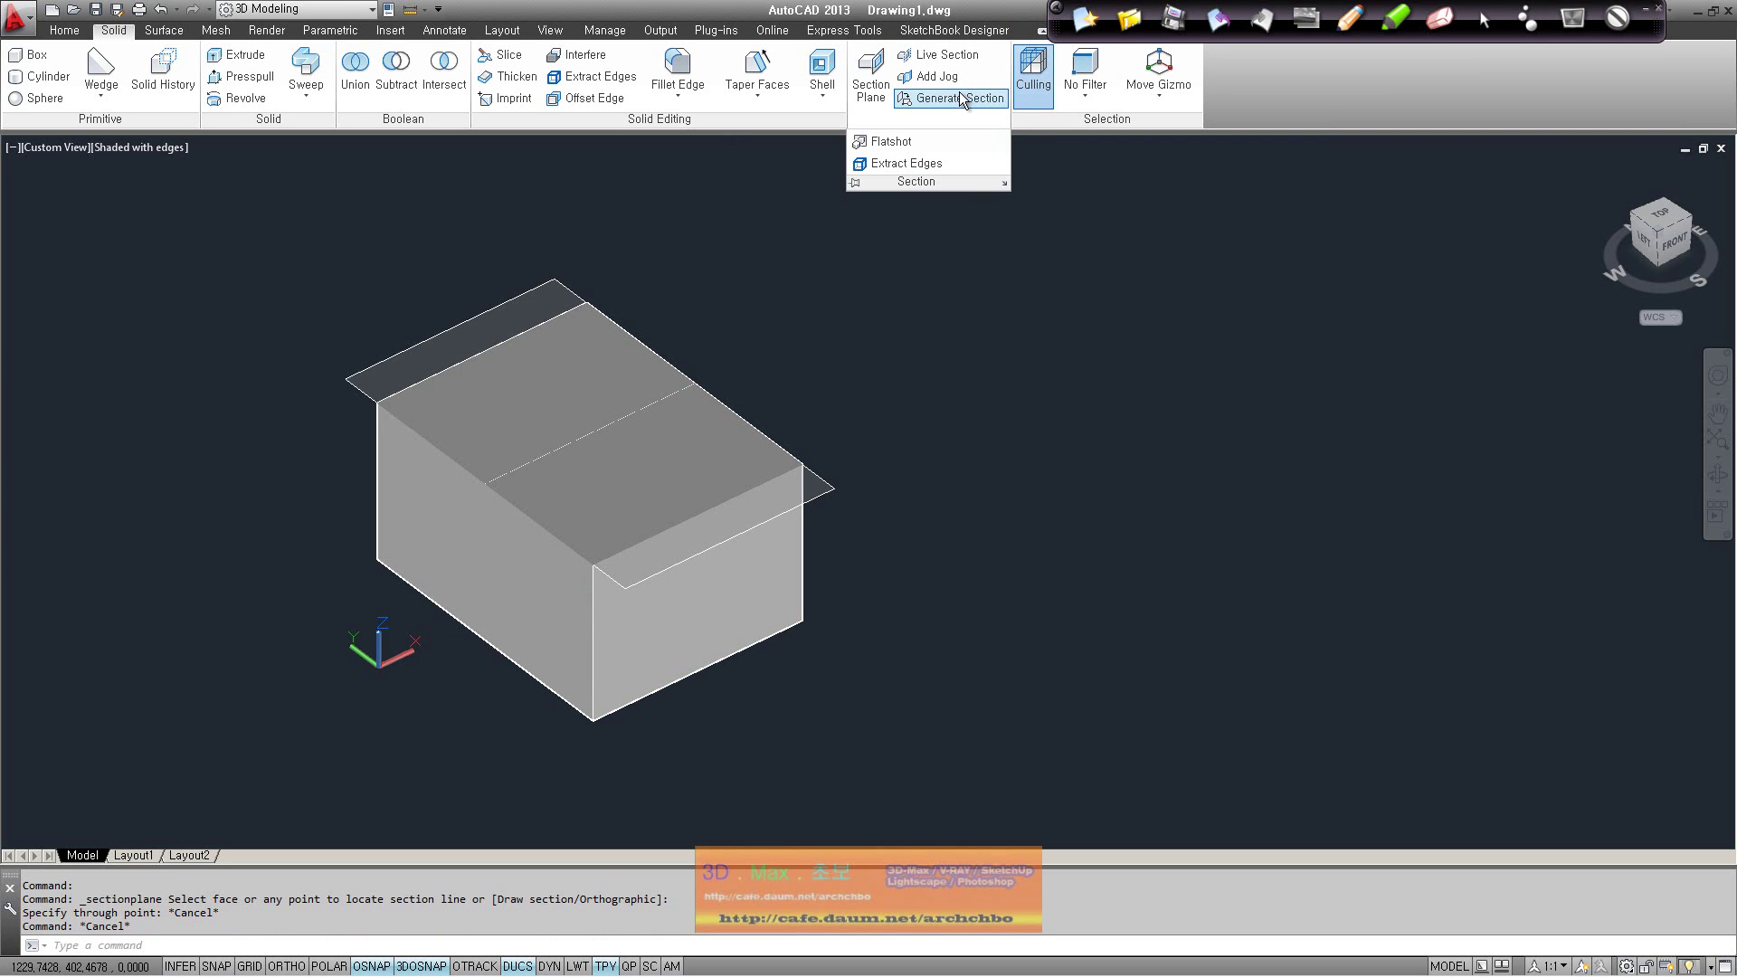
Turn on Live Section for the horizontal plane and add a section plane on the box's left face
left_click(941, 54)
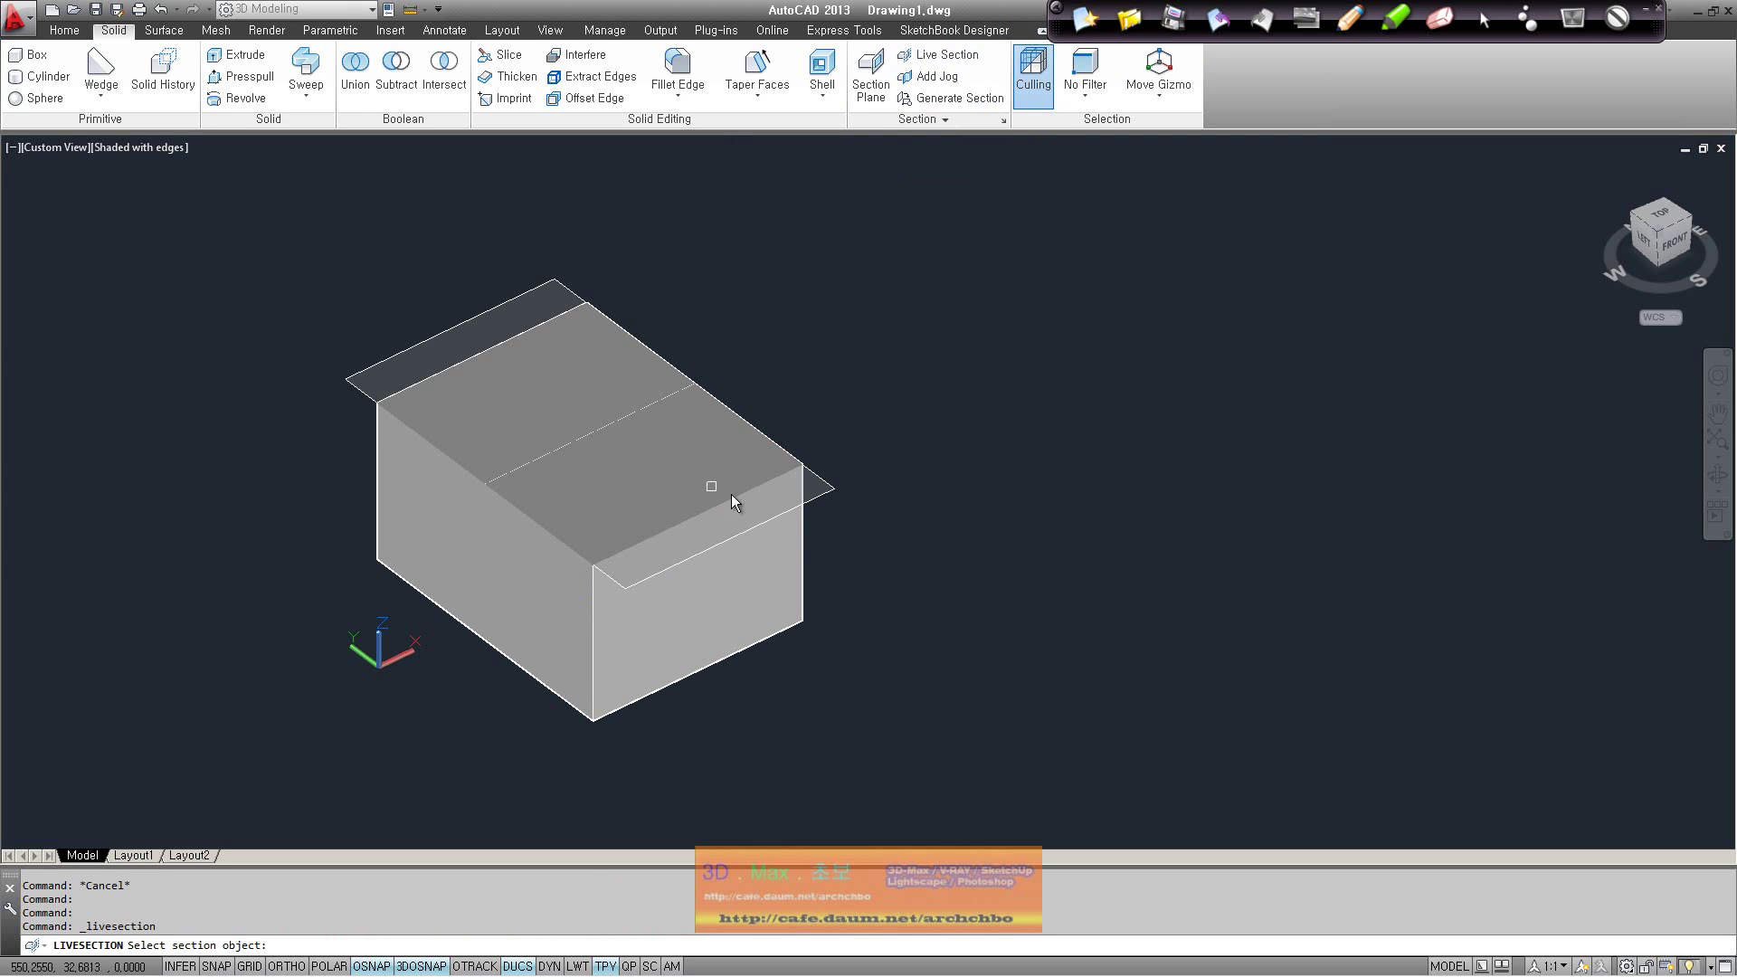
left_click(820, 491)
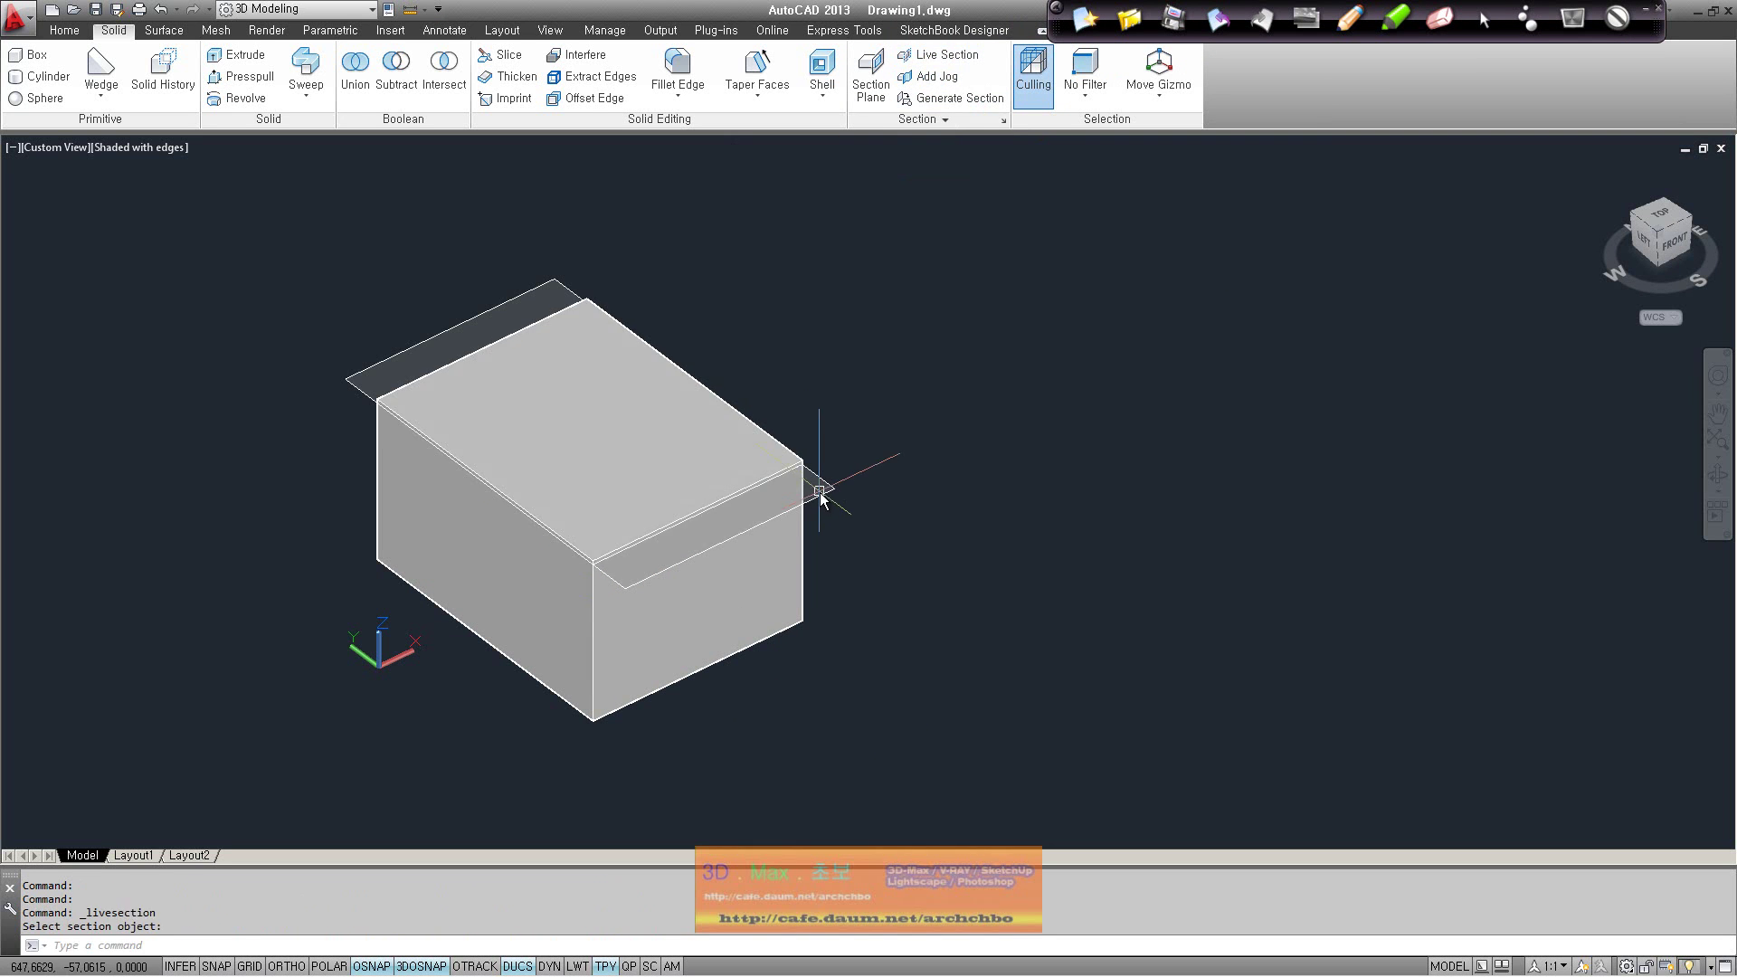
left_click(871, 72)
left_click(551, 624)
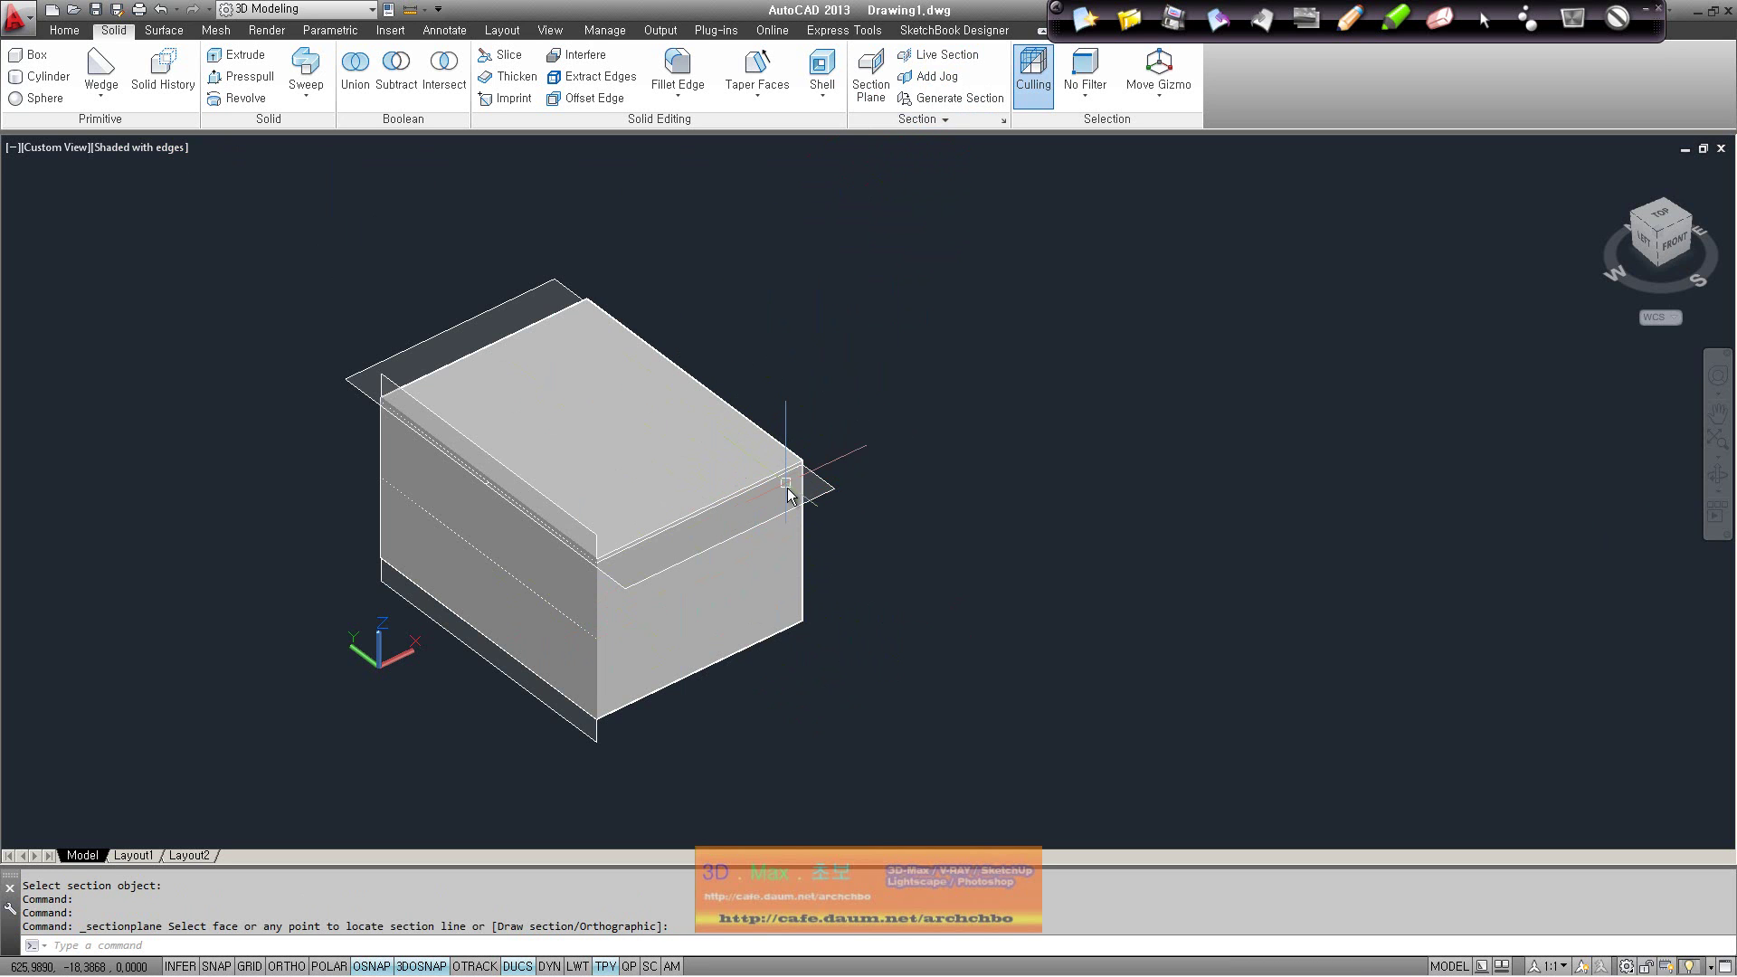
Select the horizontal section plane, browse the gizmo types, and start a Z-axis move
left_click(817, 496)
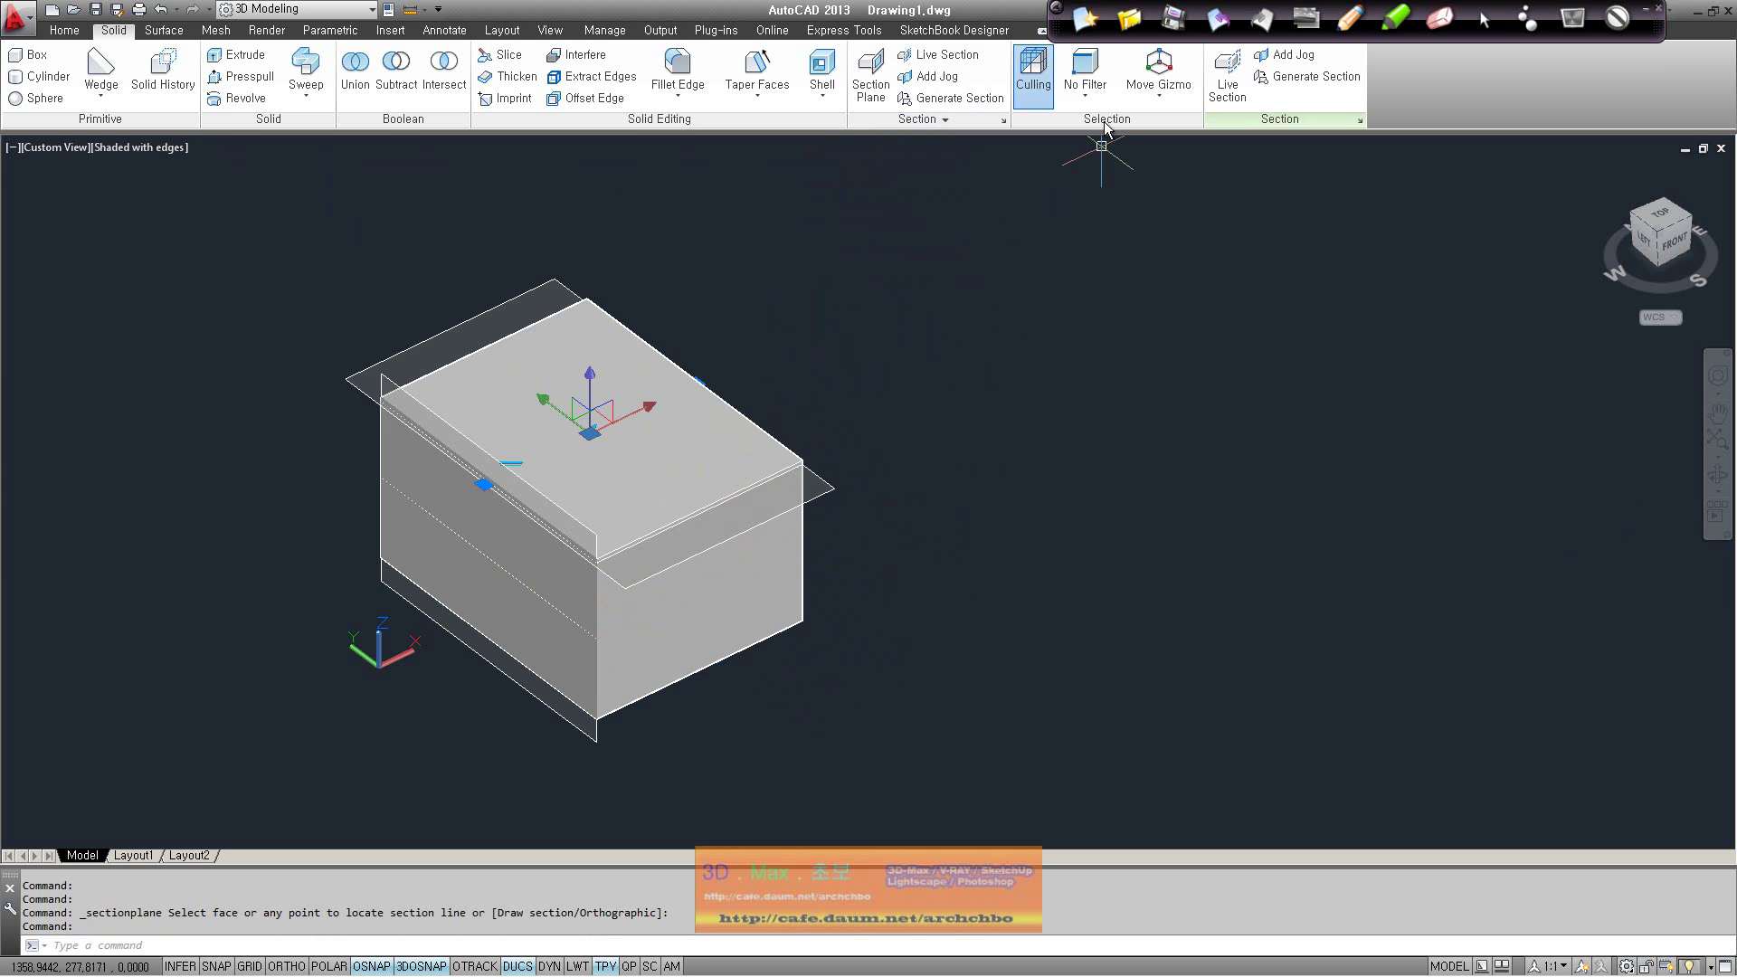
left_click(1041, 103)
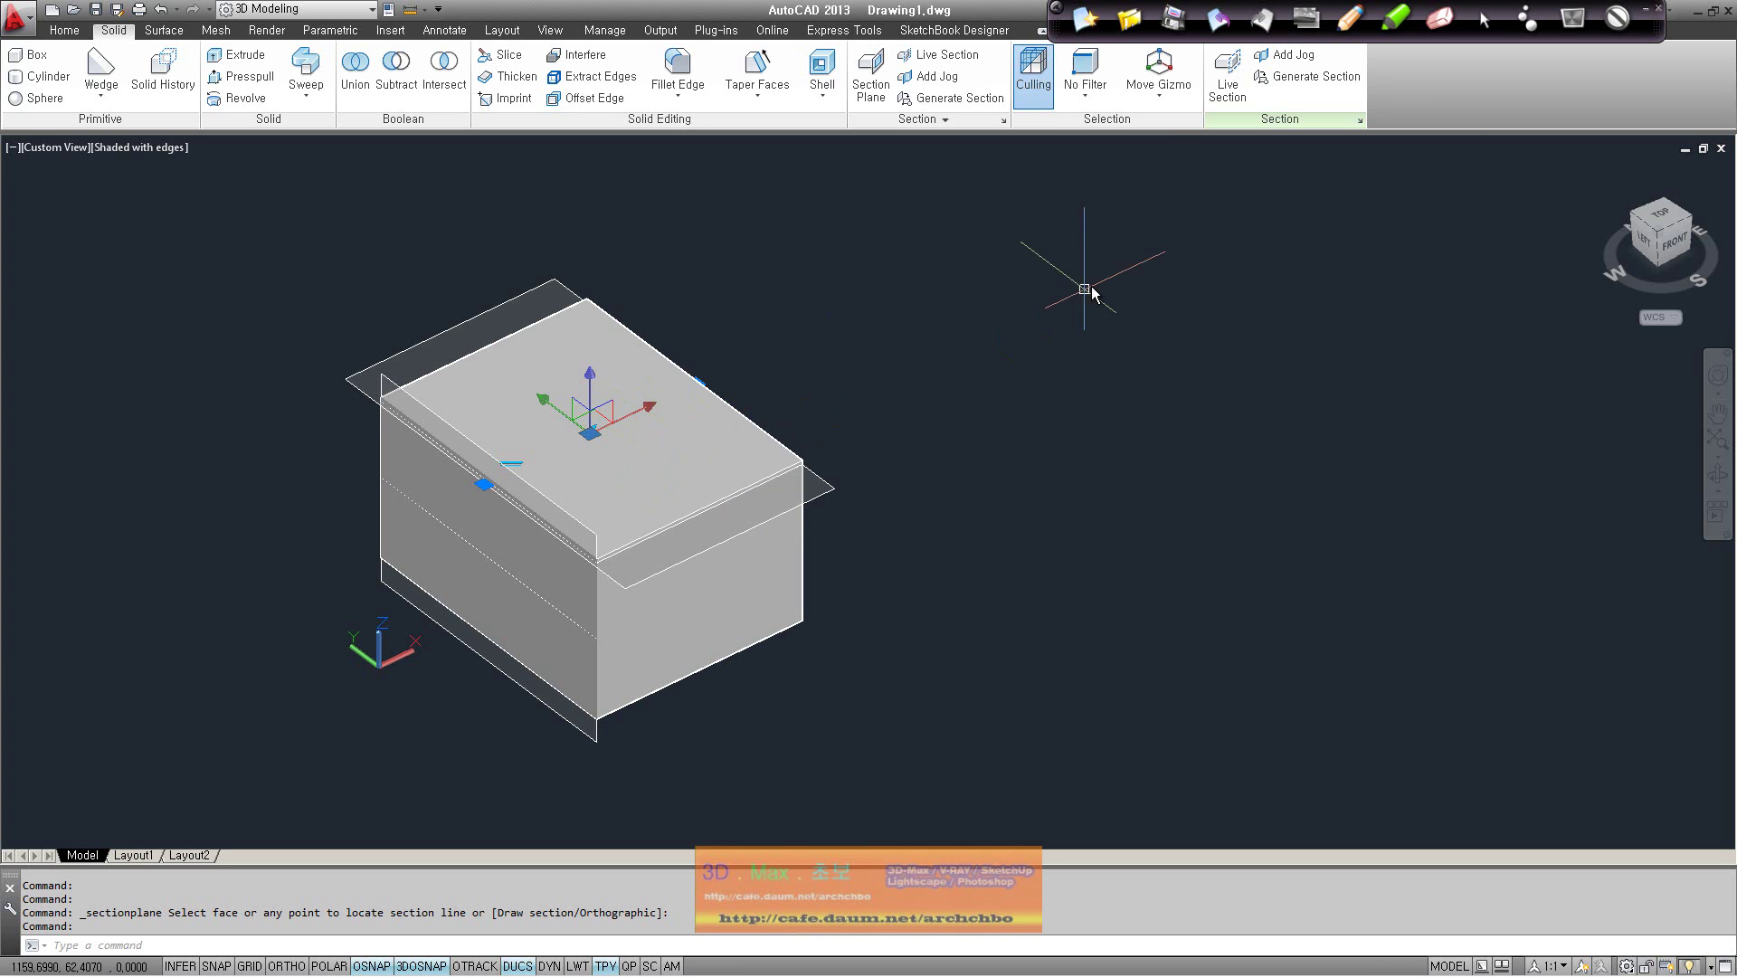
left_click(1179, 107)
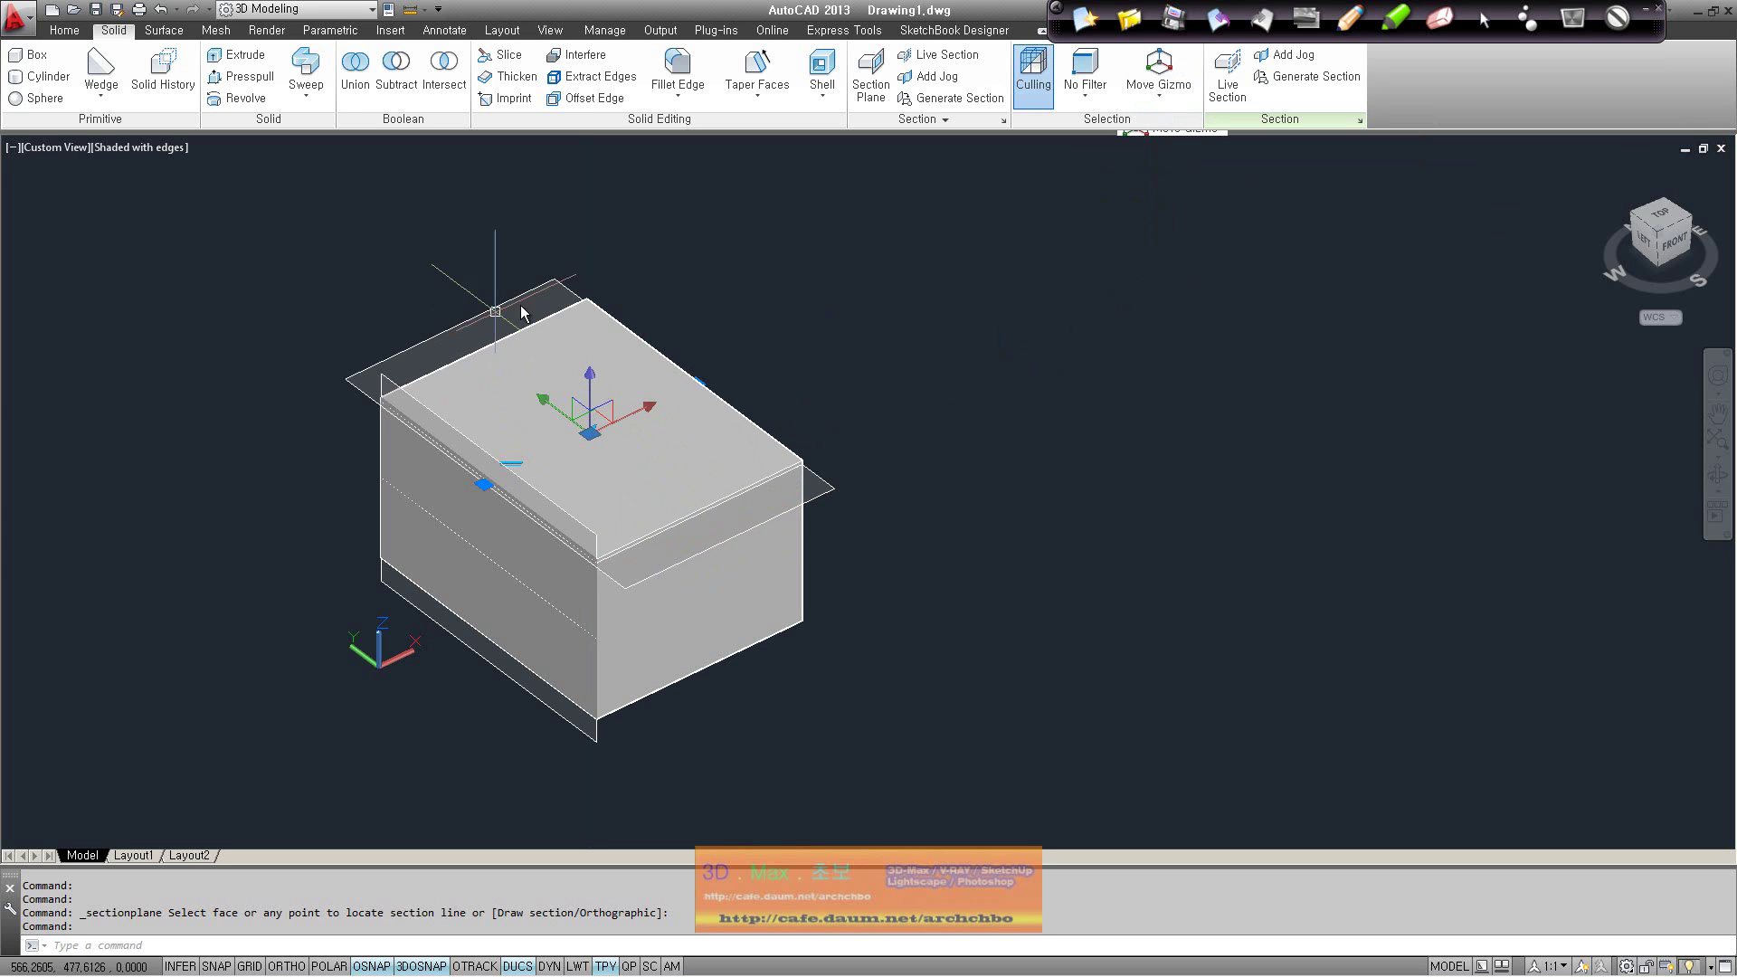
left_click(590, 403)
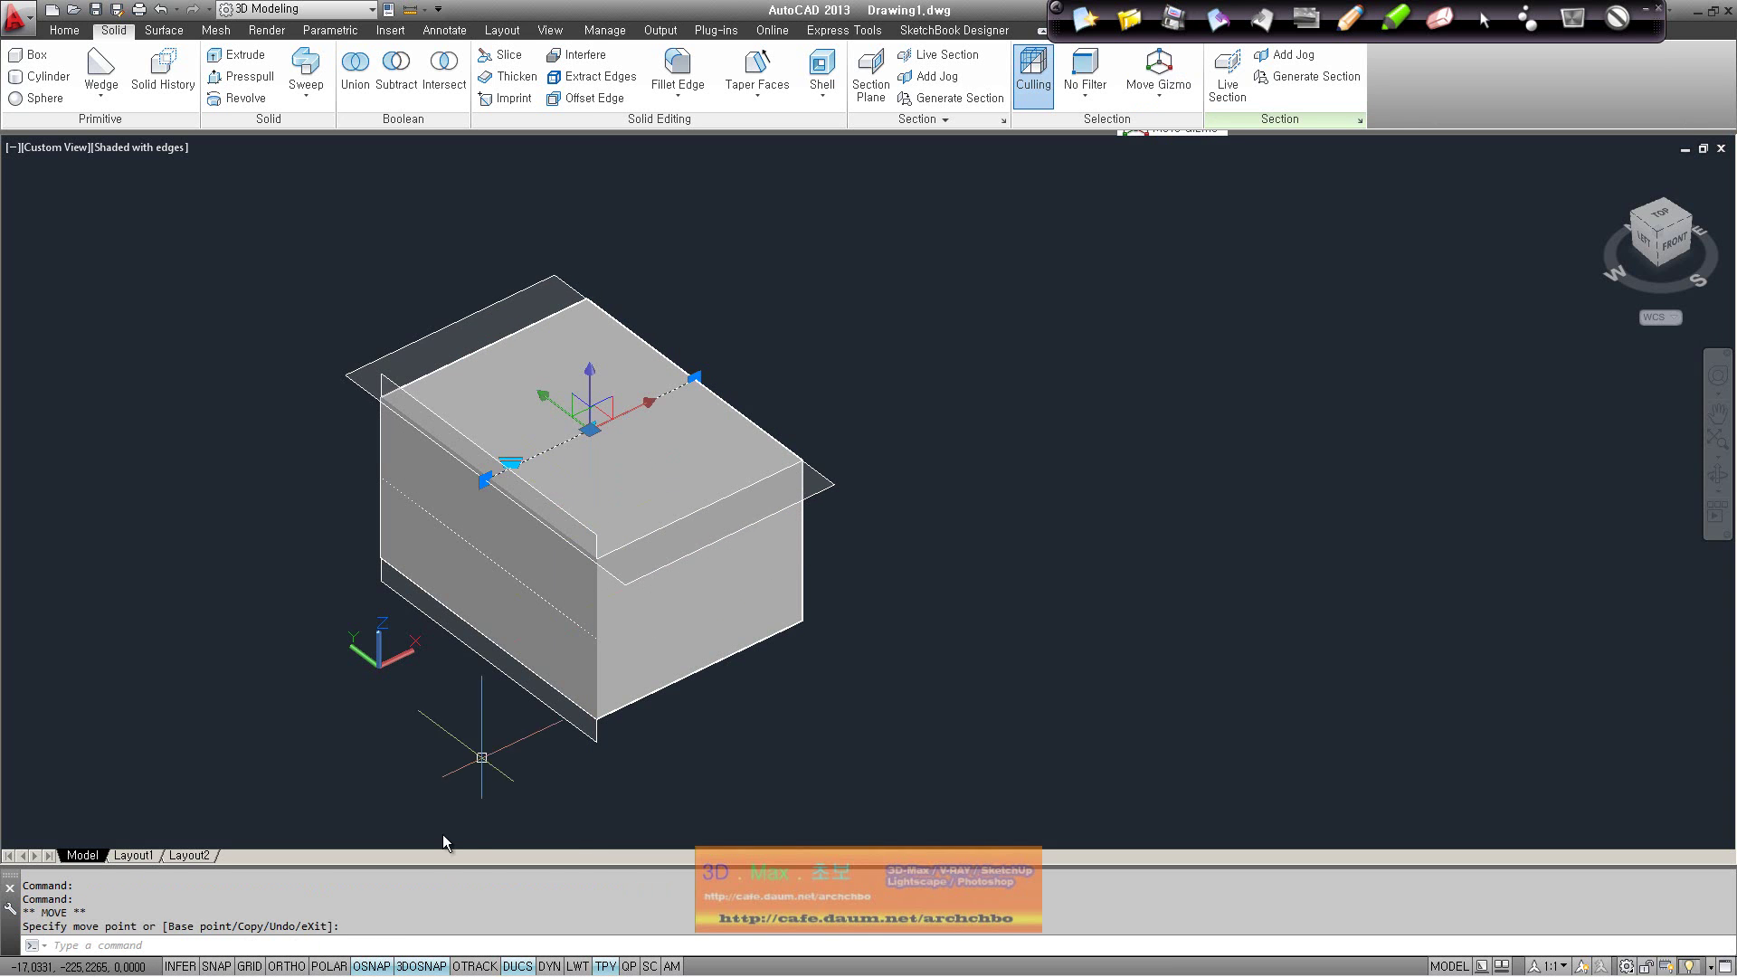
Turn off Osnap with F3 and move the horizontal section plane to the box's mid-height
key("F3")
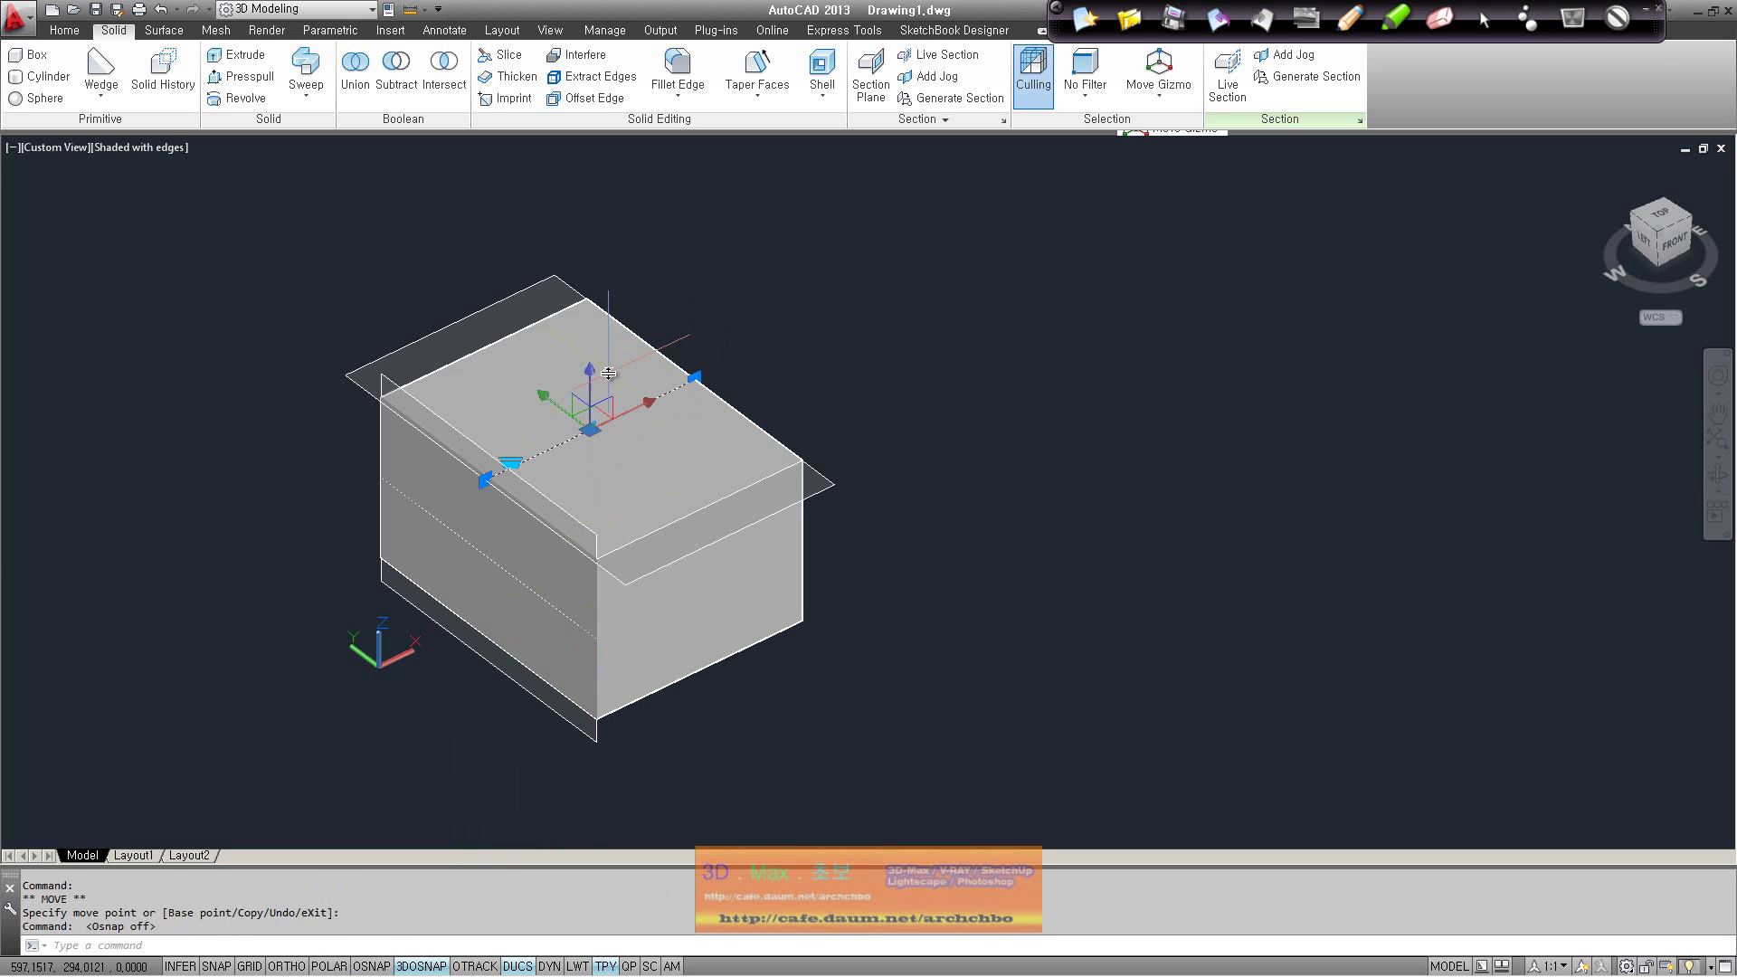
left_click(593, 381)
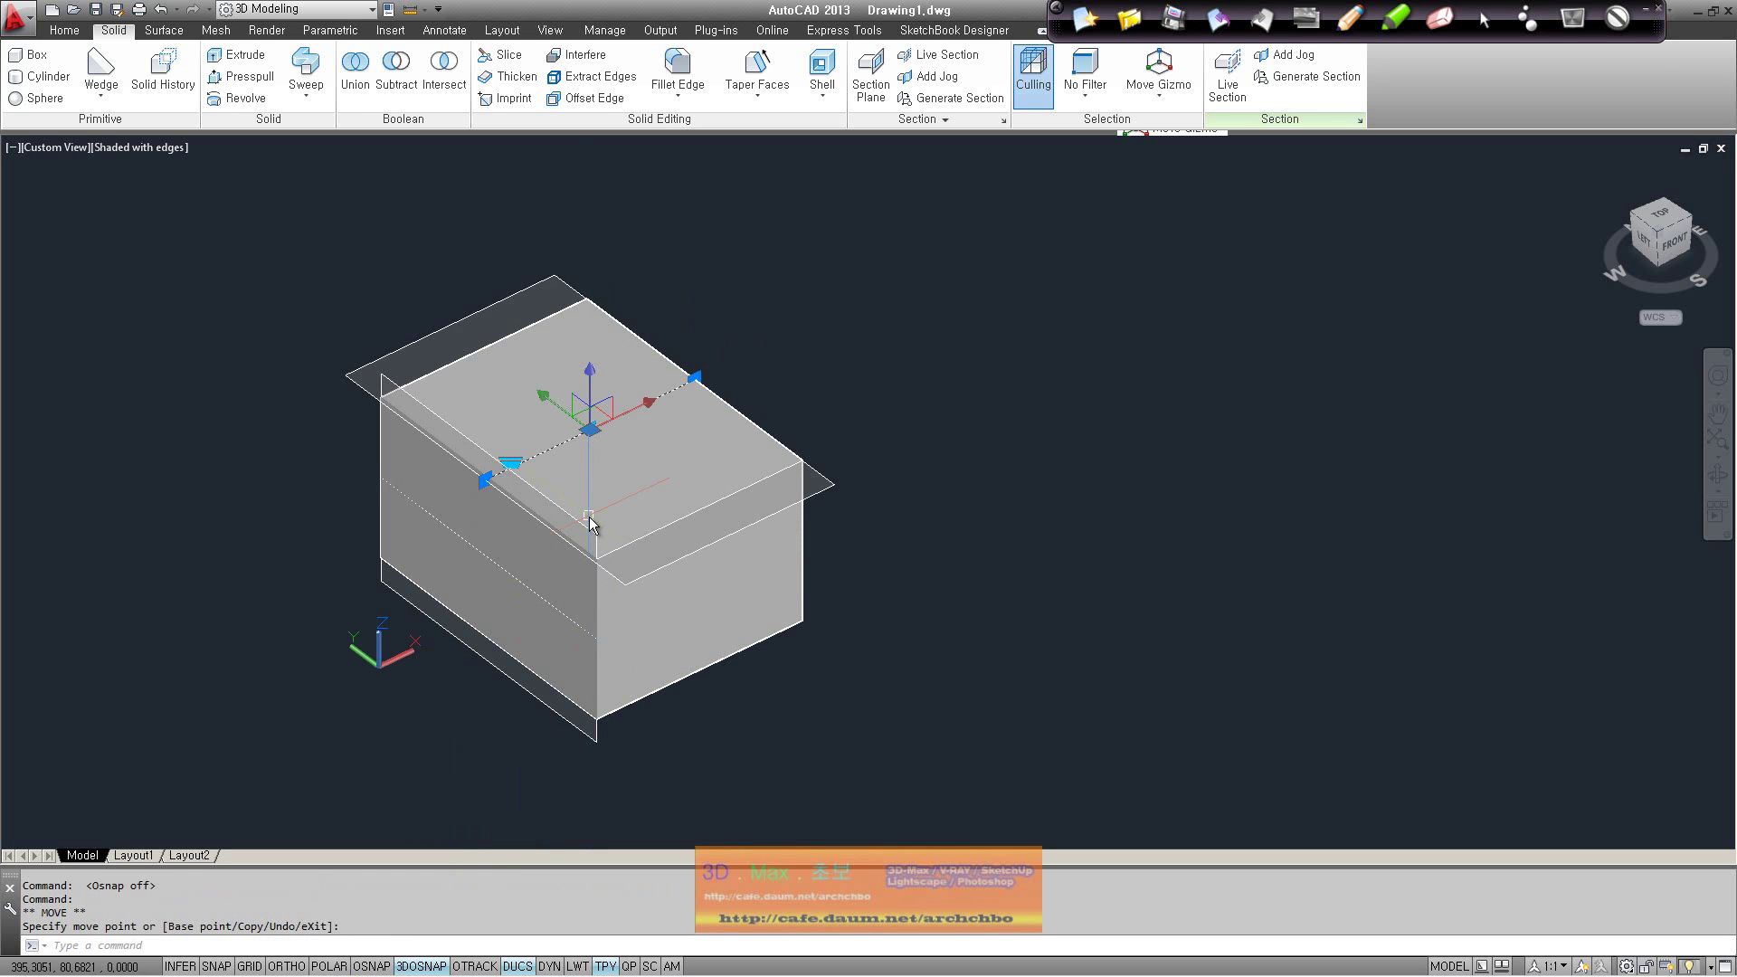
left_click(666, 718)
middle_click_drag(667, 717, 604, 395, "shift")
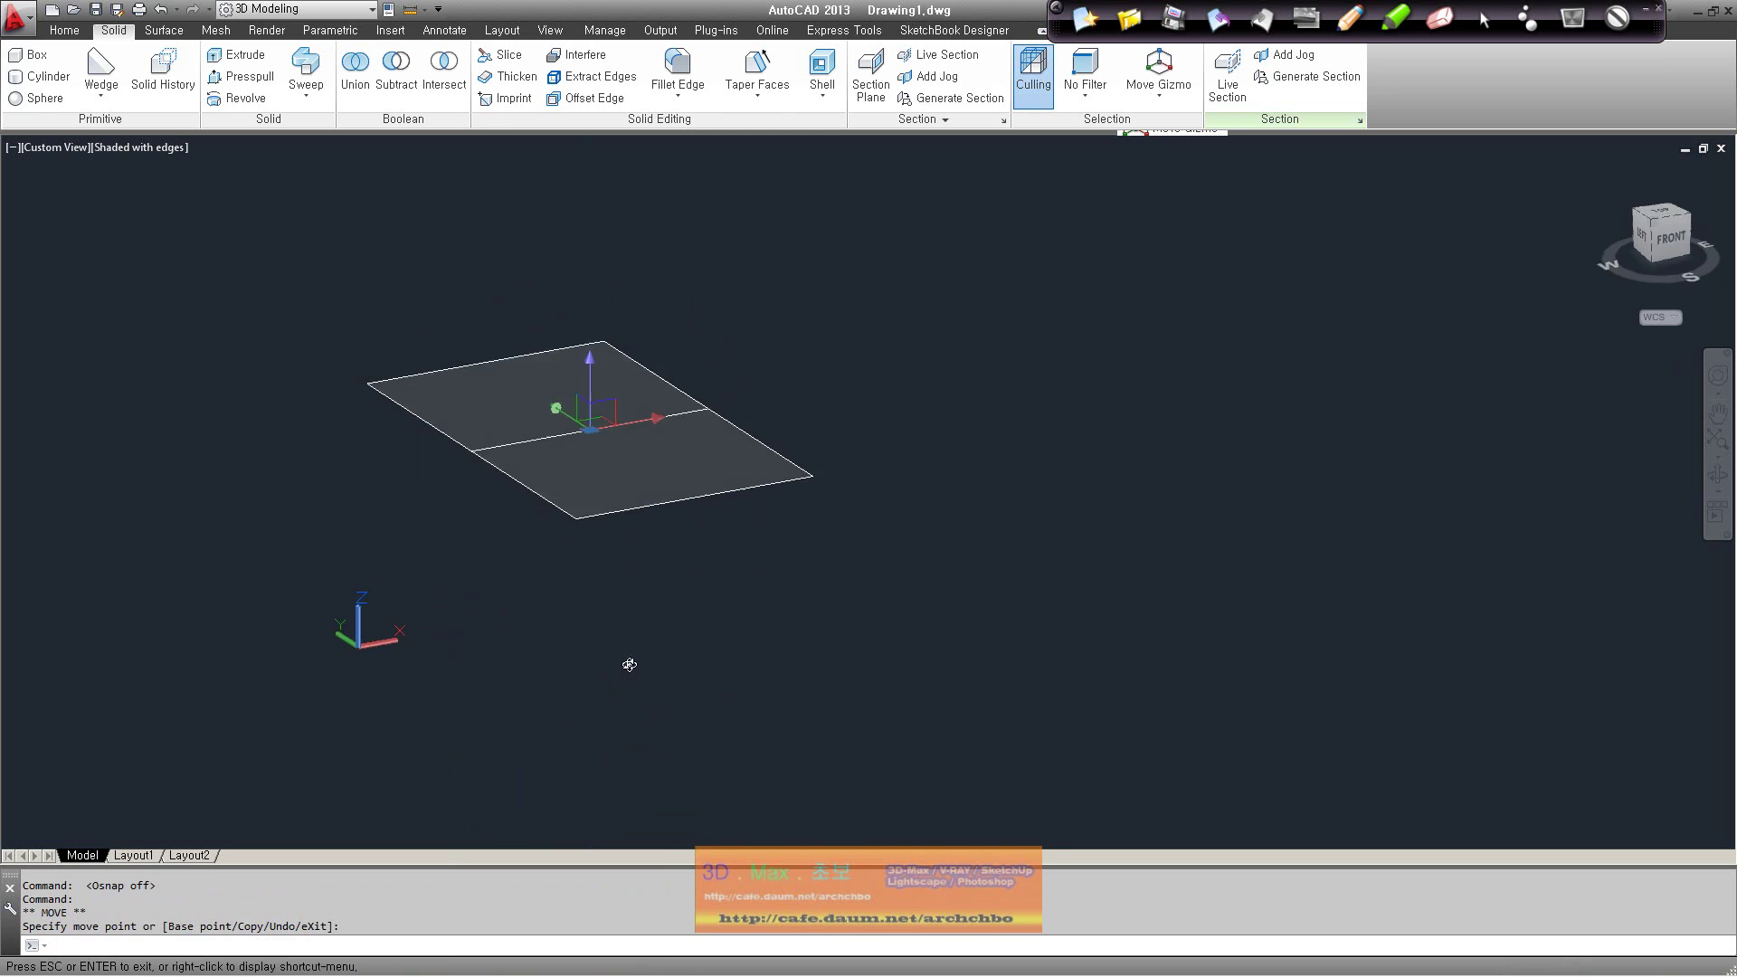
left_click(590, 433)
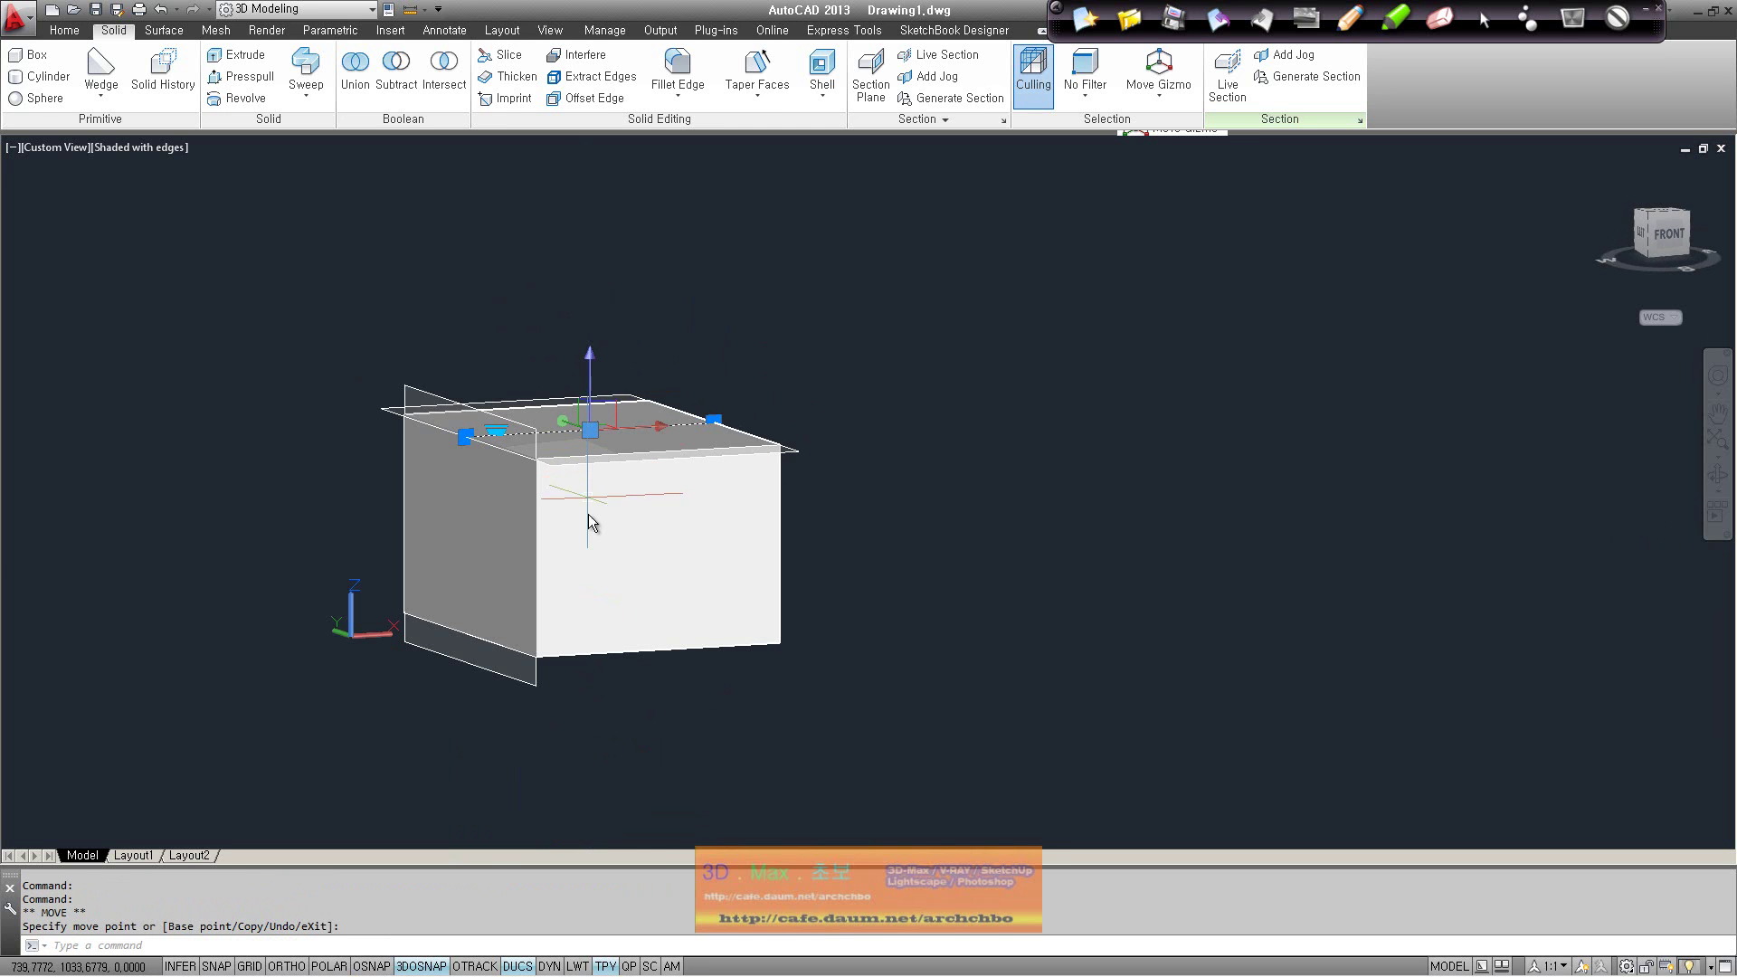
left_click(590, 495)
left_click(592, 524)
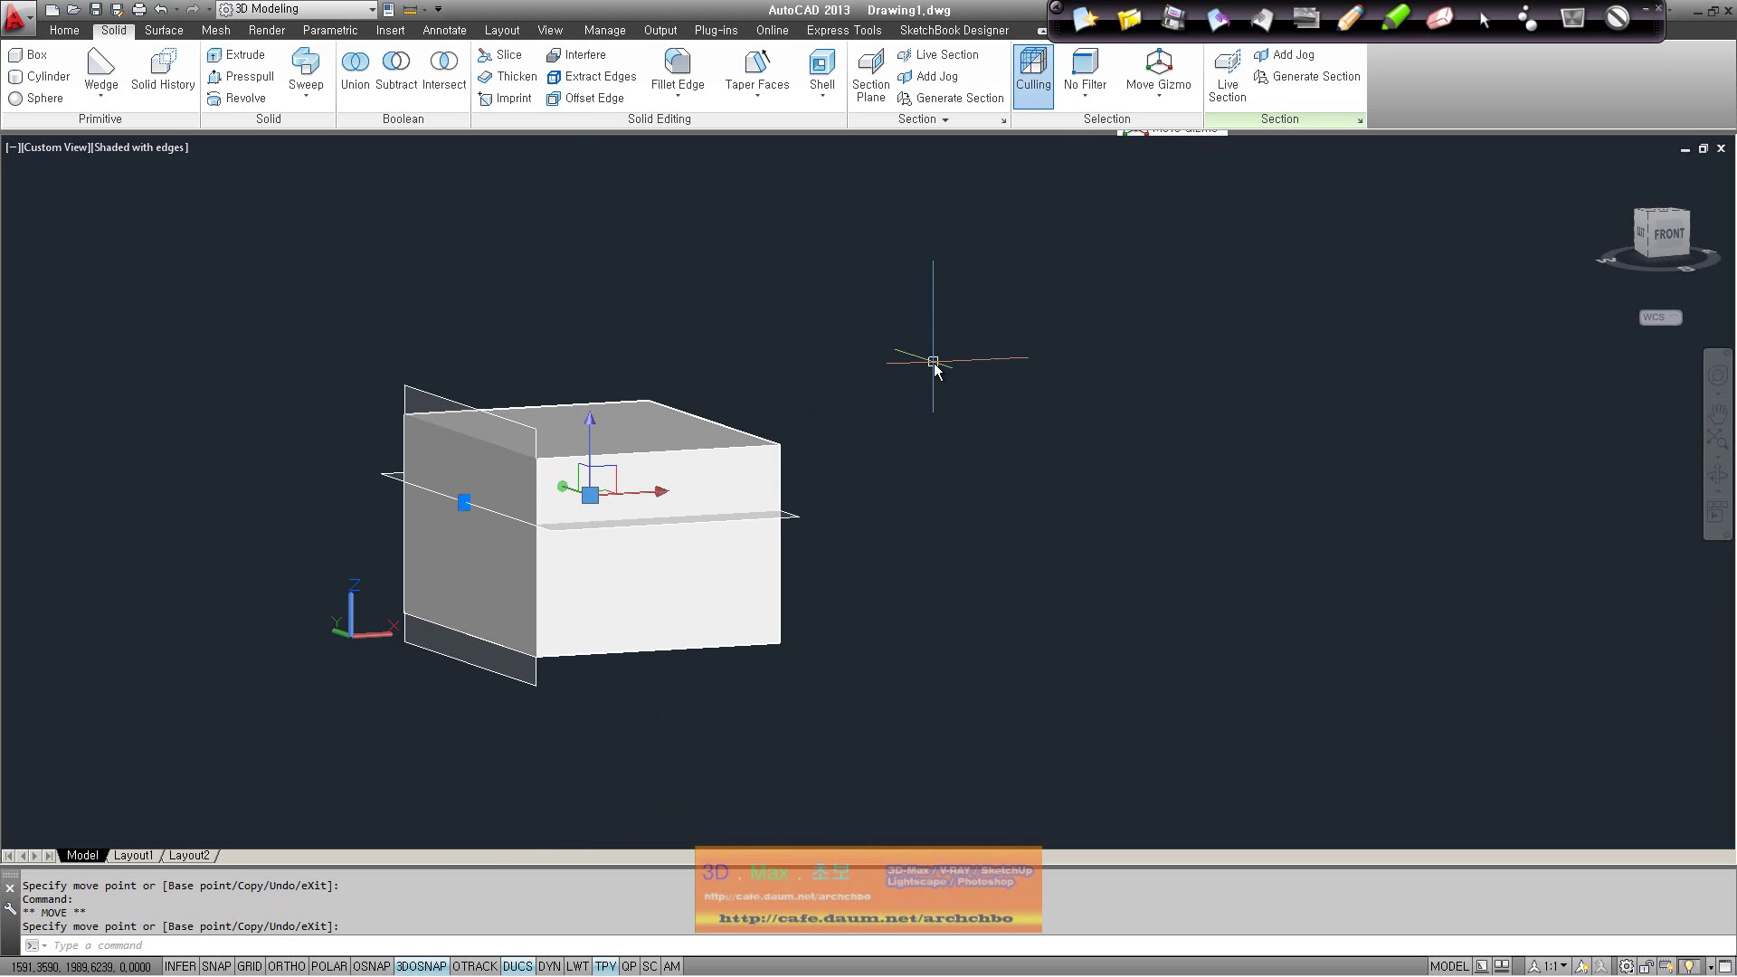
Toggle Live Section off and on while orbiting around the cut box, then clear the selection
mouse_move(877, 447)
middle_mouse_down("shift")
mouse_move(903, 561)
mouse_move(839, 482)
middle_mouse_up("shift")
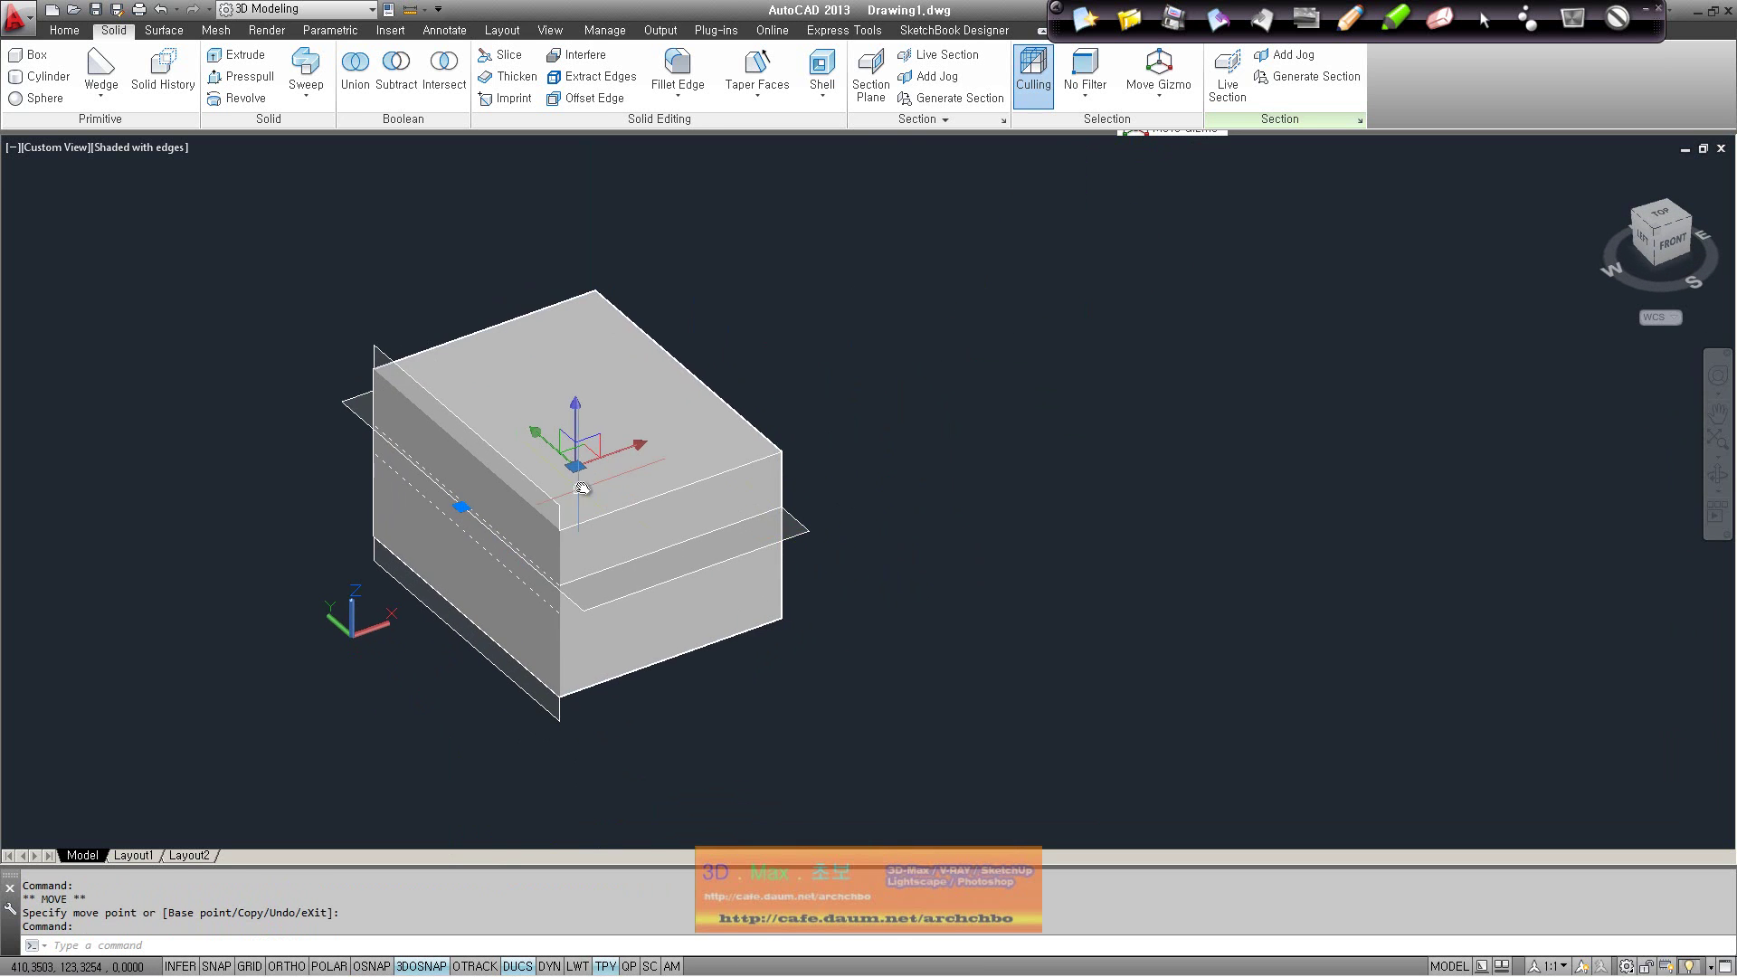
left_click(1228, 77)
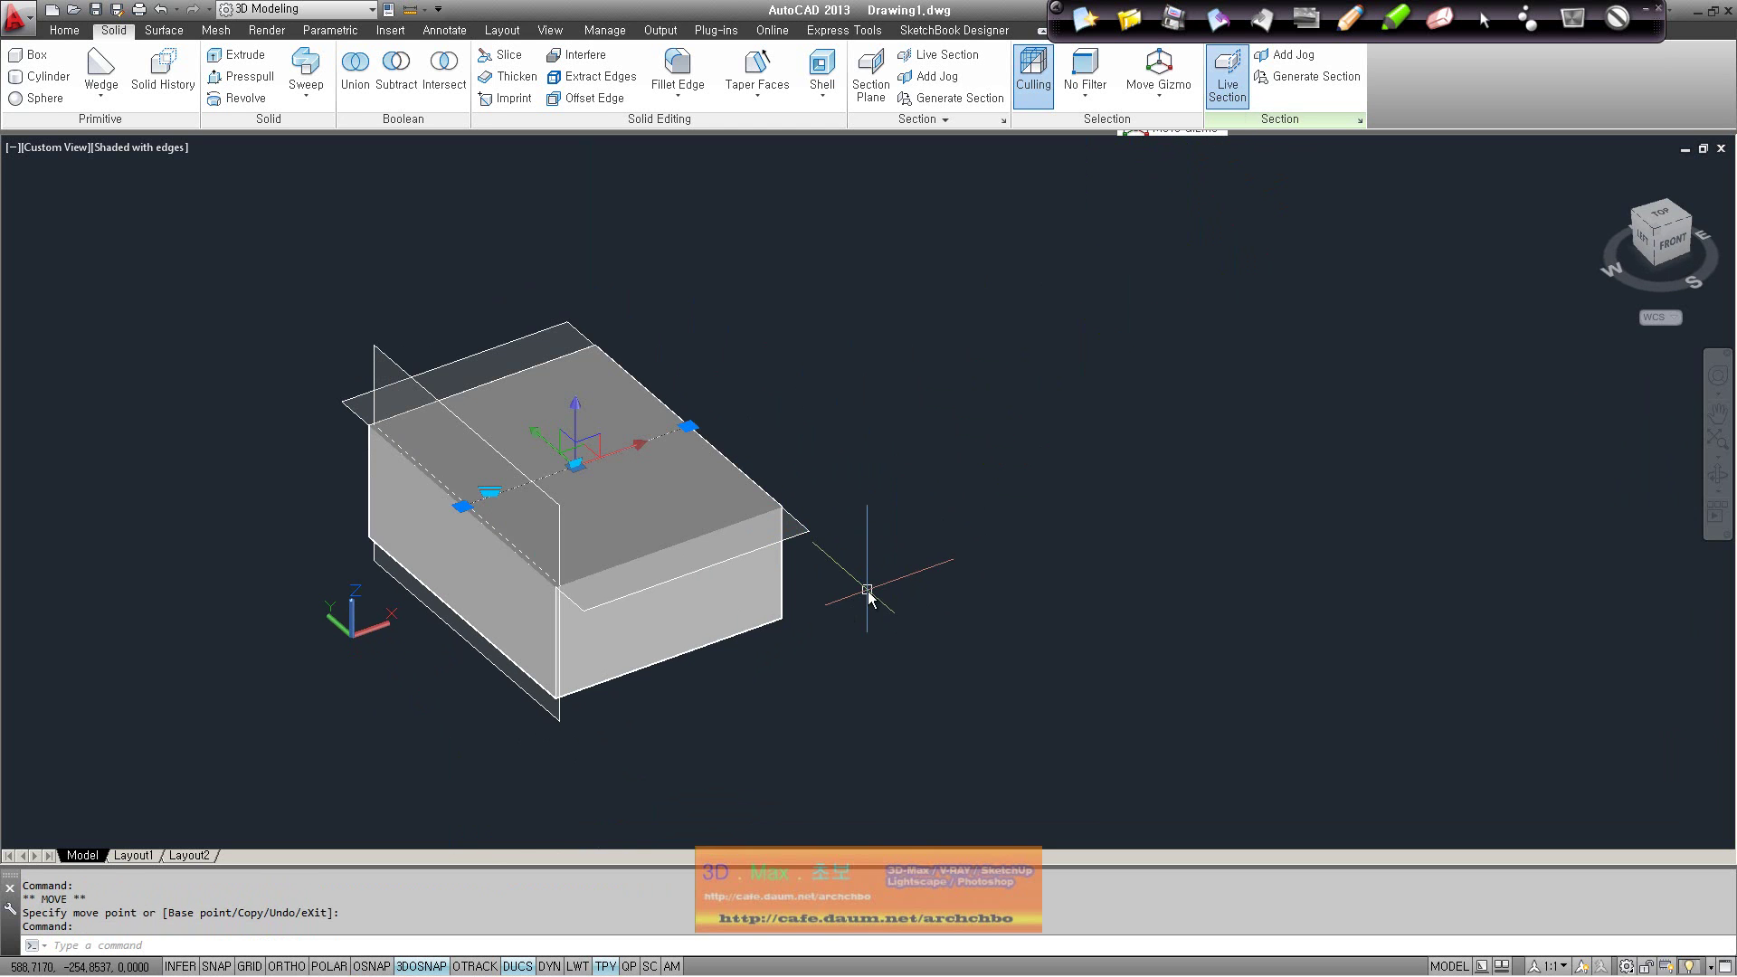
middle_click_drag(616, 565, 720, 623, "shift")
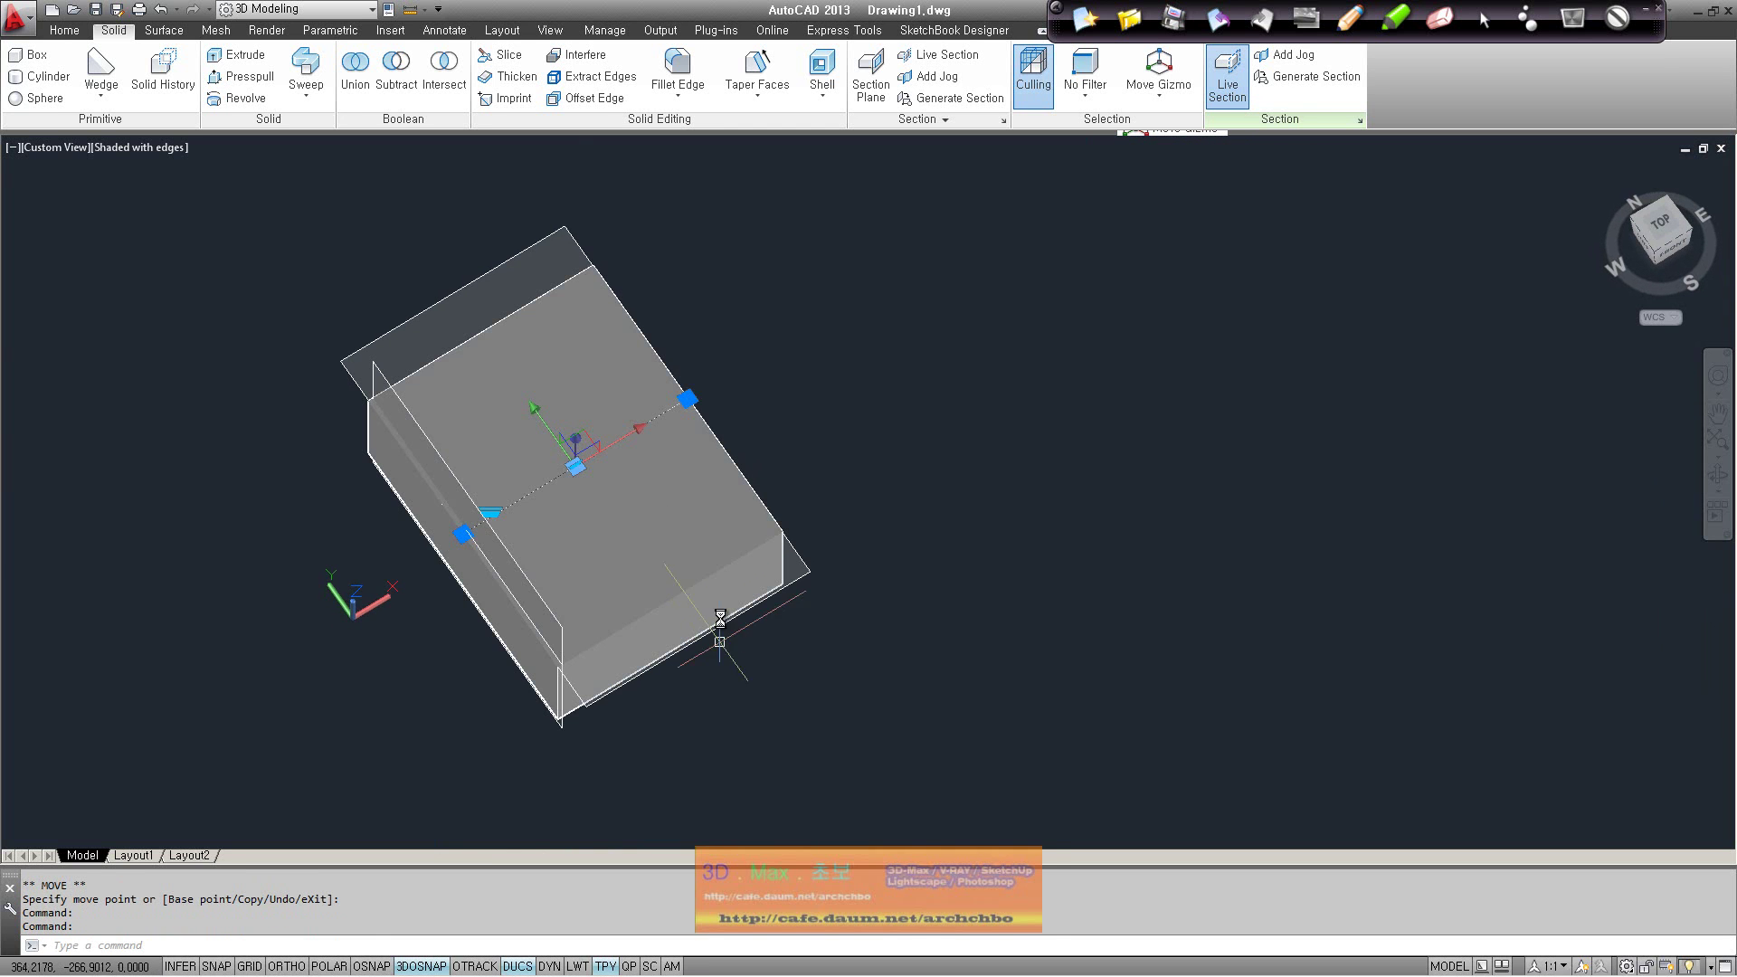
left_click(1228, 86)
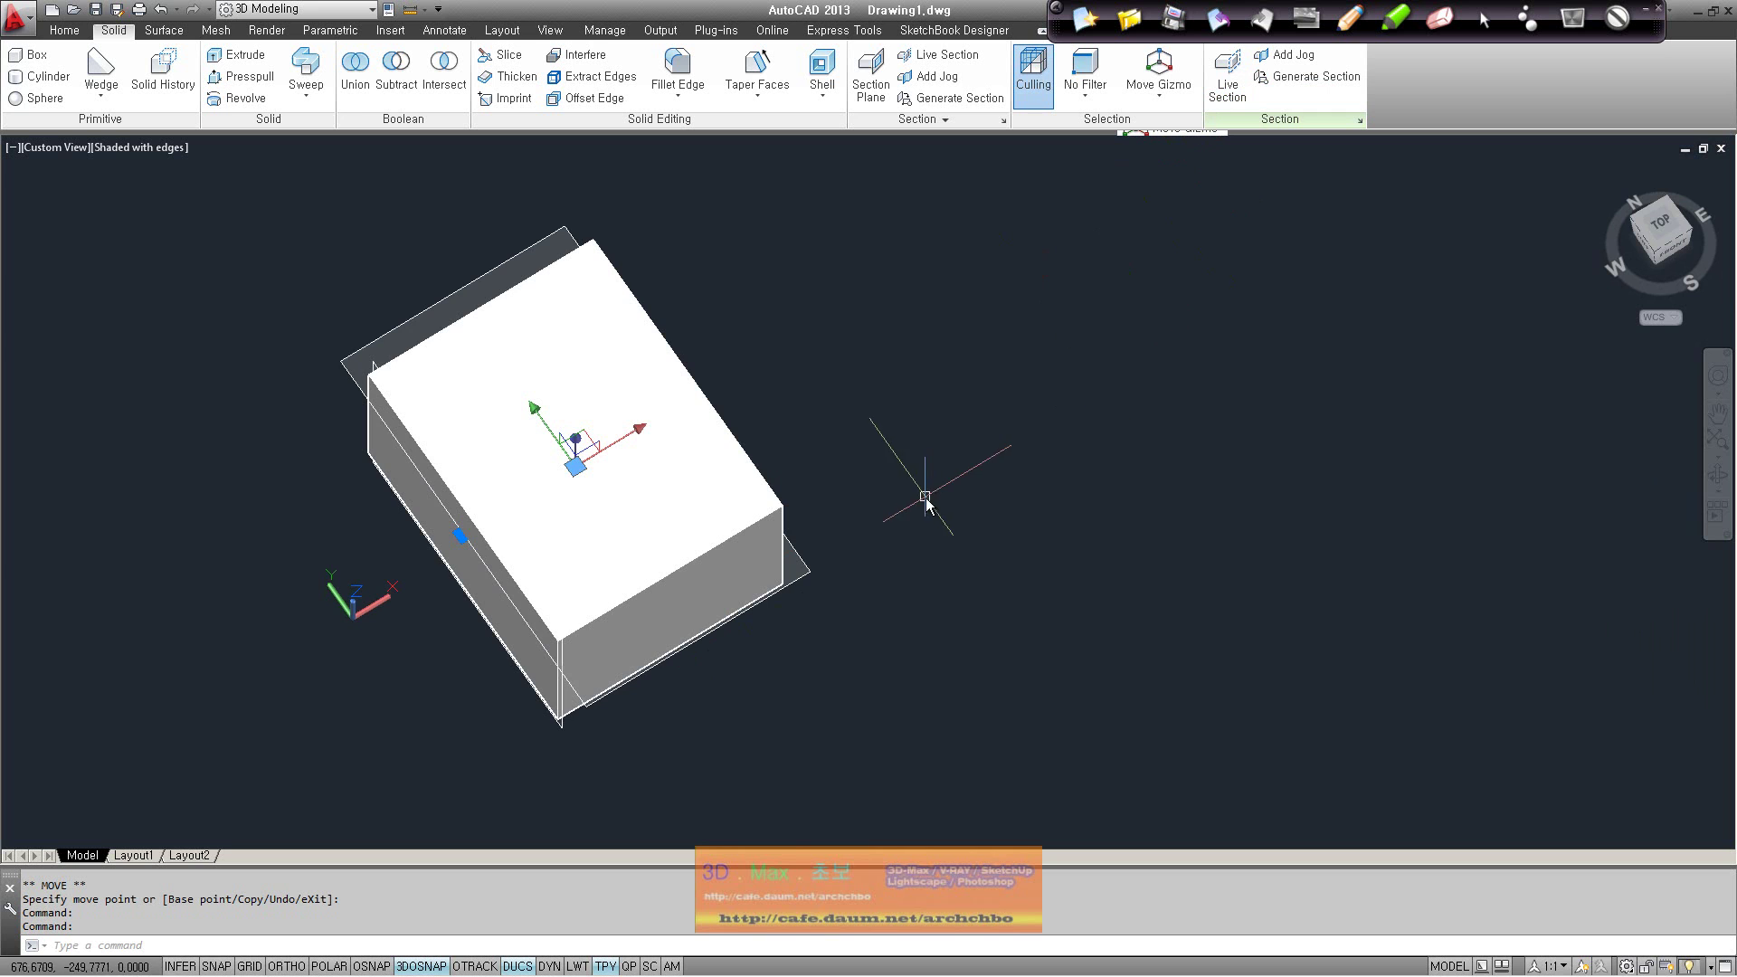
middle_click_drag(646, 611, 689, 414, "shift")
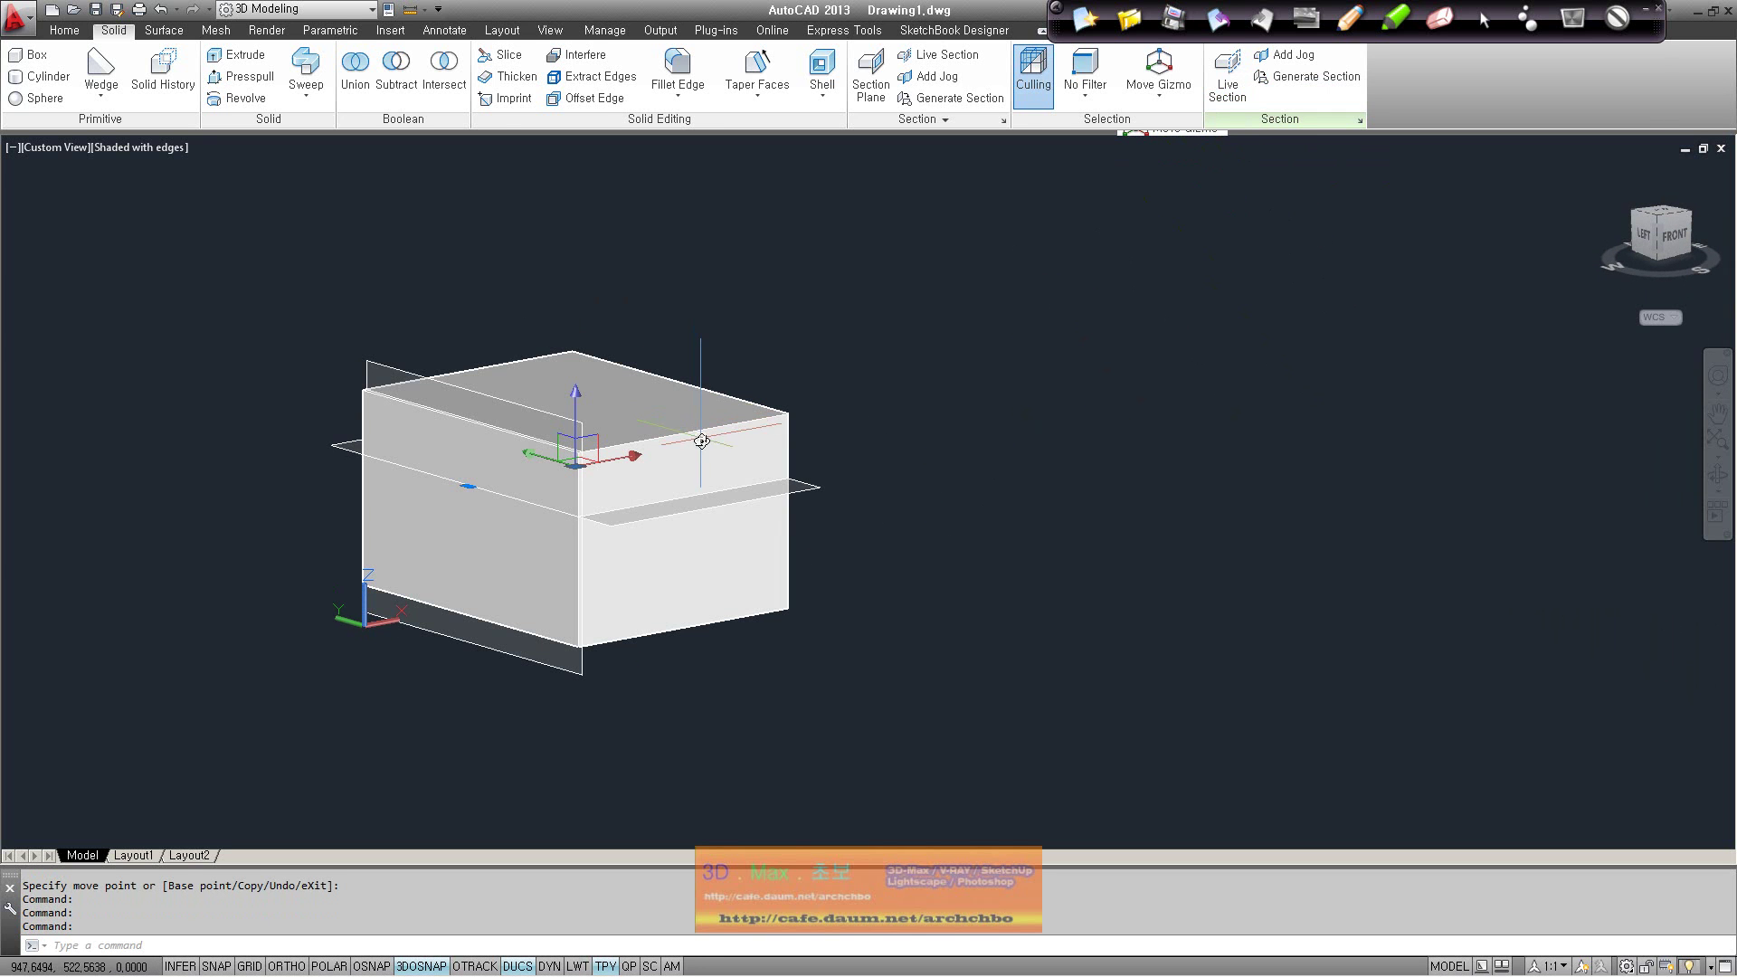
left_click(1230, 88)
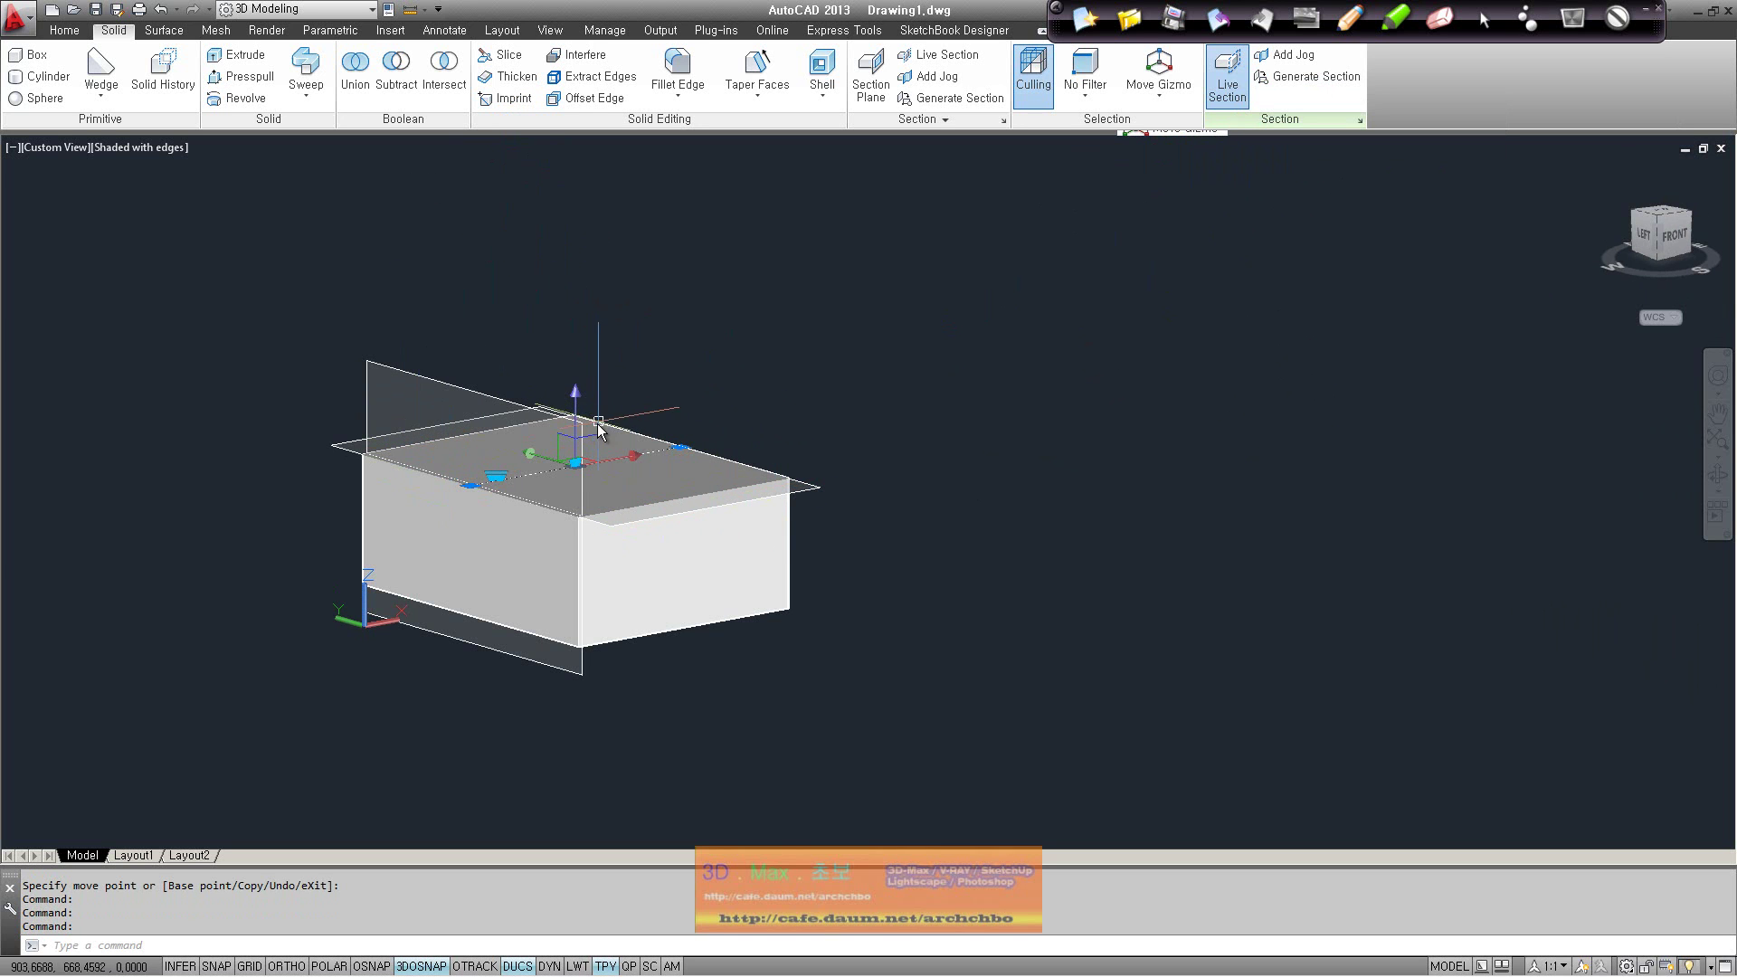
key("Escape")
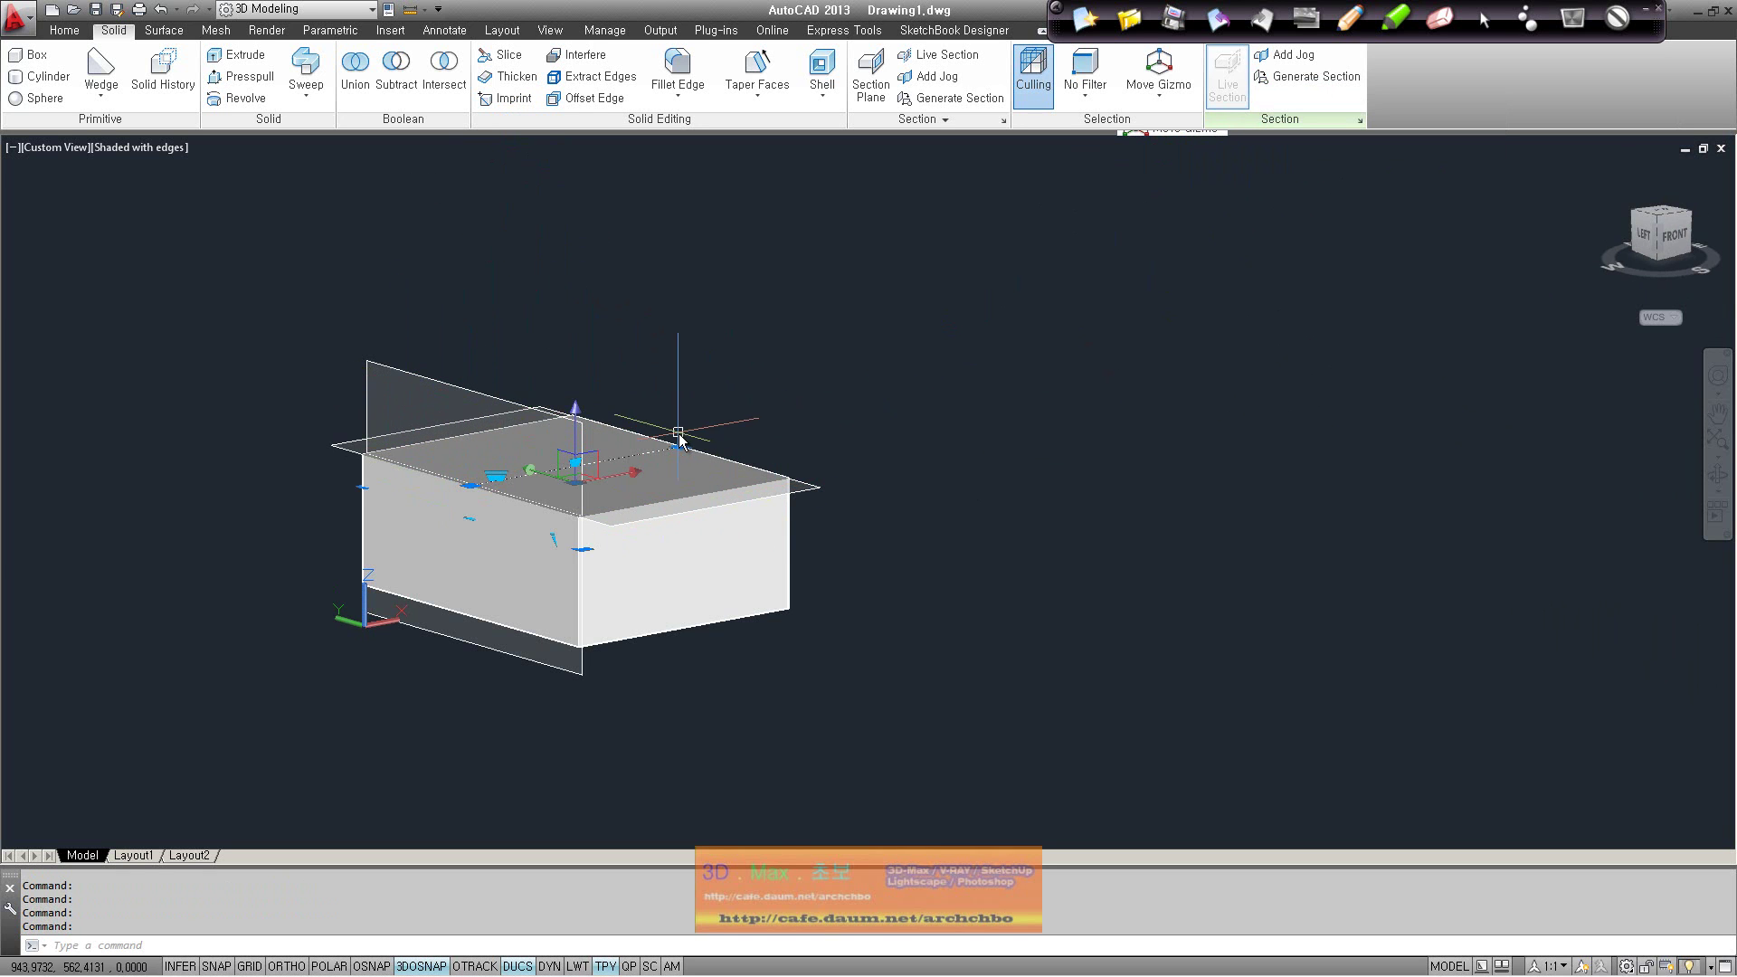
middle_click_drag(724, 487, 570, 536, "shift")
key("Escape")
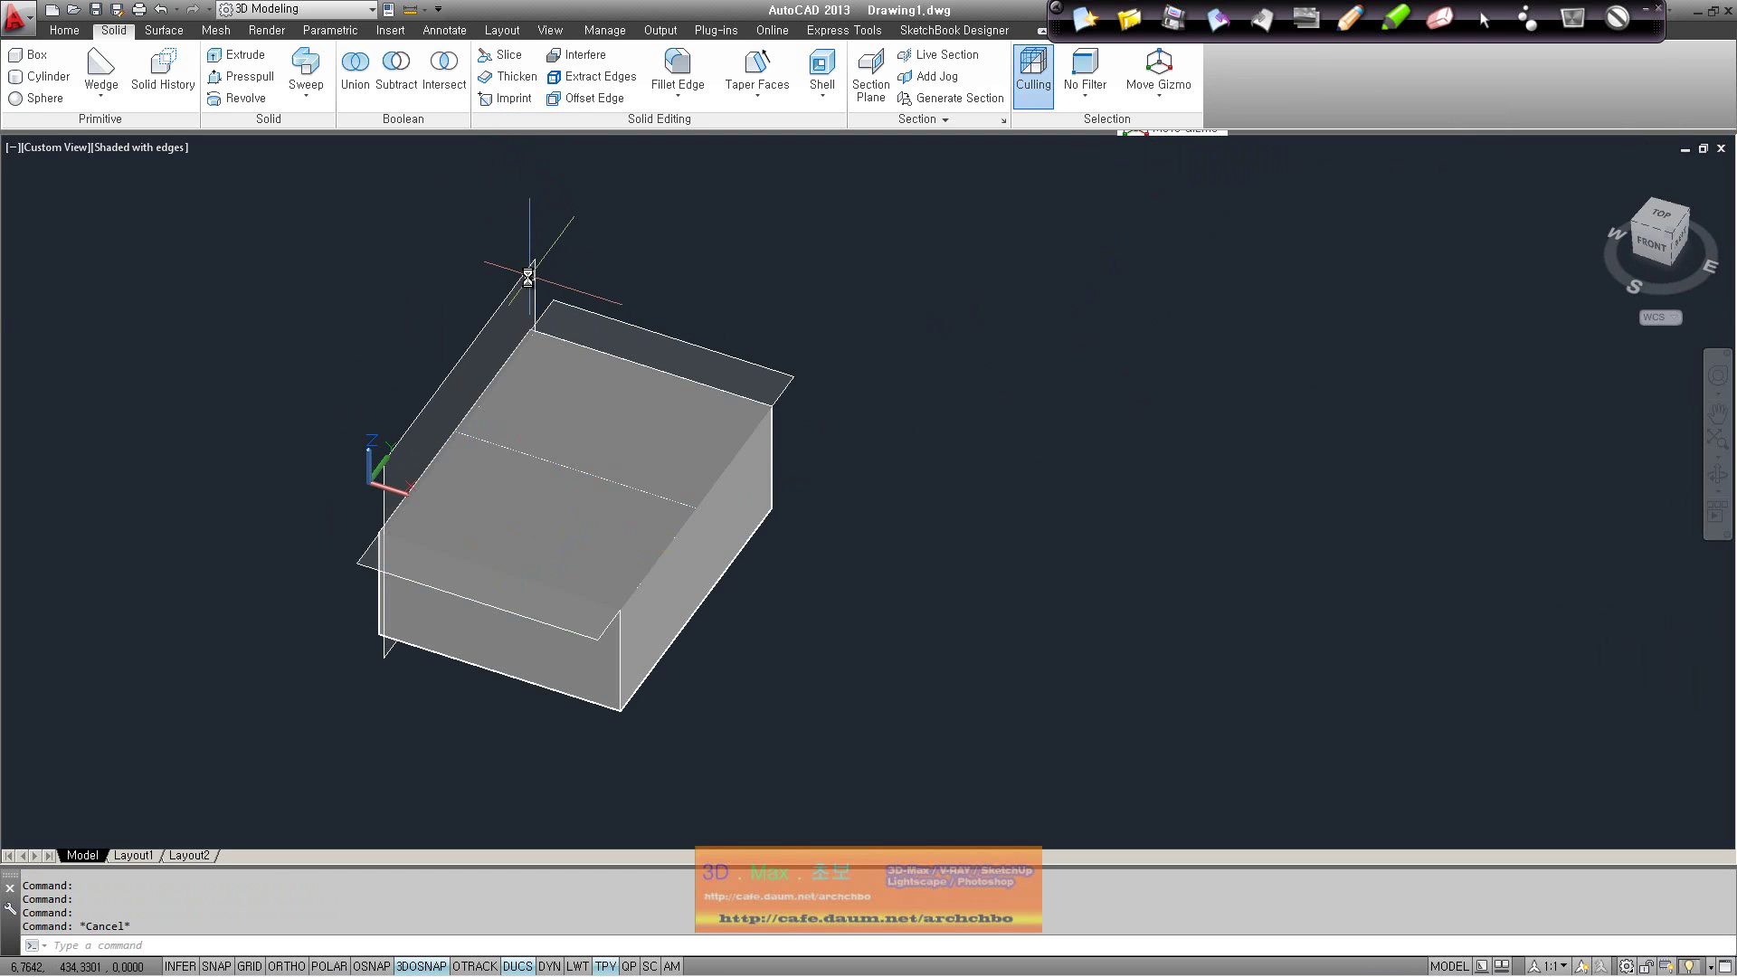
Slide the vertical section plane partway across the box and turn on Live Section to cut it
left_click(497, 484)
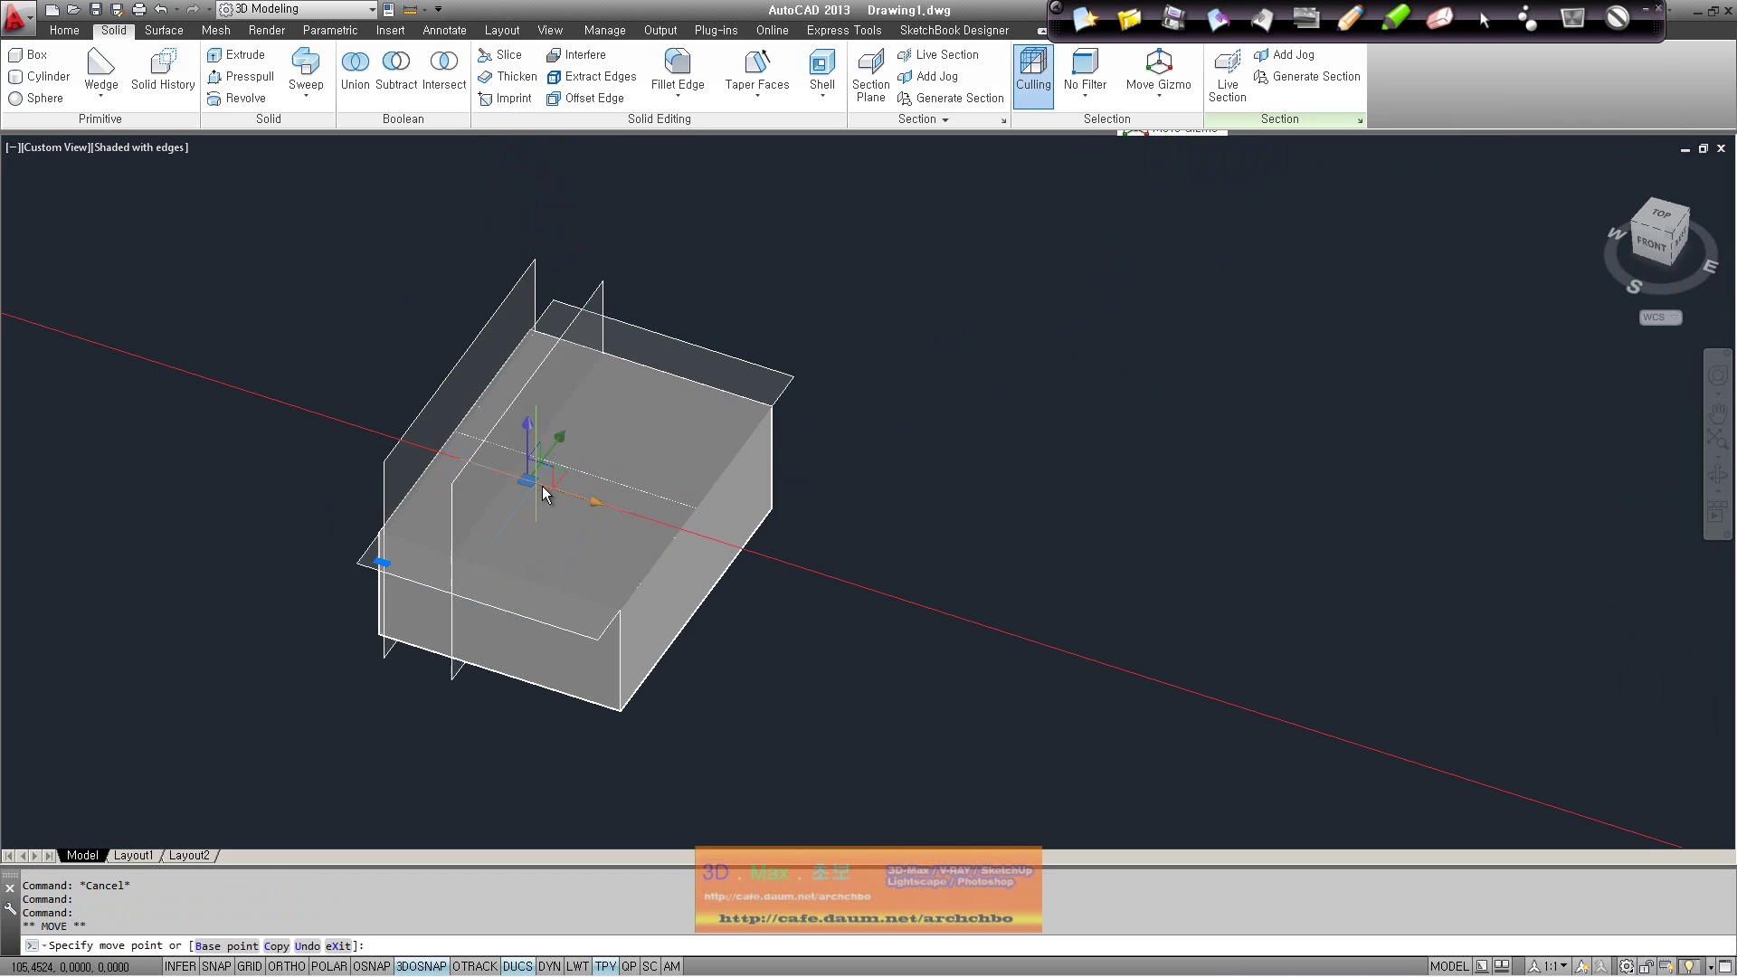
left_click(527, 532)
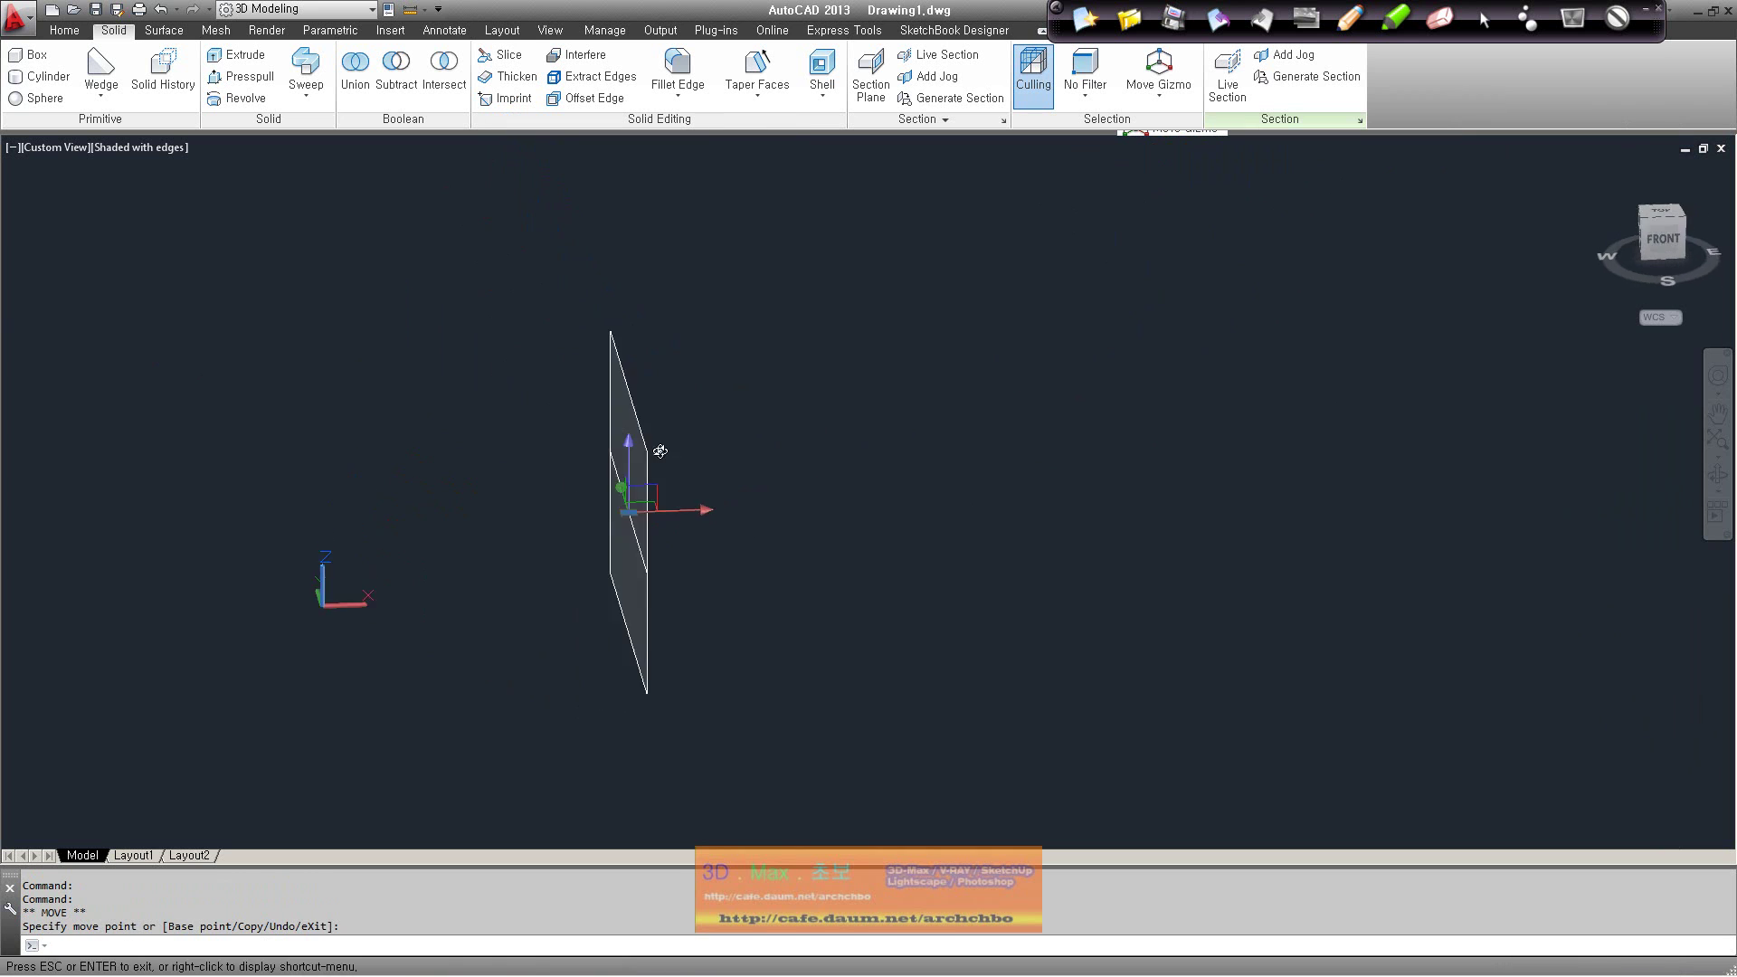
middle_click_drag(527, 532, 884, 543, "shift")
left_click(1228, 77)
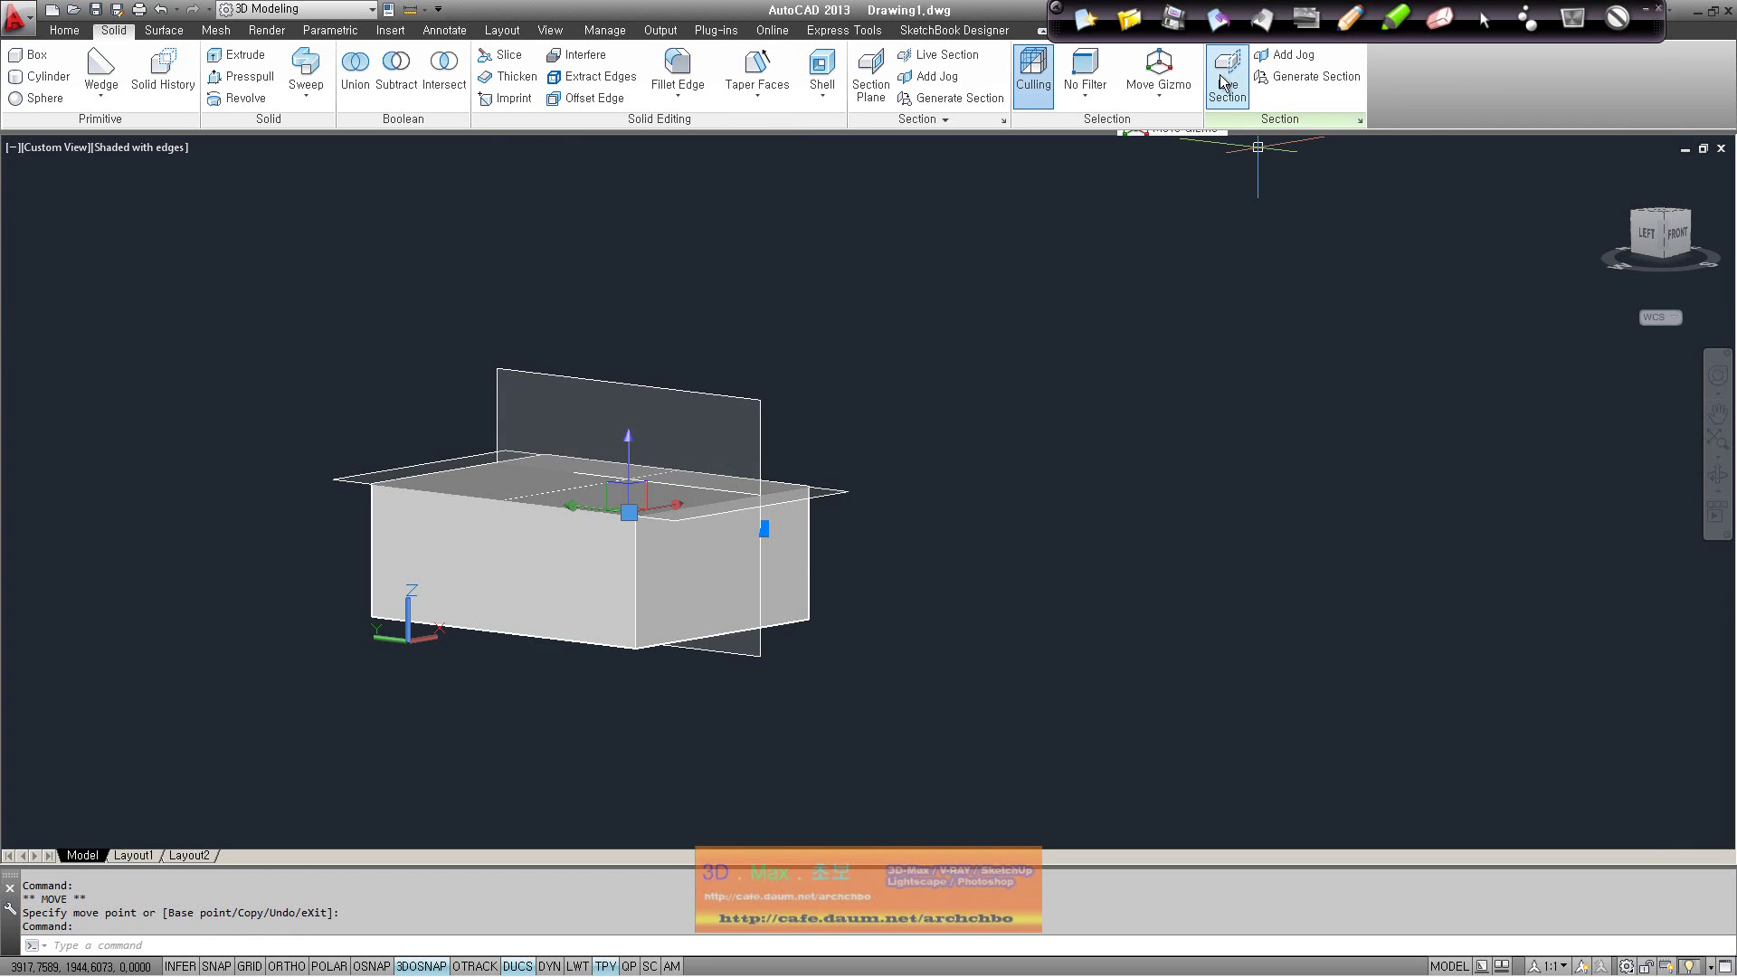
mouse_move(858, 532)
middle_mouse_down("shift")
mouse_move(691, 570)
mouse_move(865, 512)
mouse_move(843, 511)
middle_mouse_up("shift")
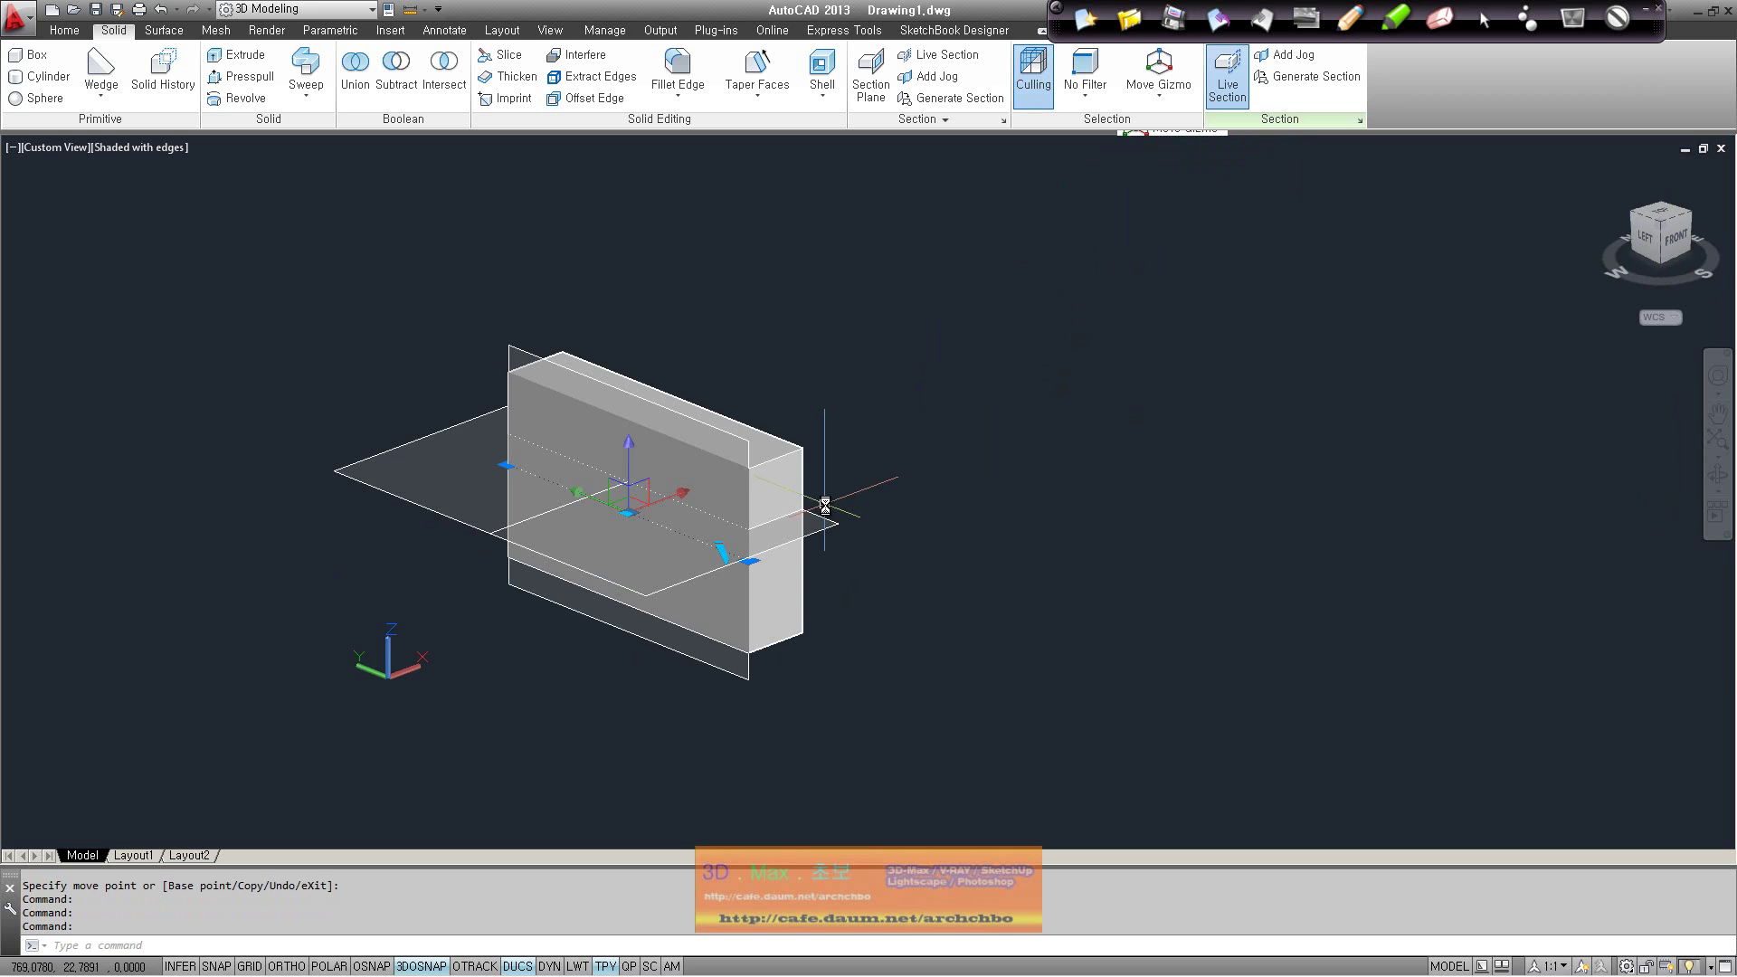
Delete the vertical section plane and turn on live sectioning for the remaining horizontal plane
key("Delete")
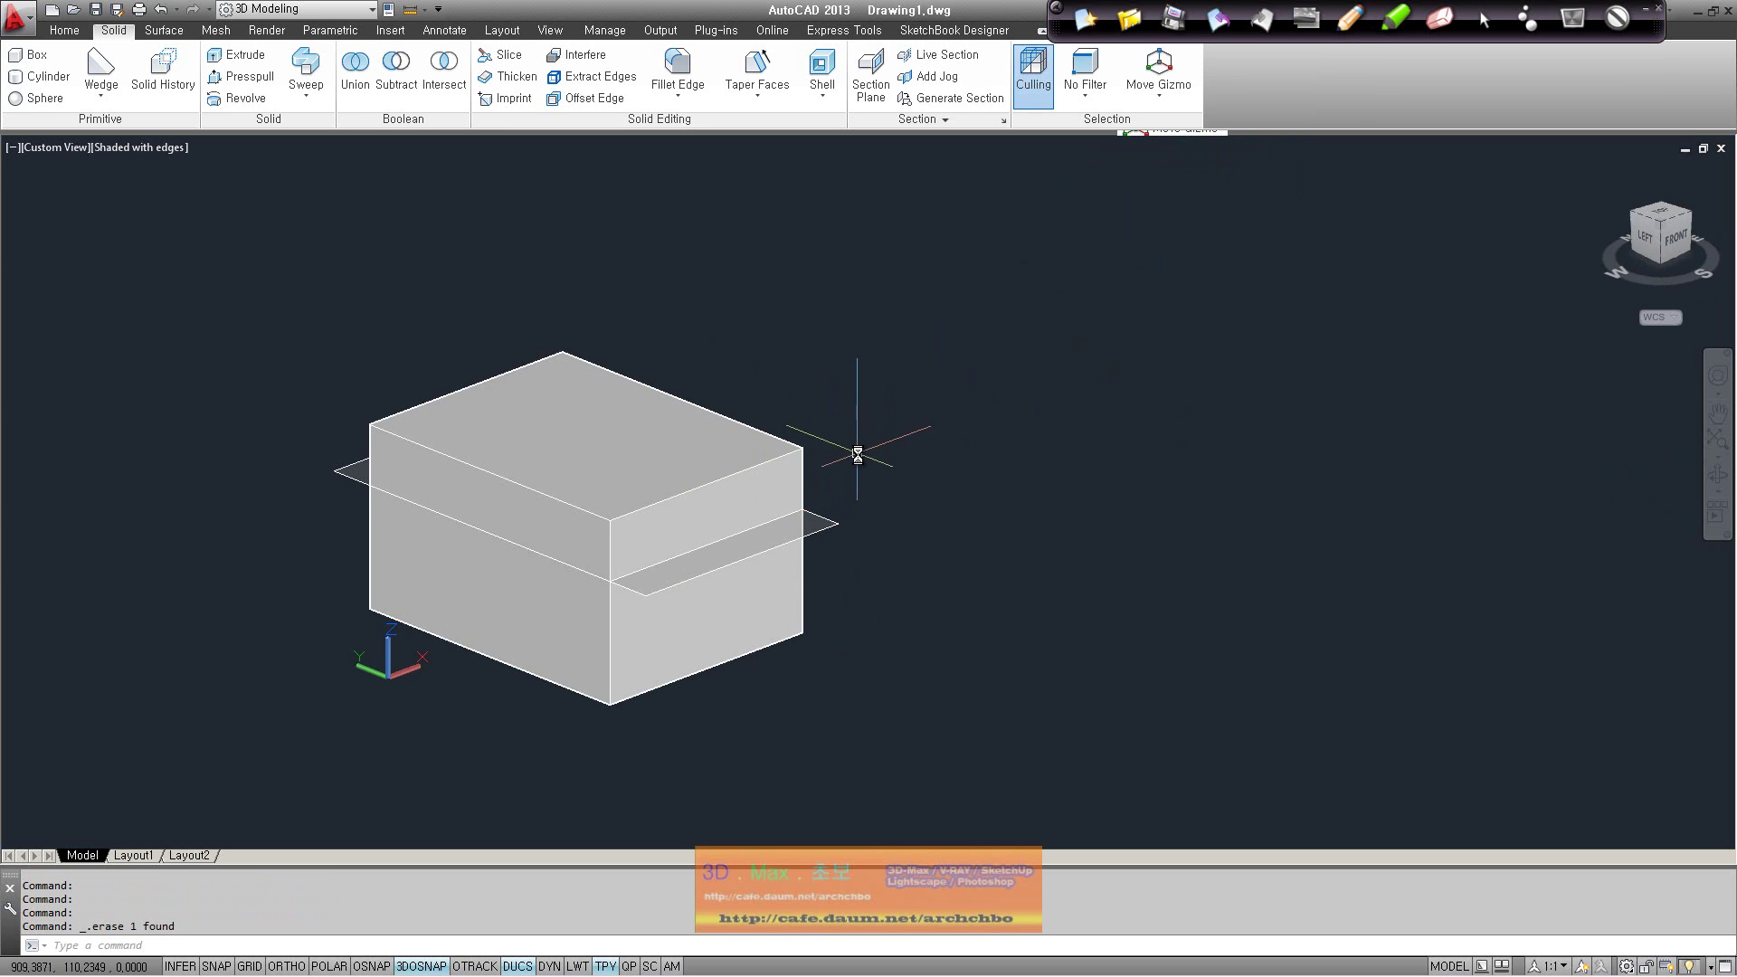
left_click(819, 521)
left_click(1210, 76)
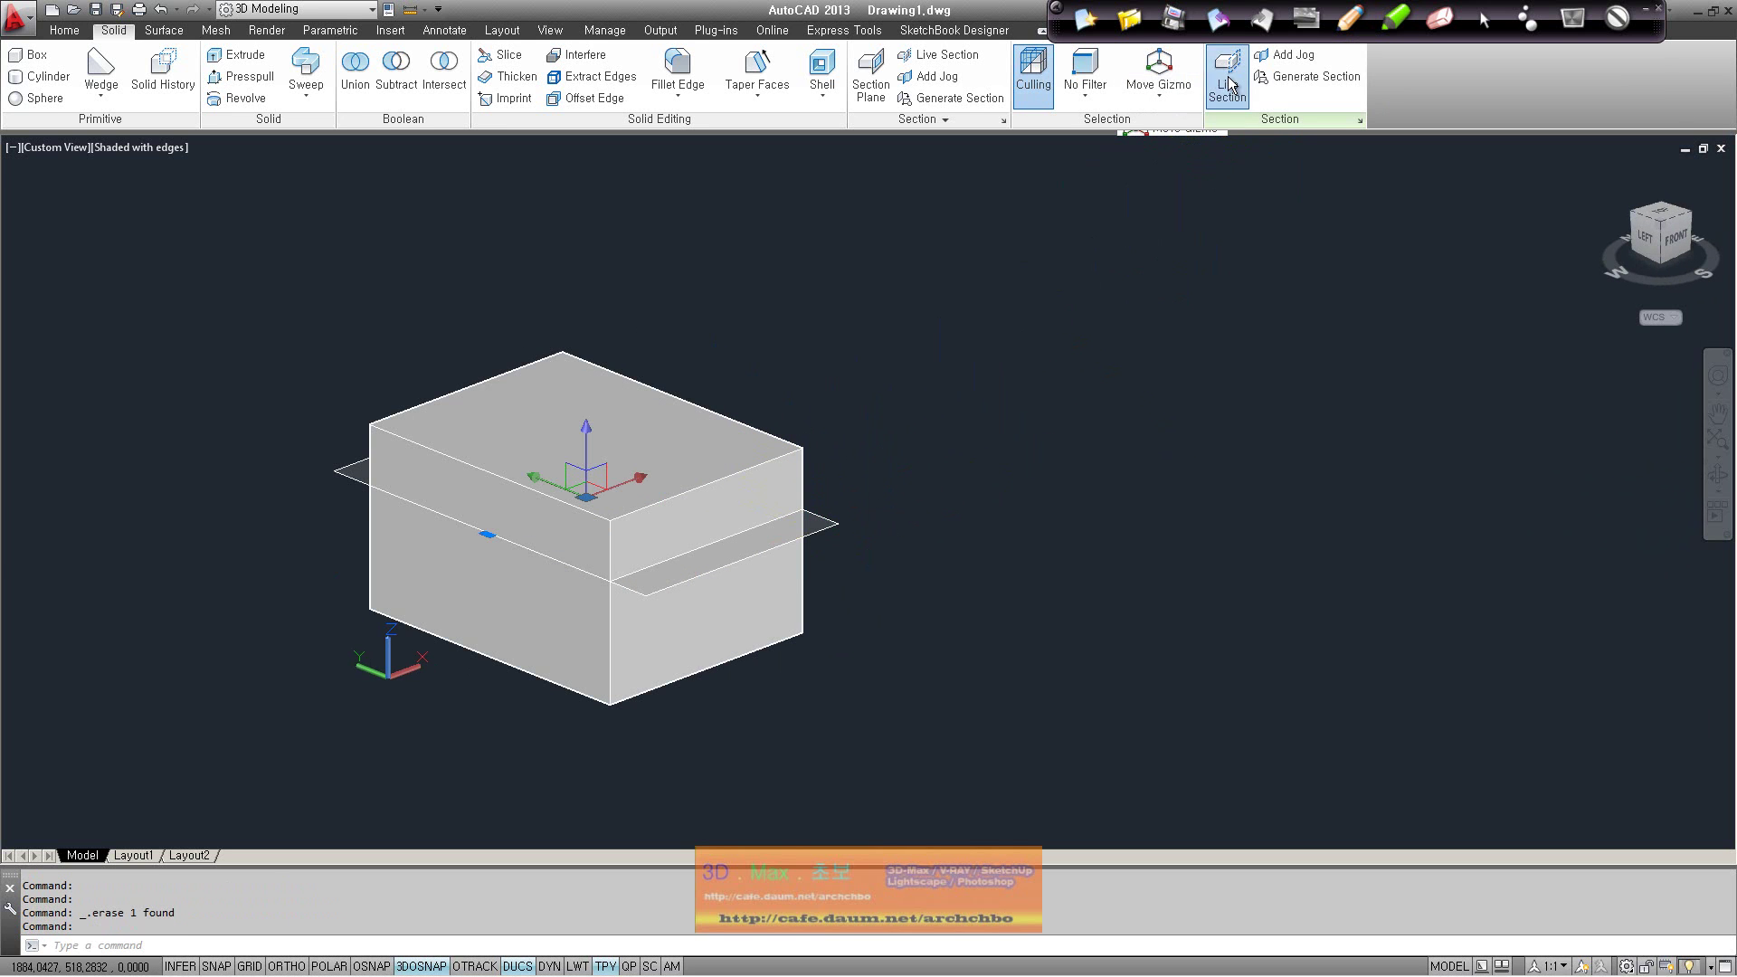
middle_click_drag(974, 260, 968, 331, "shift")
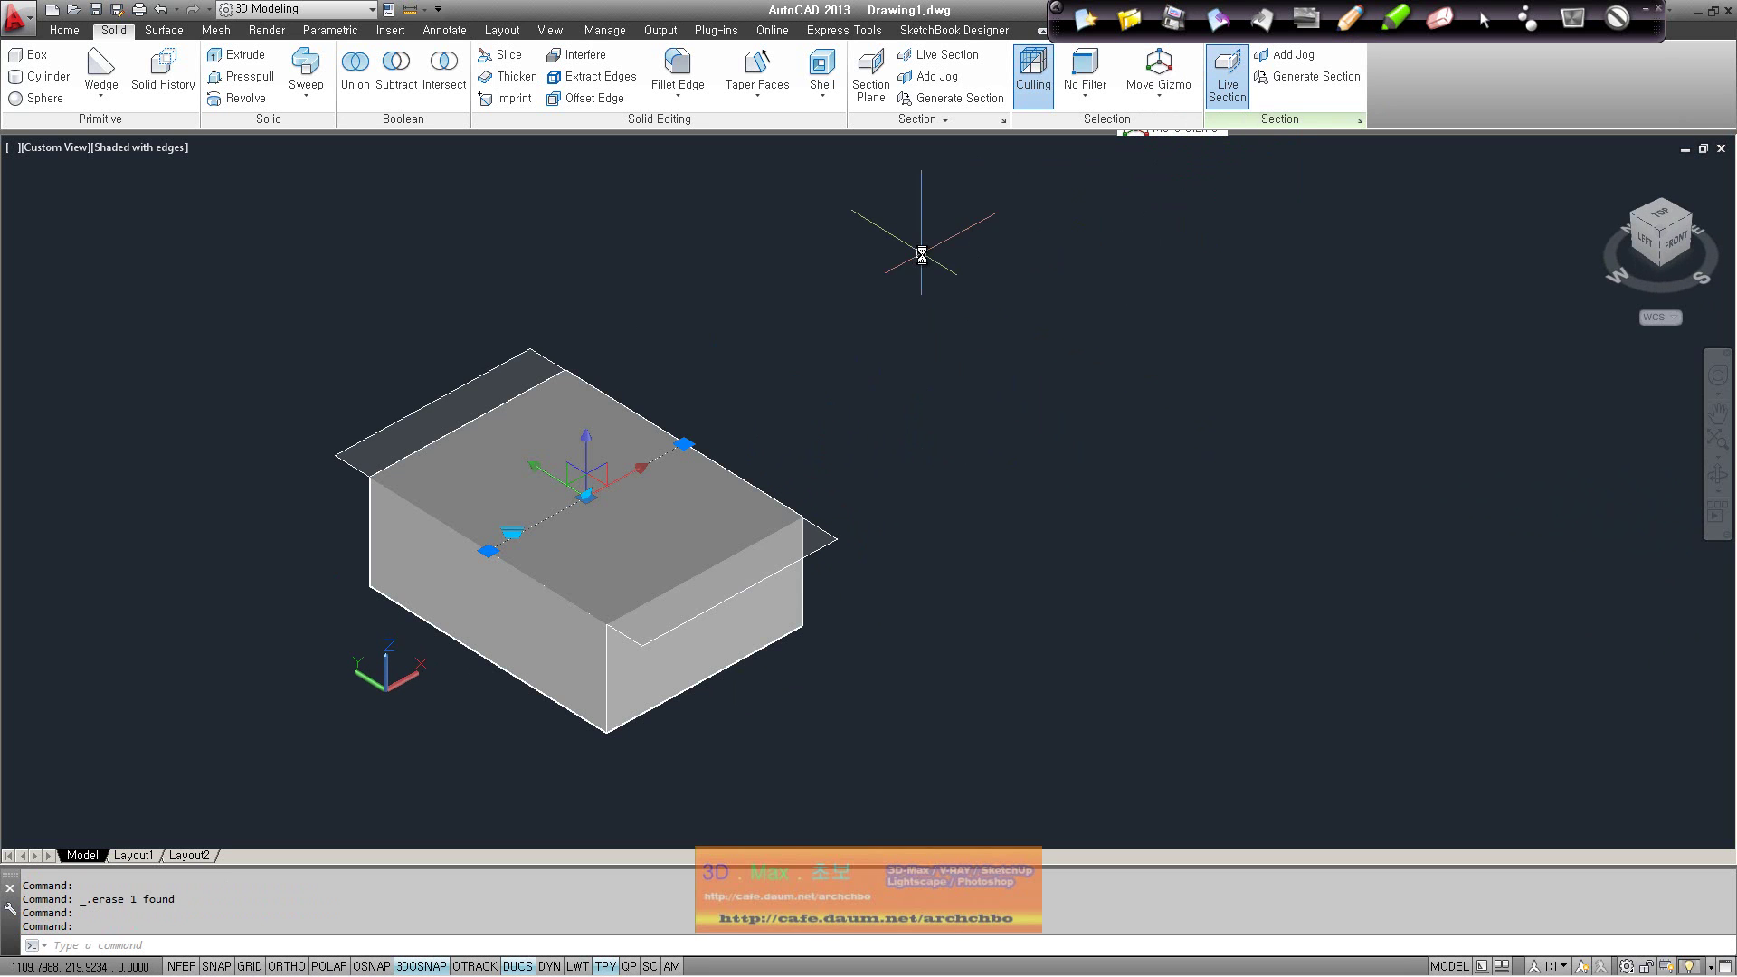
Switch to the Rotate gizmo and try tilting the horizontal section plane
left_click(1161, 95)
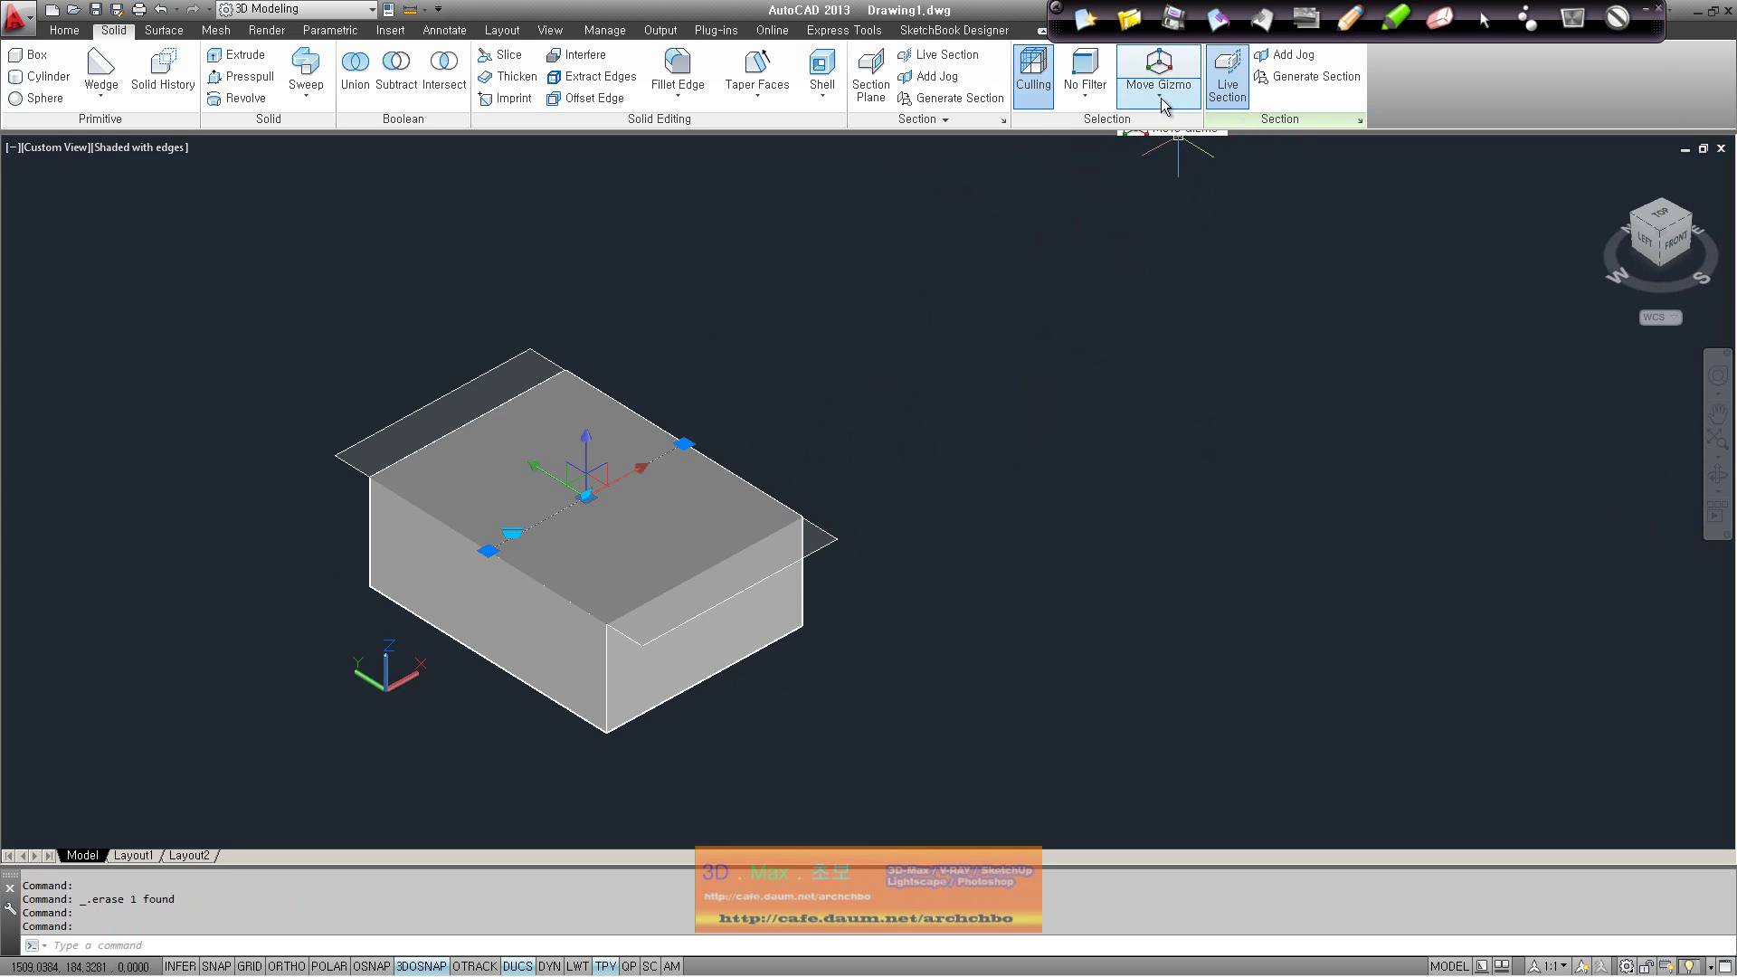
left_click(1208, 168)
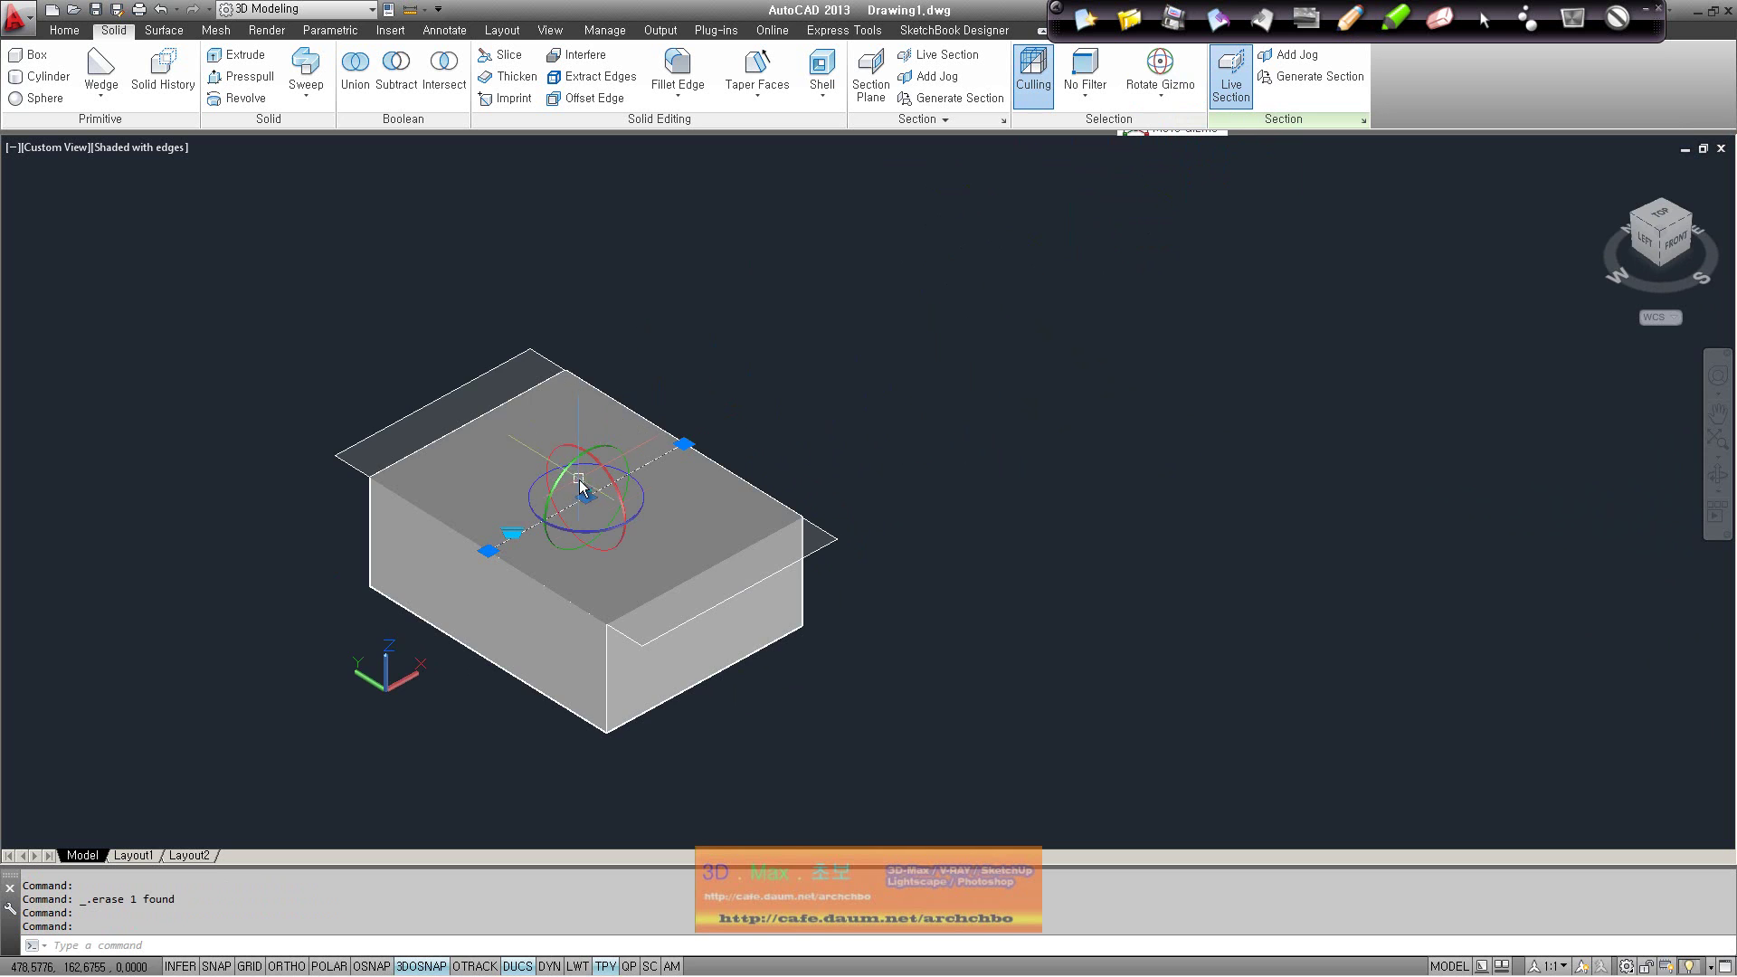
middle_click_drag(638, 590, 570, 478, "shift")
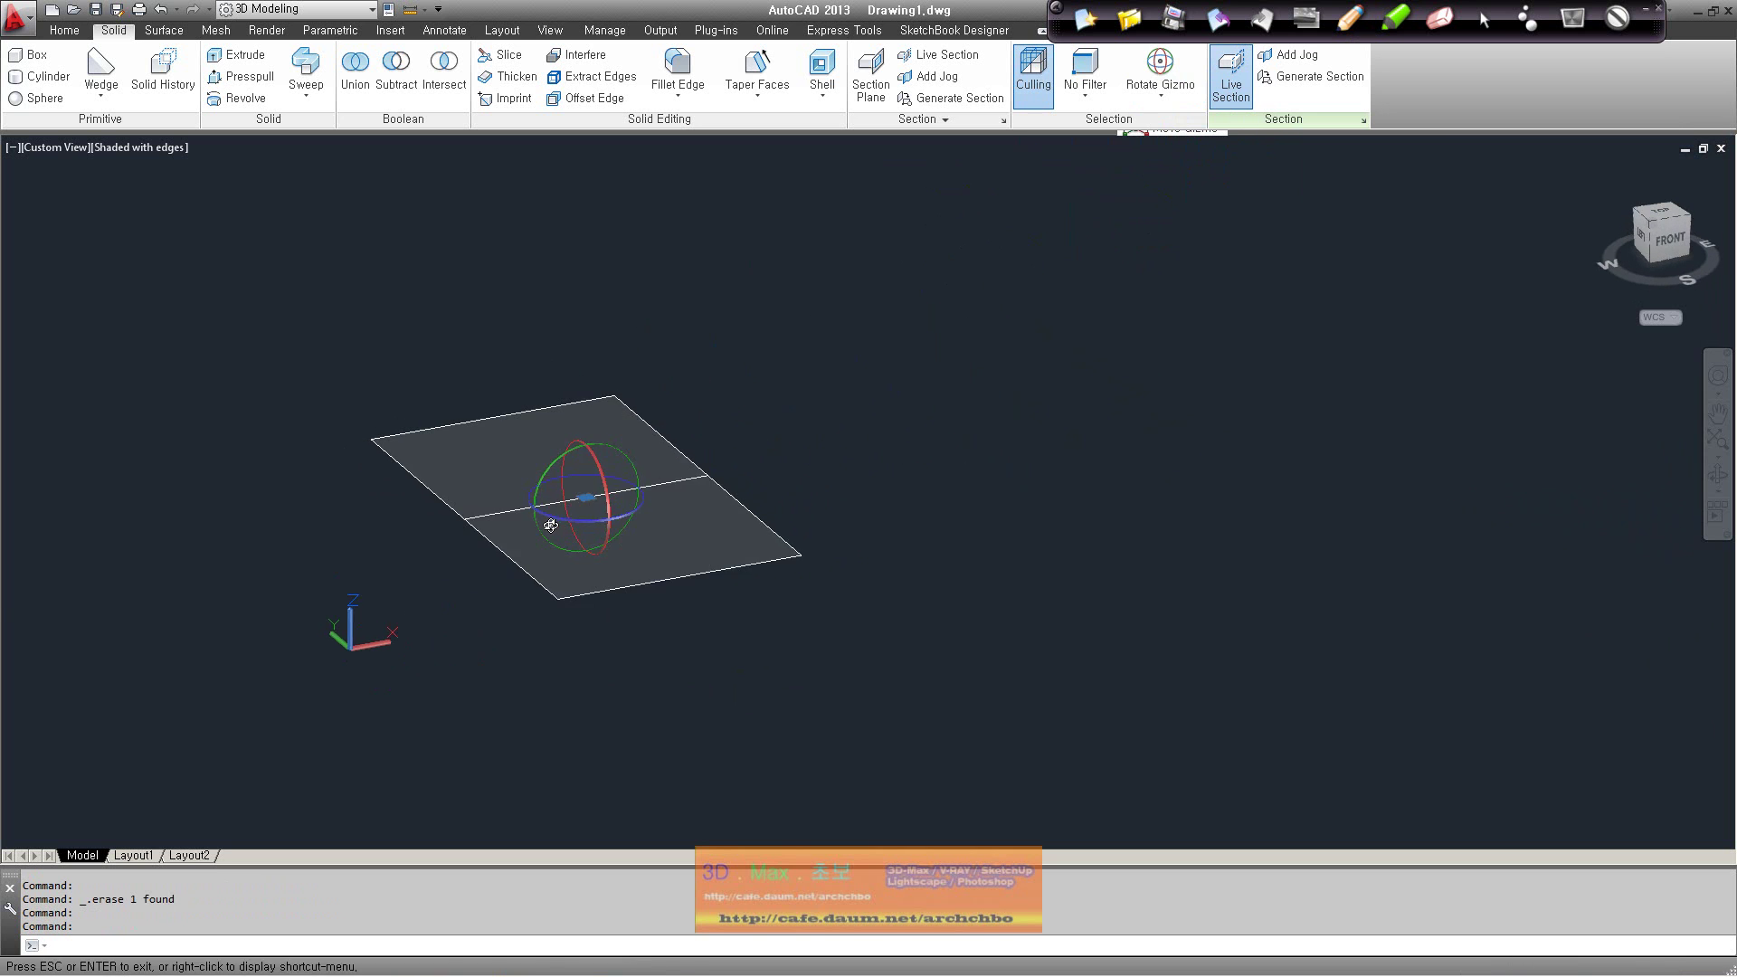
left_click(570, 462)
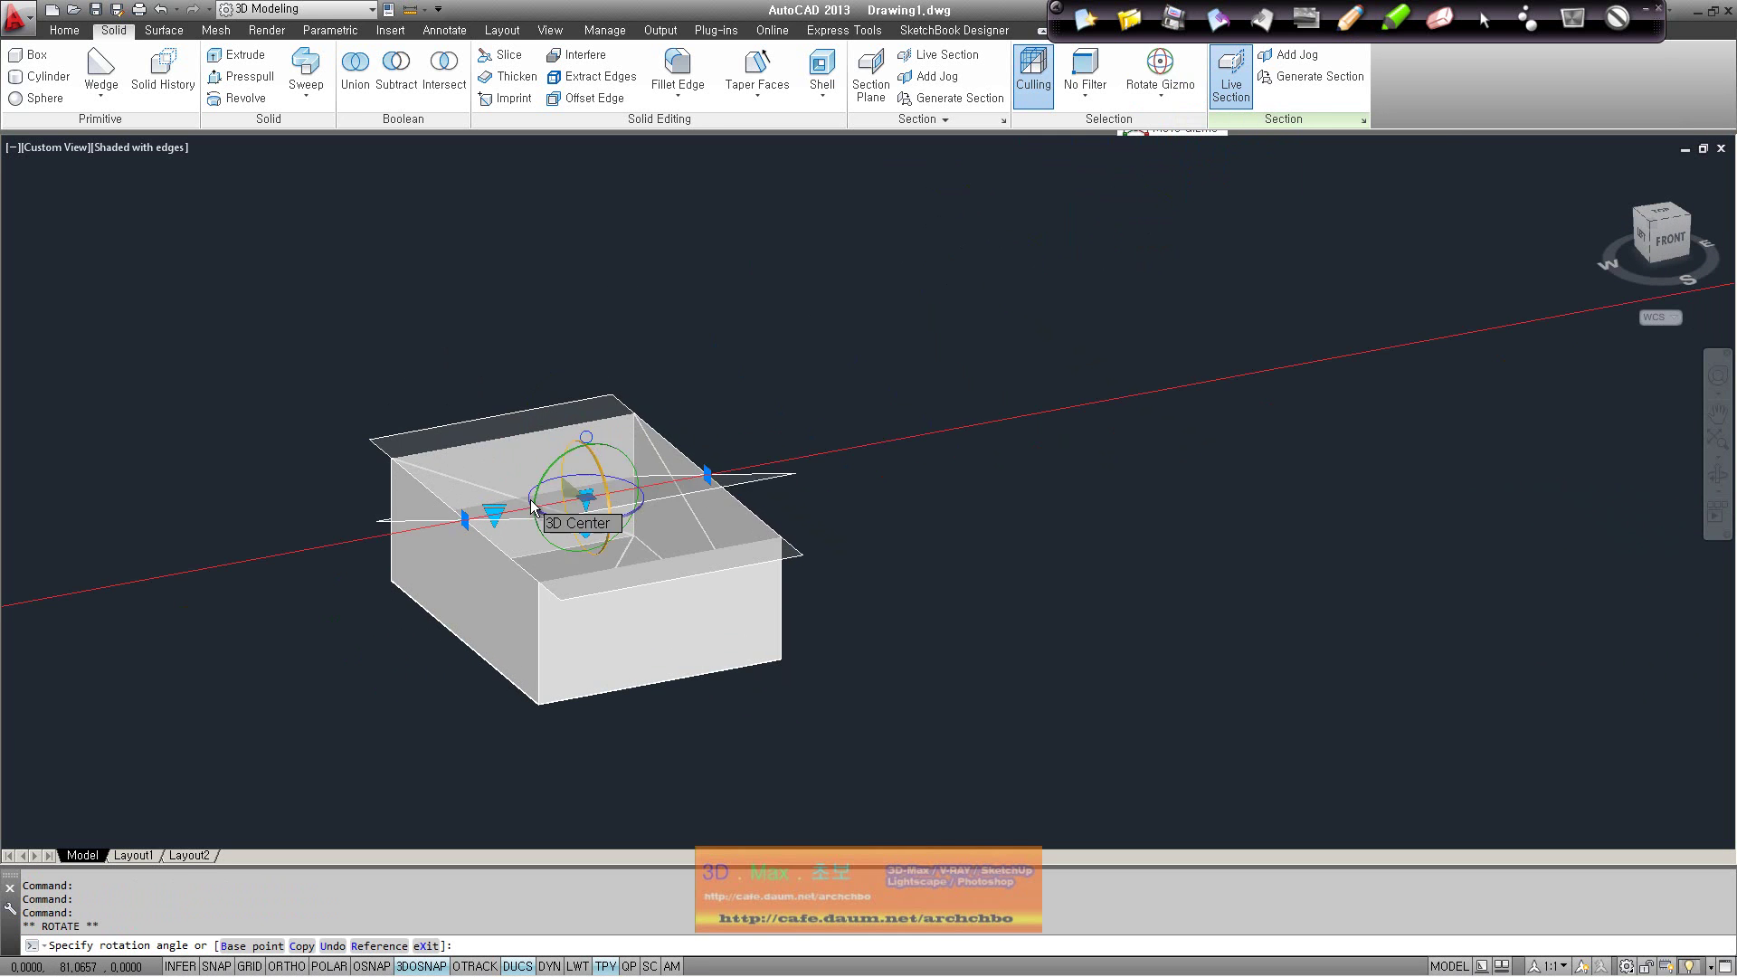
left_click(533, 507)
middle_click_drag(533, 507, 911, 454, "shift")
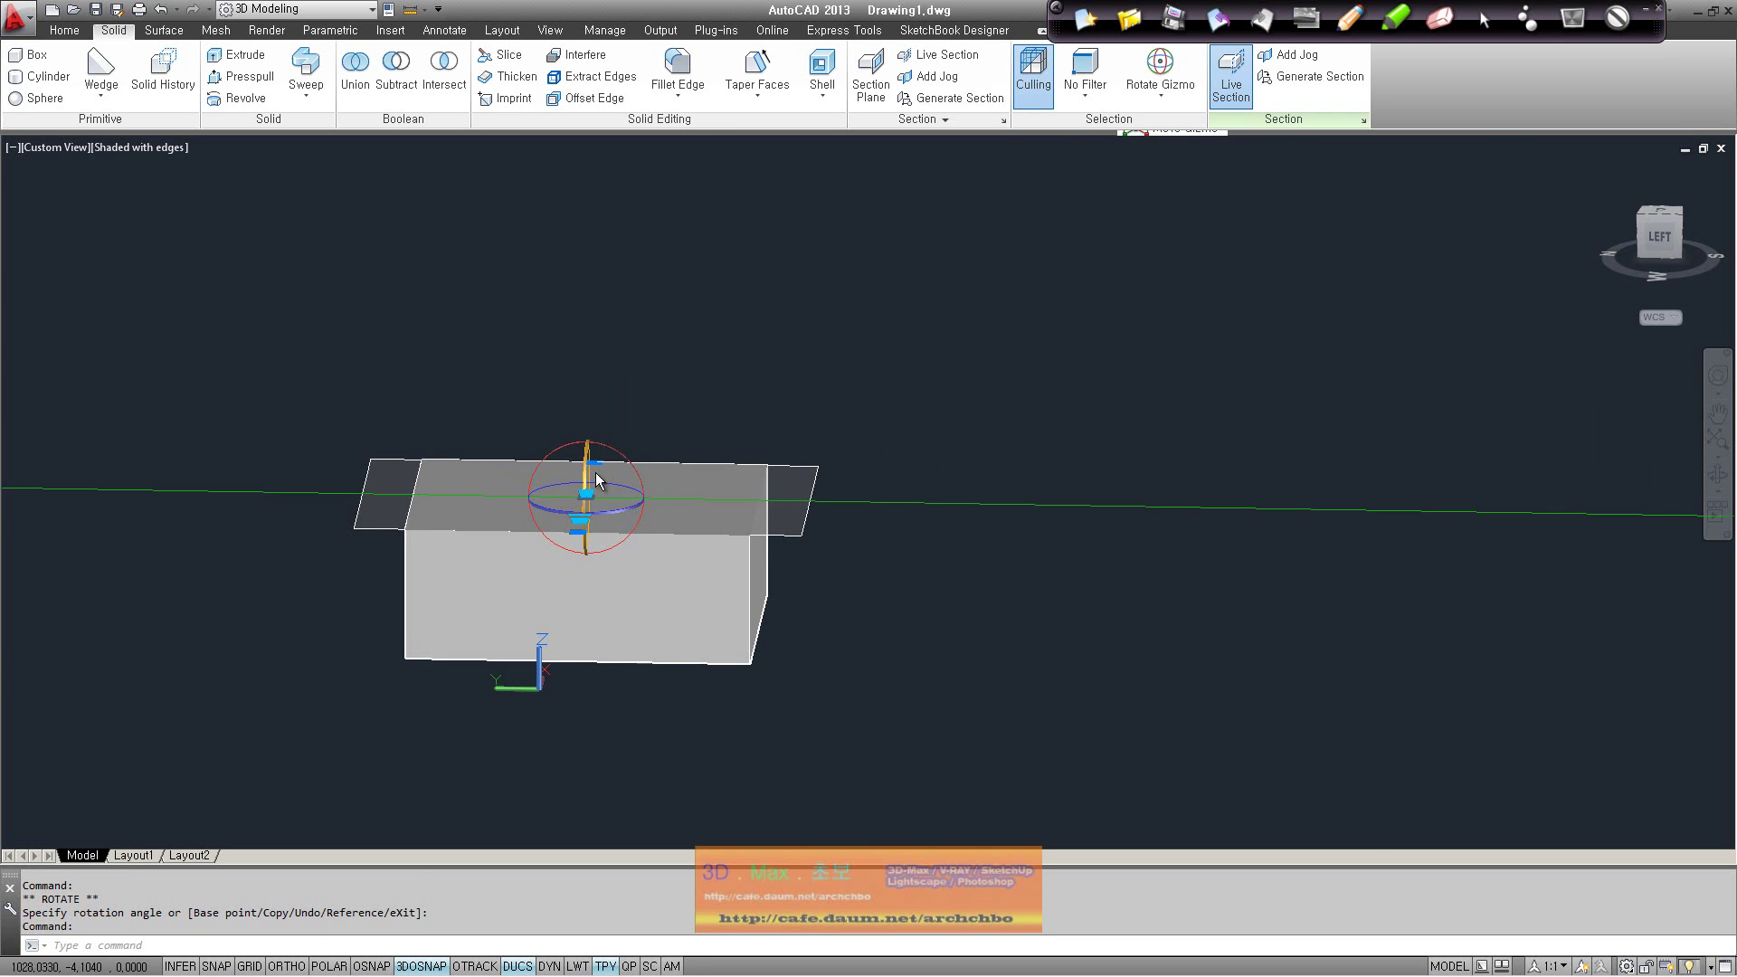
left_click(561, 448)
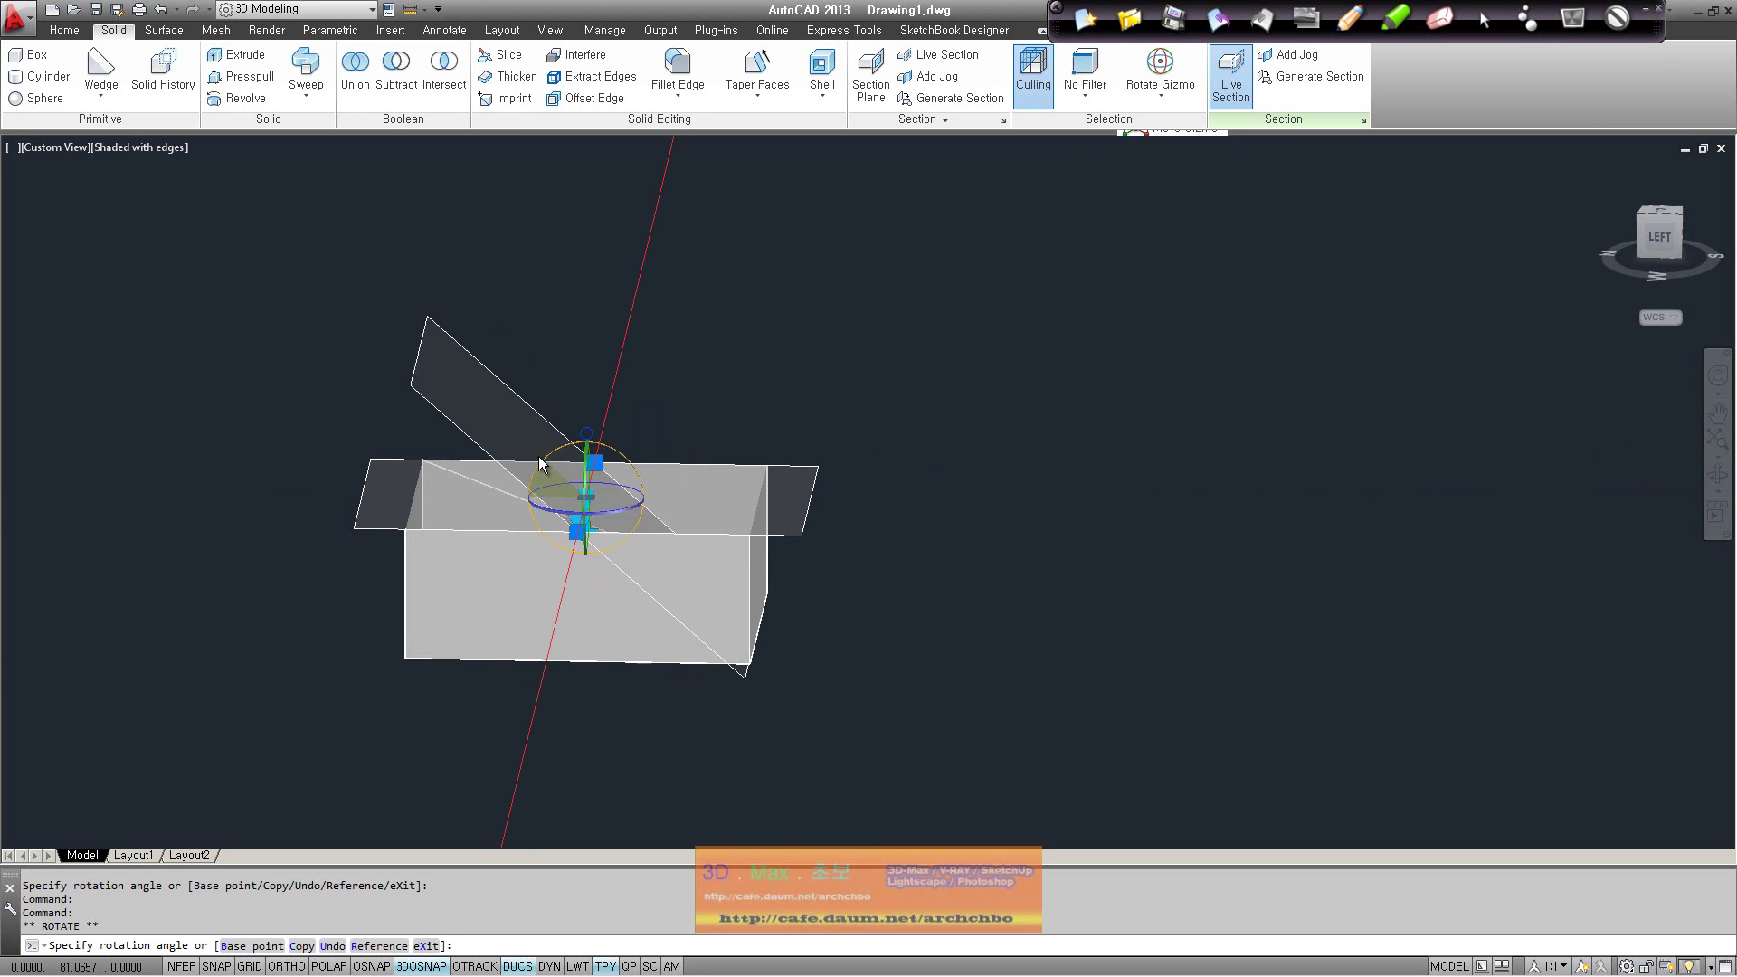
left_click(553, 464)
Close the stray selection window, return to an angled view, and show the gizmo type list
left_click(1061, 166)
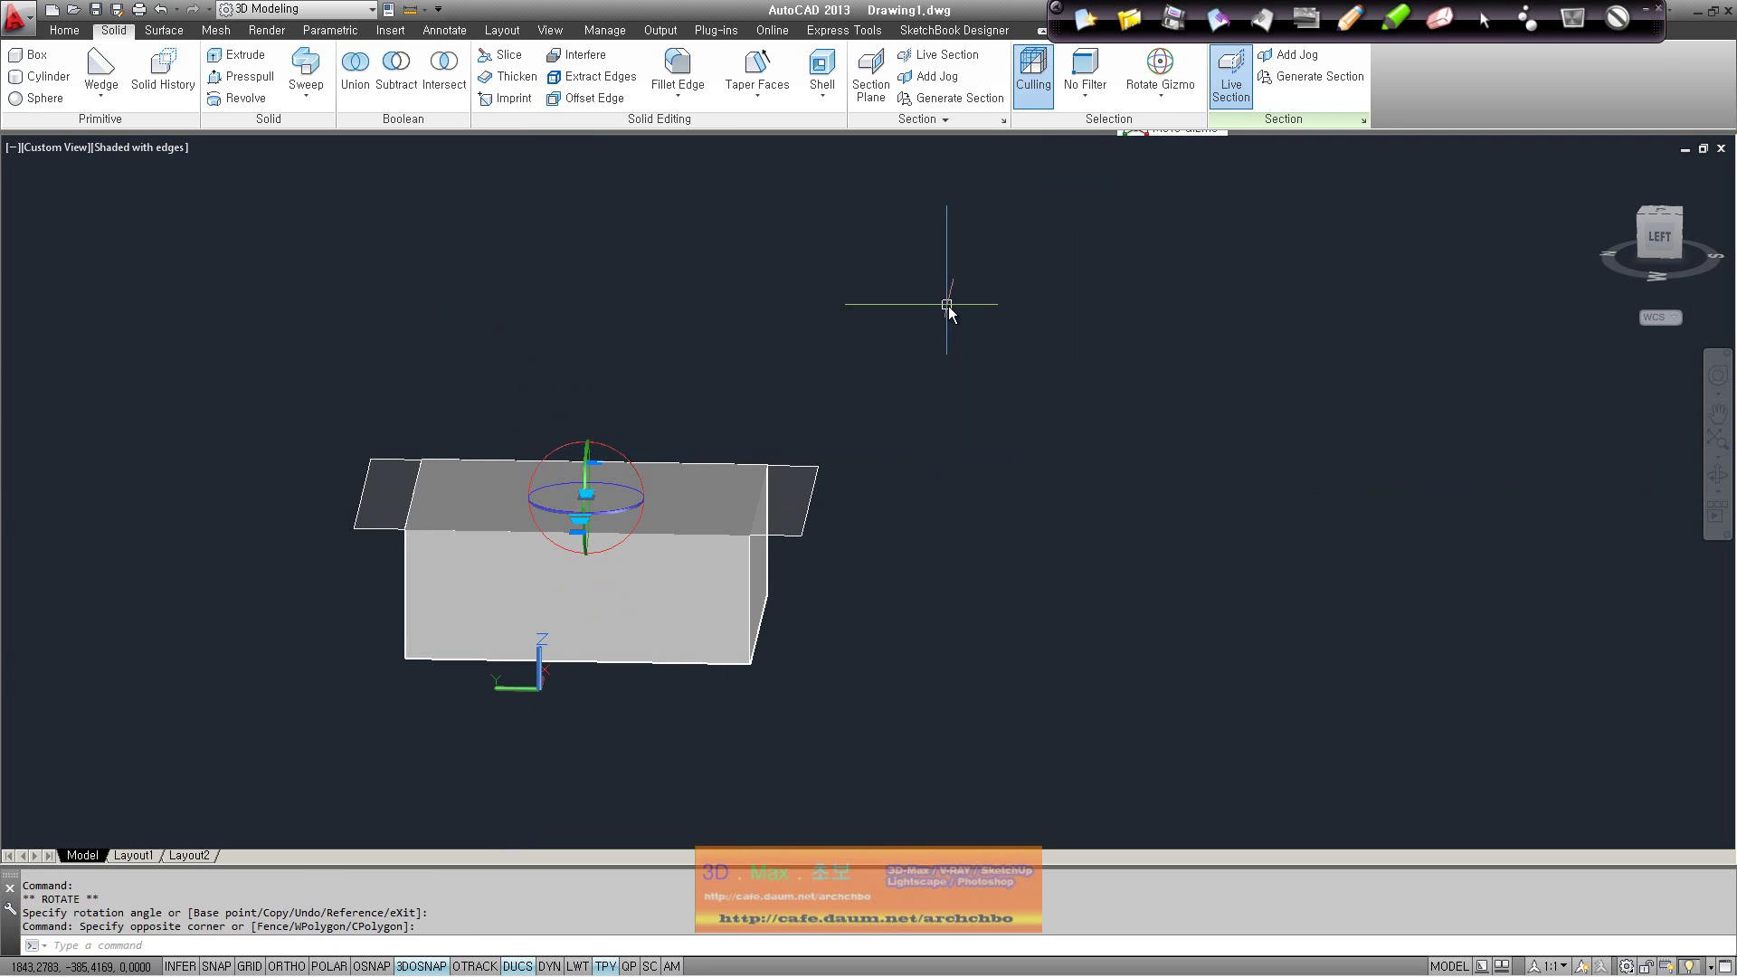
left_click(1232, 91)
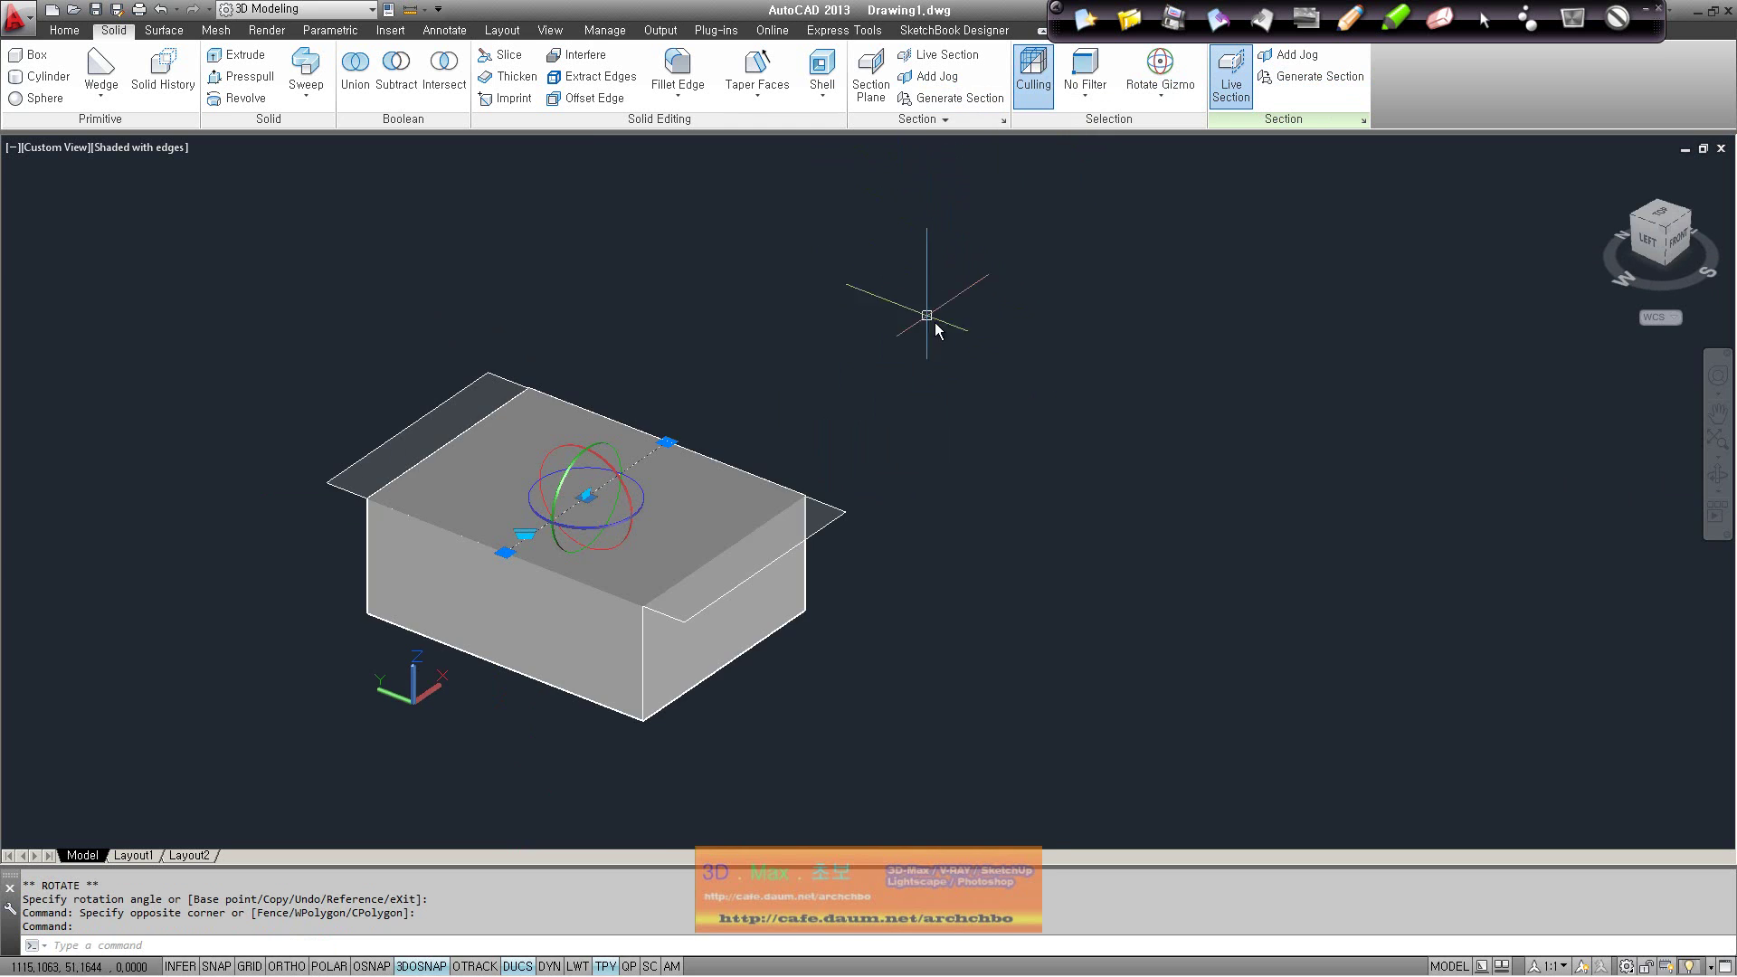
middle_click_drag(936, 331, 1020, 275, "shift")
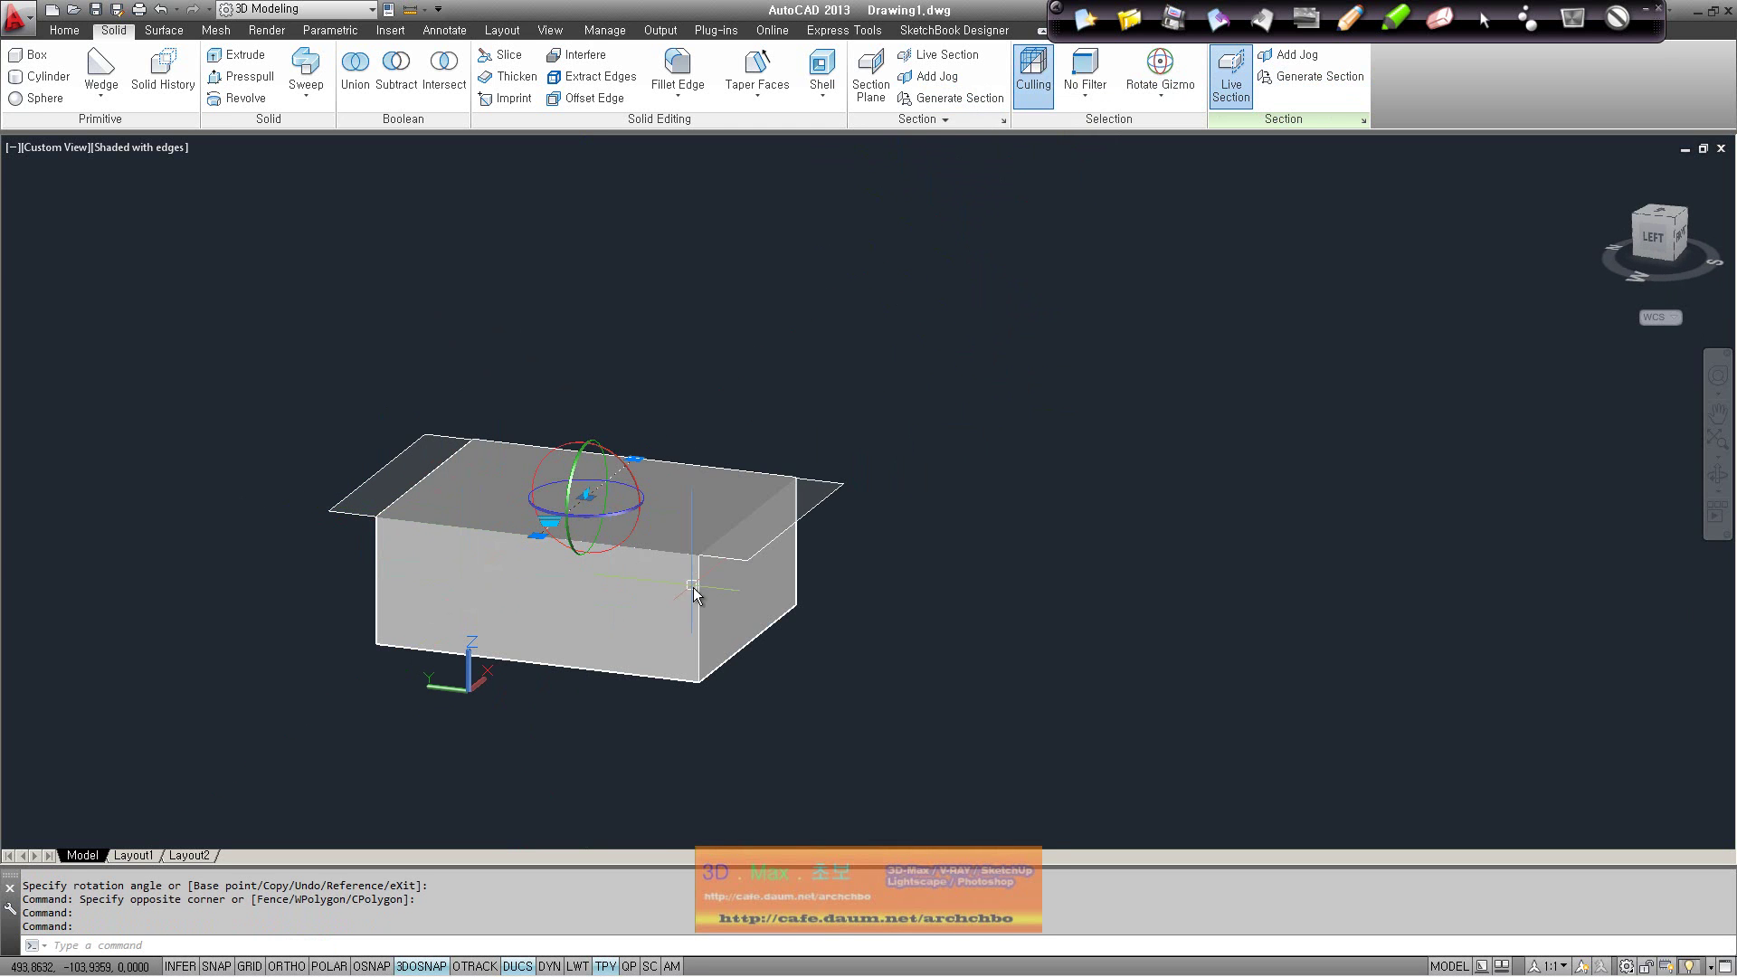
left_click(1161, 94)
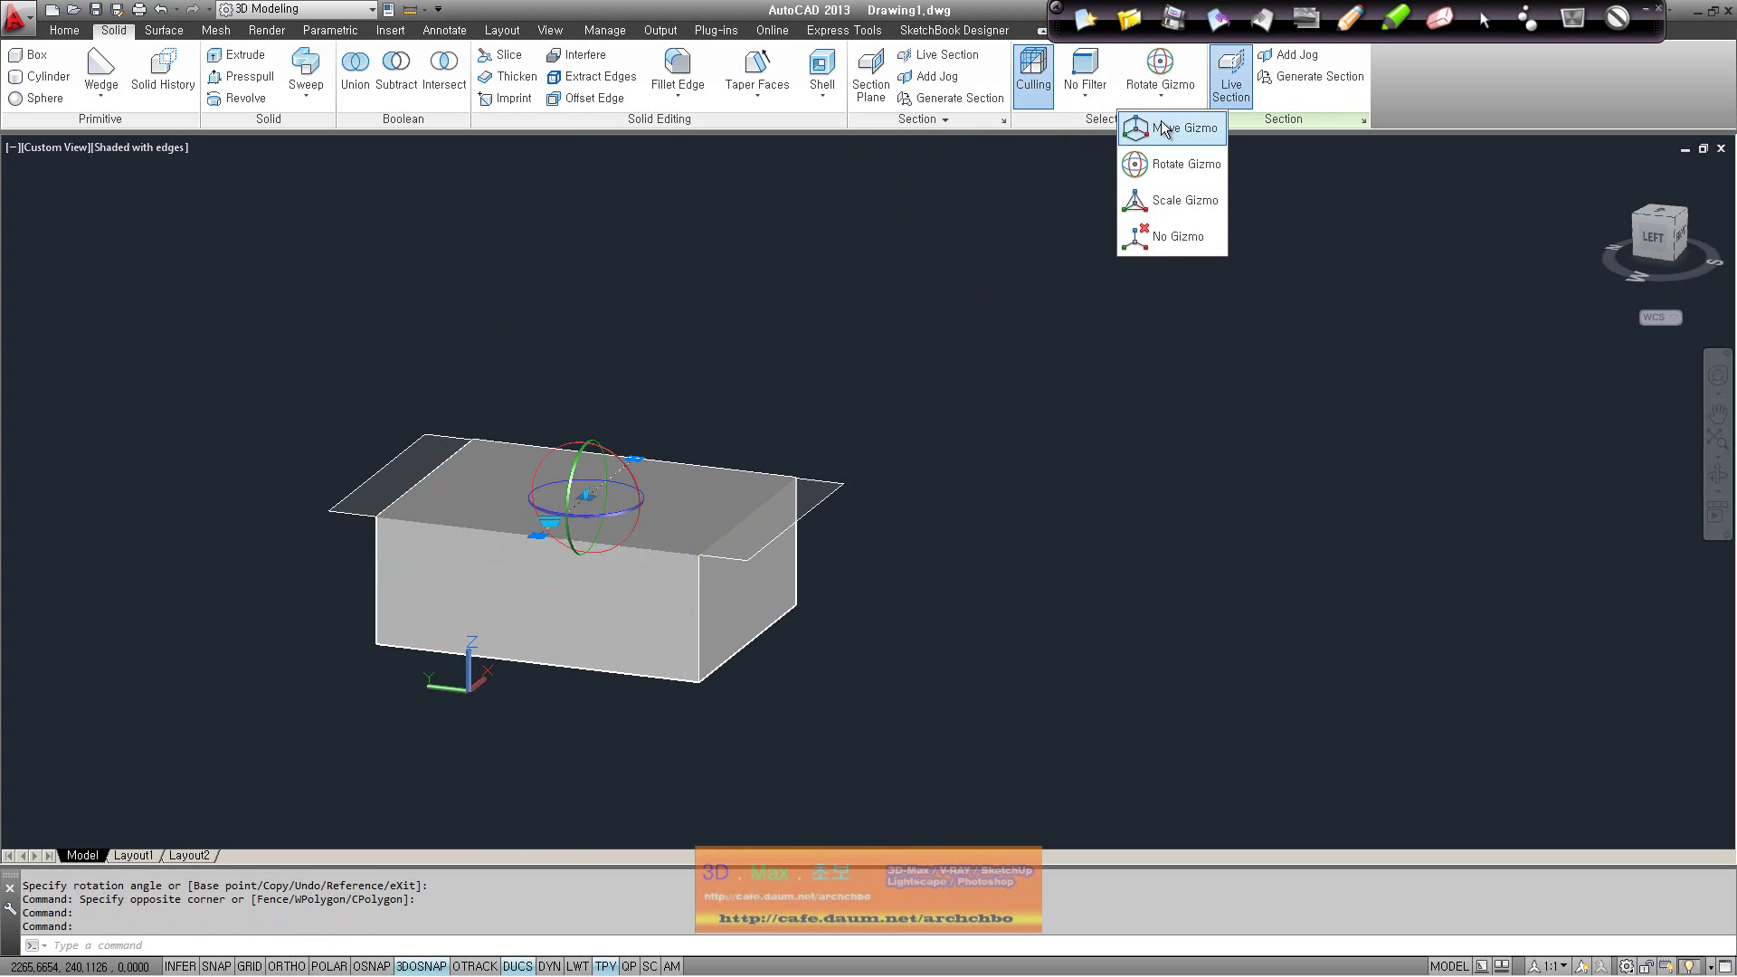
Put the Move gizmo on the section plane and try two Add Jog points, dismissing the warnings
left_click(1165, 129)
left_click(938, 76)
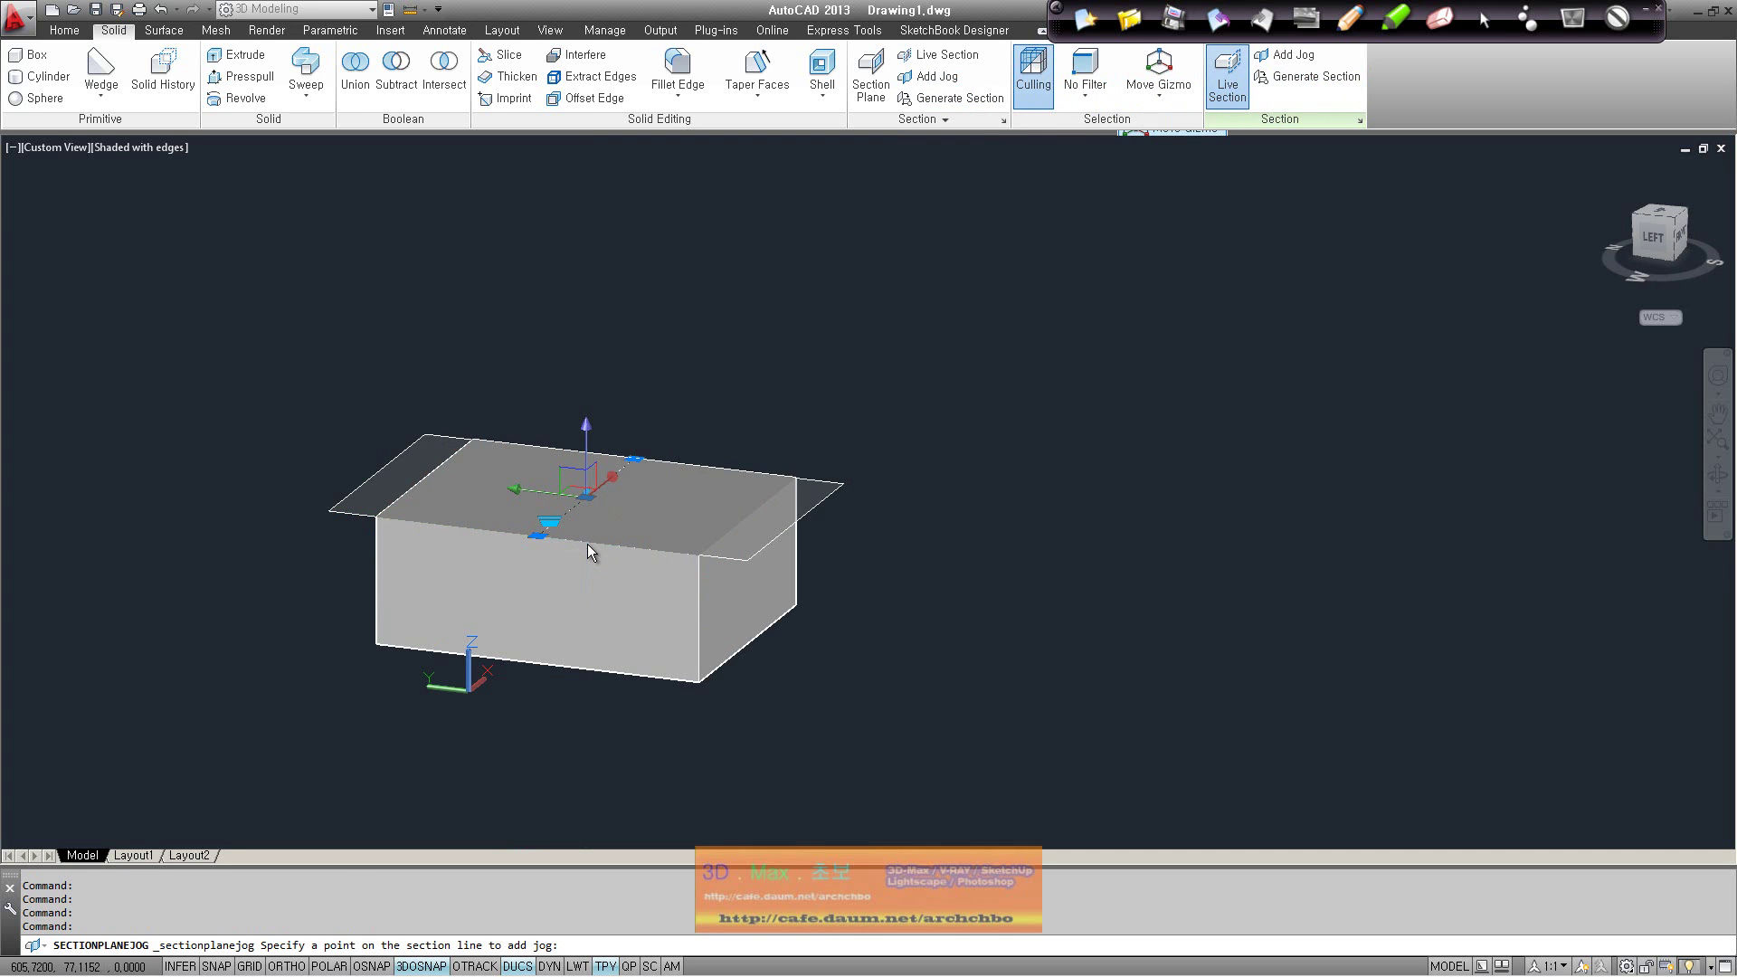
left_click(588, 545)
left_click(991, 533)
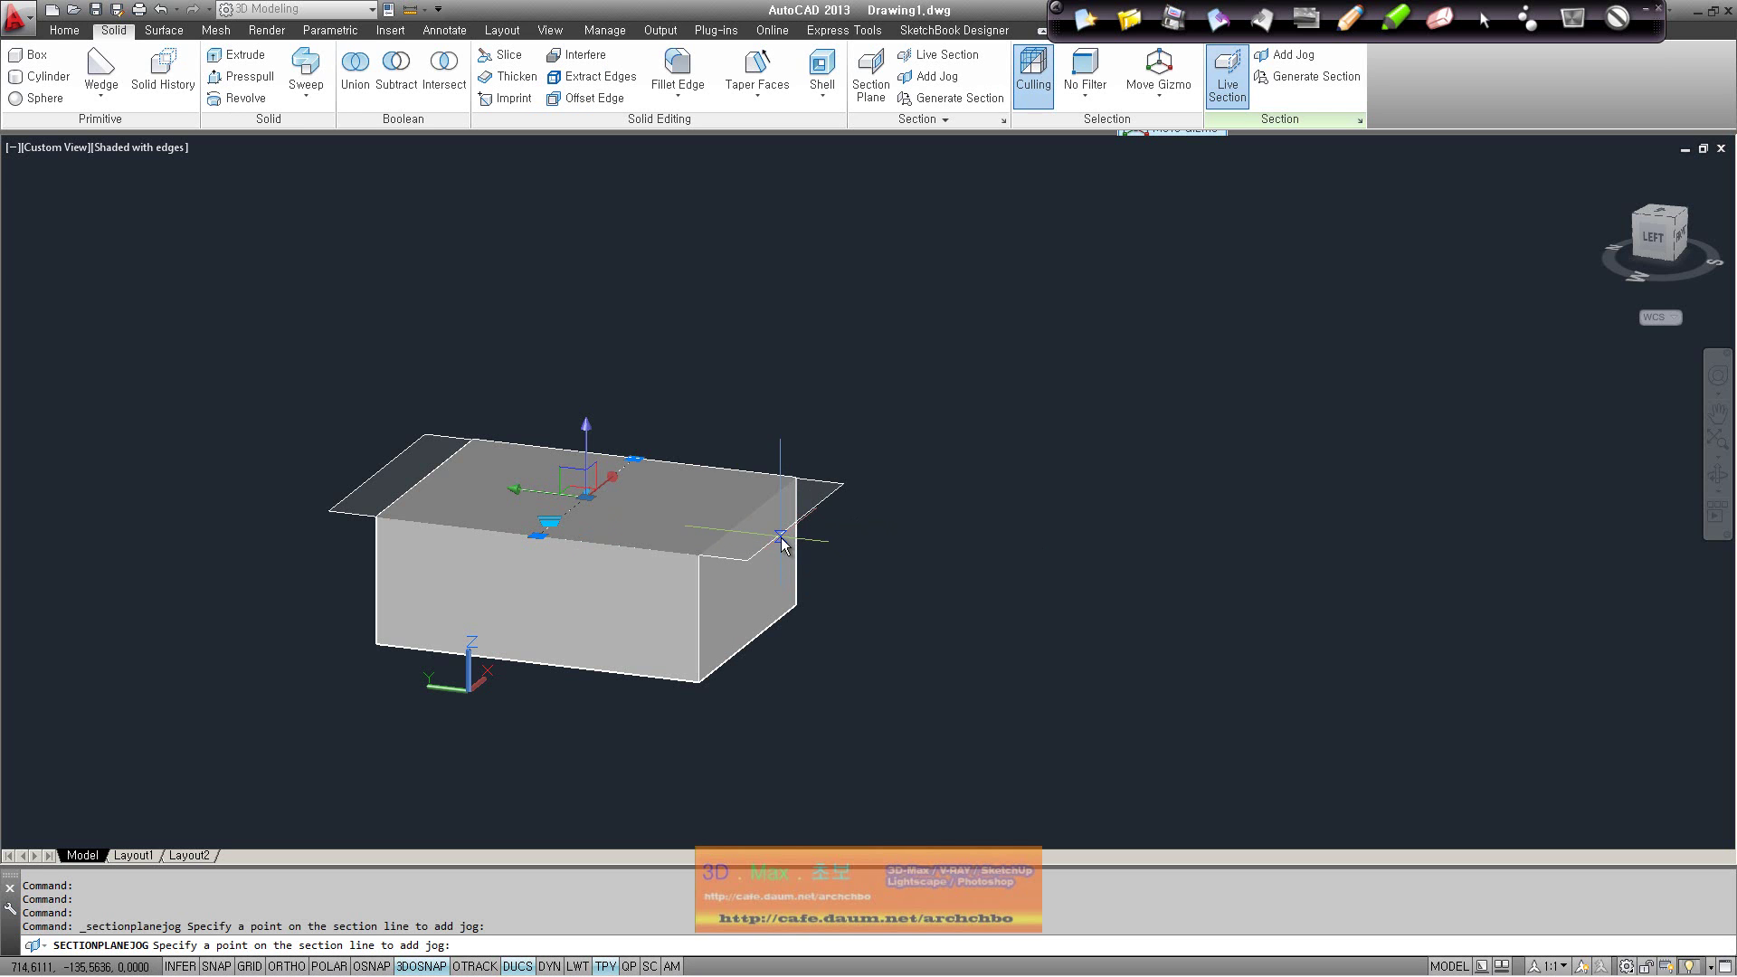
left_click(625, 507)
left_click(991, 533)
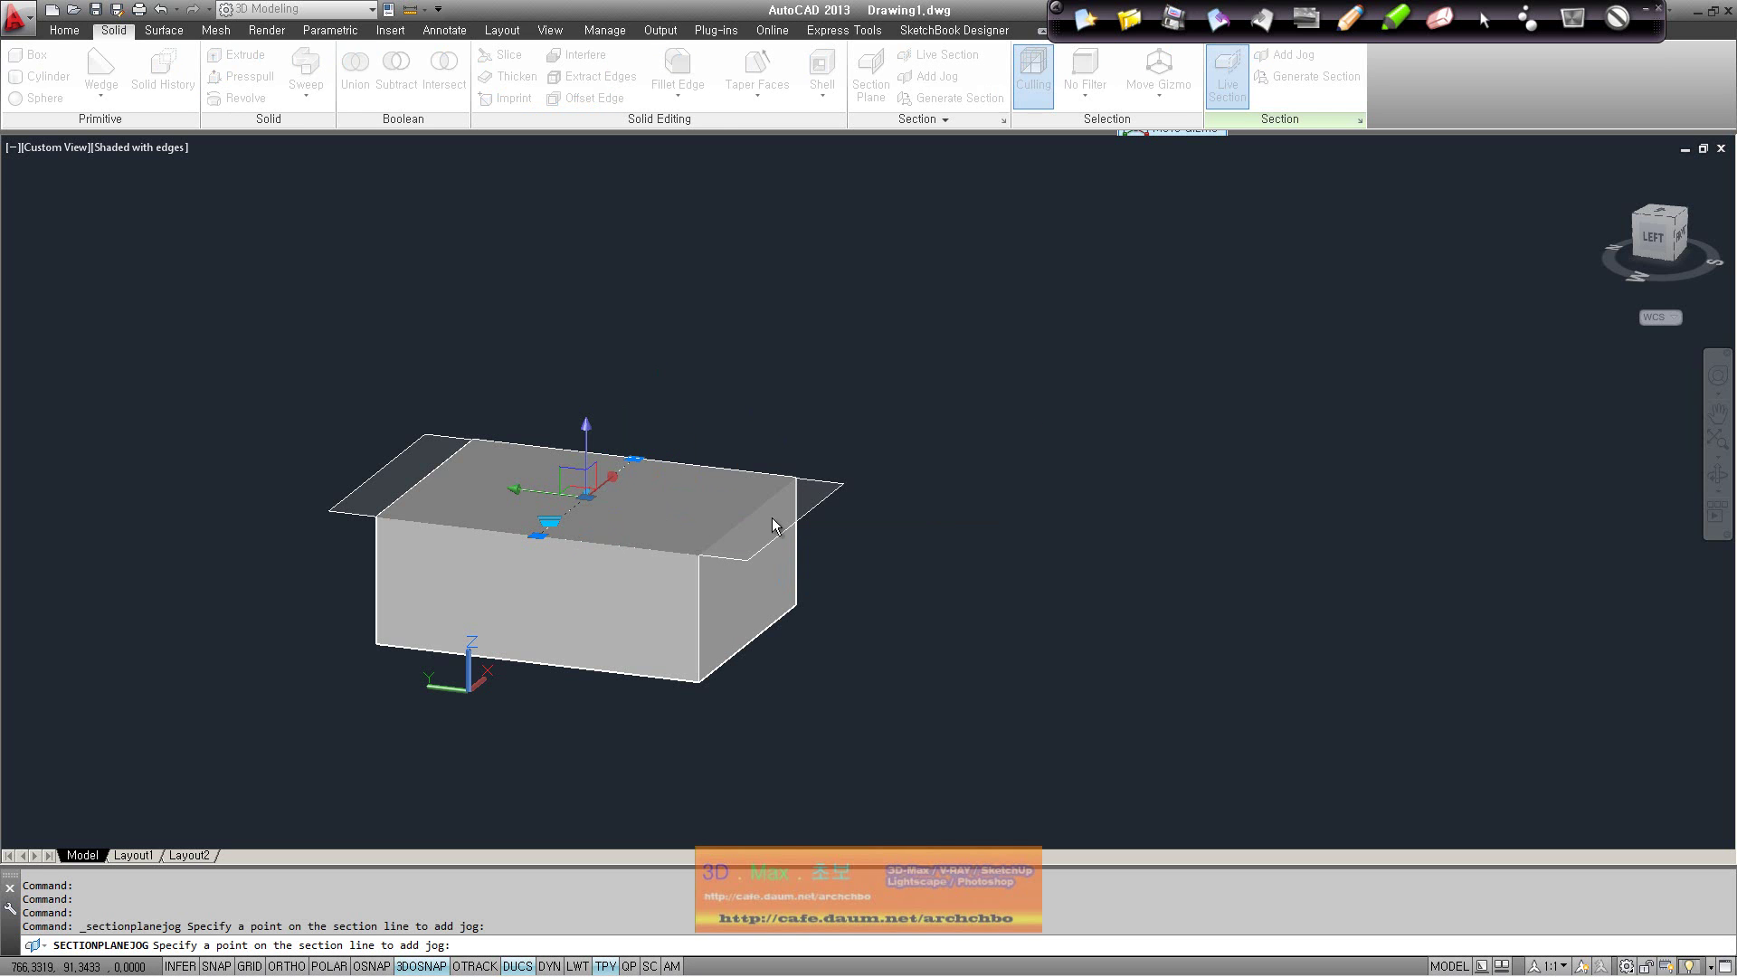
Keep trying jog points along the section line from different views, dismissing each warning
left_click(721, 474)
left_click(995, 533)
middle_click_drag(959, 561, 783, 626, "shift")
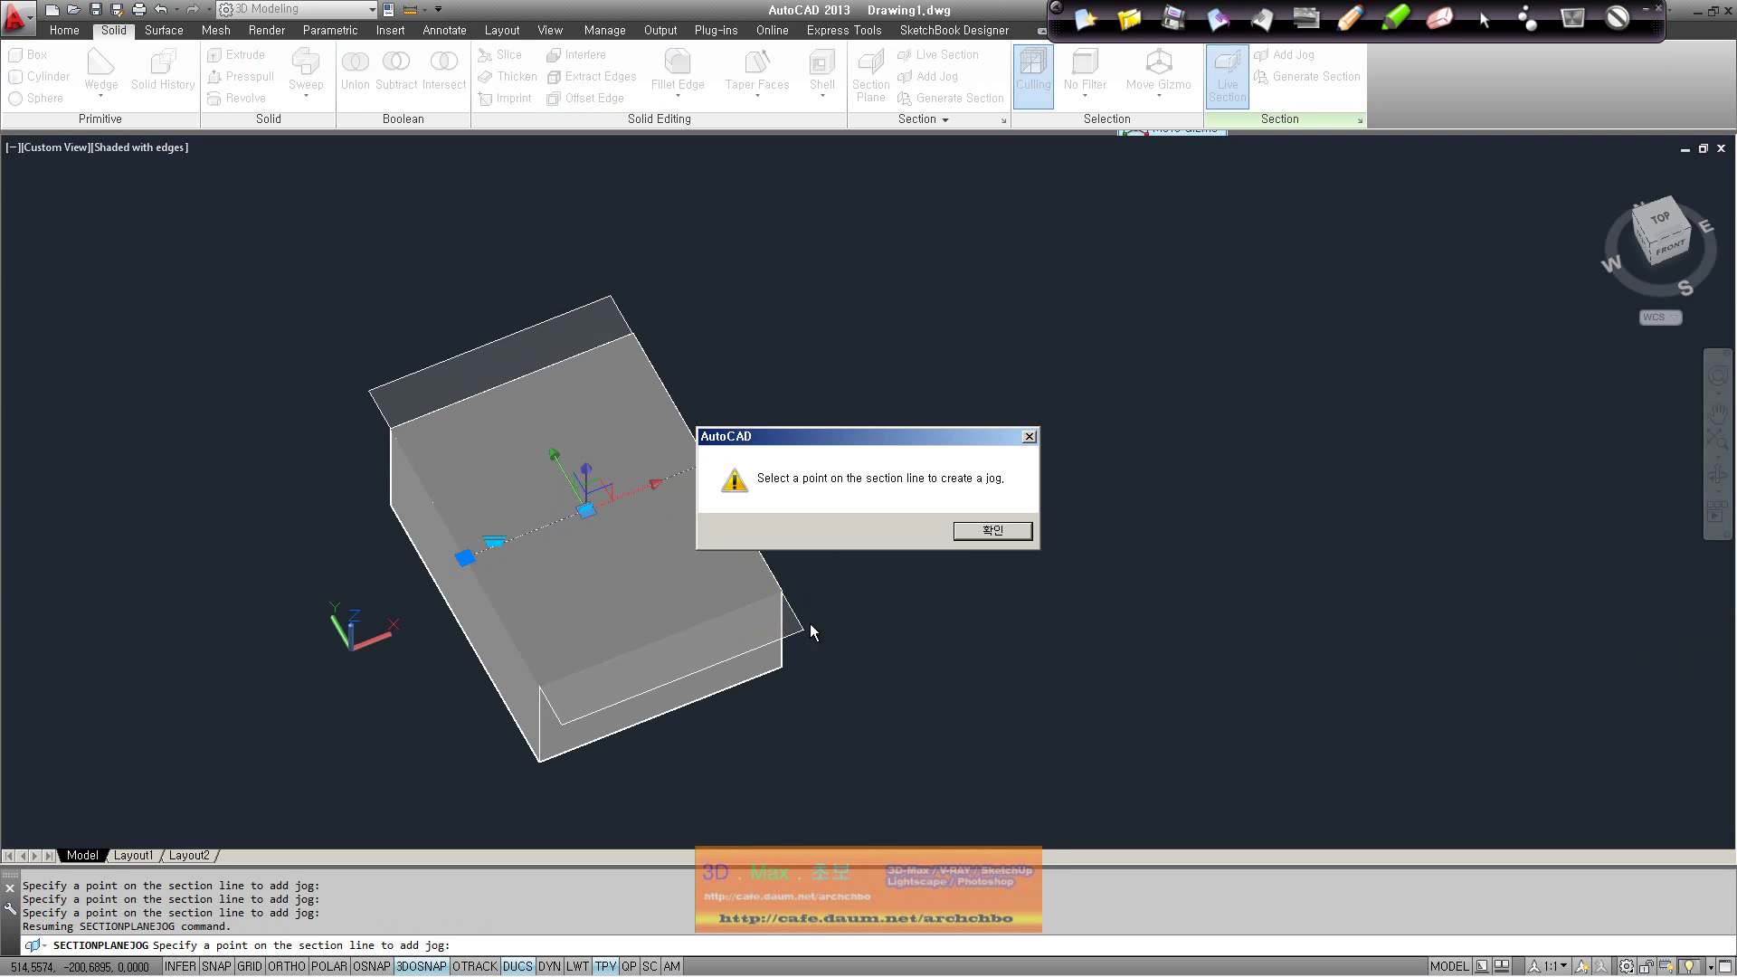
left_click(992, 532)
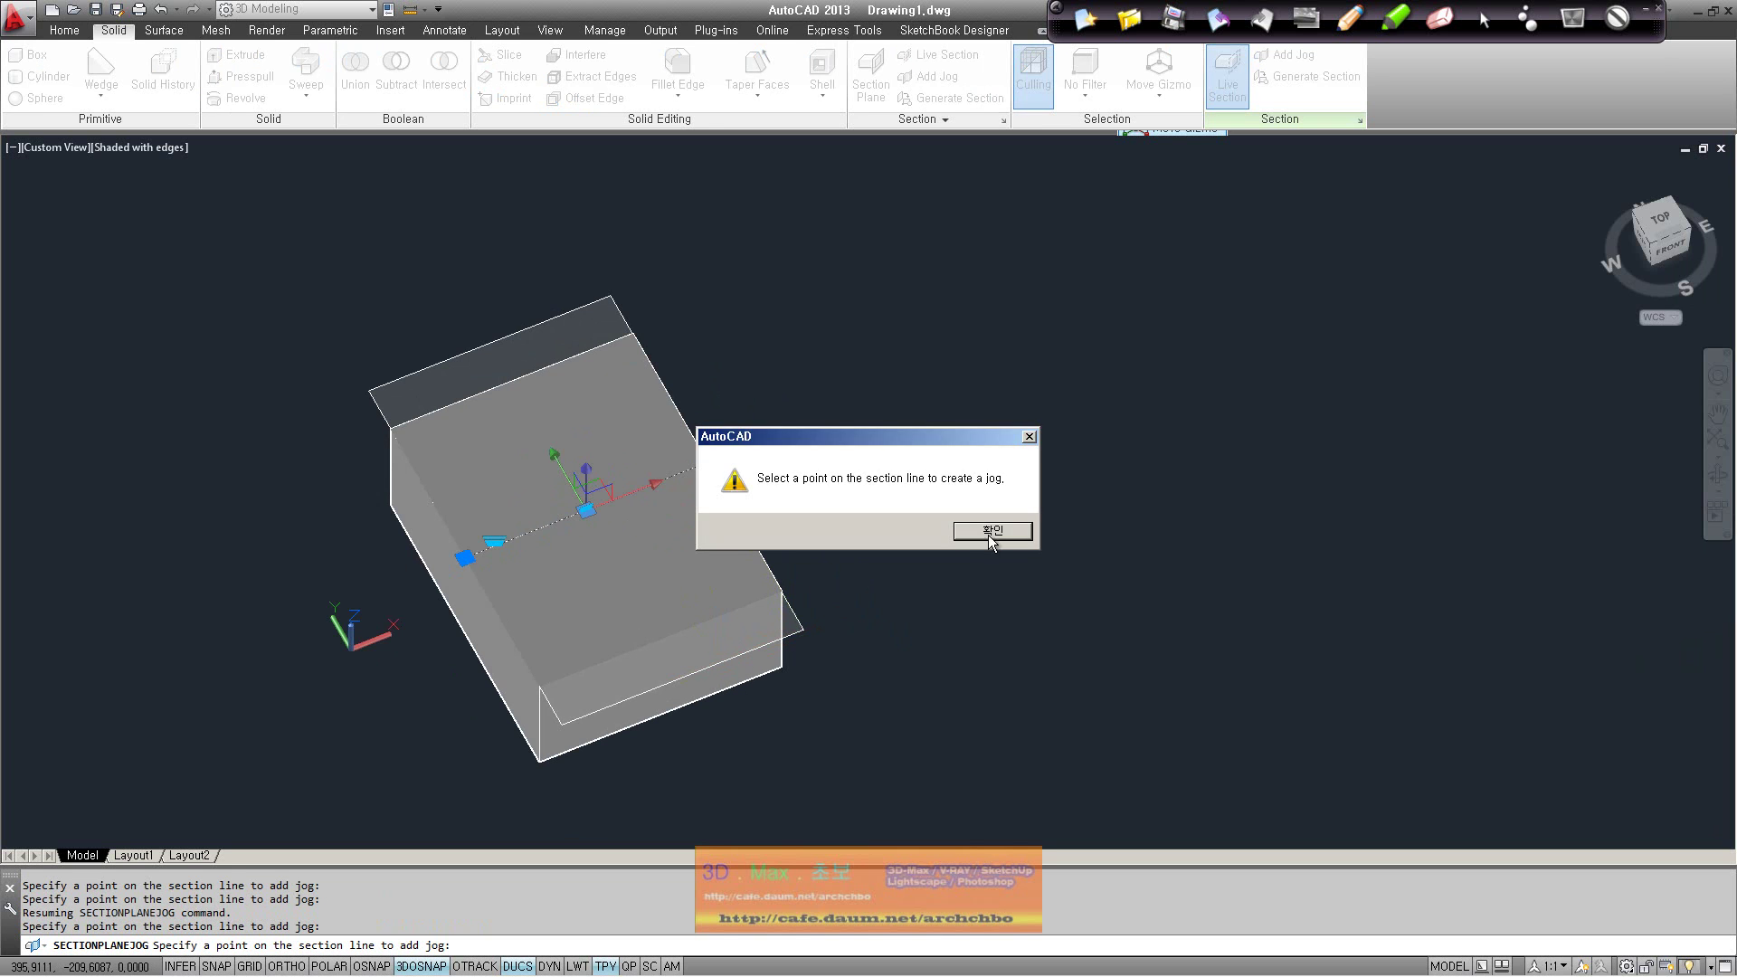
left_click(995, 532)
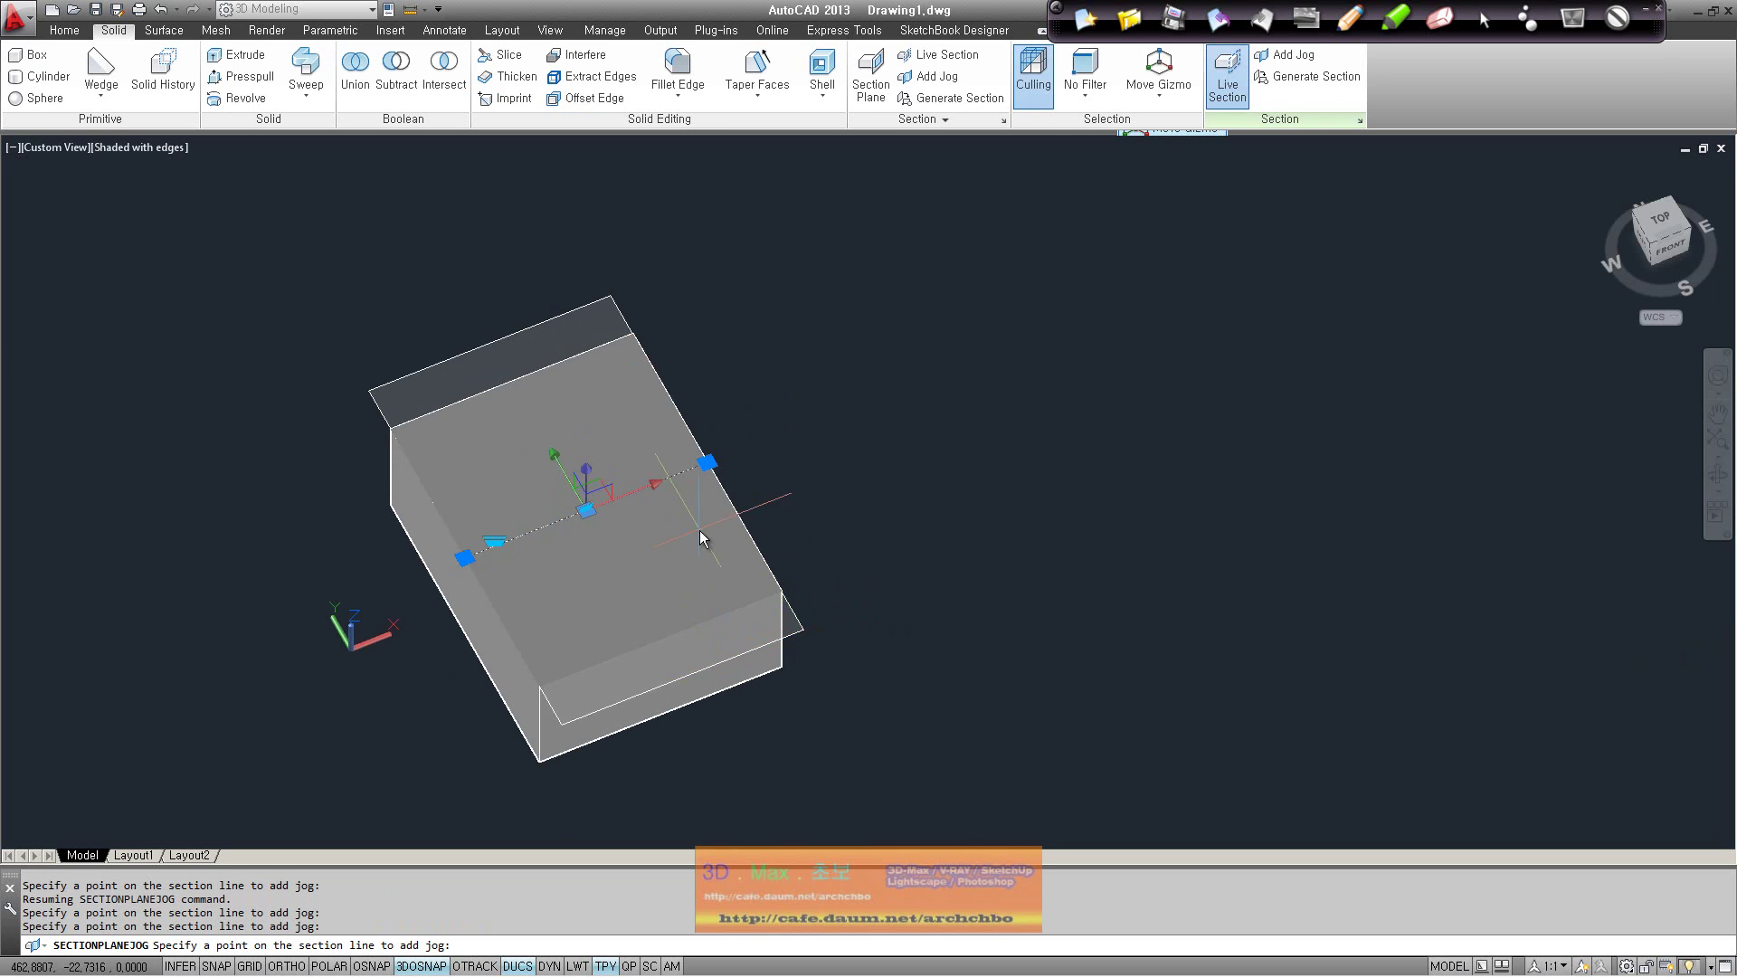
left_click(448, 534)
left_click(992, 531)
middle_click_drag(827, 589, 931, 446, "shift")
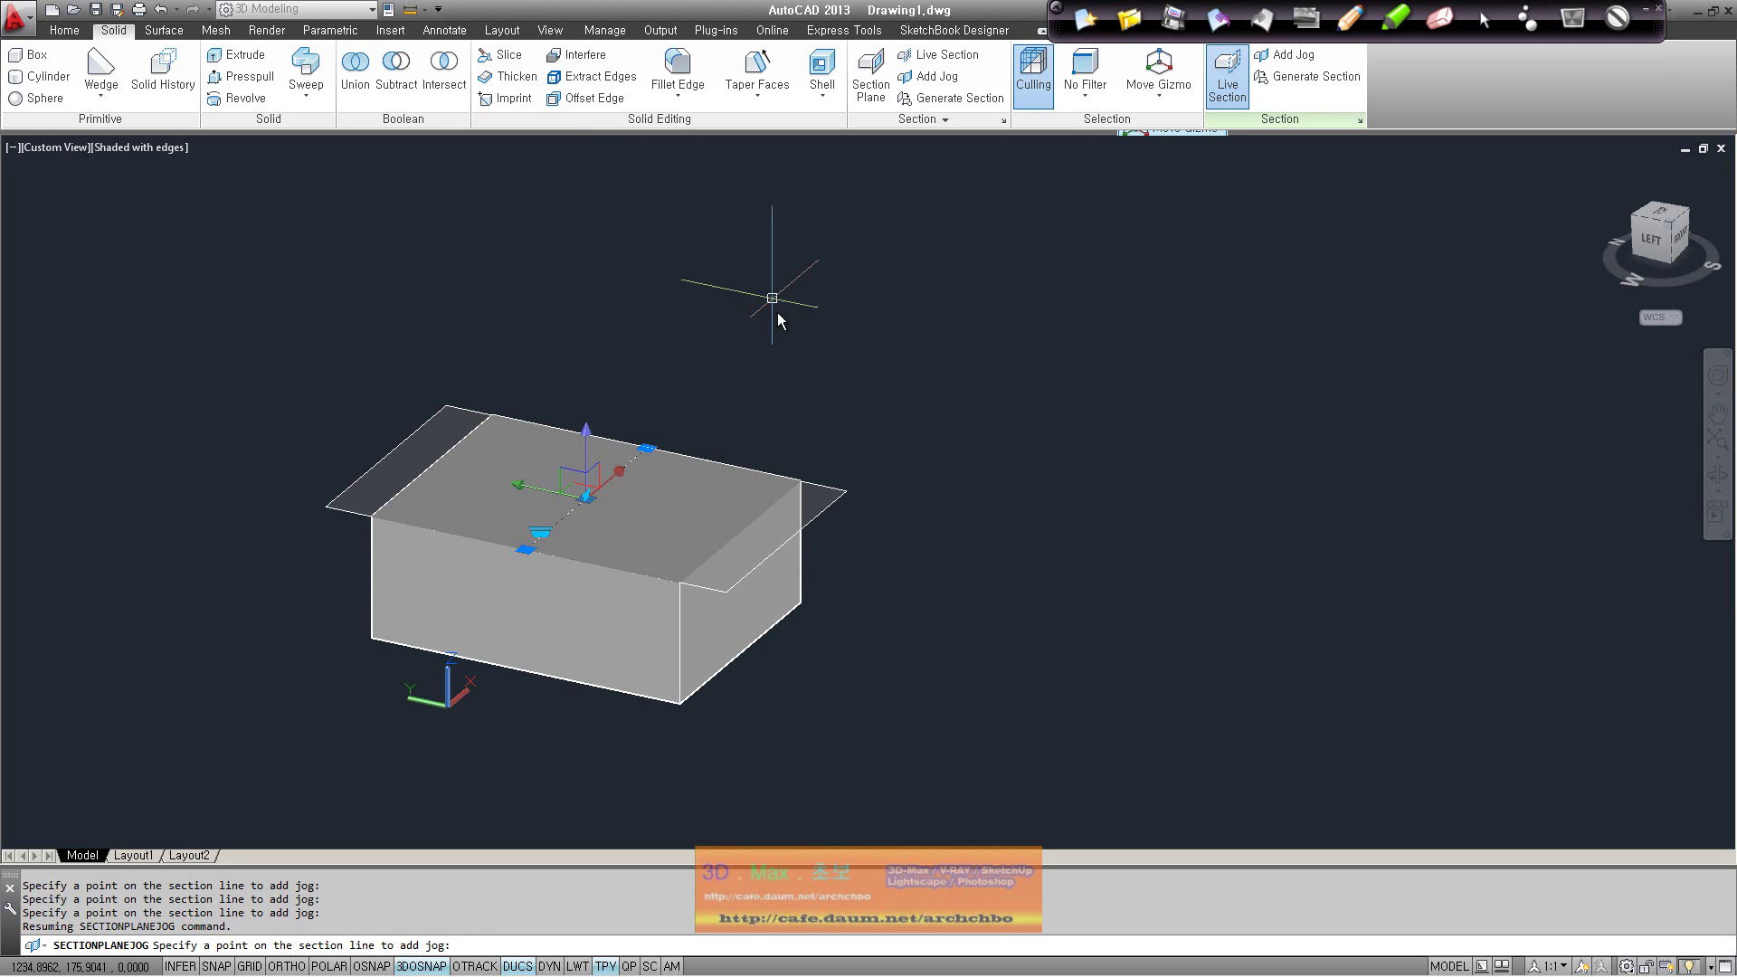
Cancel the jog, erase the old section plane, and place a new one on the box's front face
key("Escape")
key("Delete")
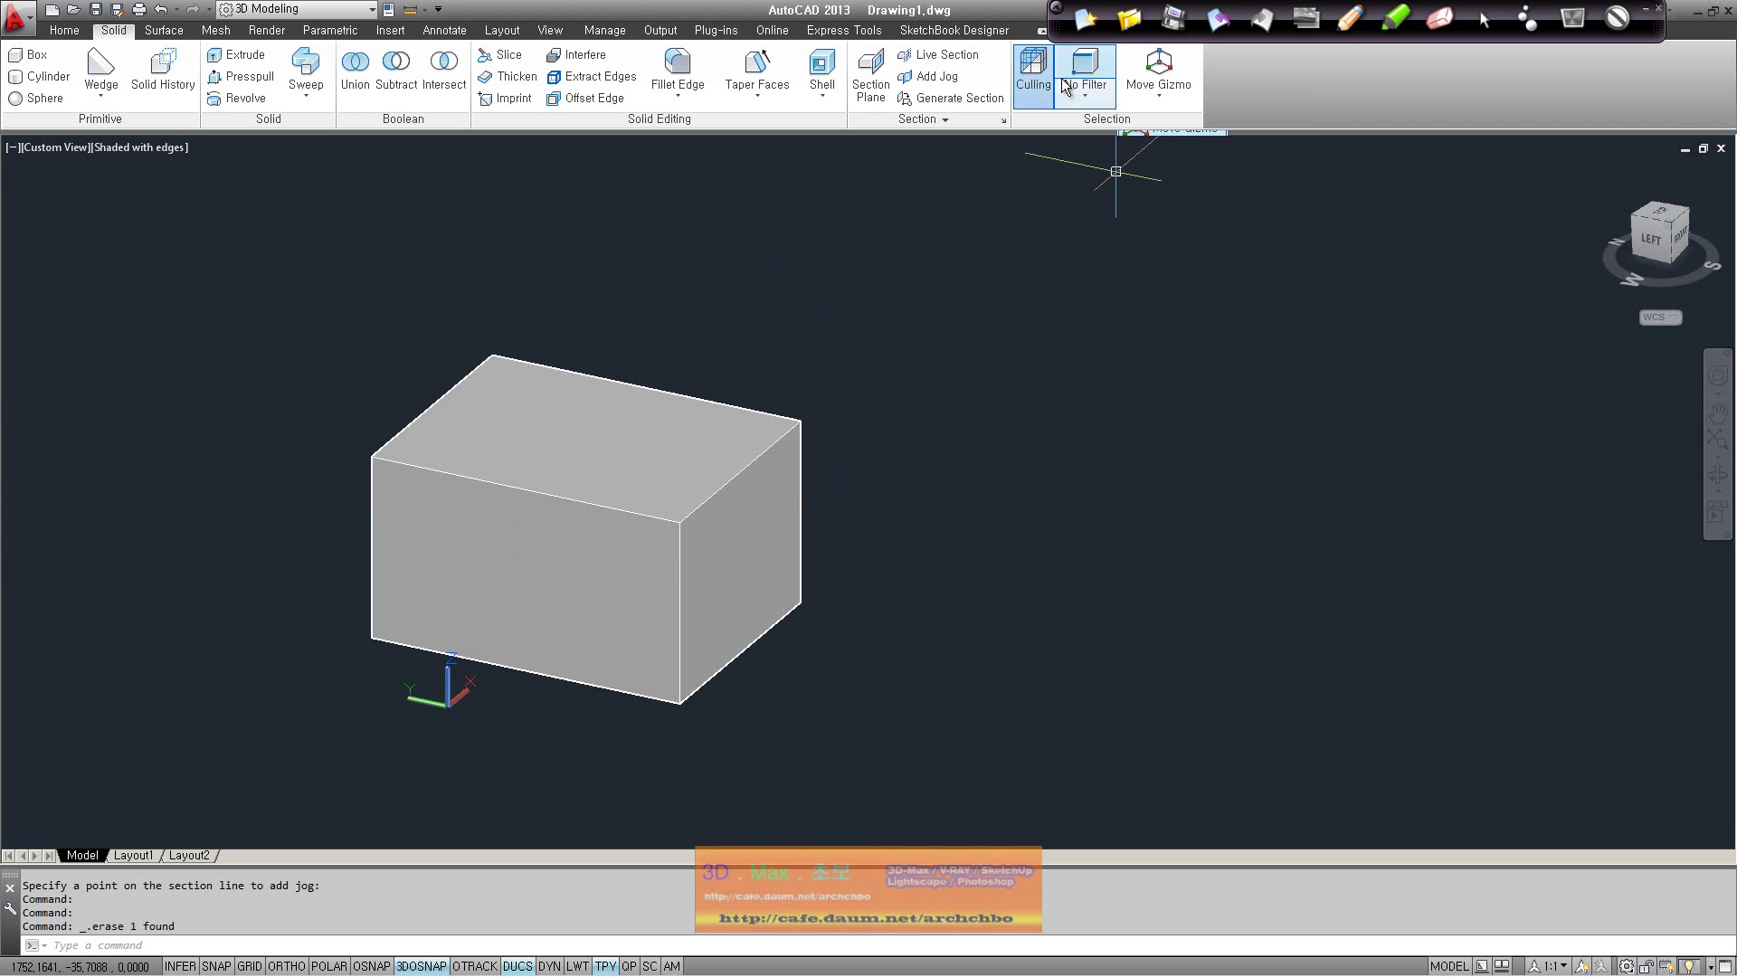
left_click(870, 77)
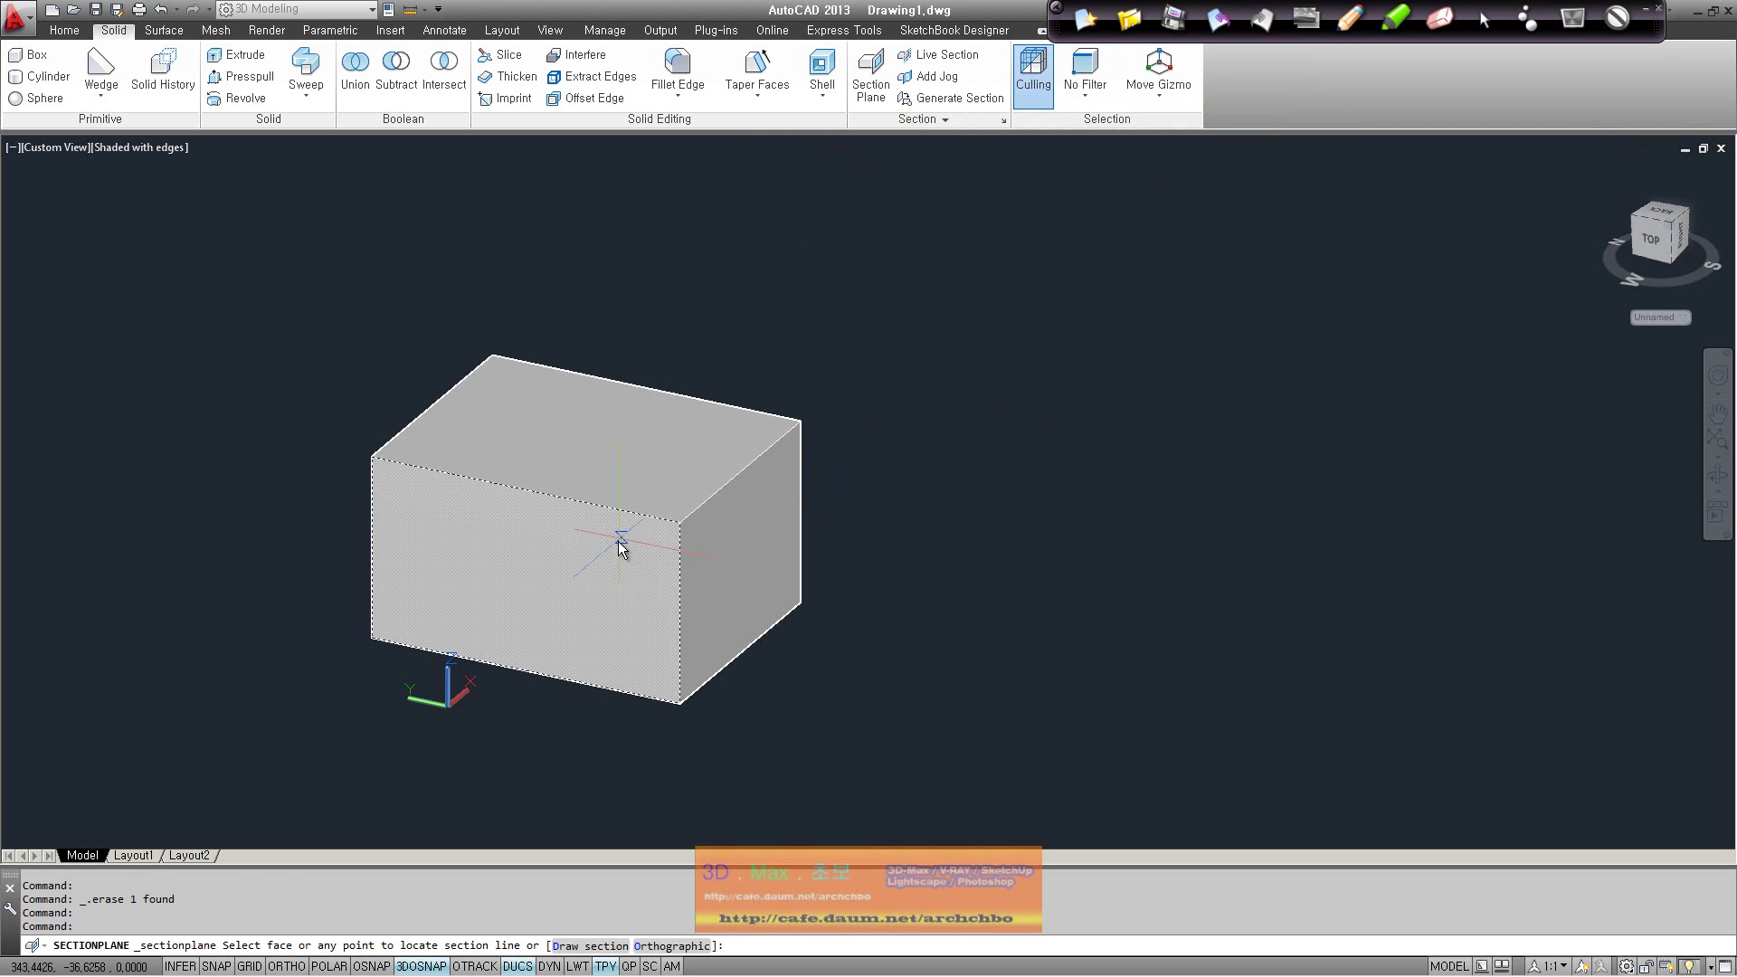
left_click(572, 583)
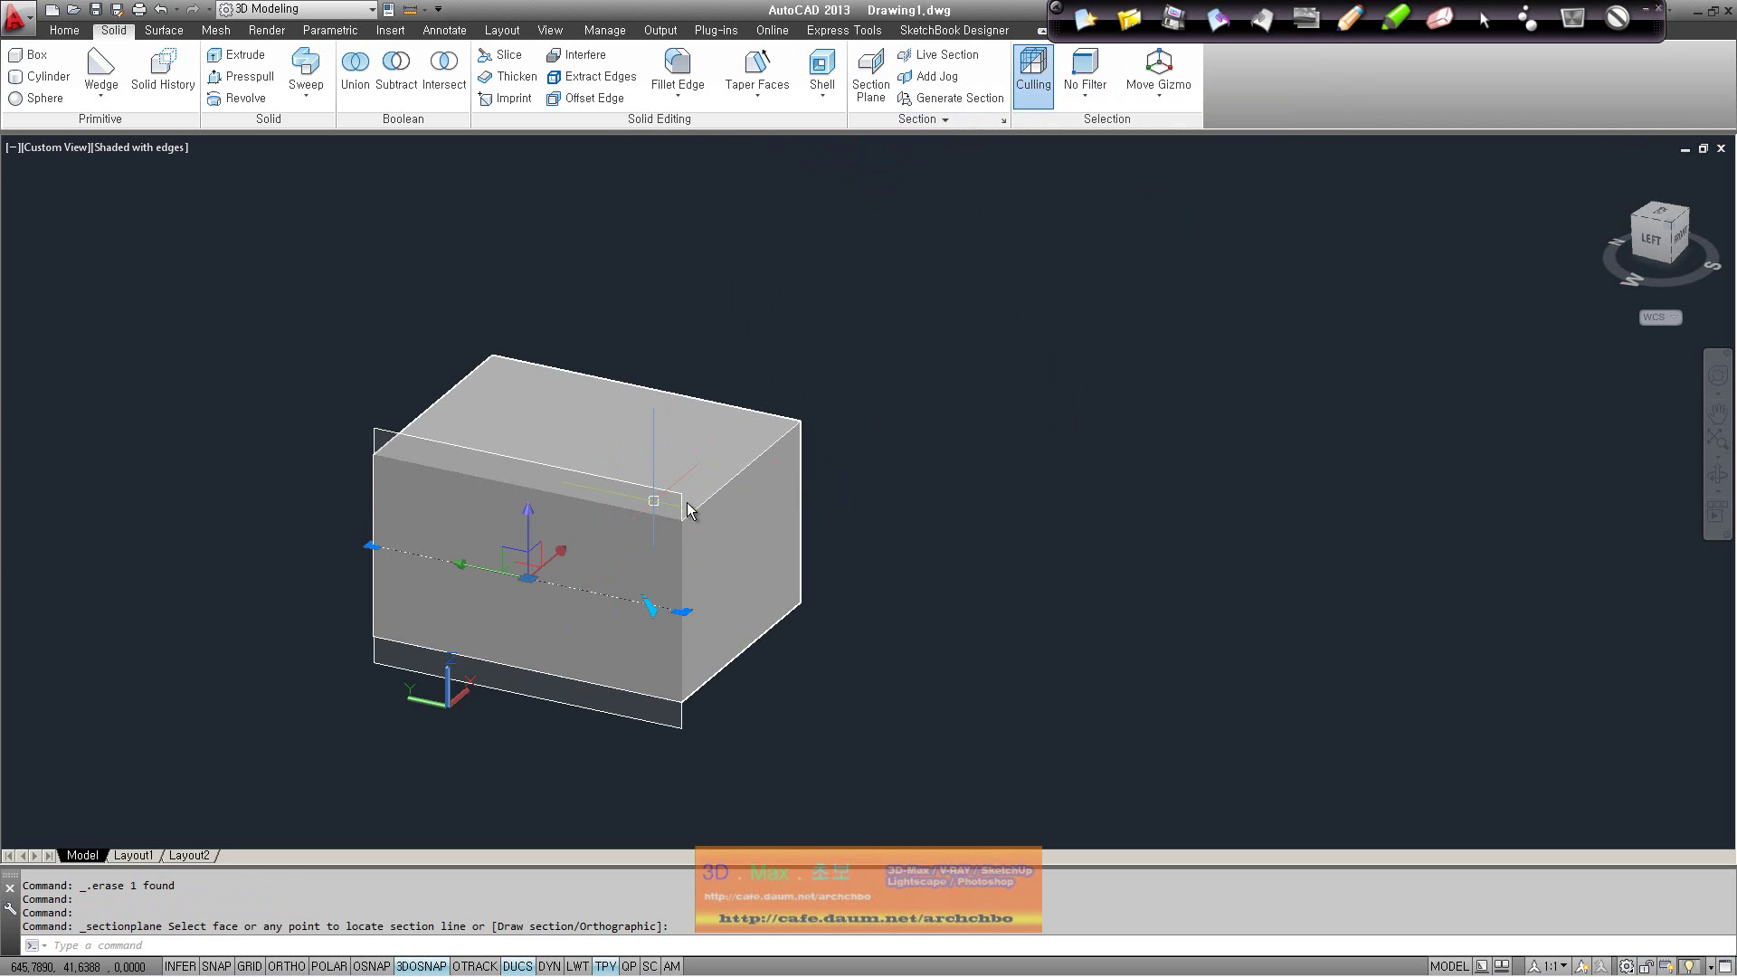
left_click(541, 552)
Move the new section plane higher, turn on selection culling, and clear the selection
left_click(546, 570)
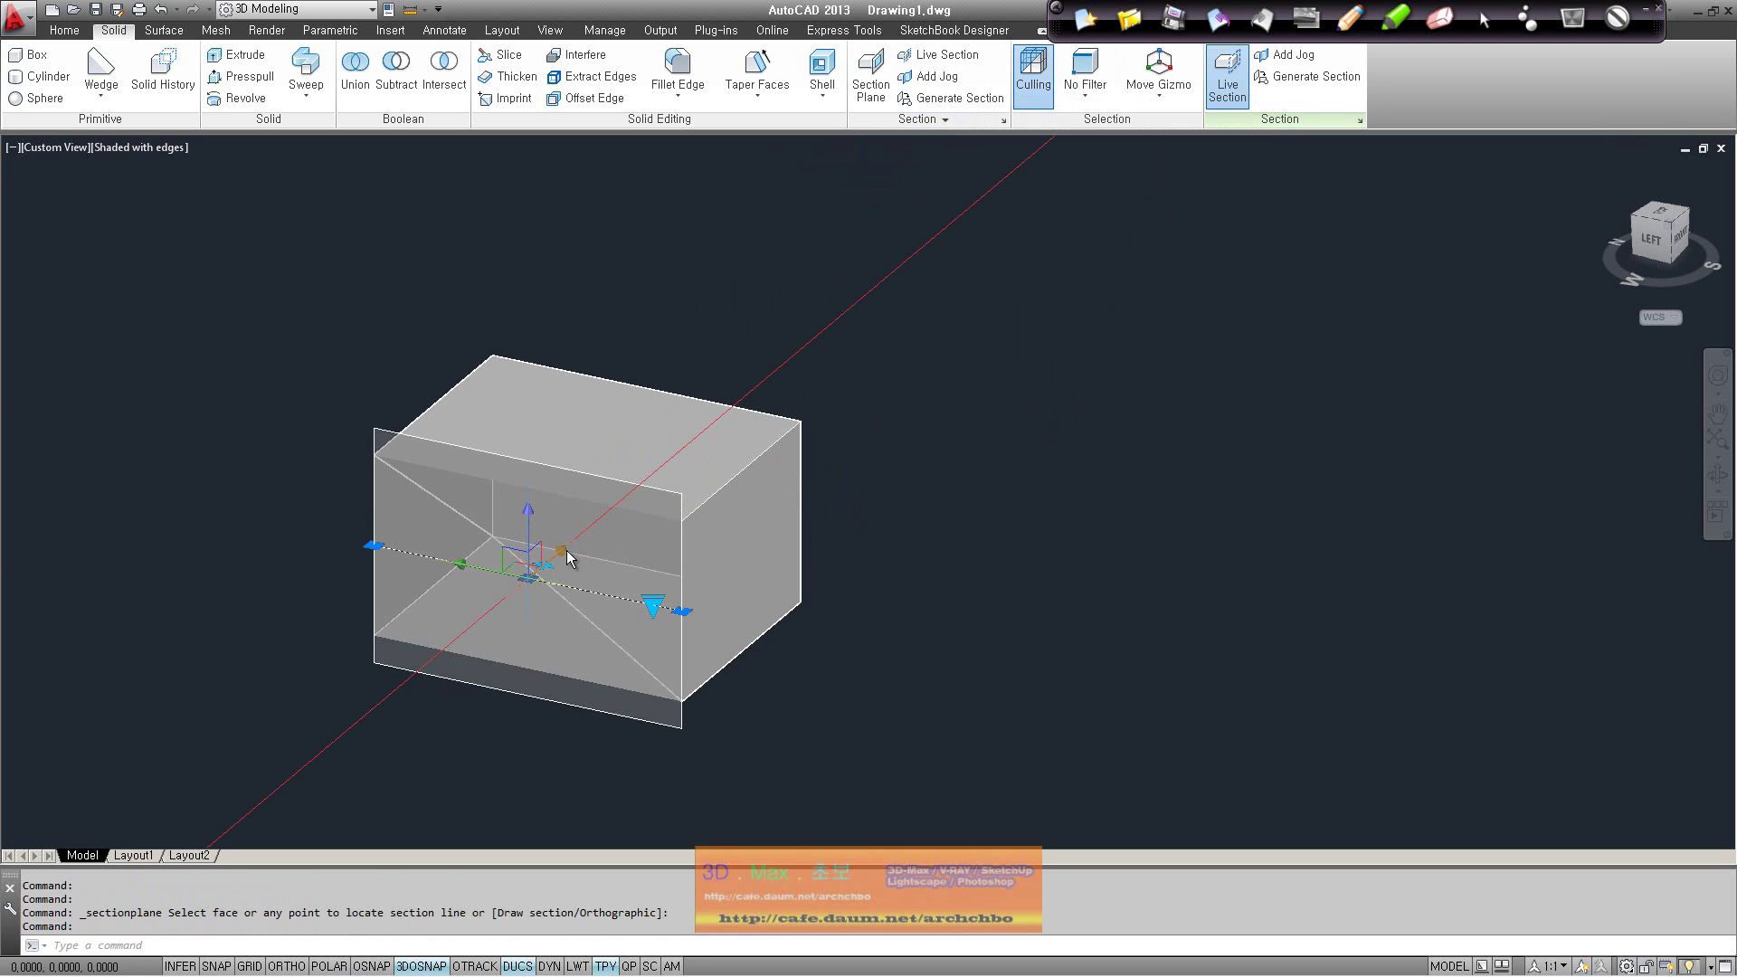
left_click(590, 537)
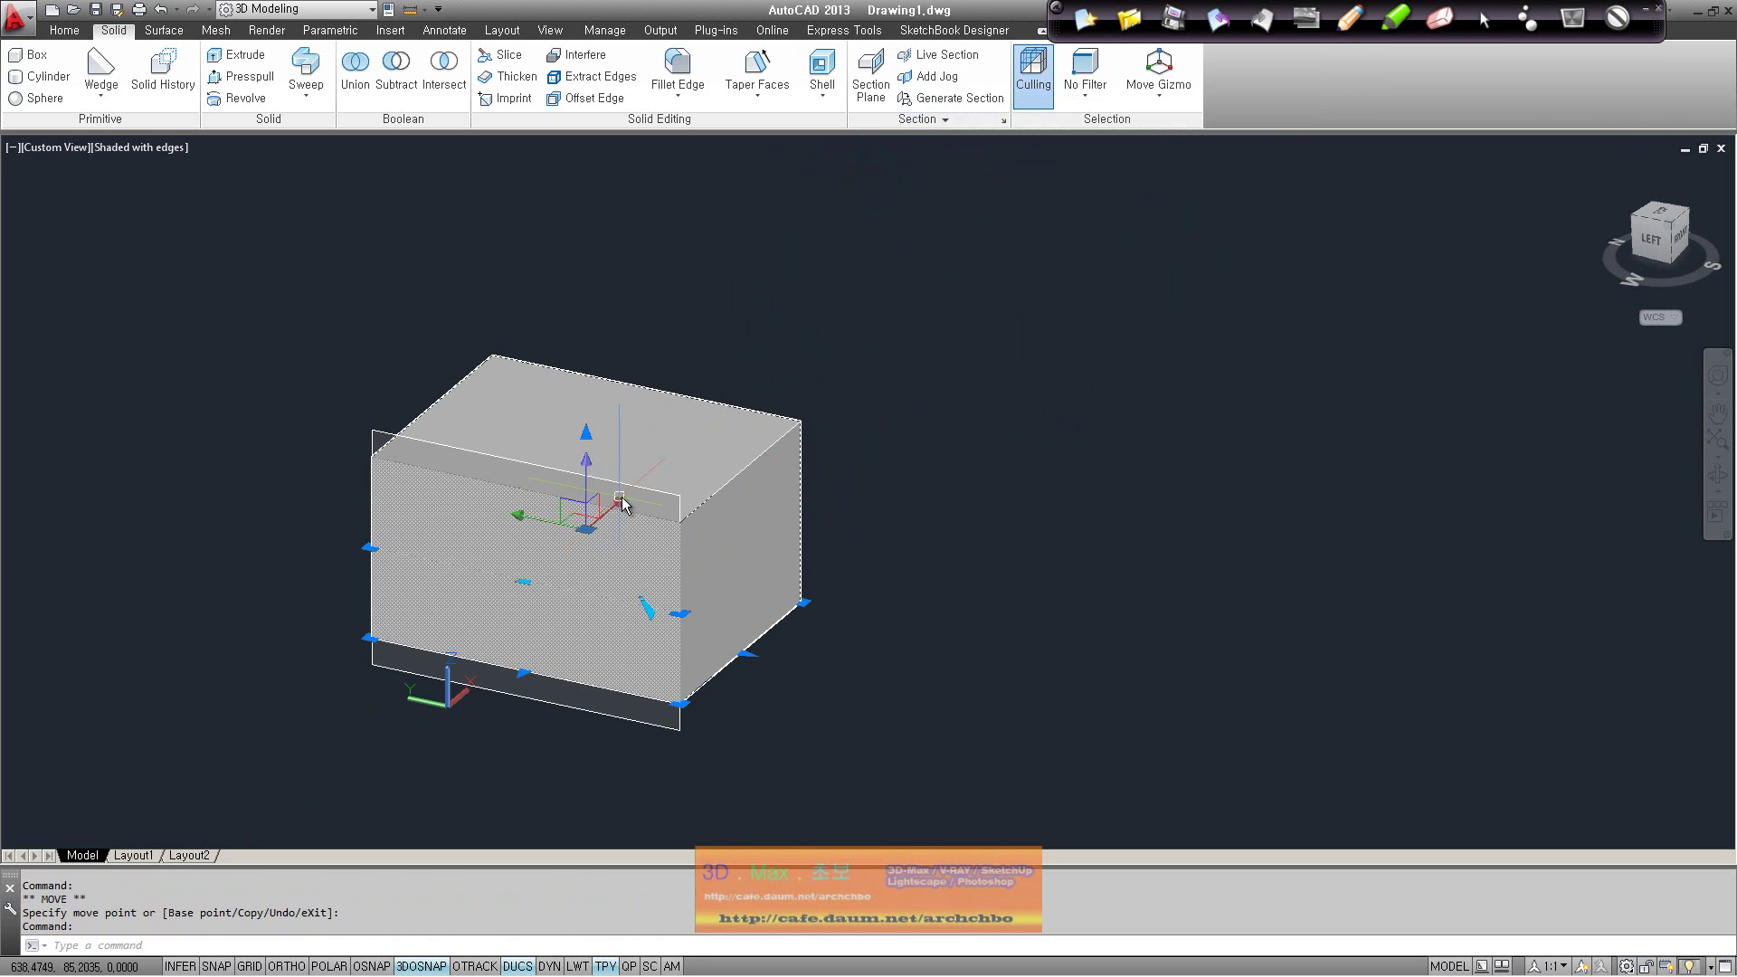
middle_click_drag(659, 533, 959, 263, "shift")
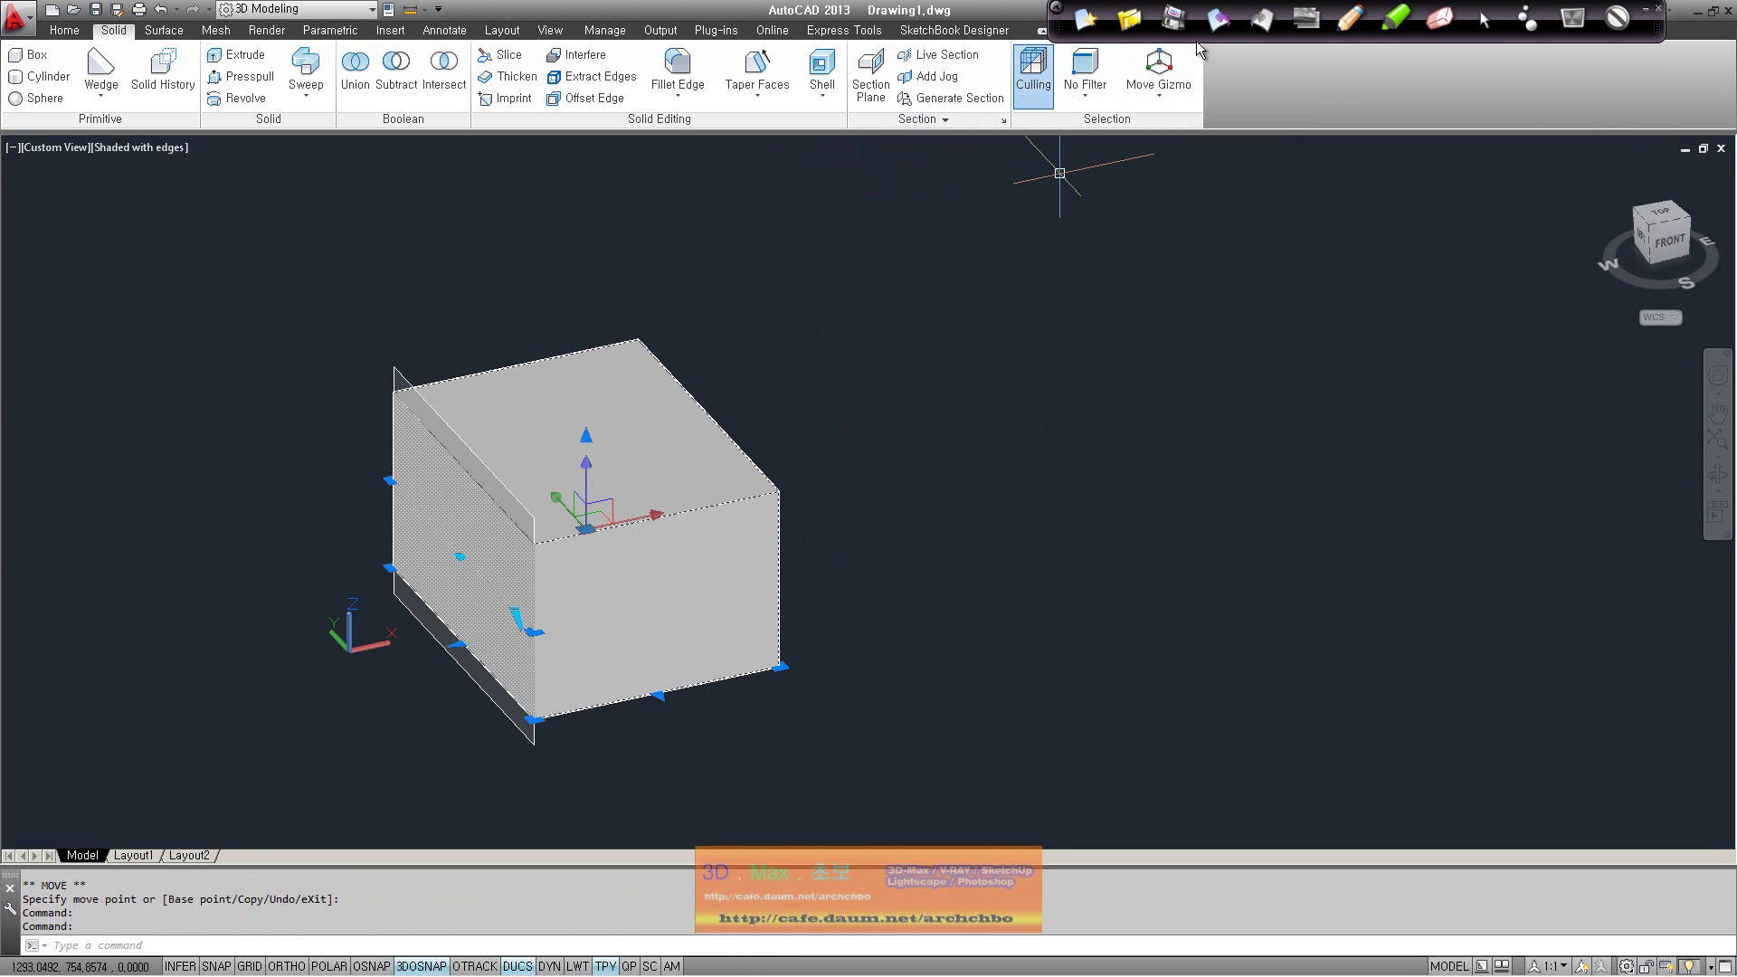
left_click(1032, 86)
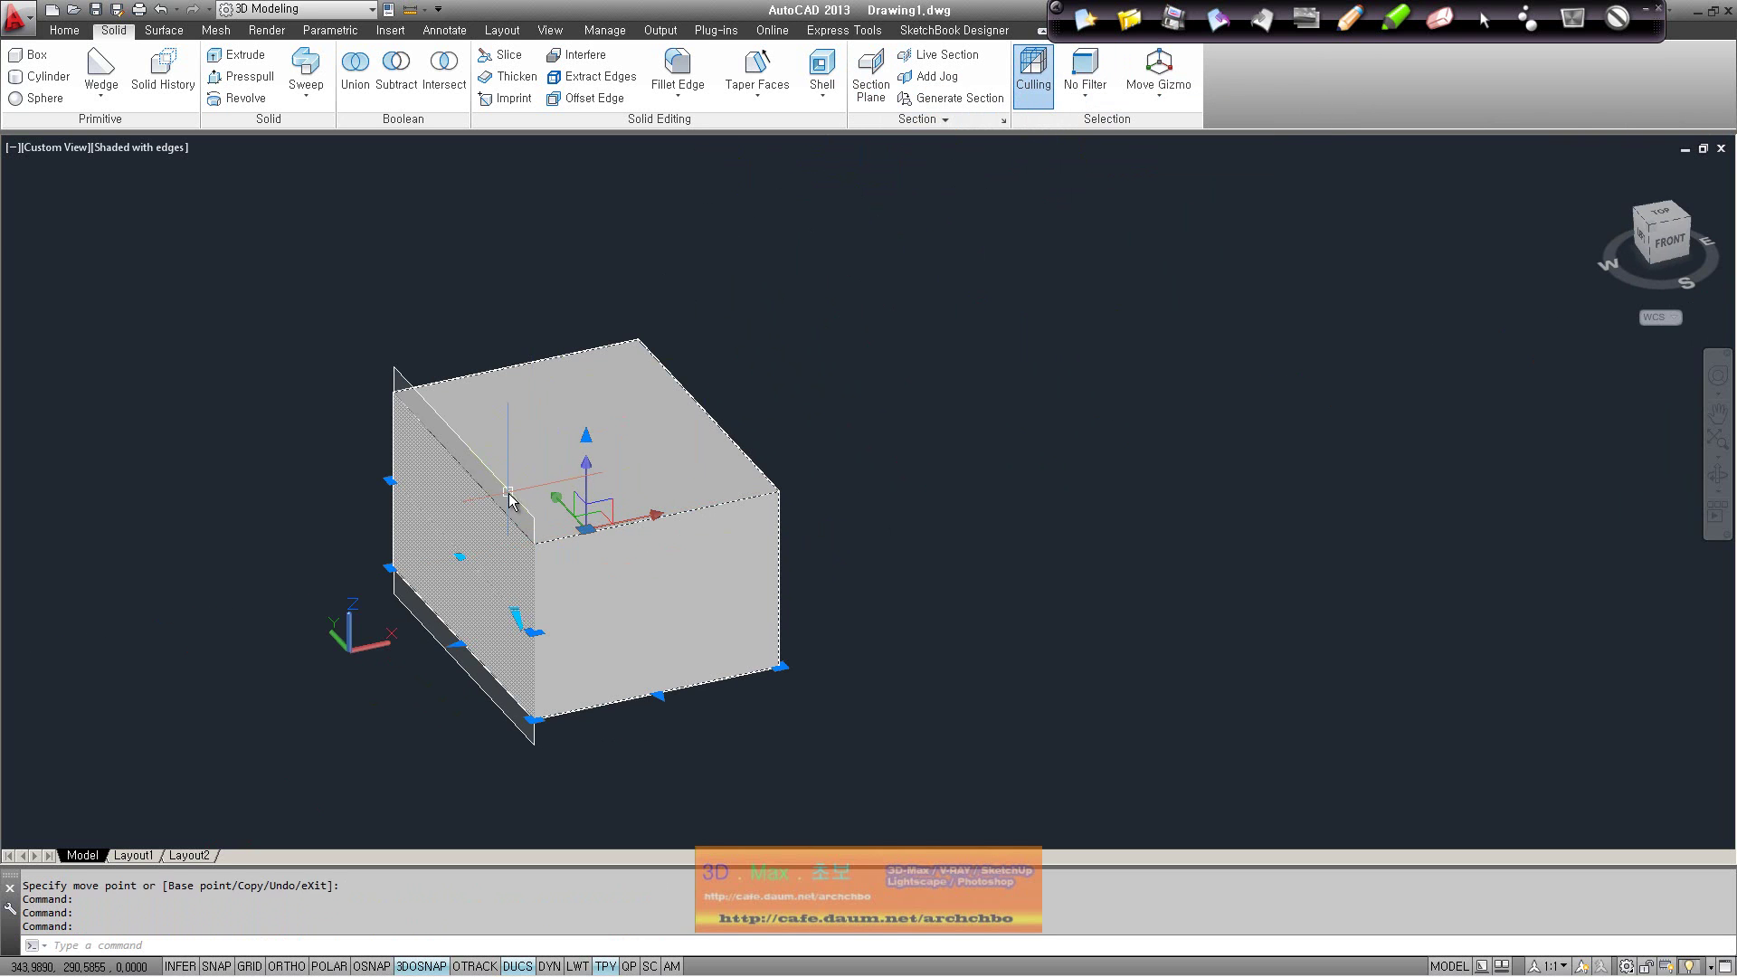
key("Escape")
Move the section plane with the gizmo until it sits flush against the box's front face, then toggle live section
left_click(423, 416)
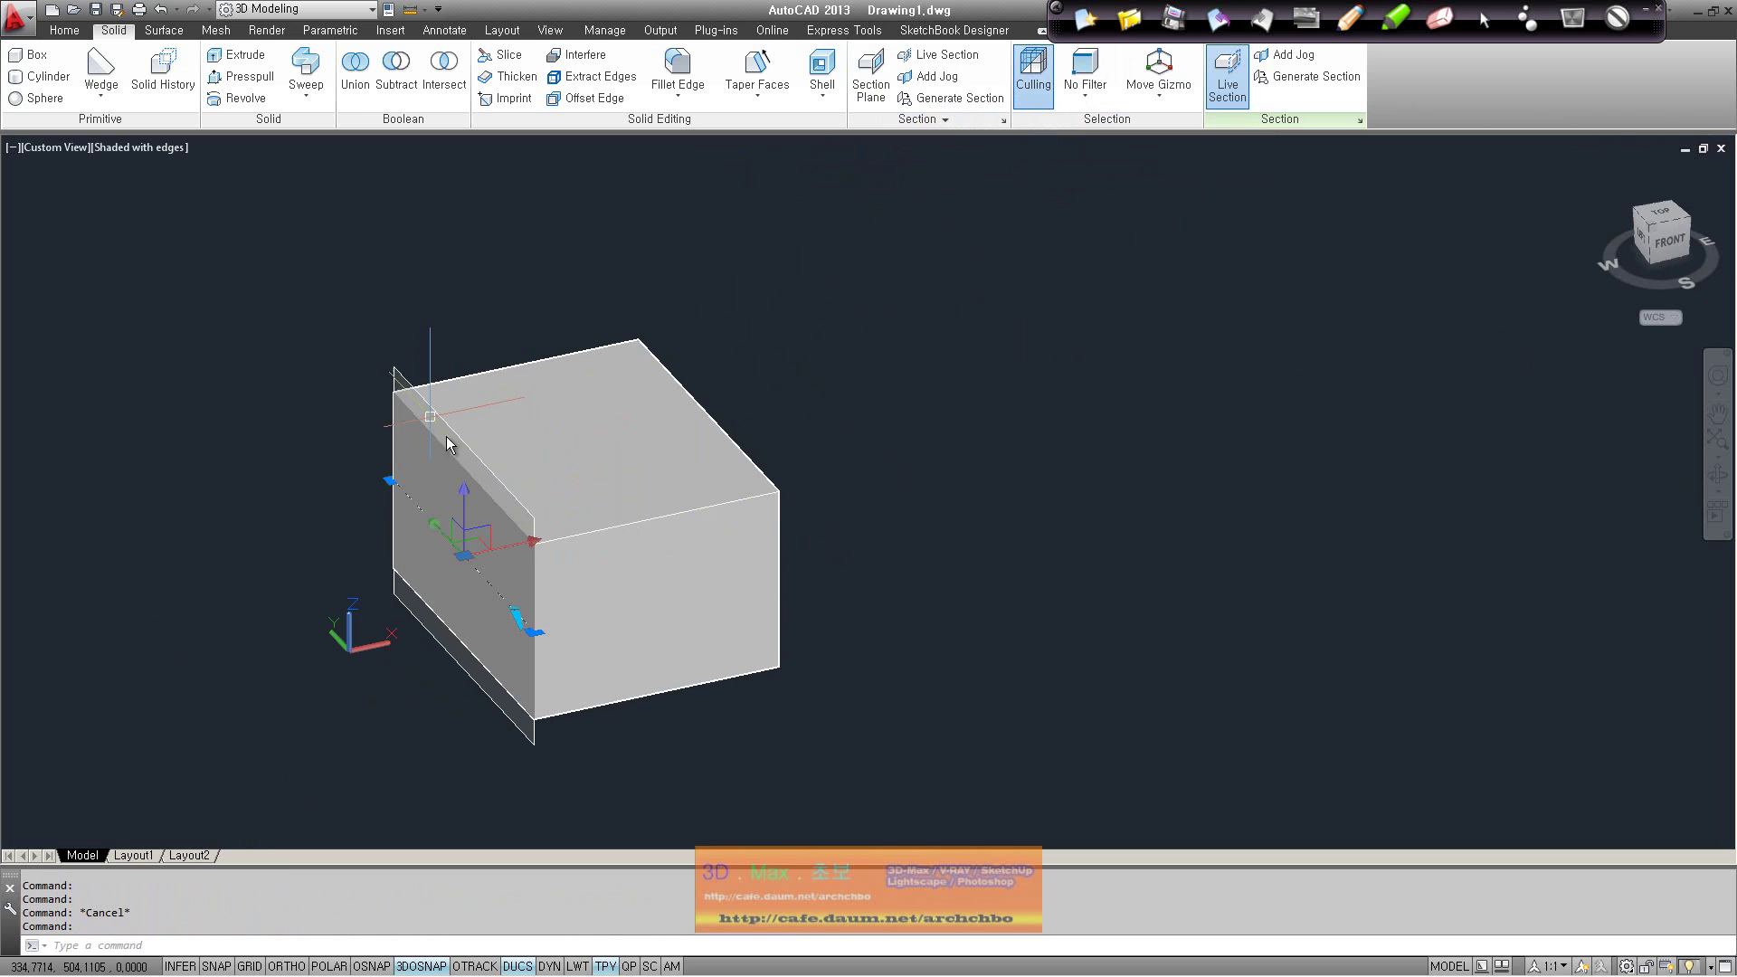
left_click(492, 557)
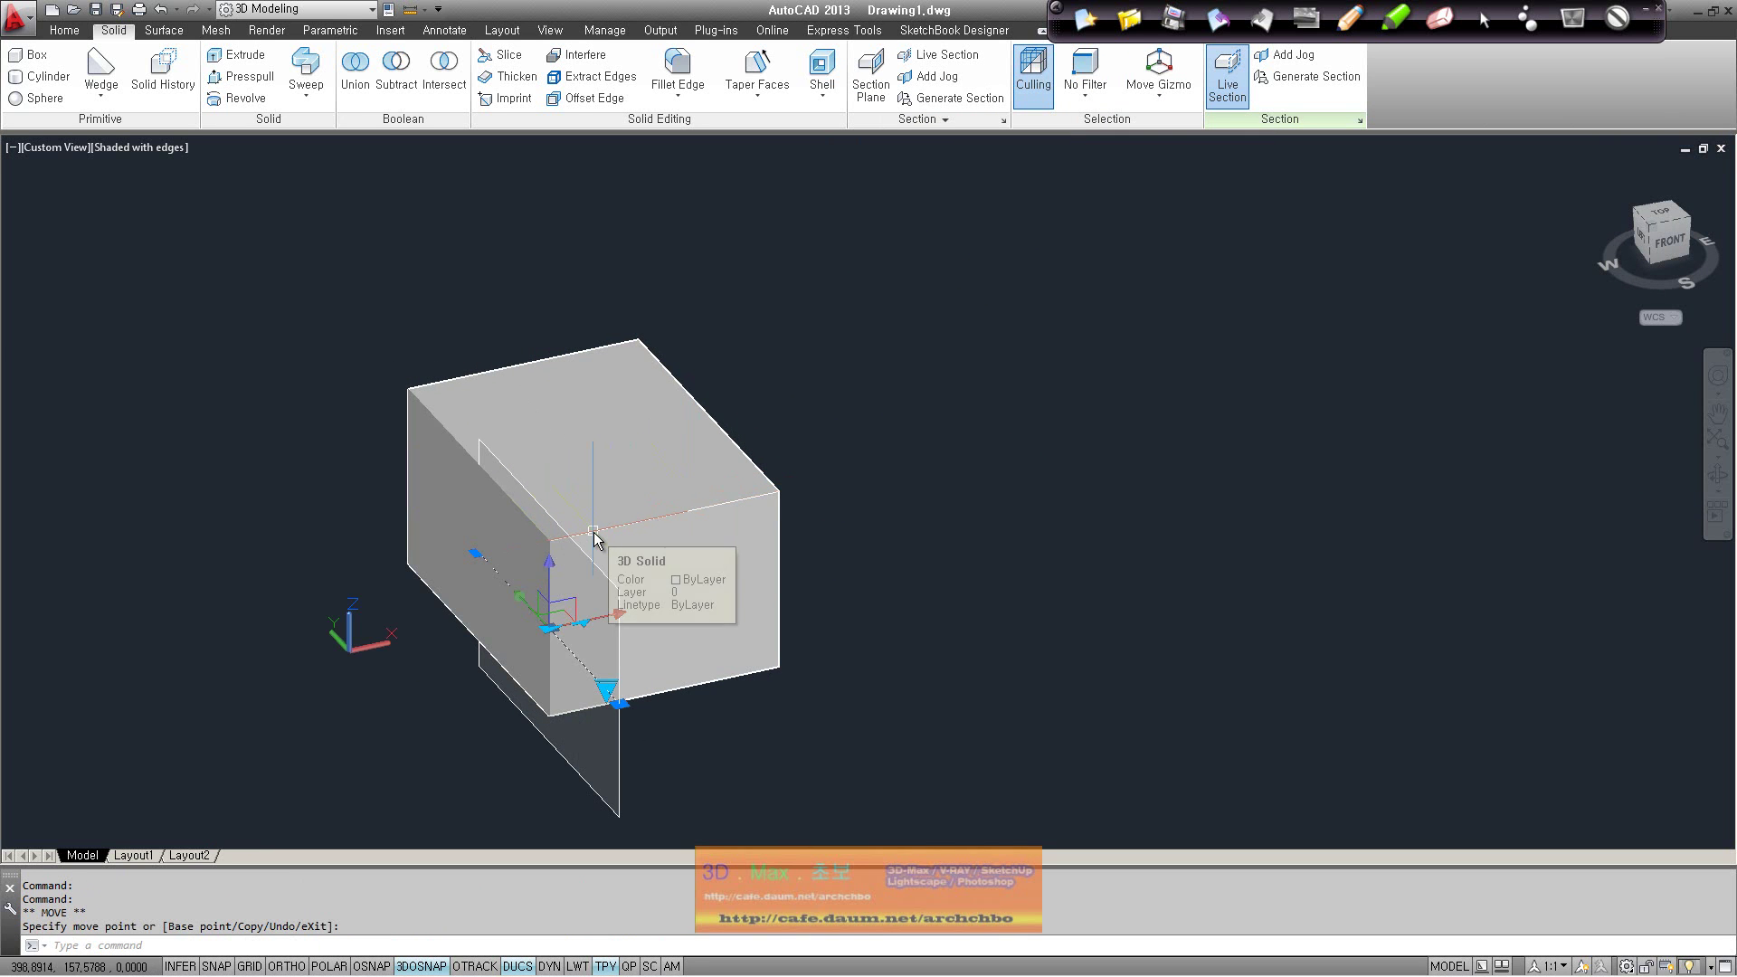
mouse_move(640, 249)
middle_mouse_down("shift")
mouse_move(717, 481)
mouse_move(764, 454)
middle_mouse_up("shift")
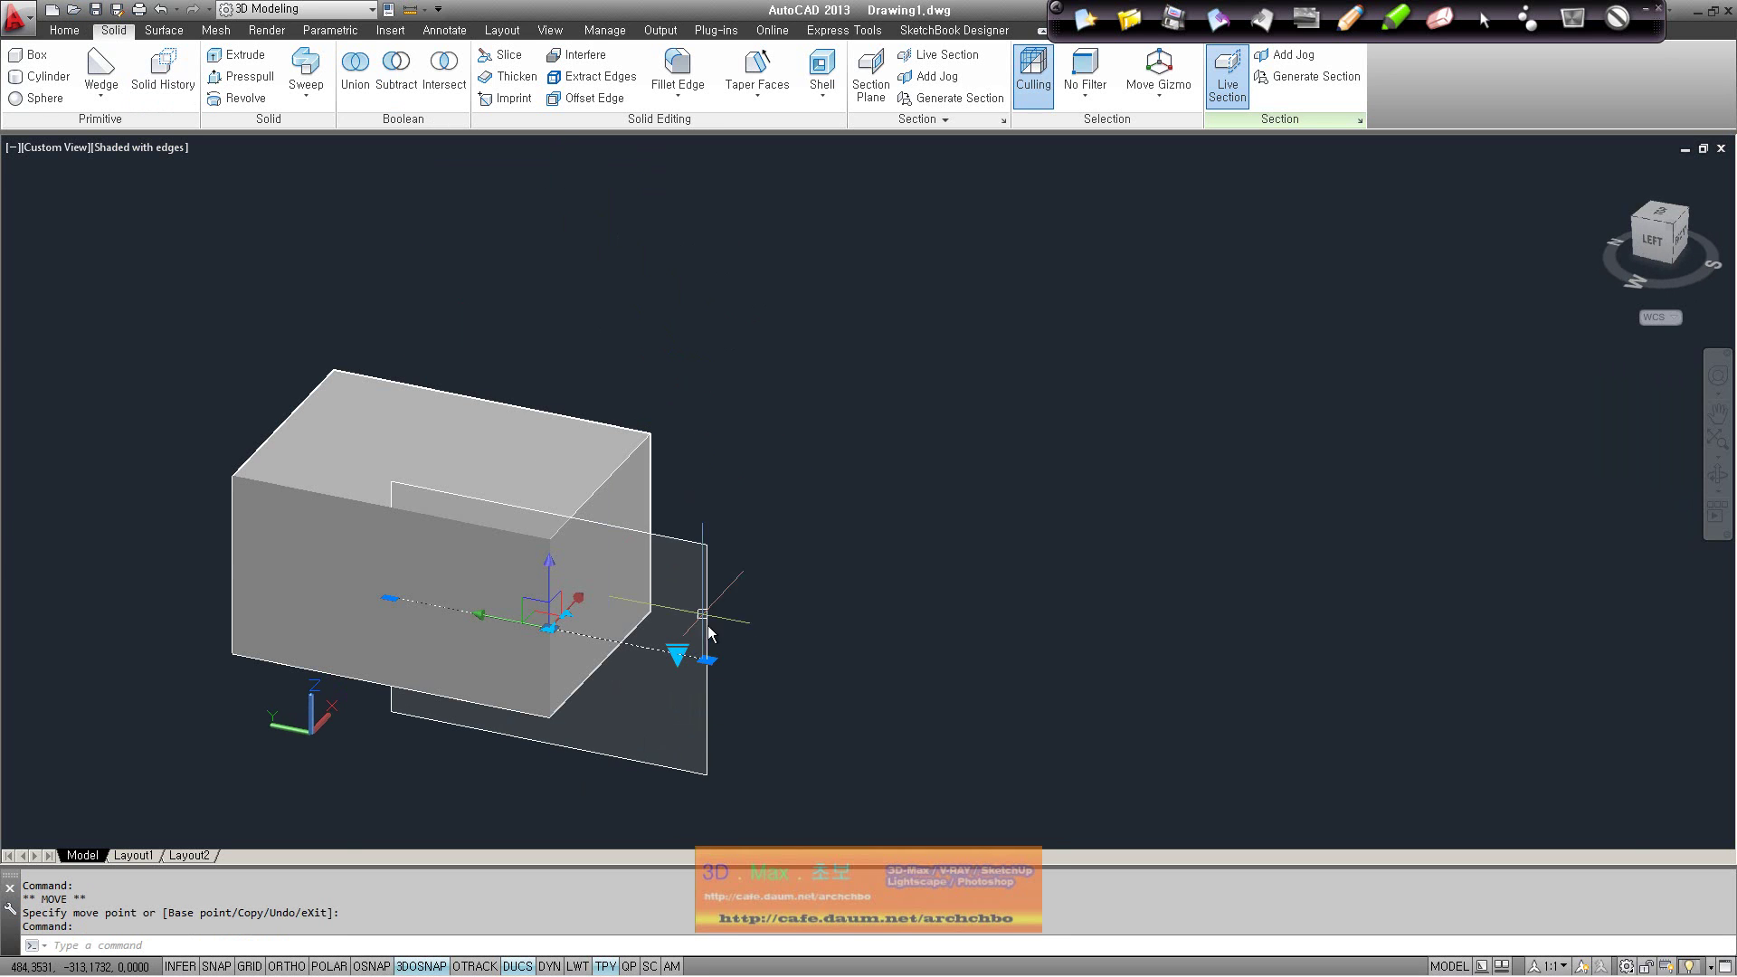
left_click(541, 626)
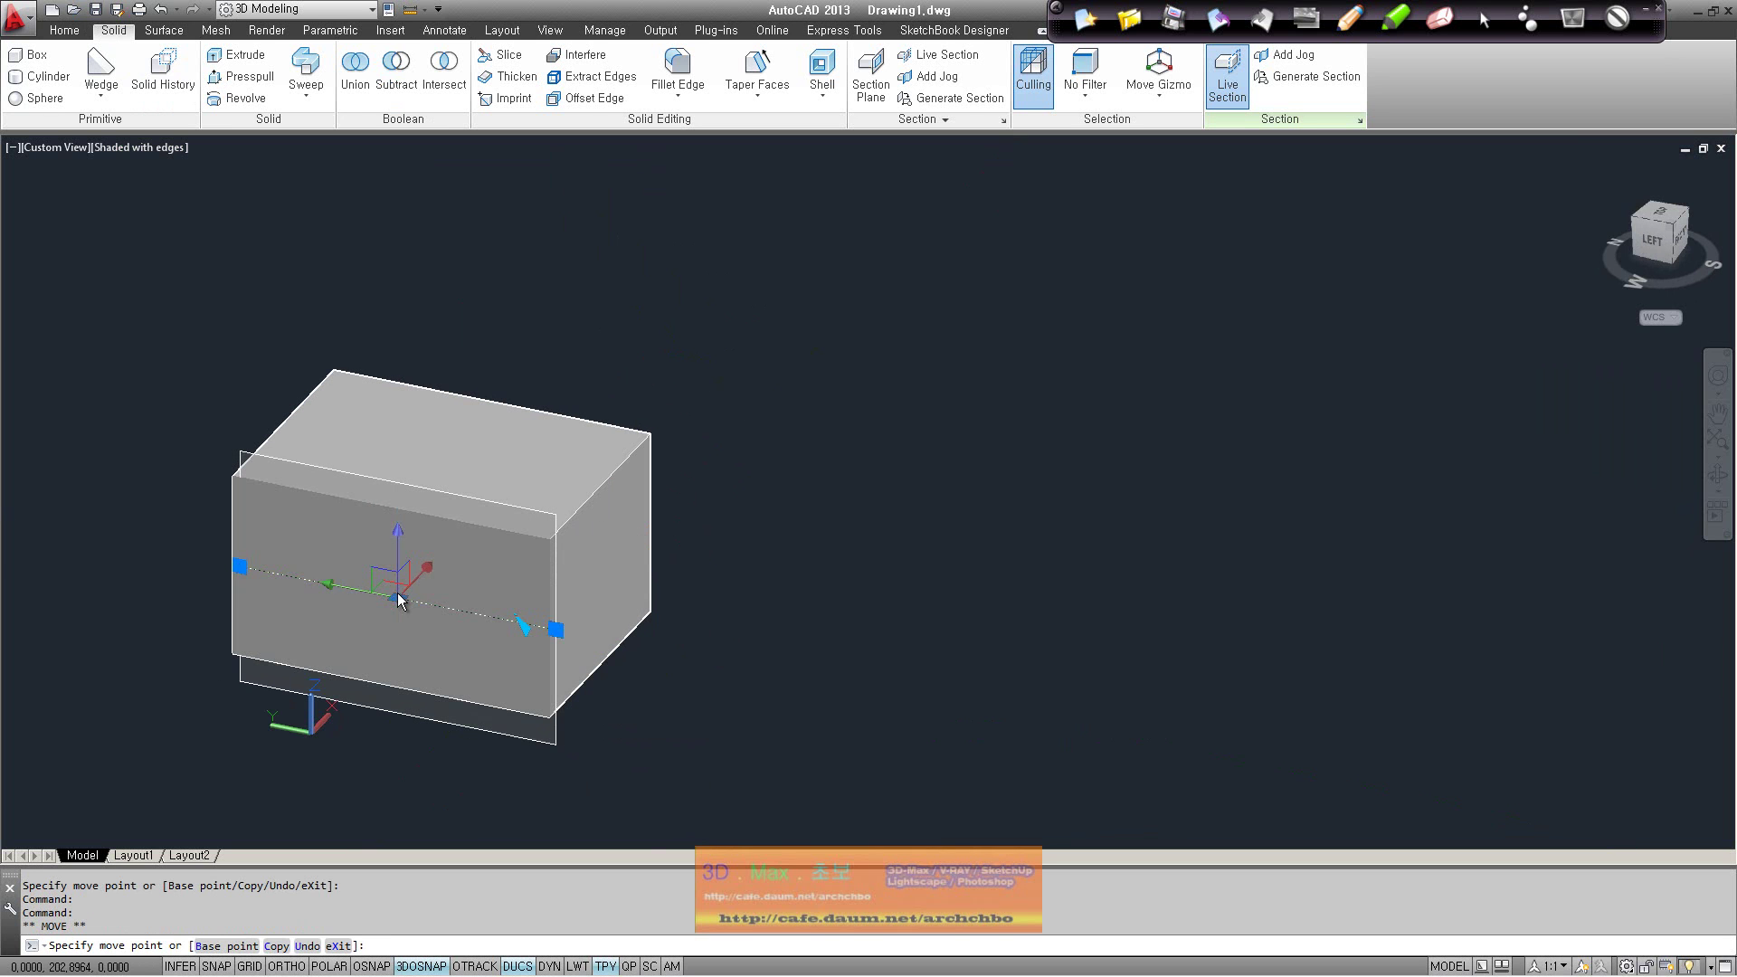
left_click(398, 599)
left_click(404, 600)
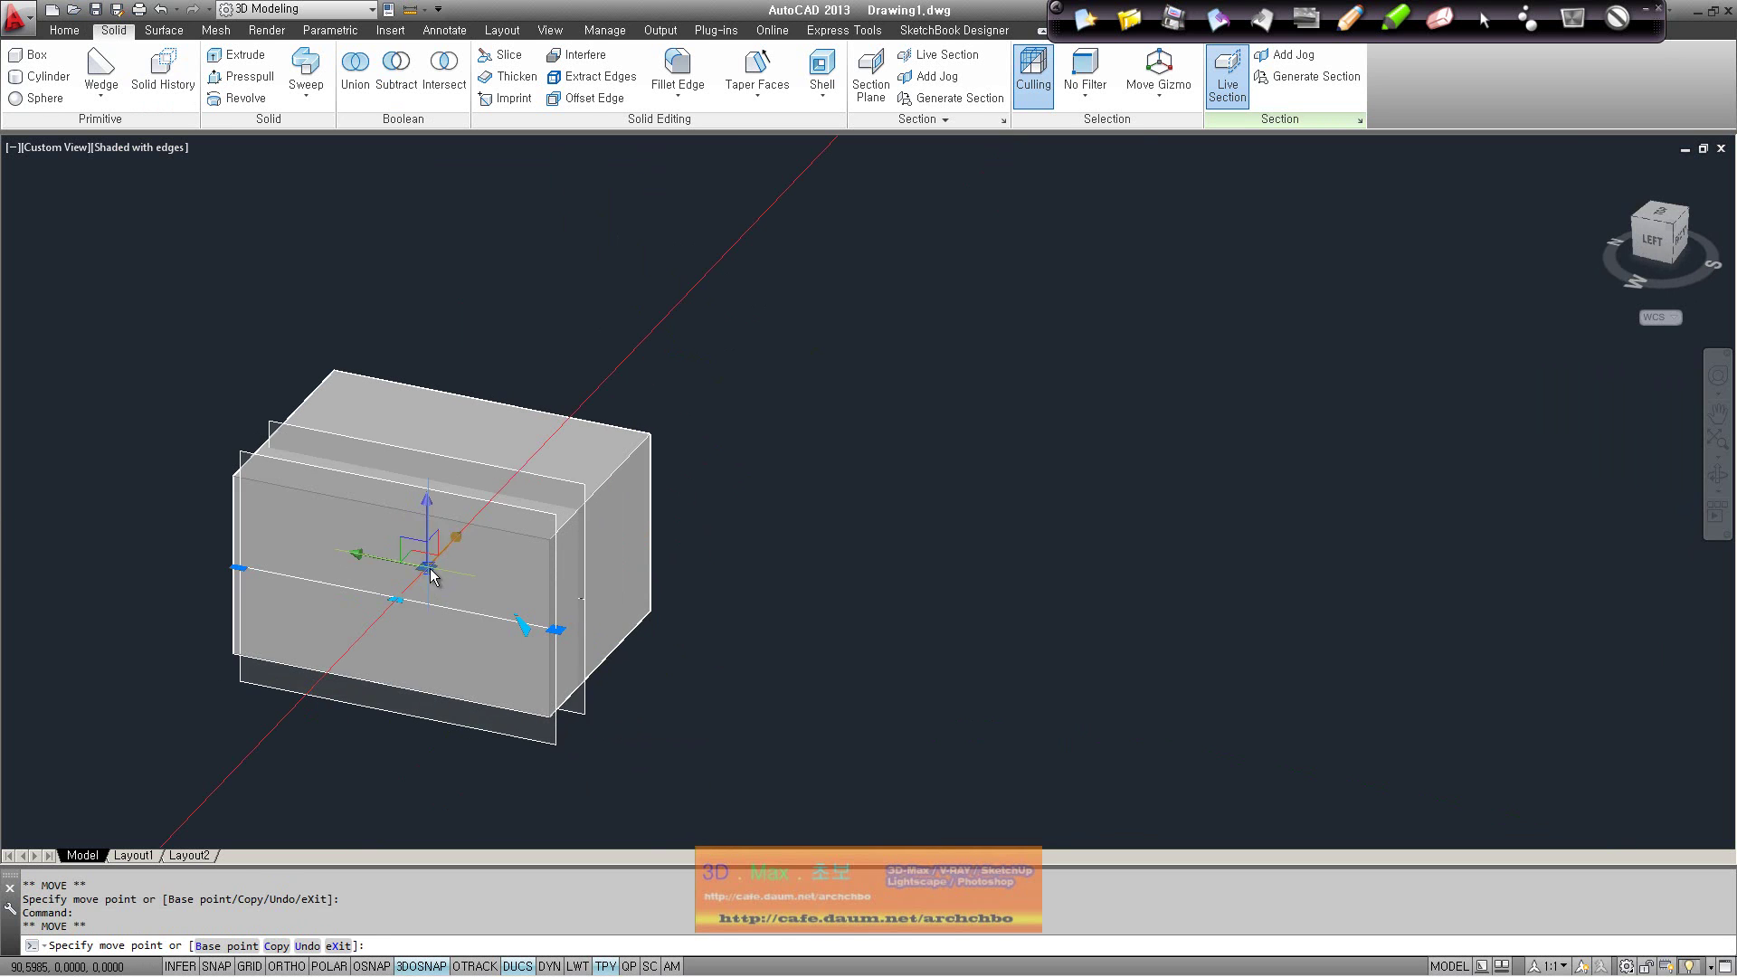
left_click(430, 573)
left_click(1231, 86)
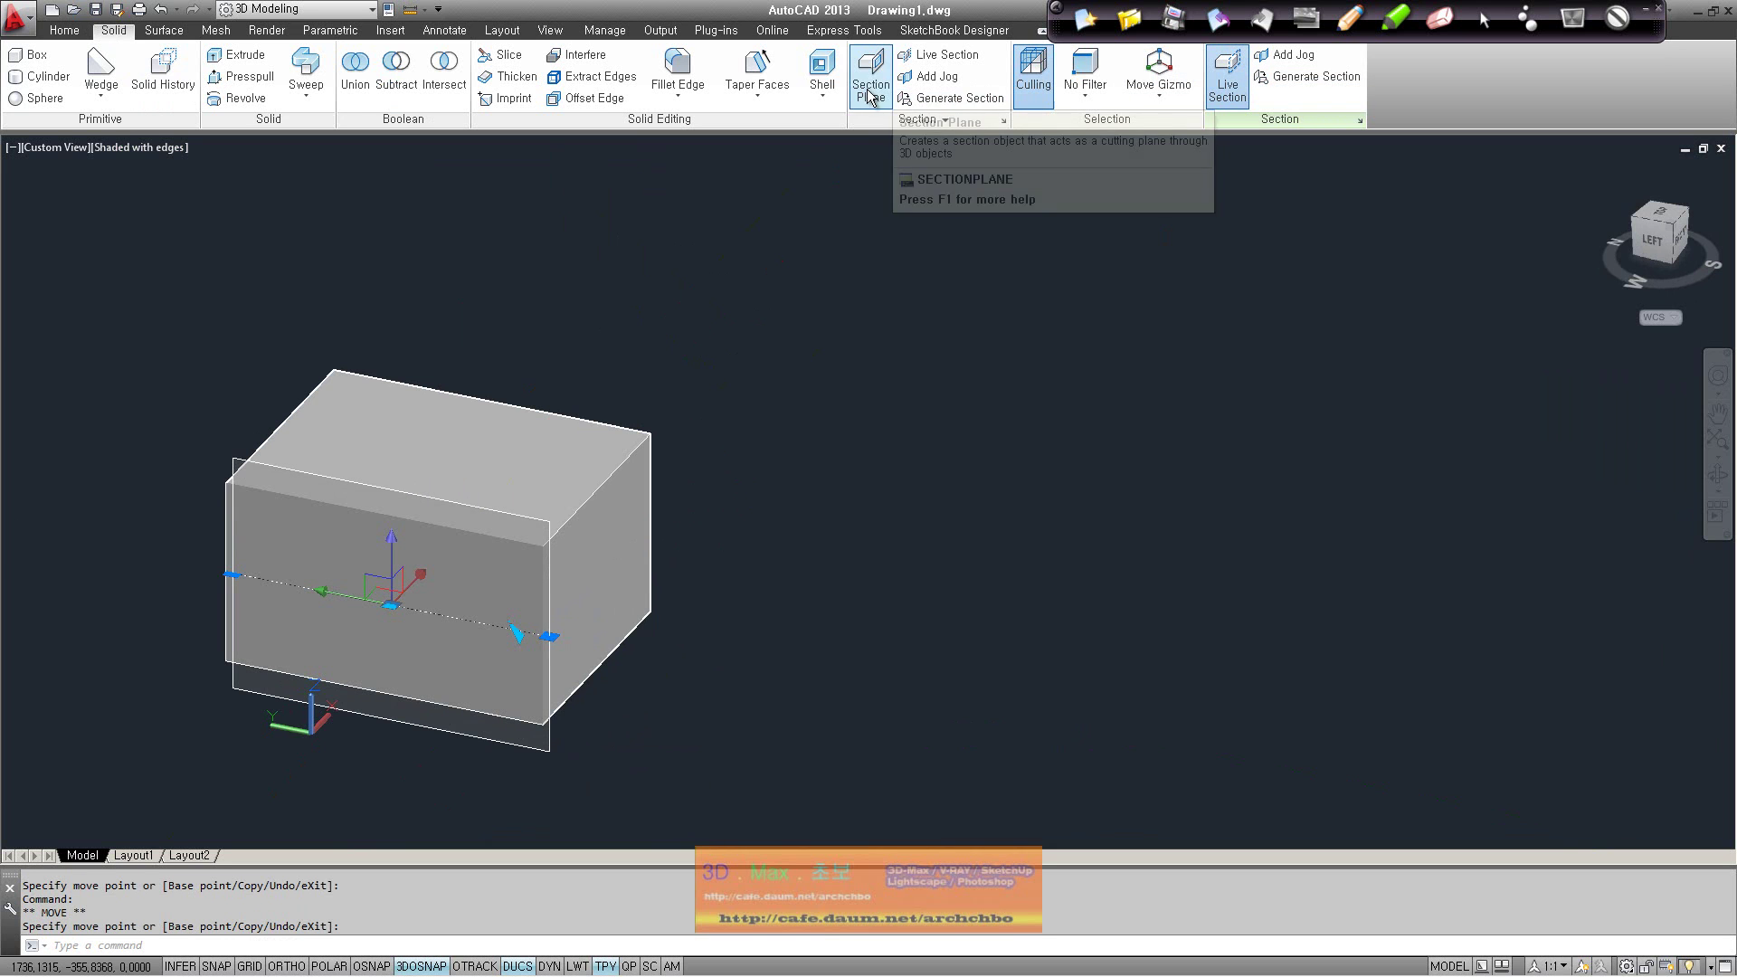
Try two Add Jog points that miss the section line, dismissing the warnings
left_click(935, 77)
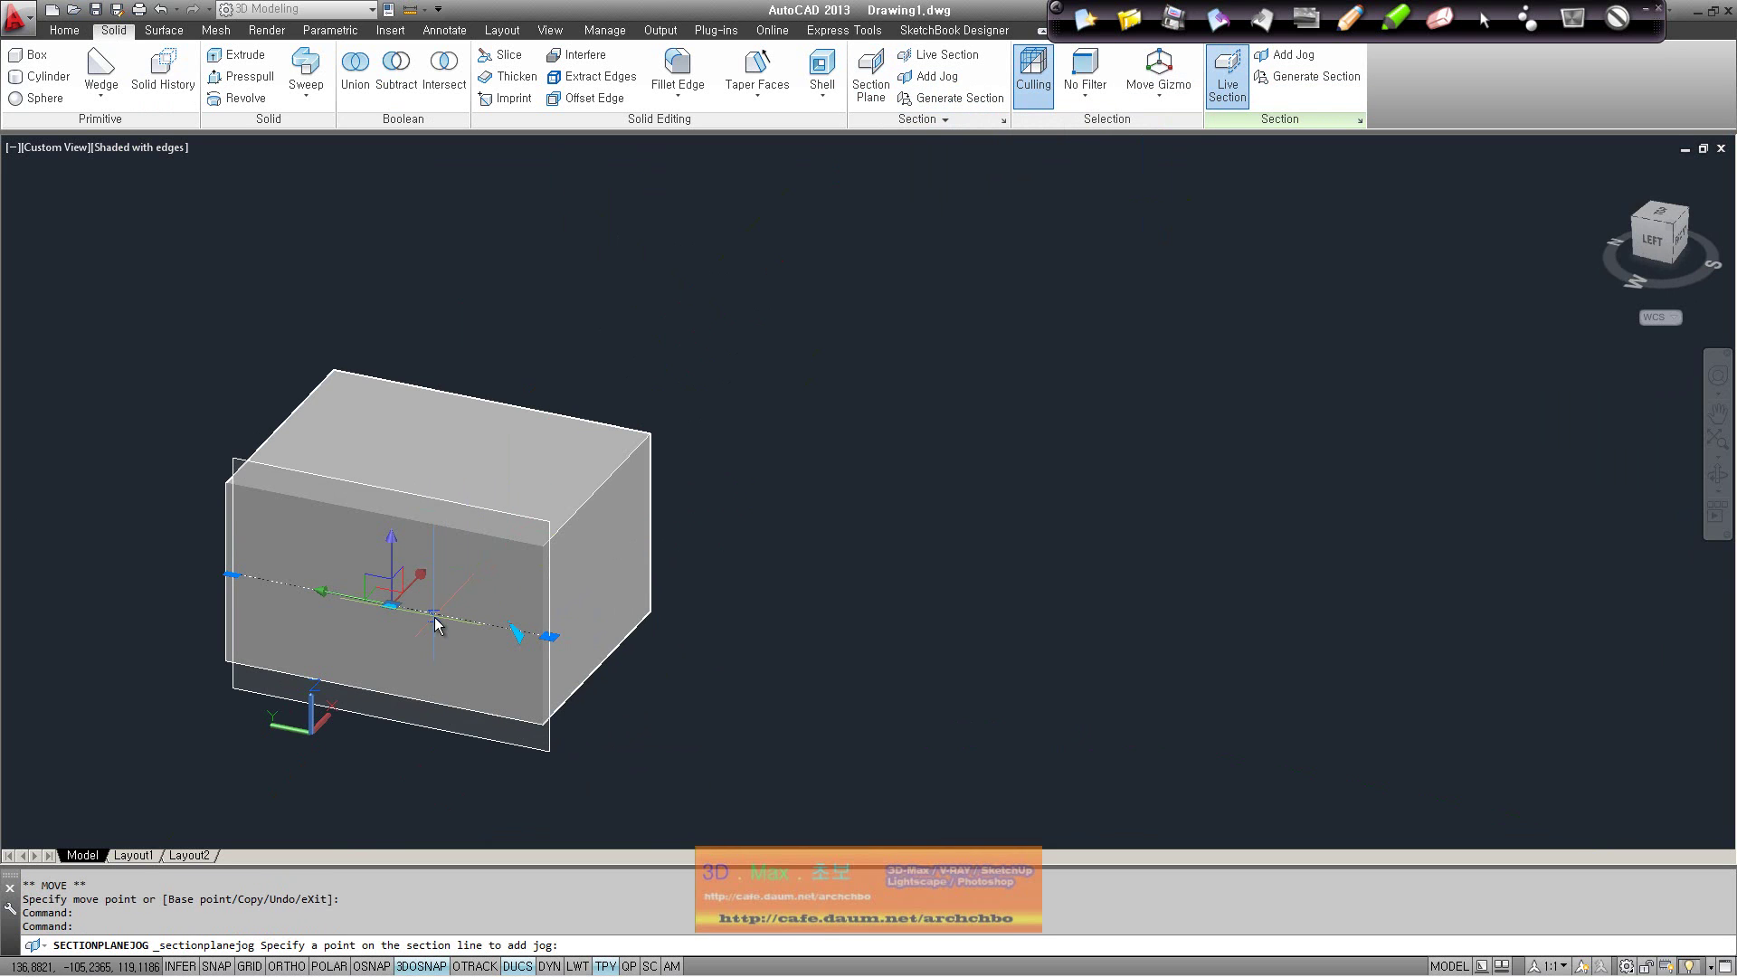
left_click(399, 496)
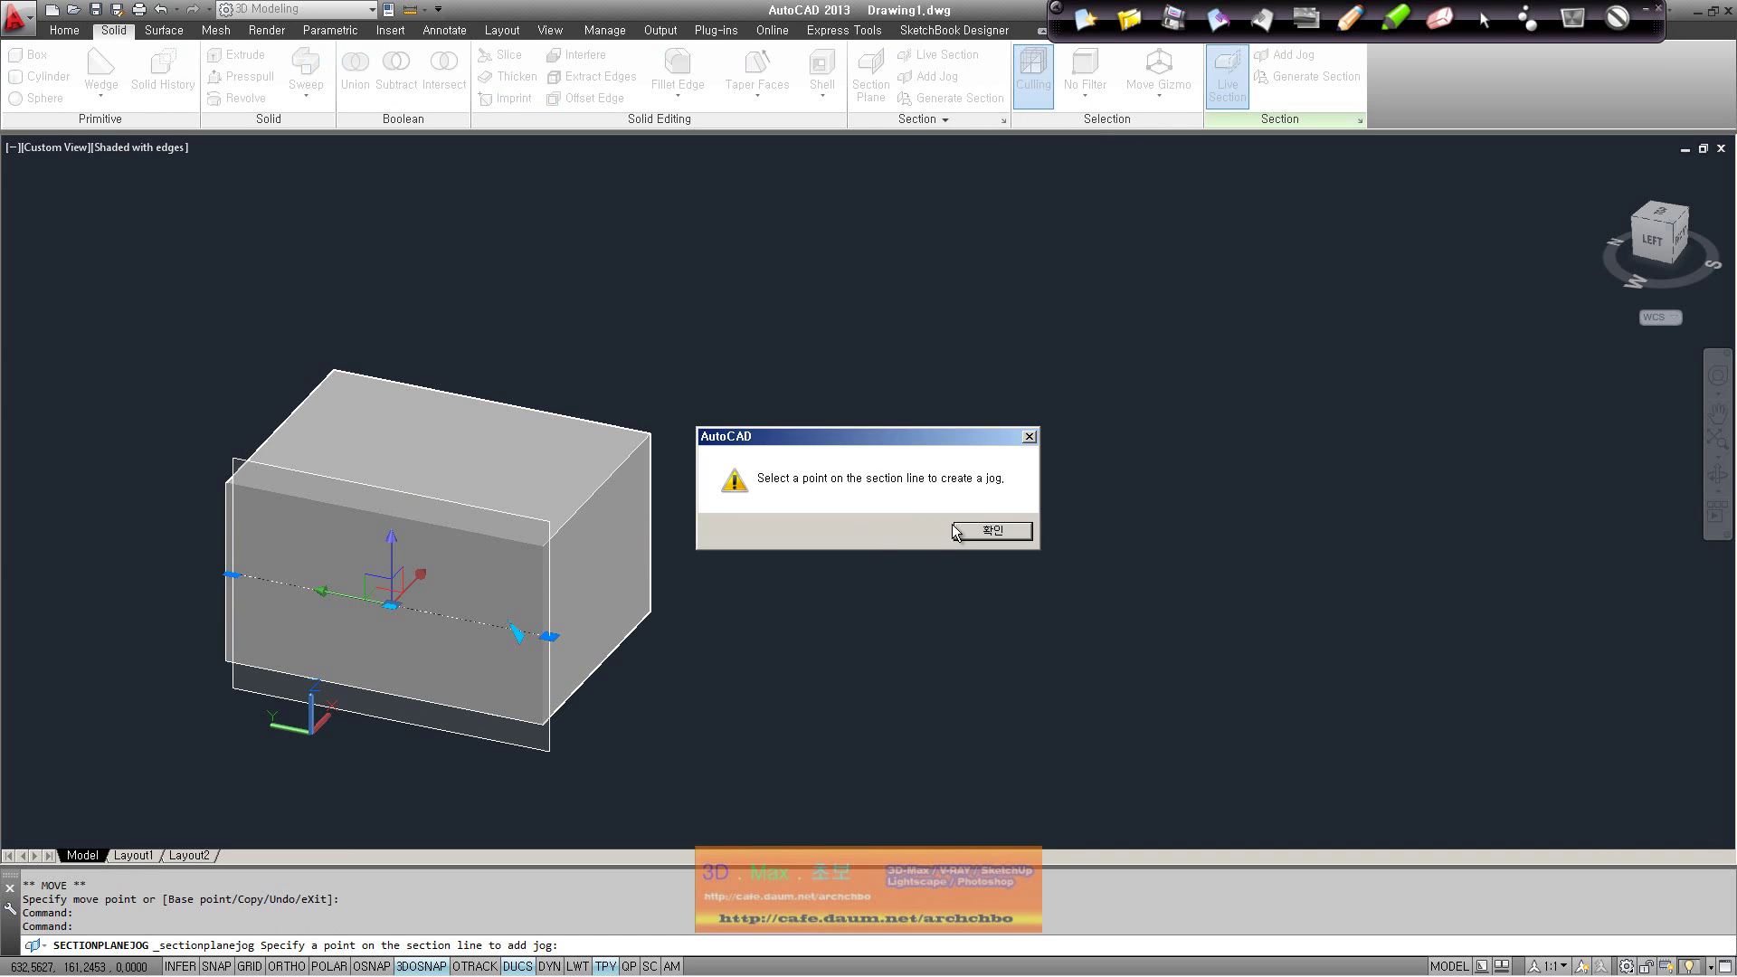
left_click(991, 531)
left_click(415, 613)
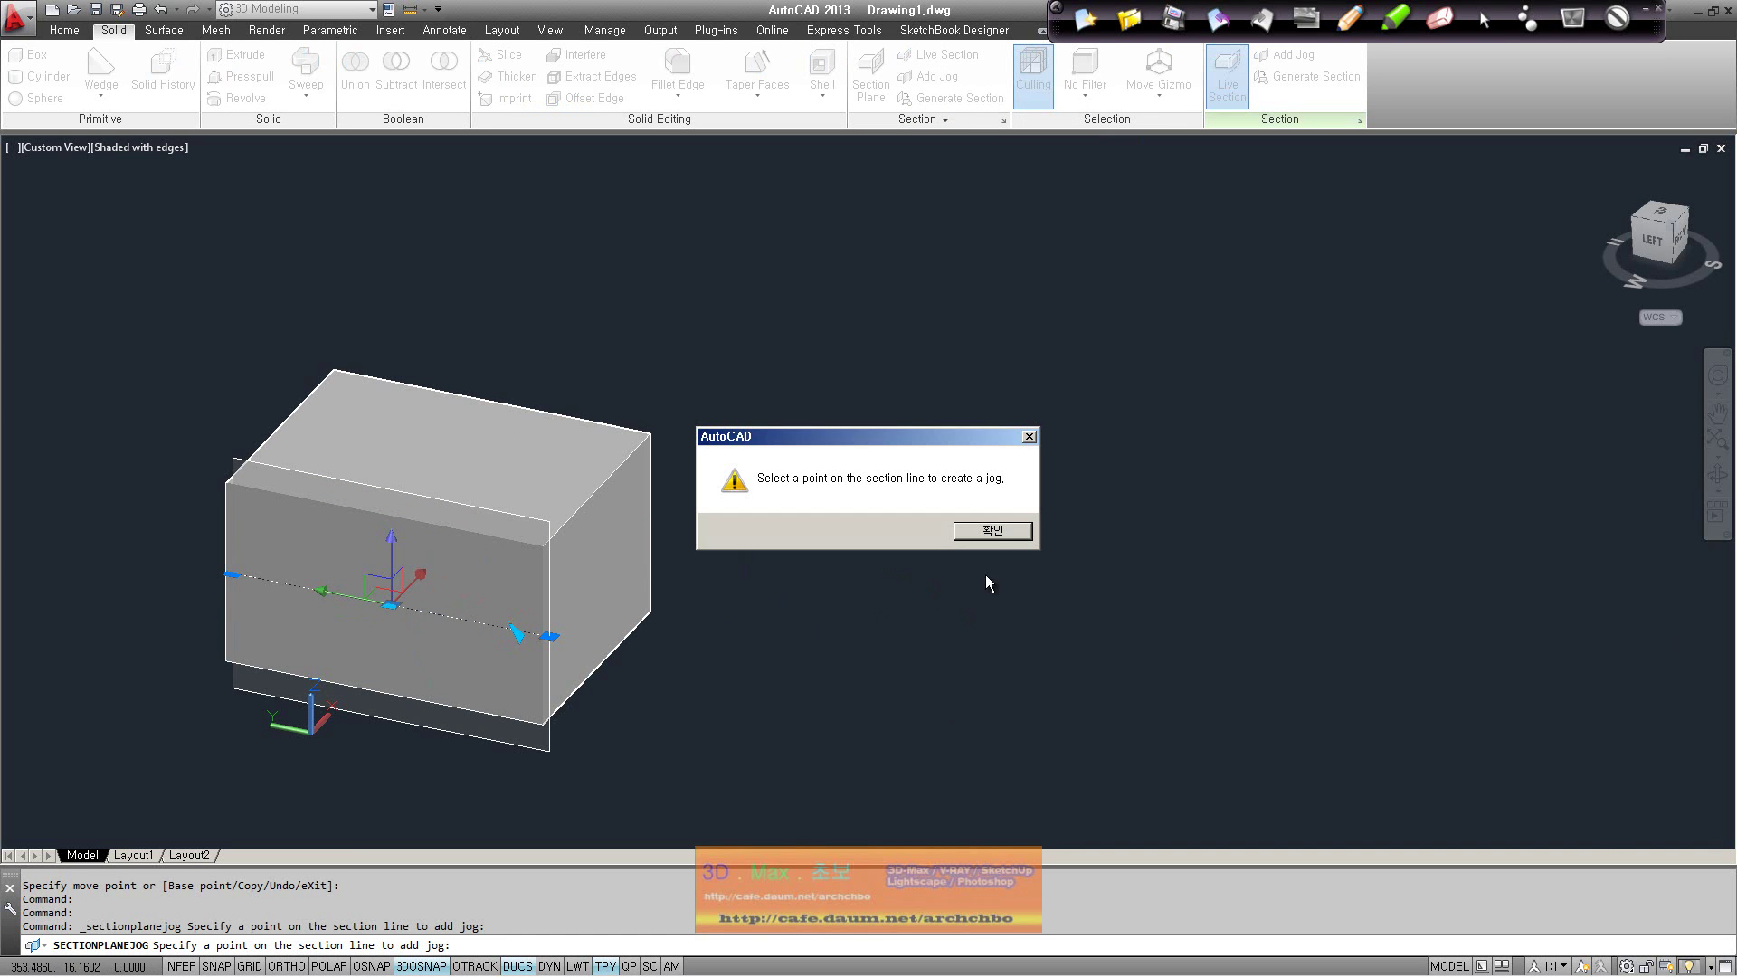
left_click(992, 530)
Place a jog near the end of the section line, giving the box an L-shaped cut
mouse_move(589, 627)
middle_mouse_down("shift")
mouse_move(578, 803)
mouse_move(435, 719)
middle_mouse_up("shift")
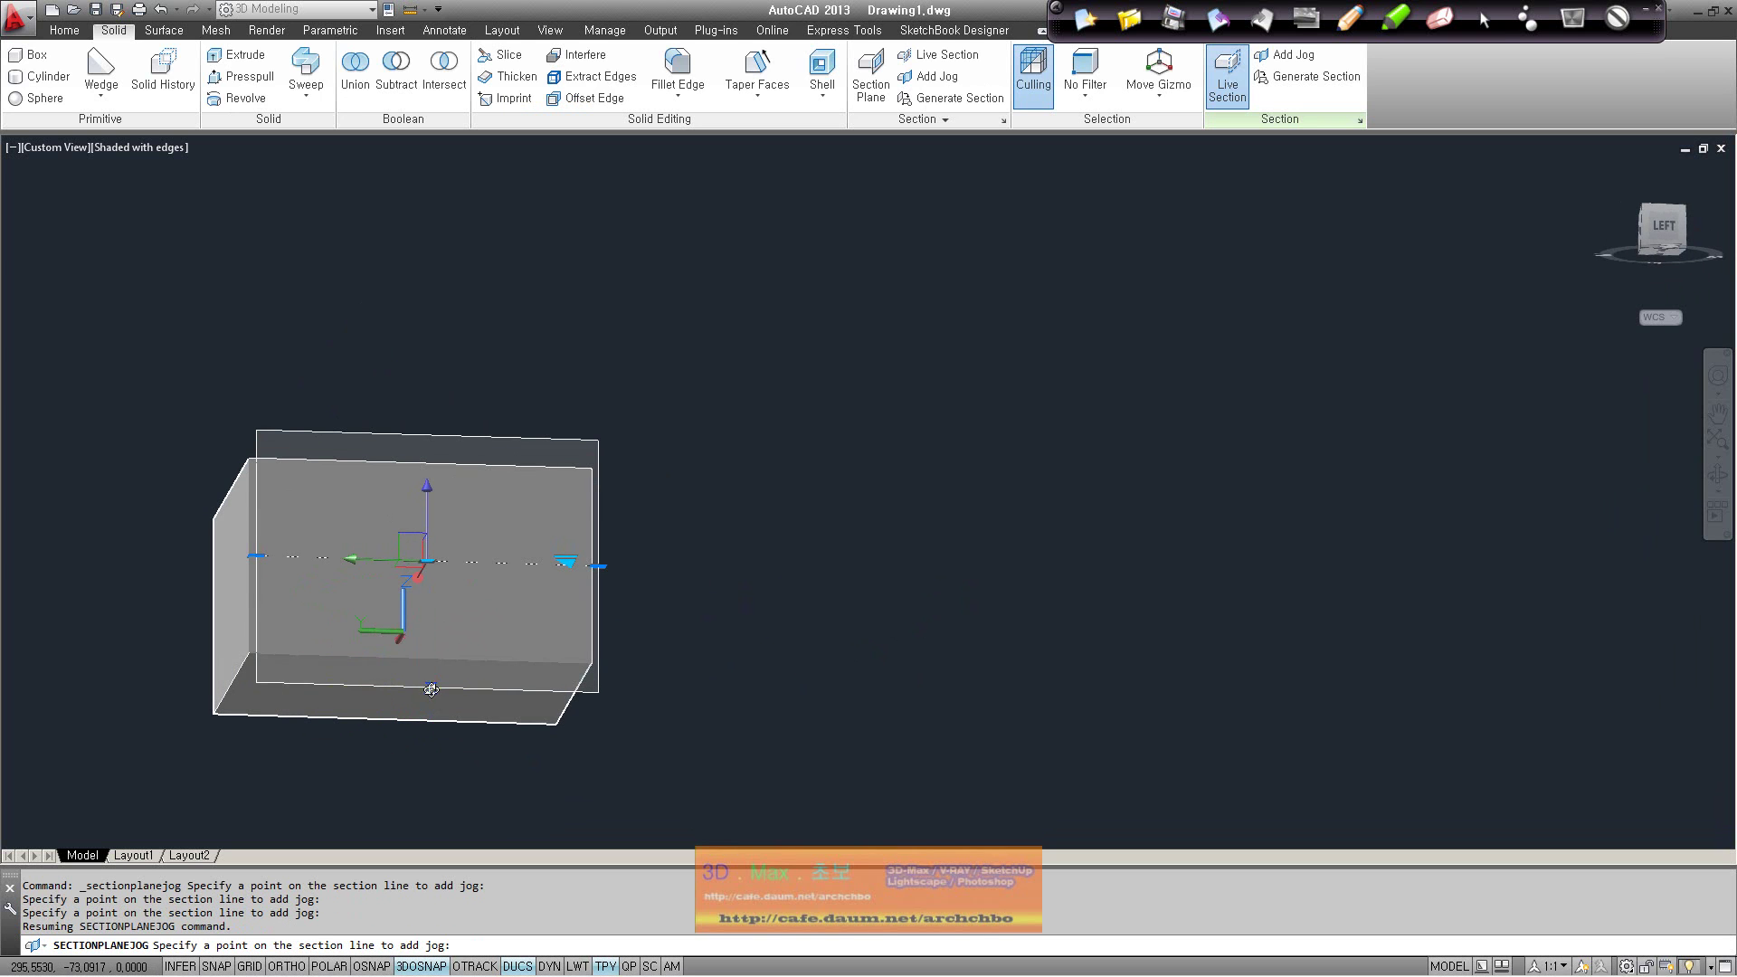
left_click(430, 690)
left_click(976, 536)
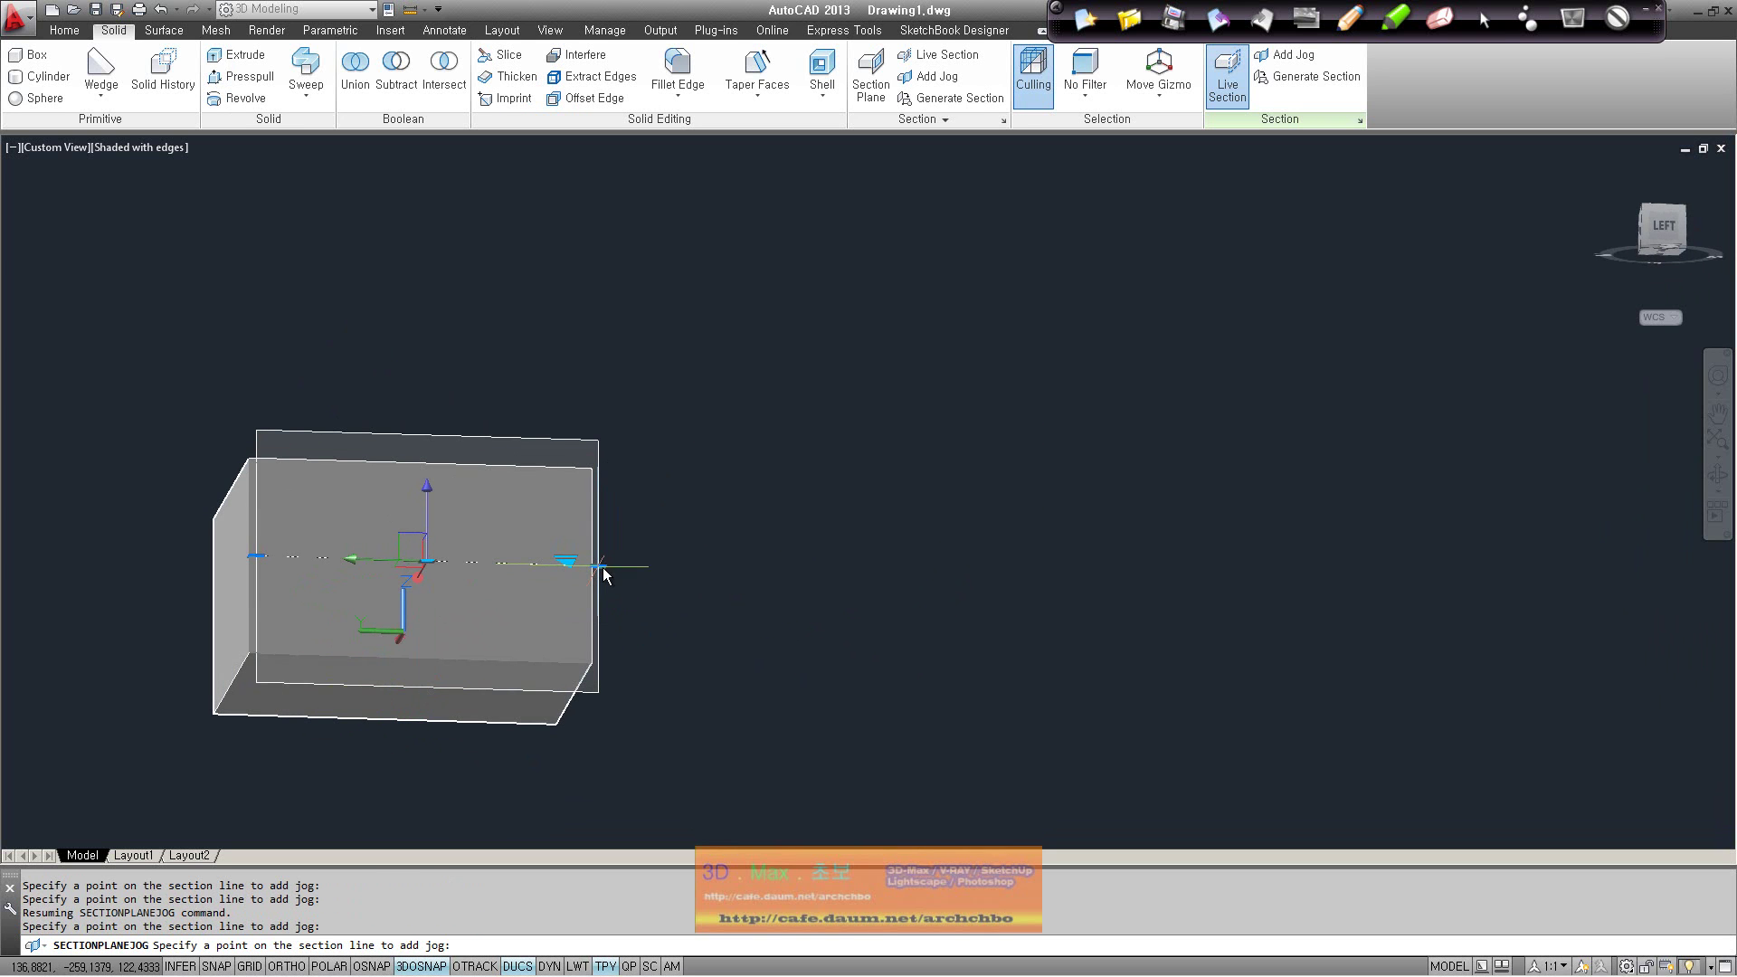
left_click(602, 570)
mouse_move(621, 582)
middle_mouse_down("shift")
mouse_move(606, 749)
mouse_move(551, 509)
middle_mouse_up("shift")
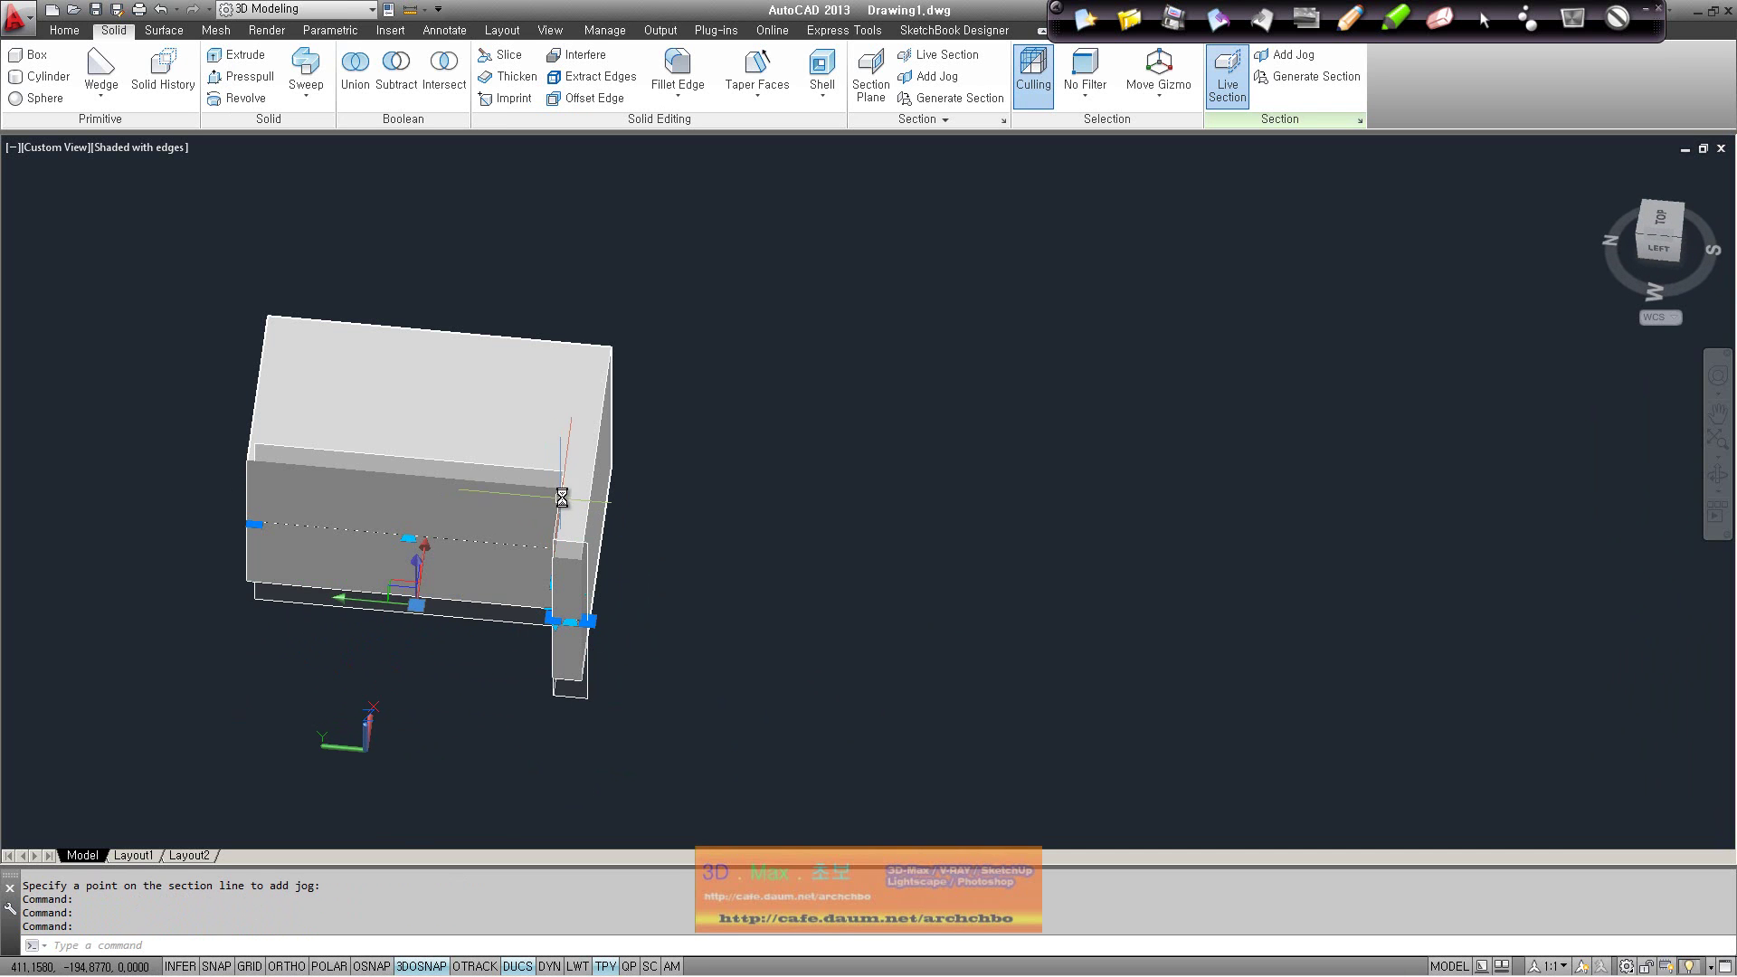
middle_click_drag(555, 475, 557, 474, "shift")
Start a second Add Jog and retry points on the section line, dismissing warnings
left_click(936, 77)
left_click(541, 472)
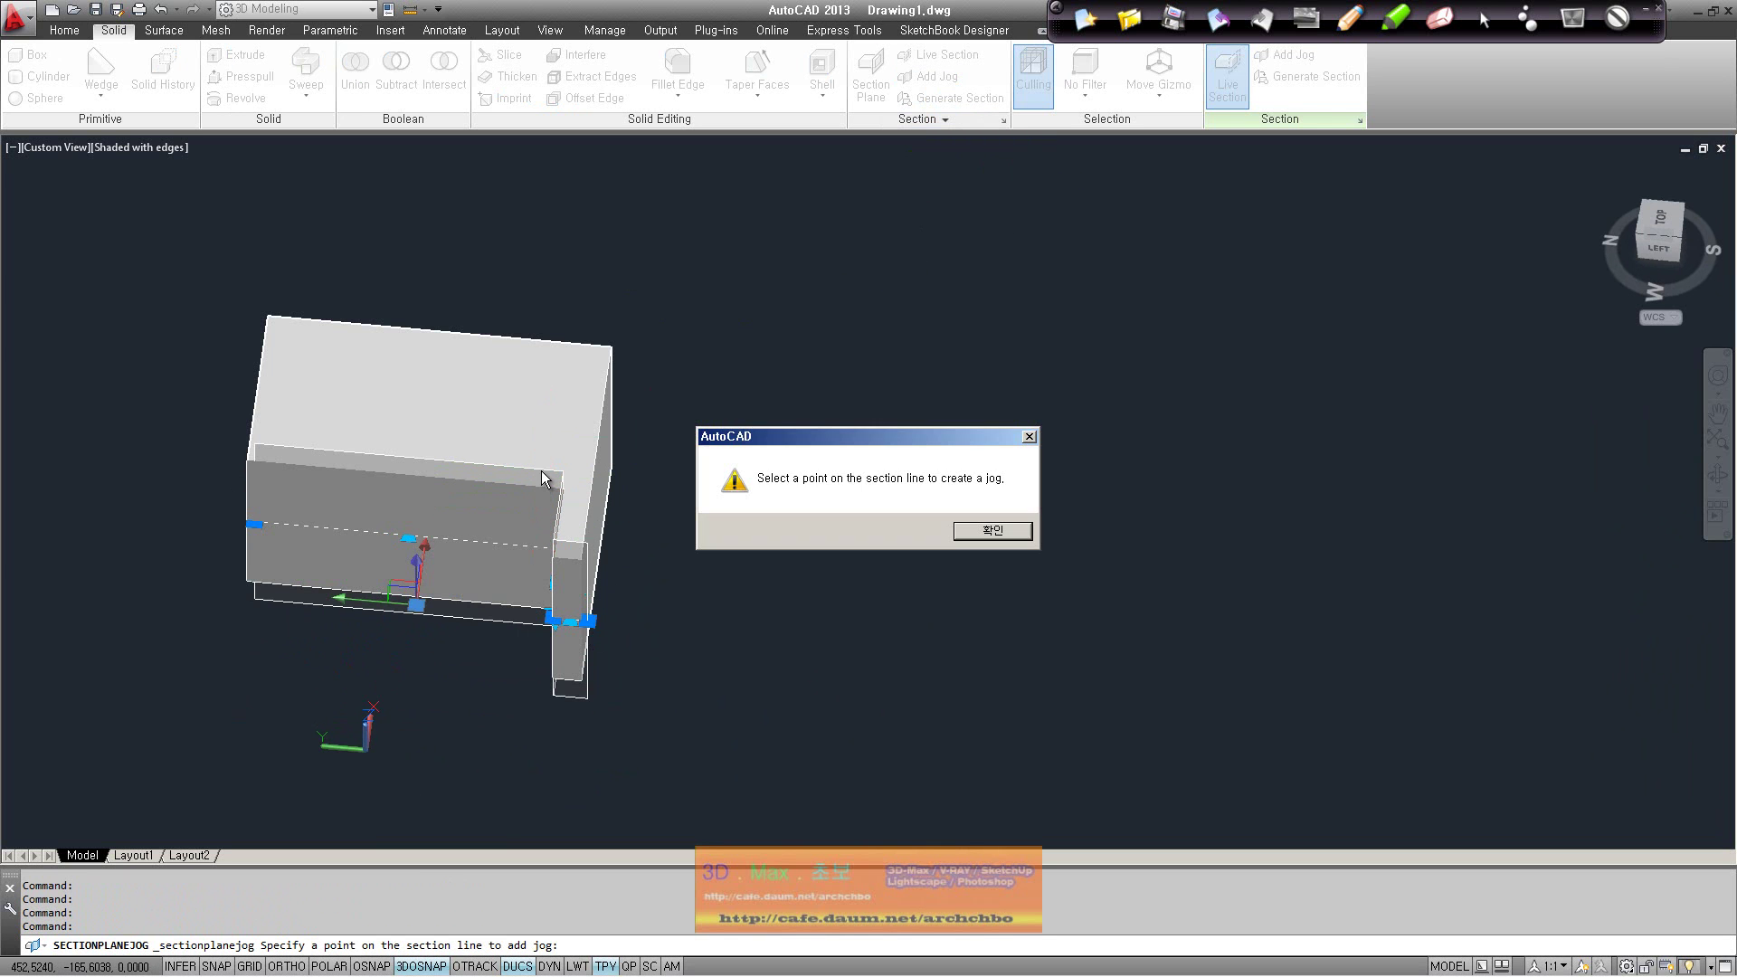
left_click(986, 538)
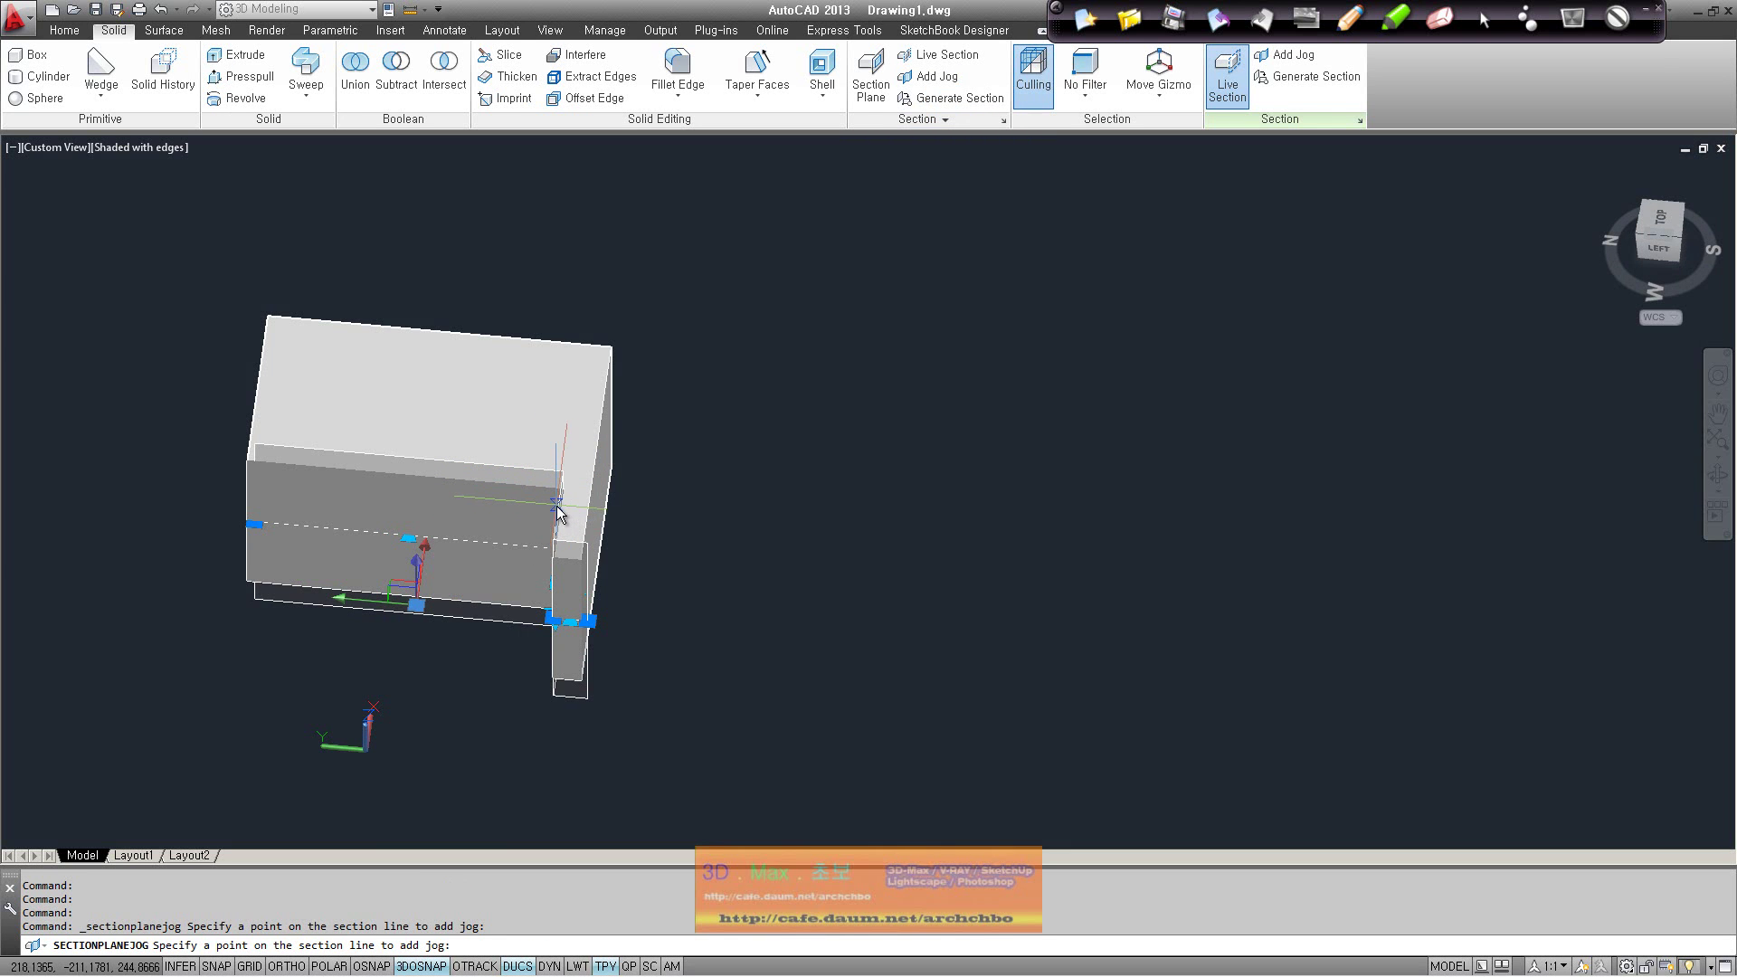
left_click(561, 514)
left_click(963, 540)
middle_click_drag(532, 555, 736, 535, "shift")
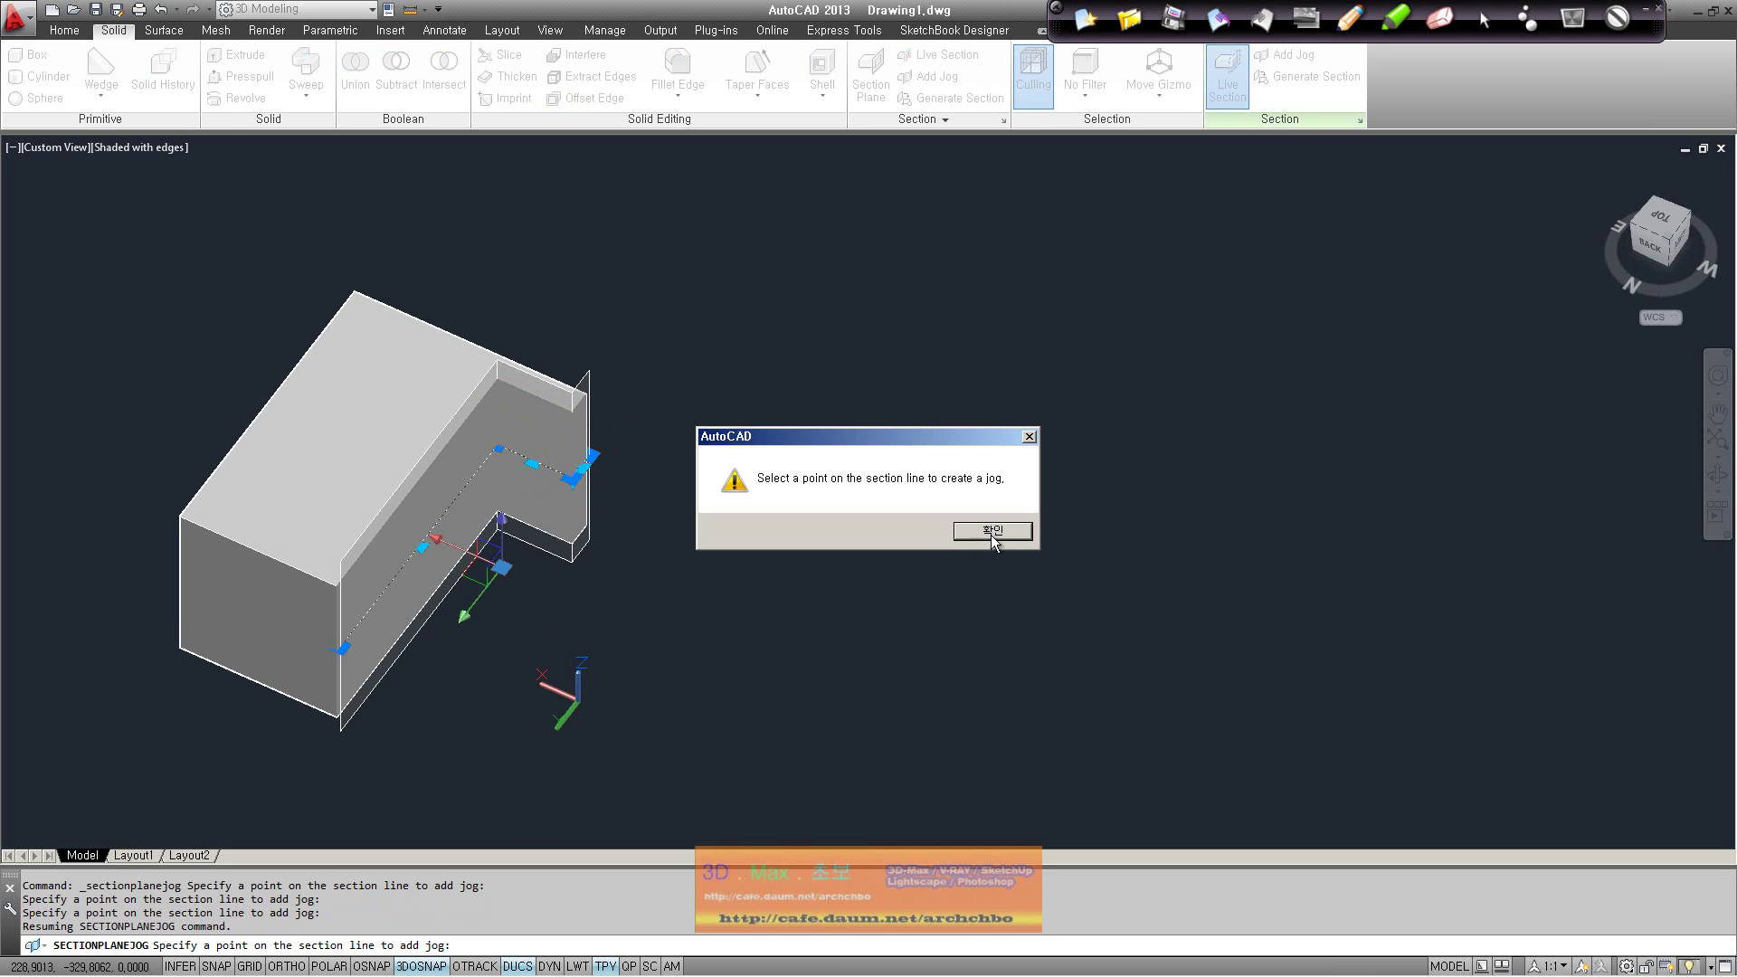
left_click(992, 534)
Keep retrying jog points from the box's left side as each pick is rejected
left_click(533, 557)
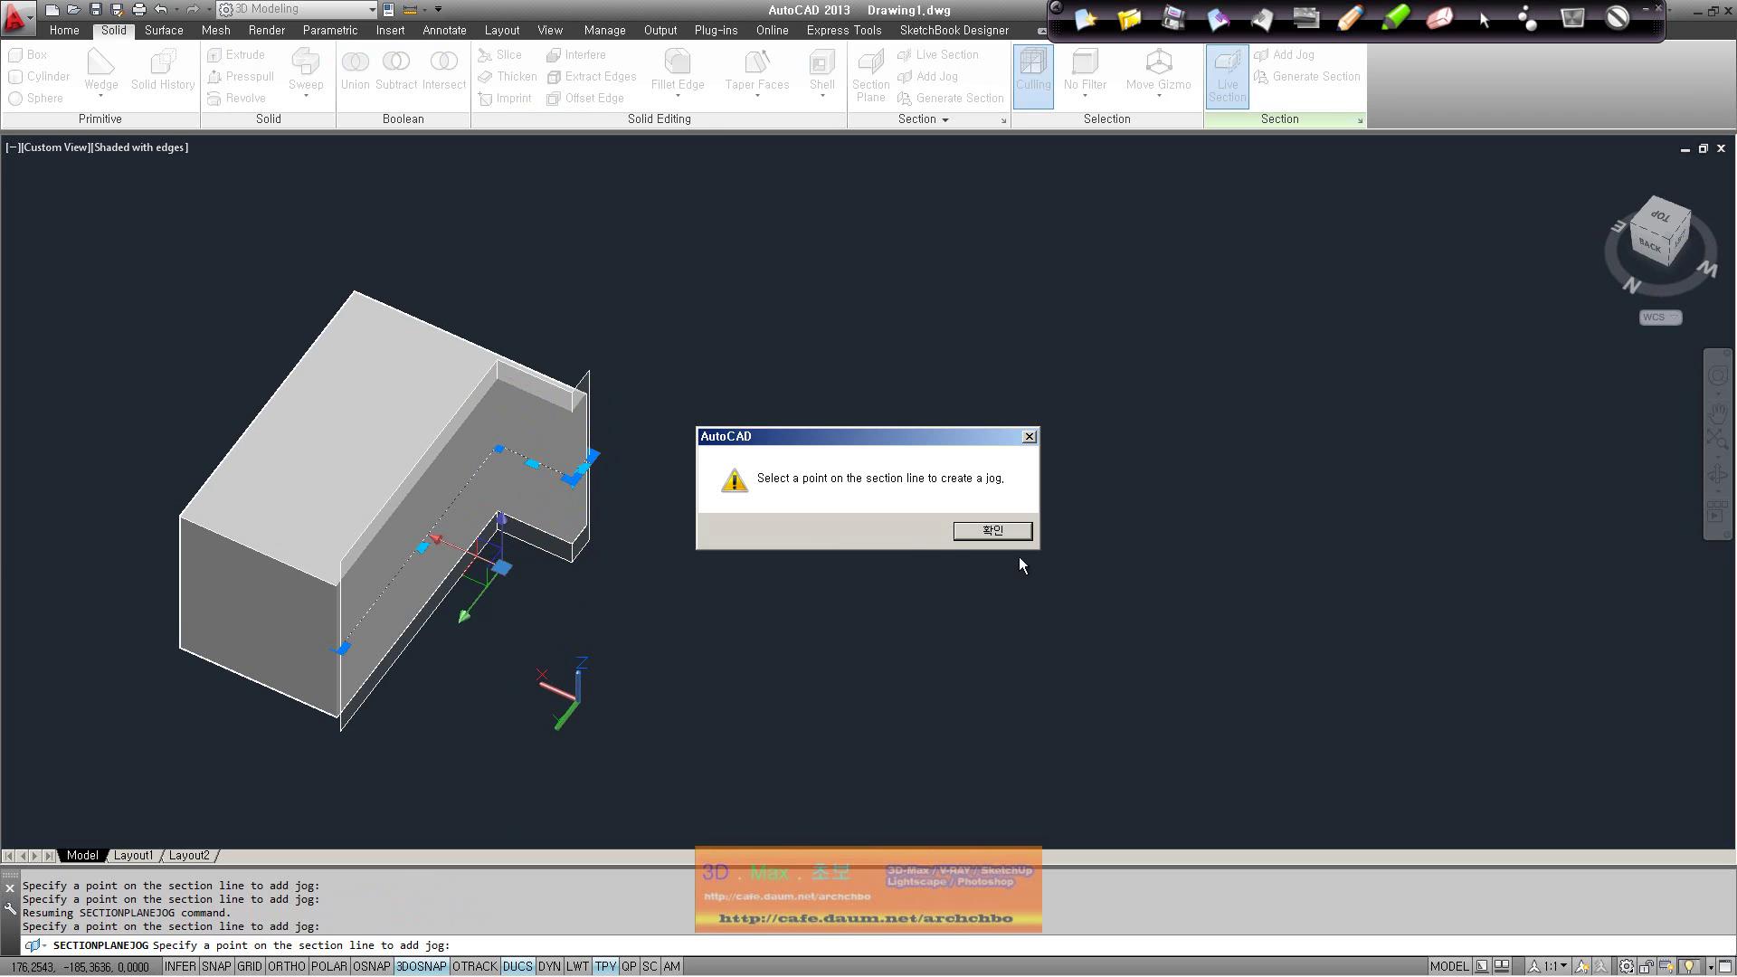
key("Return")
left_click(580, 391)
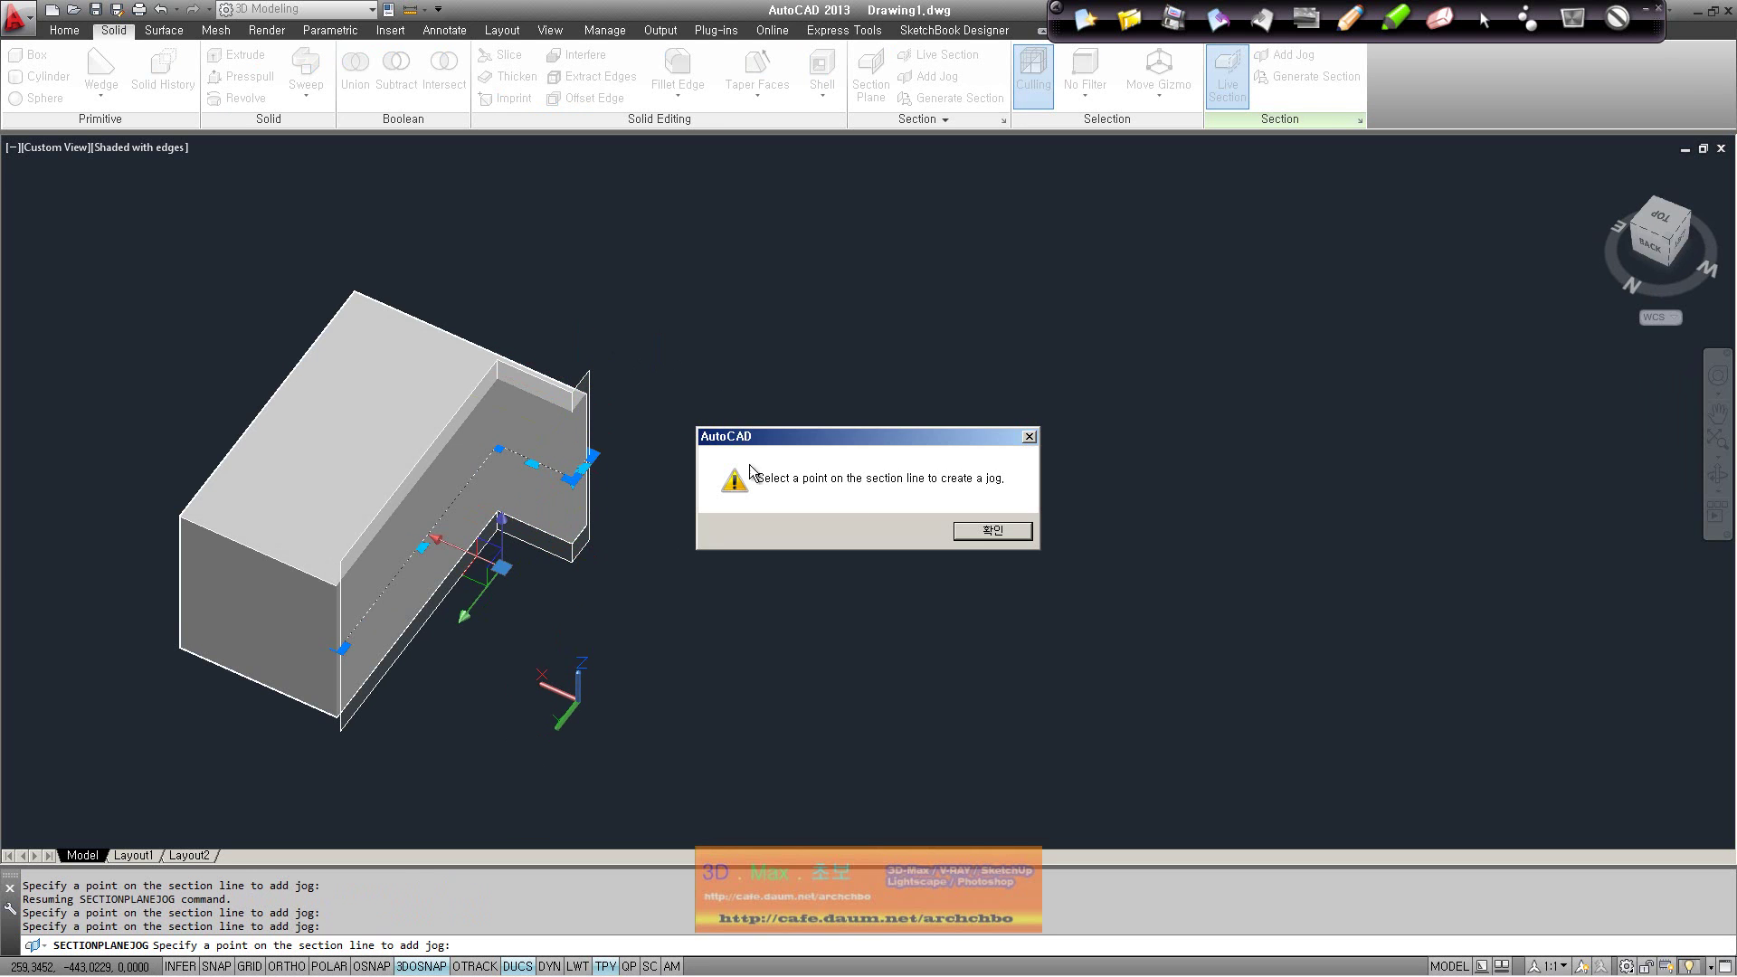
left_click(987, 538)
middle_click_drag(911, 582, 485, 481, "shift")
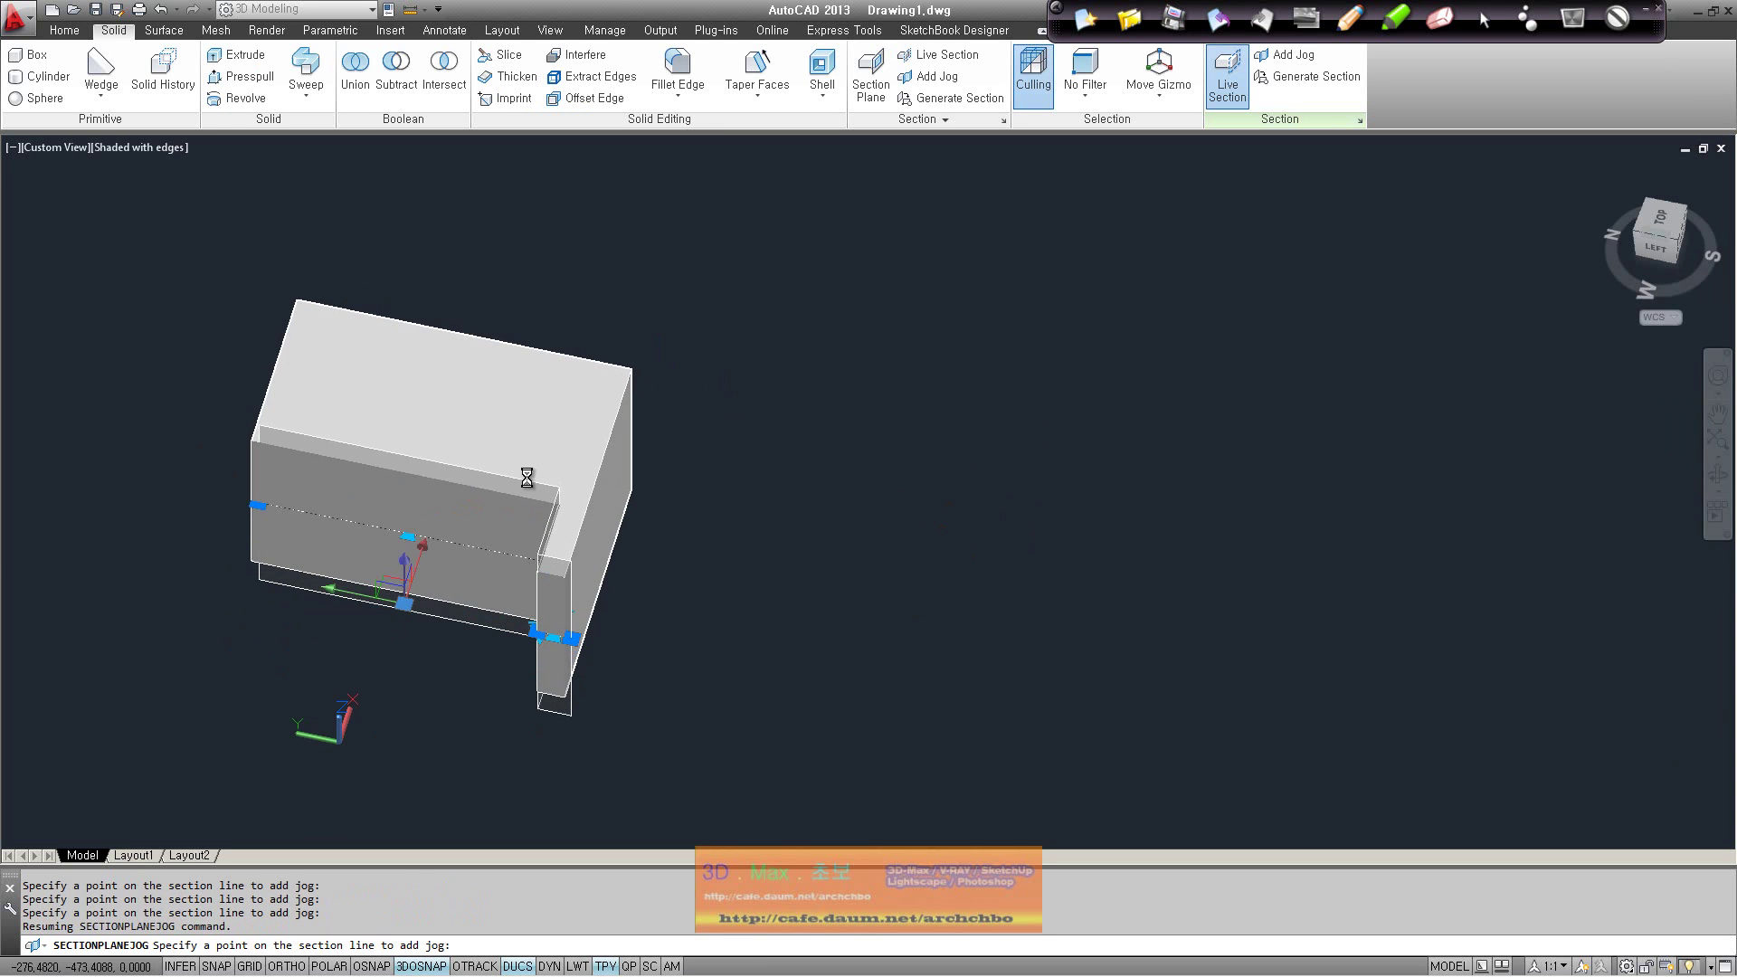
left_click(466, 472)
left_click(991, 529)
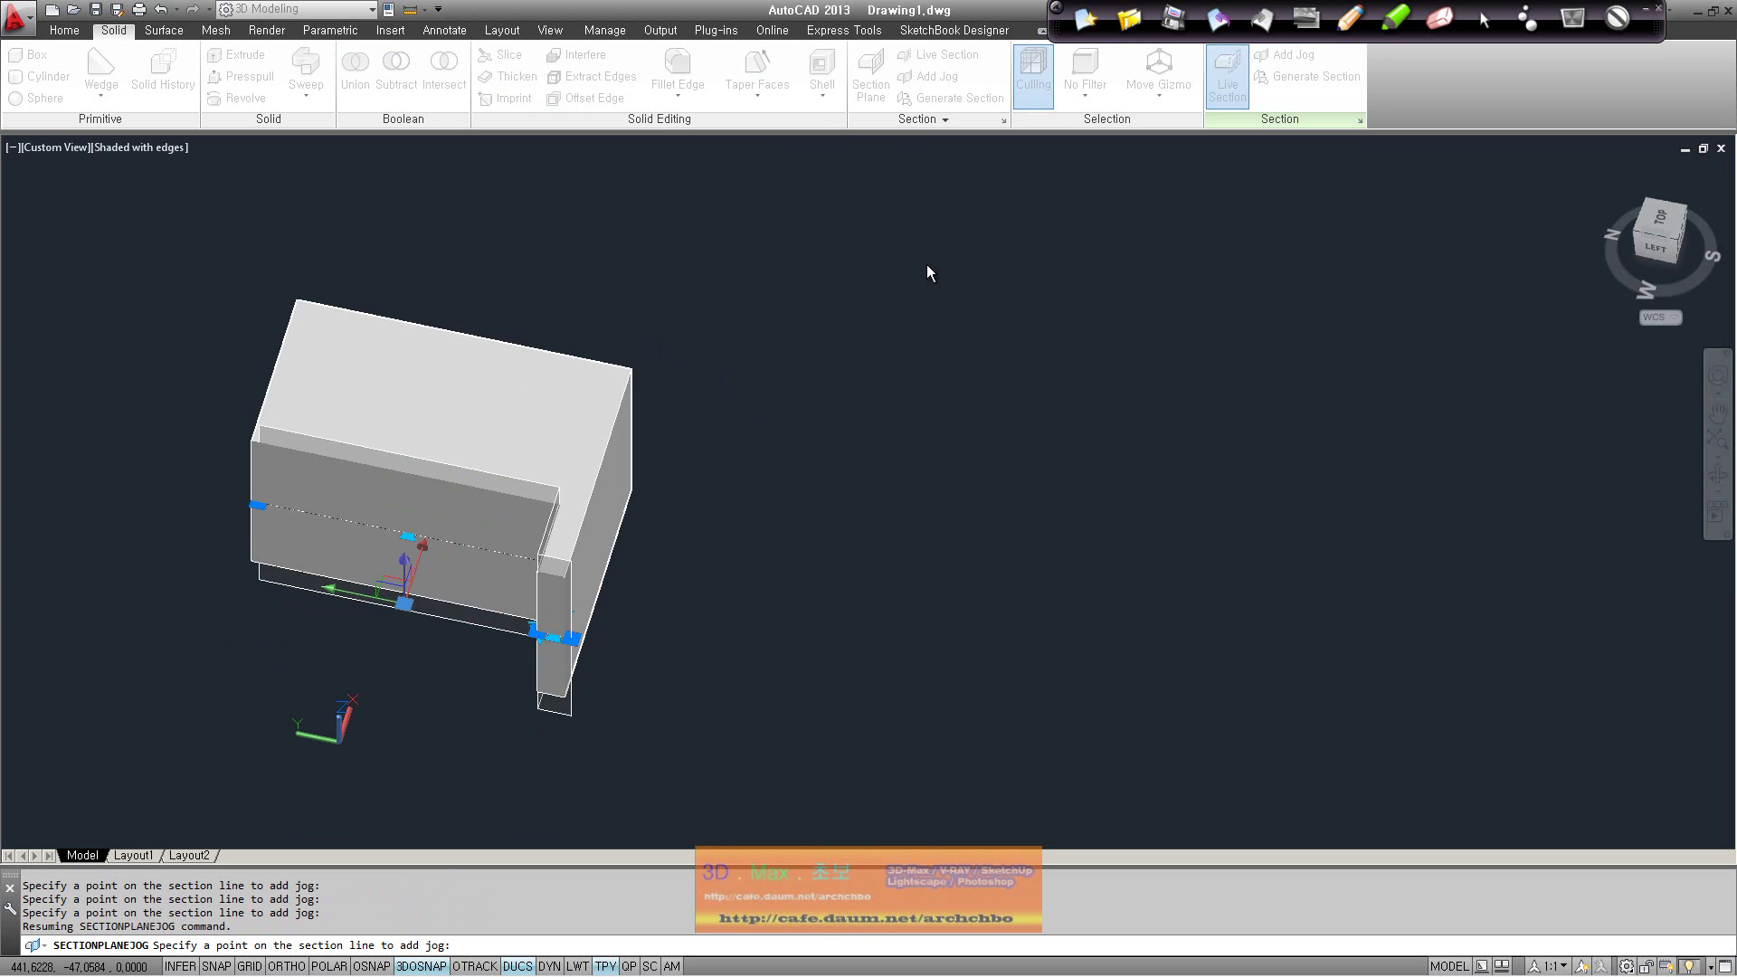
Grip-move the new jog segment across the top of the box
left_click(416, 573)
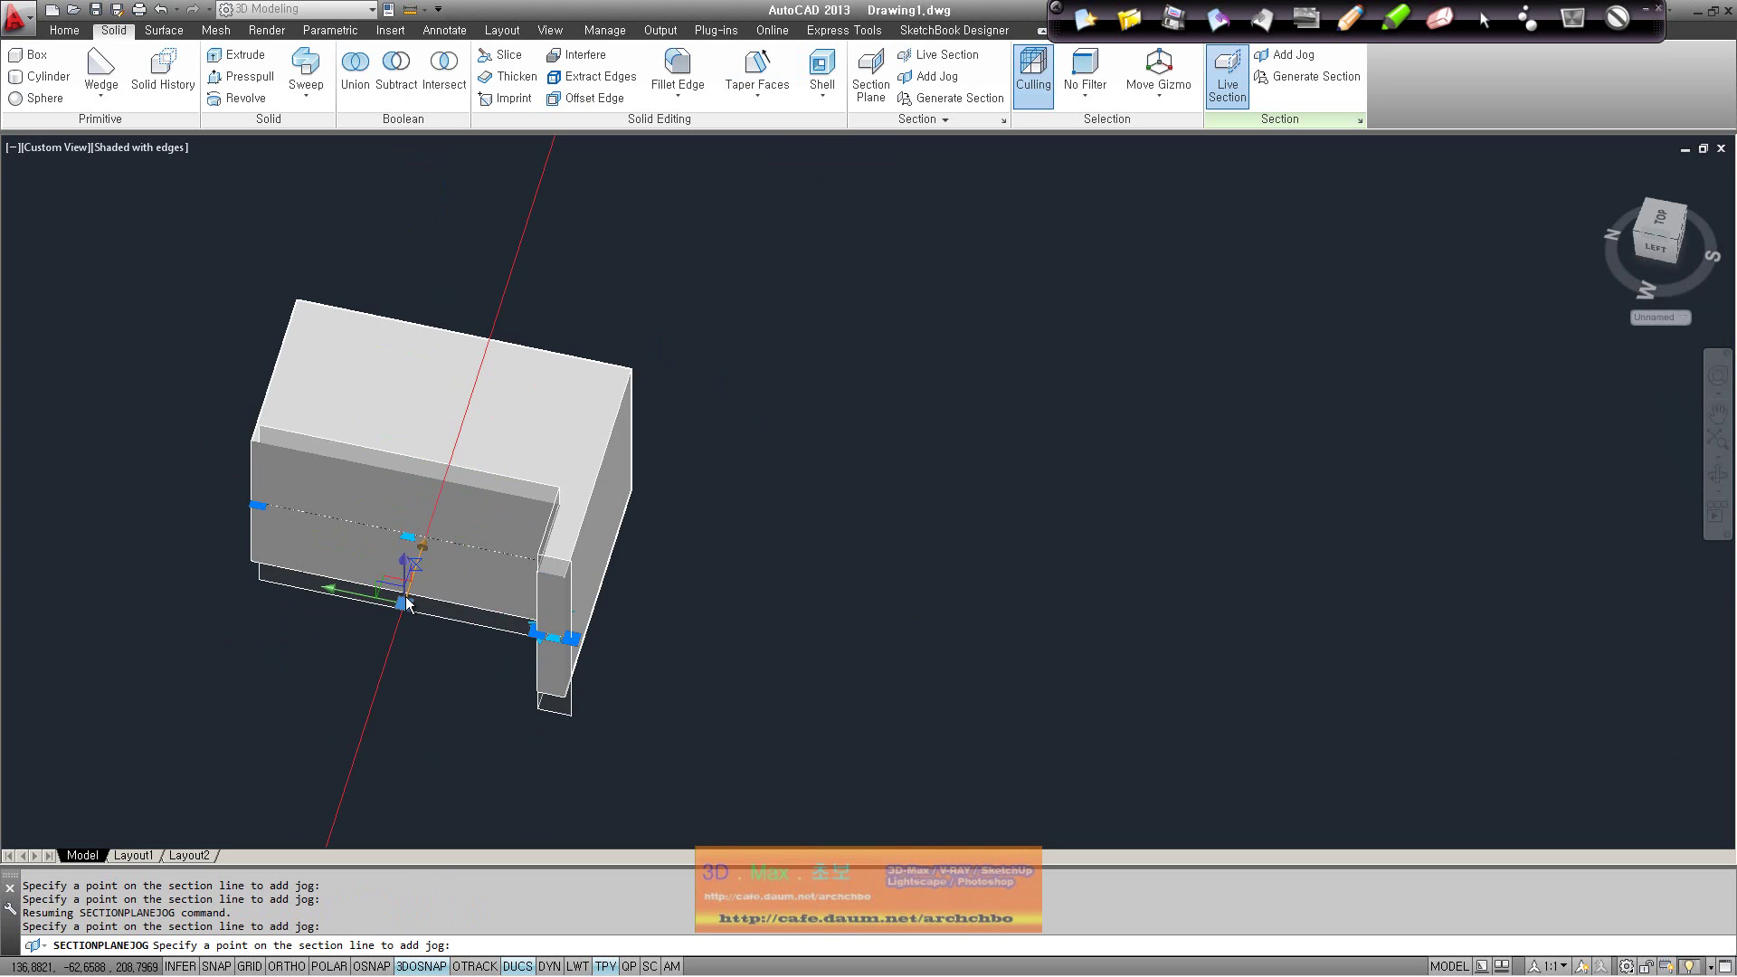
left_click(433, 516)
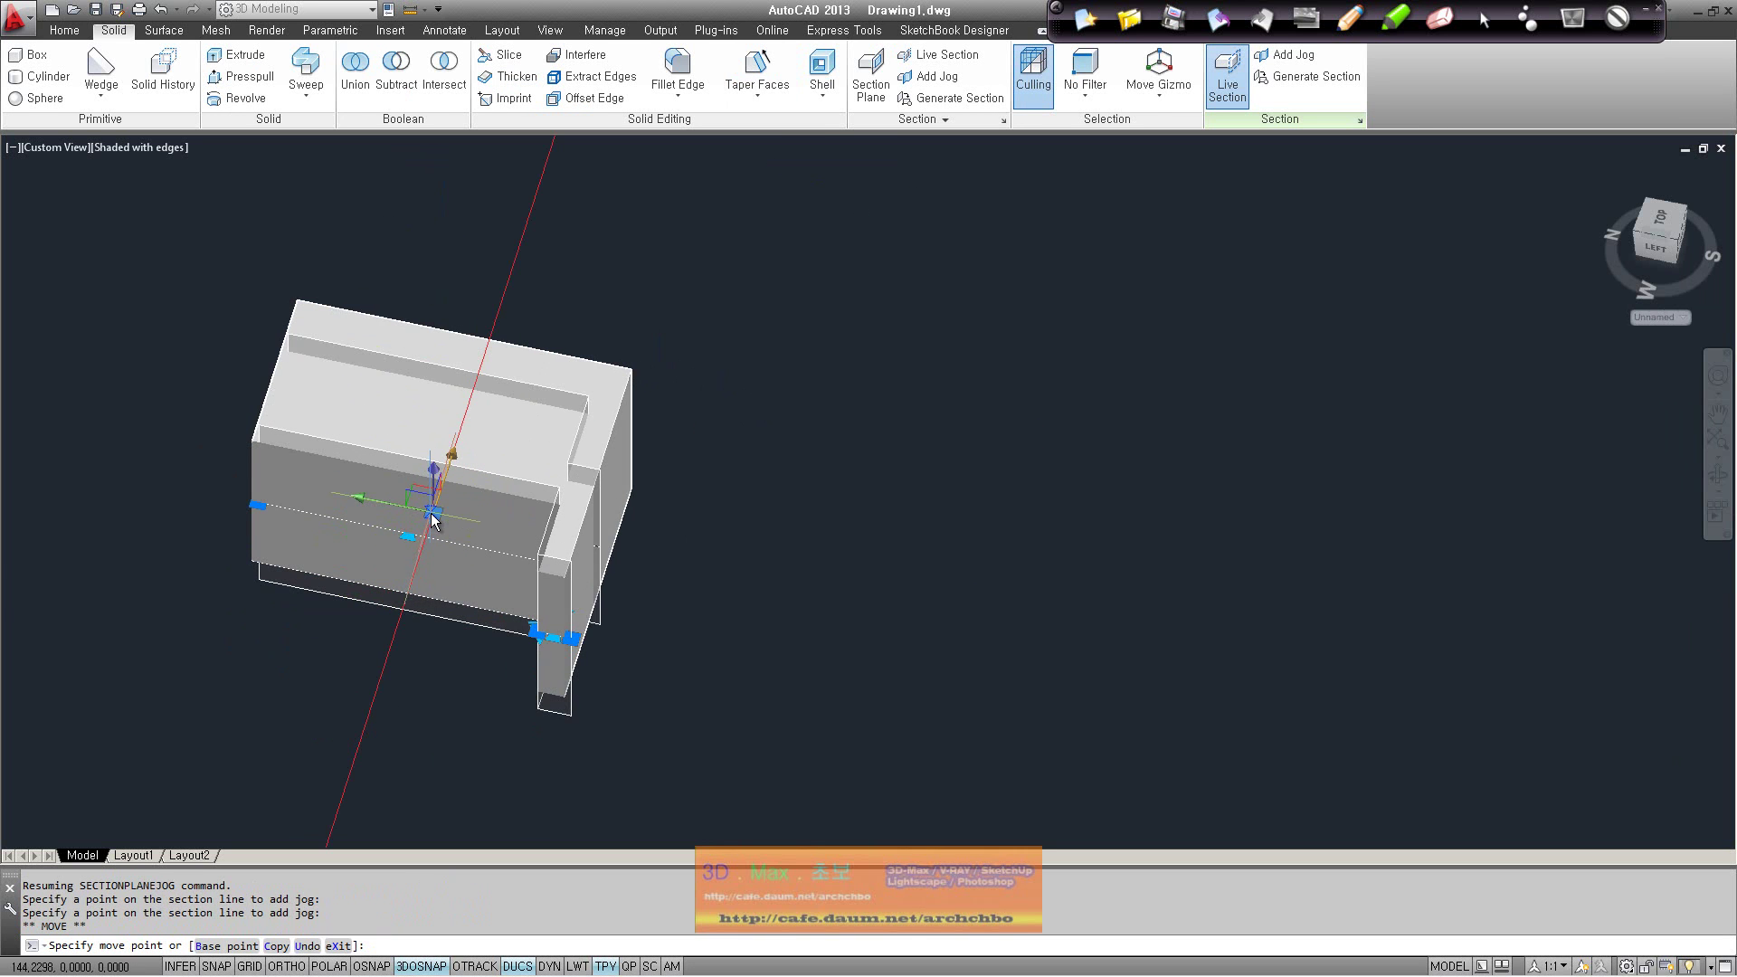
left_click(435, 516)
left_click(441, 970)
left_click(415, 535)
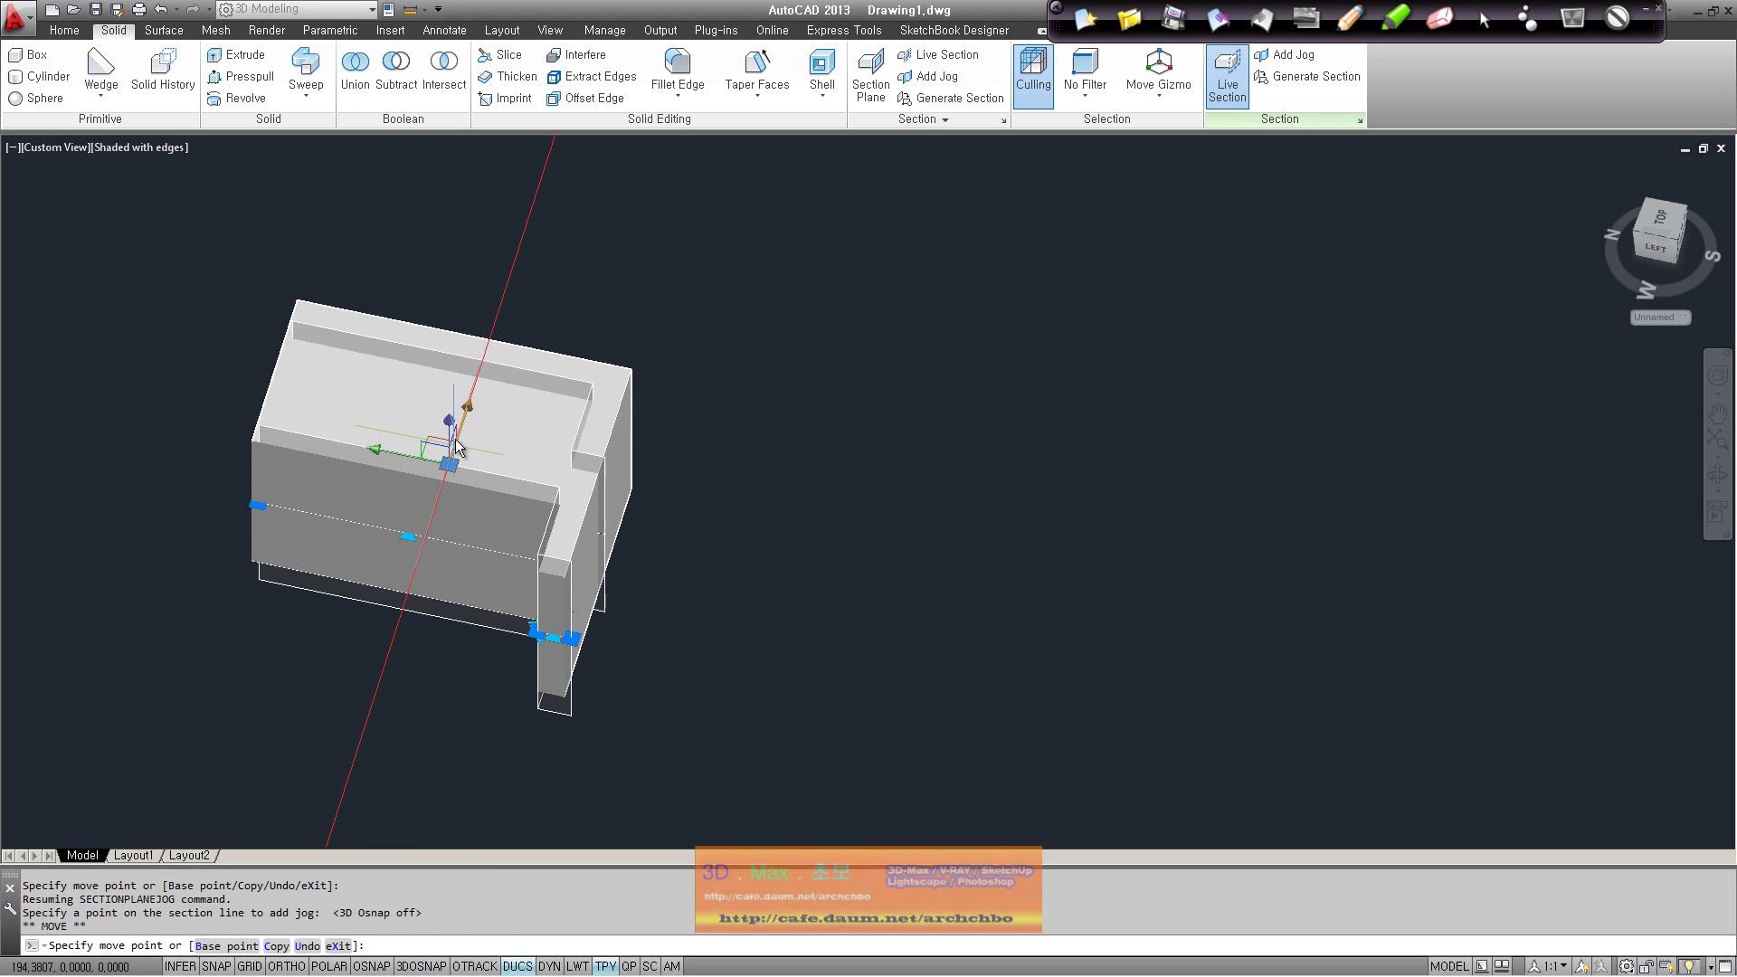
left_click(460, 435)
mouse_move(460, 435)
middle_mouse_down("shift")
mouse_move(437, 507)
mouse_move(486, 496)
middle_mouse_up("shift")
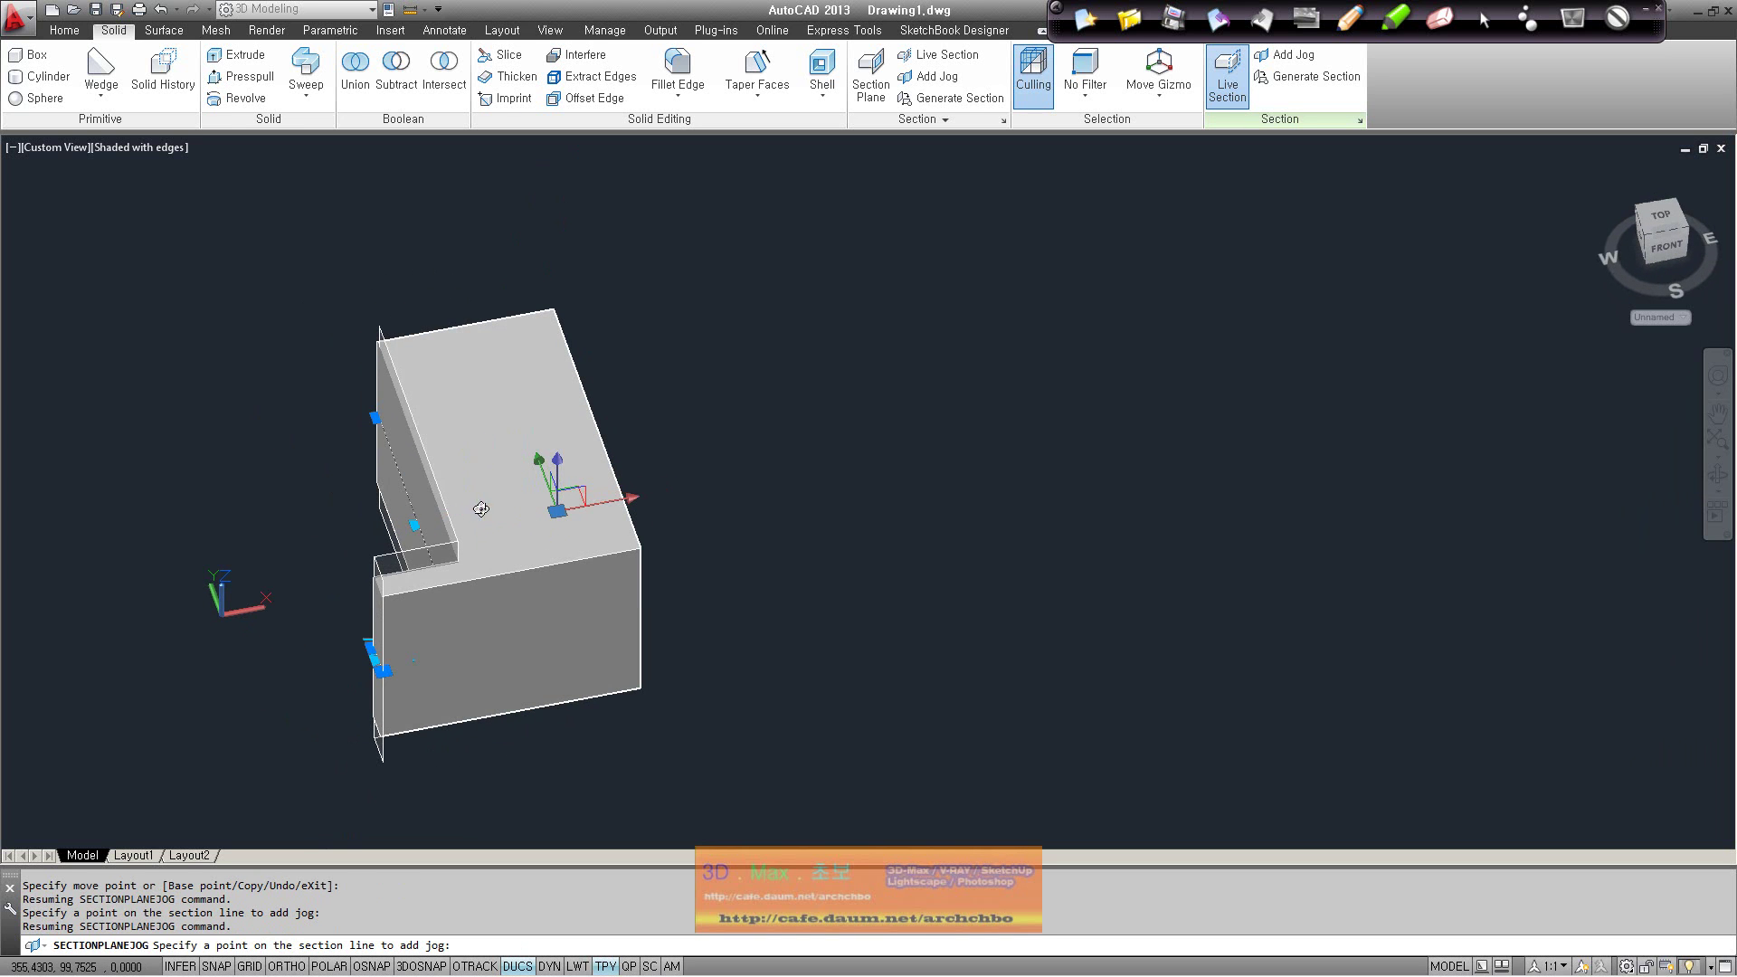
Stop adding jogs, clear the stray solid selection, and orbit to a top-left view
key("Escape")
left_click(455, 509)
left_click(383, 344)
key("Escape")
middle_click_drag(344, 504, 516, 560, "shift")
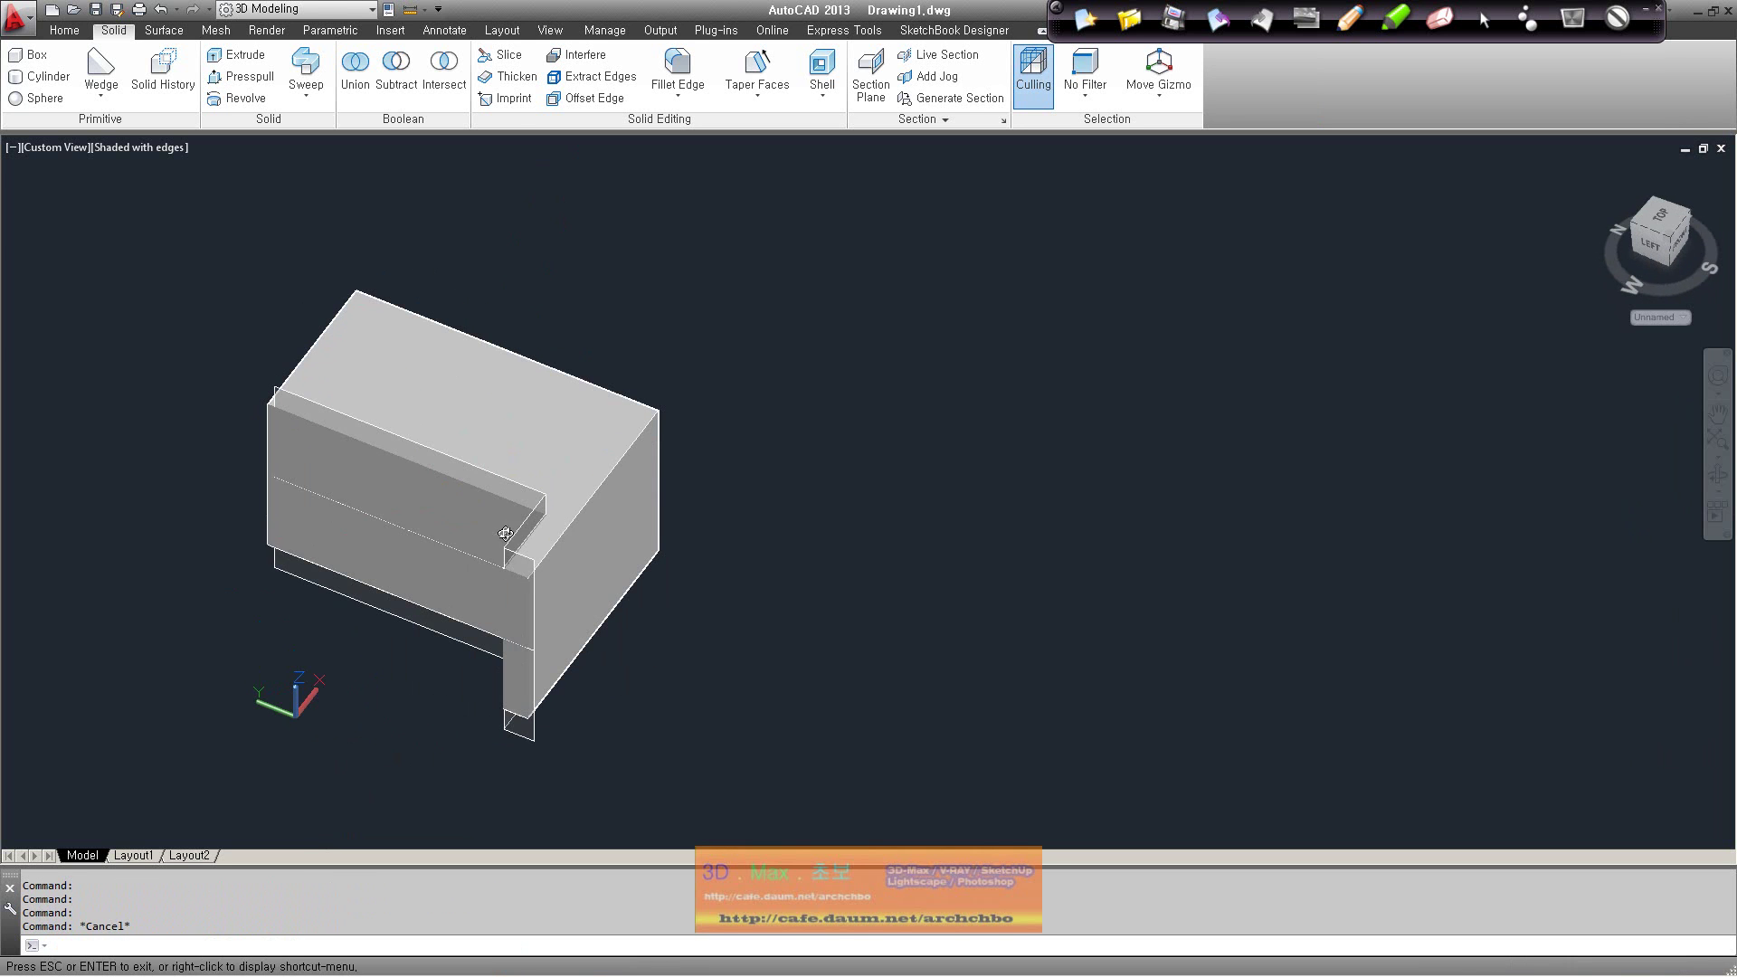
Move the section plane through the solid, cutting the box down to a thin L-shaped wall
left_click(522, 561)
left_click(501, 528)
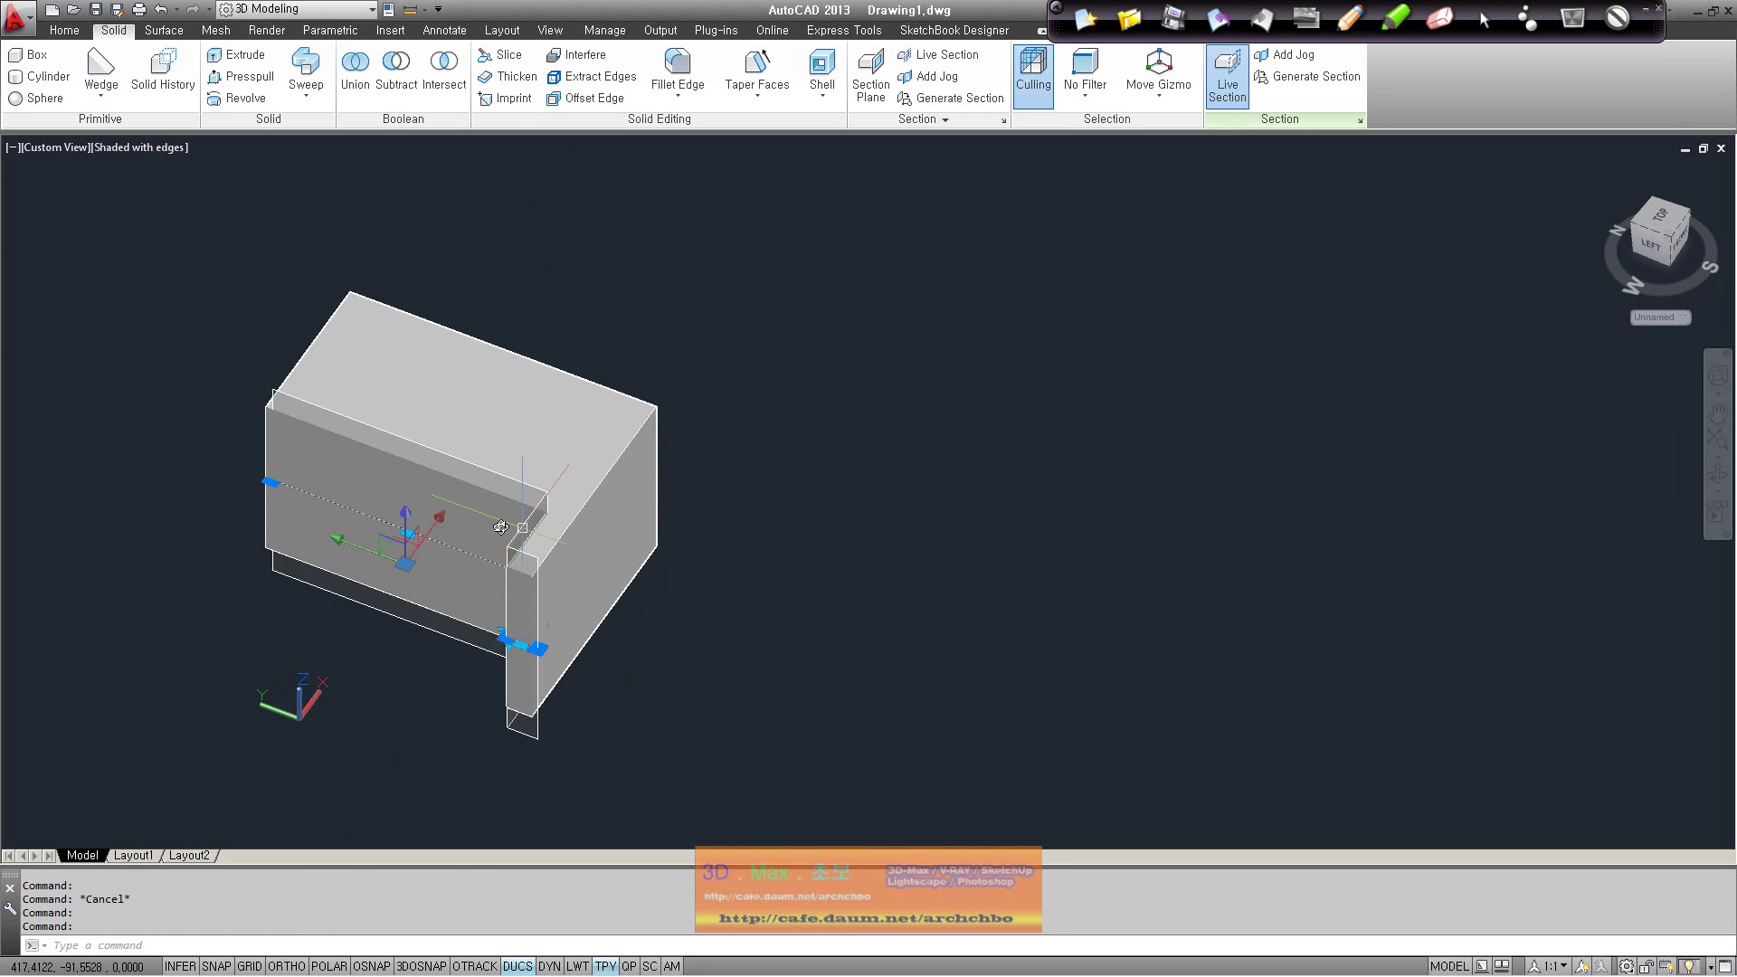
left_click(430, 545)
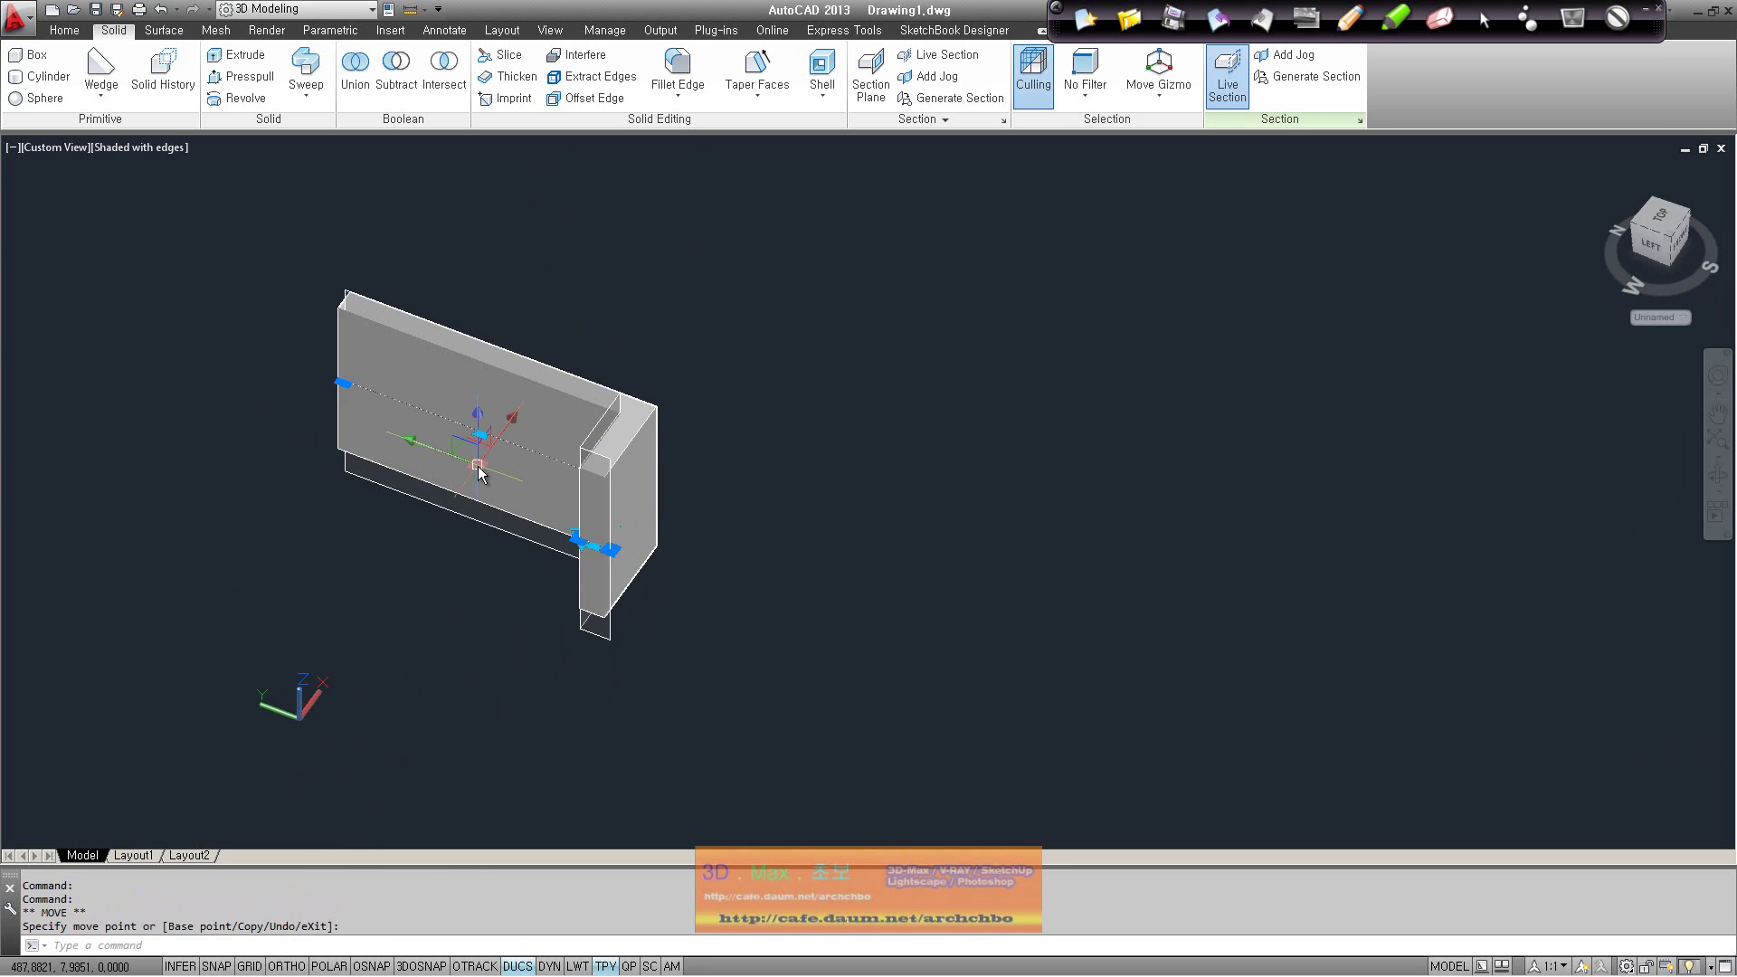
middle_click_drag(537, 489, 691, 597, "shift")
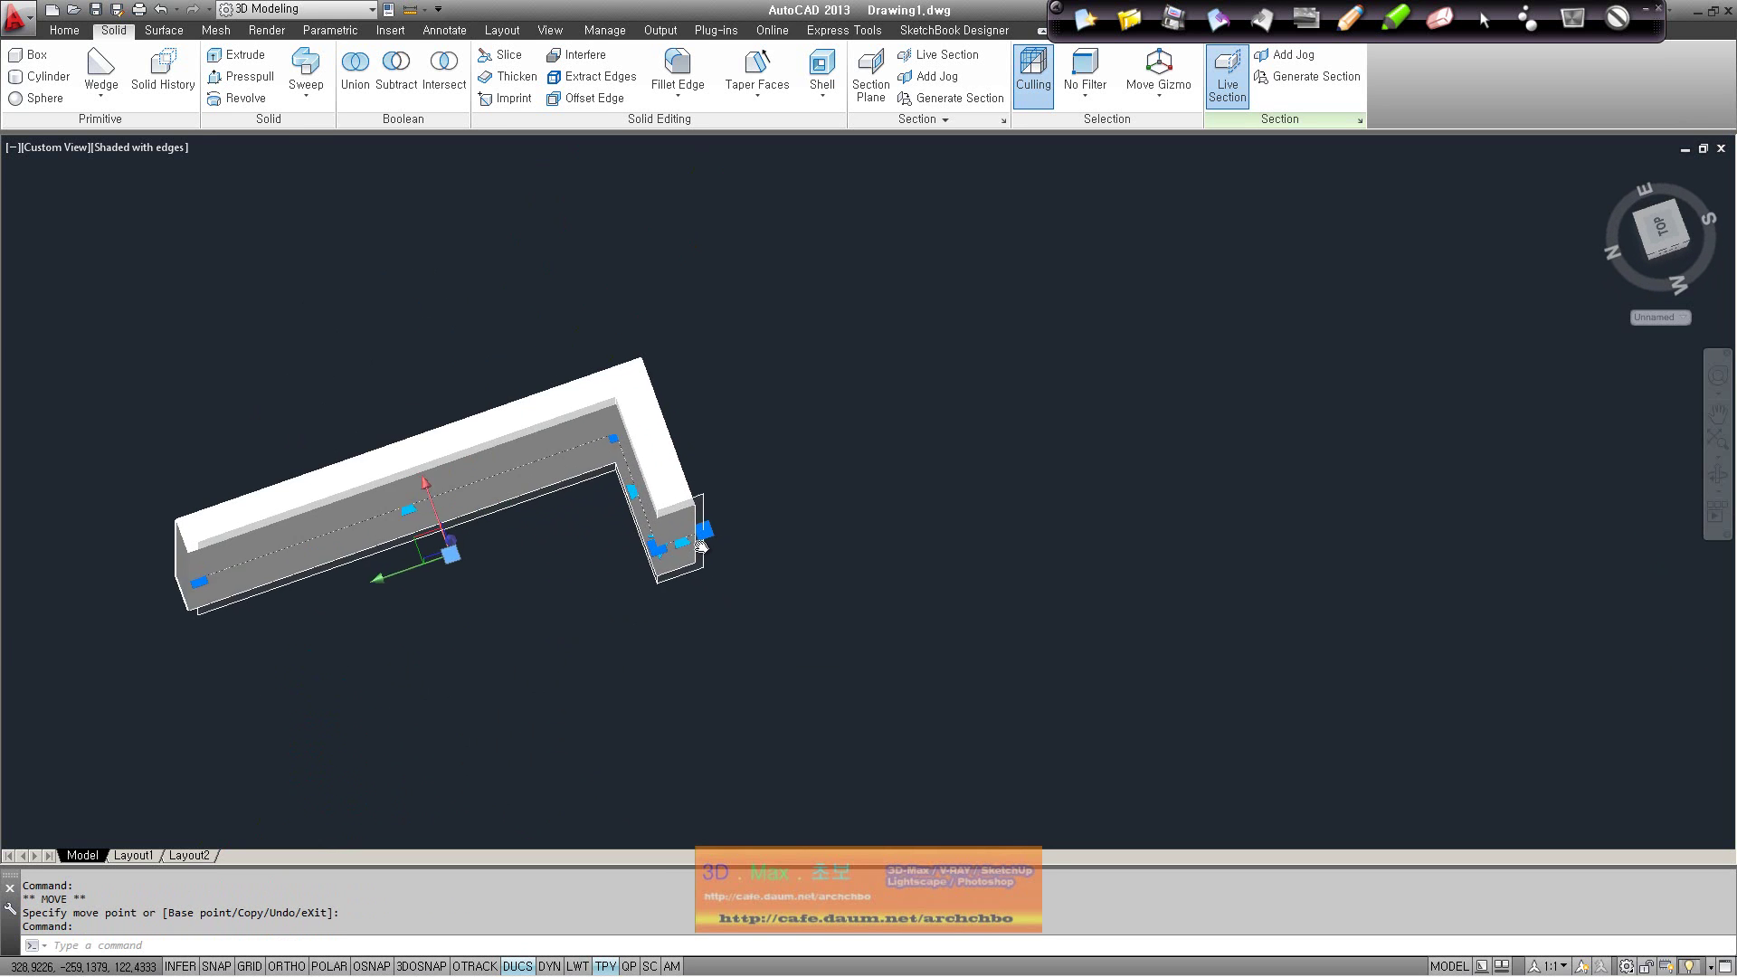
scroll(949, 190, "up", 3)
scroll(949, 190, "down", 3)
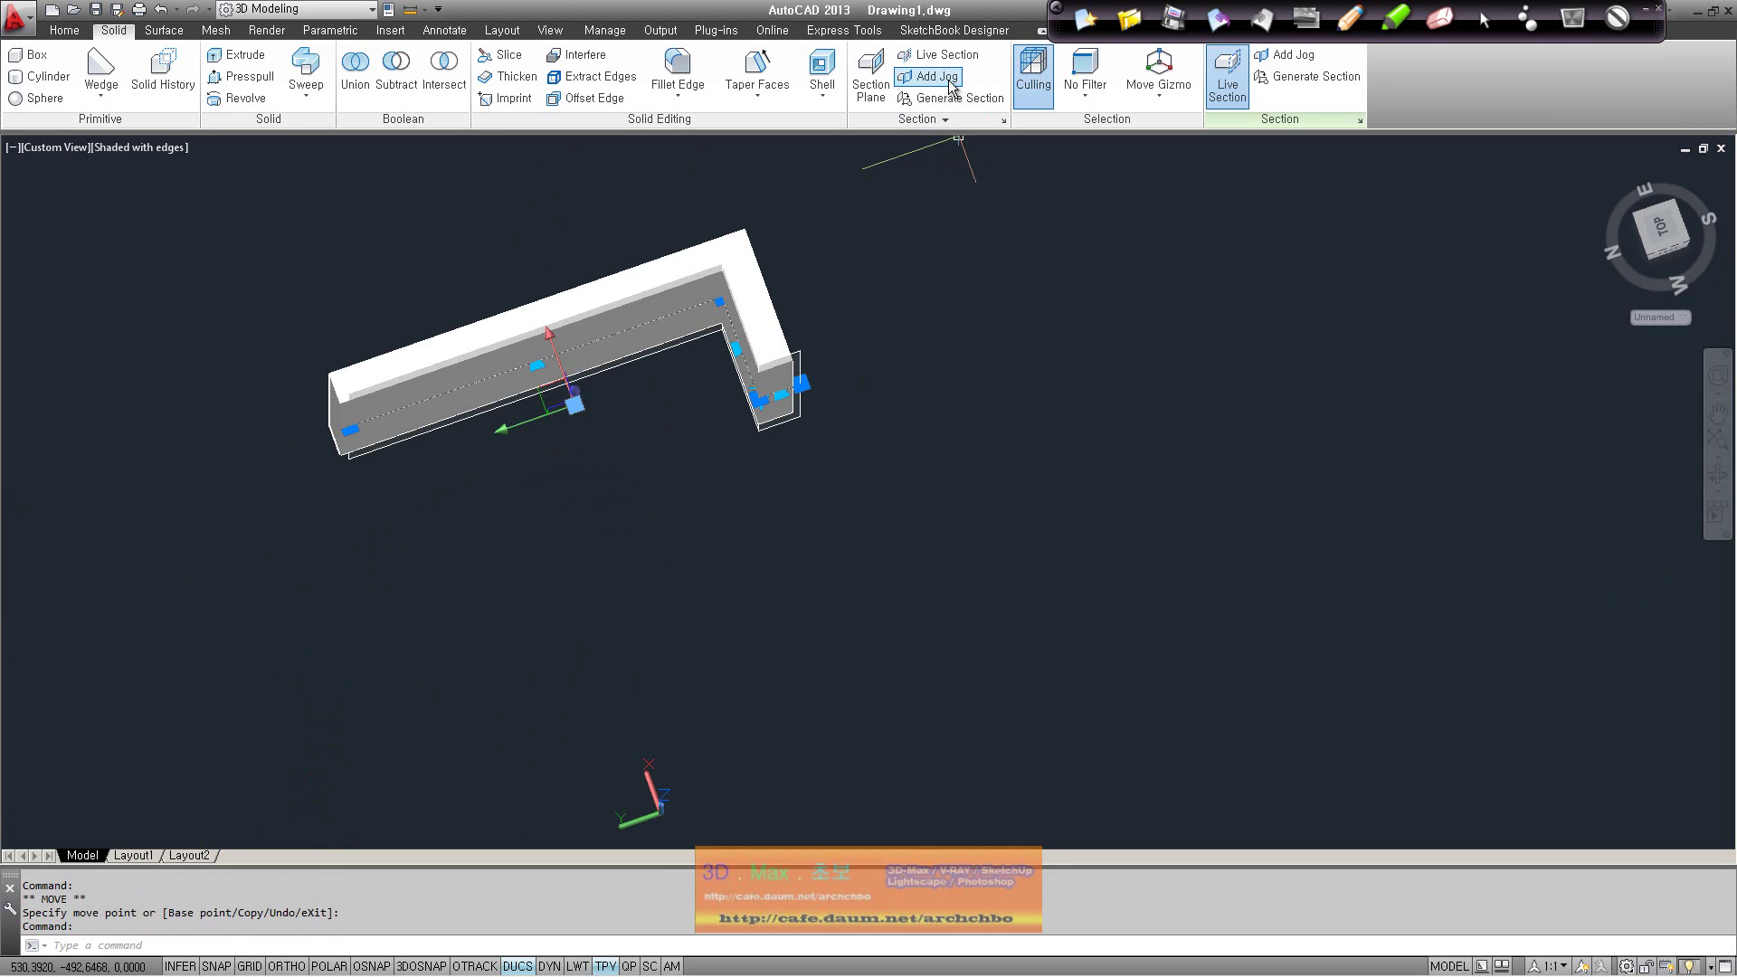
Run Add Jog again, trying several points on the L-shaped section line and dismissing the warnings
left_click(932, 76)
left_click(765, 325)
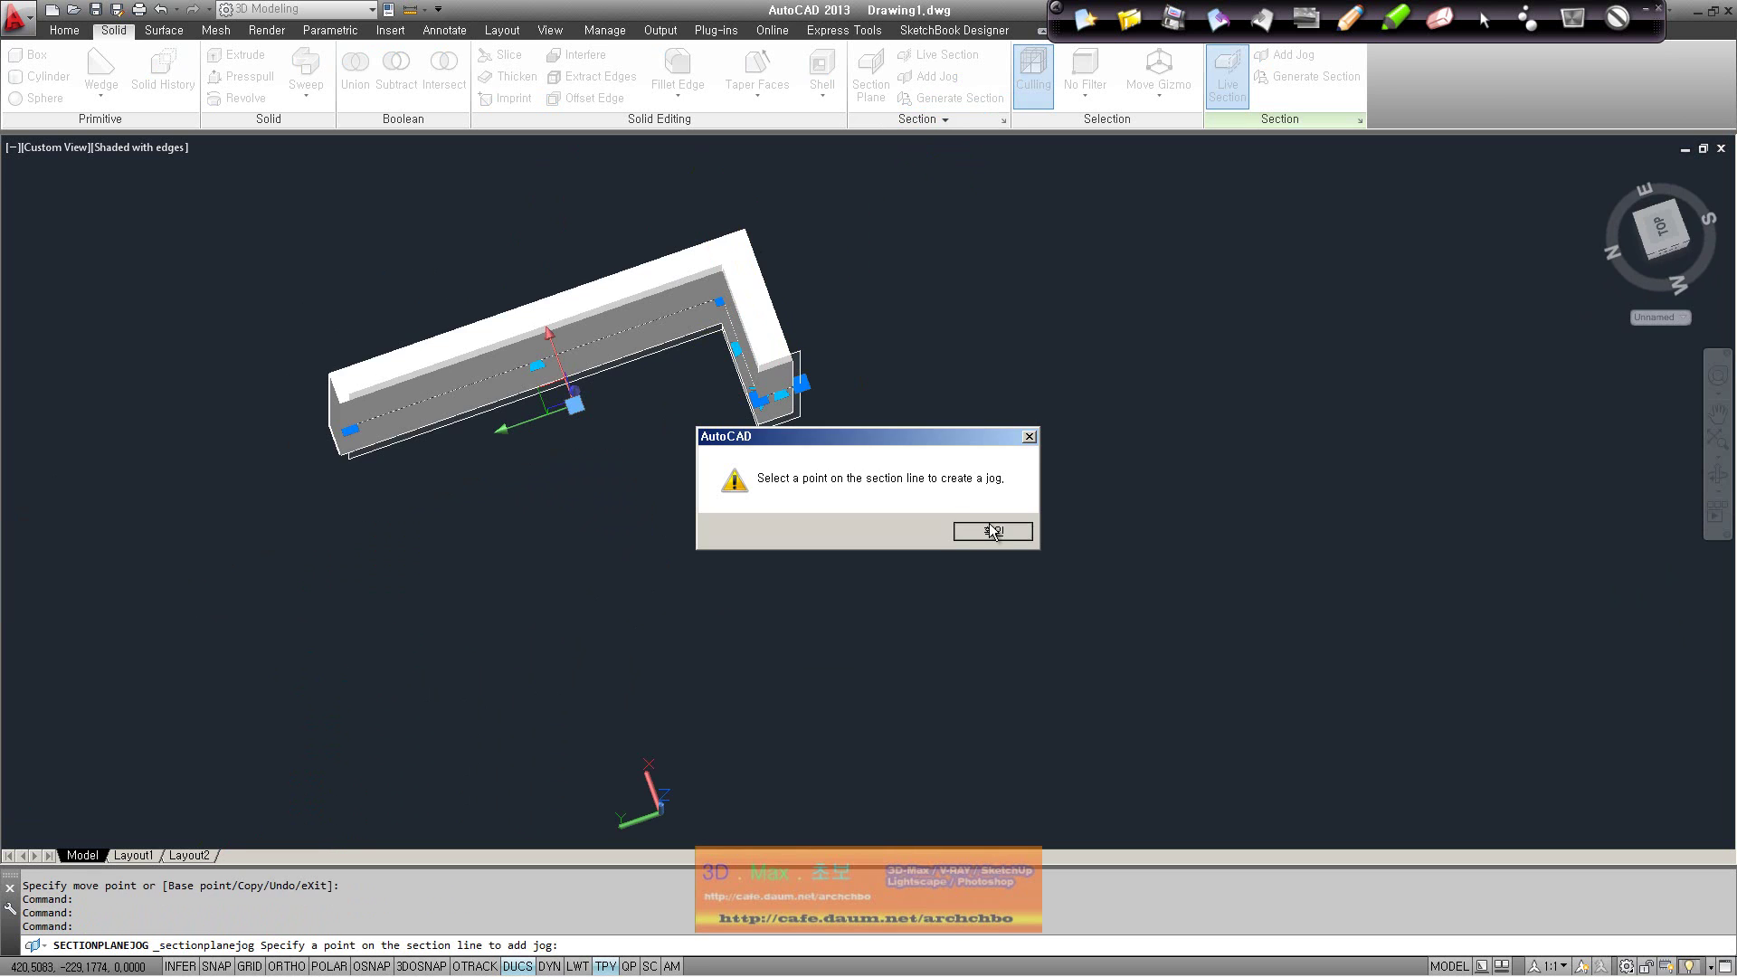
left_click(993, 531)
middle_click_drag(818, 356, 672, 345, "shift")
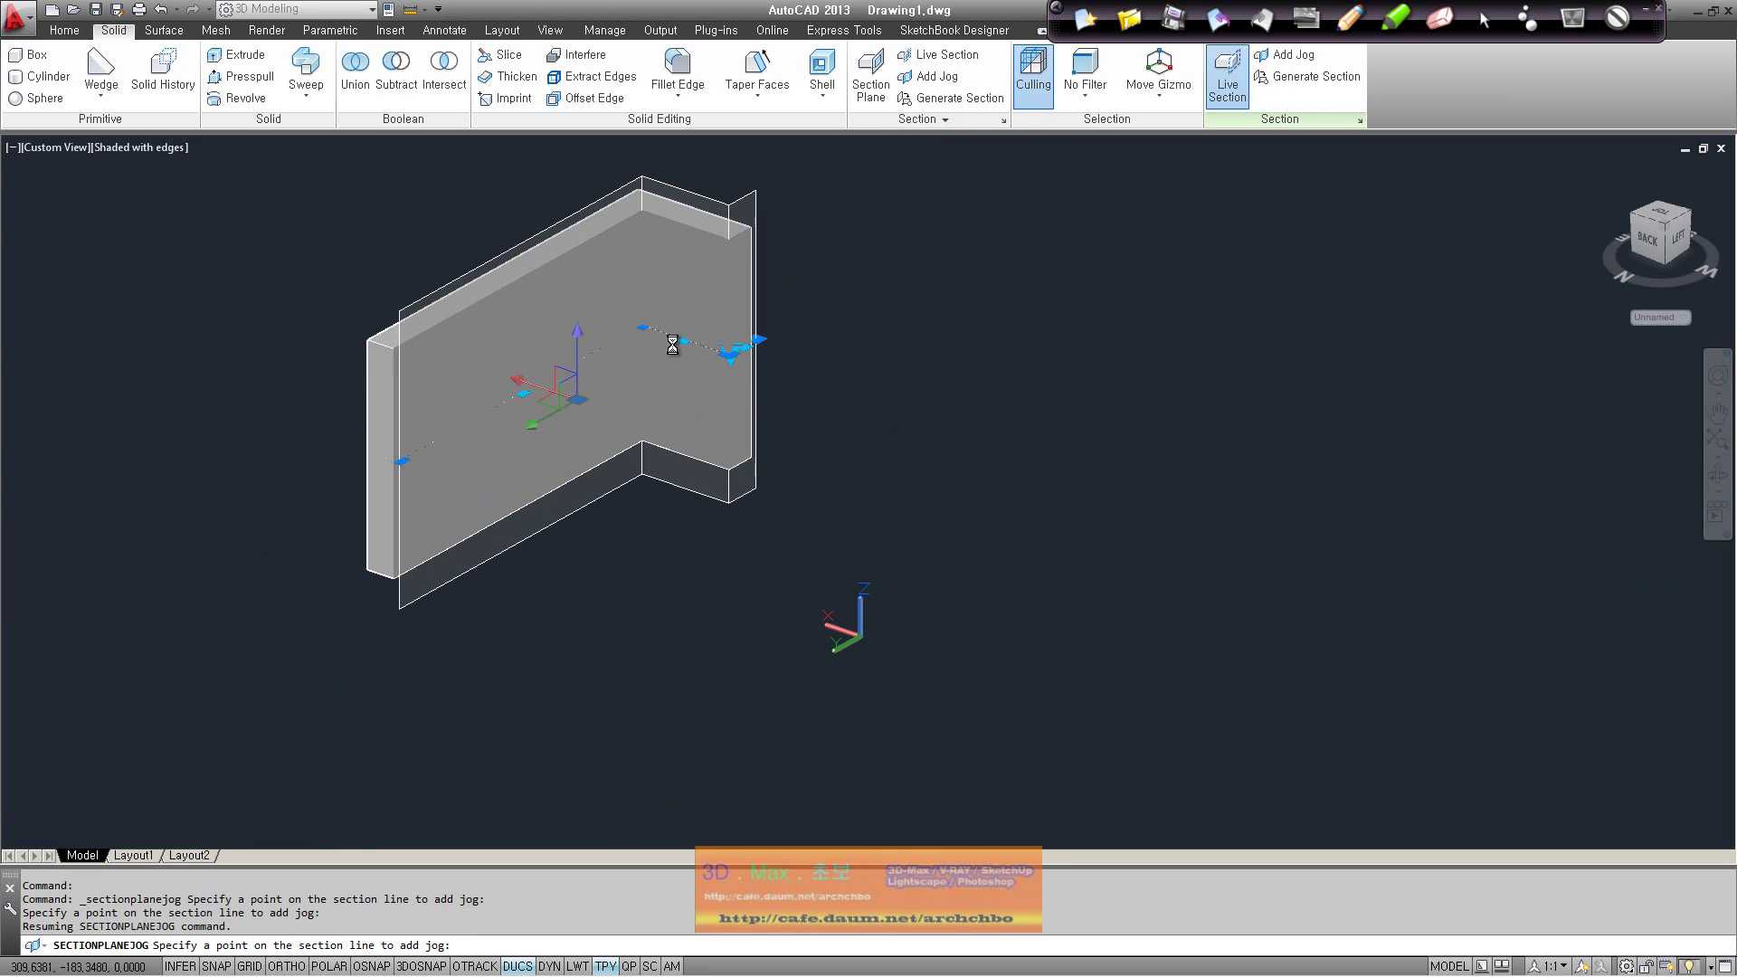
left_click(686, 491)
left_click(993, 531)
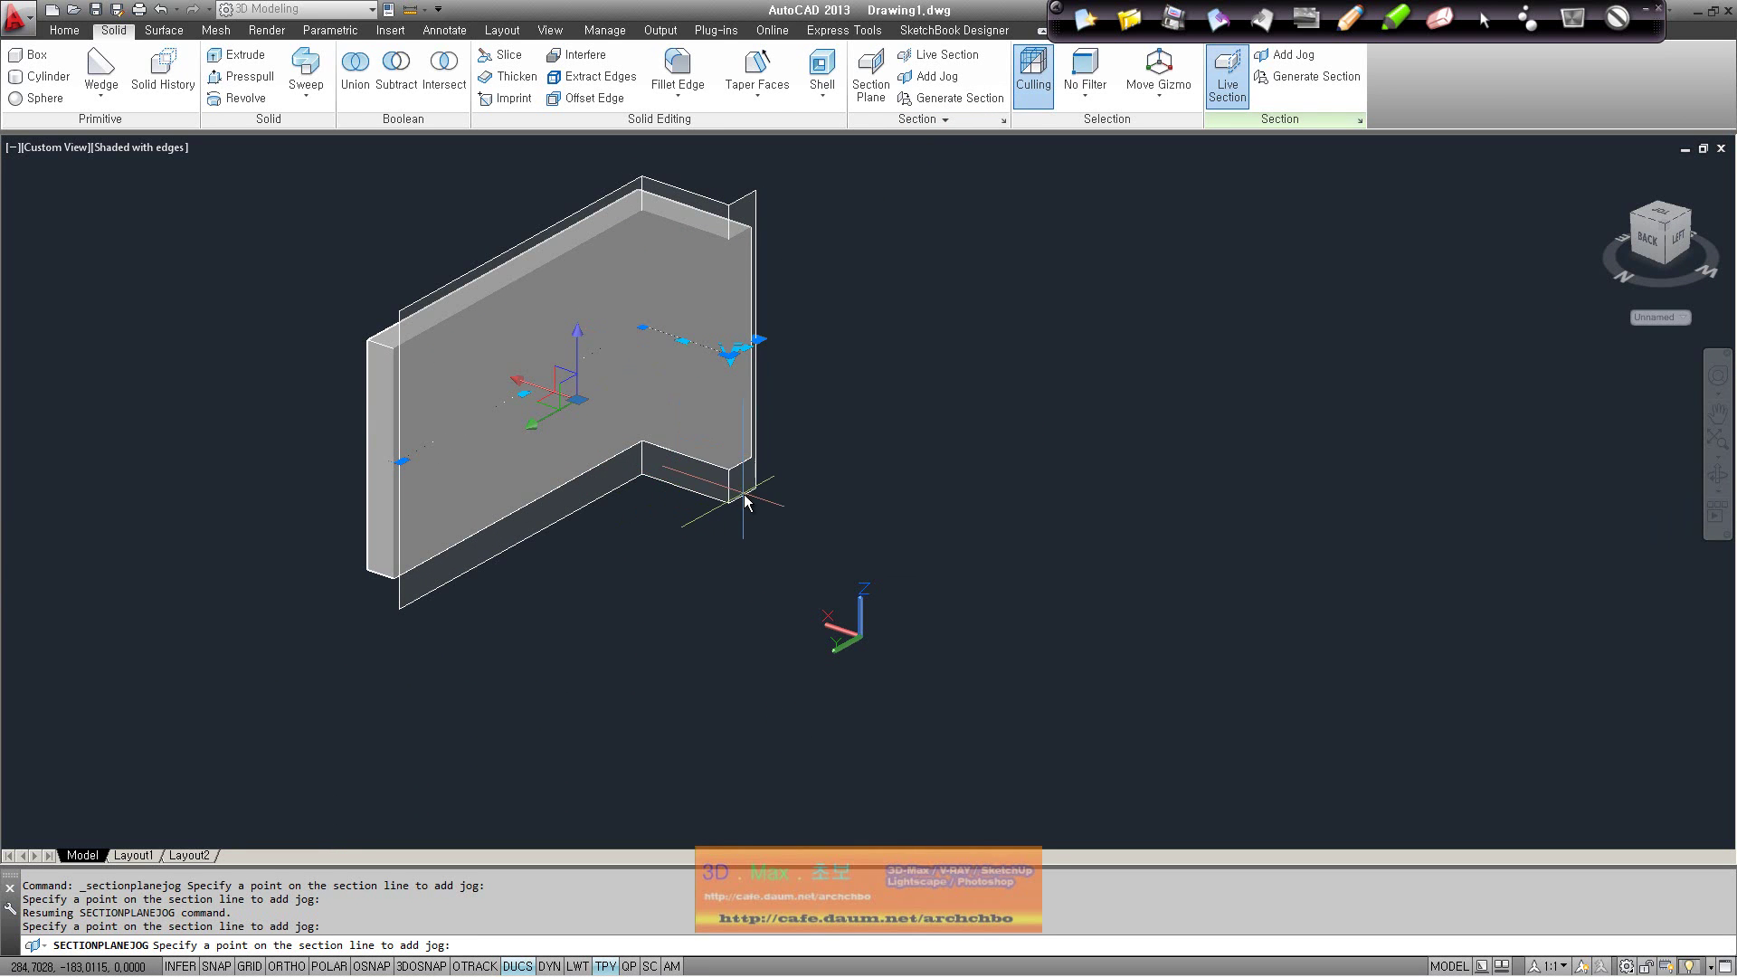
left_click(746, 499)
left_click(962, 535)
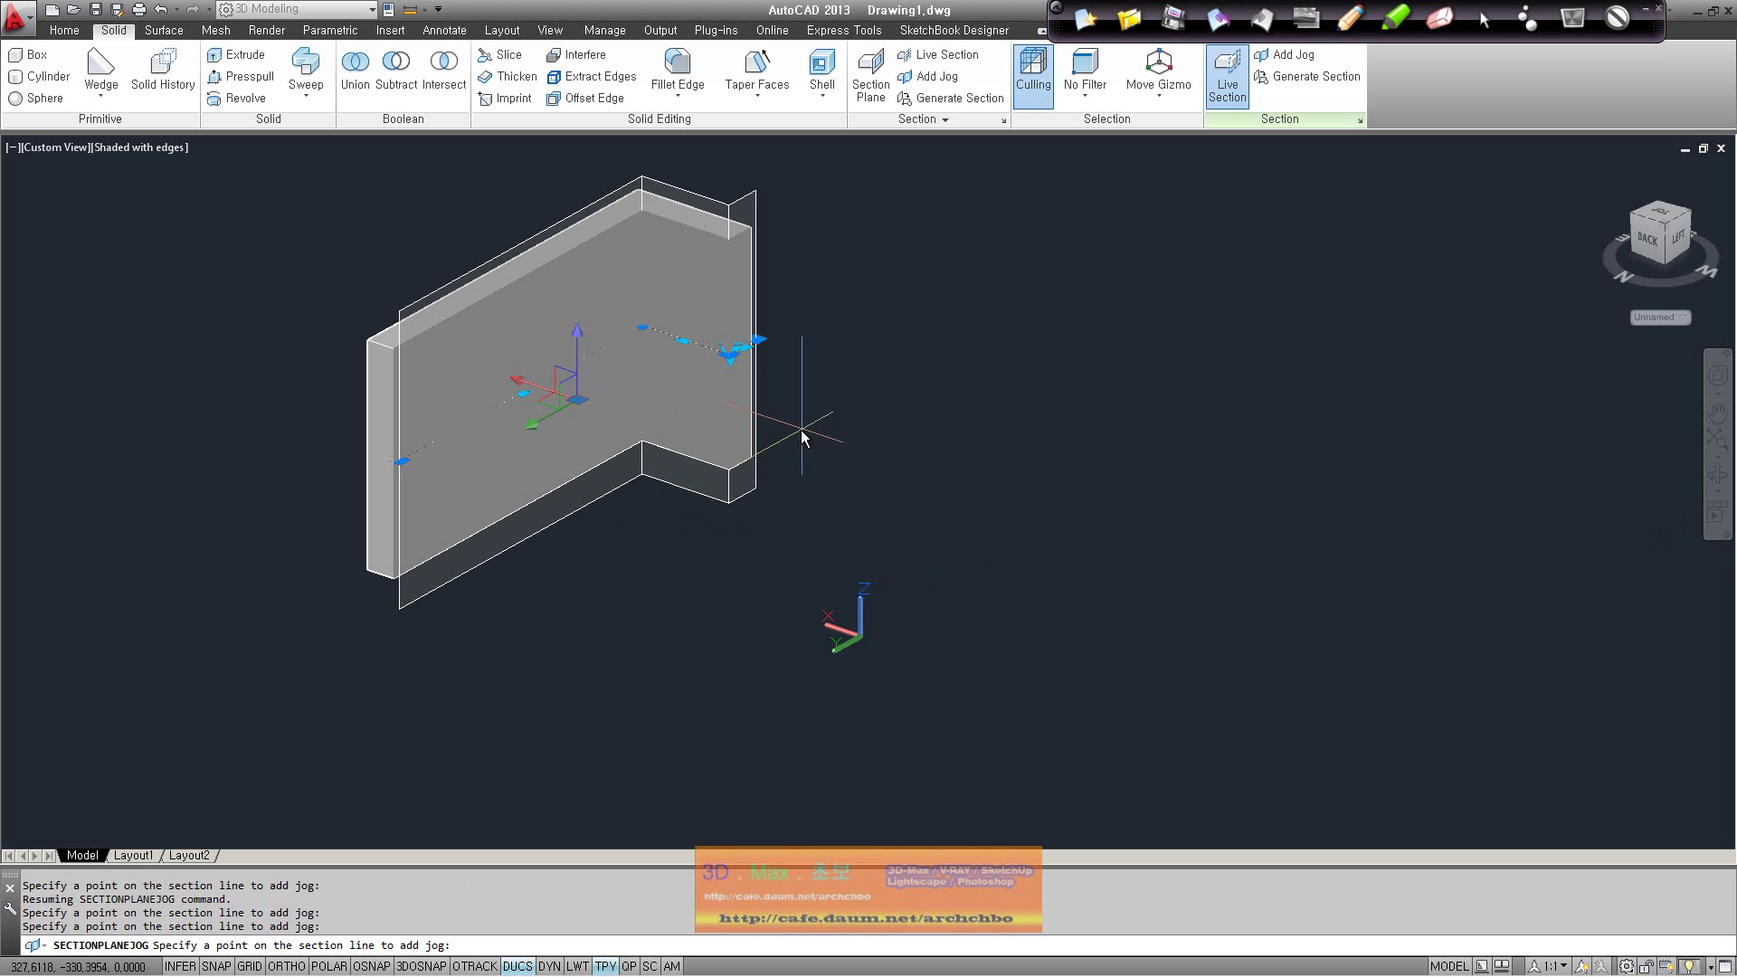
left_click(754, 443)
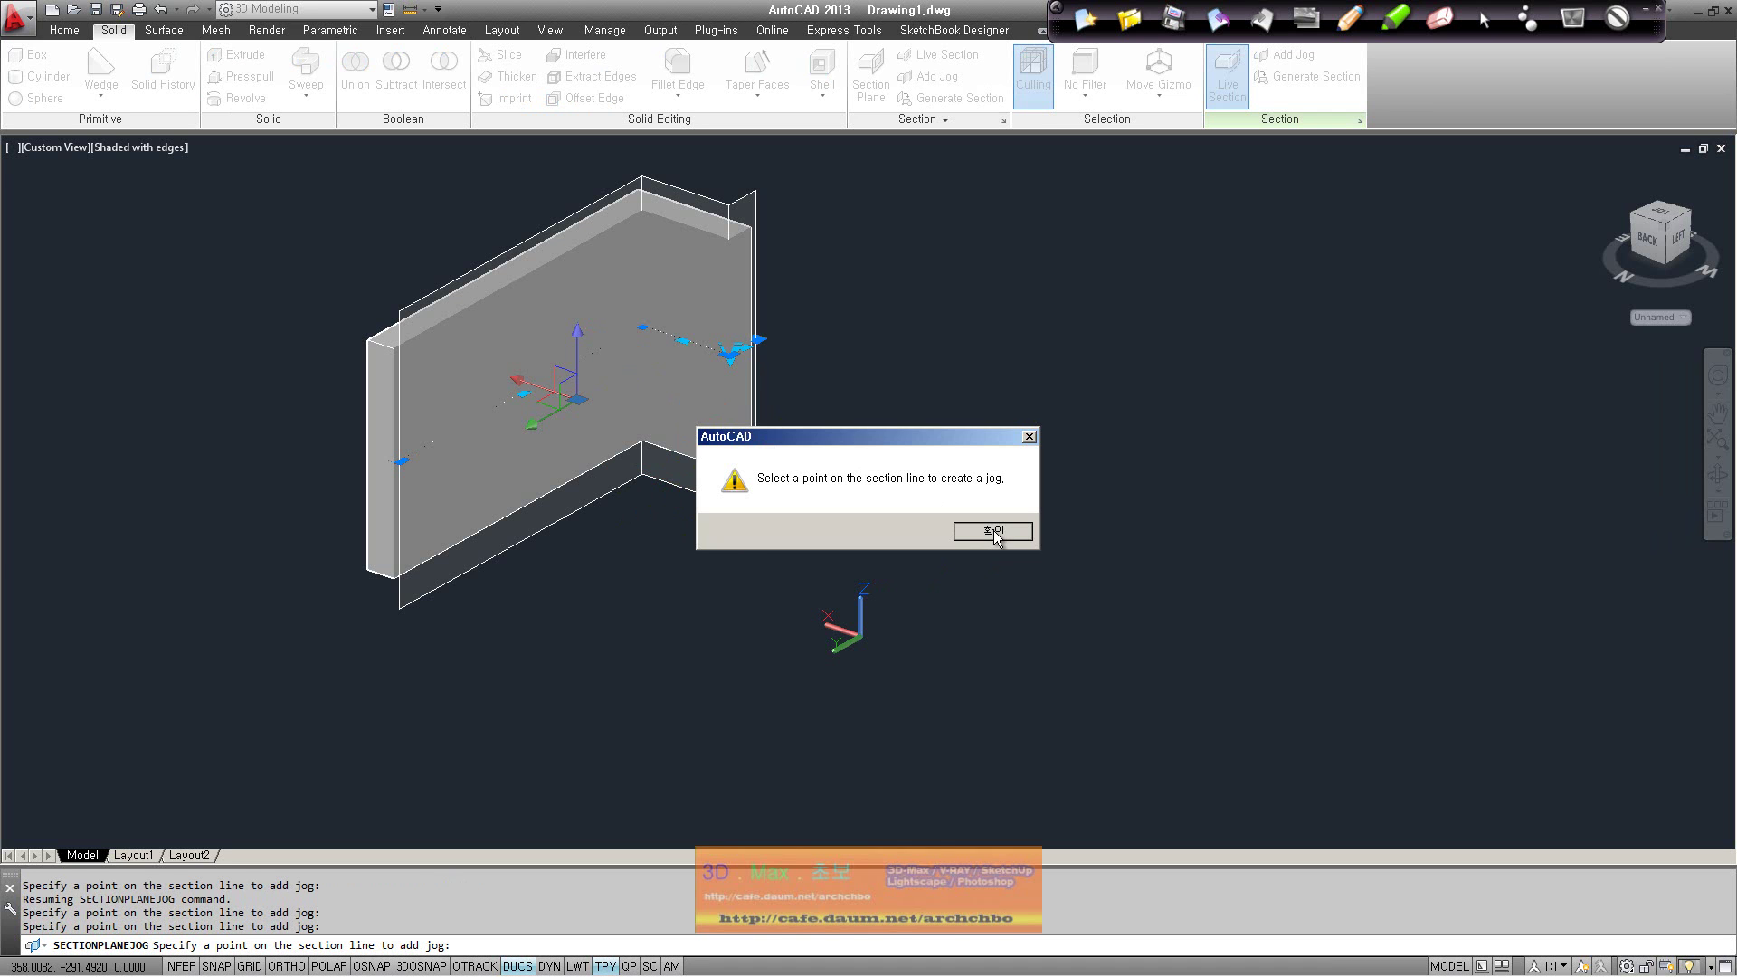
Attempt to add a jog to the section line, then reposition the section plane
left_click(993, 532)
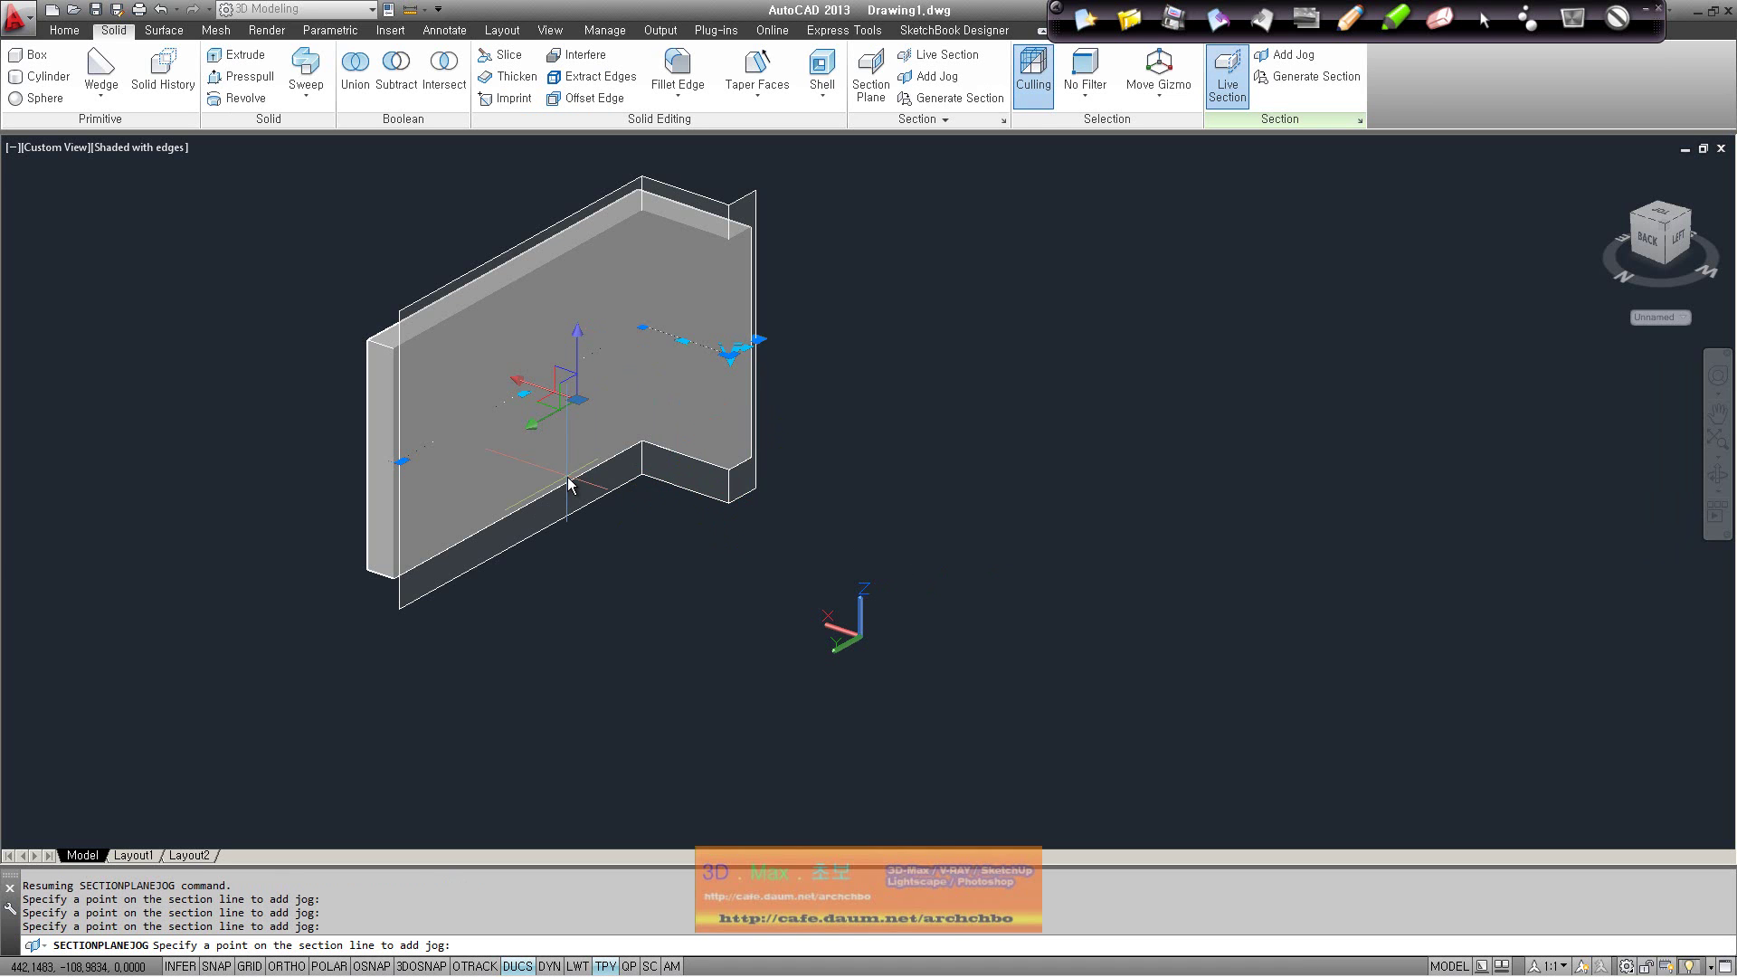
left_click(658, 488)
left_click(989, 528)
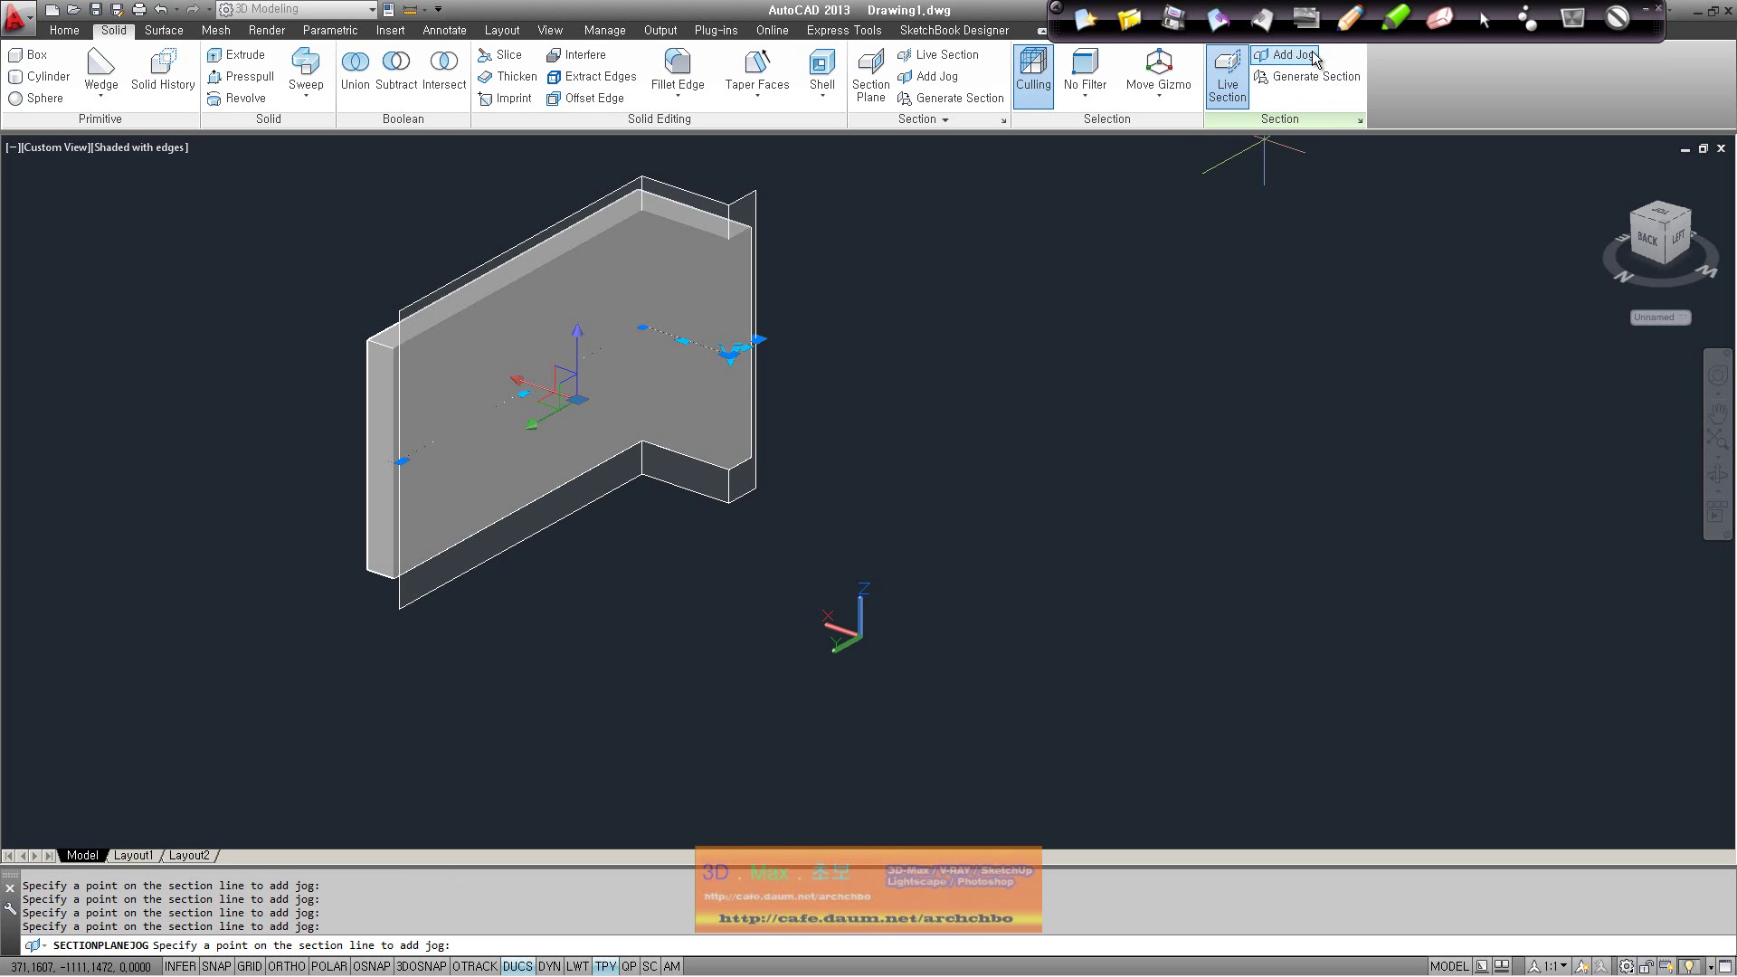
left_click(1313, 57)
left_click(989, 531)
left_click(574, 401)
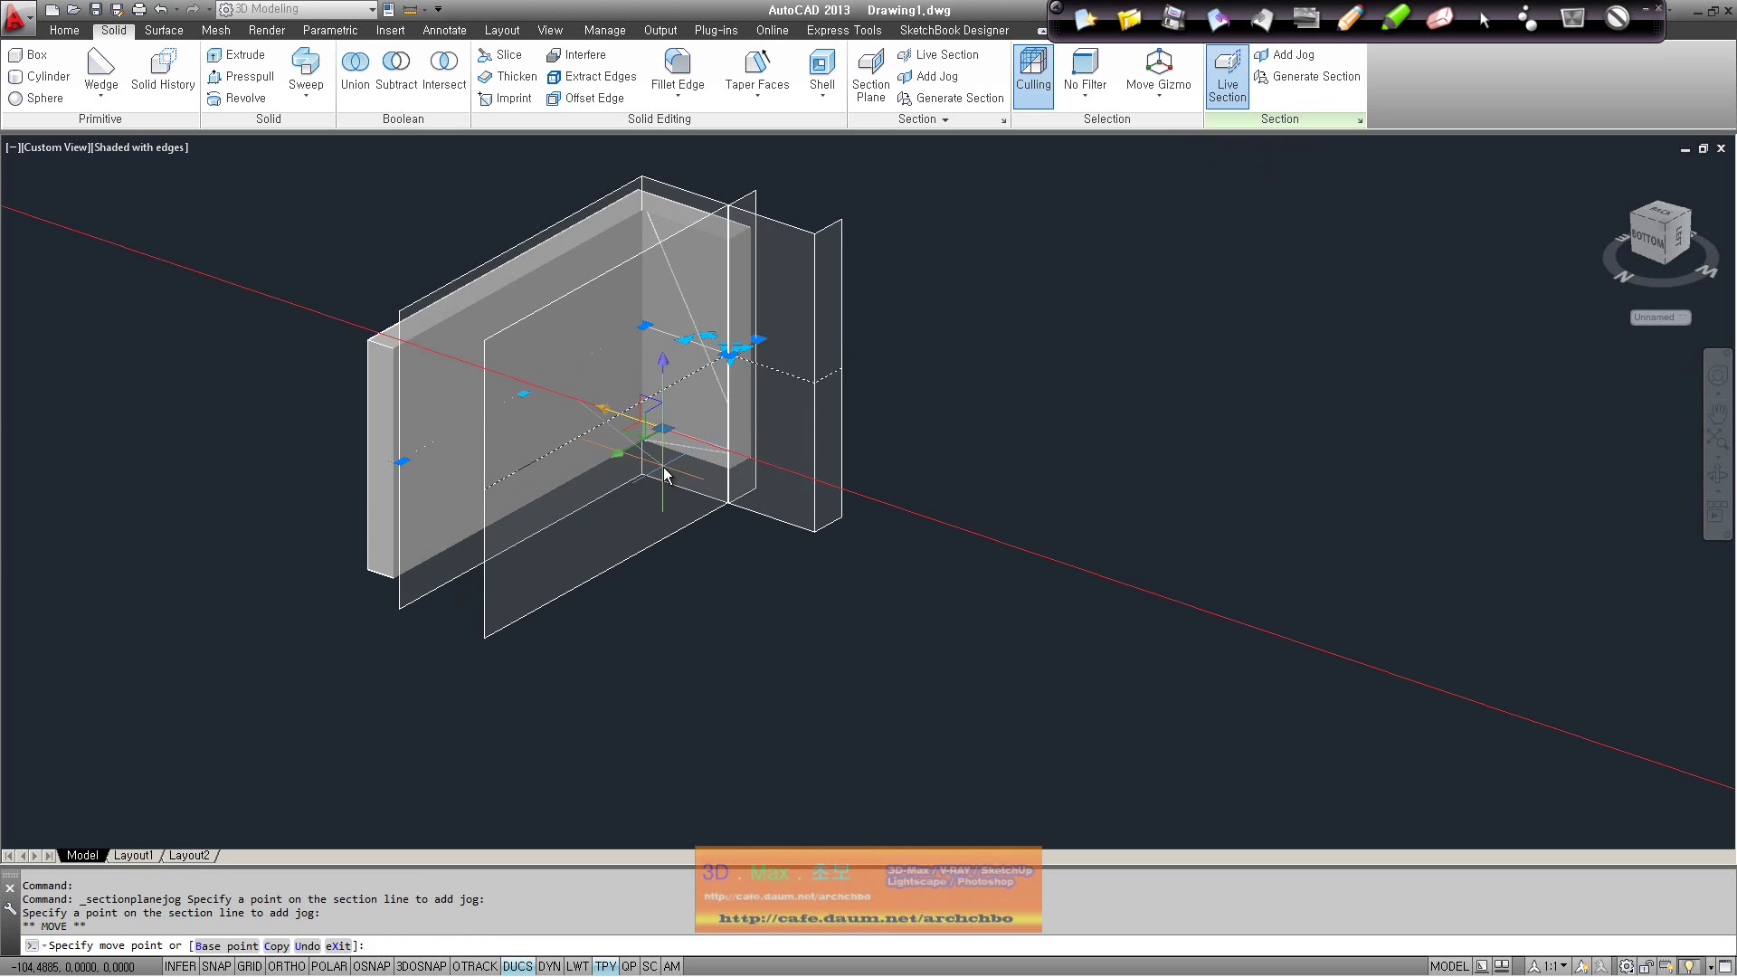
left_click(643, 461)
Make one more jog attempt, then cancel it and delete the section plane
mouse_move(768, 516)
middle_mouse_down("shift")
mouse_move(598, 693)
mouse_move(488, 853)
mouse_move(1107, 127)
middle_mouse_up("shift")
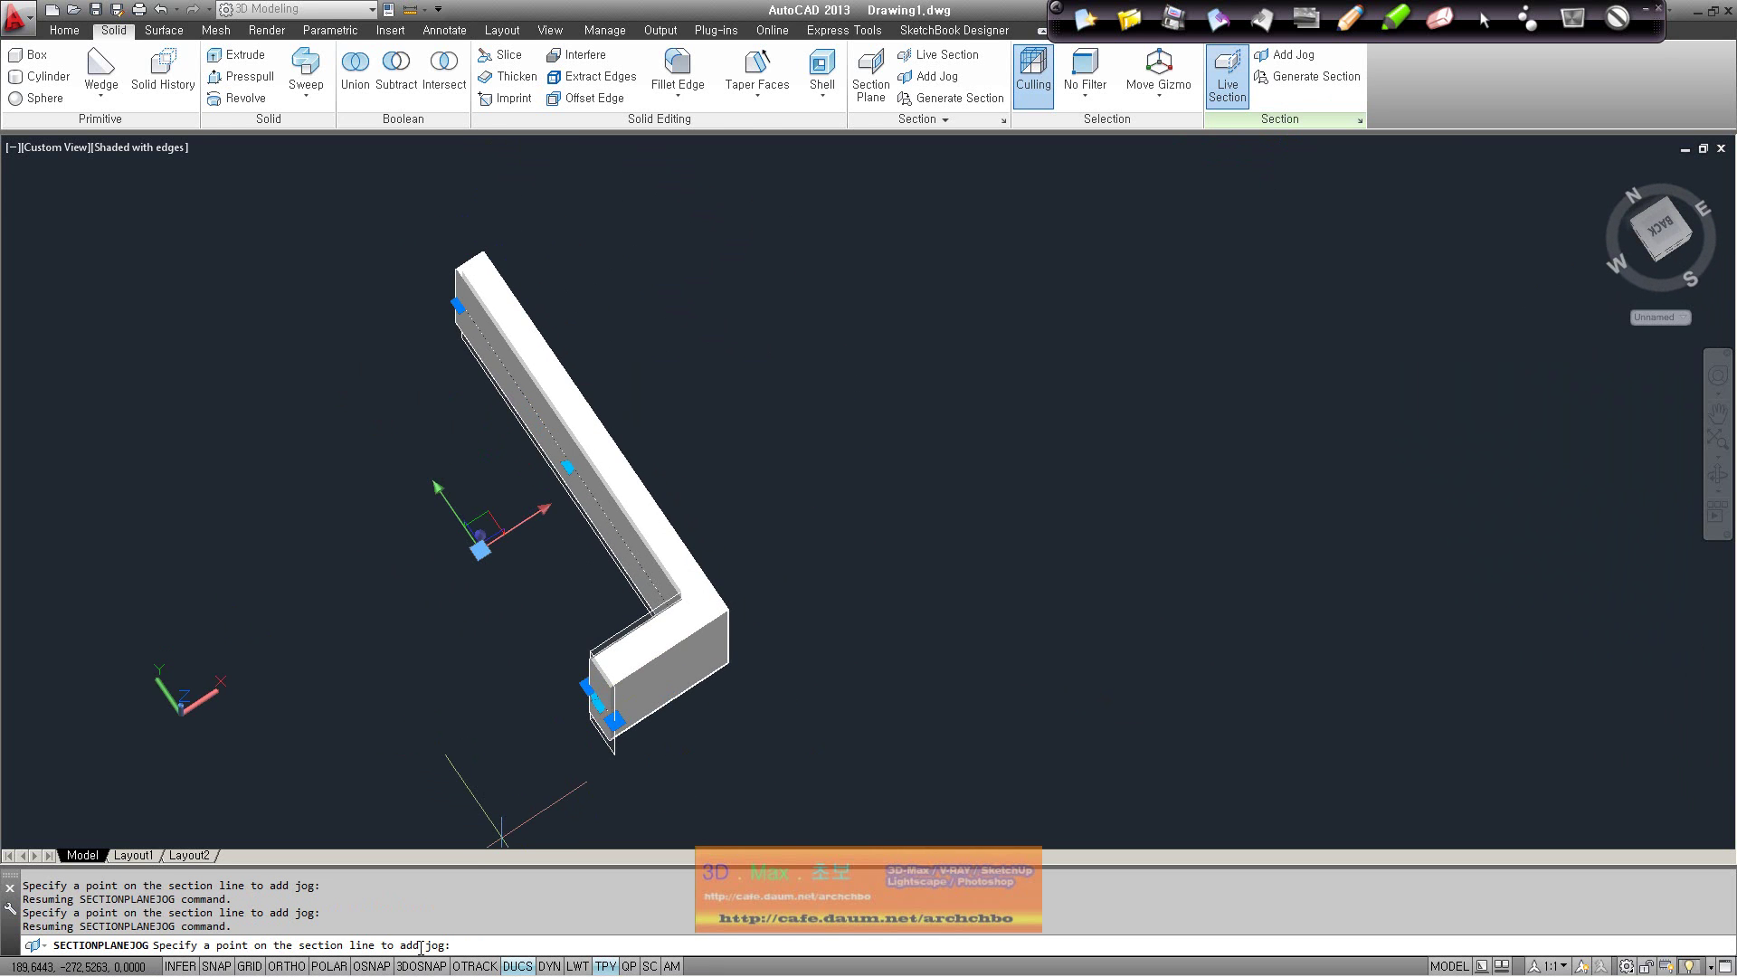
left_click(938, 76)
left_click(979, 539)
mouse_move(979, 541)
middle_mouse_down("shift")
mouse_move(1033, 484)
mouse_move(869, 520)
middle_mouse_up("shift")
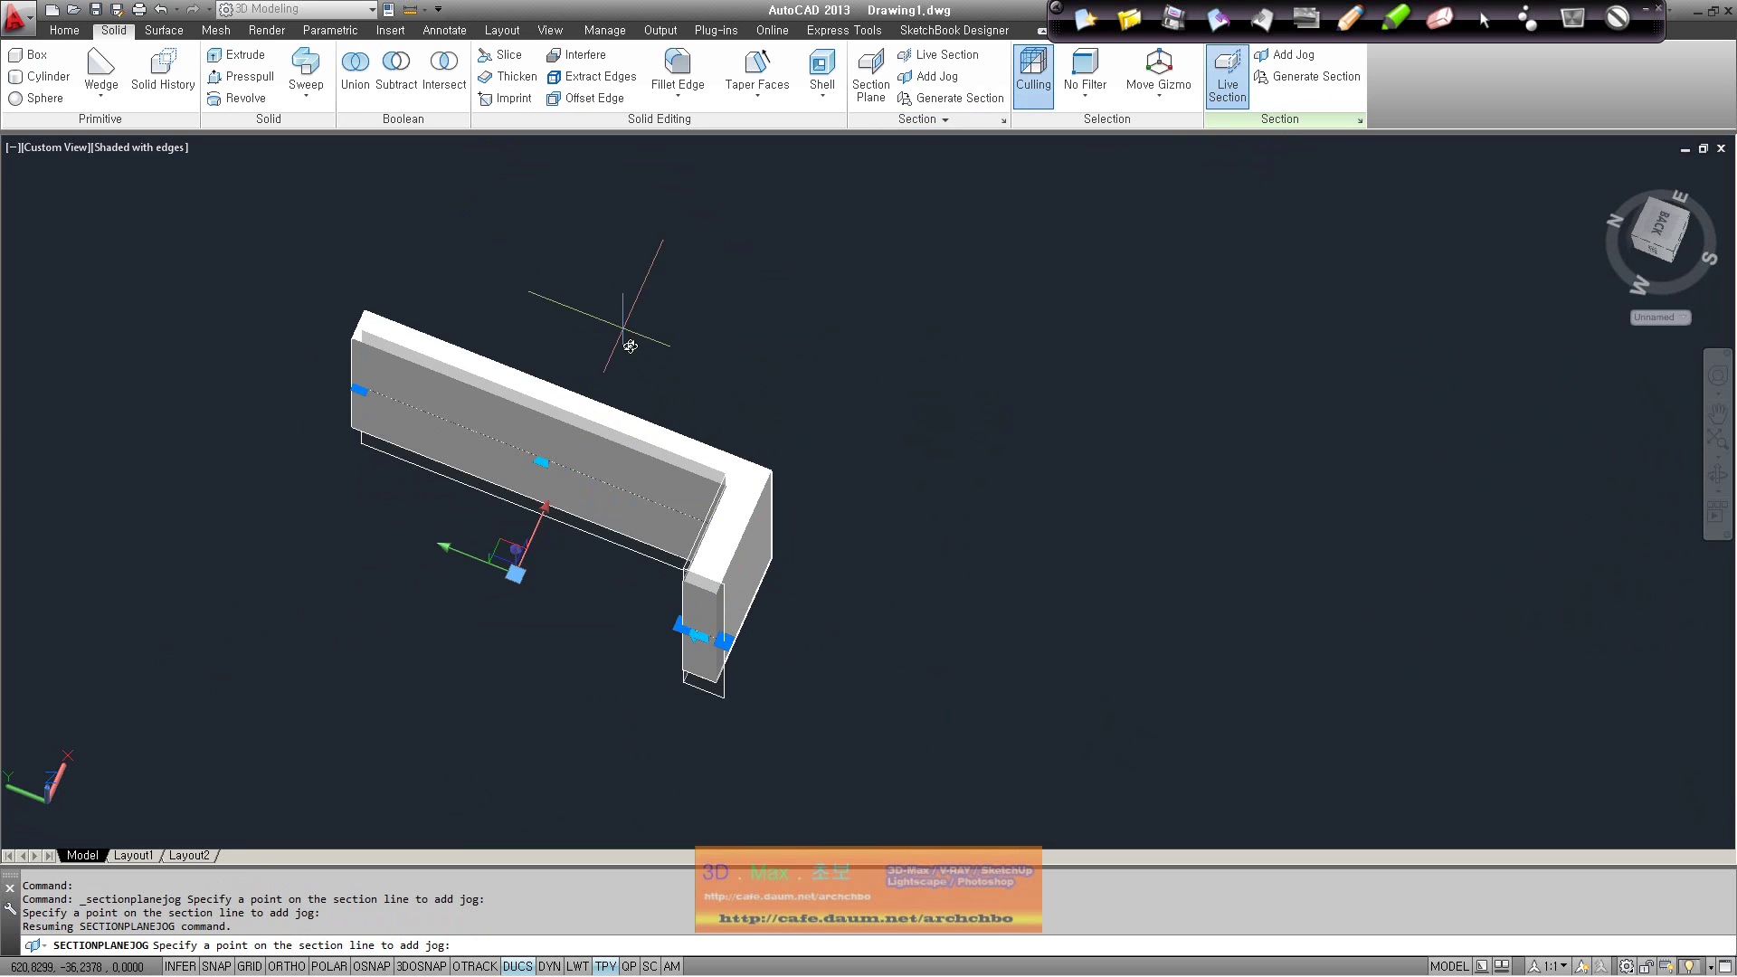
middle_click_drag(655, 602, 702, 554)
key("Escape")
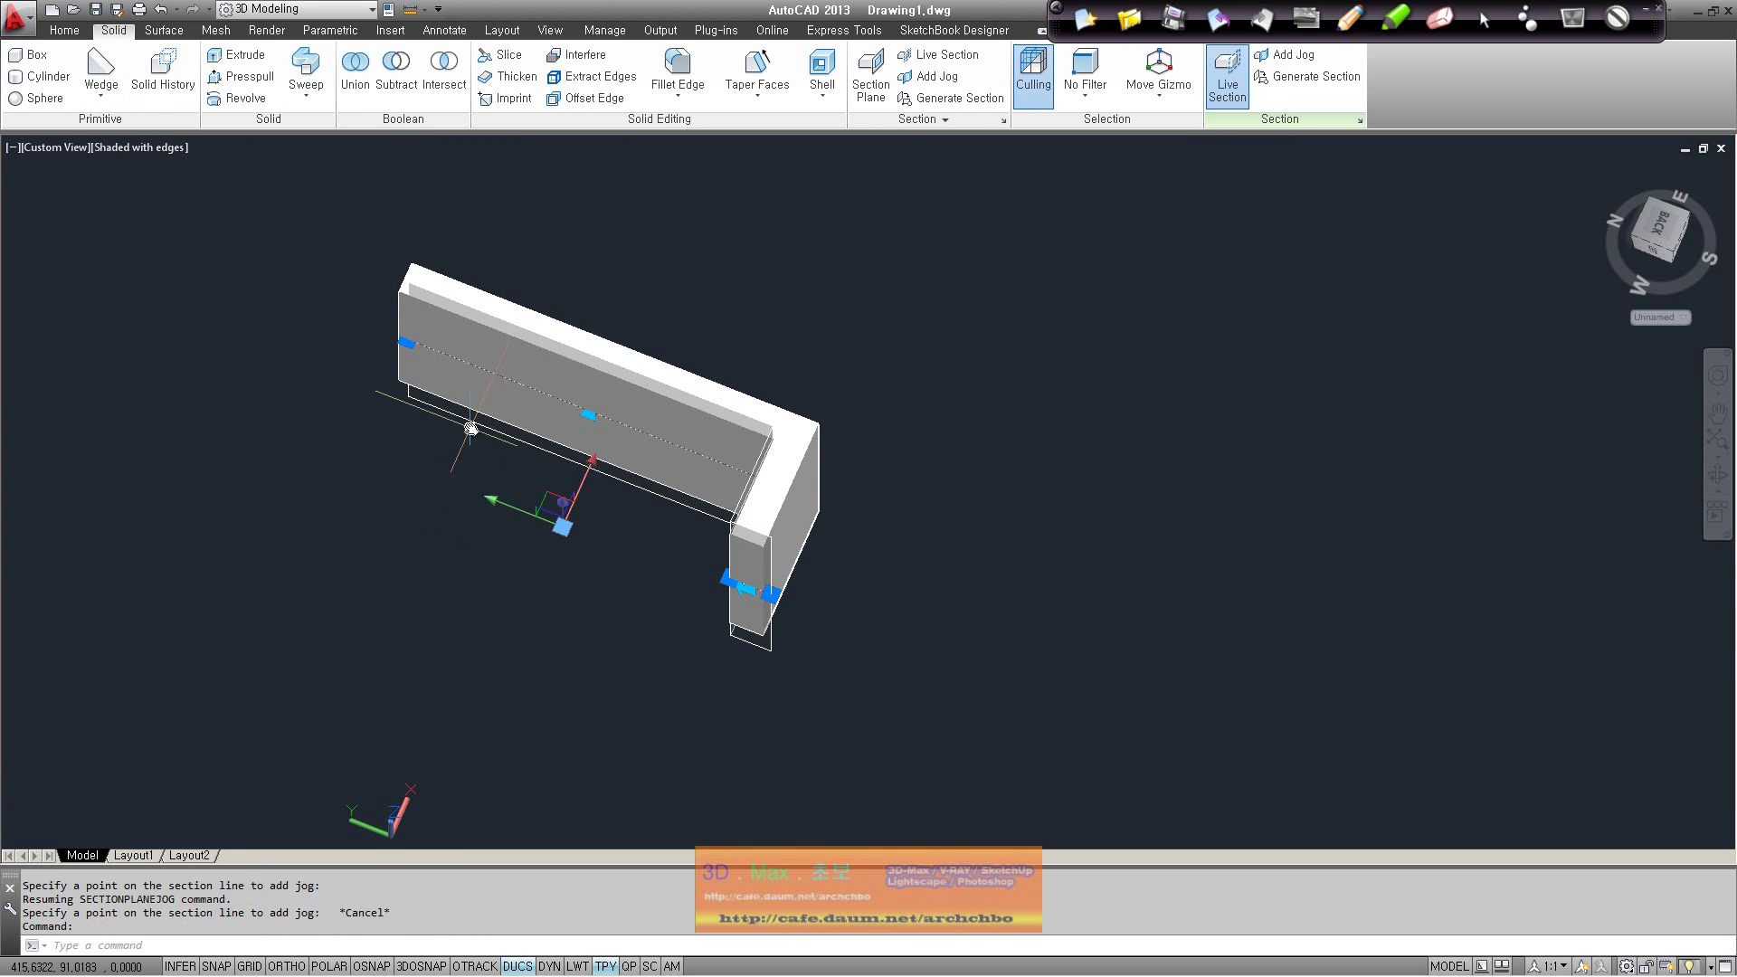
key("Delete")
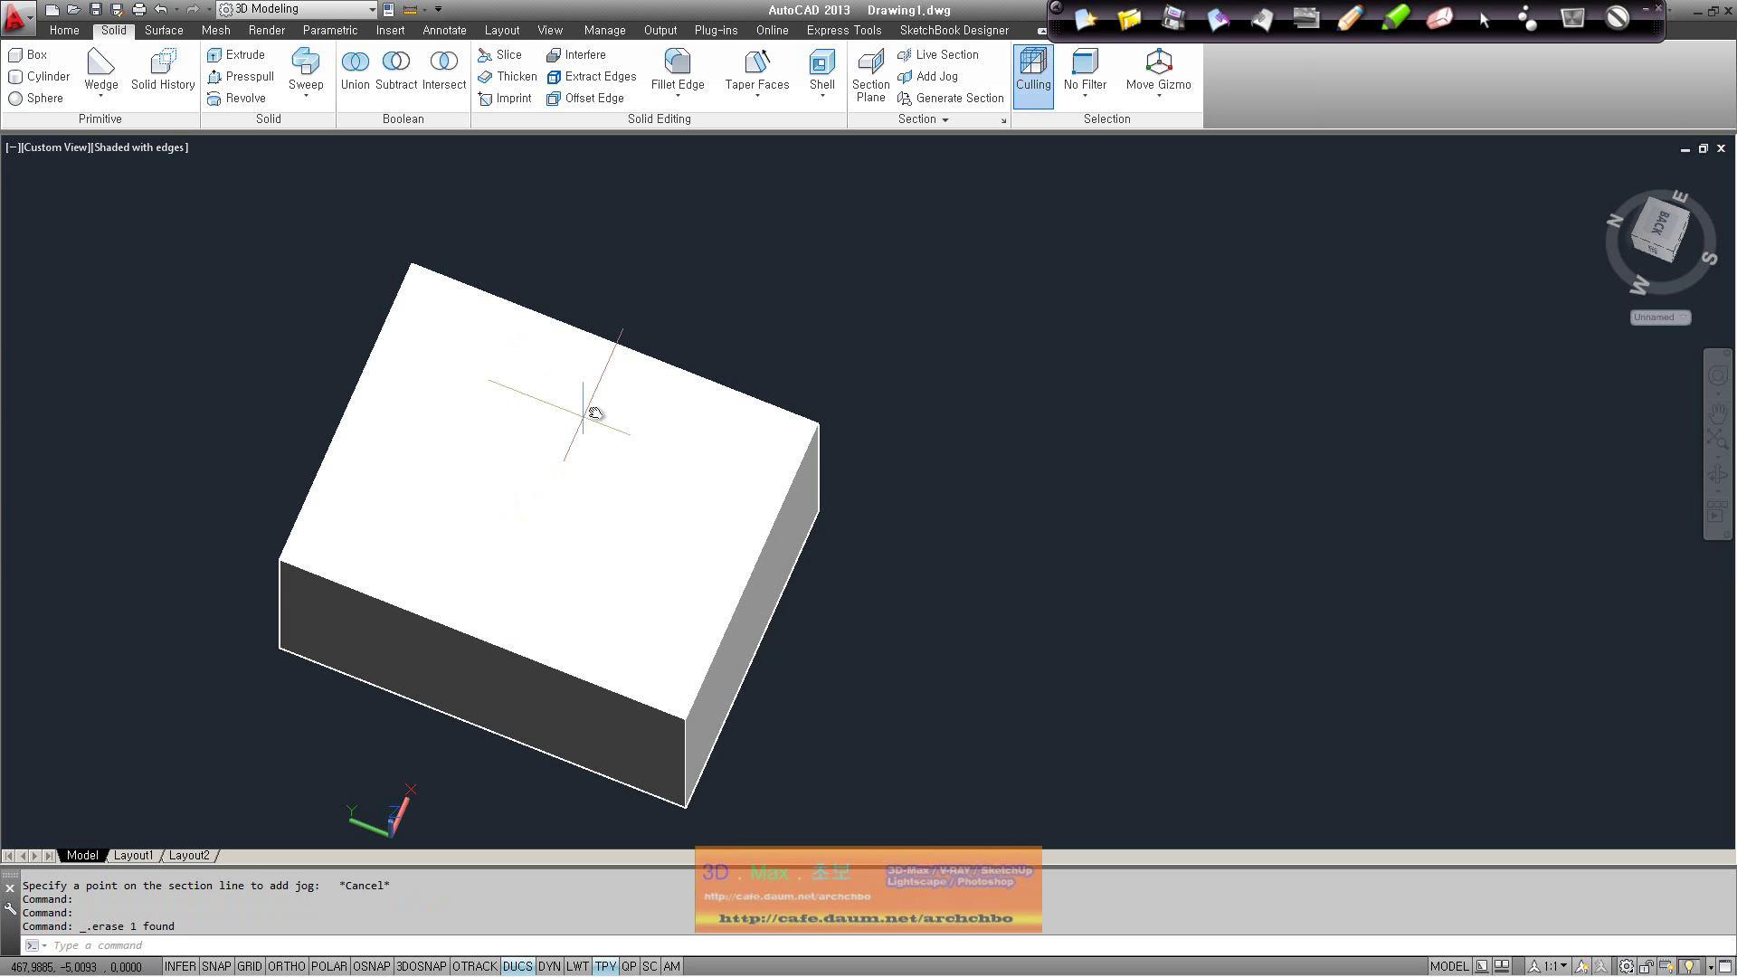
Create a section plane on the box's top face and drag it down into the box
mouse_move(852, 381)
middle_mouse_down("shift")
mouse_move(687, 496)
mouse_move(702, 609)
mouse_move(852, 203)
middle_mouse_up("shift")
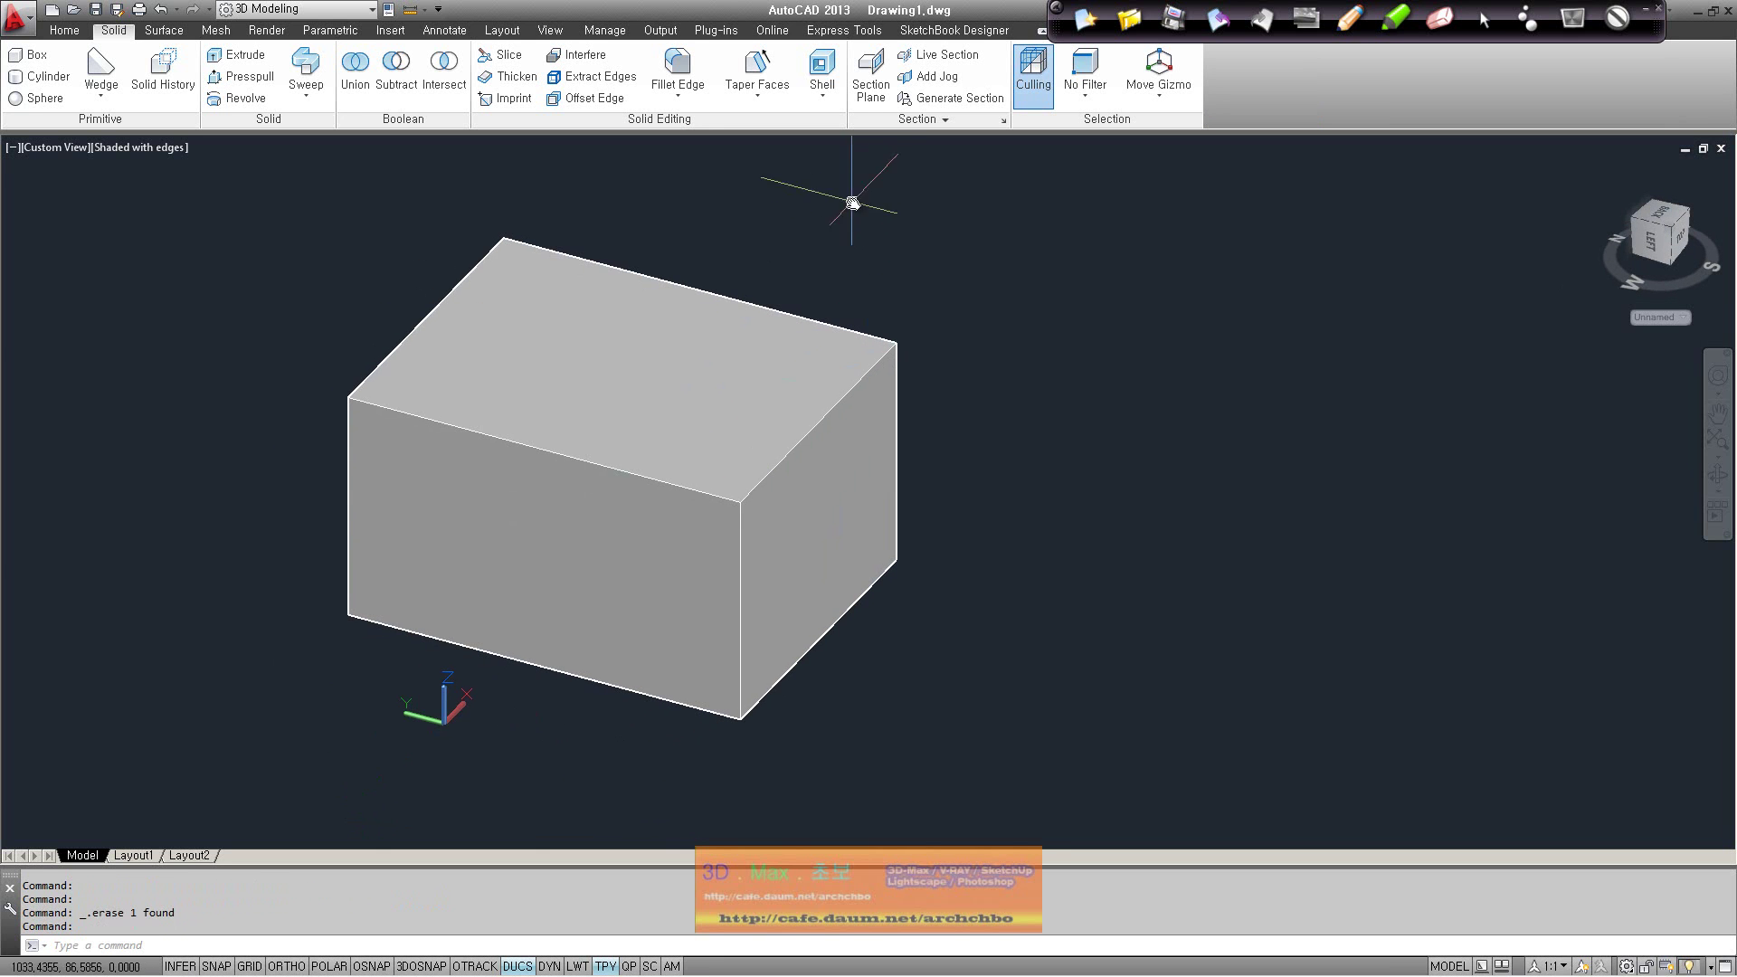
left_click(869, 91)
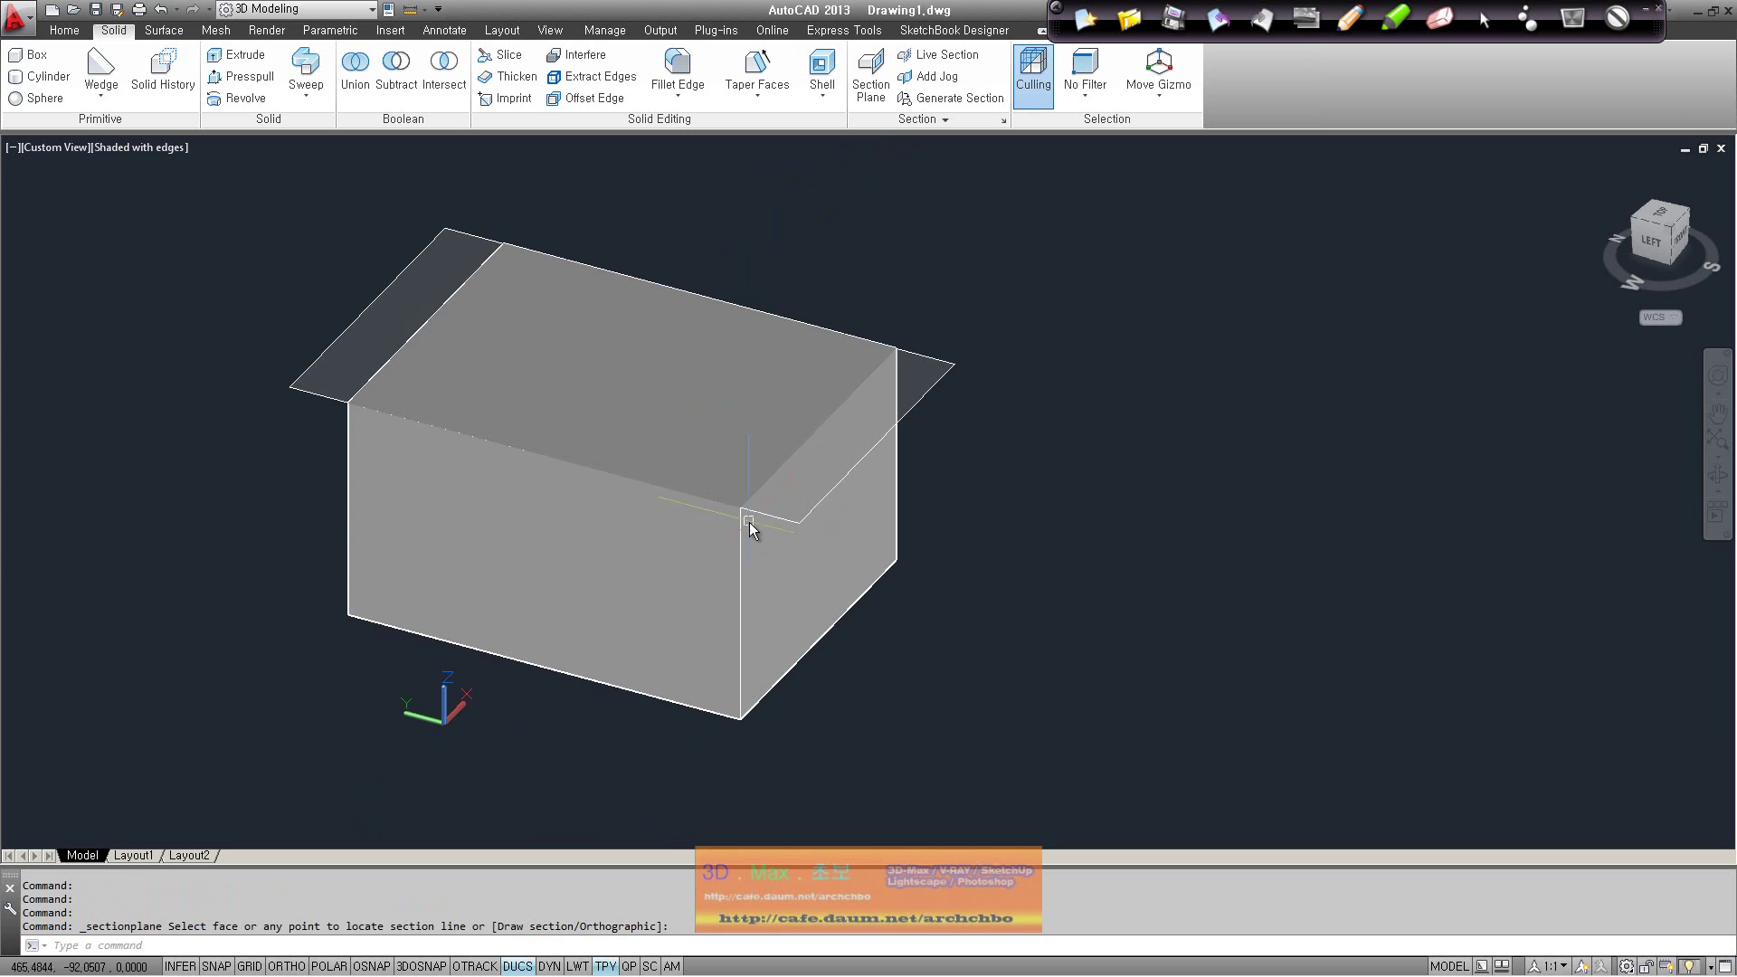
left_click(819, 512)
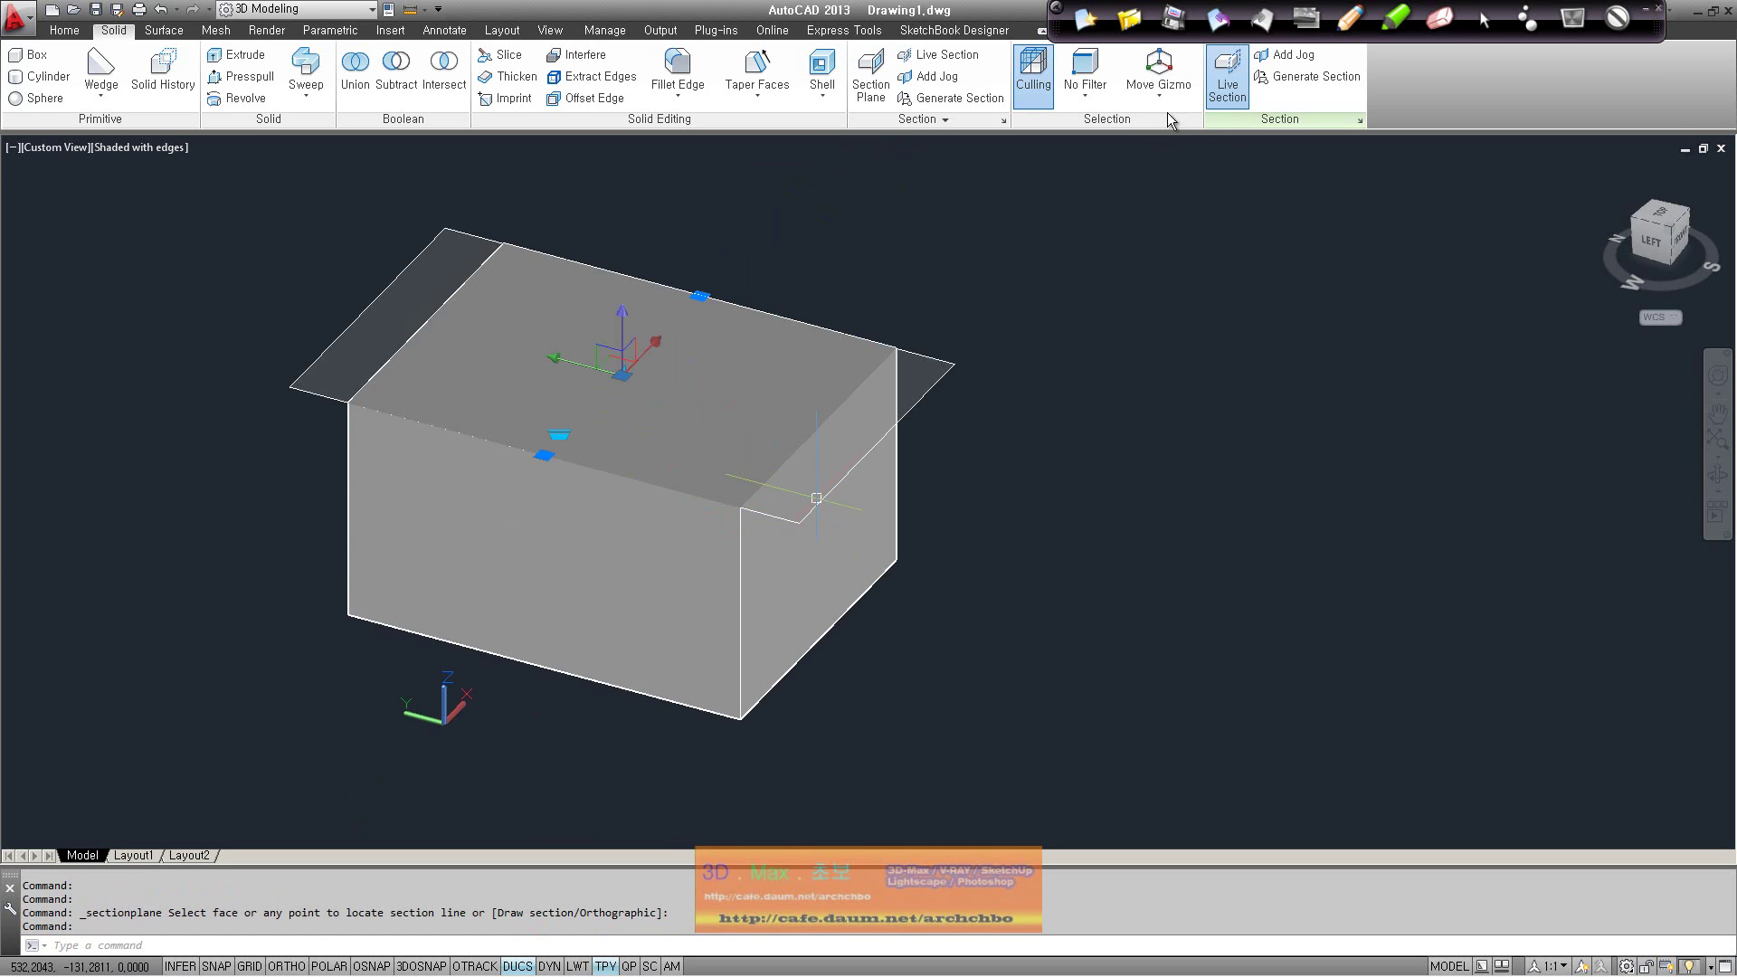
left_click(628, 340)
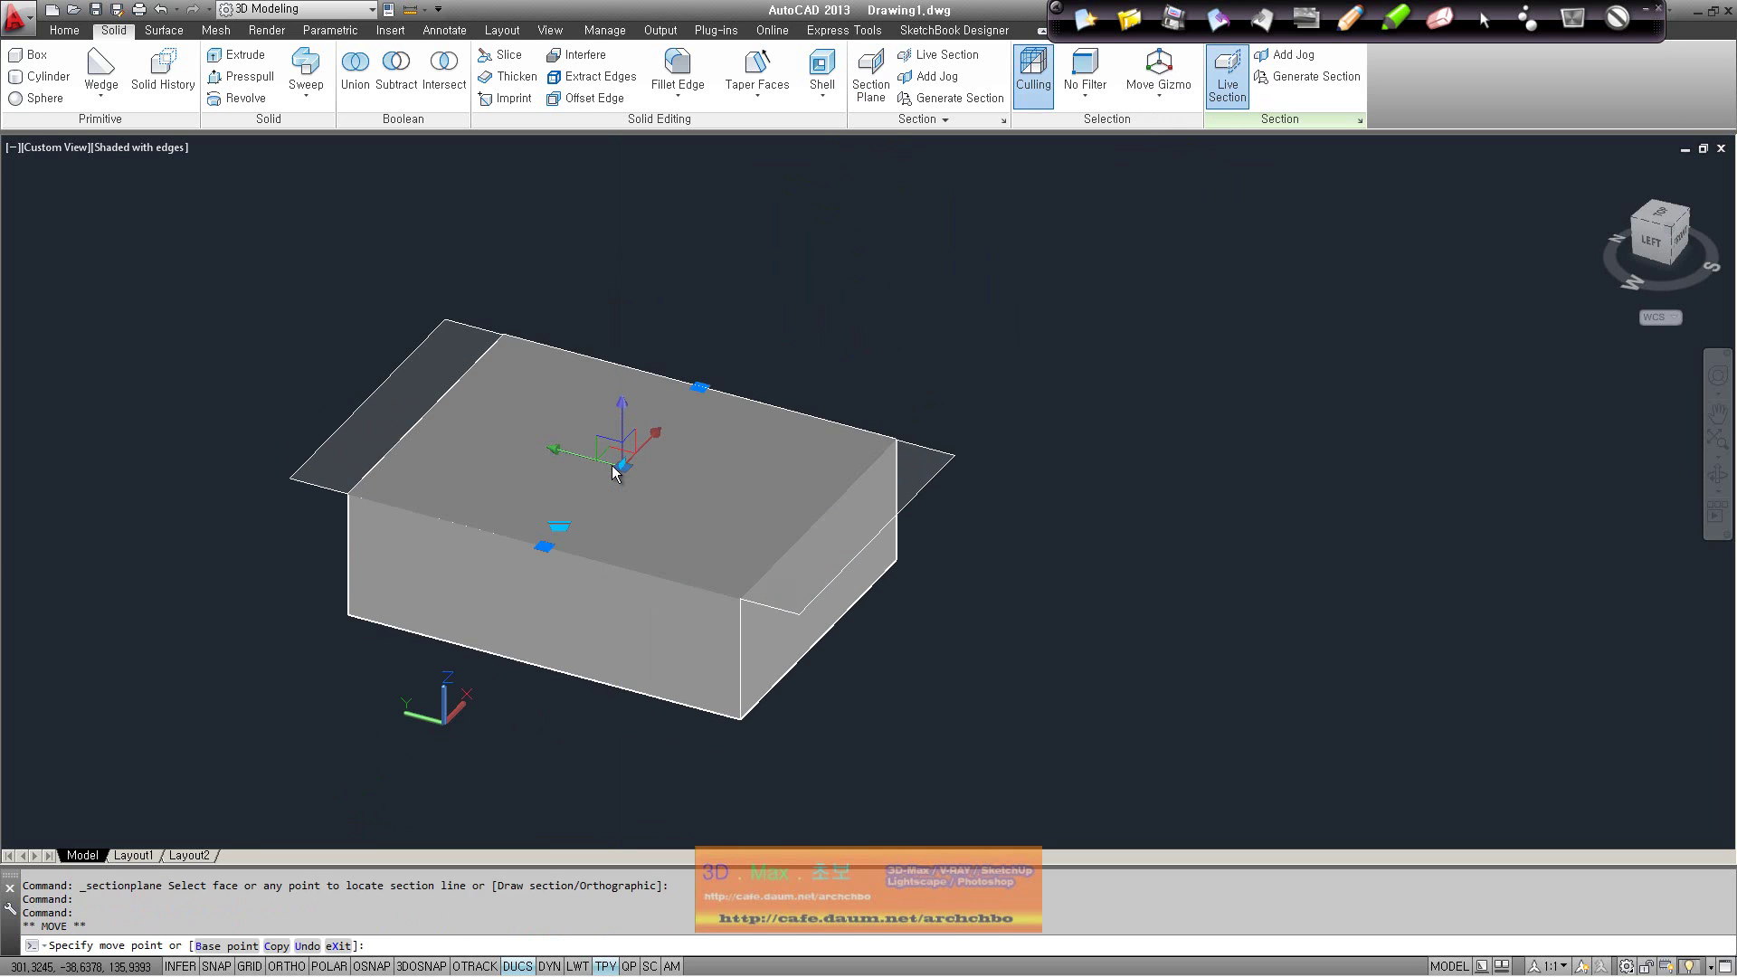
left_click(919, 407)
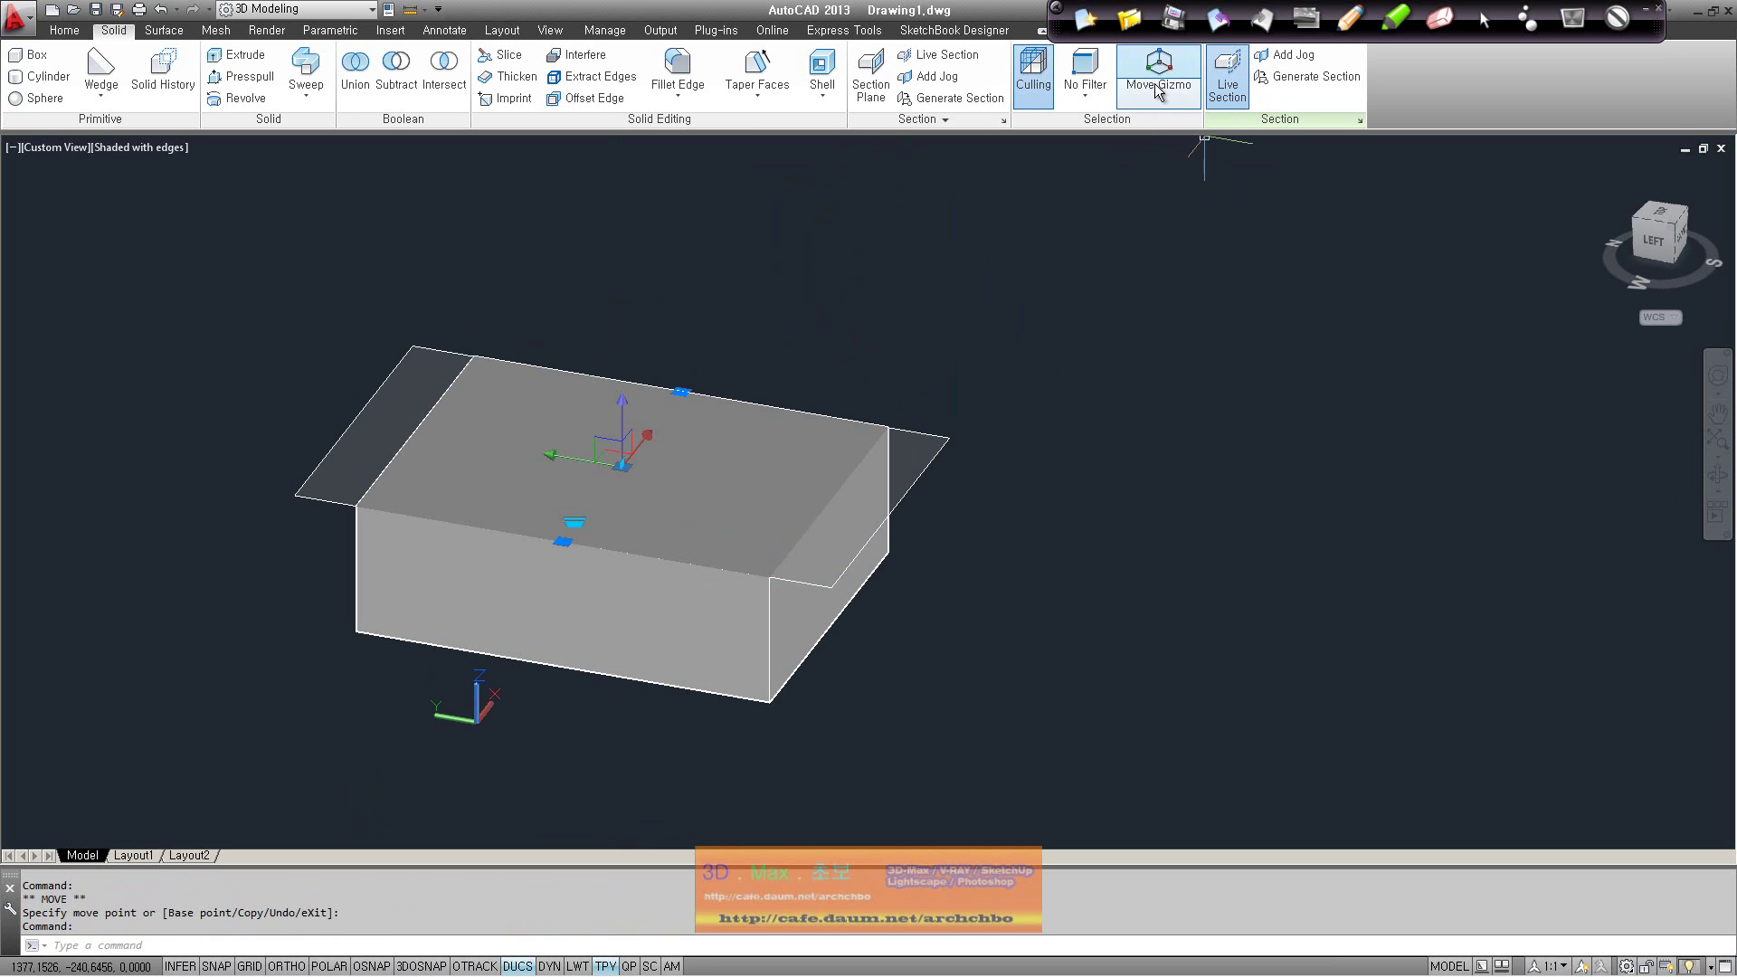
left_click(934, 77)
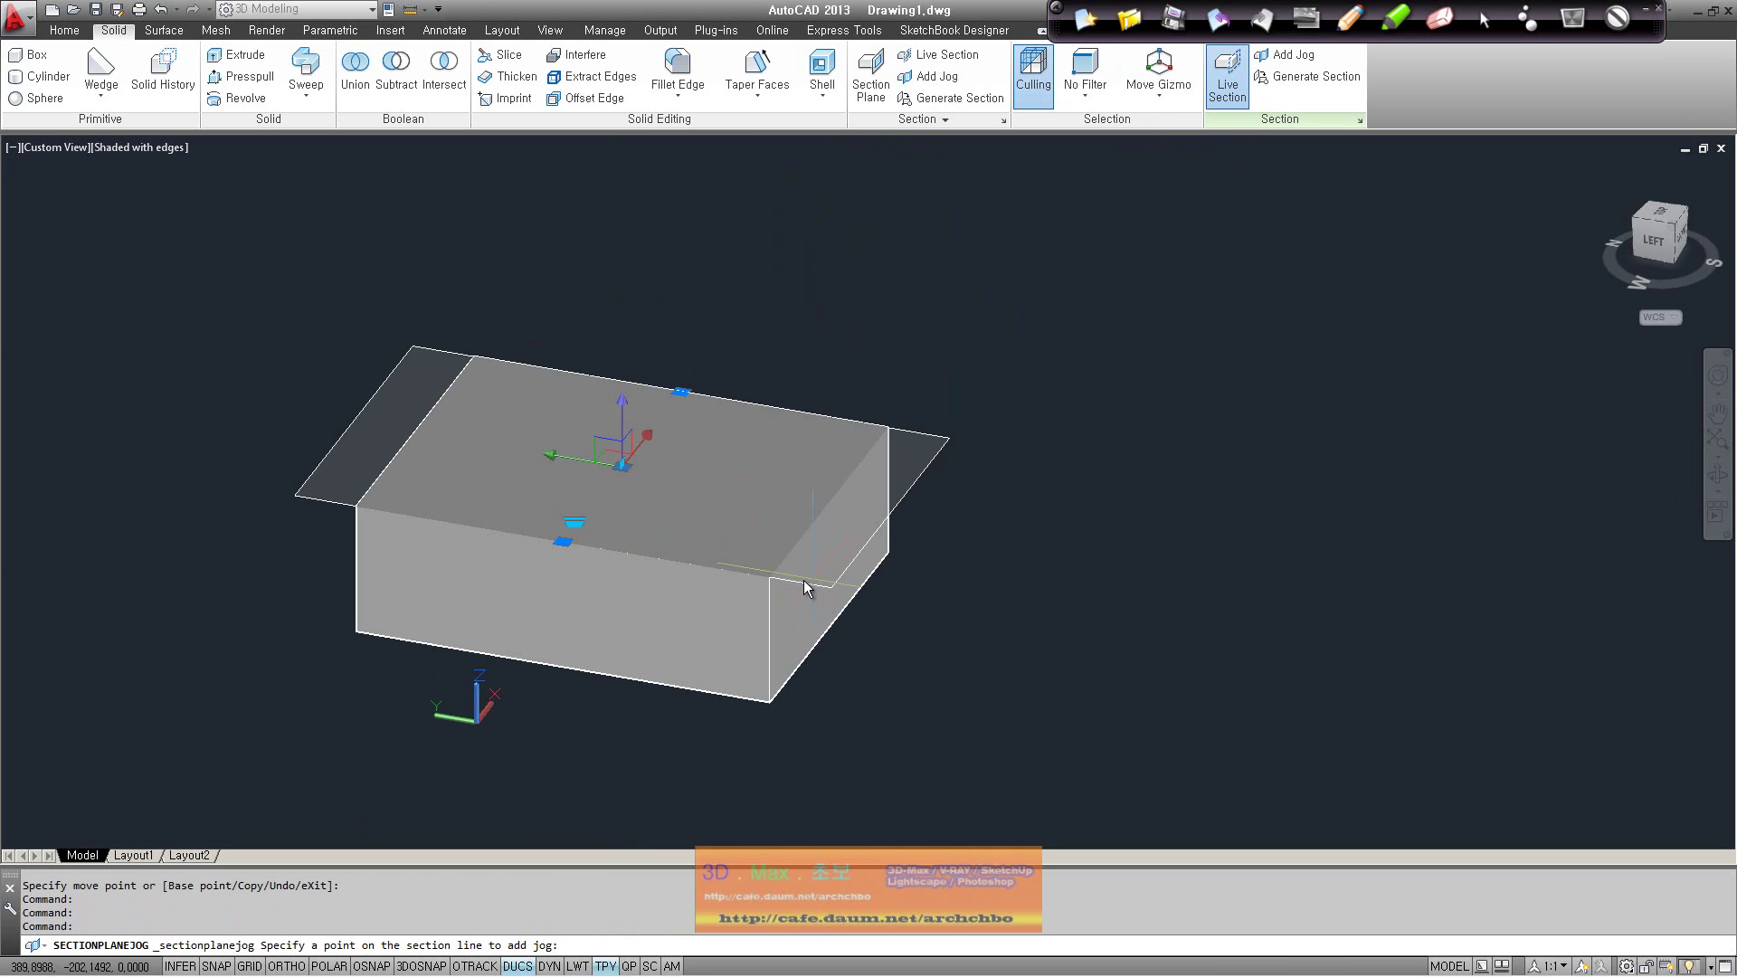
left_click(740, 580)
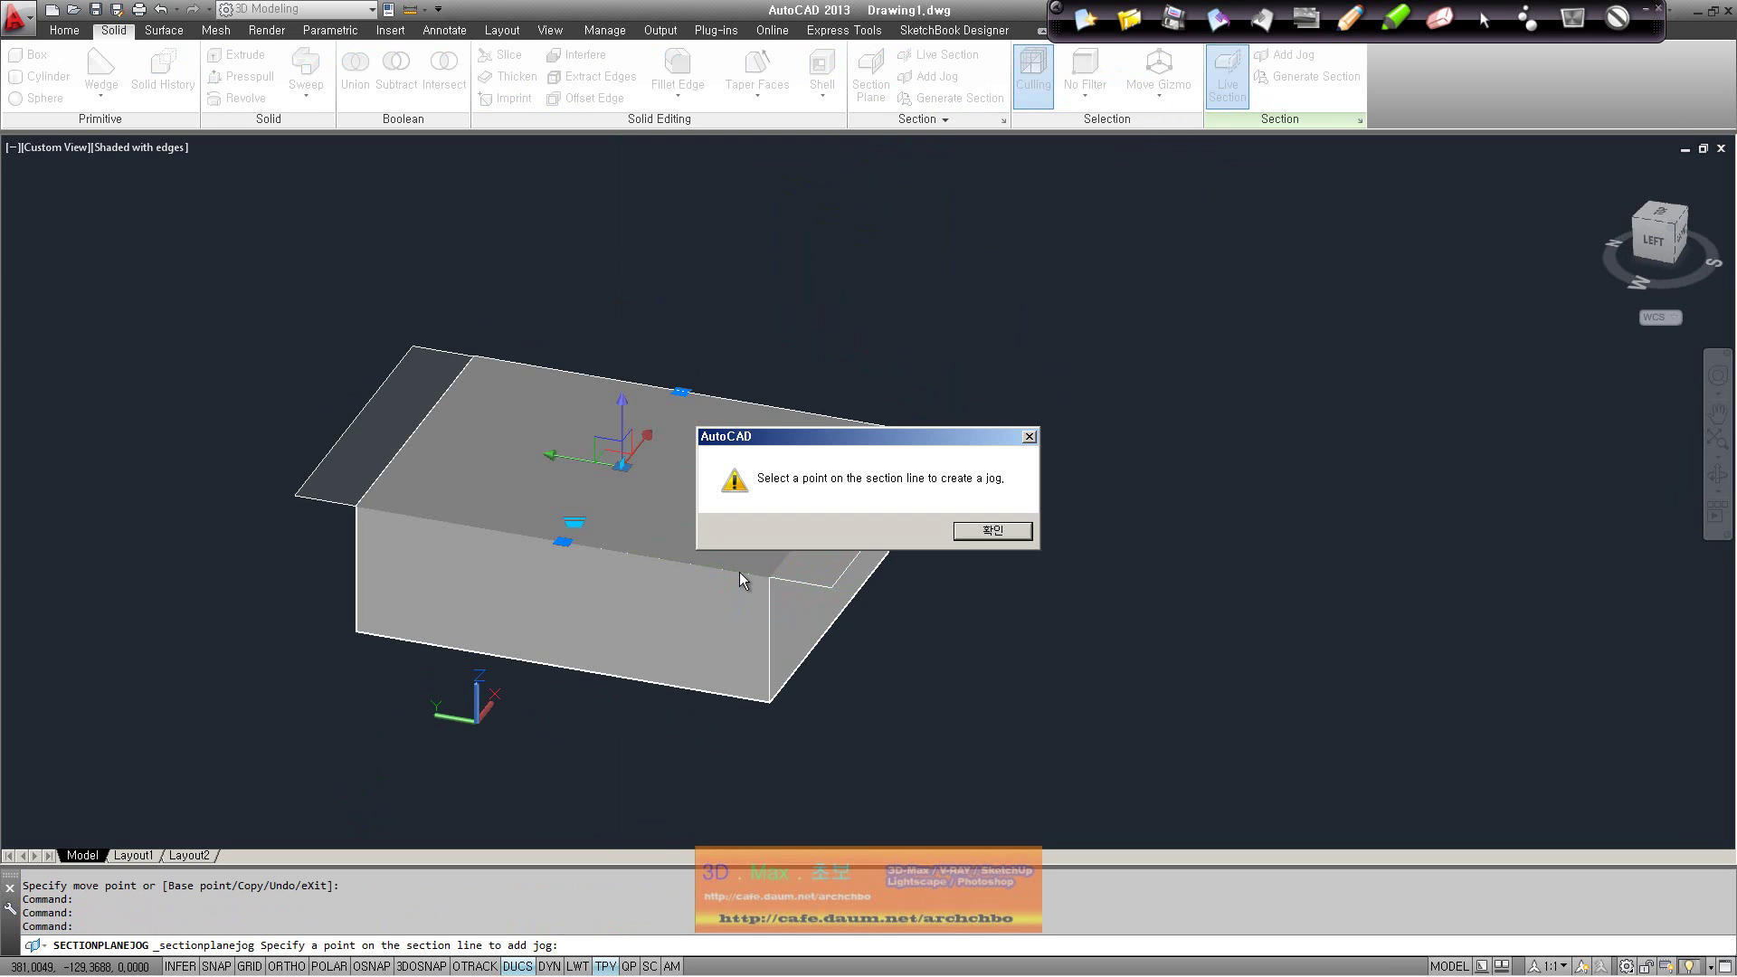
left_click(993, 531)
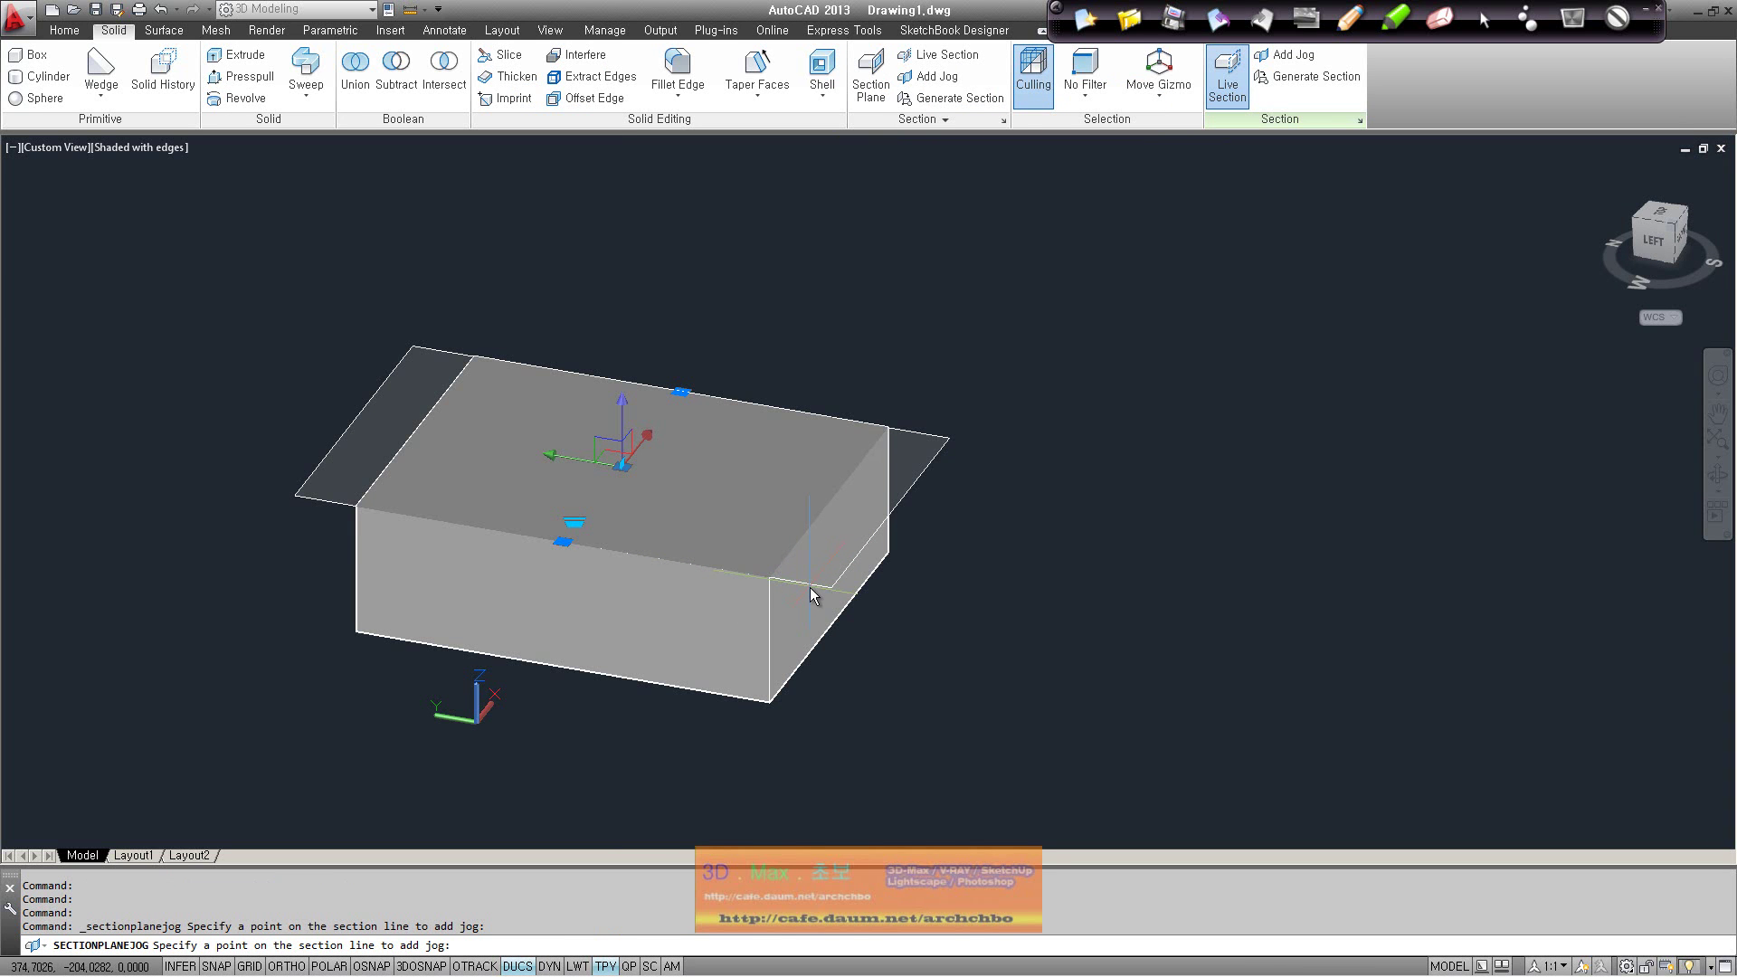
left_click(812, 596)
left_click(992, 532)
left_click(867, 549)
left_click(993, 529)
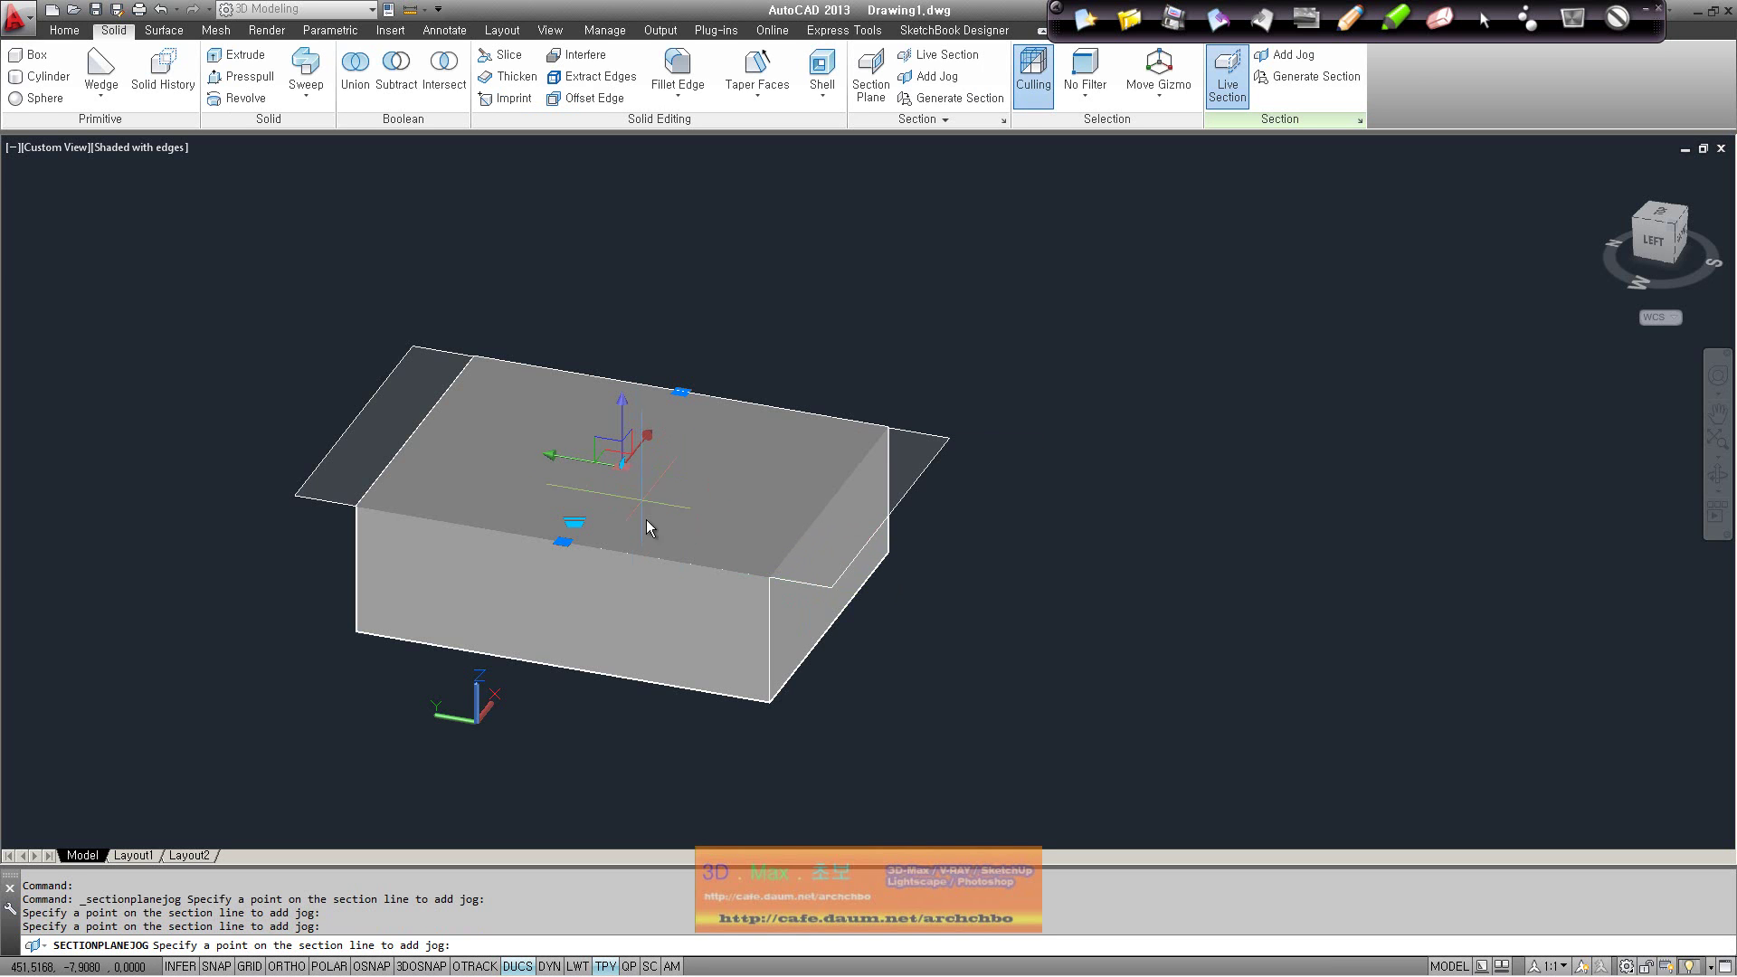
left_click(588, 552)
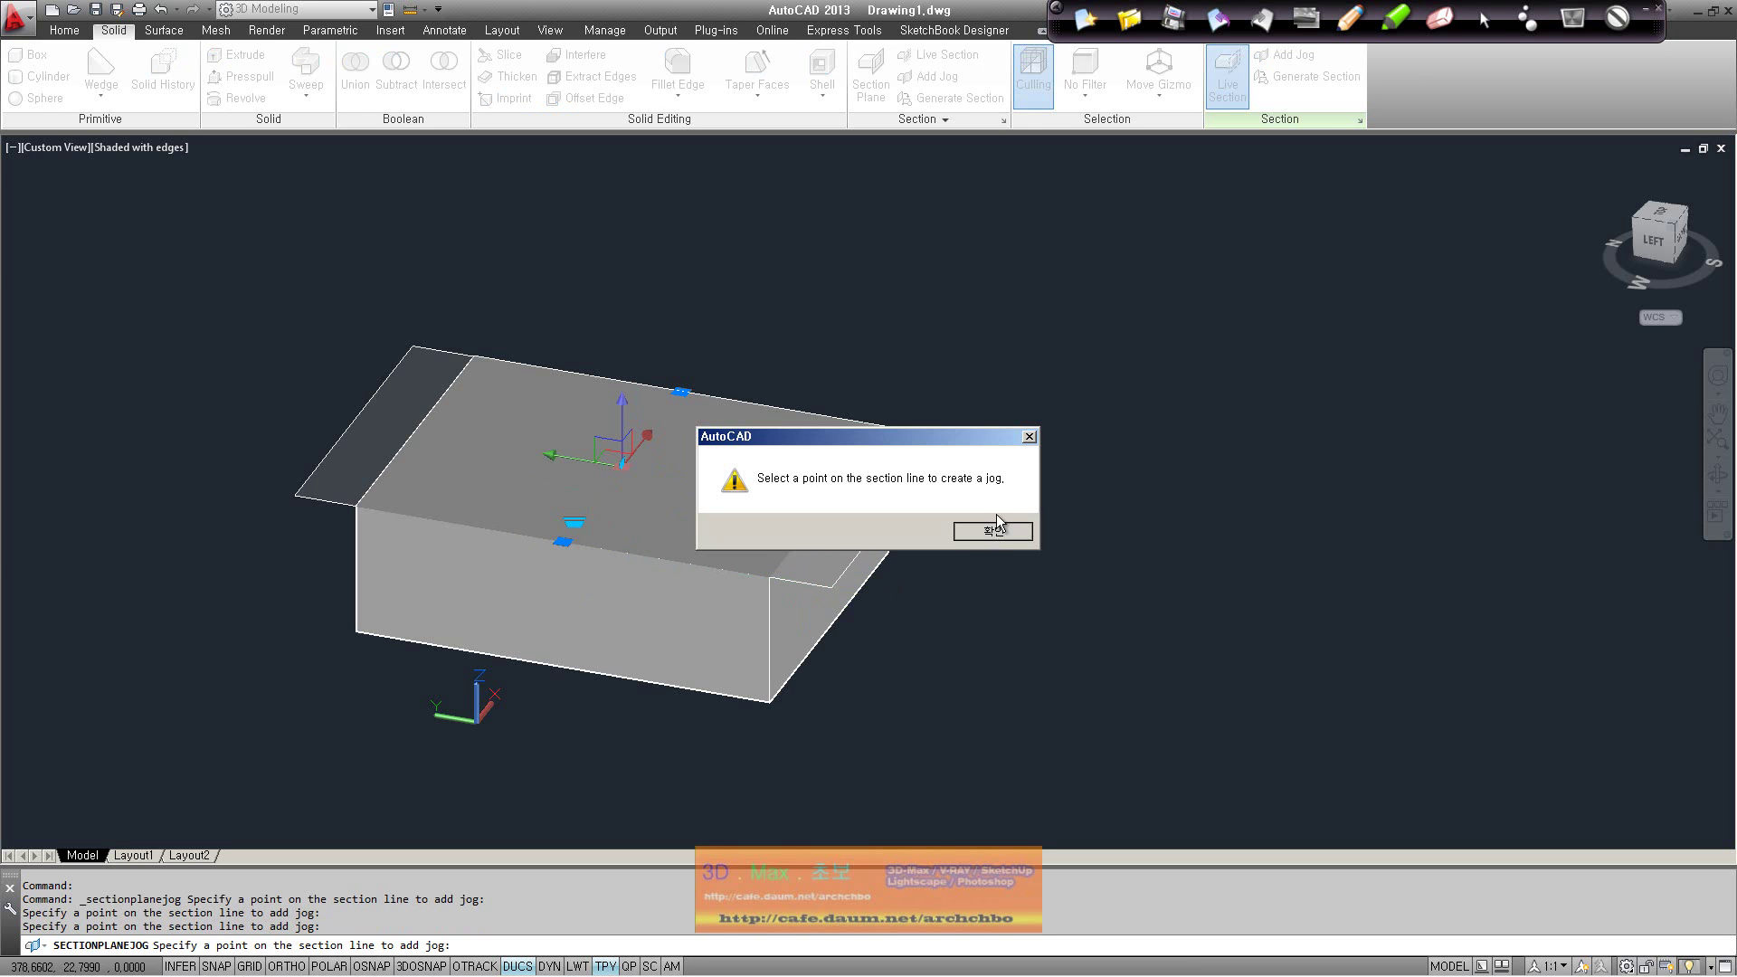
left_click(995, 530)
left_click(1290, 55)
left_click(665, 556)
left_click(985, 536)
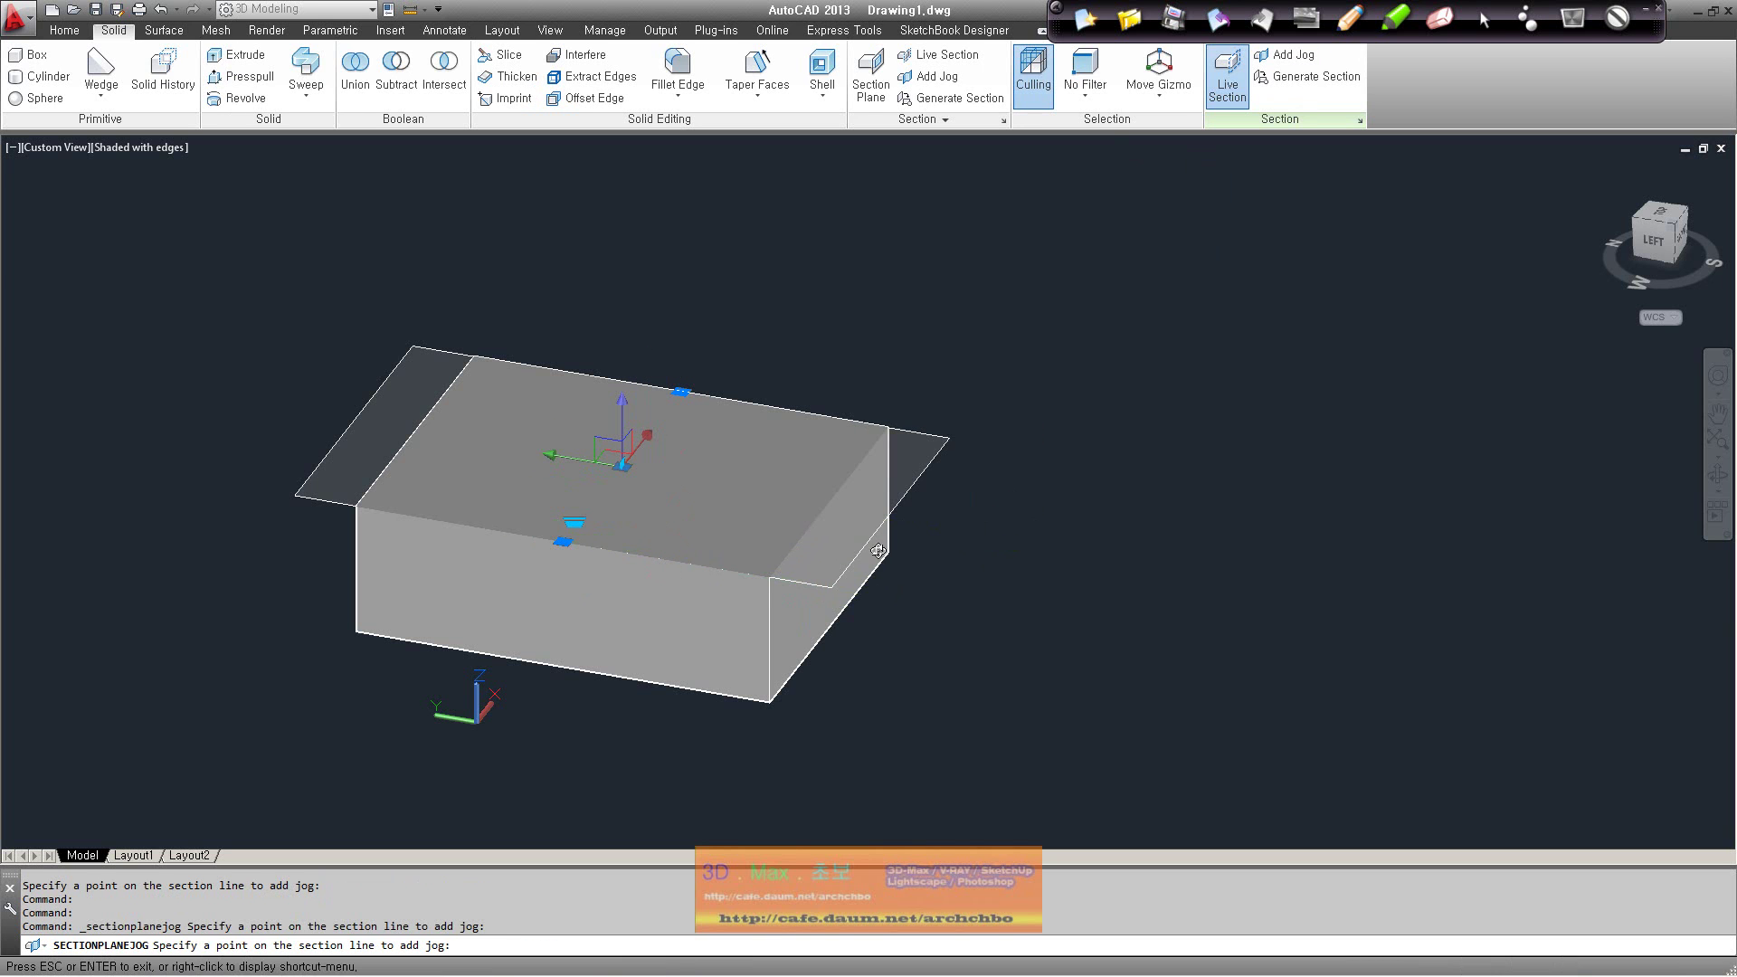
middle_click_drag(986, 541, 742, 554, "shift")
left_click(741, 555)
left_click(993, 530)
mouse_move(978, 538)
middle_mouse_down("shift")
mouse_move(860, 509)
mouse_move(639, 636)
mouse_move(670, 628)
mouse_move(547, 648)
mouse_move(618, 487)
middle_mouse_up("shift")
key("Escape")
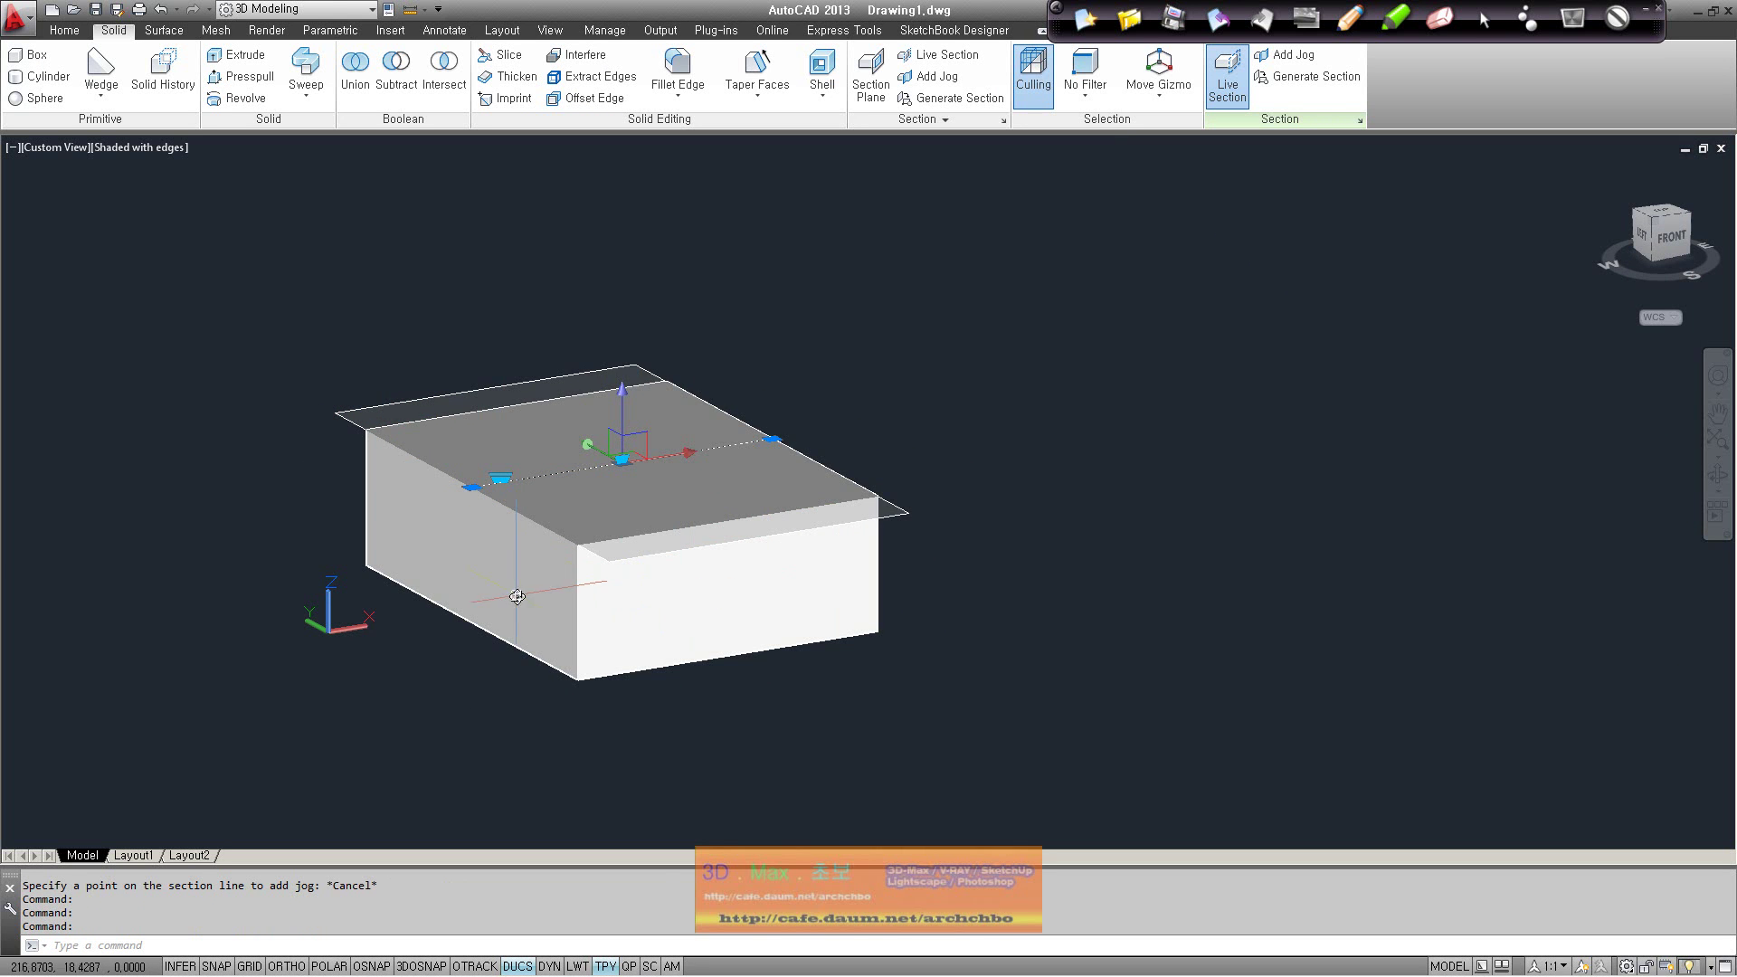
Stretch the section line's end grip down through the box
middle_click_drag(694, 590, 621, 563, "shift")
left_click(502, 500)
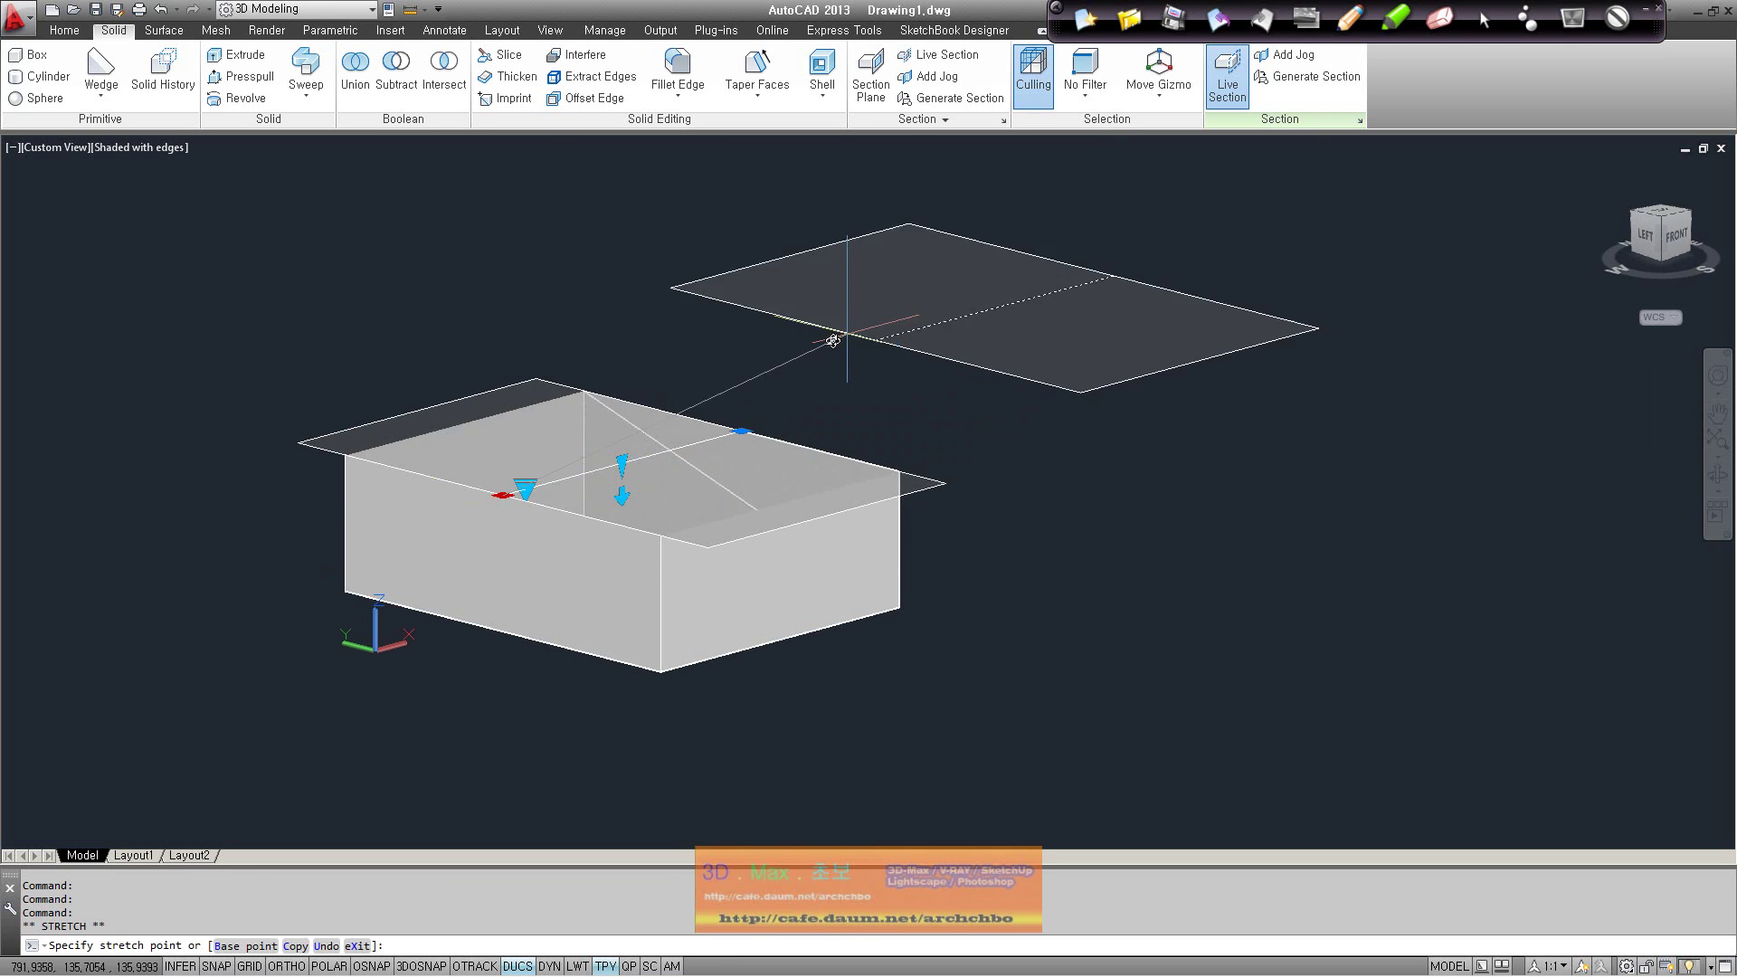
left_click(490, 533)
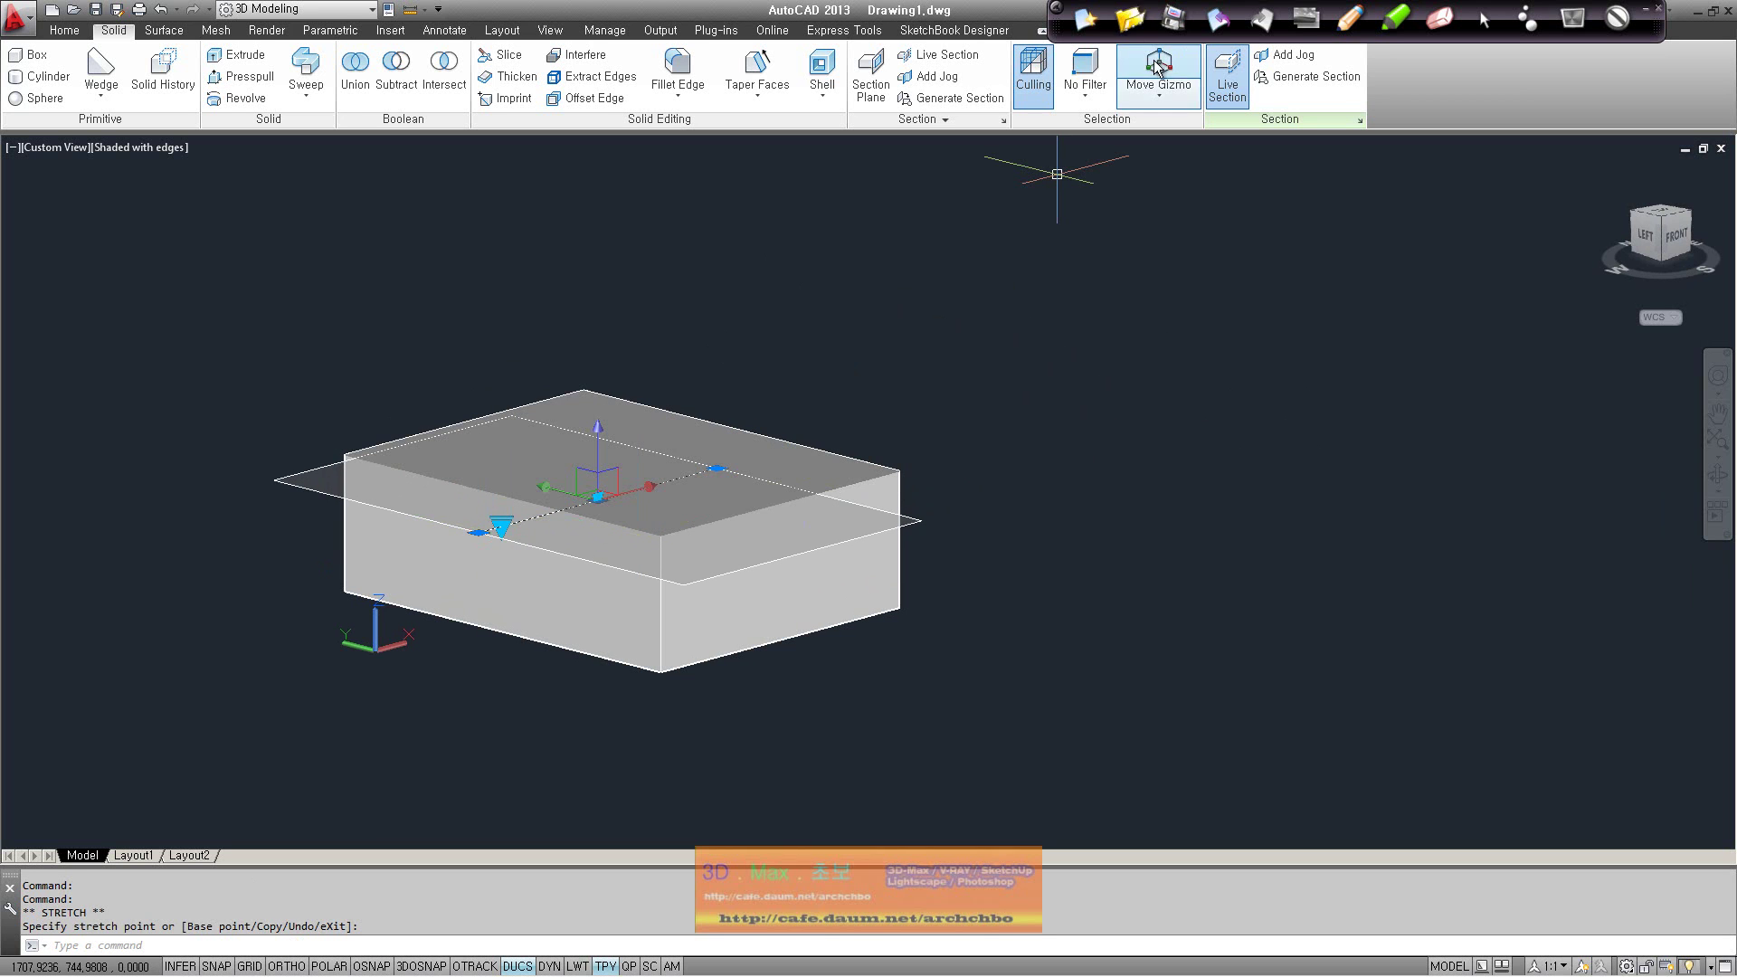
Add a jog to the section line near the box's front
left_click(1289, 54)
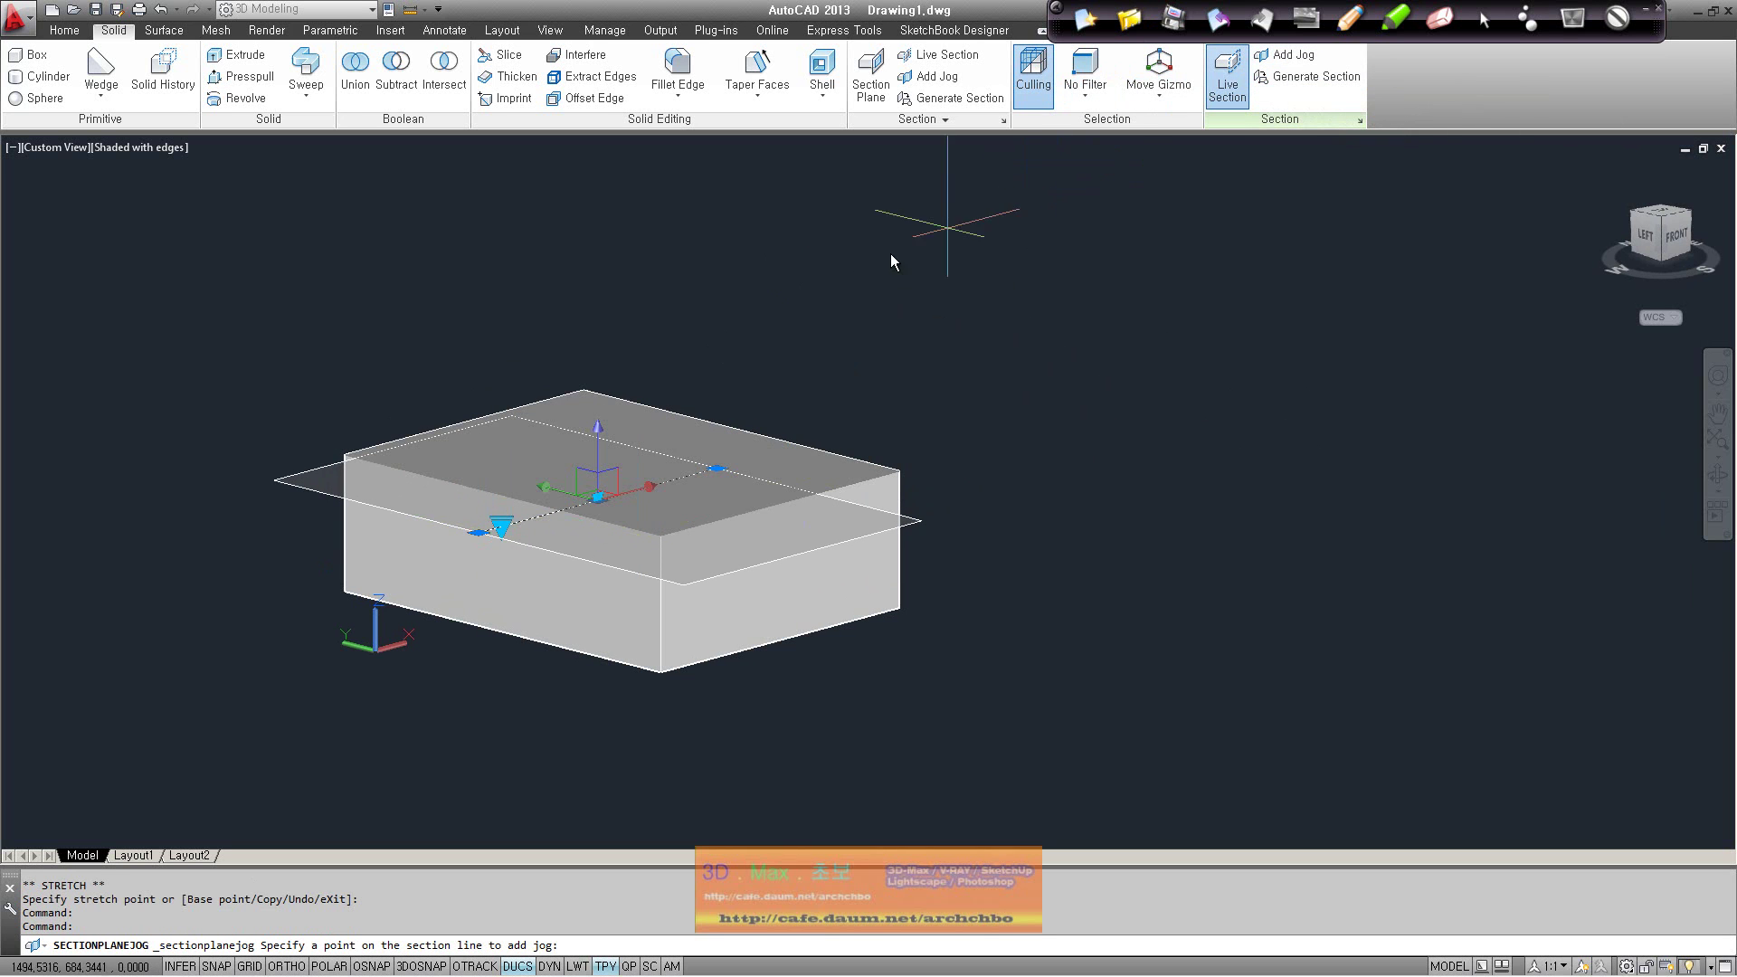
left_click(524, 547)
left_click(993, 532)
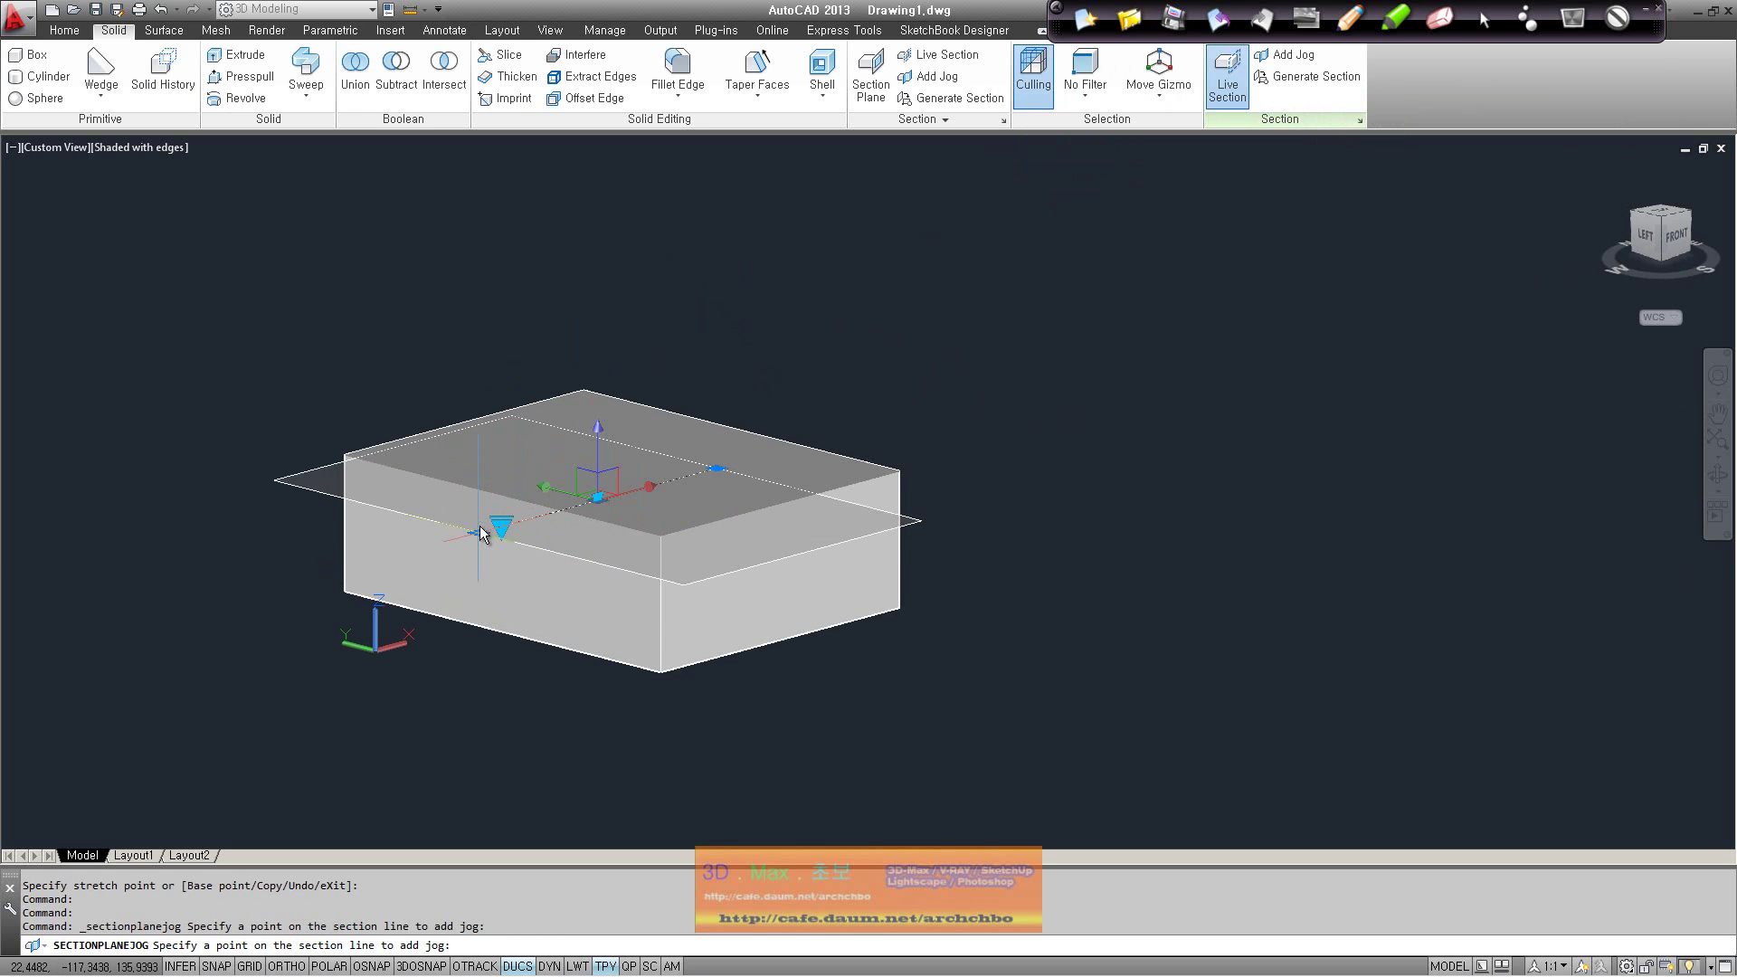
left_click(480, 534)
middle_click_drag(525, 577, 670, 590, "shift")
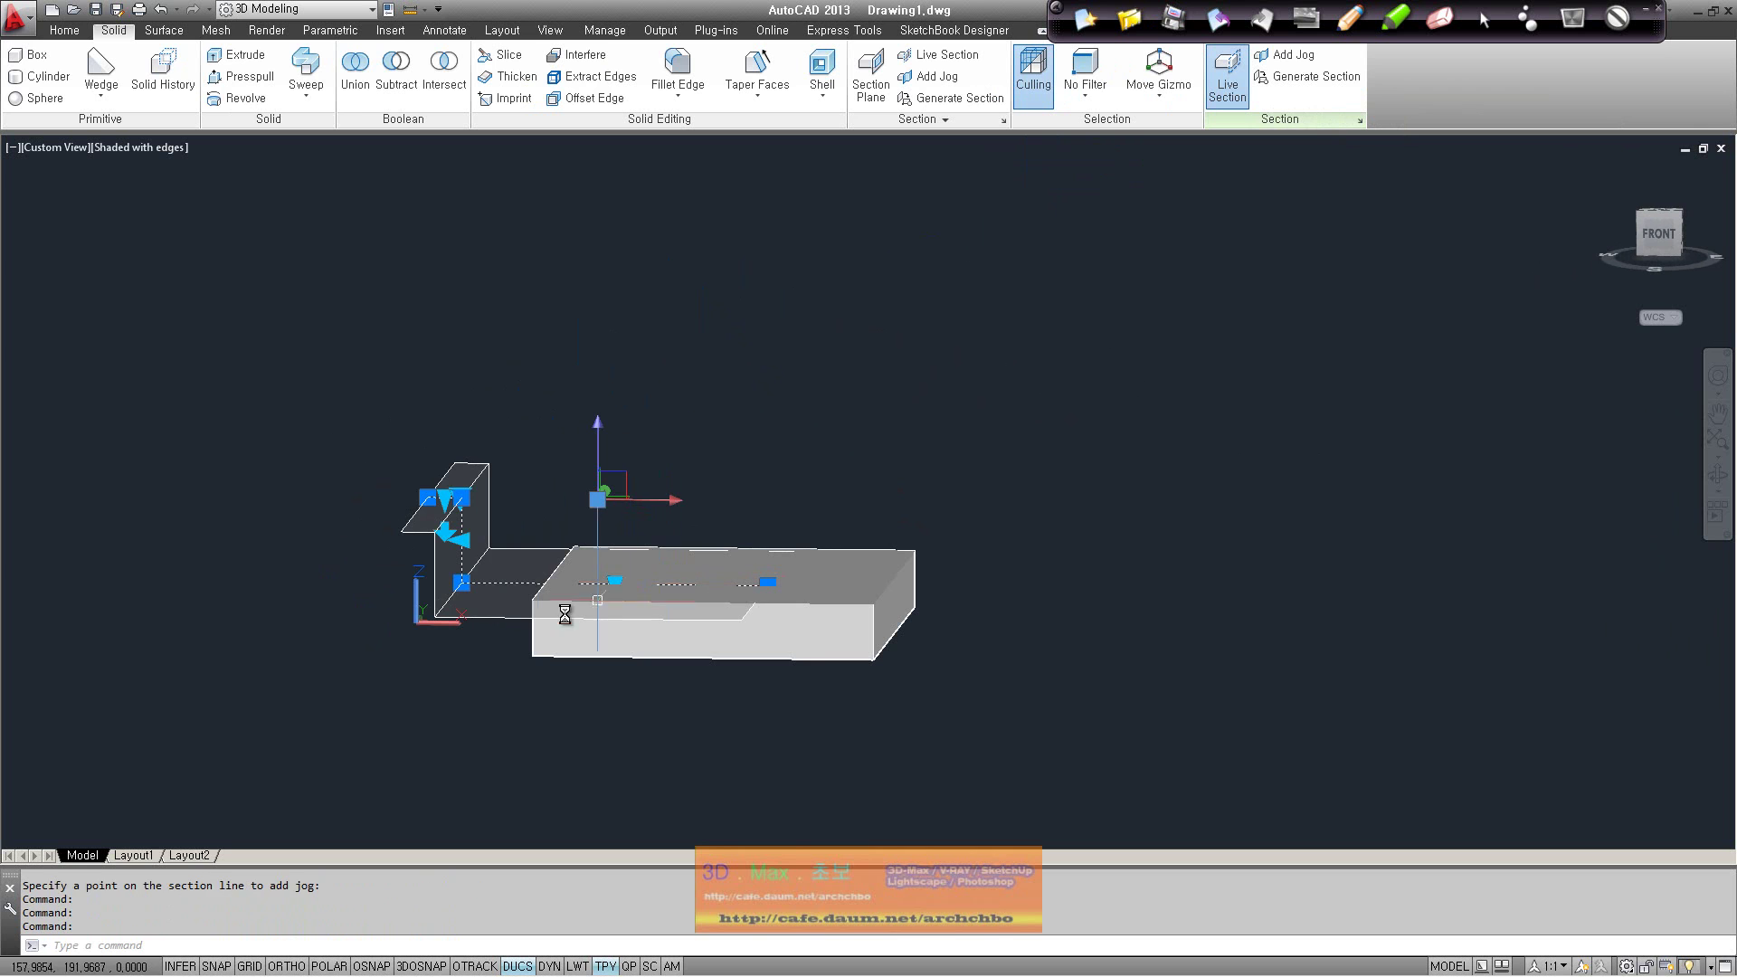
Grip-move parts of the jogged section plane to new positions
left_click(615, 584)
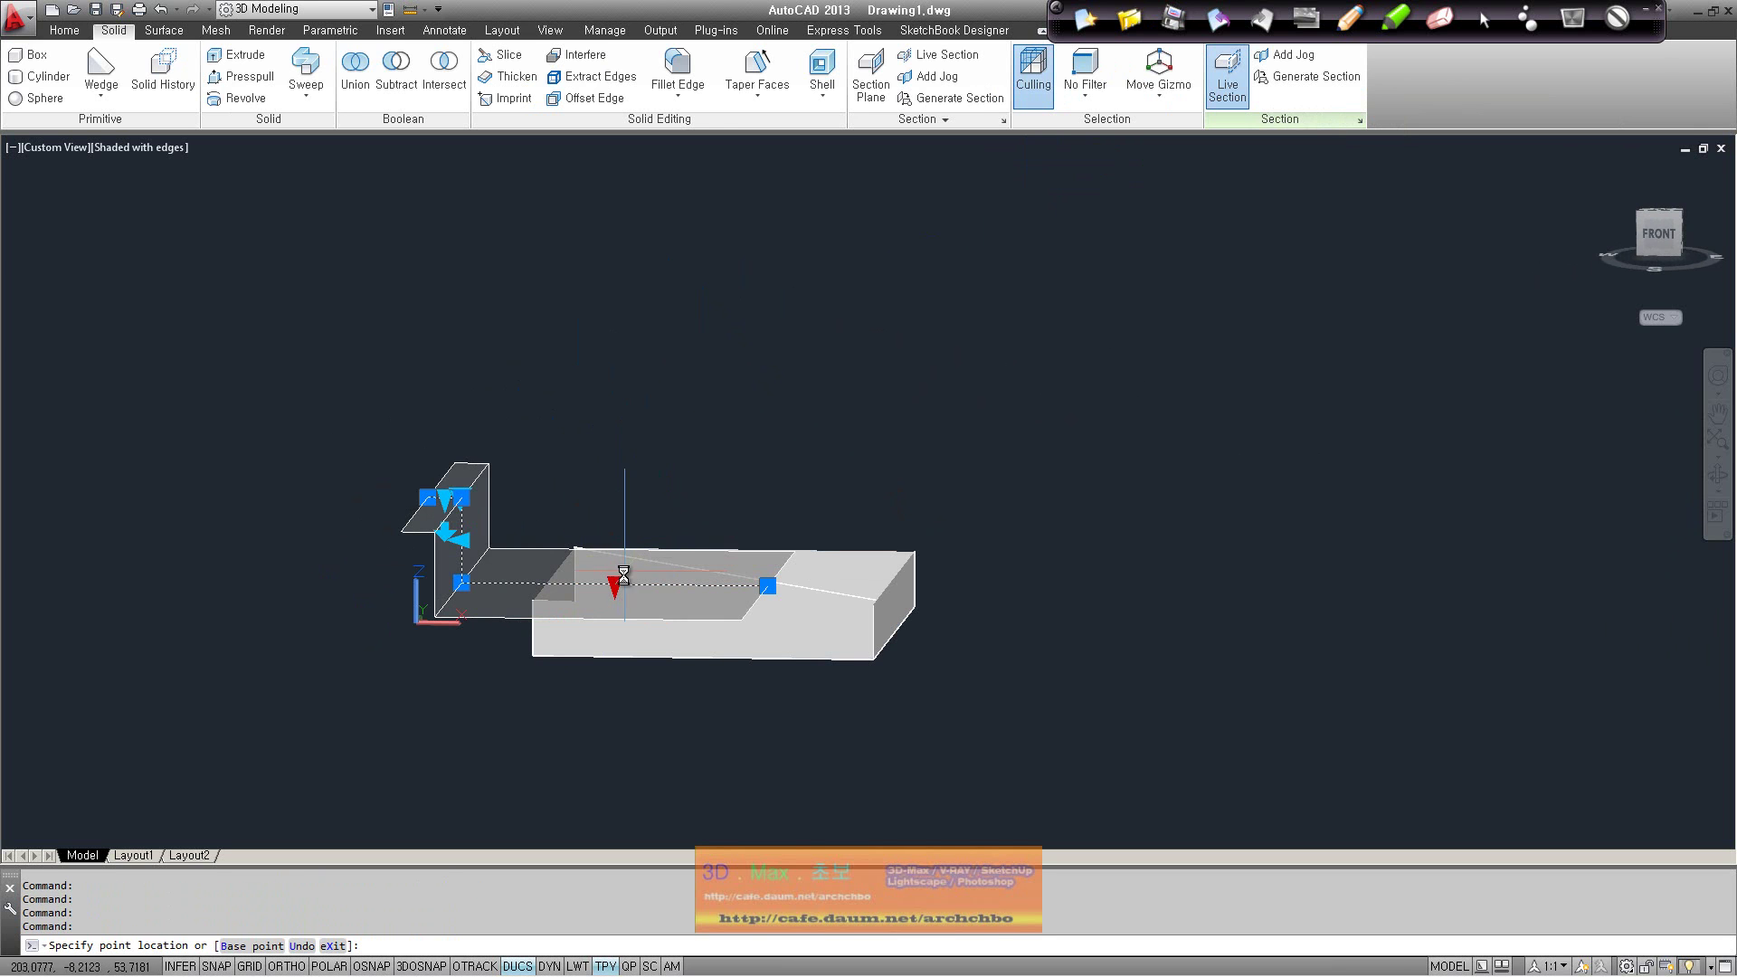
left_click(609, 628)
middle_click_drag(609, 627, 598, 493, "shift")
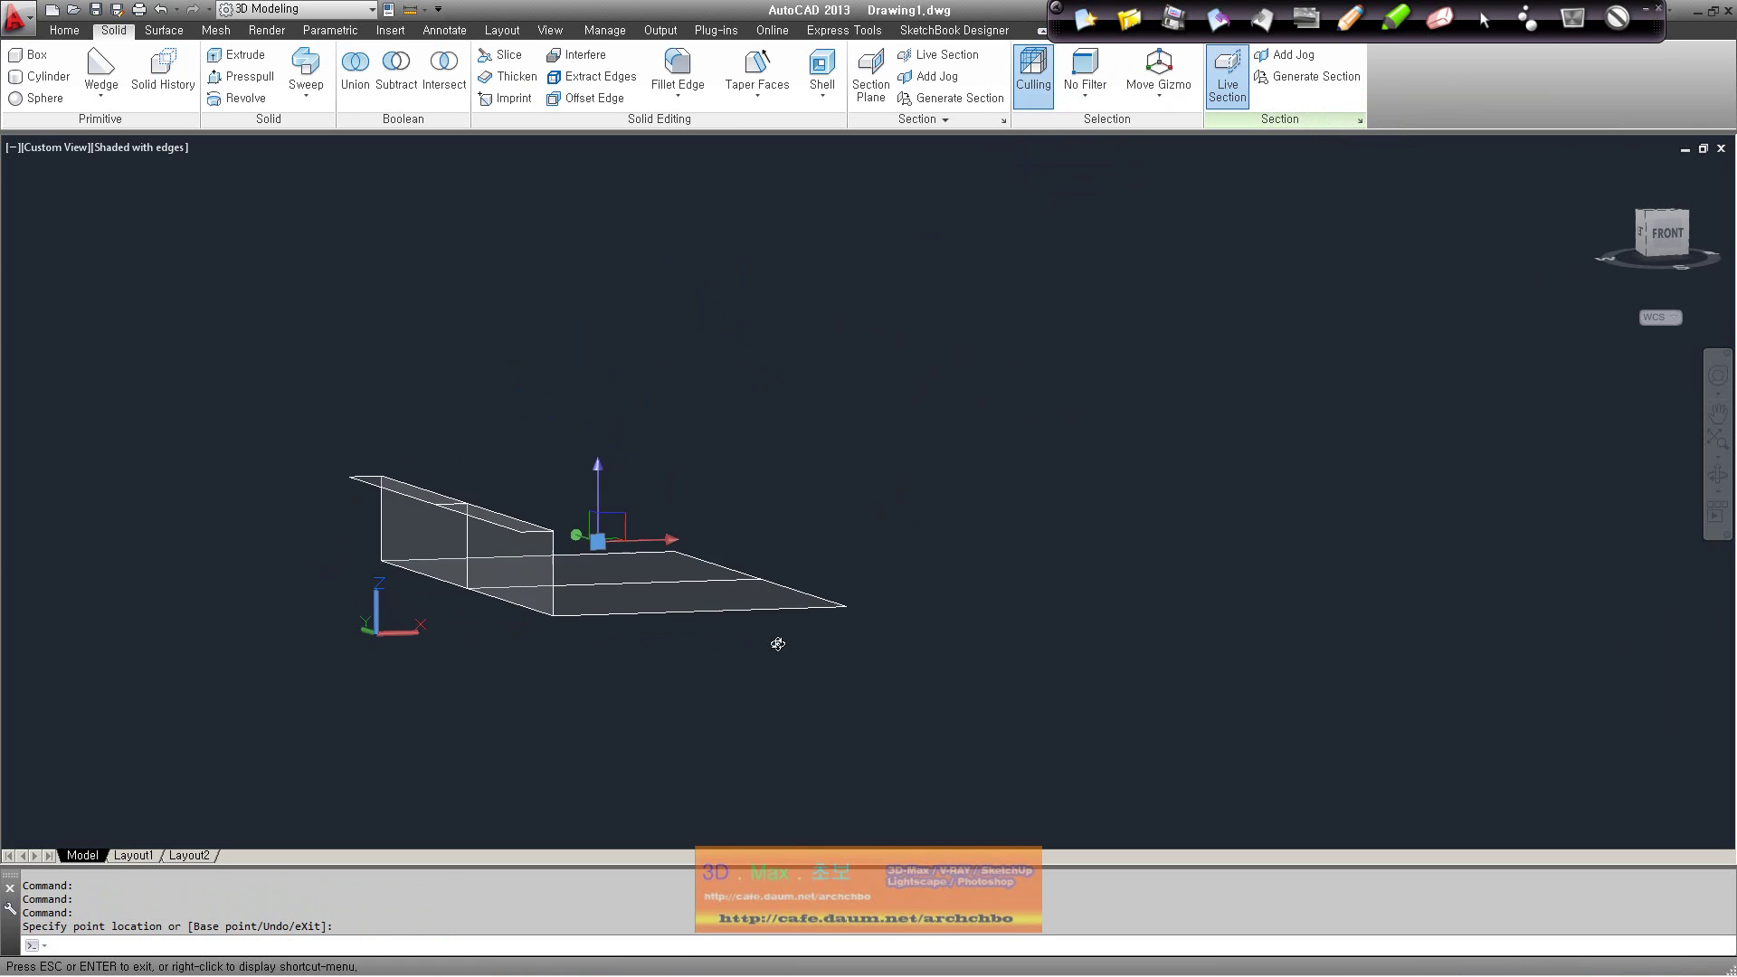
left_click(599, 493)
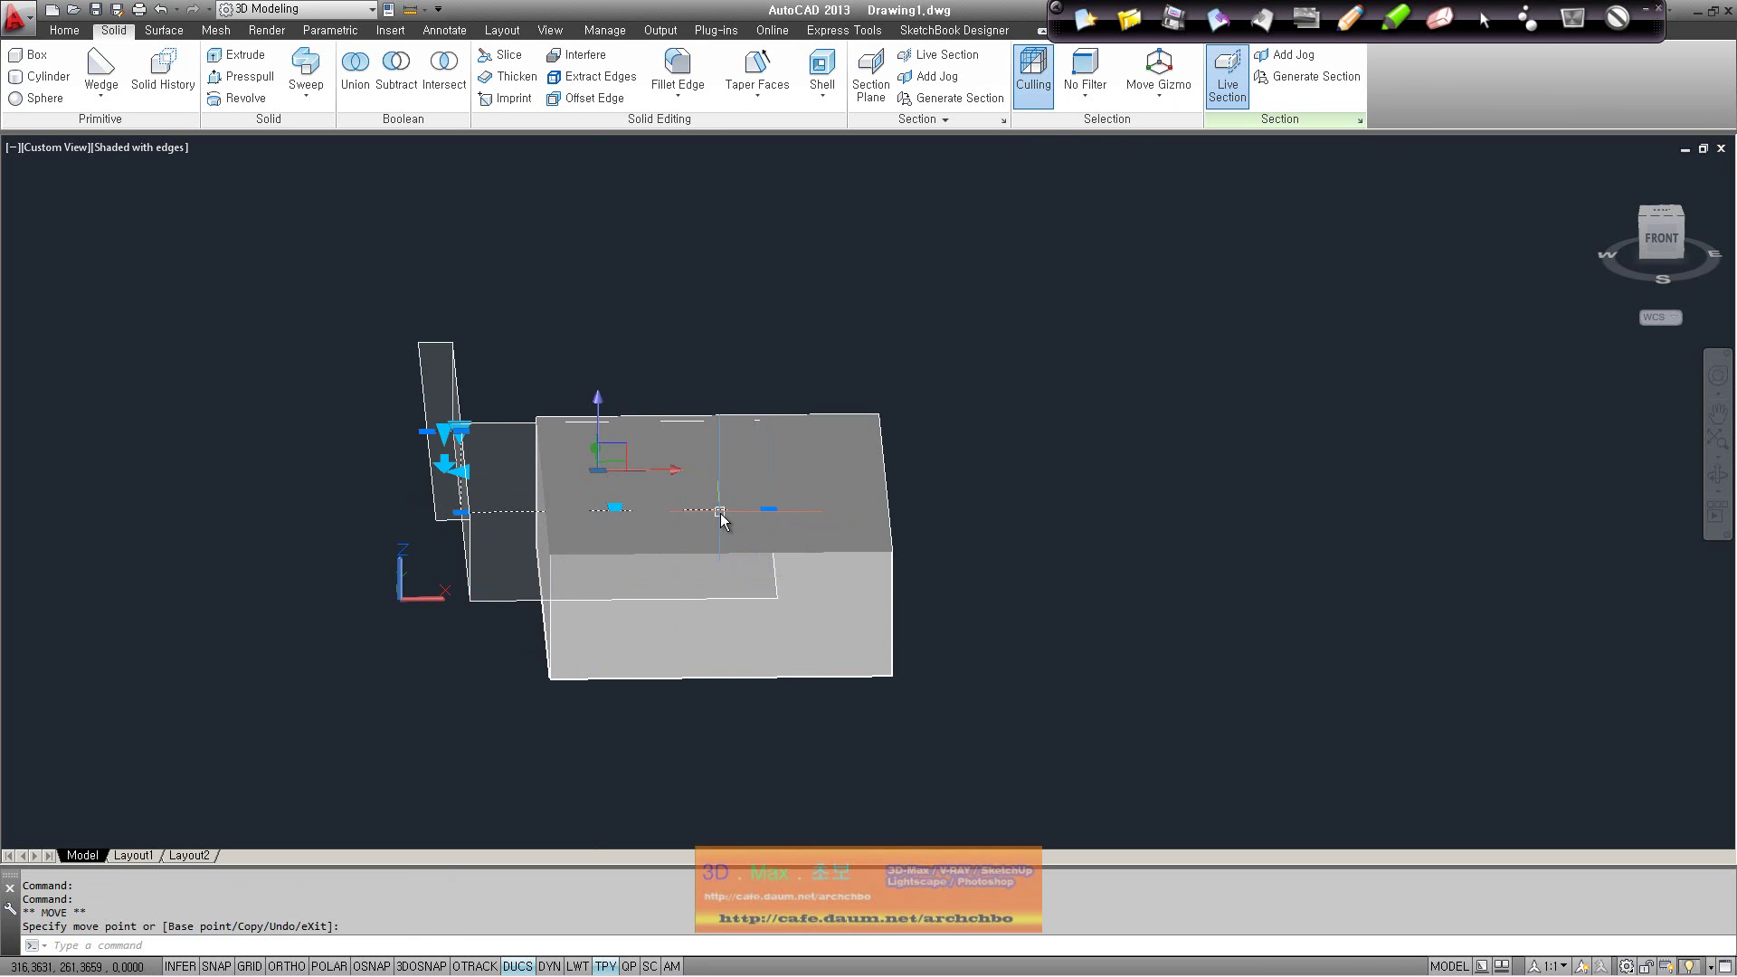
left_click(720, 513)
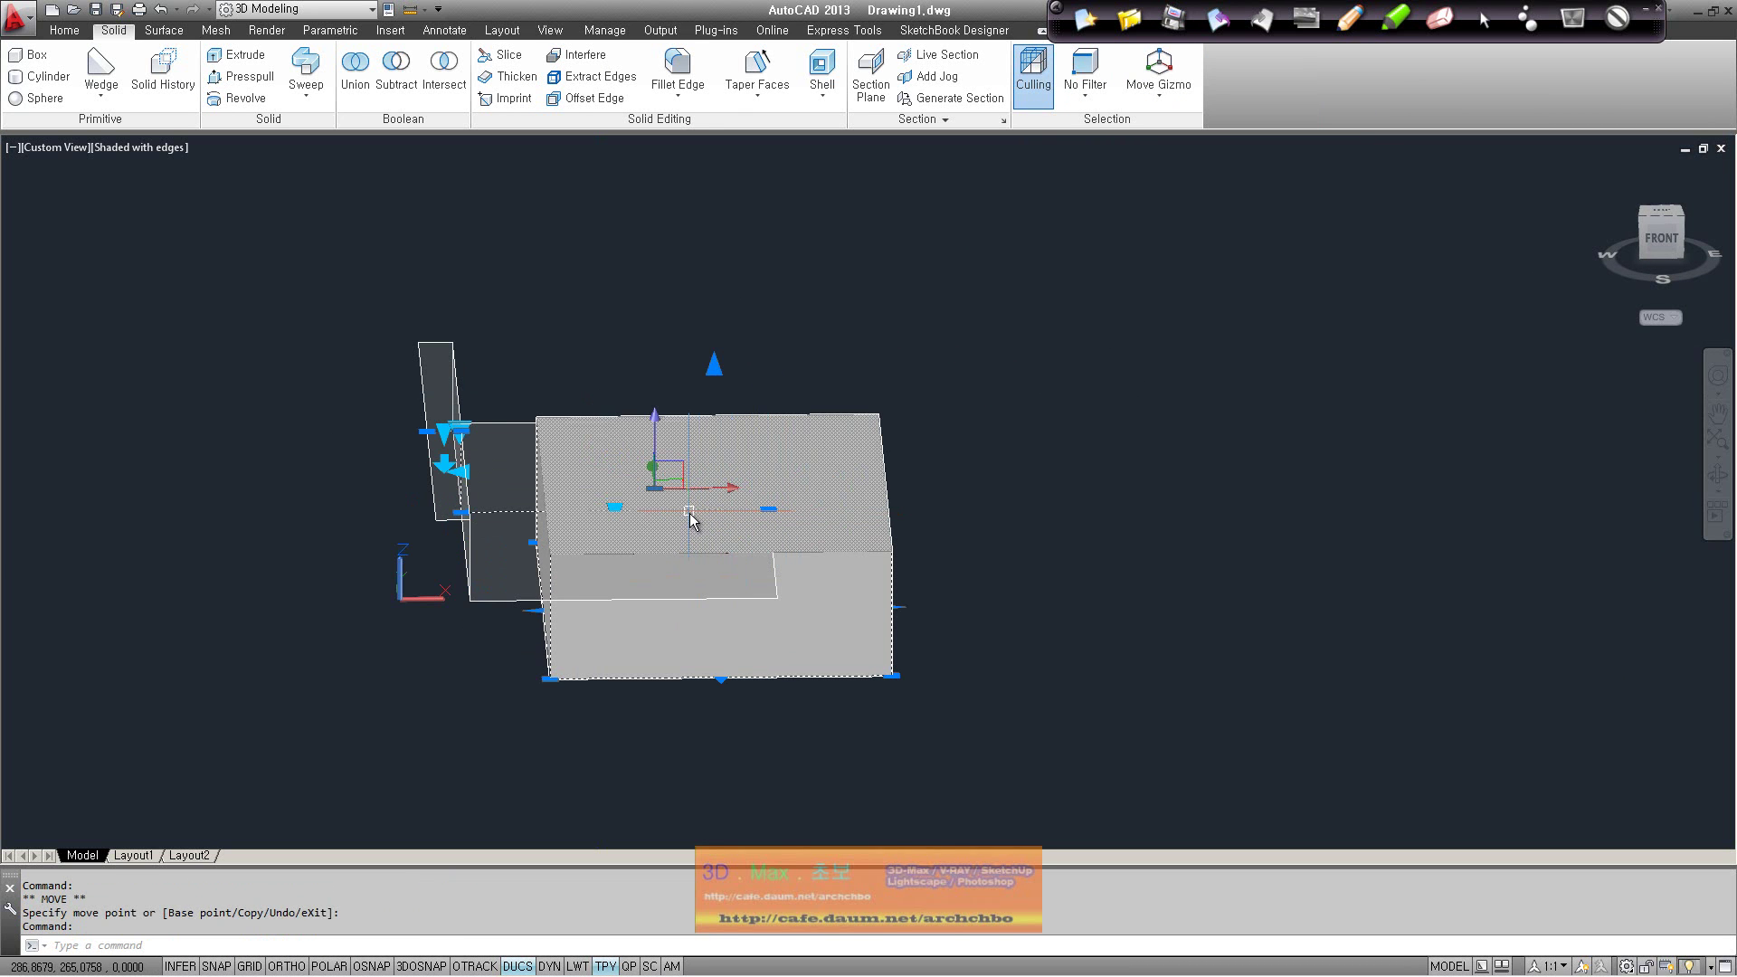
Slide the section plane along X so its live cut passes through the box
left_click(657, 495)
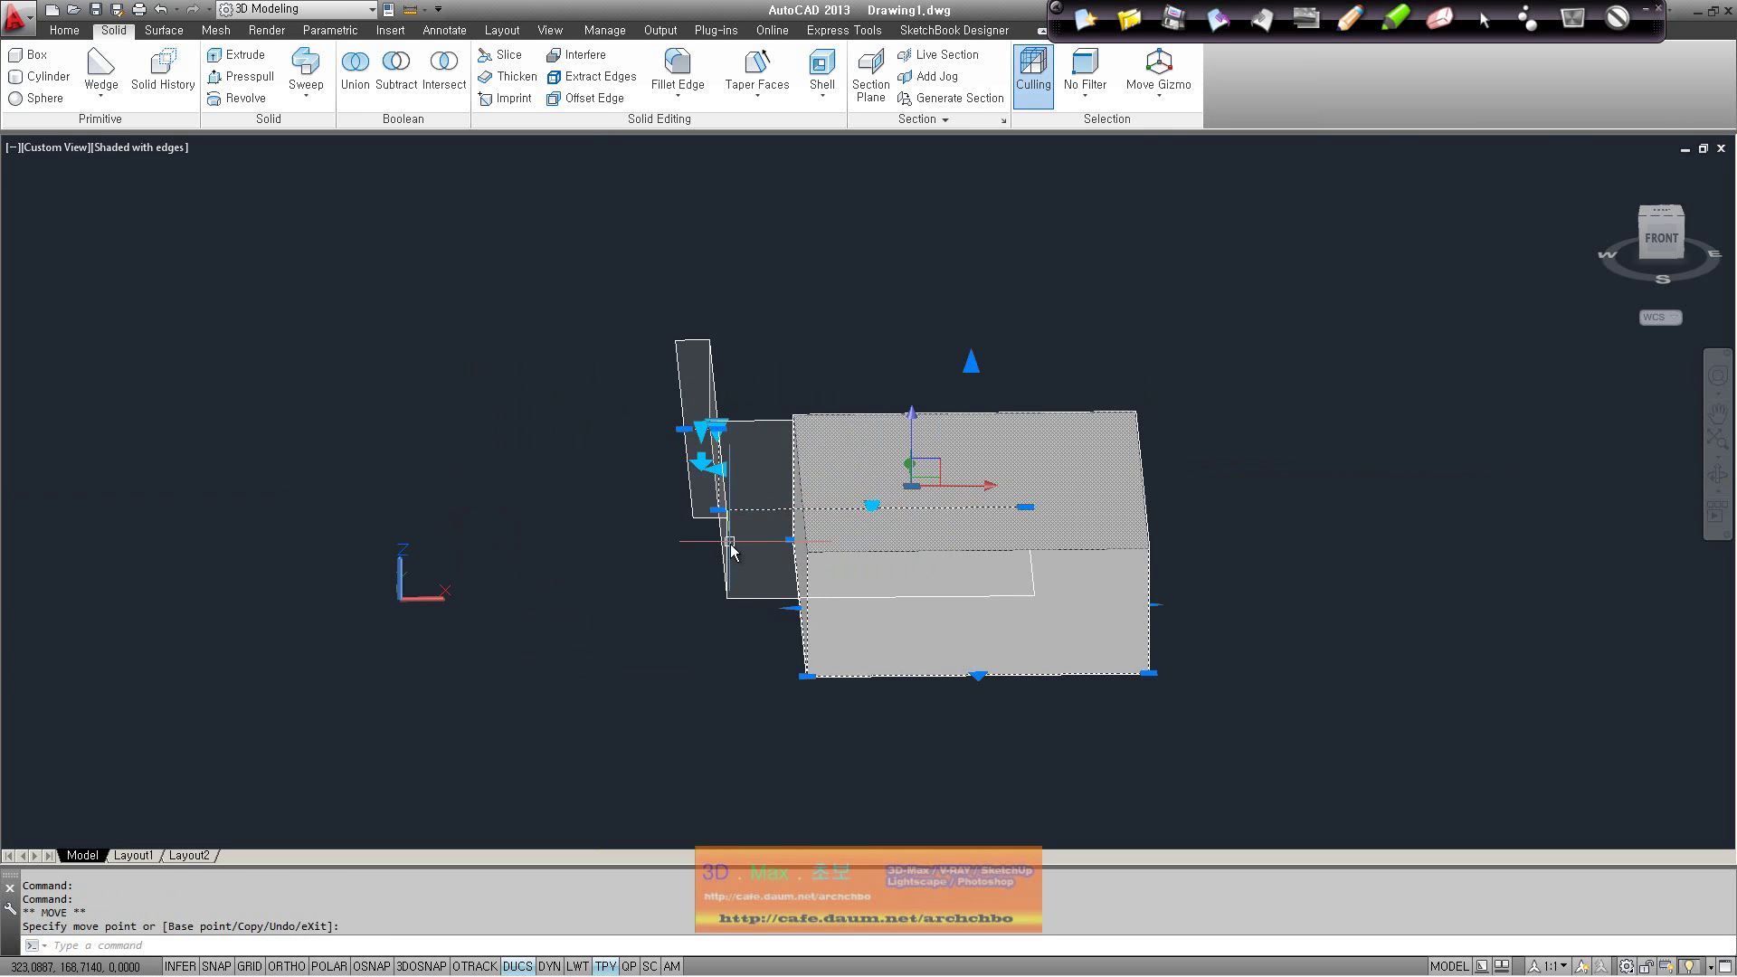
key("Escape")
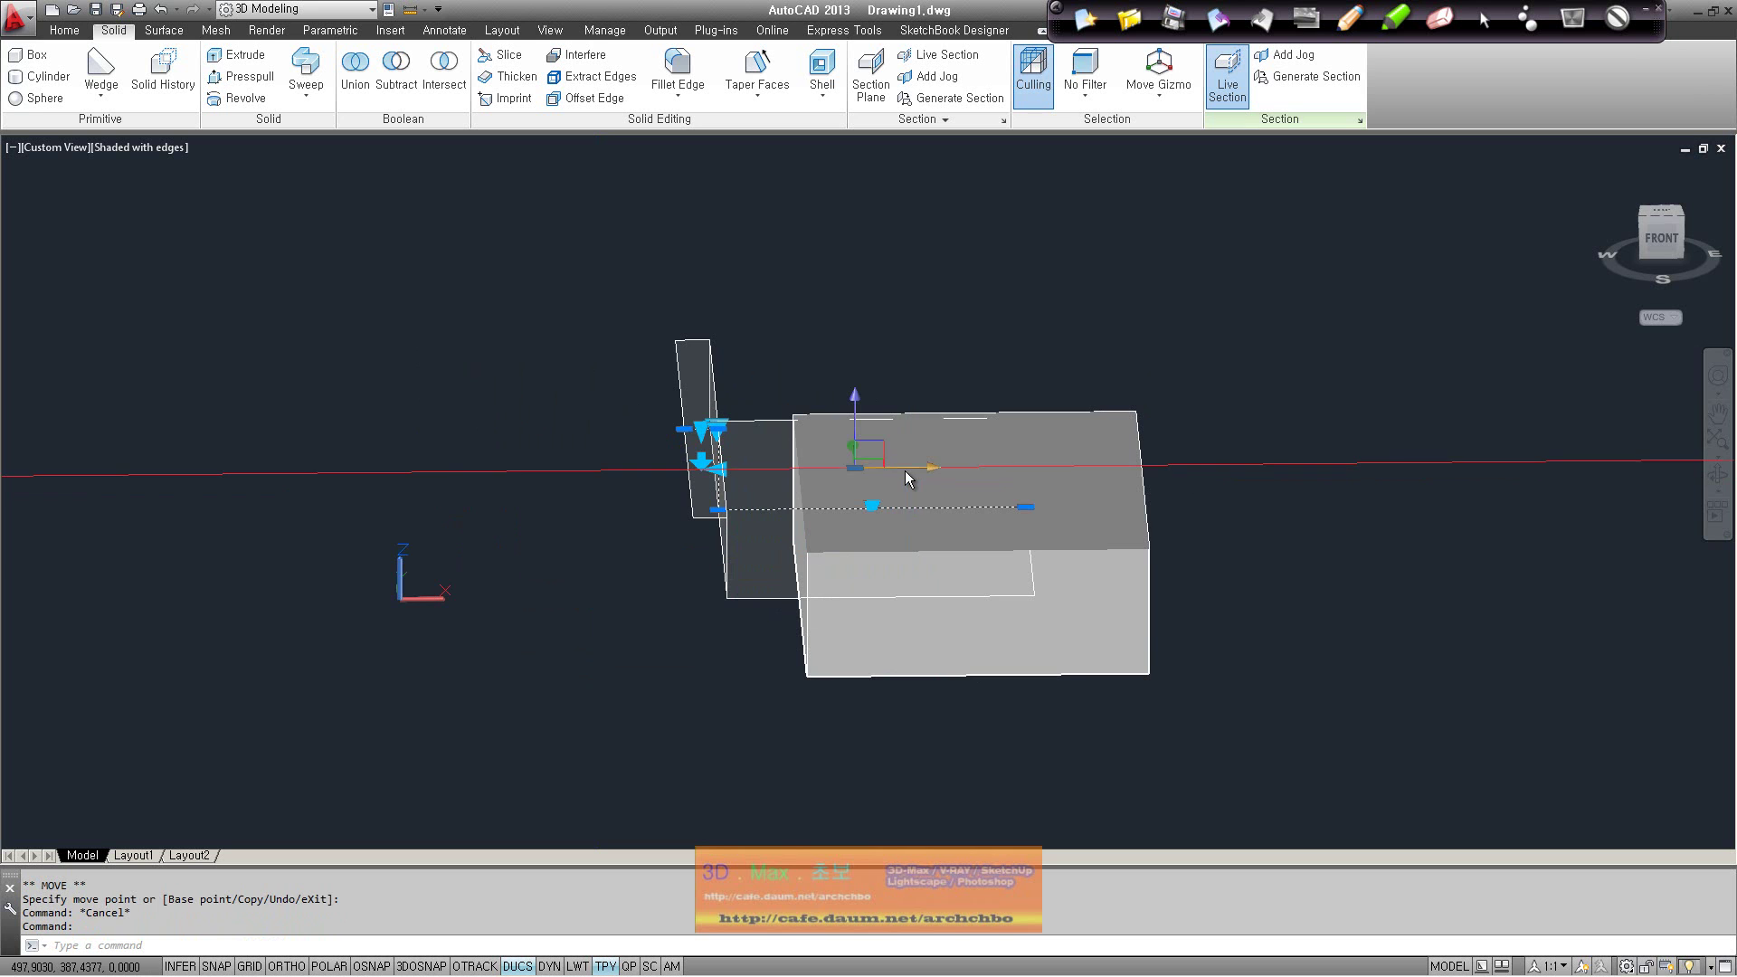
left_click(909, 466)
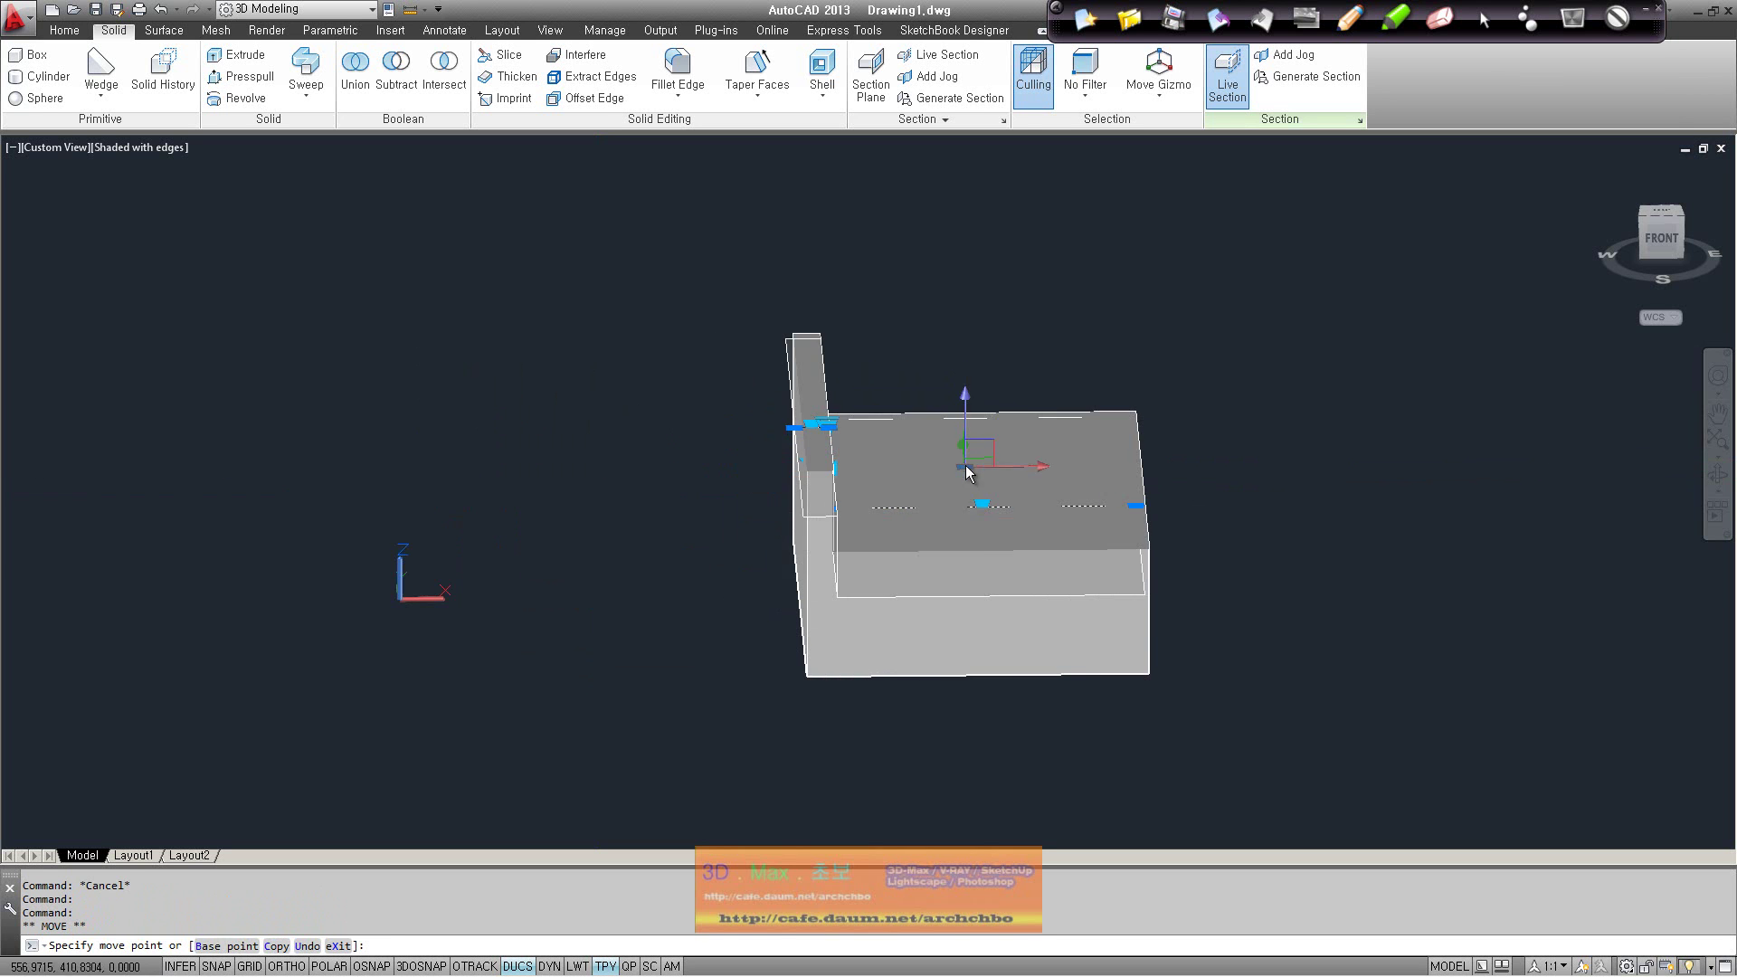
left_click(973, 577)
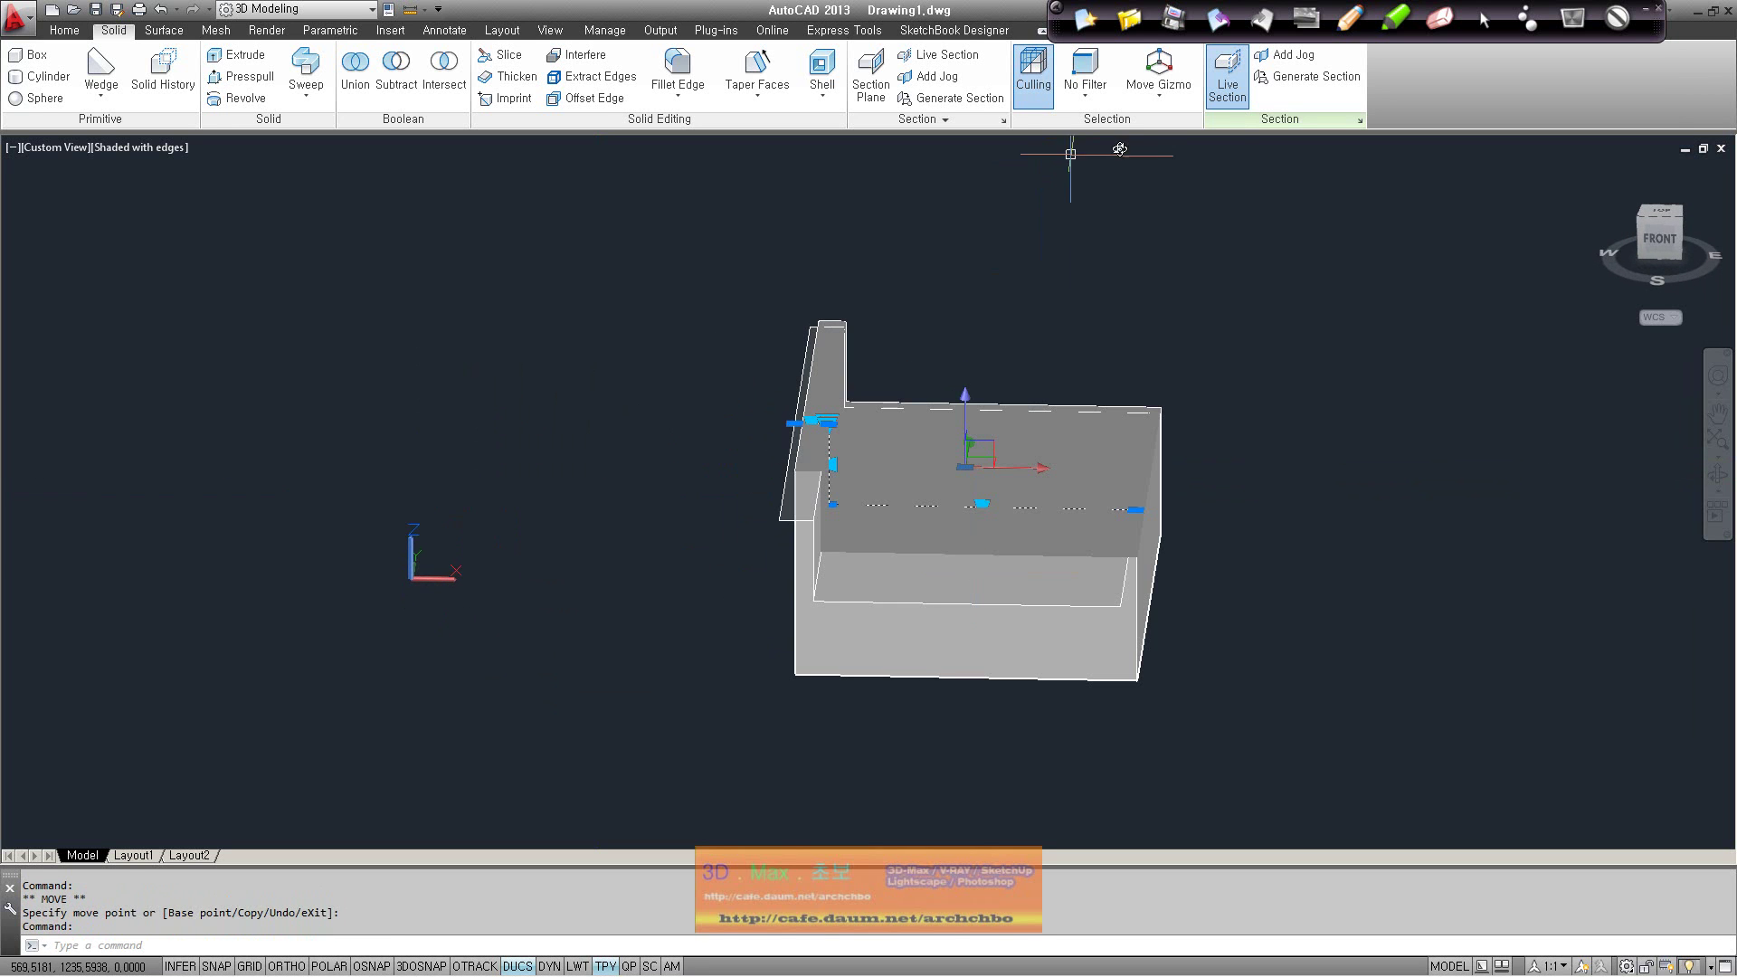
Try adding a jog to the section line, with picks that miss the line
left_click(932, 77)
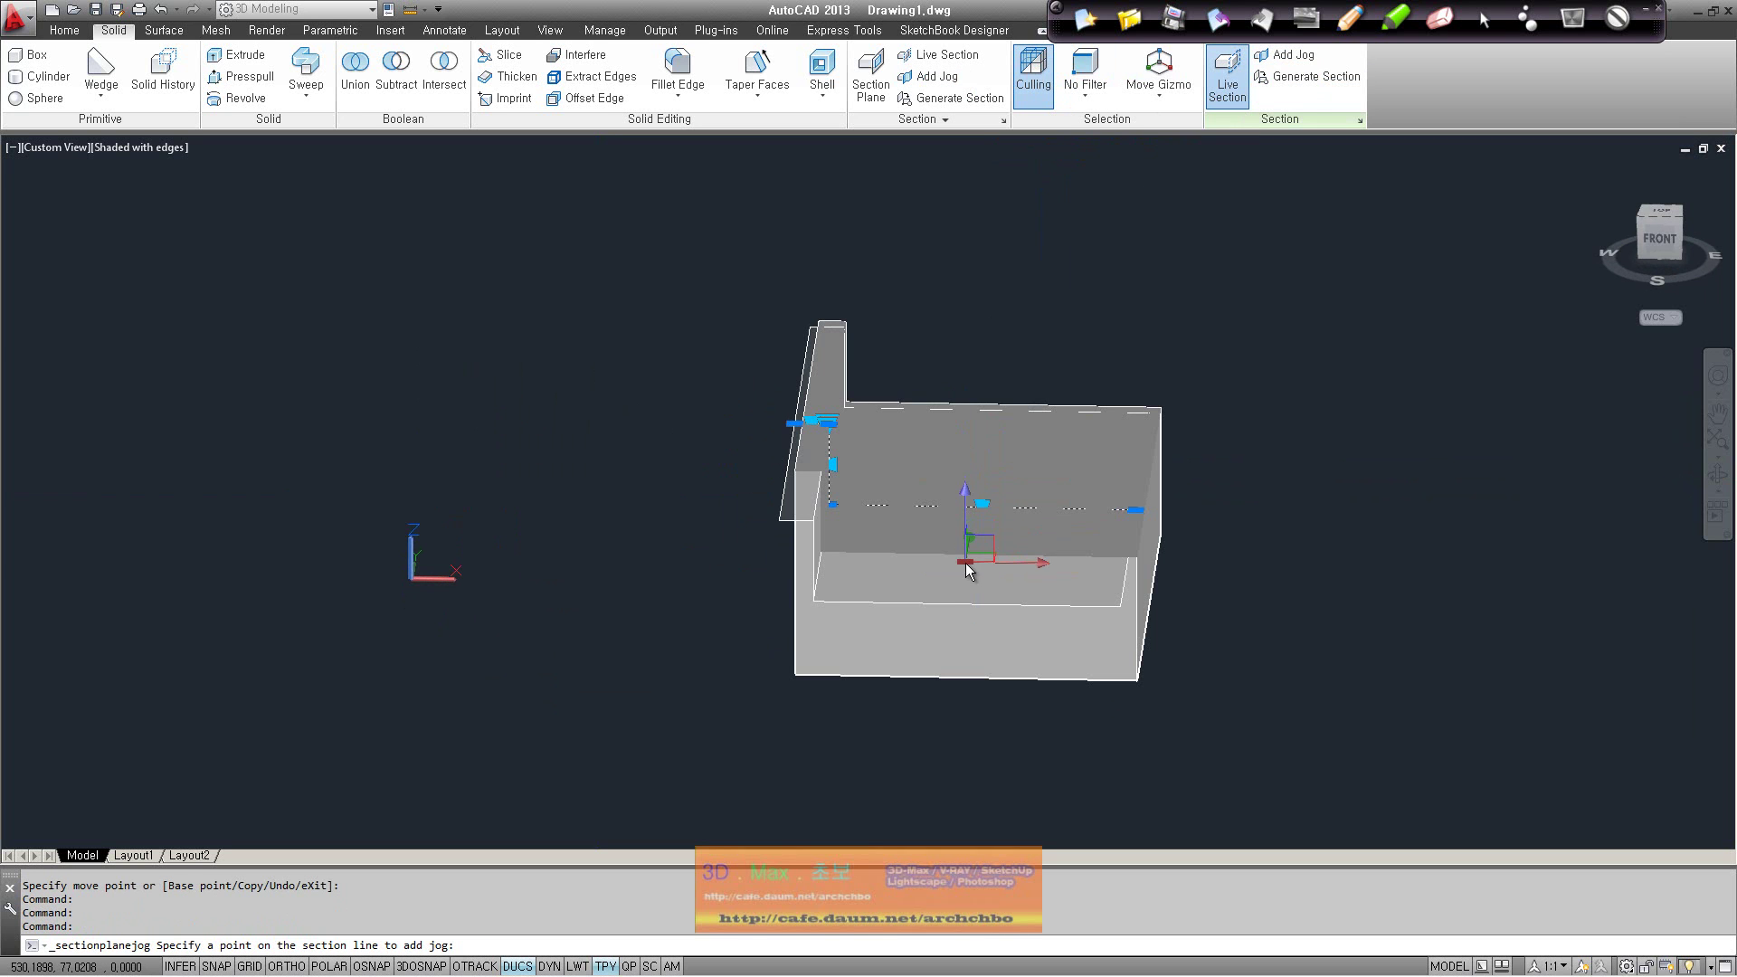
left_click(984, 504)
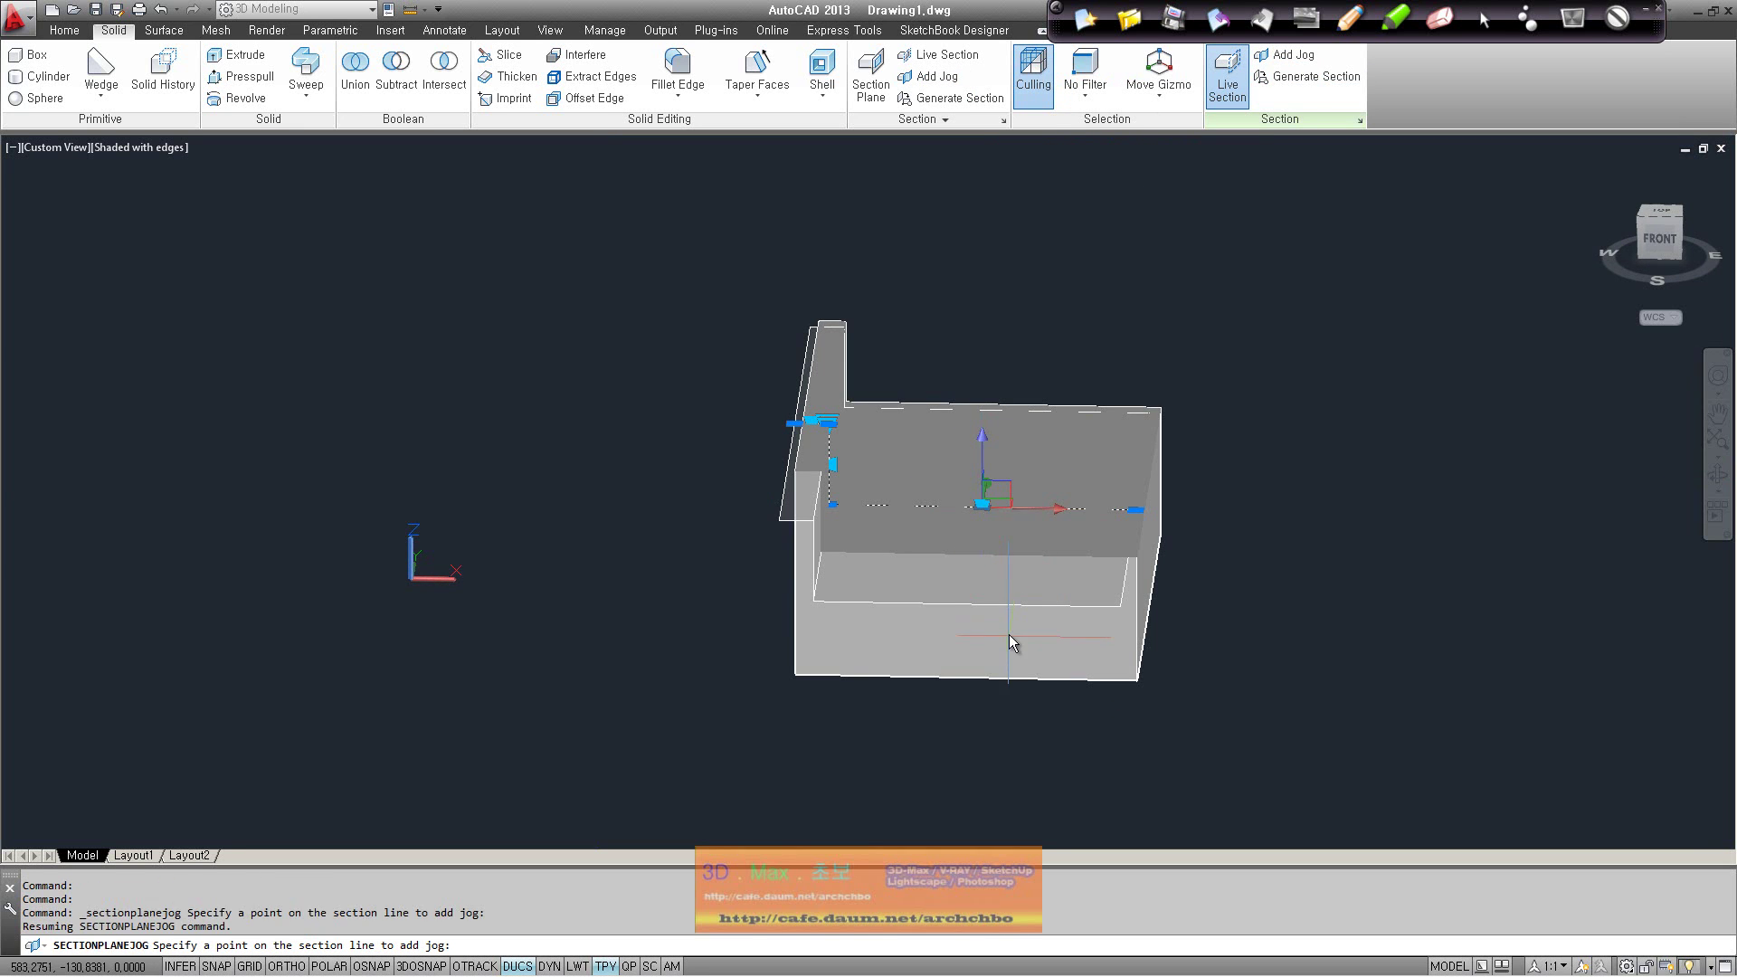
middle_click_drag(1012, 643, 997, 149, "shift")
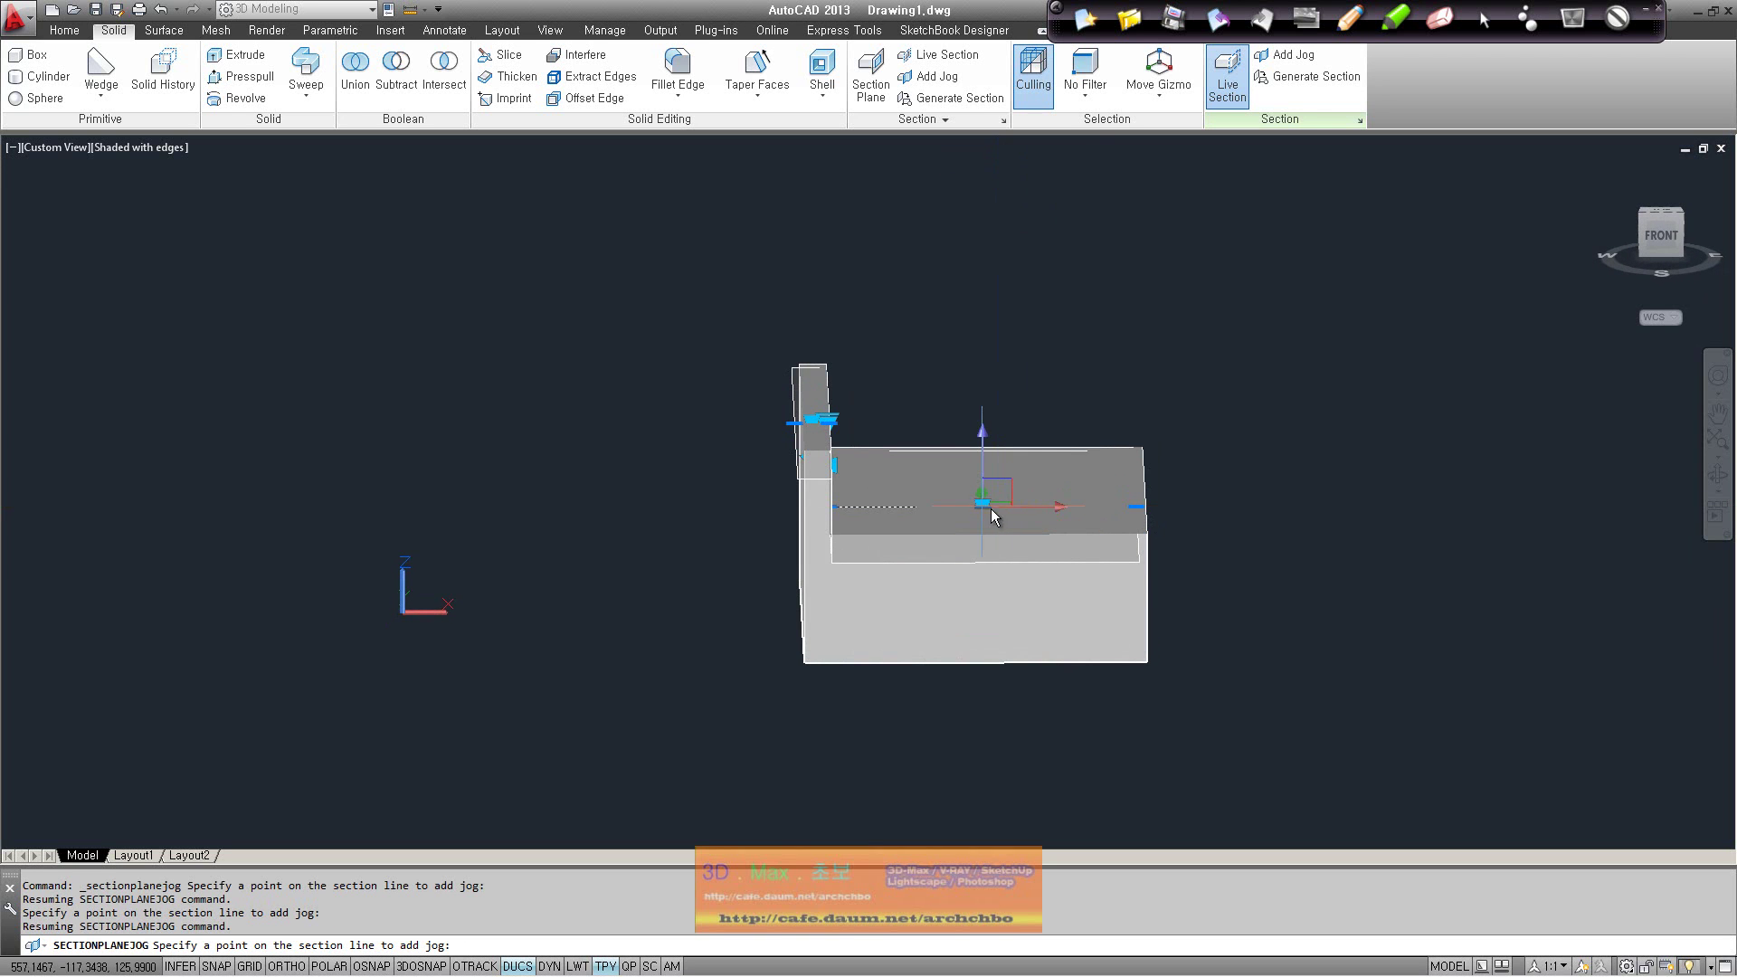
left_click(932, 76)
left_click(1073, 507)
left_click(993, 531)
Place a jog near the right end of the section line
left_click(1283, 56)
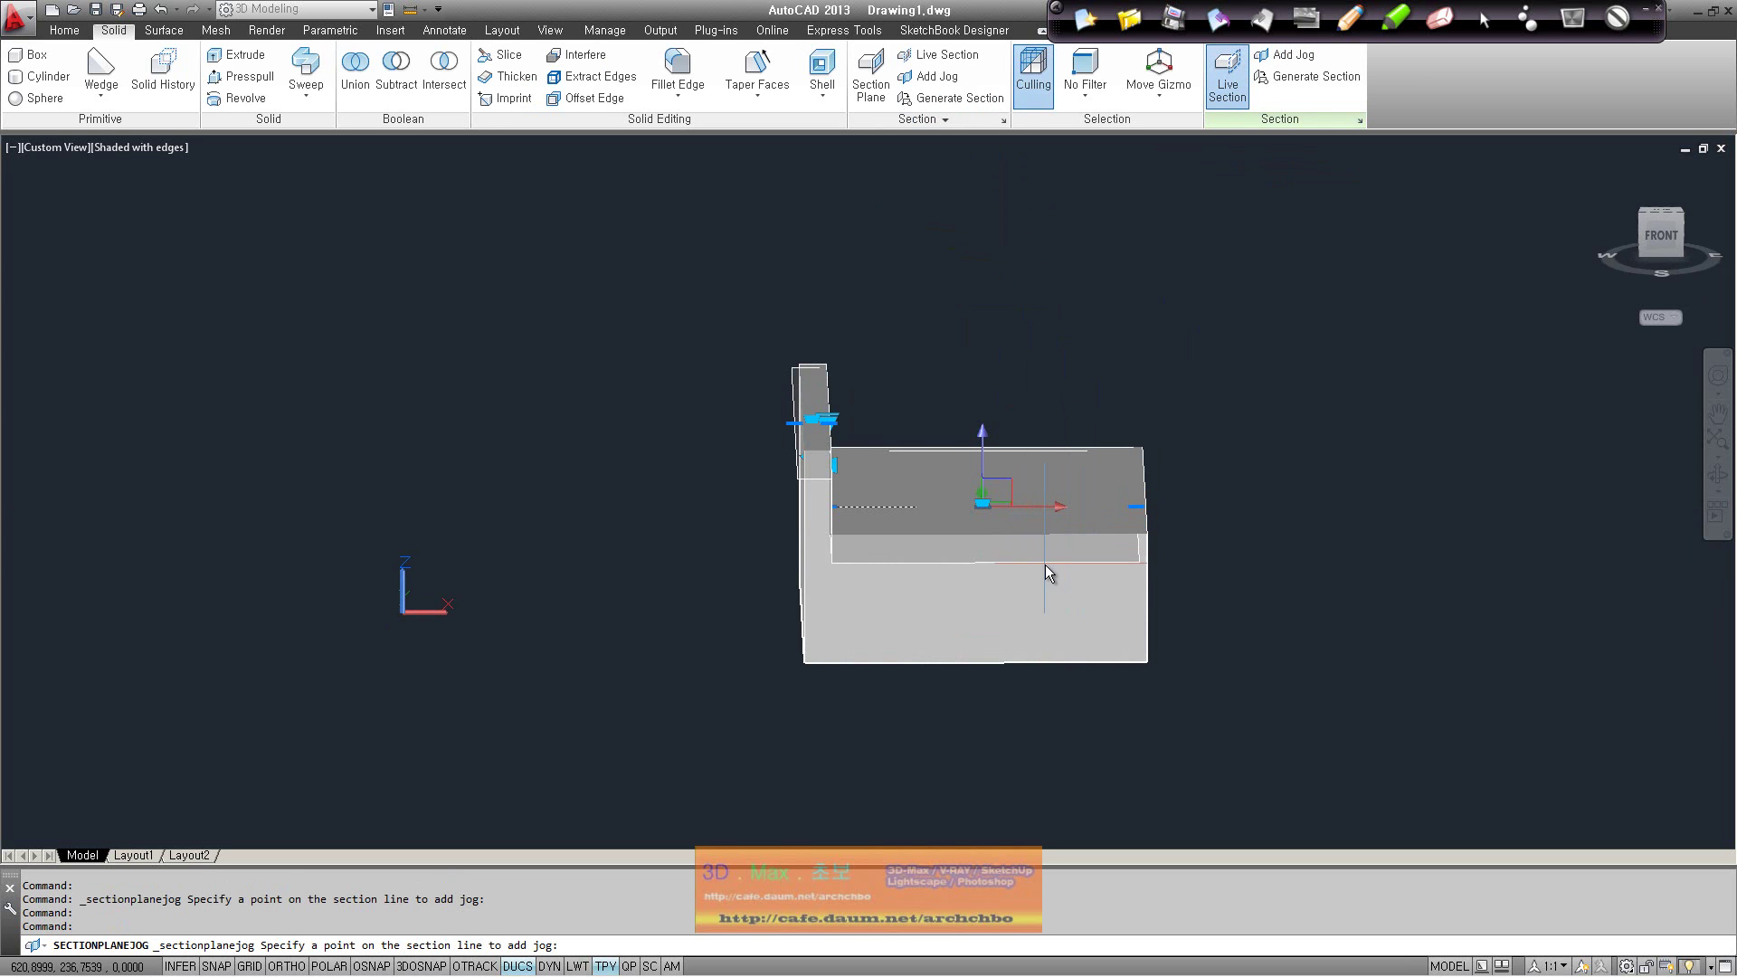
left_click(856, 509)
left_click(993, 531)
middle_click_drag(987, 534, 923, 503, "shift")
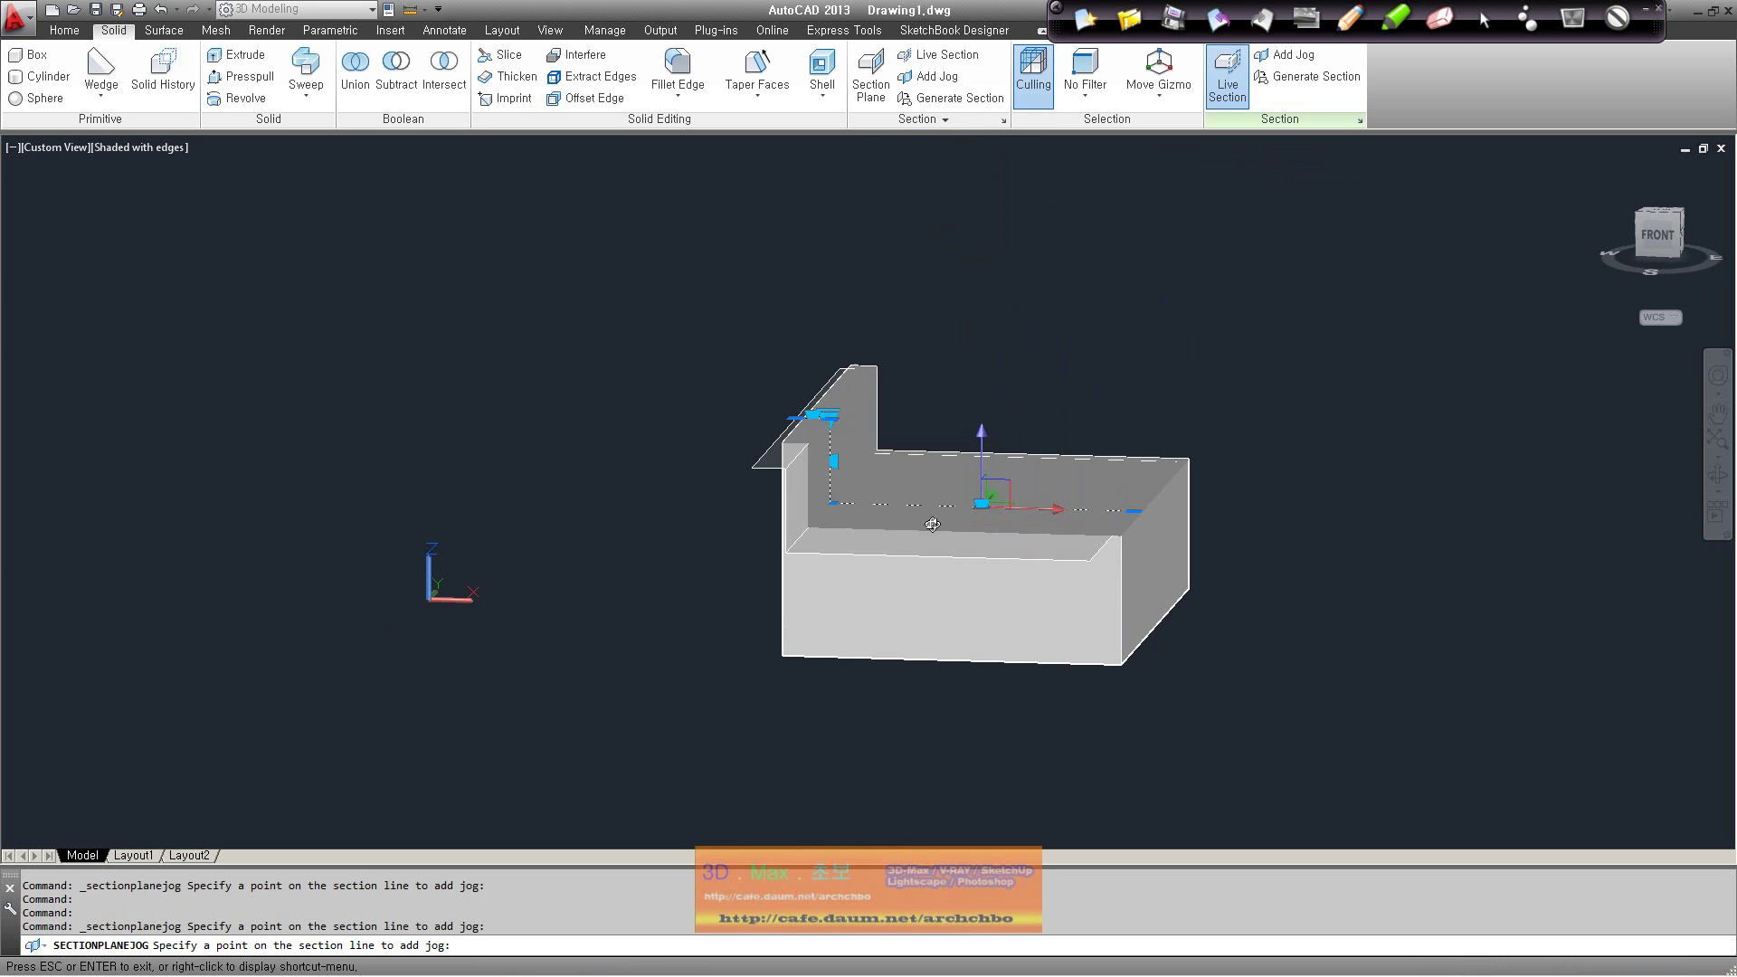
left_click(923, 503)
left_click(993, 531)
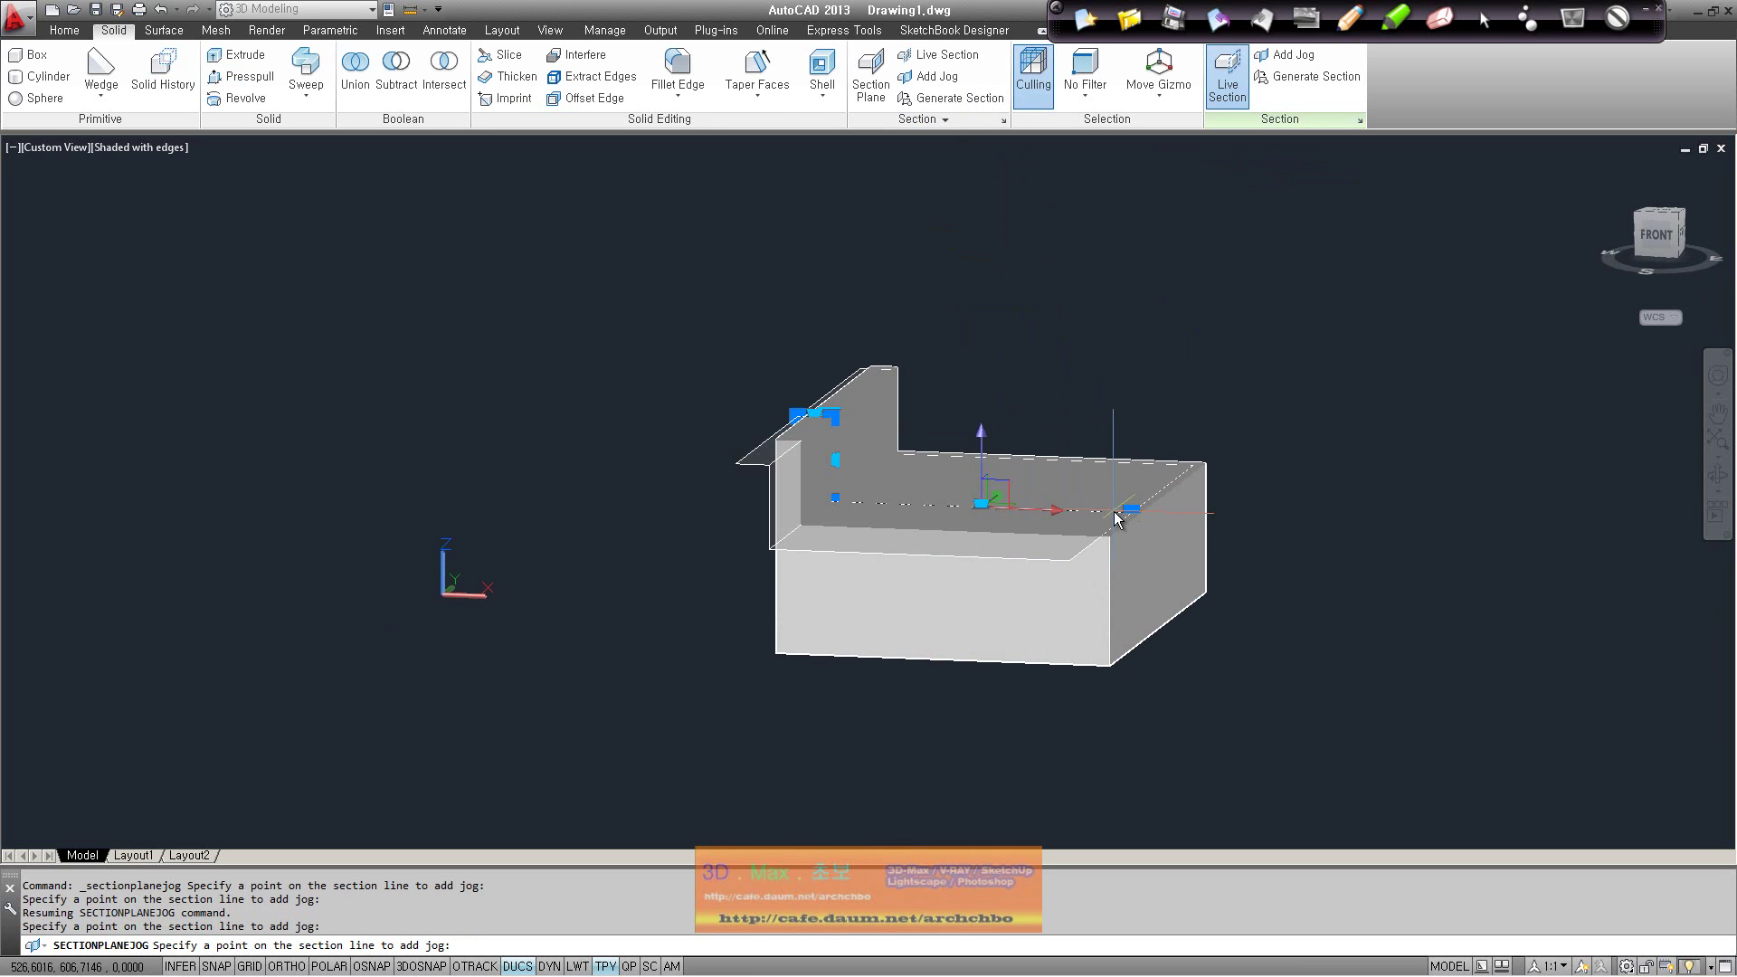
left_click(1127, 508)
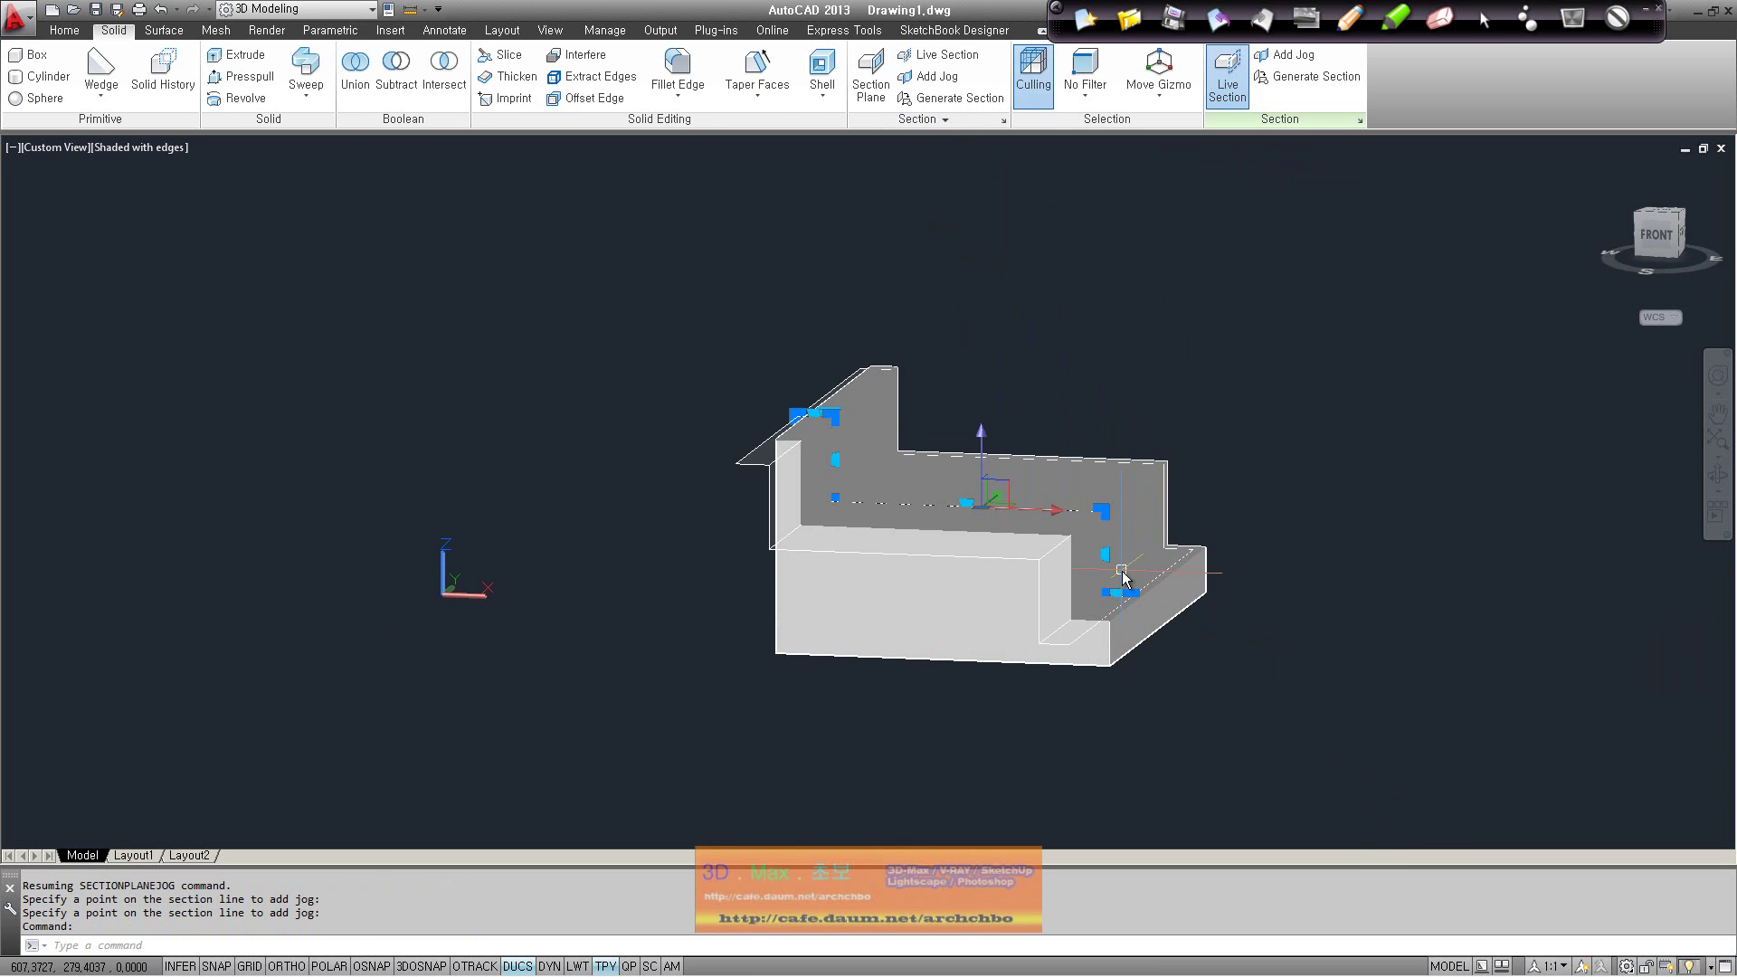
middle_click_drag(1099, 537, 1068, 569, "shift")
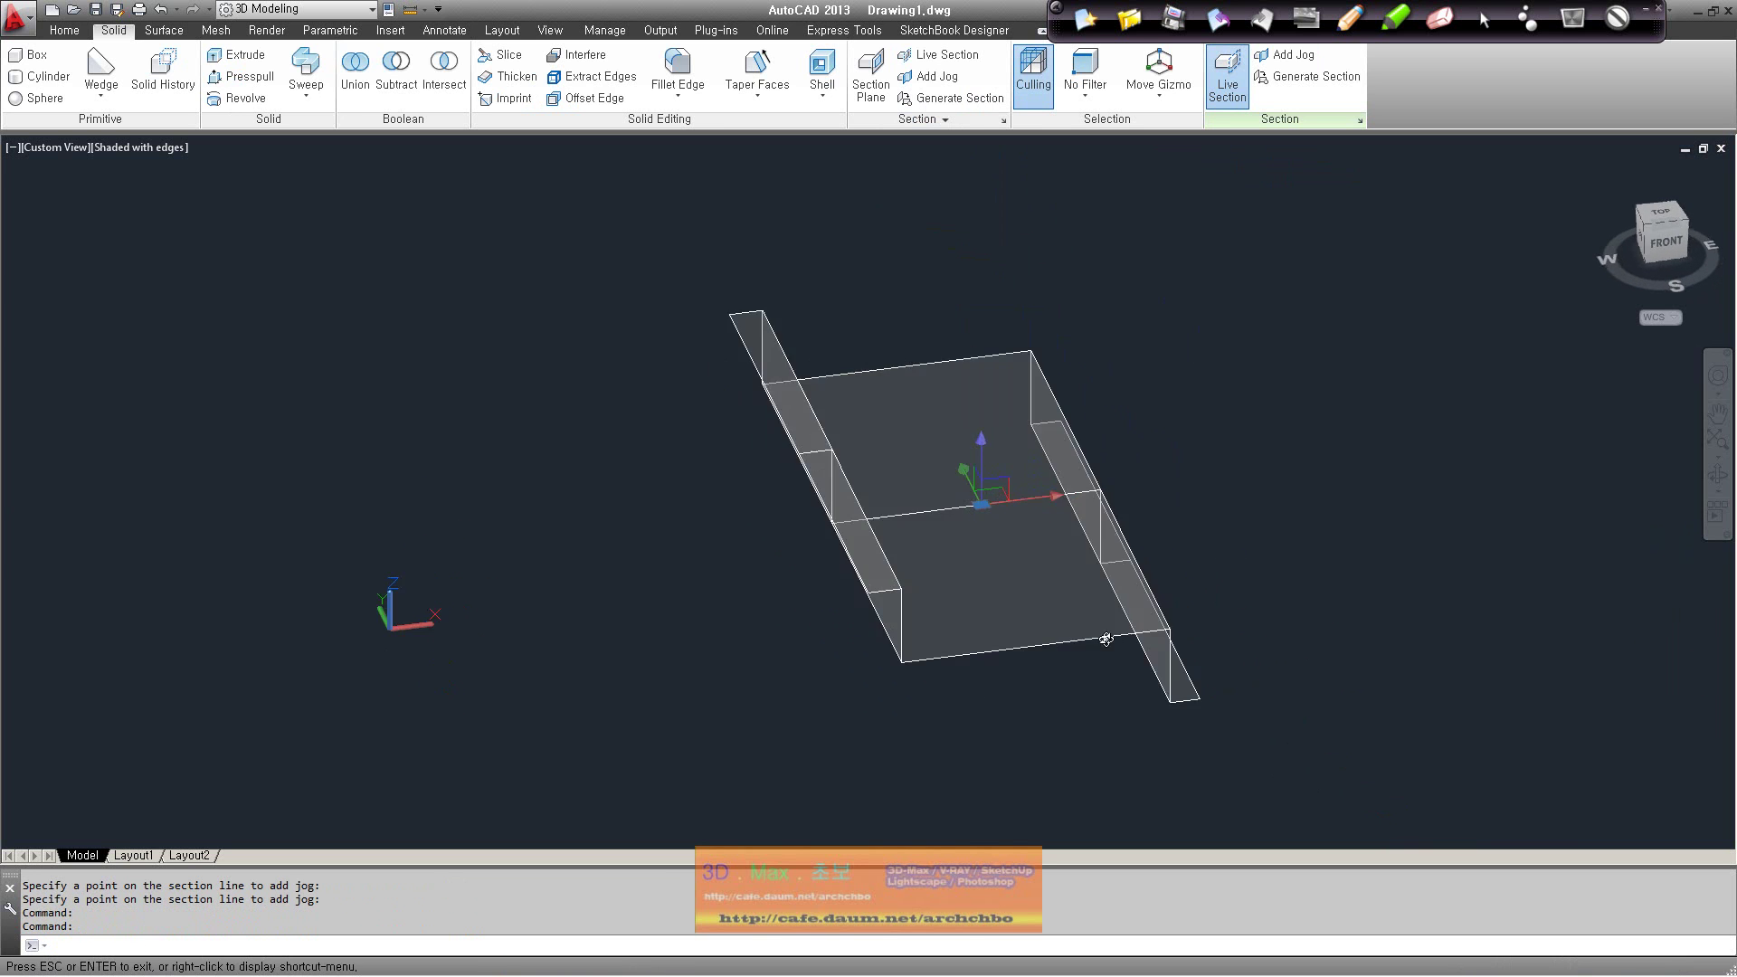
From a front view, try placing another jog near the section line's front right
mouse_move(879, 512)
middle_mouse_down("shift")
mouse_move(910, 580)
mouse_move(873, 593)
middle_mouse_up("shift")
mouse_move(1184, 478)
middle_mouse_down("shift")
mouse_move(1276, 399)
mouse_move(1001, 609)
mouse_move(1191, 470)
mouse_move(924, 509)
middle_mouse_up("shift")
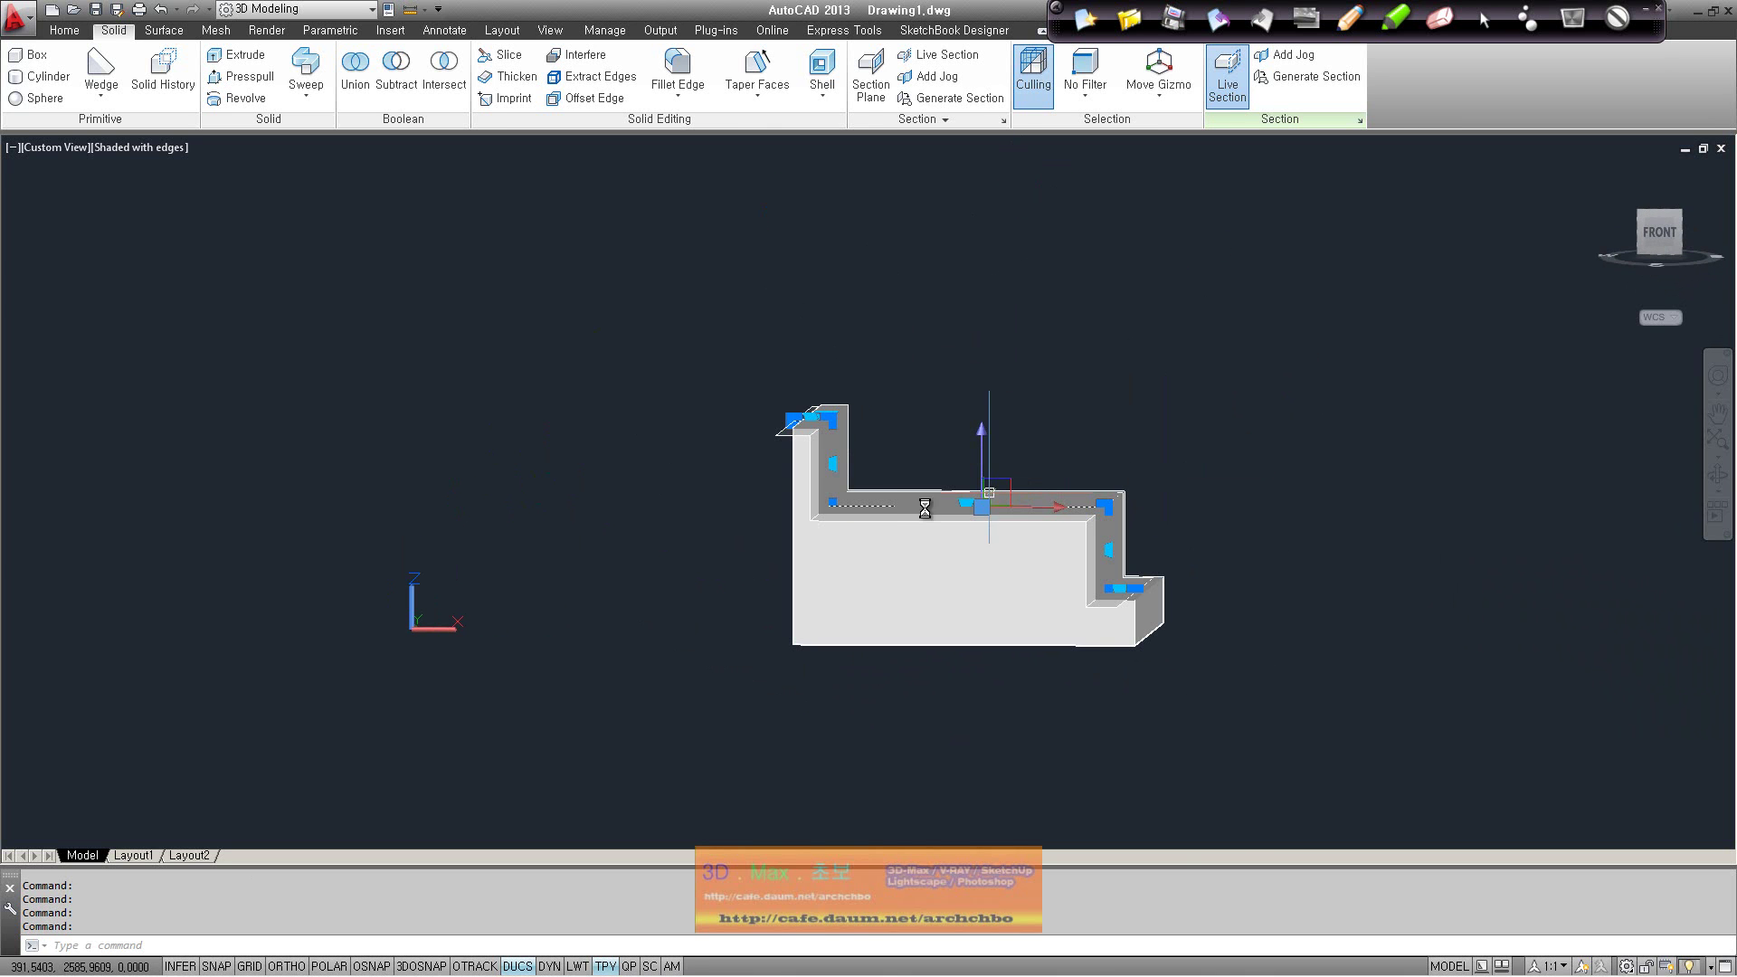
left_click(1307, 60)
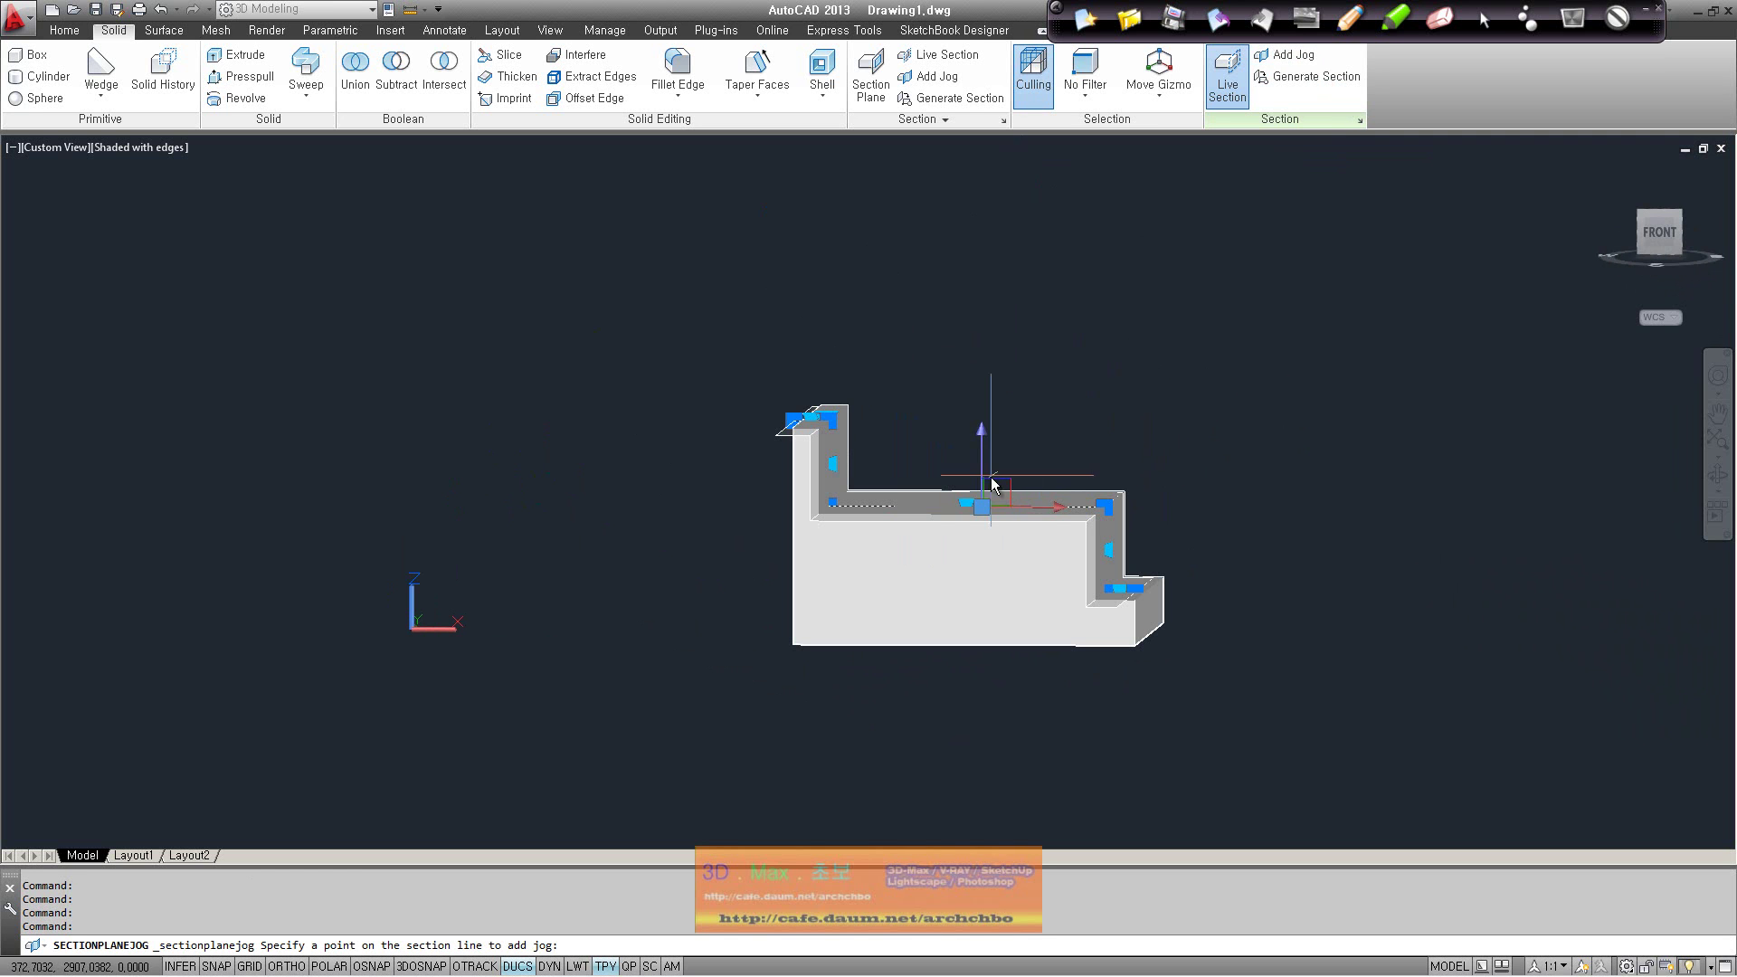
left_click(957, 514)
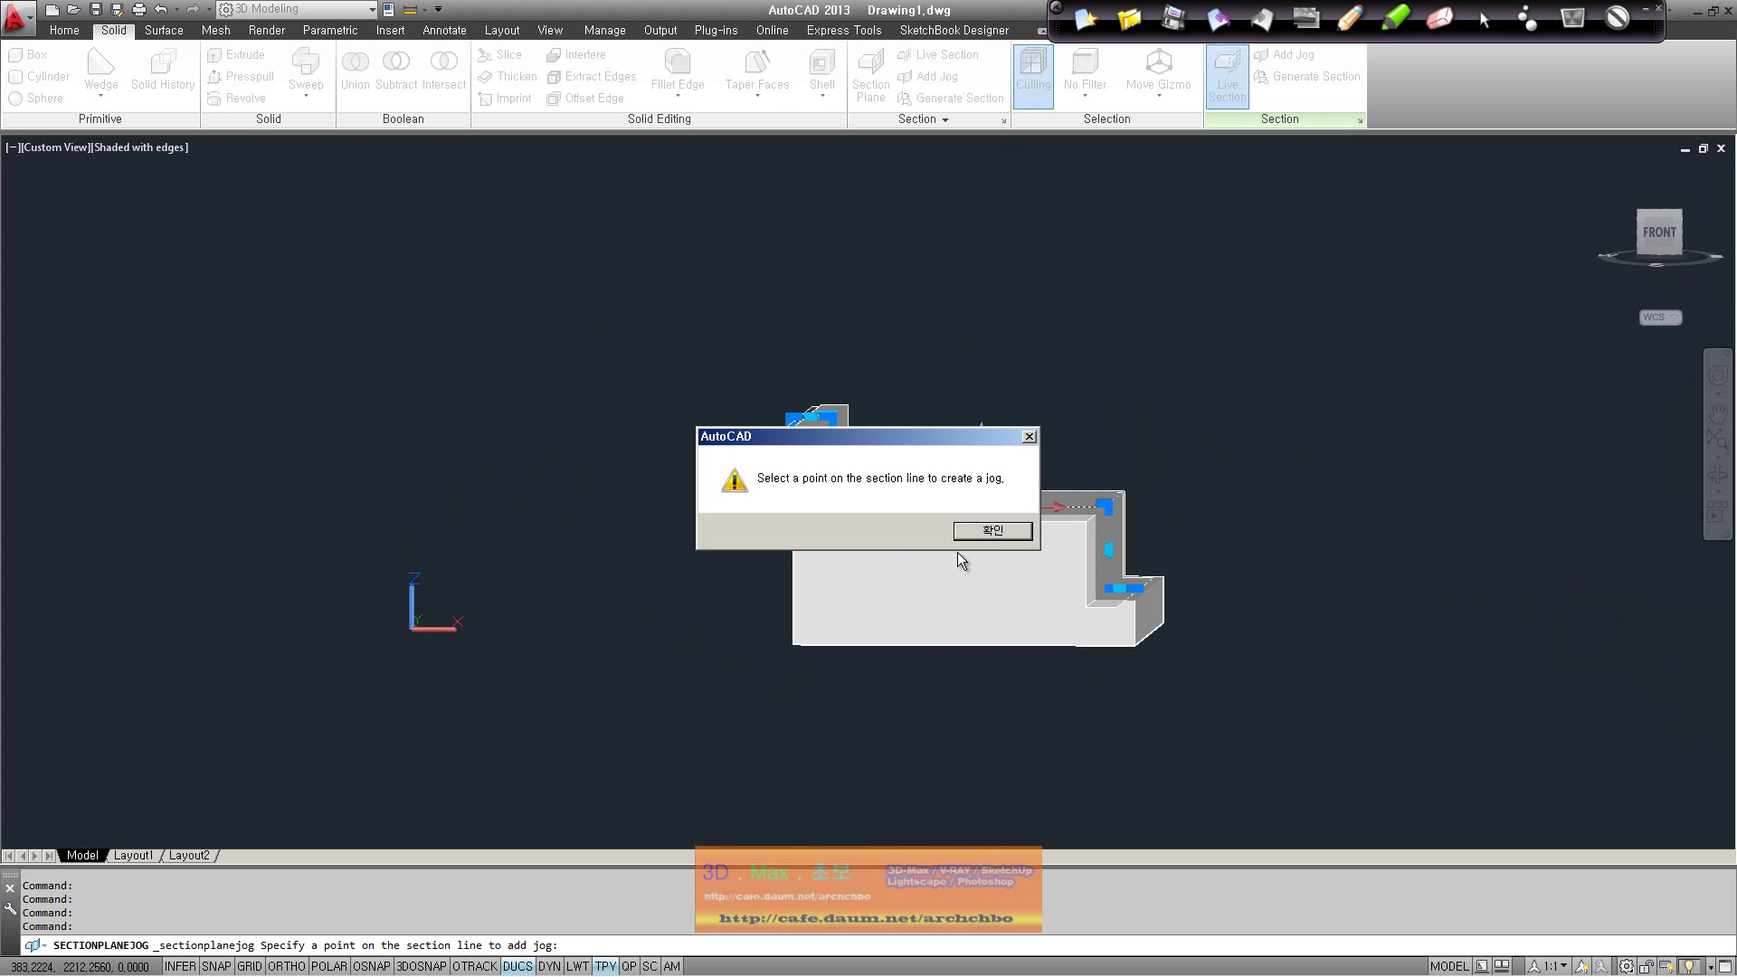
left_click(991, 533)
middle_click_drag(991, 533, 980, 550, "shift")
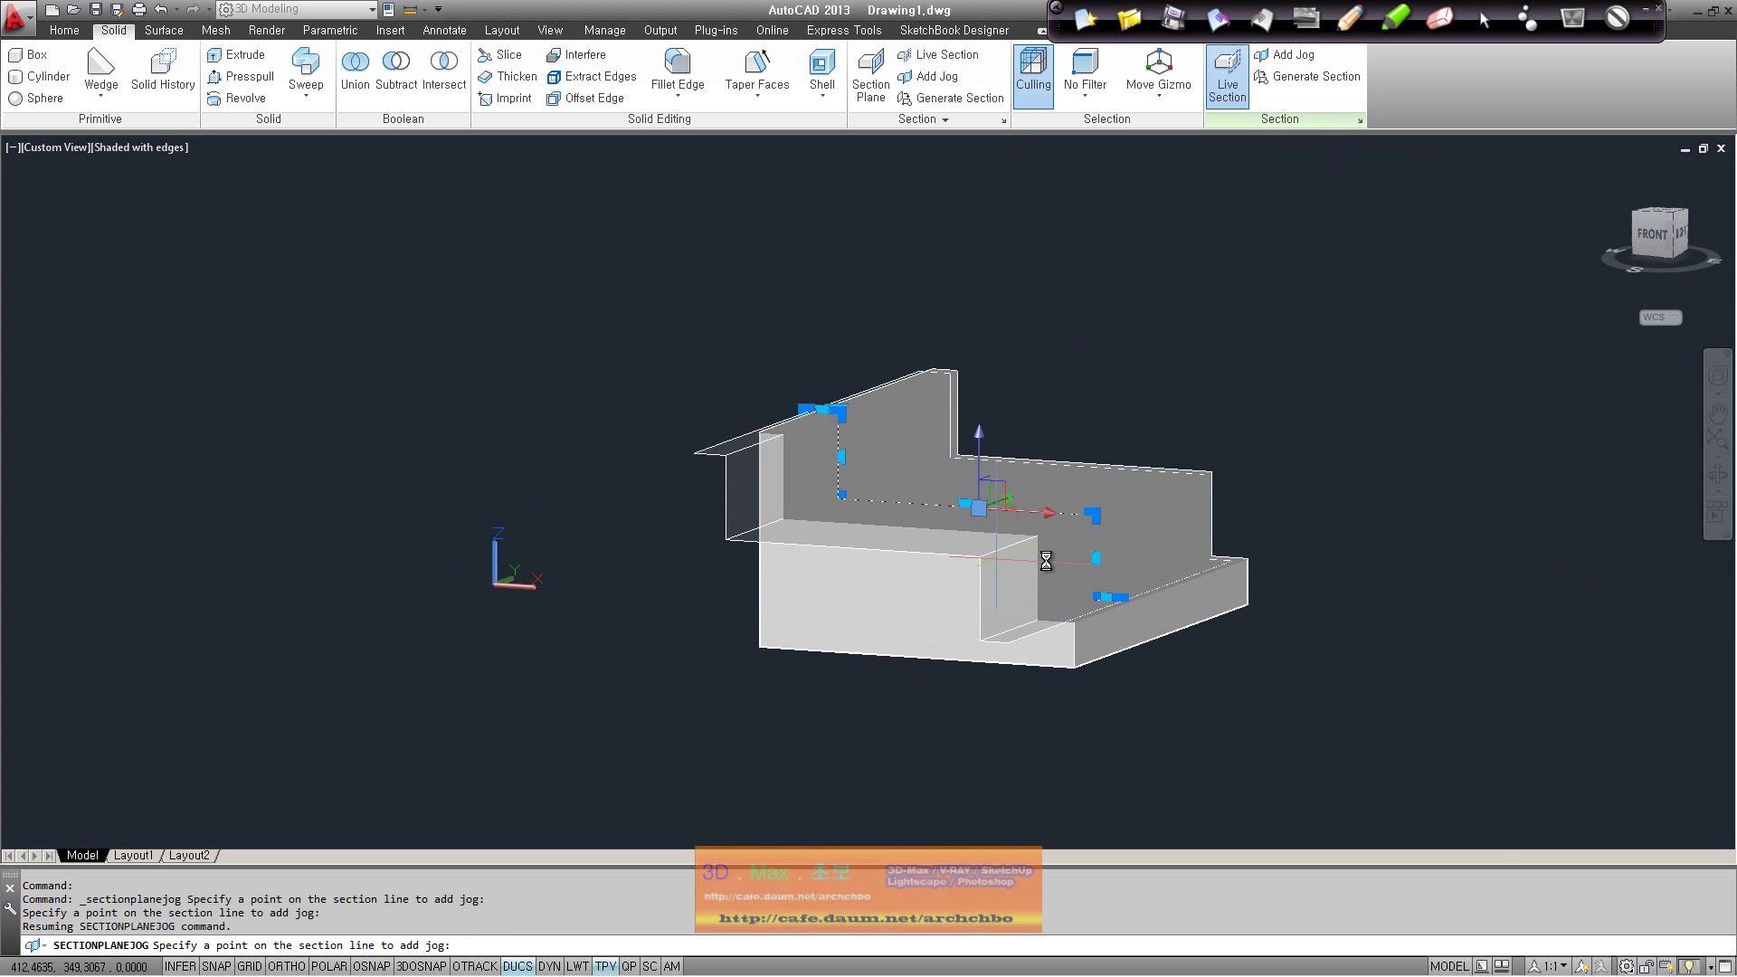
left_click(1096, 558)
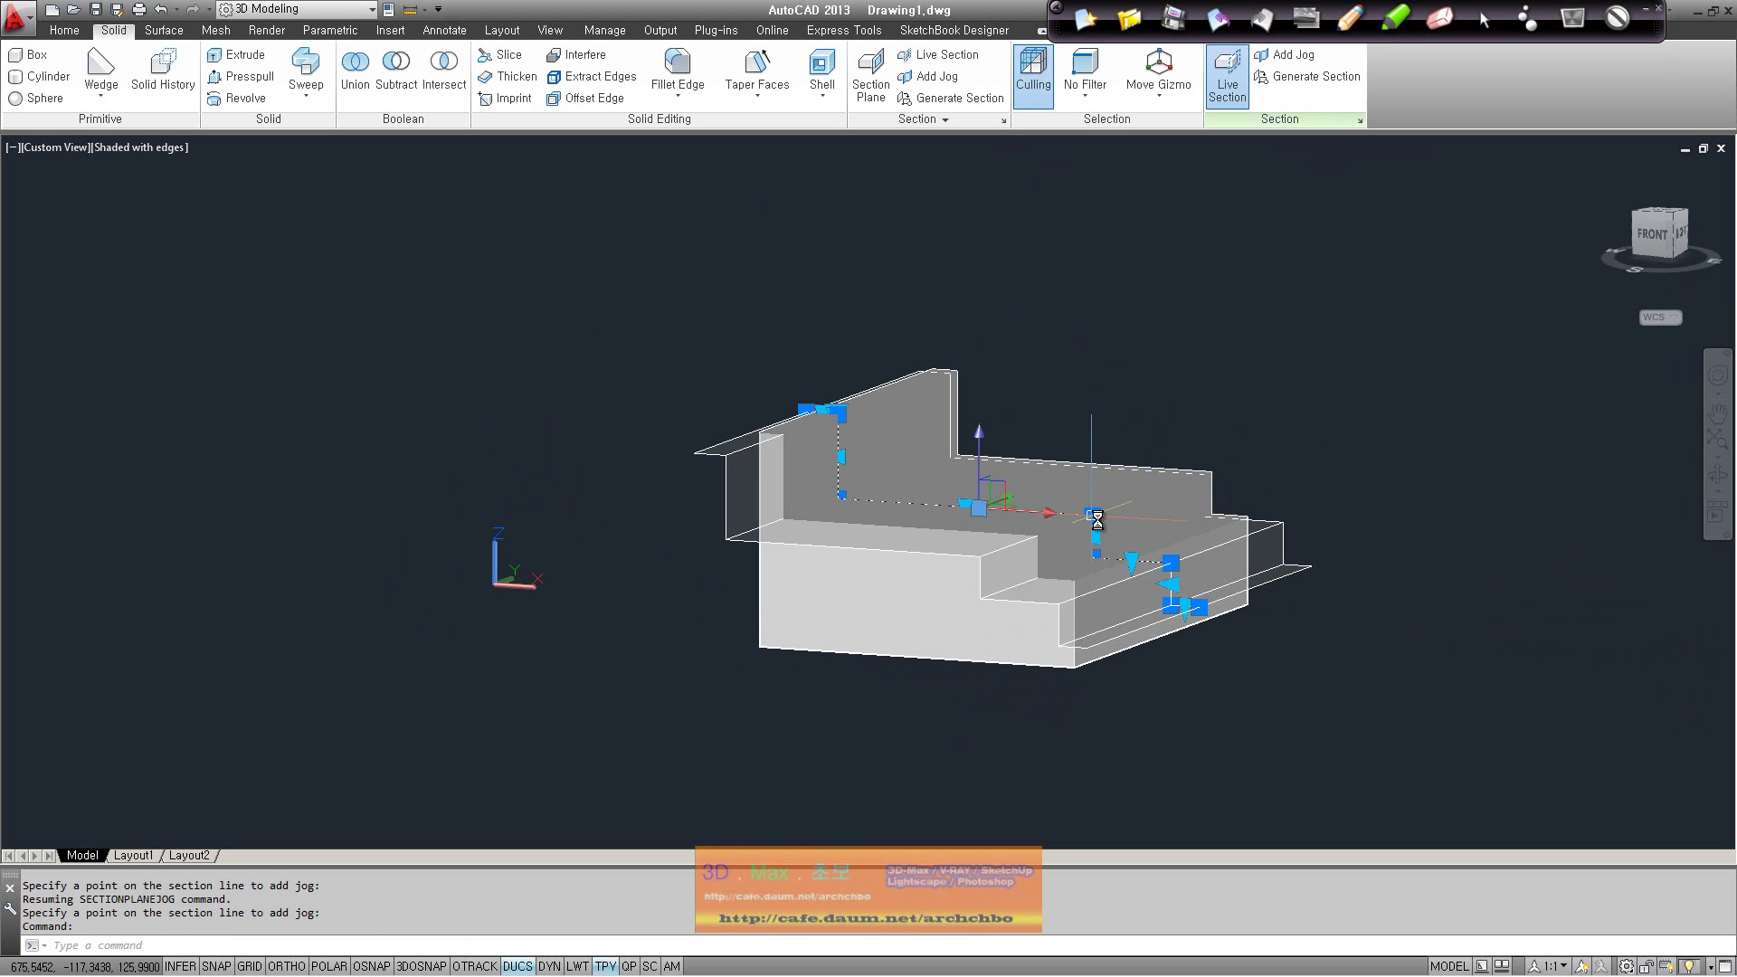
left_click(950, 586)
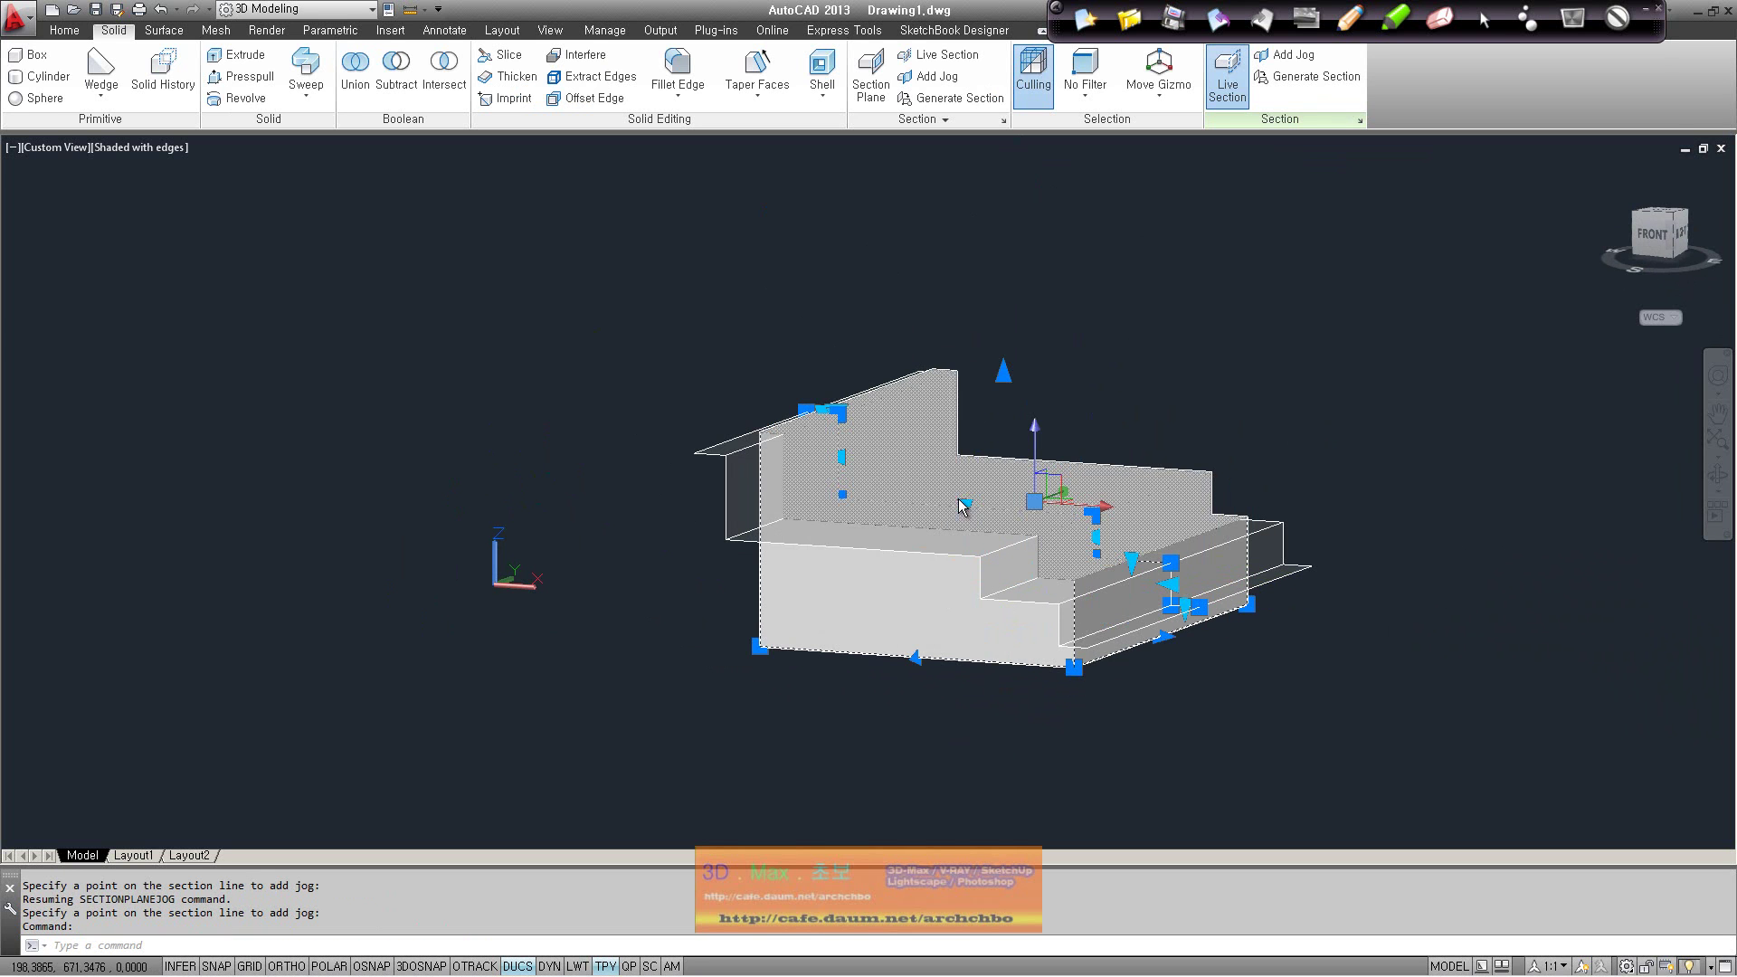
left_click(764, 622)
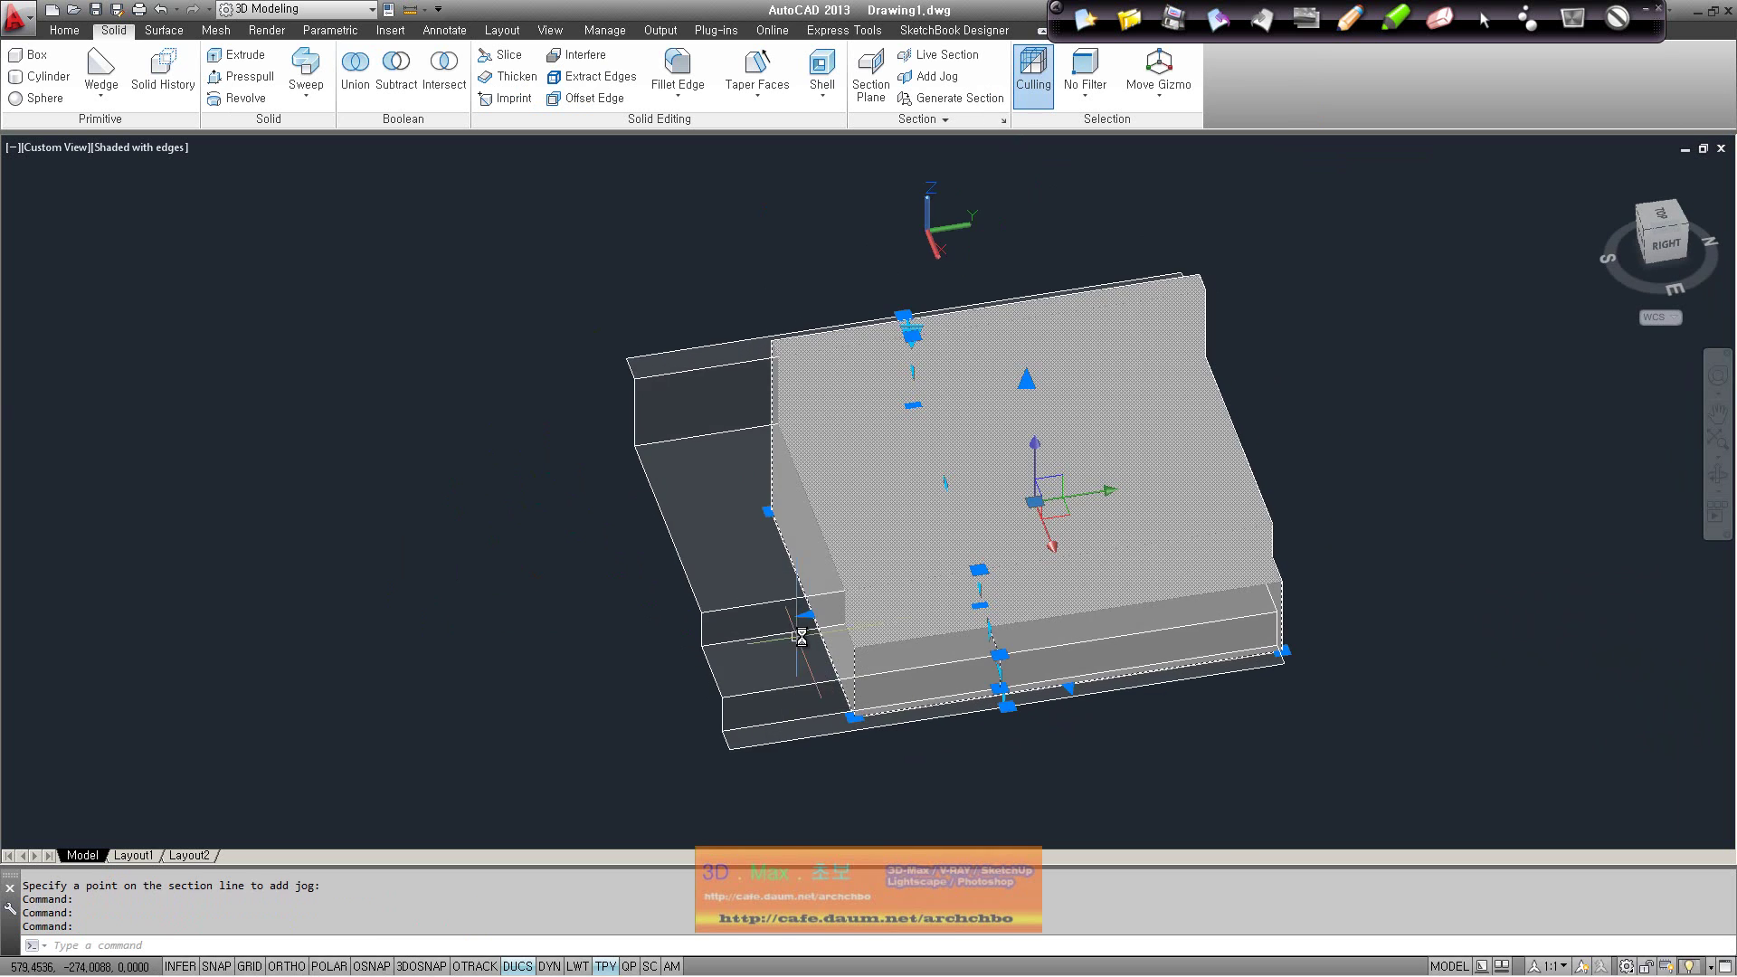
mouse_move(826, 621)
middle_mouse_down("shift")
mouse_move(1394, 484)
mouse_move(764, 648)
mouse_move(1433, 191)
middle_mouse_up("shift")
left_click(764, 648)
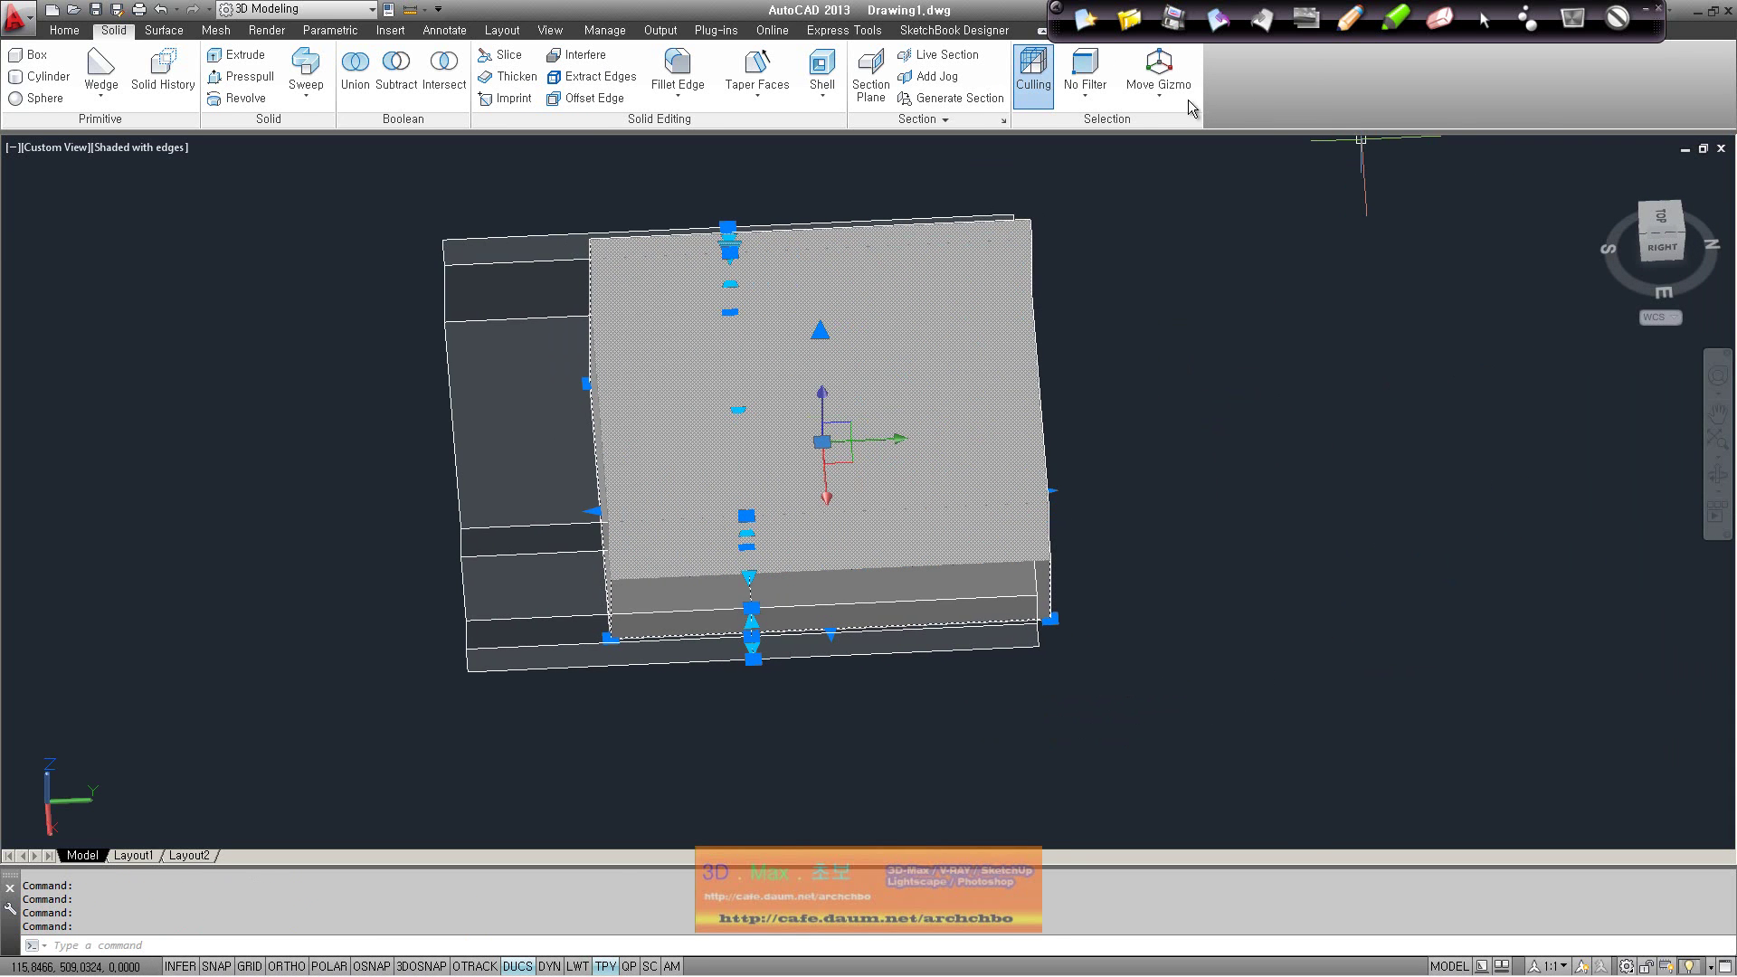
mouse_move(796, 543)
middle_mouse_down("shift")
mouse_move(1094, 341)
mouse_move(903, 538)
mouse_move(458, 555)
mouse_move(1041, 226)
middle_mouse_up("shift")
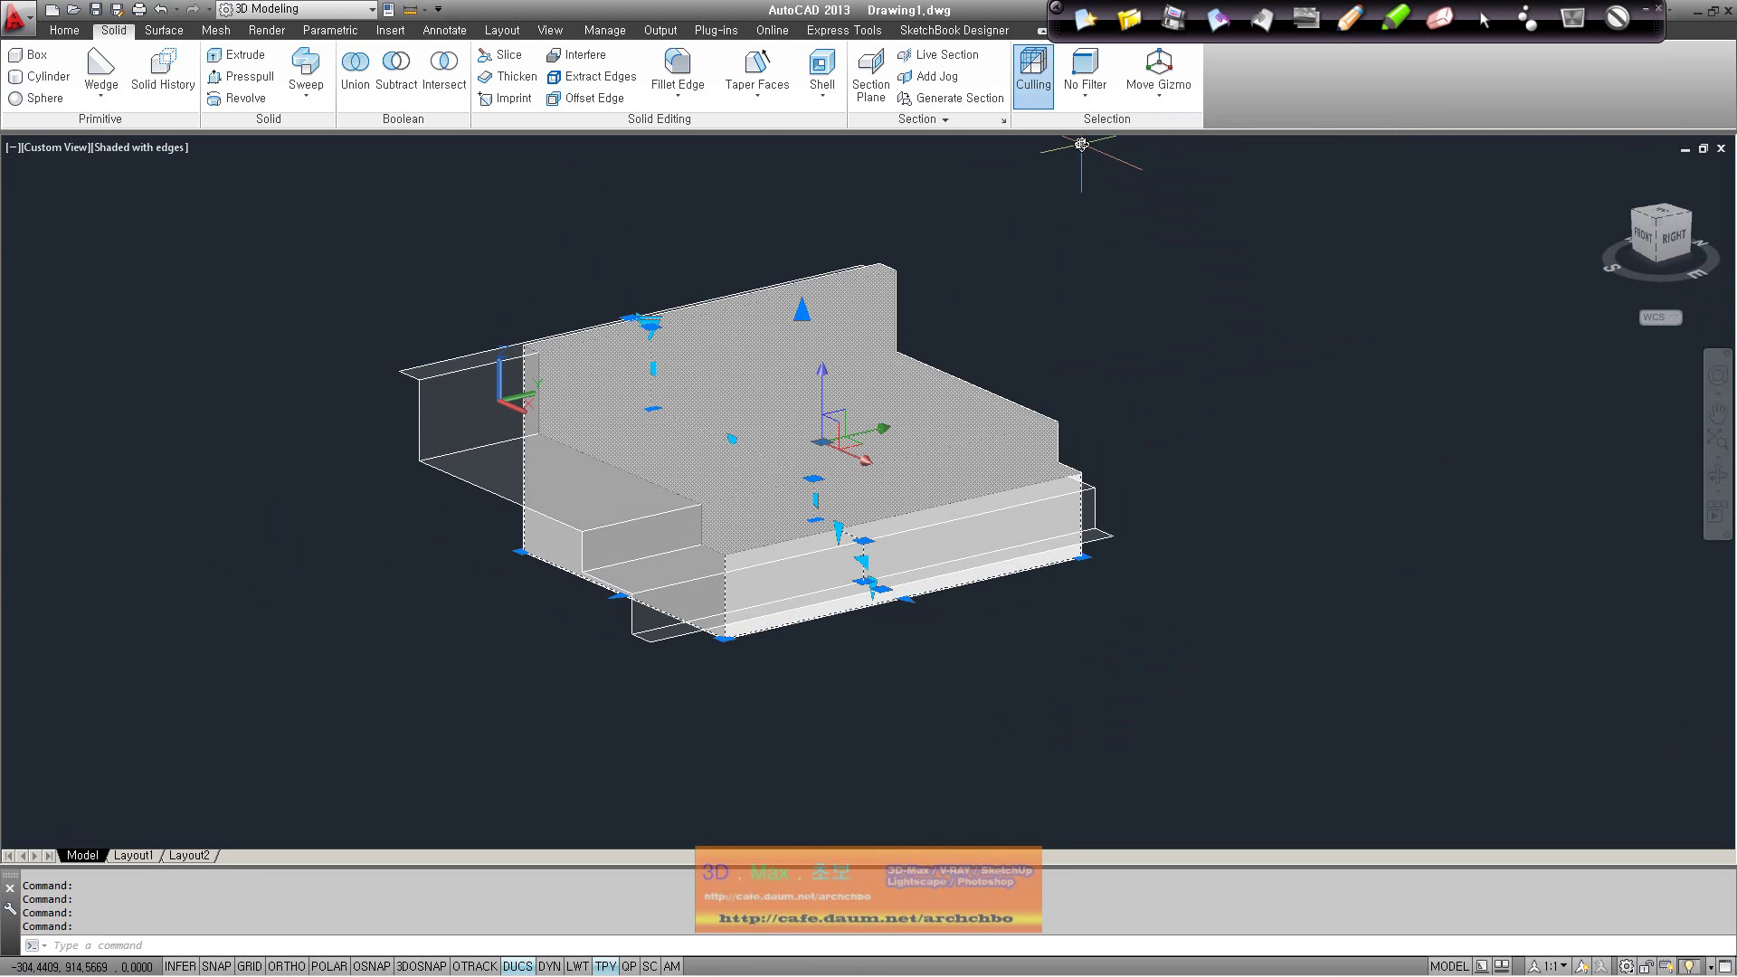
left_click(871, 72)
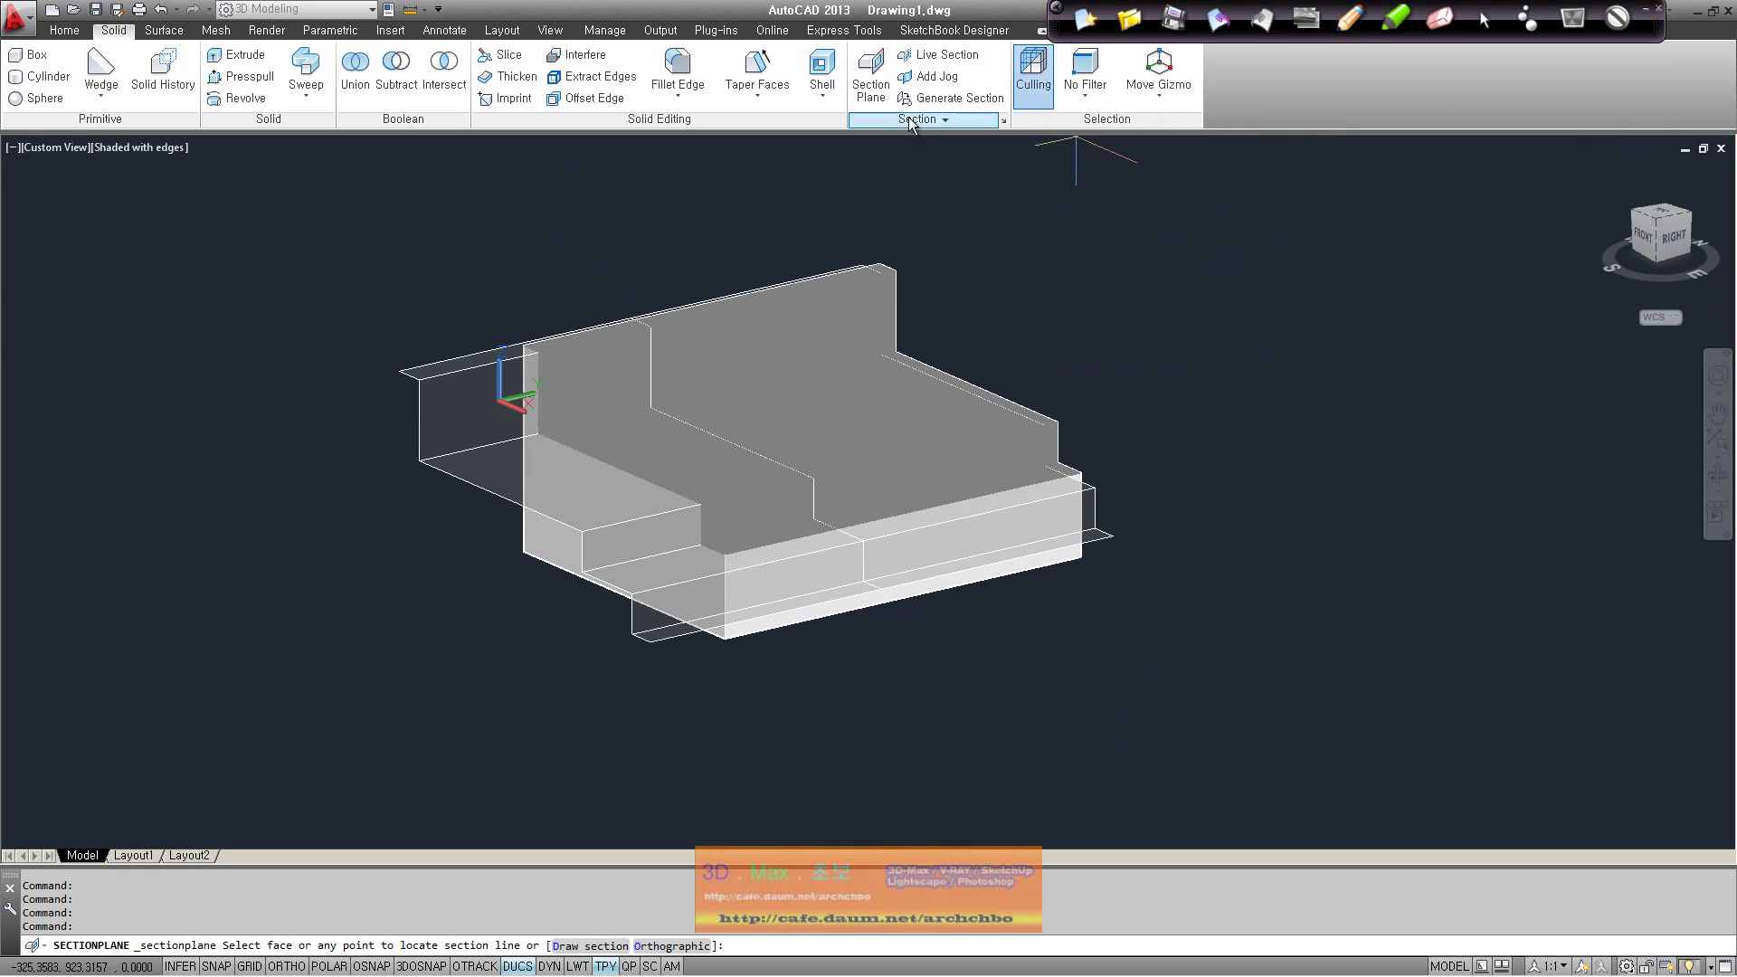
Turn Culling off, select the section plane, and toggle Live Section off and on
left_click(1036, 91)
left_click(1039, 94)
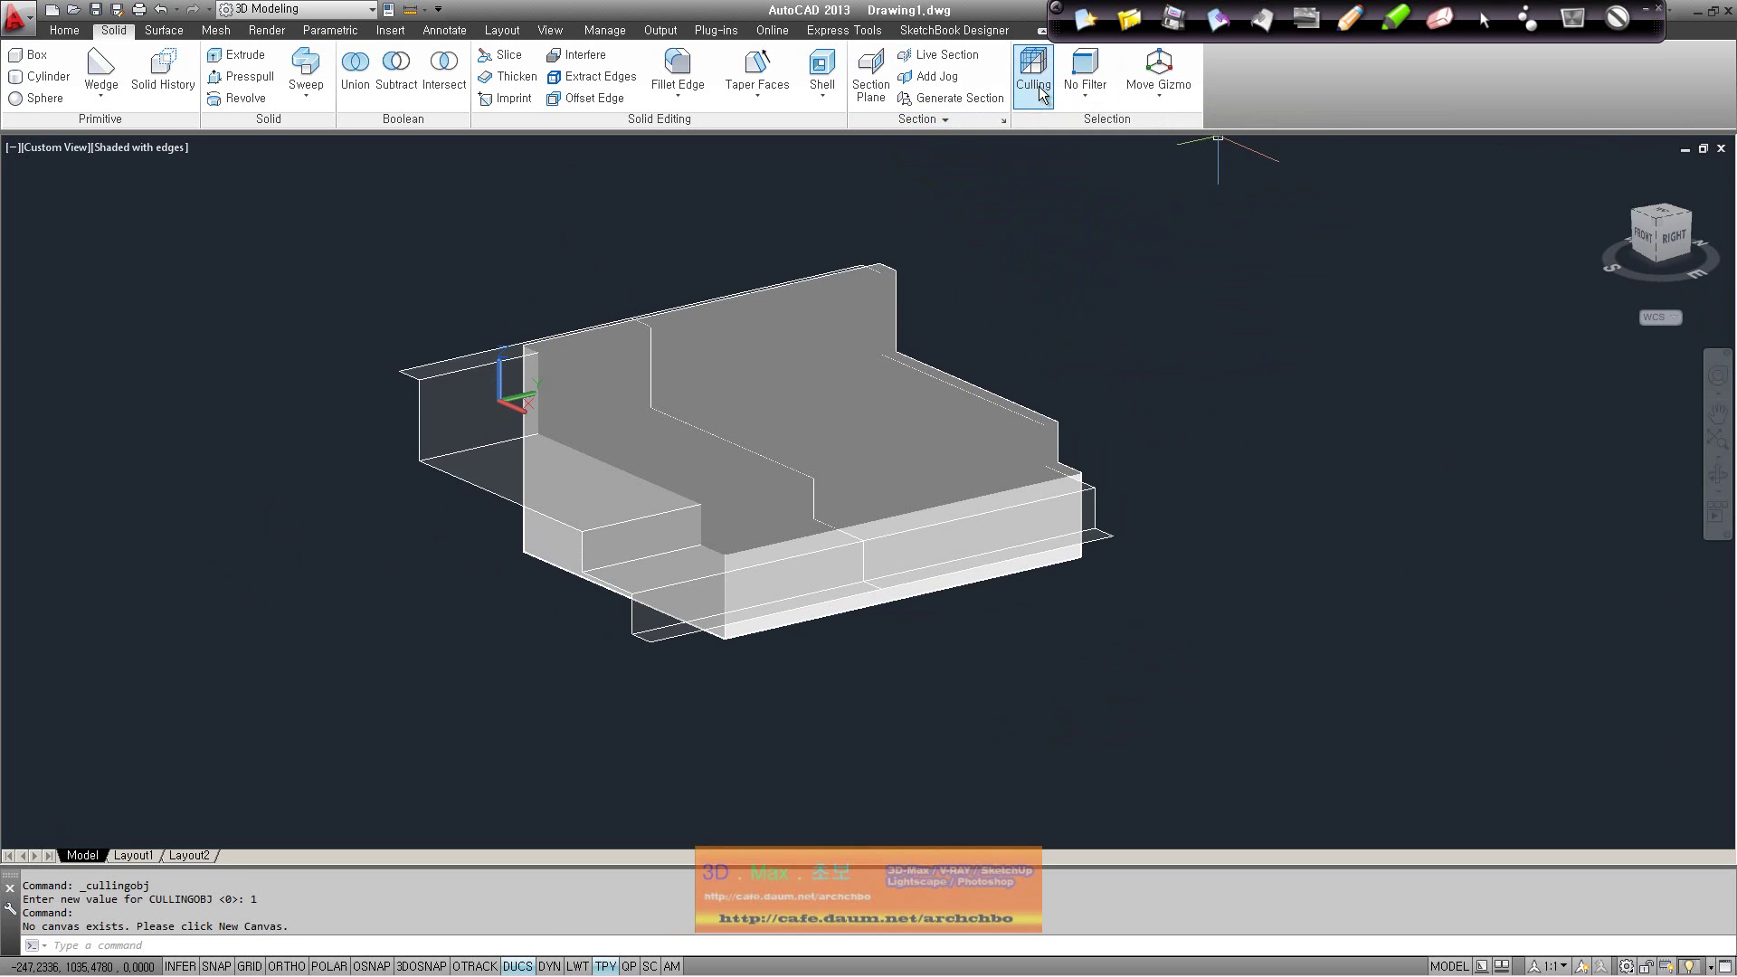
left_click(1047, 88)
left_click(814, 478)
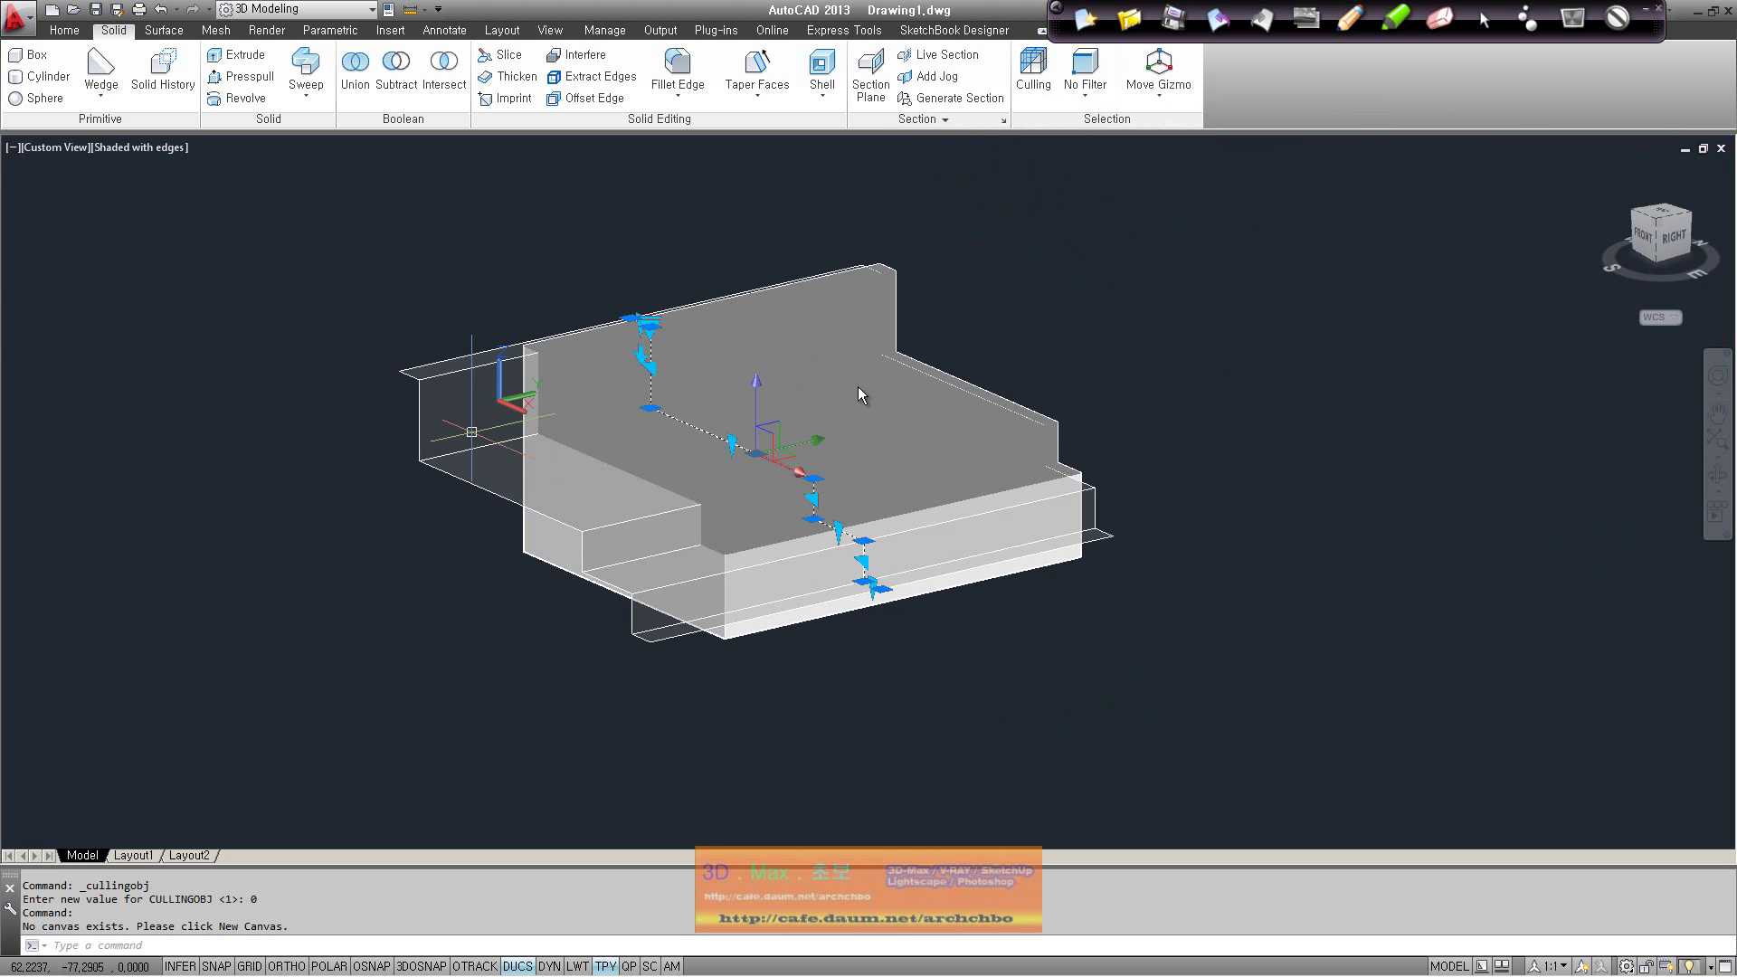
left_click(1245, 99)
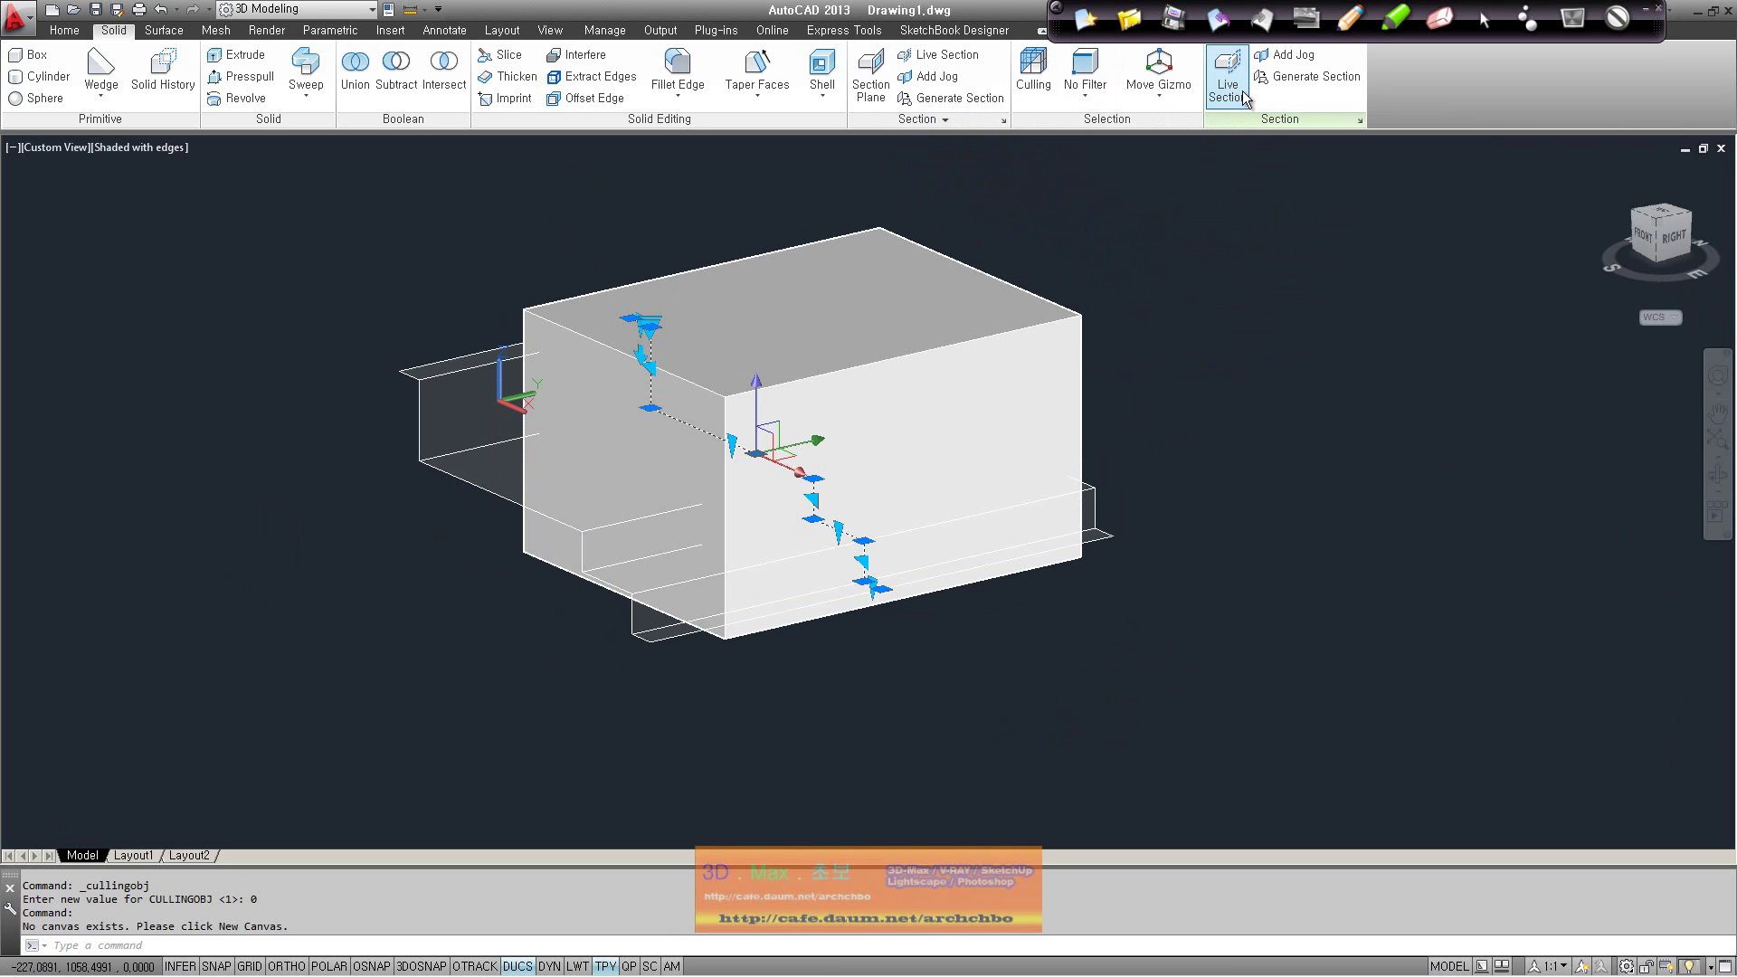
left_click(1245, 99)
left_click(1247, 101)
left_click(1323, 76)
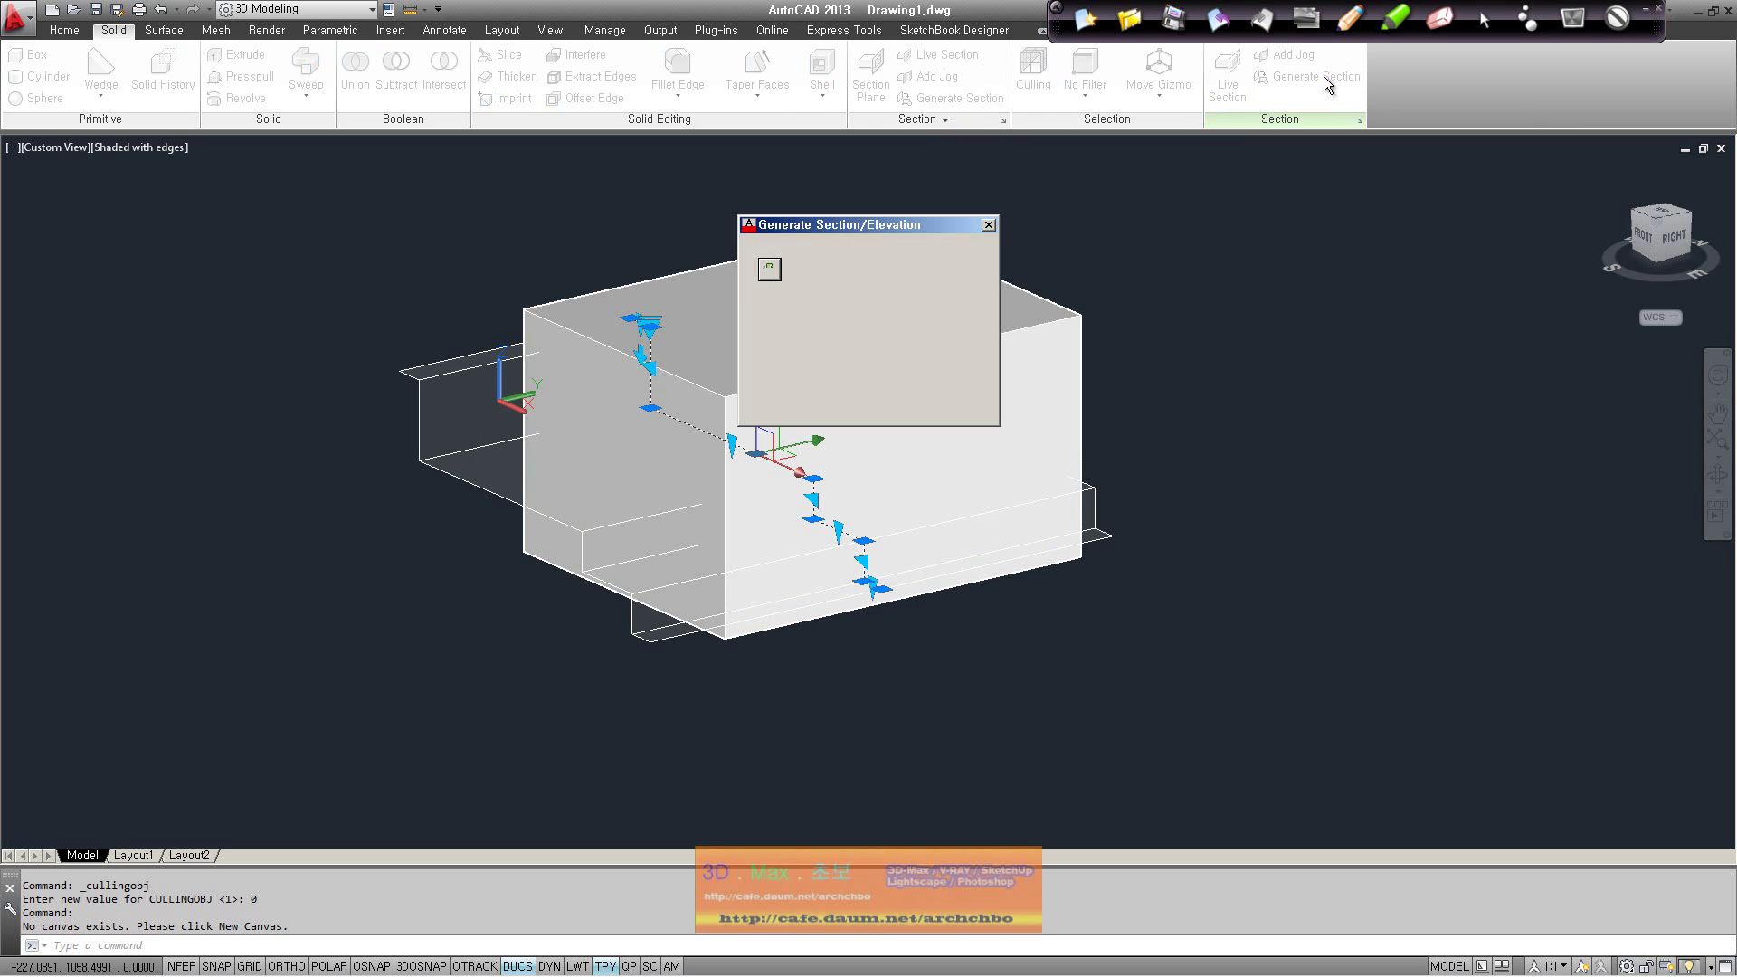
left_click_drag(845, 226, 425, 373)
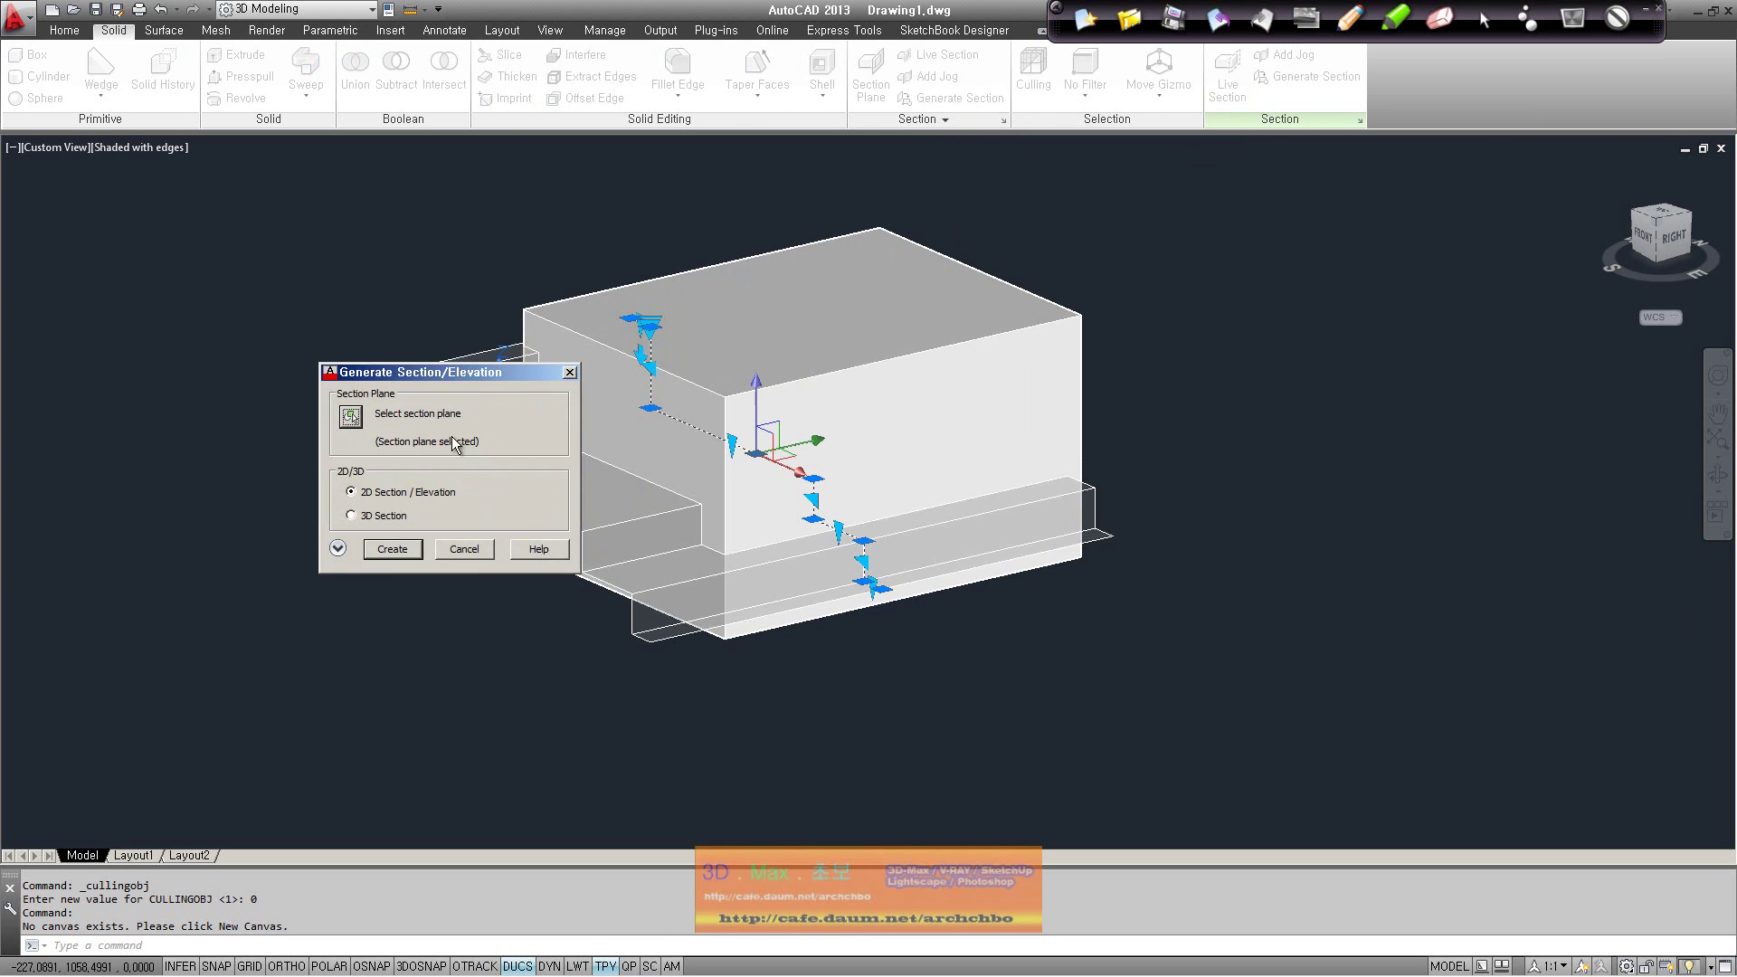
left_click(464, 550)
middle_click_drag(481, 556, 860, 575, "shift")
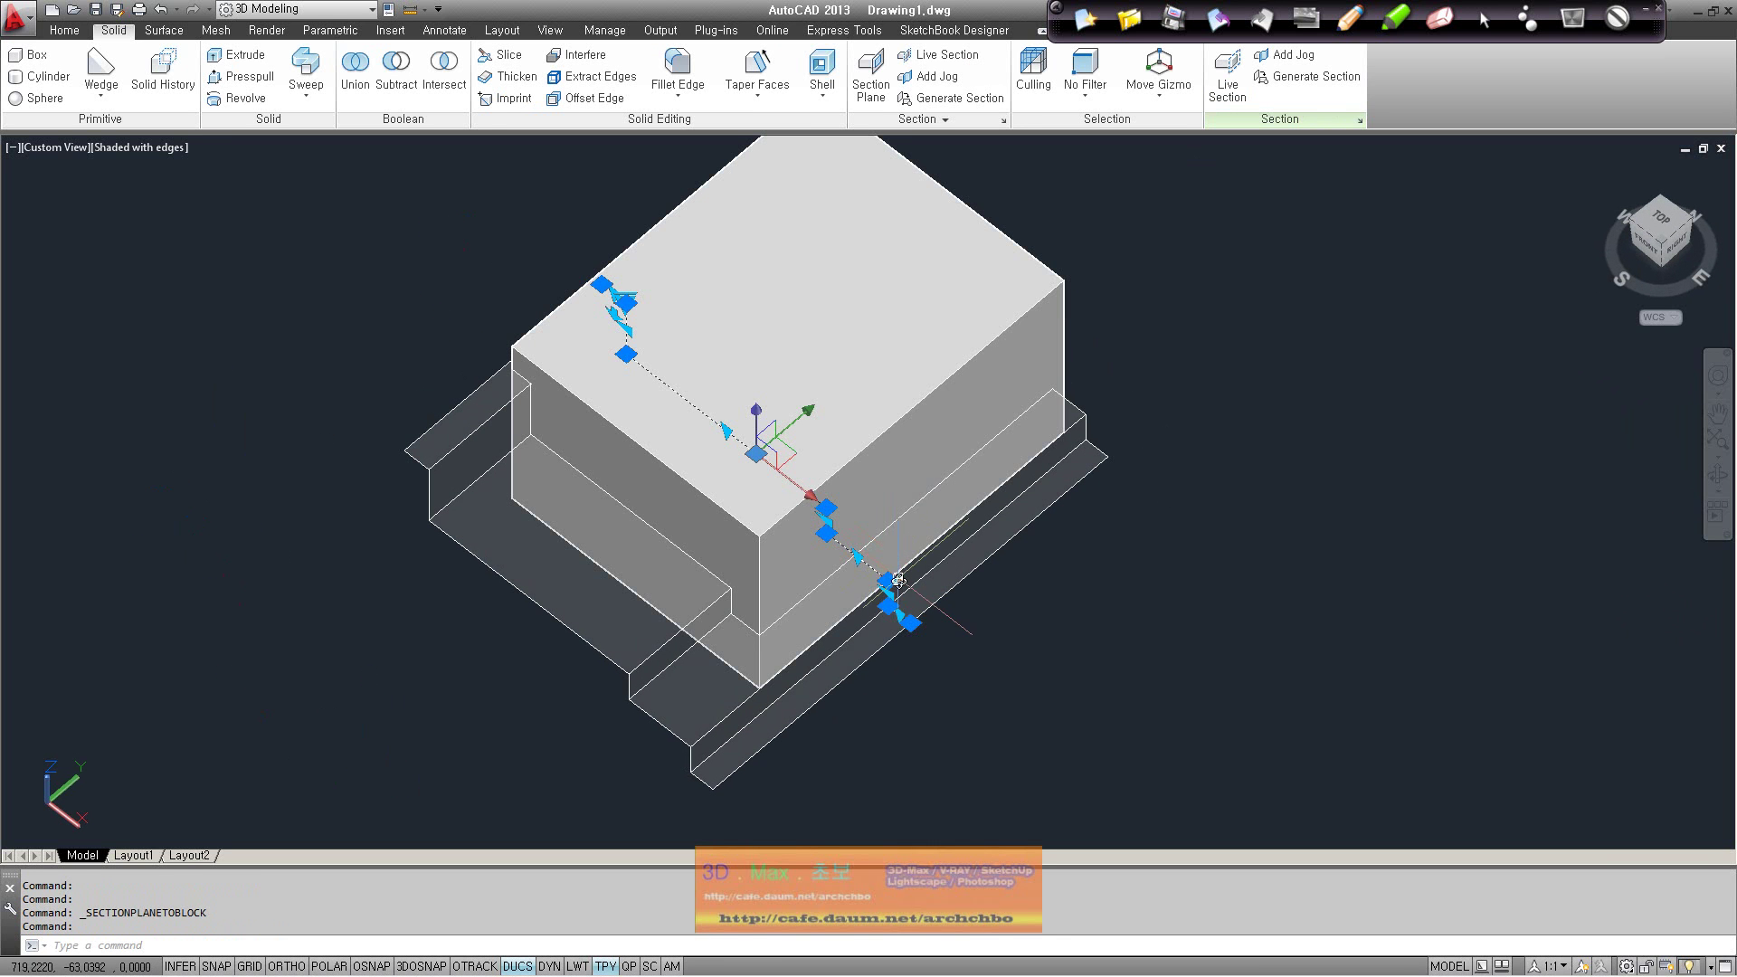
mouse_move(916, 562)
middle_mouse_down("shift")
mouse_move(900, 539)
mouse_move(931, 439)
middle_mouse_up("shift")
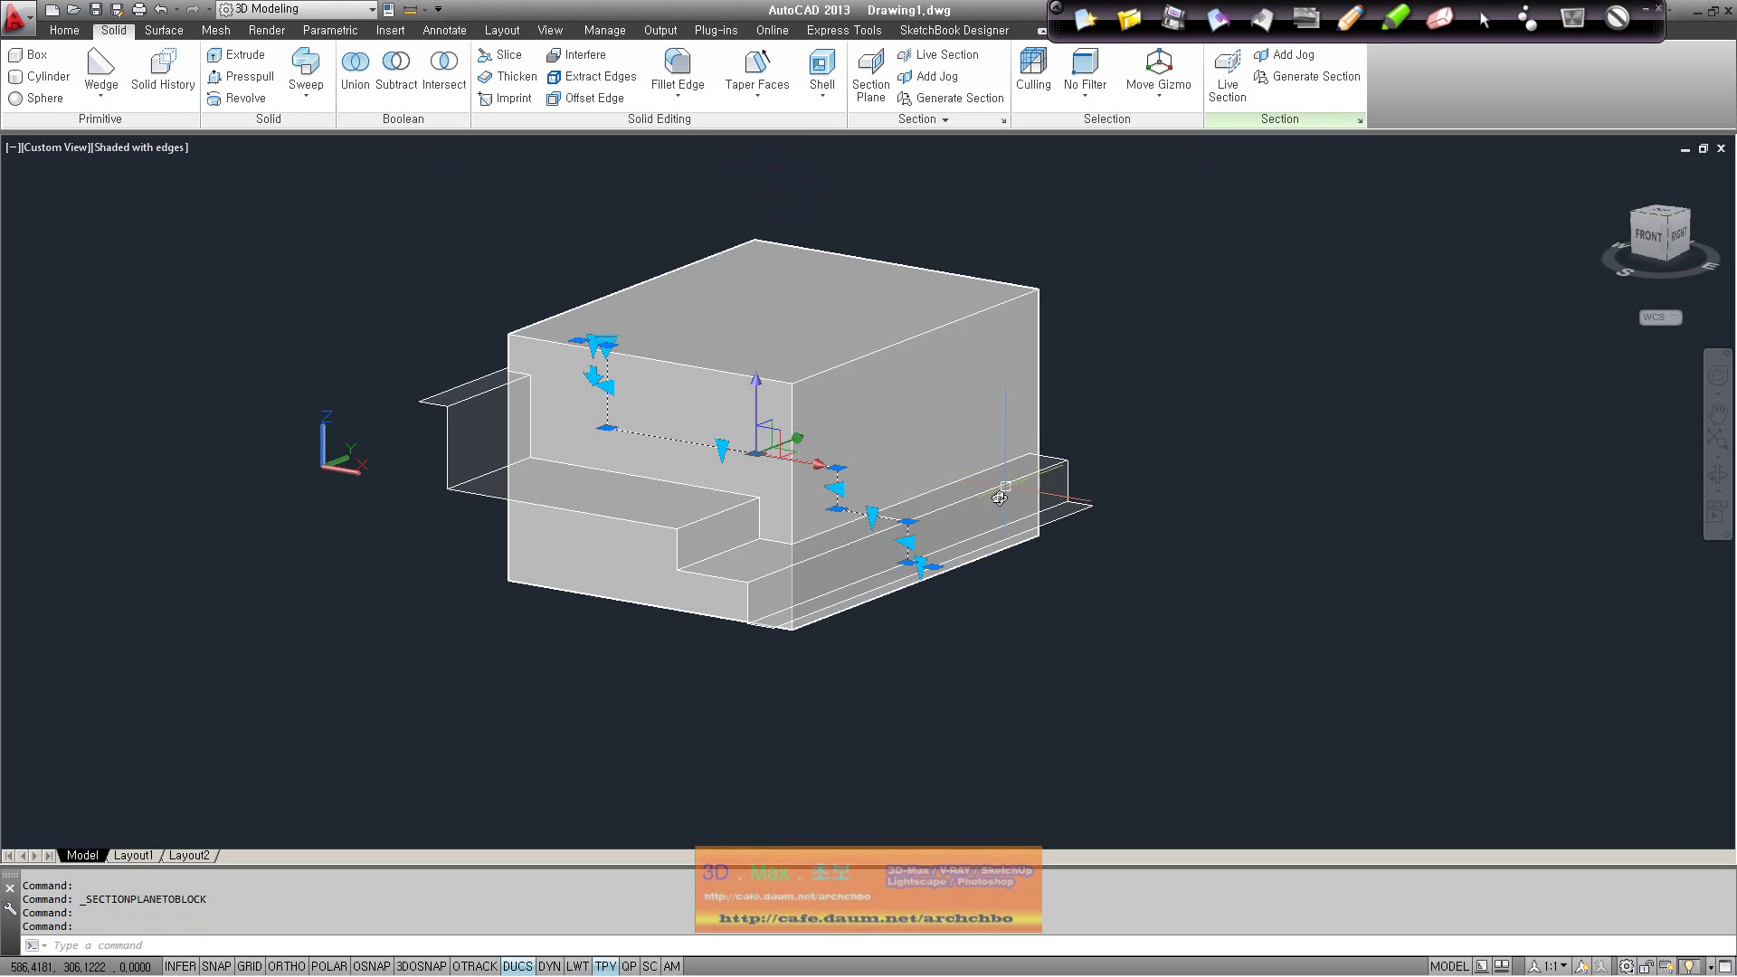
mouse_move(1116, 504)
middle_mouse_down("shift")
mouse_move(986, 586)
mouse_move(1089, 508)
middle_mouse_up("shift")
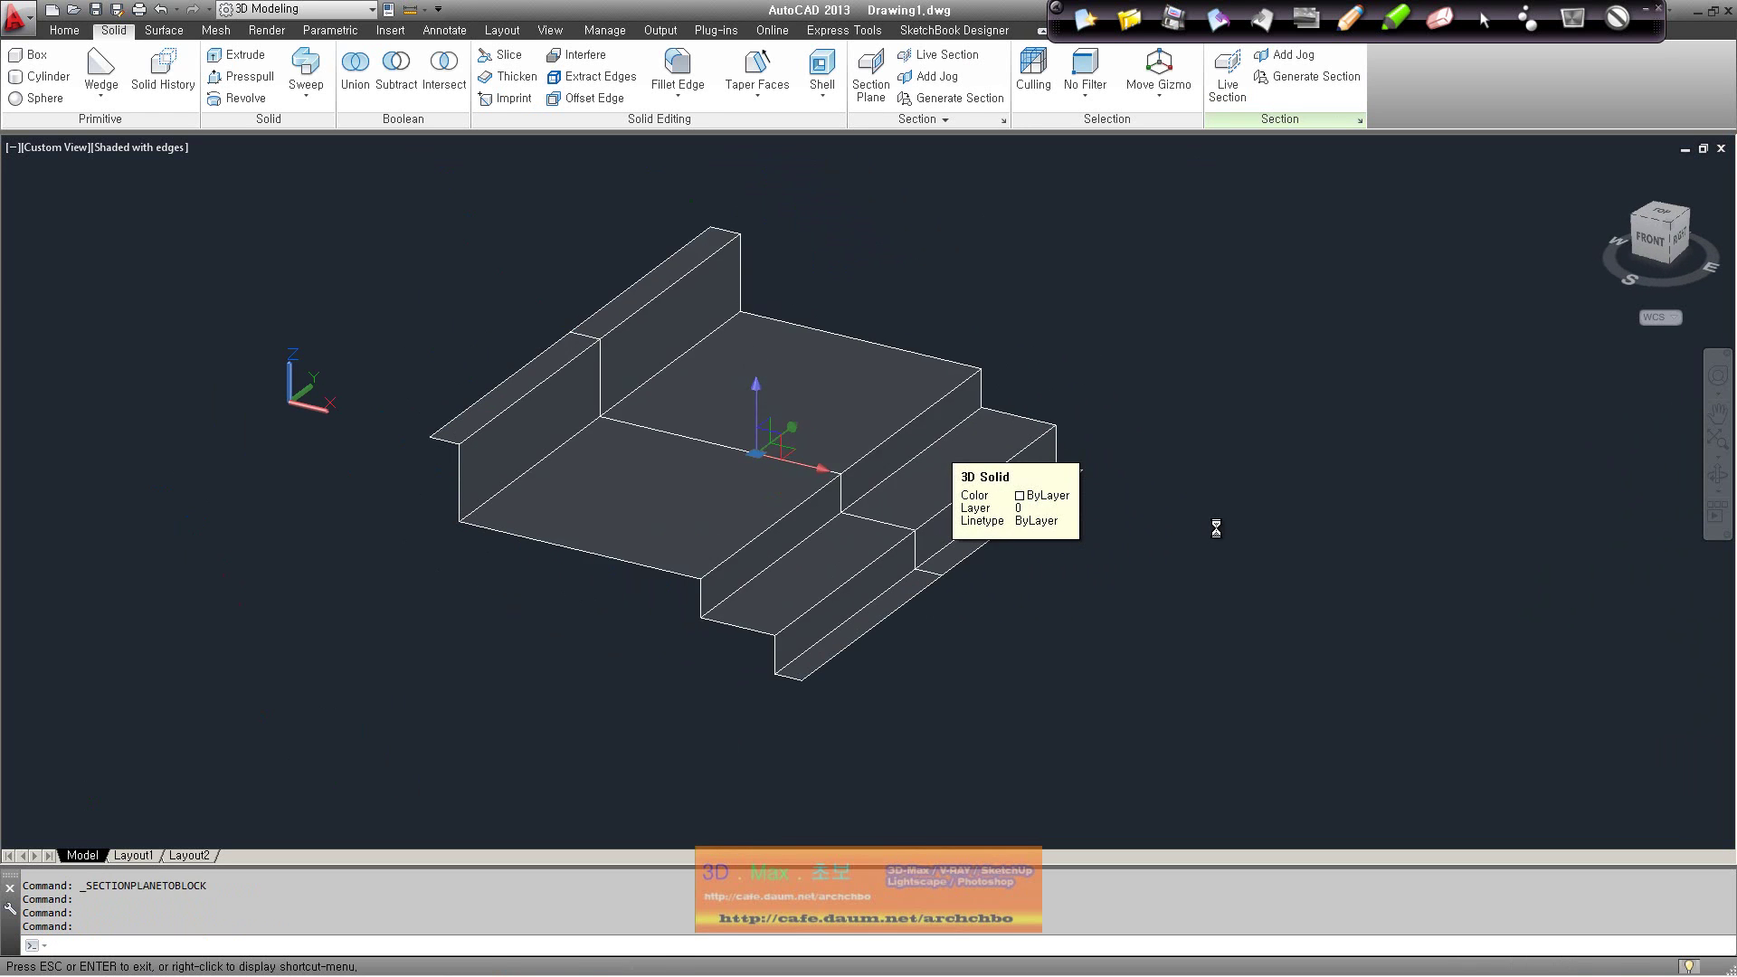